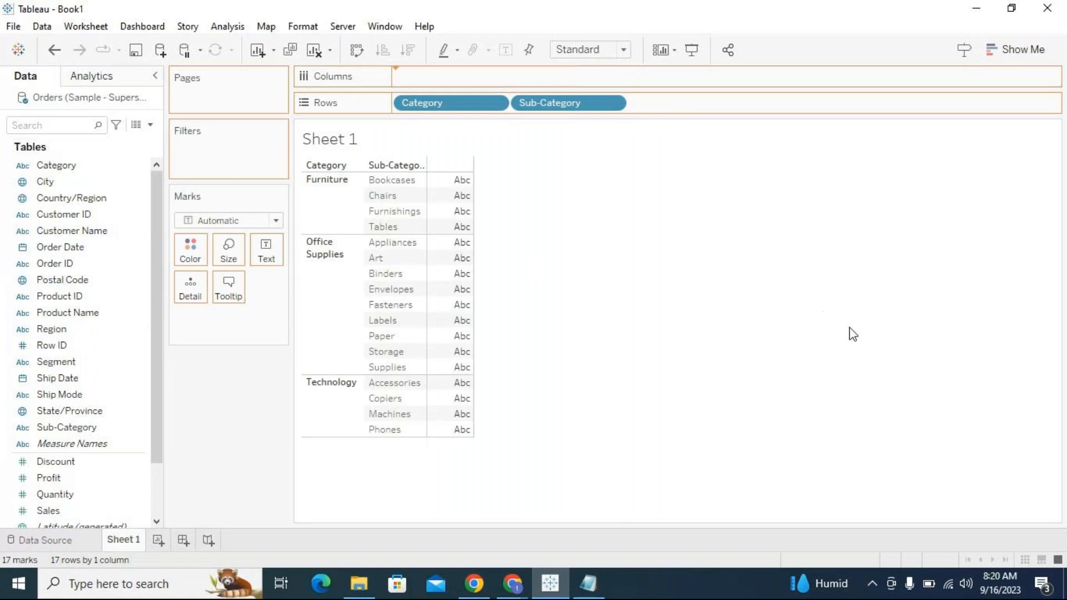
Place Sales on Columns with mark labels shown, and widen the Sub-Category column so its heading fits.
click(511, 54)
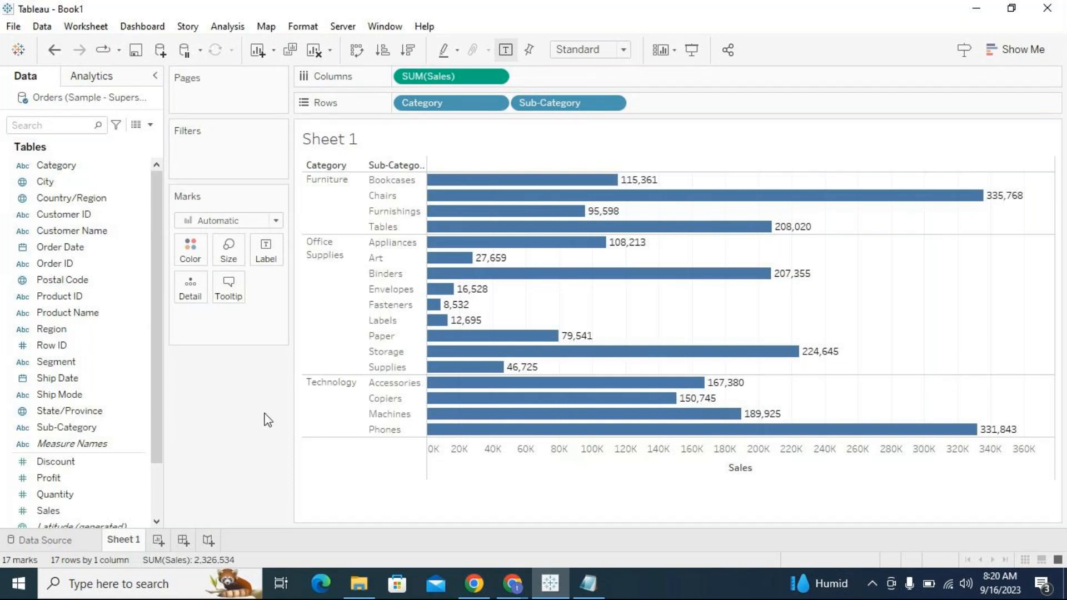
mouse_move(491, 288)
drag(427, 274, 490, 284)
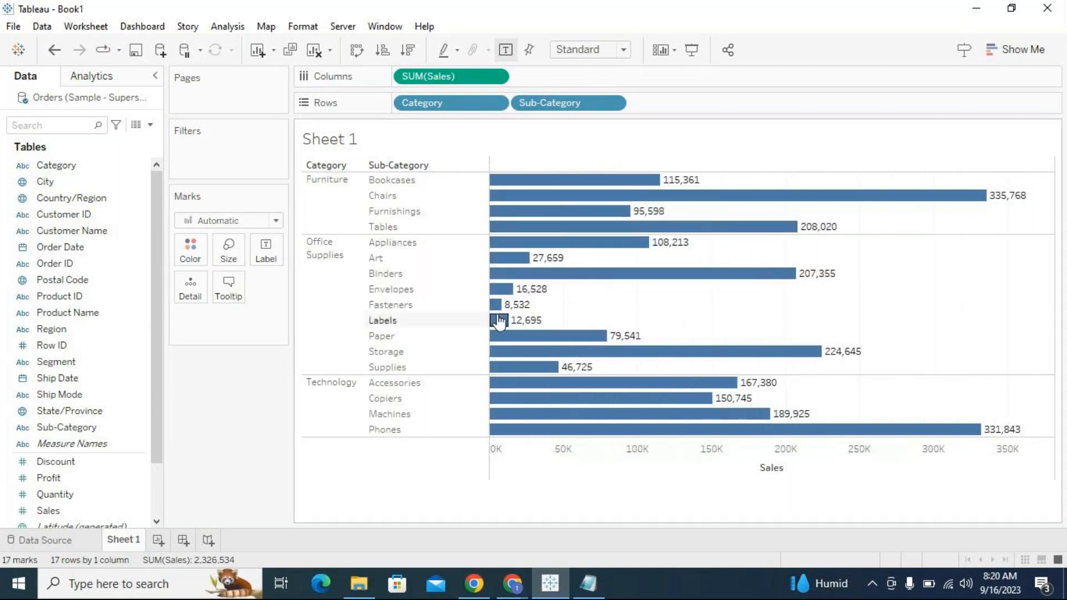
drag(487, 308, 463, 312)
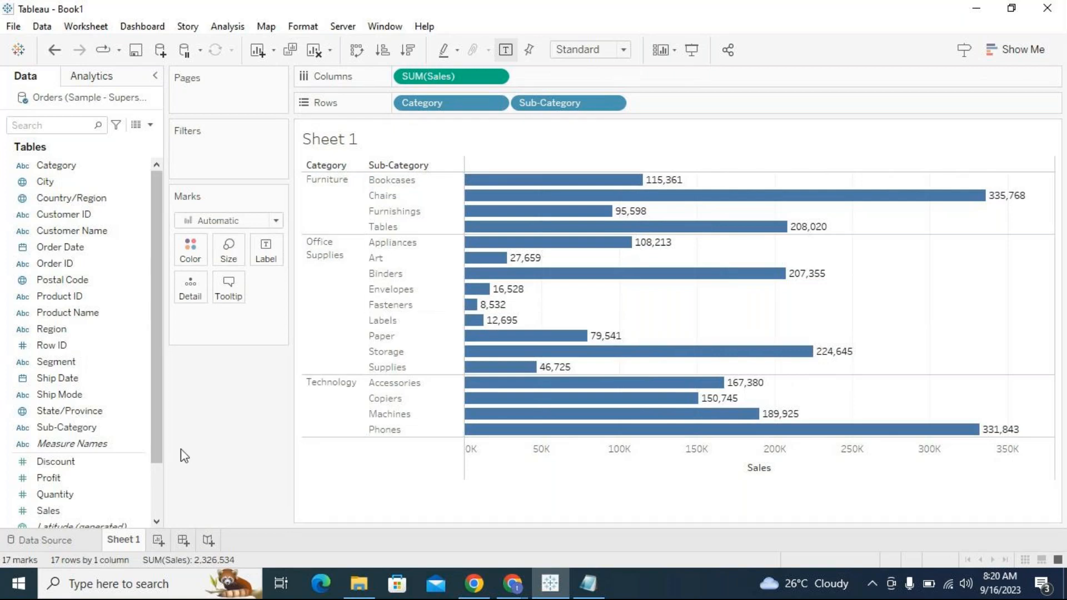
Rename the worksheet as "Top 3 Sub cat".
double_click(122, 540)
text(Top 3 Sub cat)
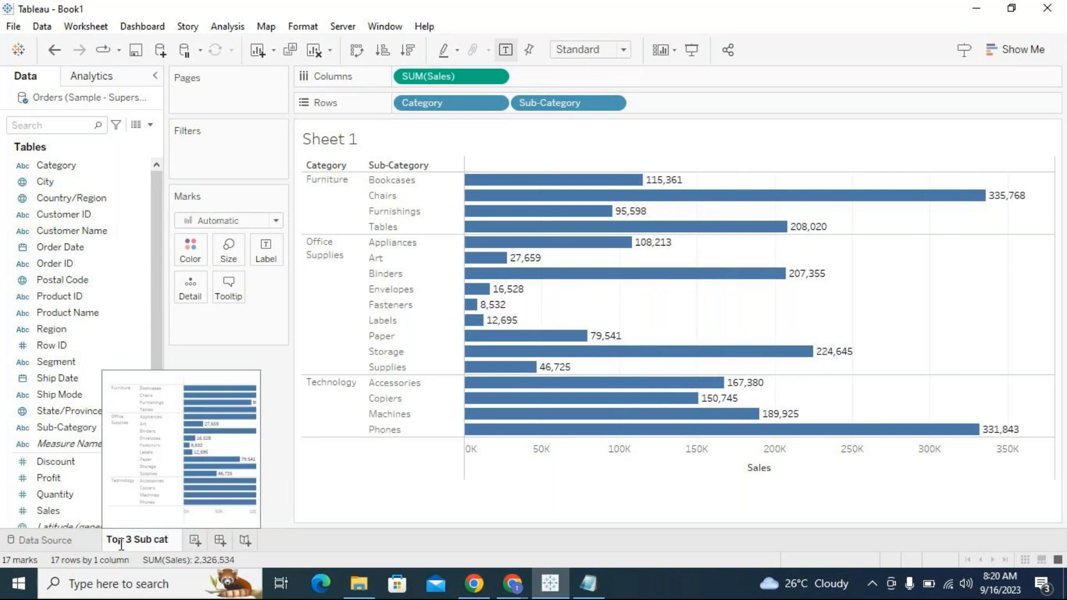
key(Return)
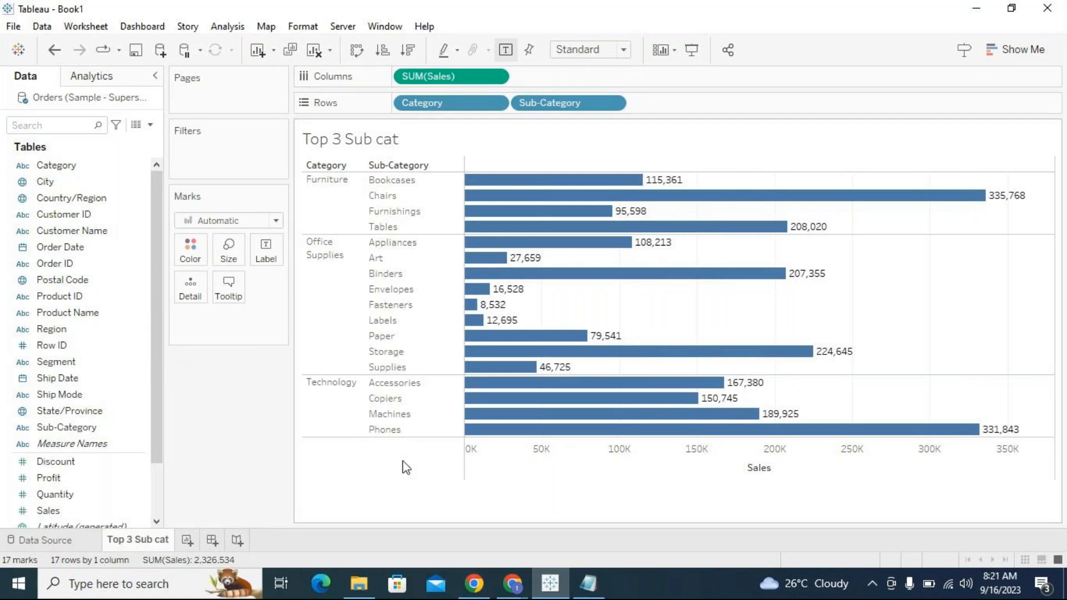
Start a filter on Sub-Category and set it to use all values.
drag(153, 316, 152, 355)
drag(72, 395, 239, 156)
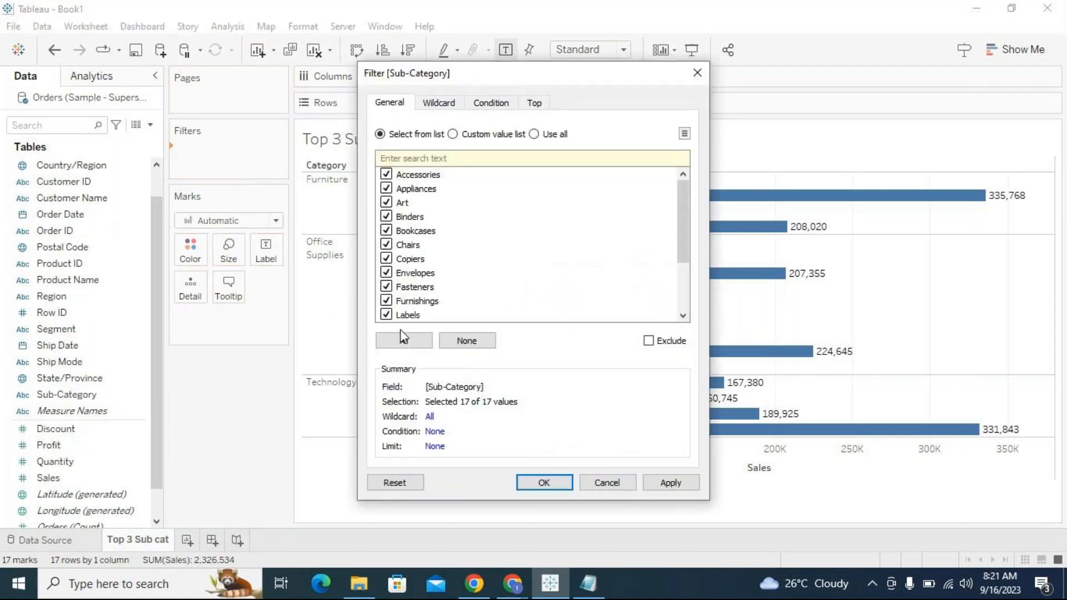
drag(683, 204, 684, 250)
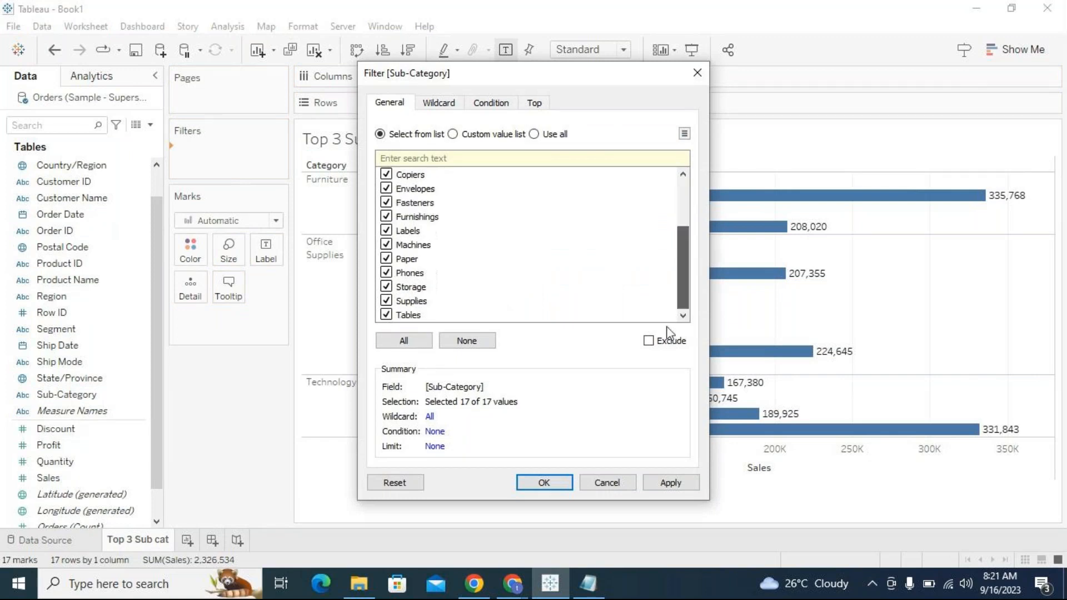
click(402, 340)
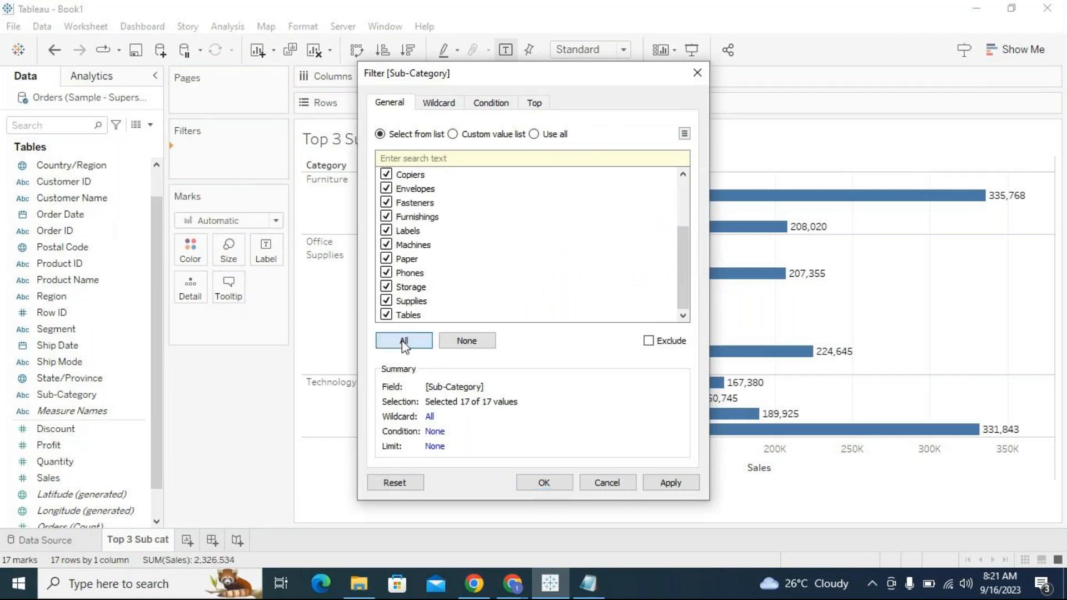
click(534, 136)
Review the General, Wildcard, Condition and Top options available for the Sub-Category filter.
click(534, 104)
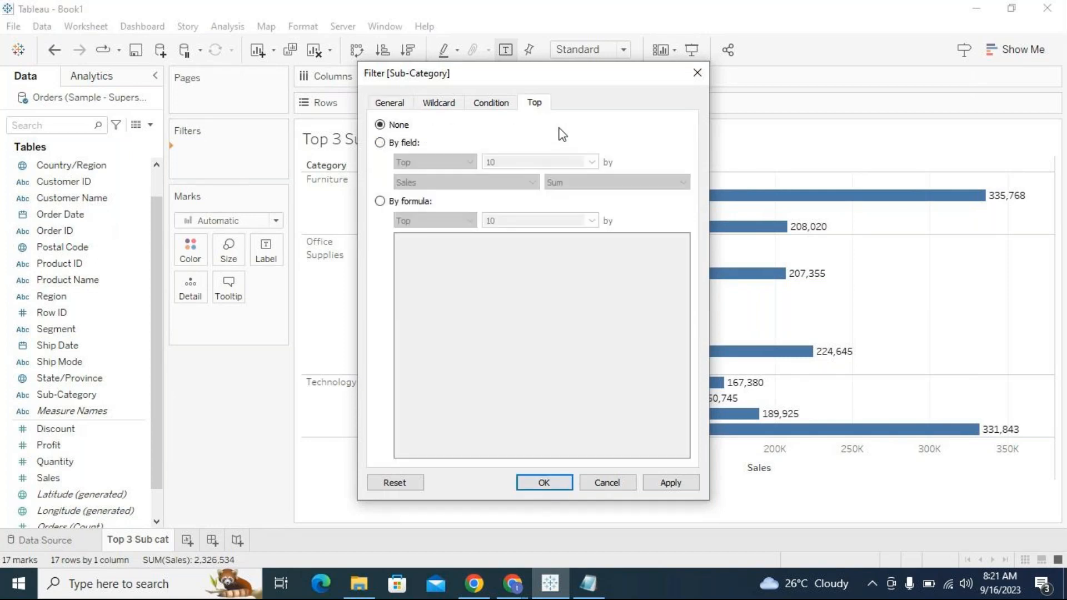
click(442, 104)
click(490, 104)
click(533, 106)
click(490, 104)
click(439, 103)
click(389, 103)
click(442, 104)
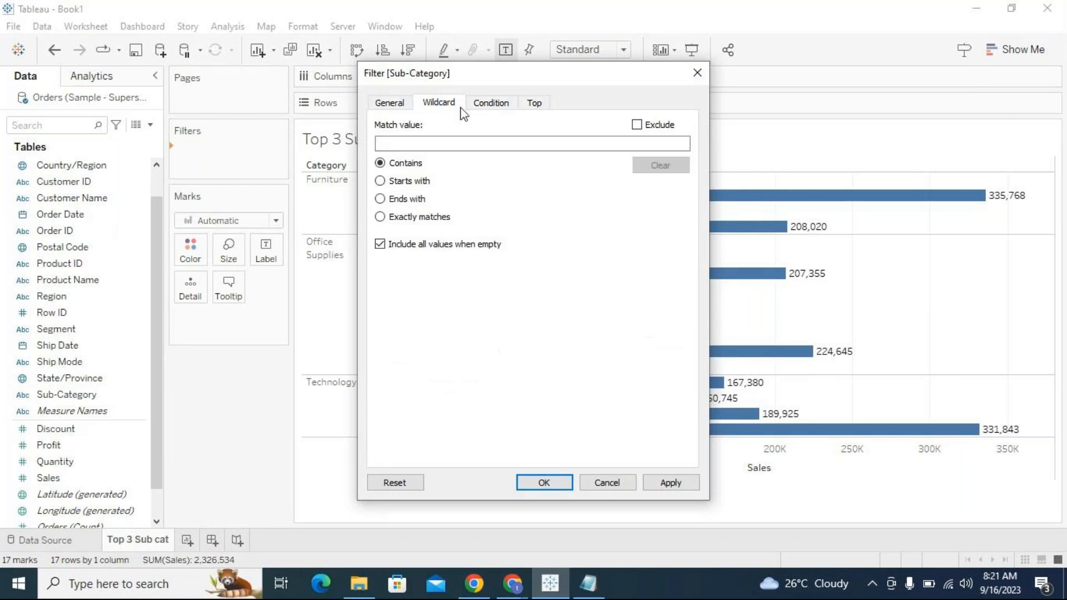
click(500, 103)
click(534, 104)
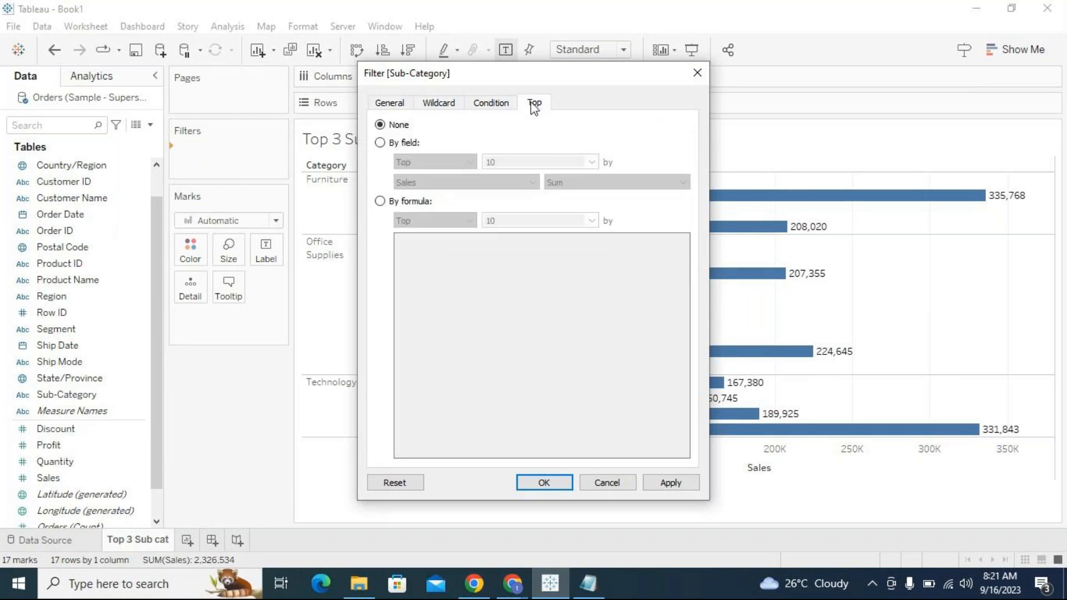
Limit the Sub-Category filter by field to the top 3.
click(380, 143)
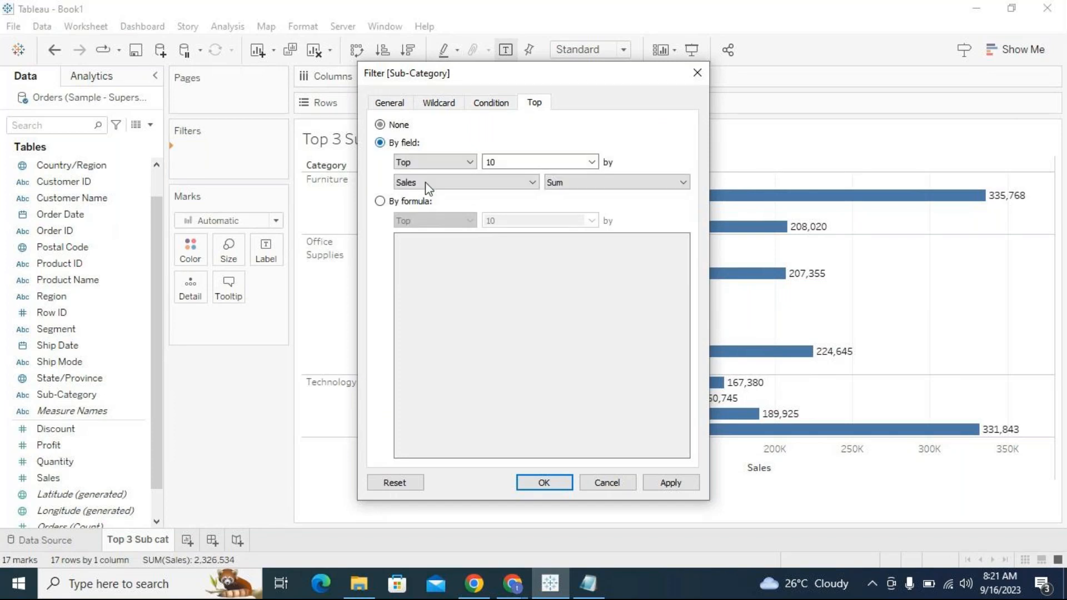
click(469, 163)
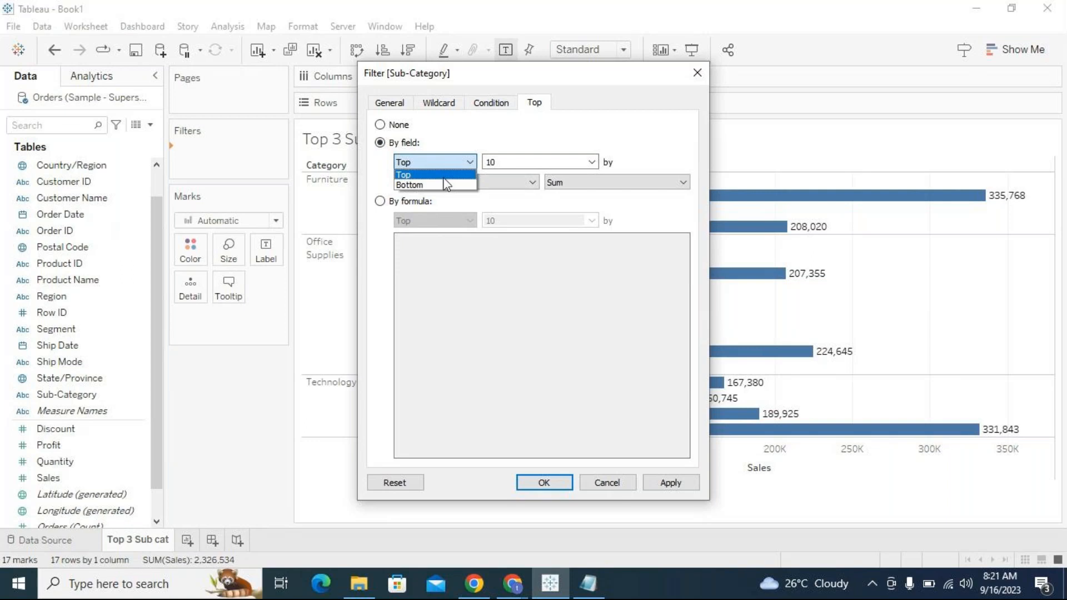
click(508, 162)
click(509, 163)
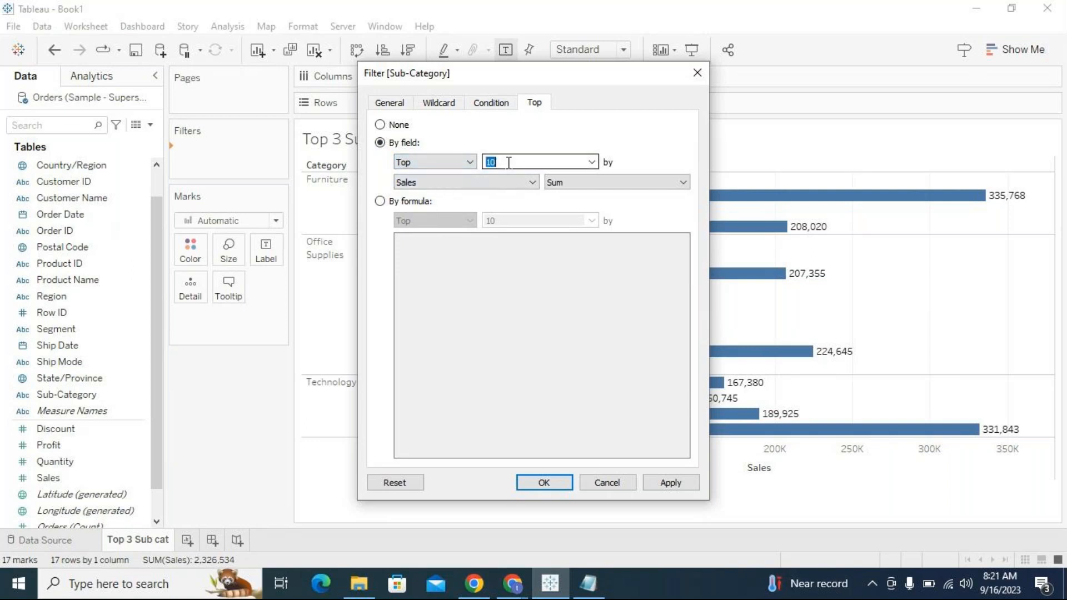
text(3)
Rank the filter limit by the Sum of Sales and apply it to the chart.
click(532, 183)
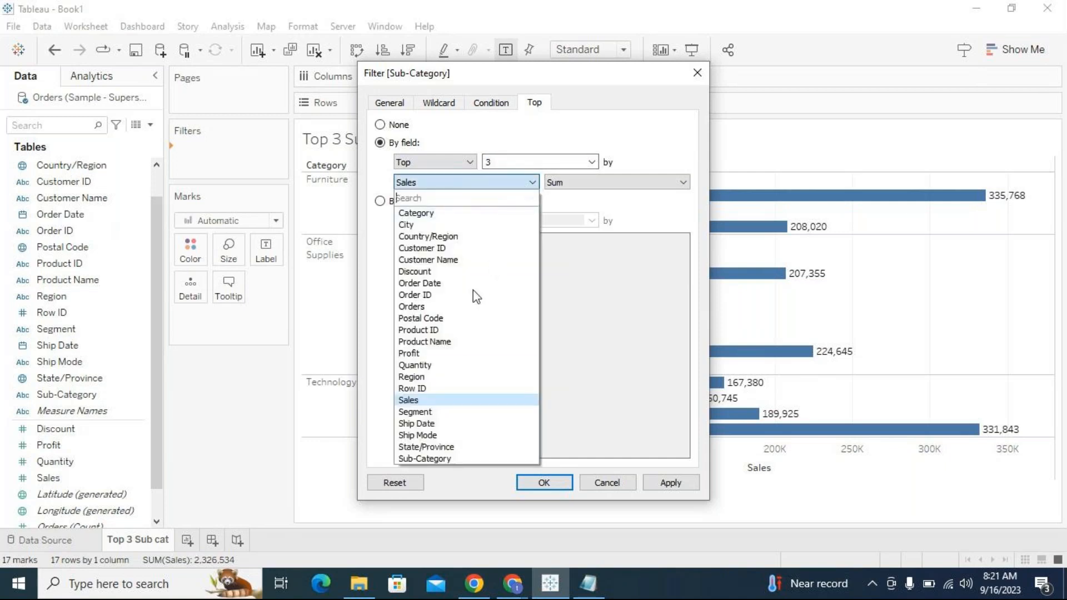
text(sales)
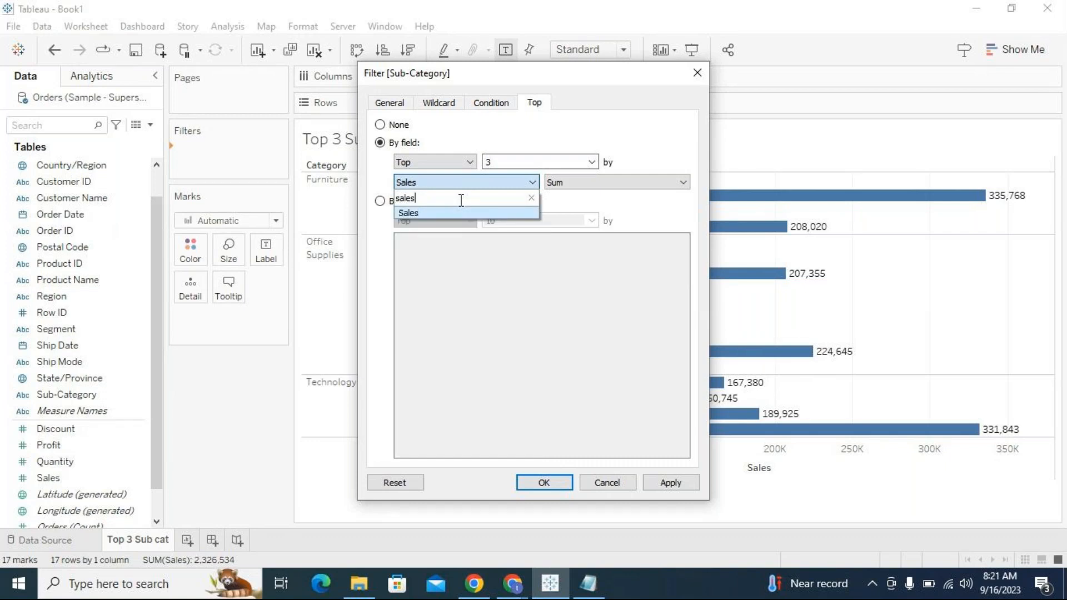
click(458, 214)
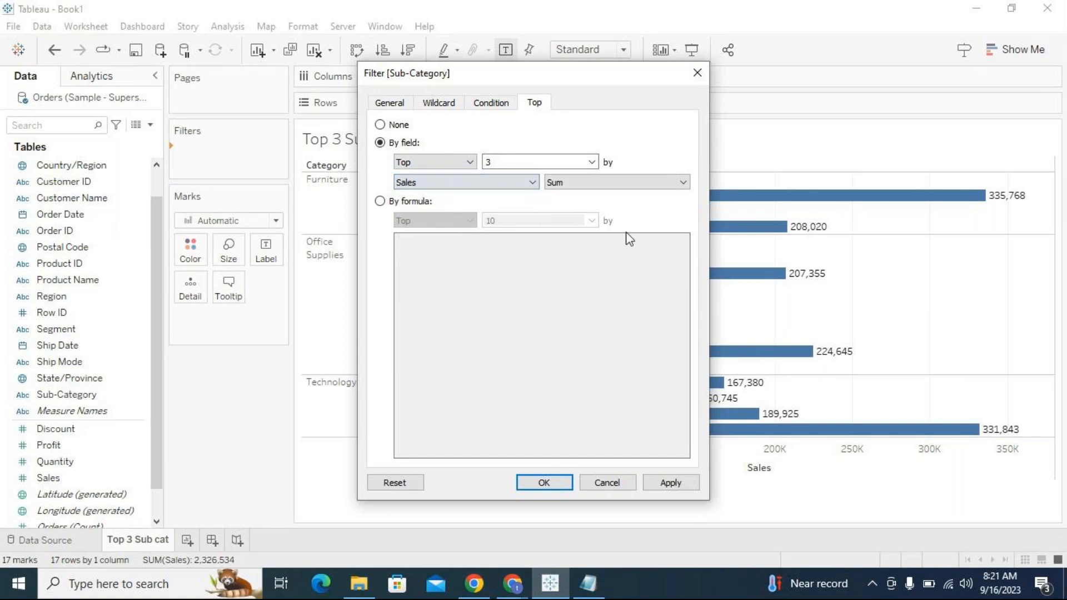
click(620, 182)
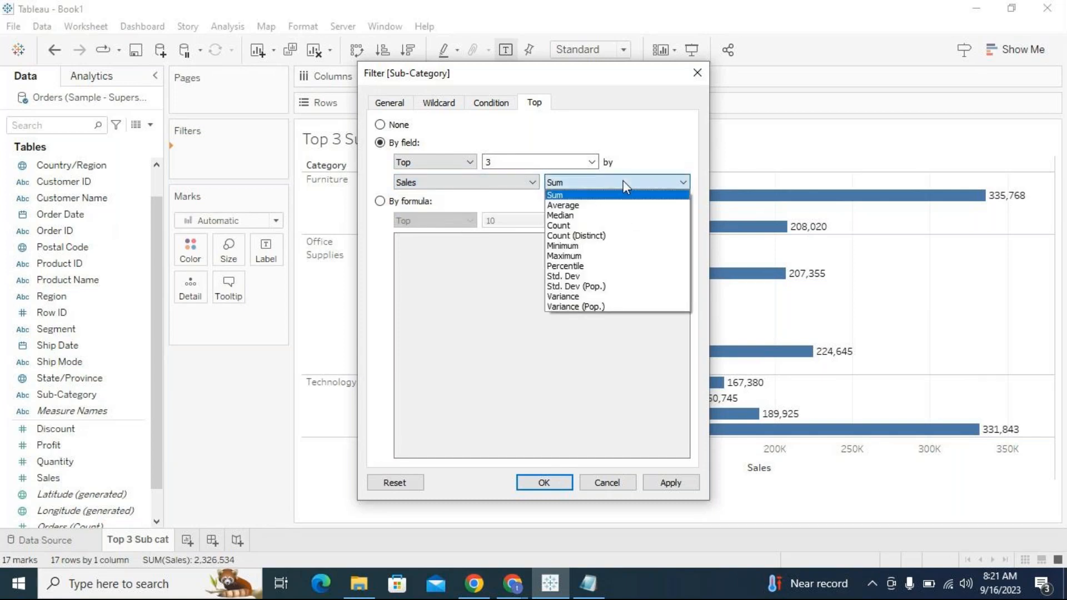
click(623, 182)
click(666, 484)
click(559, 485)
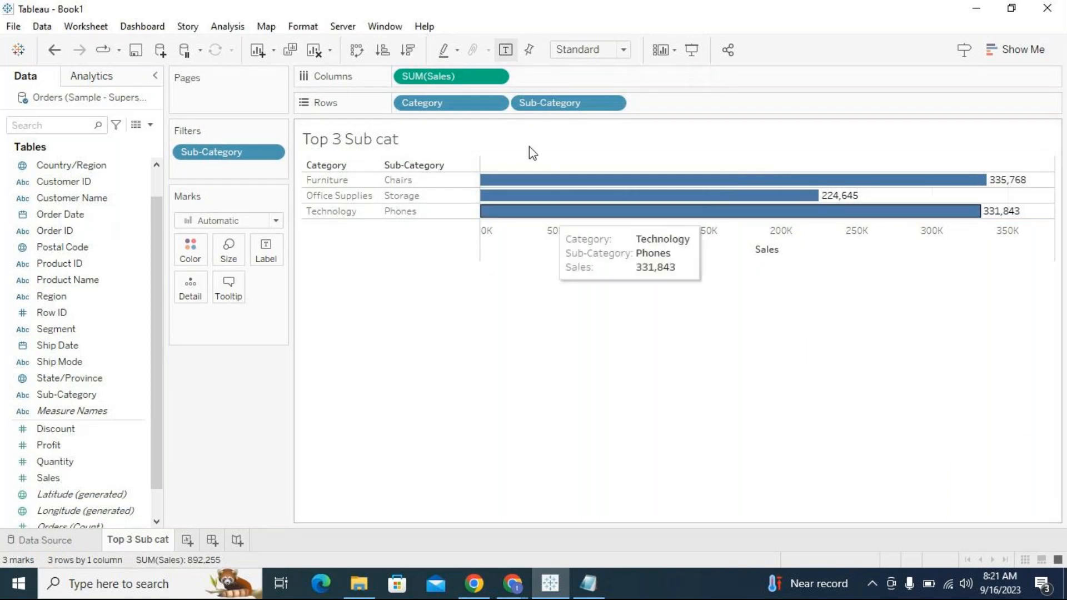
Add a new worksheet and place Category and Sub-Category on Rows.
click(189, 542)
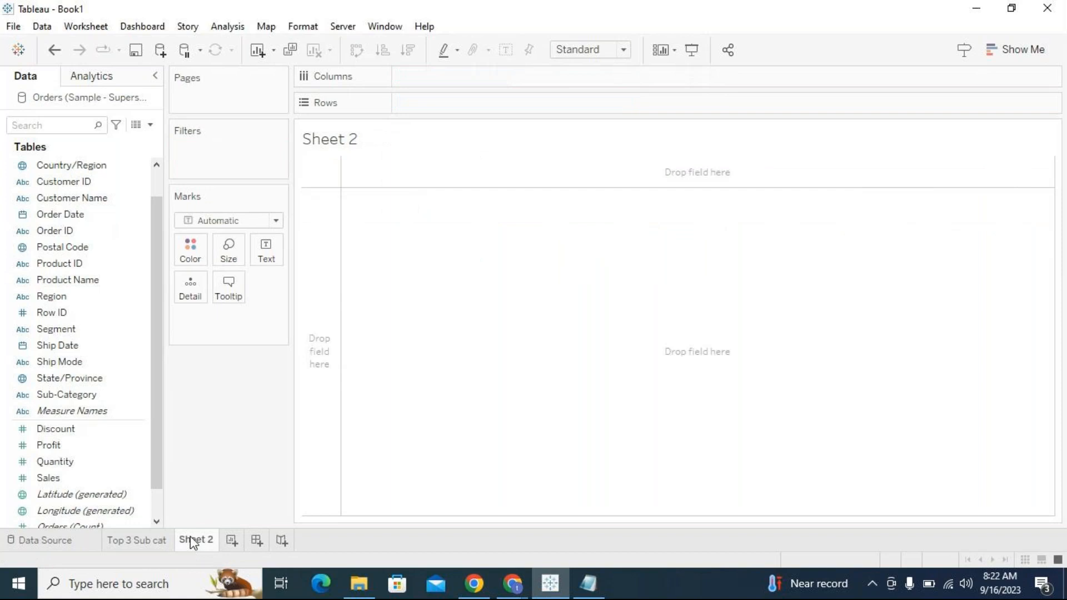
click(95, 218)
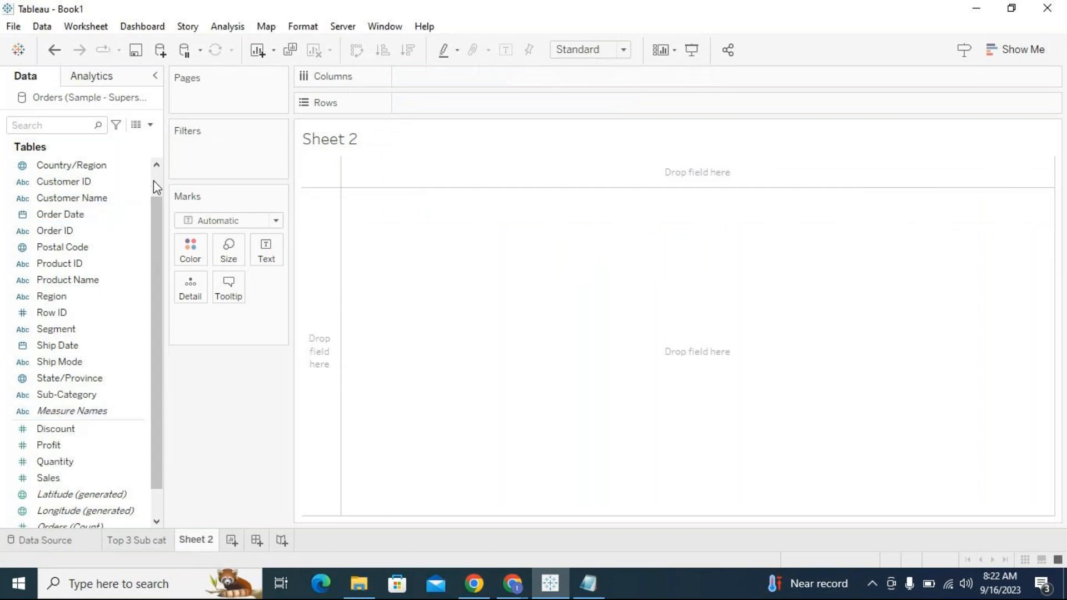
scroll(153, 181, up, 1)
click(84, 166)
drag(86, 171, 493, 107)
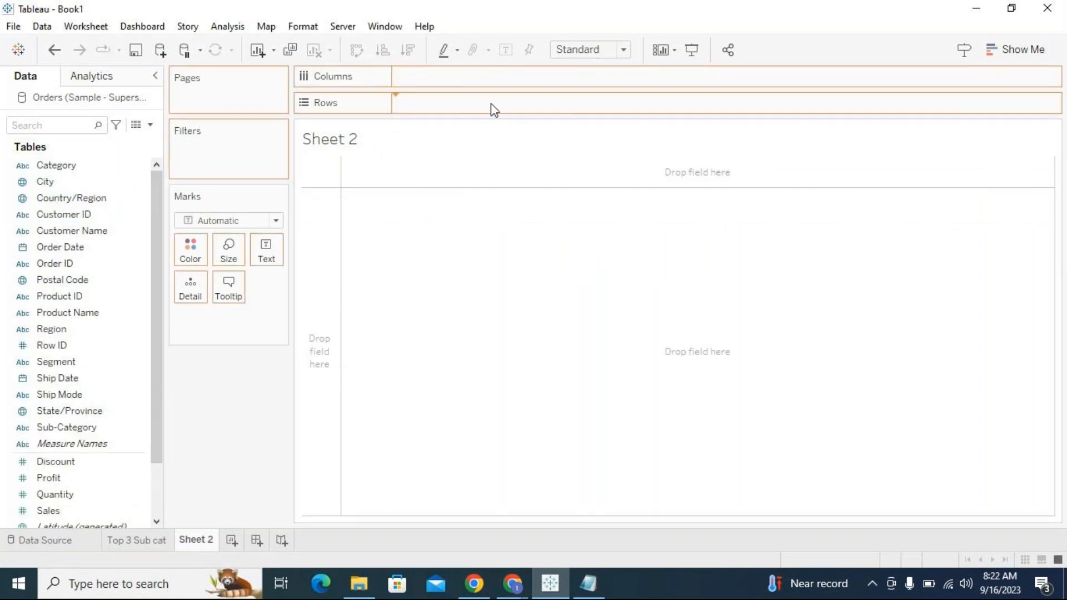
click(55, 447)
drag(61, 428, 582, 110)
Place Sales on Columns in the new worksheet and show mark labels on the bars.
click(71, 497)
drag(71, 510, 515, 78)
click(506, 49)
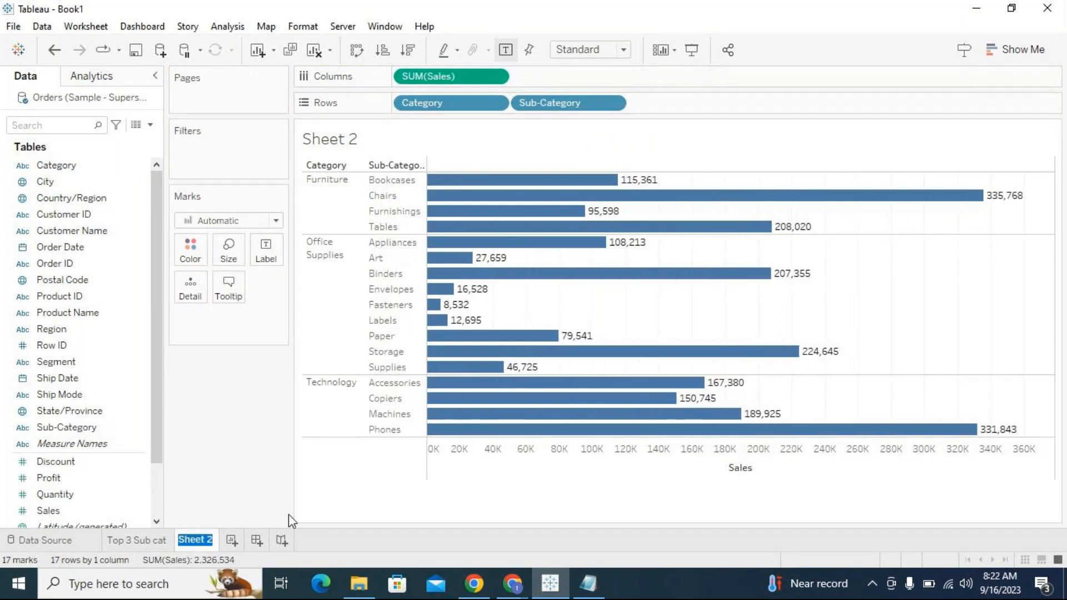
Rename Sheet 2 as "Bottom 3 Sub cat".
text(Bottom 3 Sub cat)
key(Return)
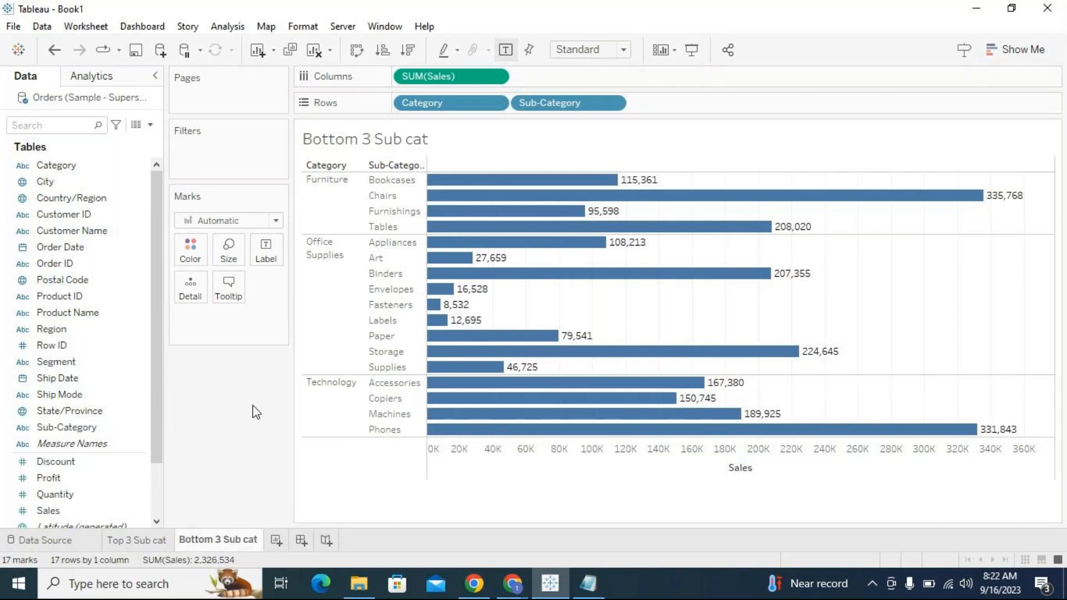
Filter Sub-Category to the bottom 3 by Sum of Sales using all values, and widen the Sub-Category column.
drag(106, 428, 239, 167)
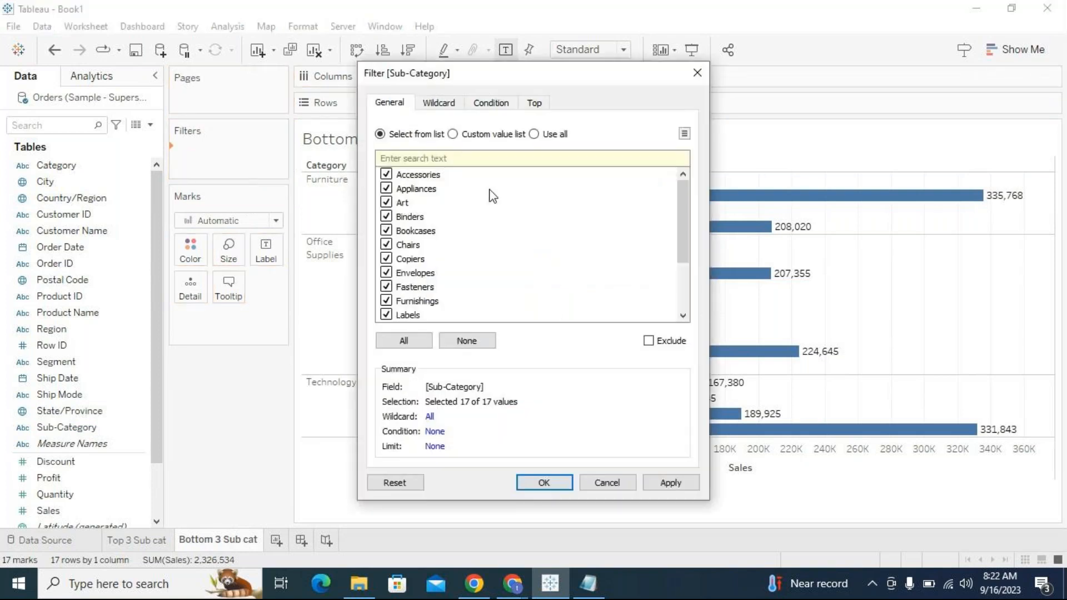
click(534, 134)
click(535, 103)
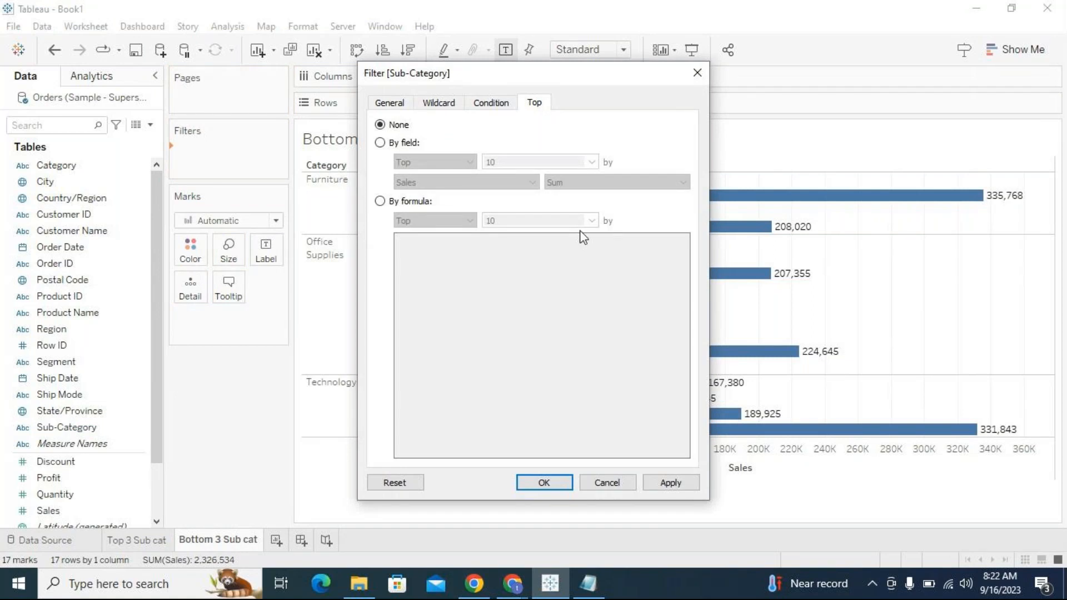
click(380, 143)
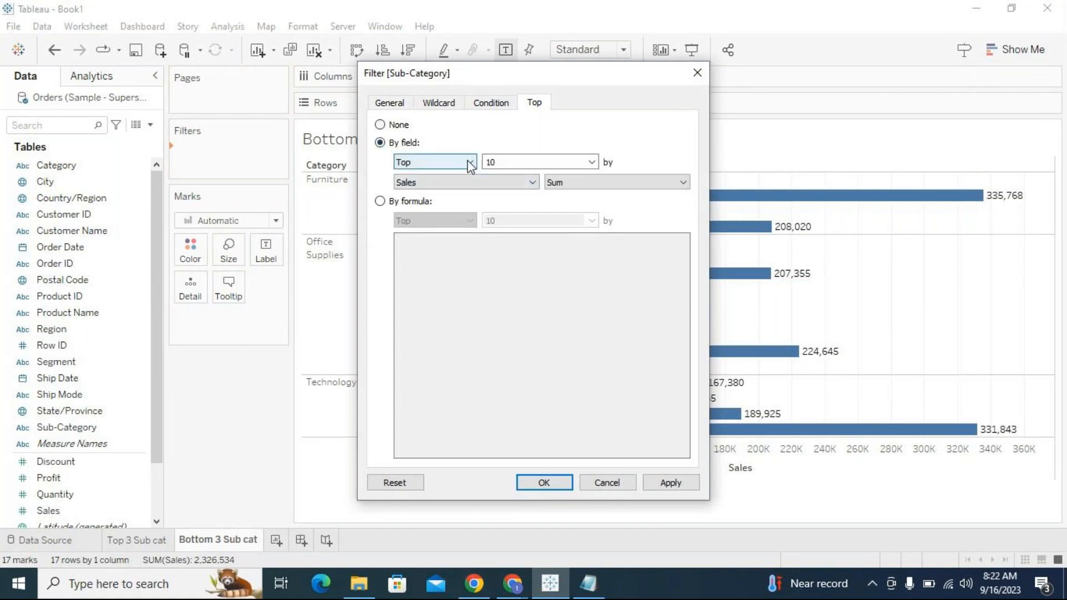
click(468, 160)
click(411, 182)
double_click(497, 162)
text(3)
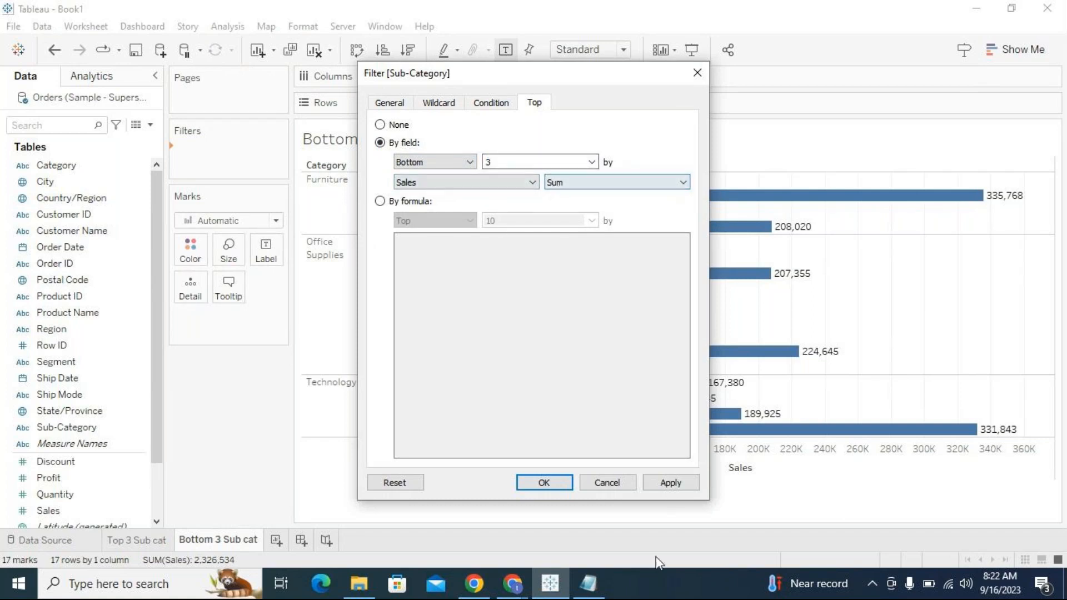
click(669, 483)
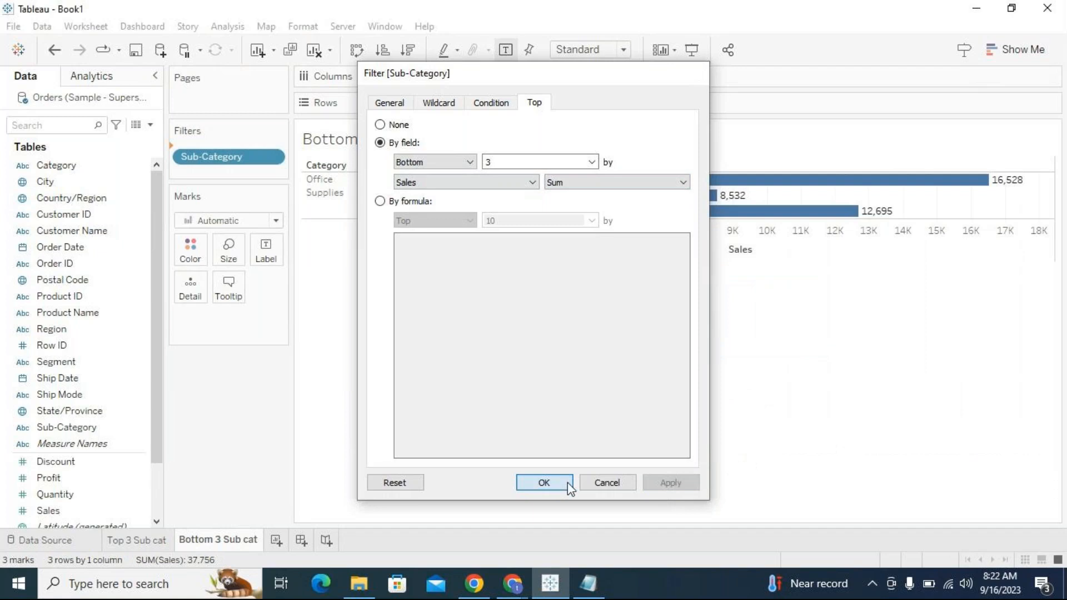
click(567, 482)
drag(427, 199, 452, 205)
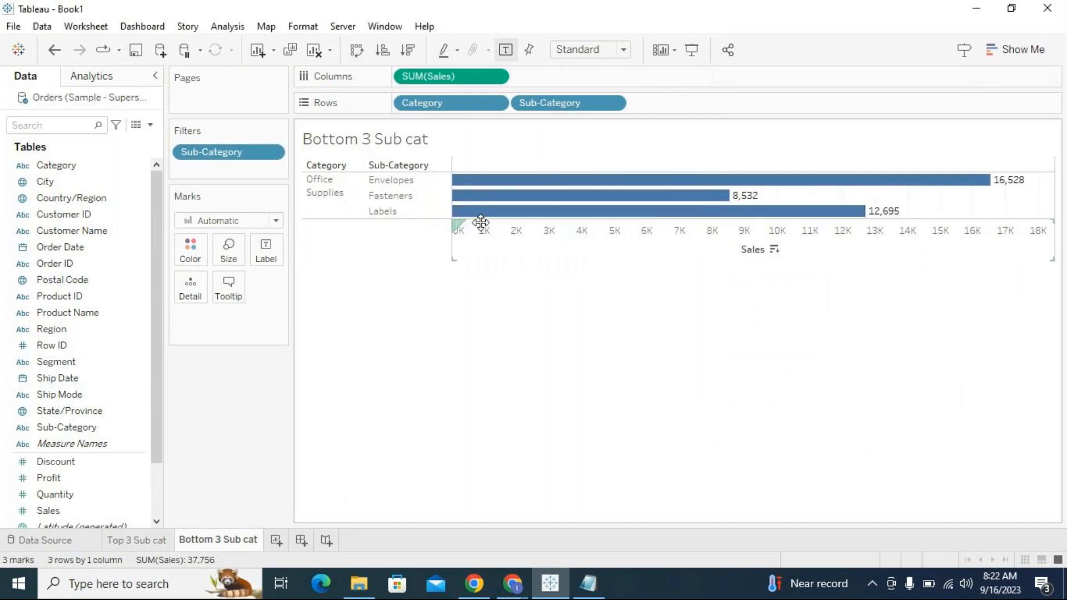
Compare the Top 3 and Bottom 3 worksheets and review the bottom sheet's Sub-Category filter settings.
click(145, 542)
click(189, 542)
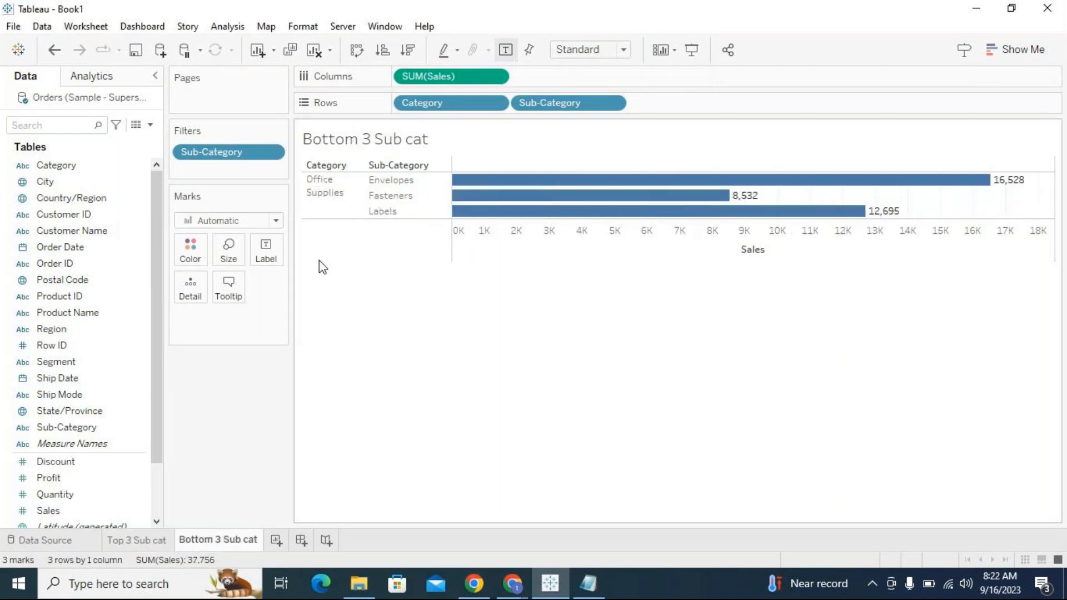
click(272, 153)
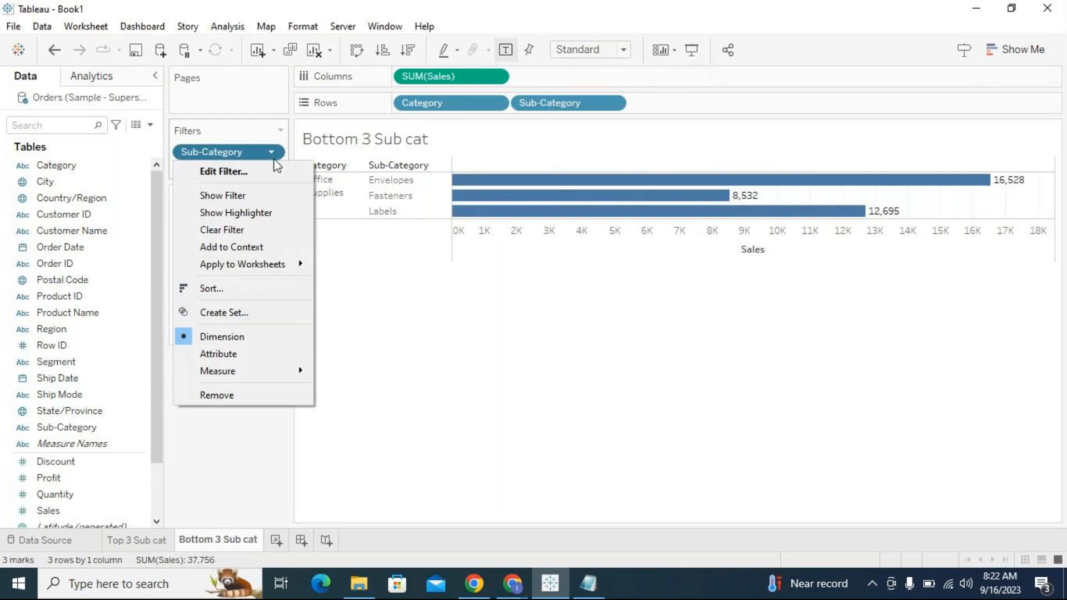
click(274, 170)
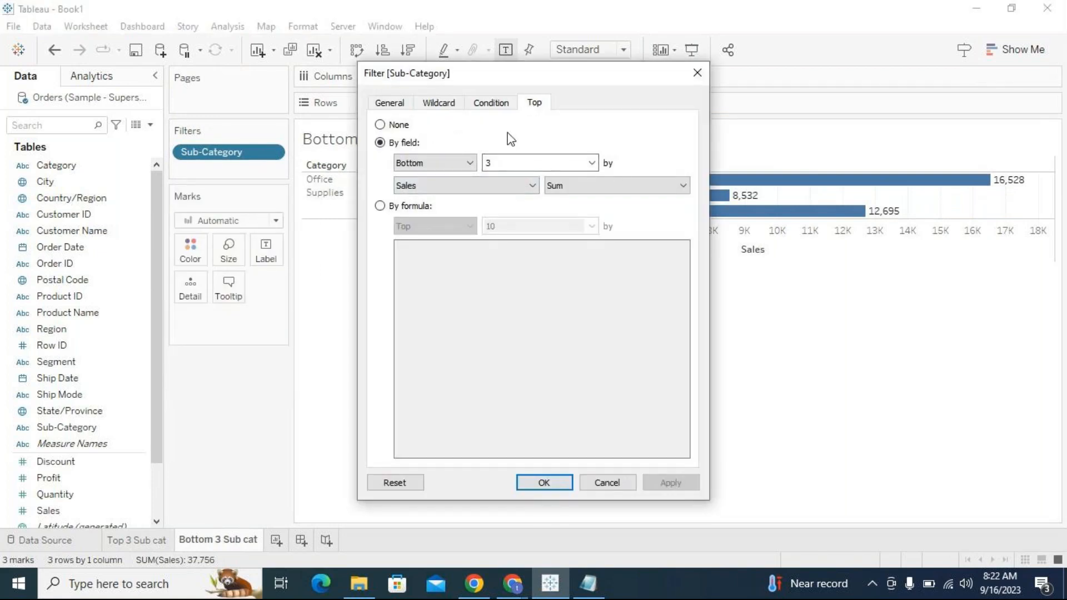
click(607, 483)
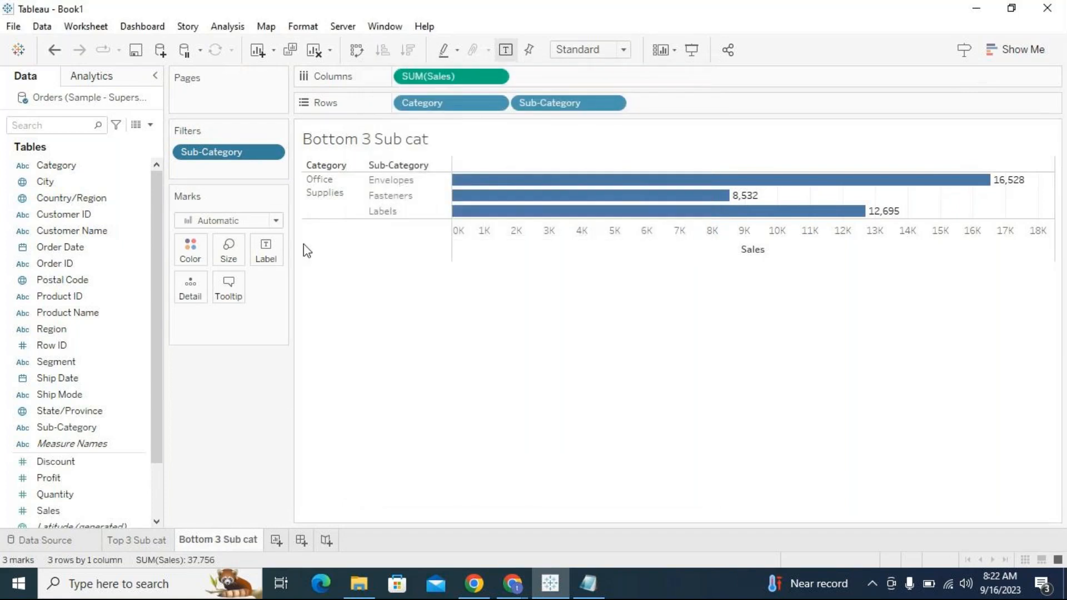
click(138, 540)
click(207, 541)
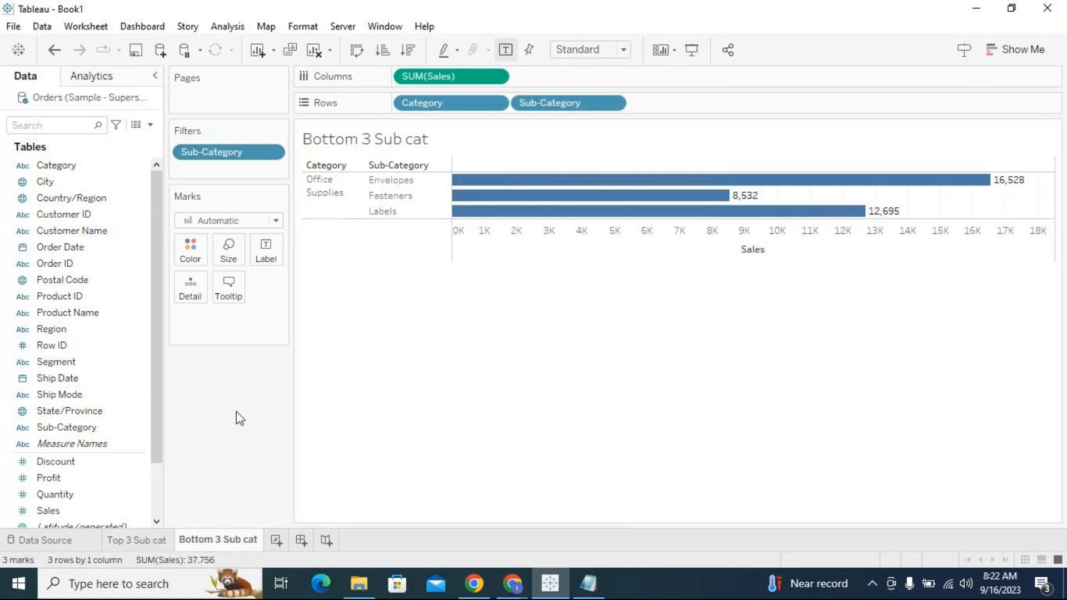
Compare the sub-category sales bars on the Top 3 and Bottom 3 worksheets.
click(139, 541)
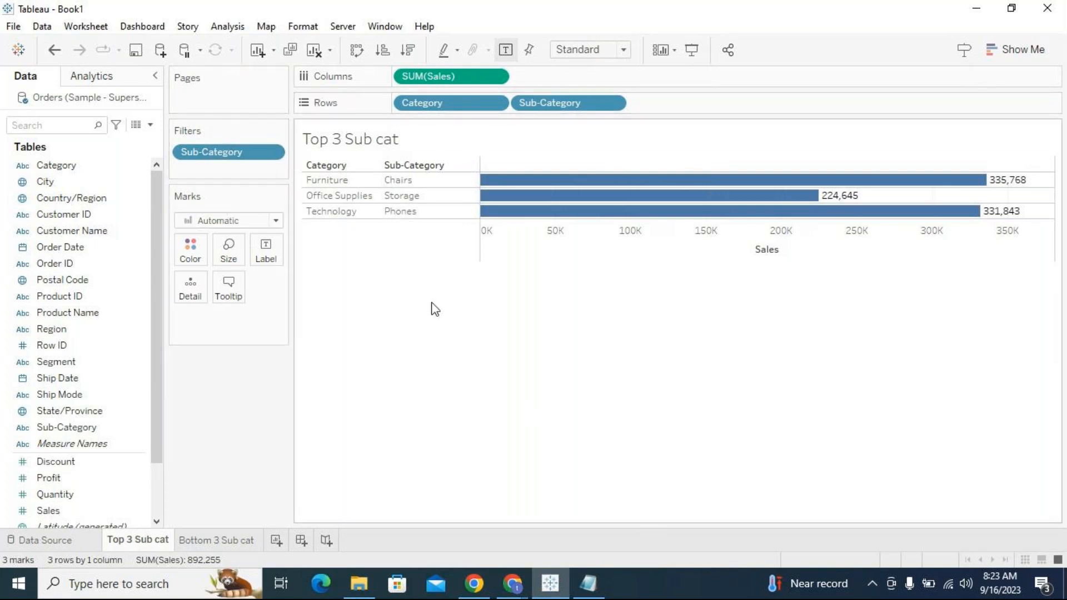
click(232, 545)
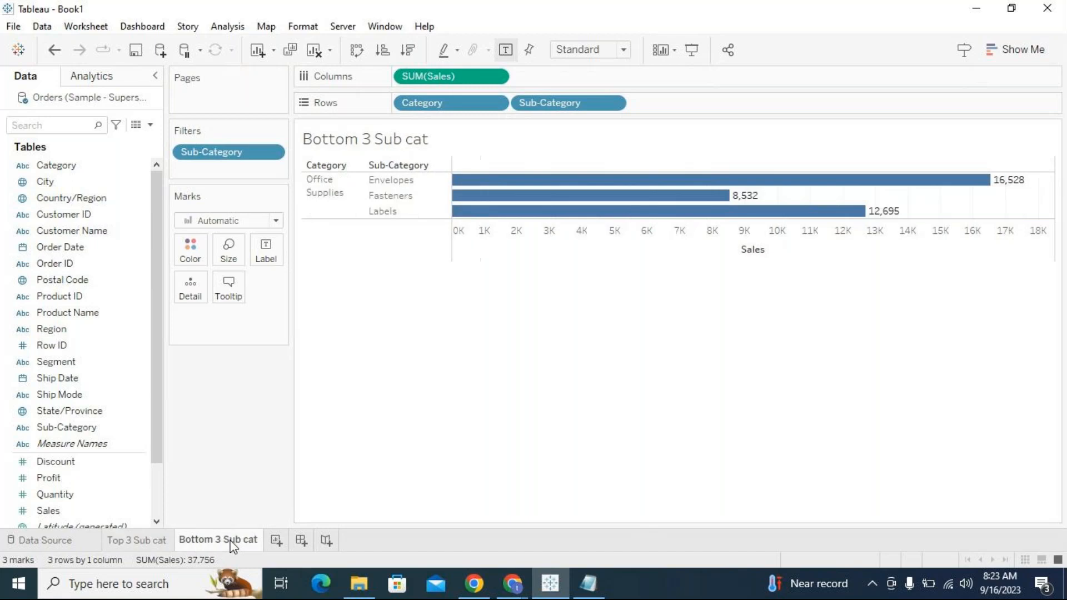
click(160, 548)
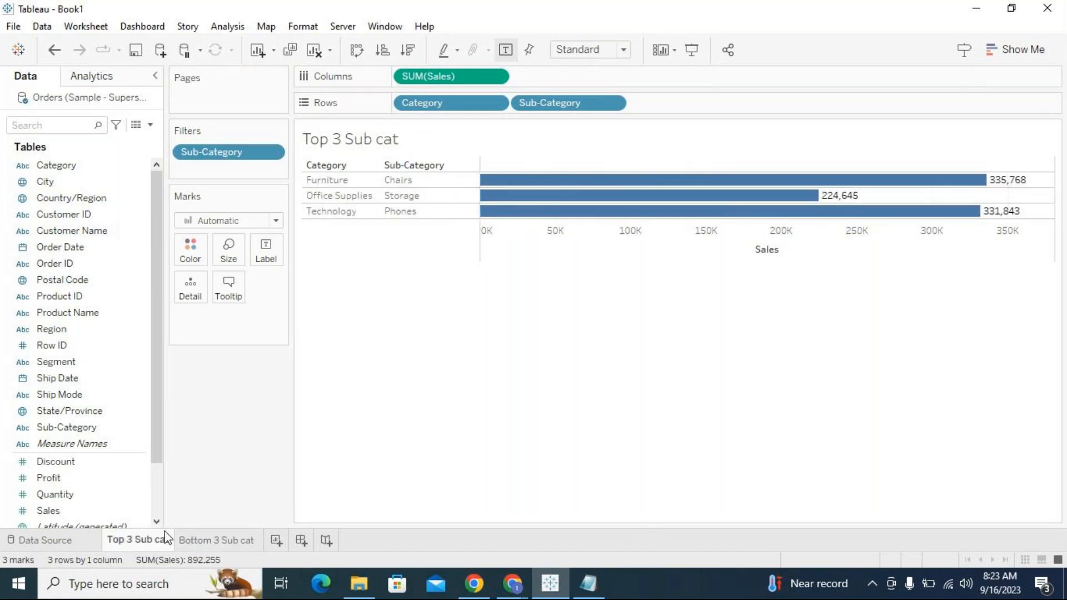
mouse_move(167, 538)
click(222, 535)
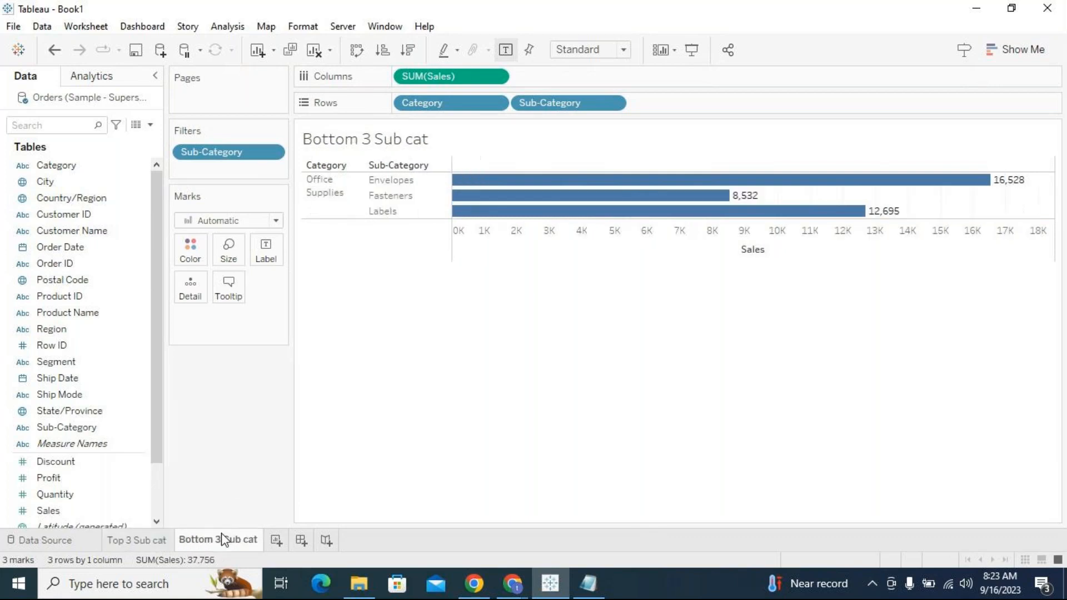
Change the Sub-Category filter on the Top 3 Sub cat sheet to show the top 4 by Sum of Sales.
click(152, 540)
click(156, 542)
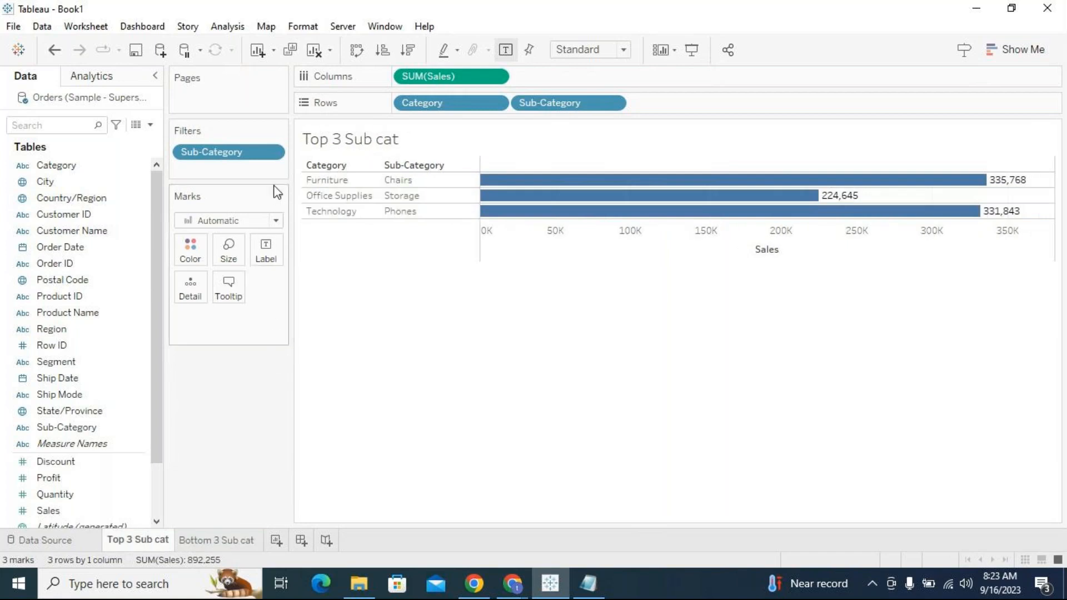
click(272, 153)
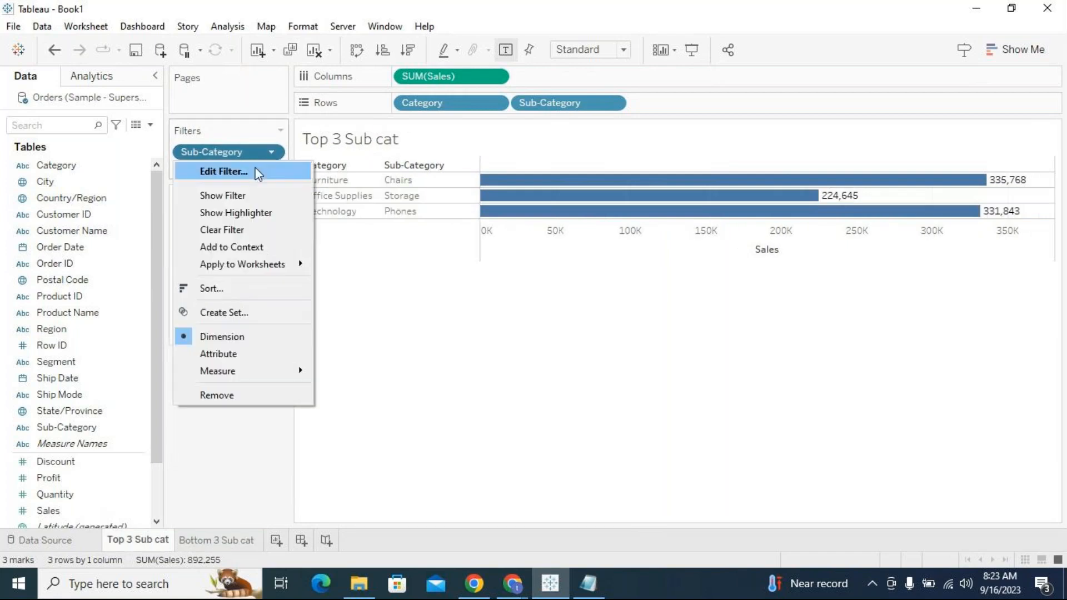
click(224, 172)
double_click(494, 163)
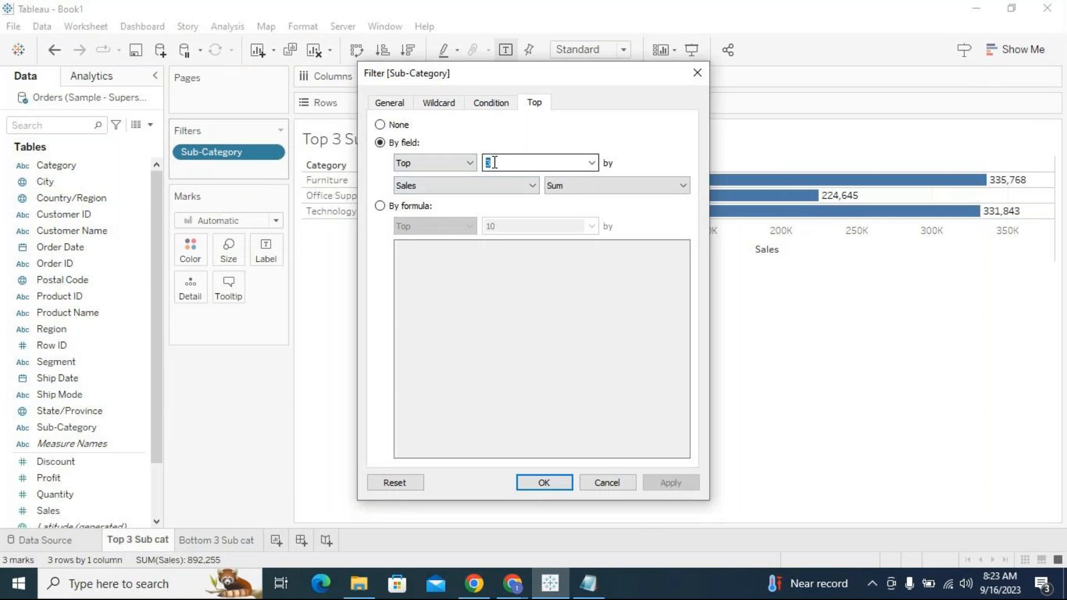
text(4)
click(561, 482)
Change the Sub-Category filter on the Bottom 3 Sub cat sheet to show the bottom 4 by Sum of Sales.
click(221, 543)
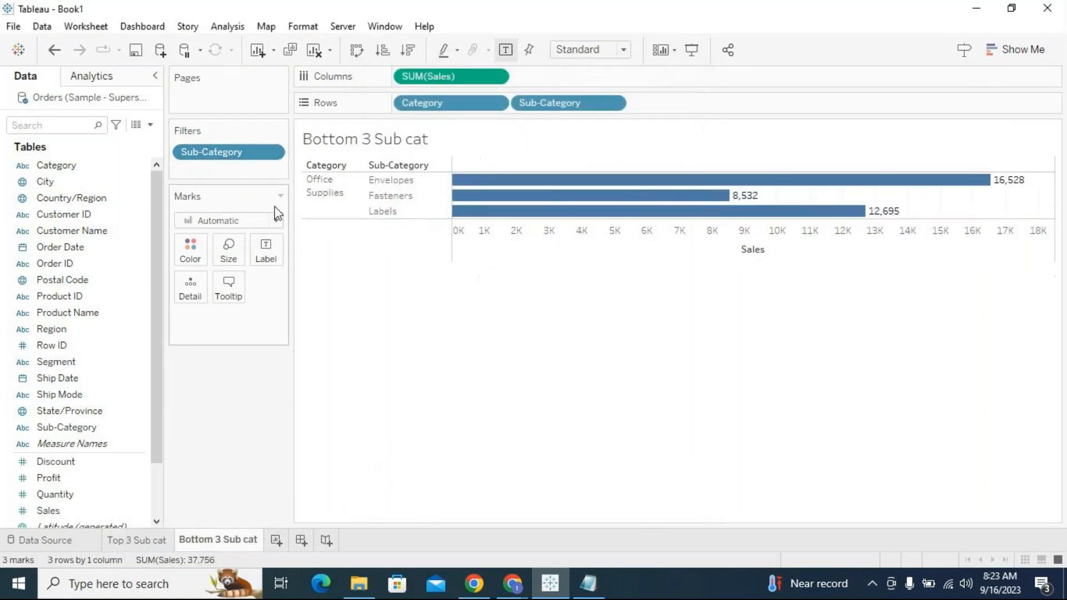
click(273, 154)
click(261, 170)
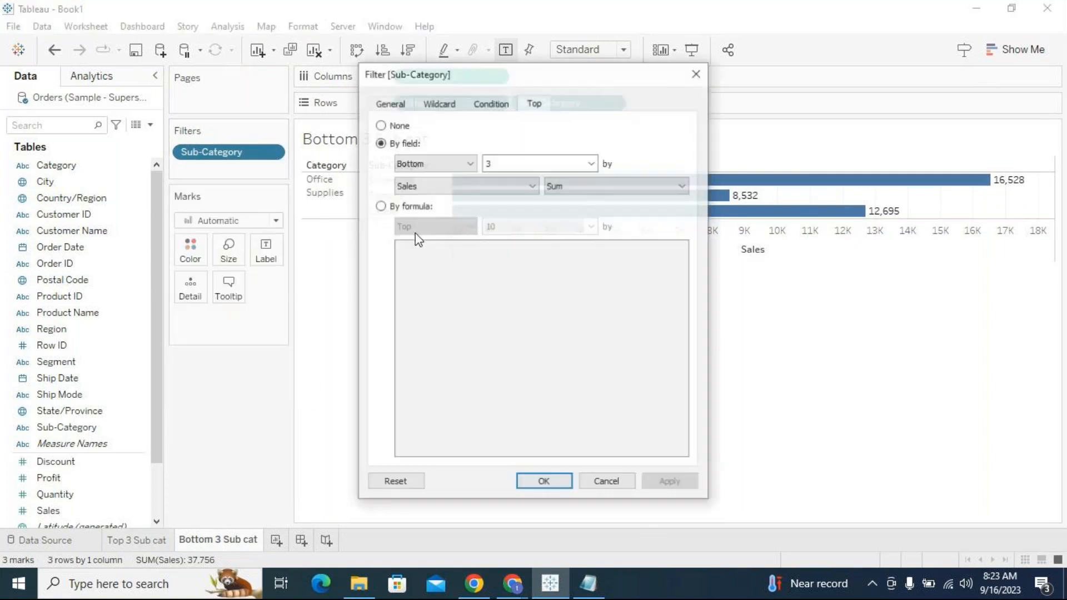
click(516, 163)
text(4)
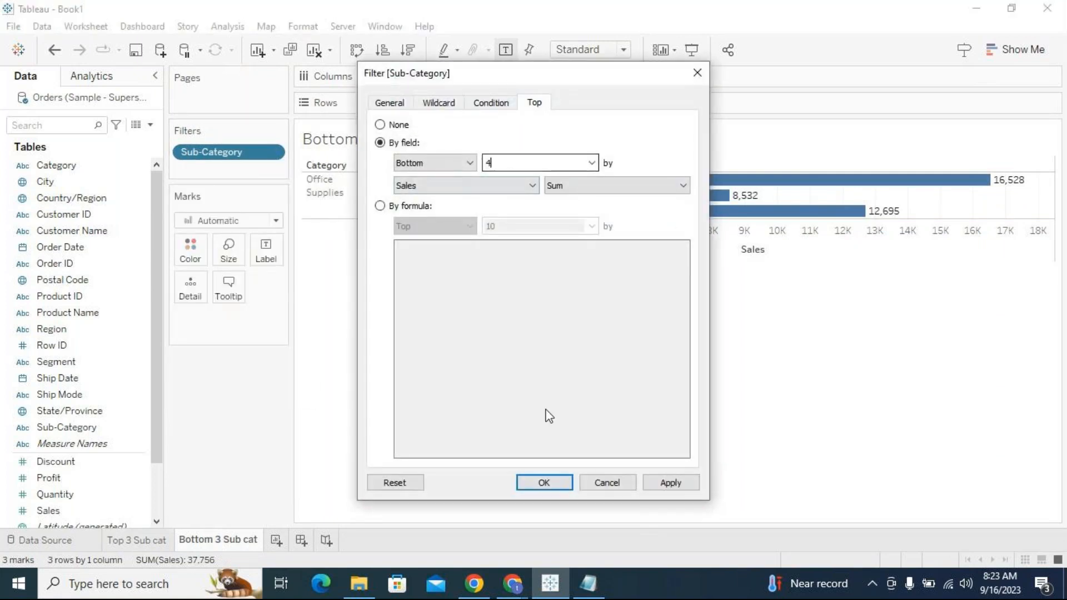
click(567, 482)
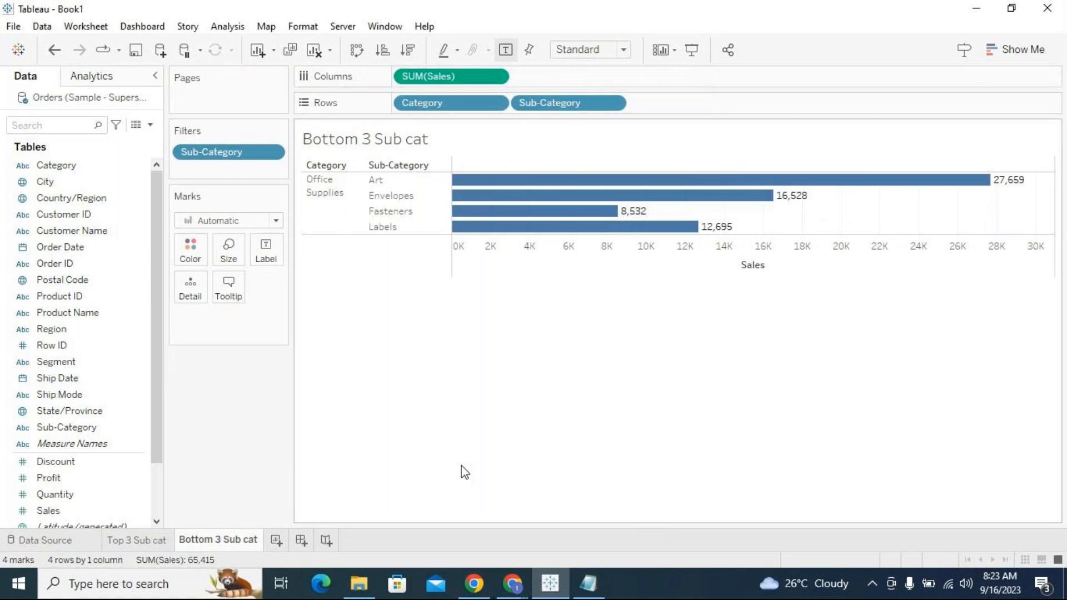
Review the top 4 and bottom 4 sub-category results on both worksheets.
click(151, 540)
click(209, 539)
click(147, 545)
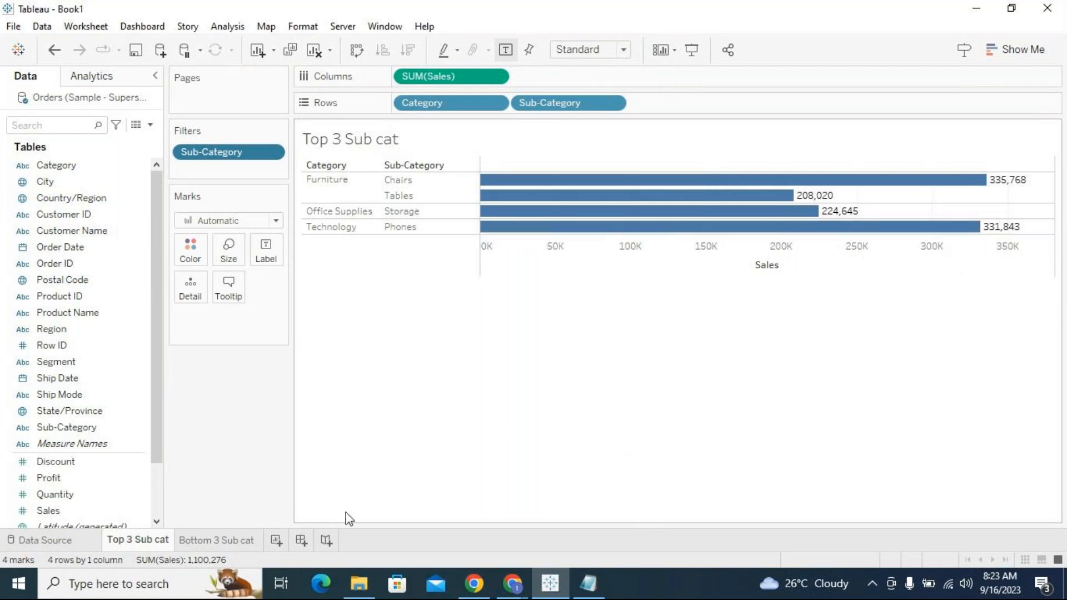
Create a new worksheet with Category and Sub-Category on Rows and Sales on Columns.
click(277, 540)
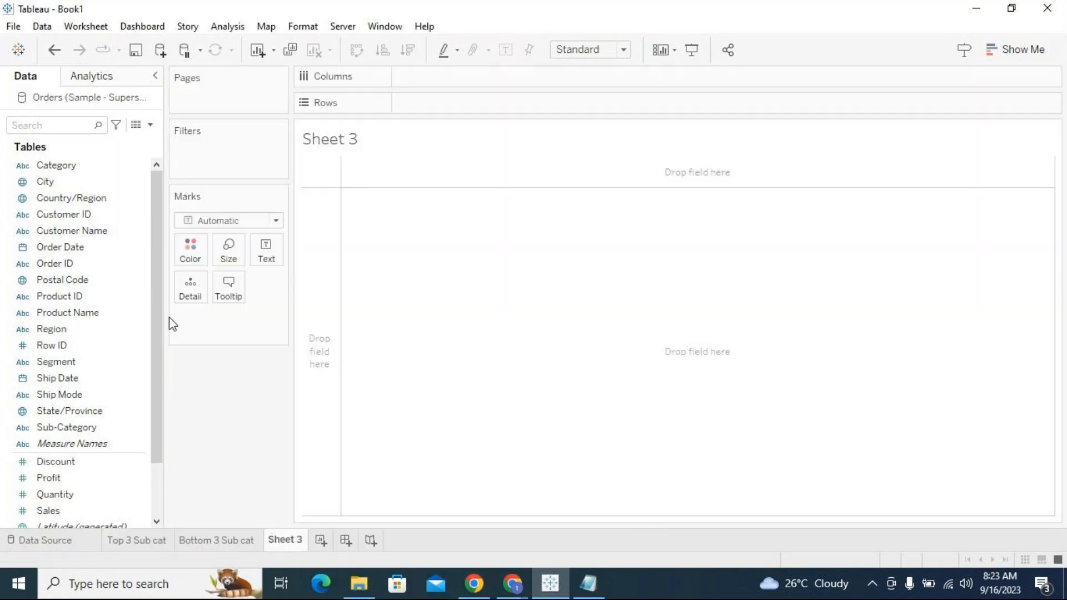
drag(77, 167, 450, 112)
drag(67, 427, 564, 105)
drag(65, 510, 472, 67)
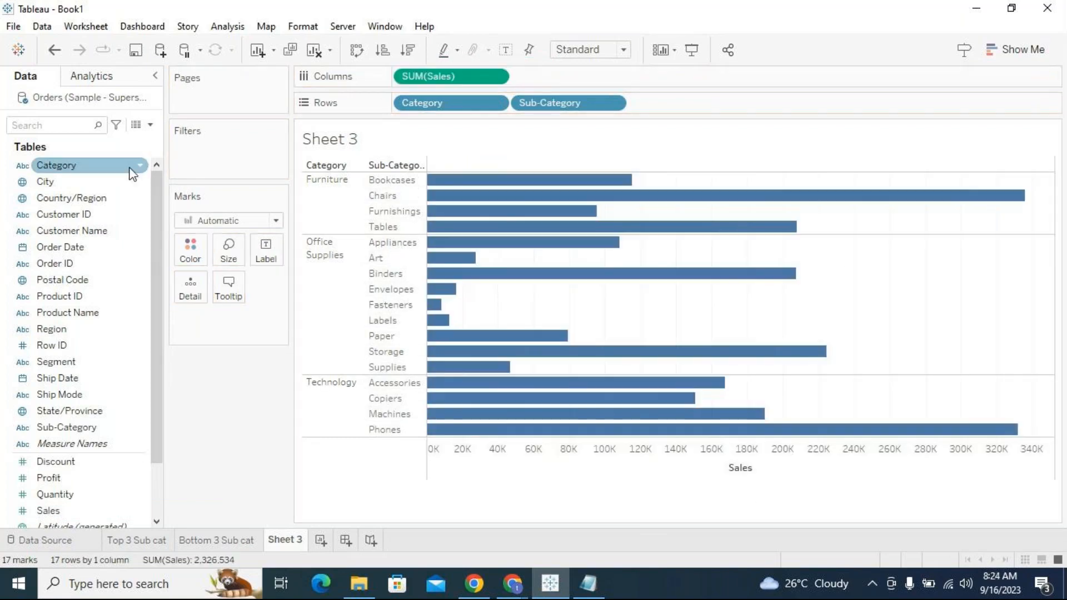
Add a Category filter that keeps only Furniture and Office Supplies.
click(78, 163)
drag(116, 174, 227, 164)
click(466, 341)
click(386, 174)
click(387, 189)
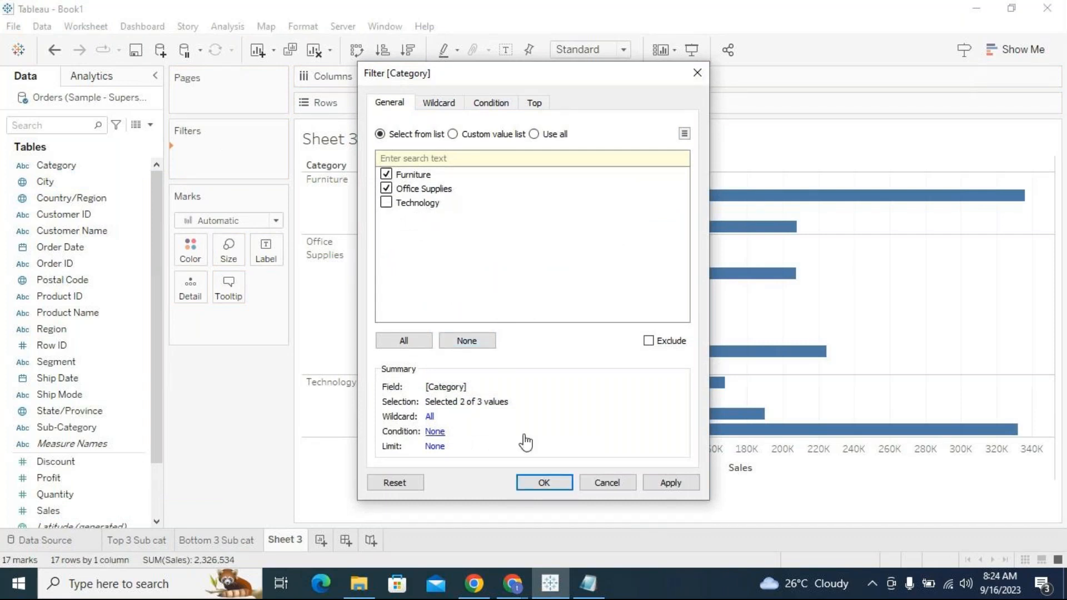
click(541, 484)
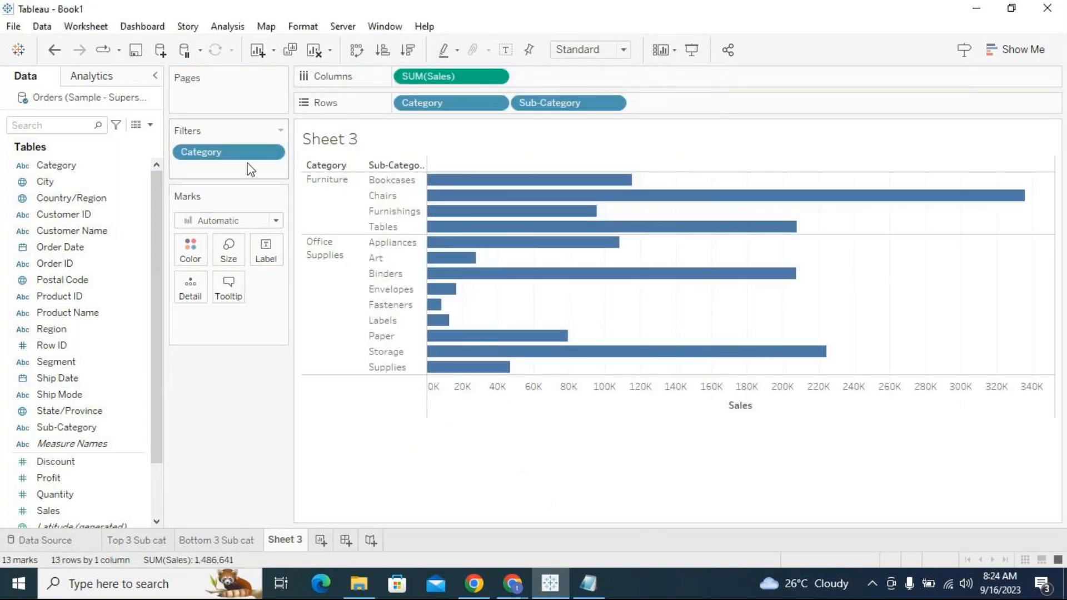
Show mark labels on the bars and add a Sub-Category filter that uses all values.
click(506, 50)
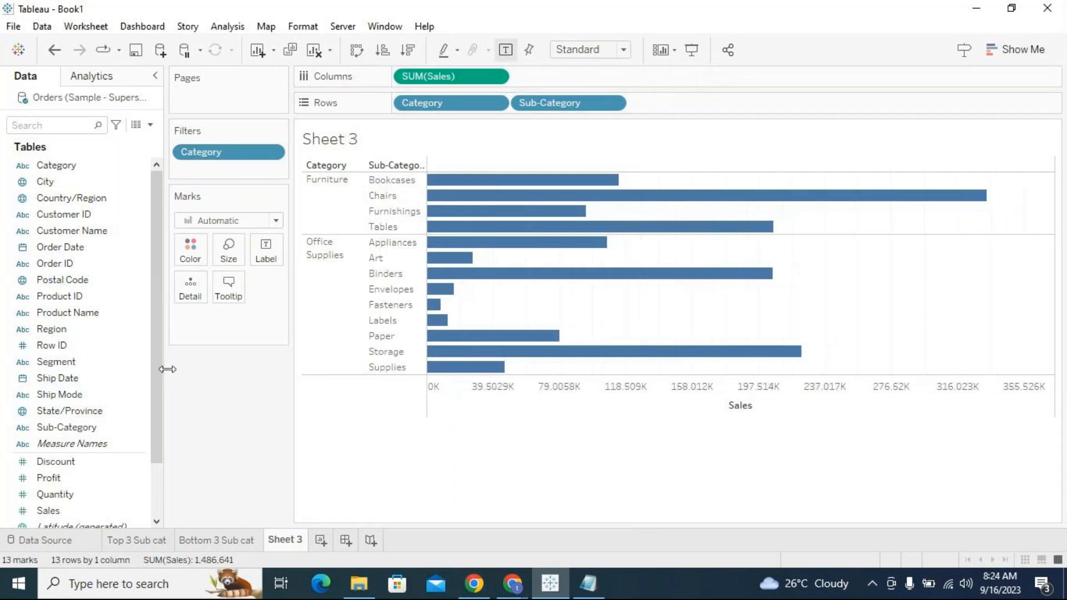
drag(58, 427, 224, 174)
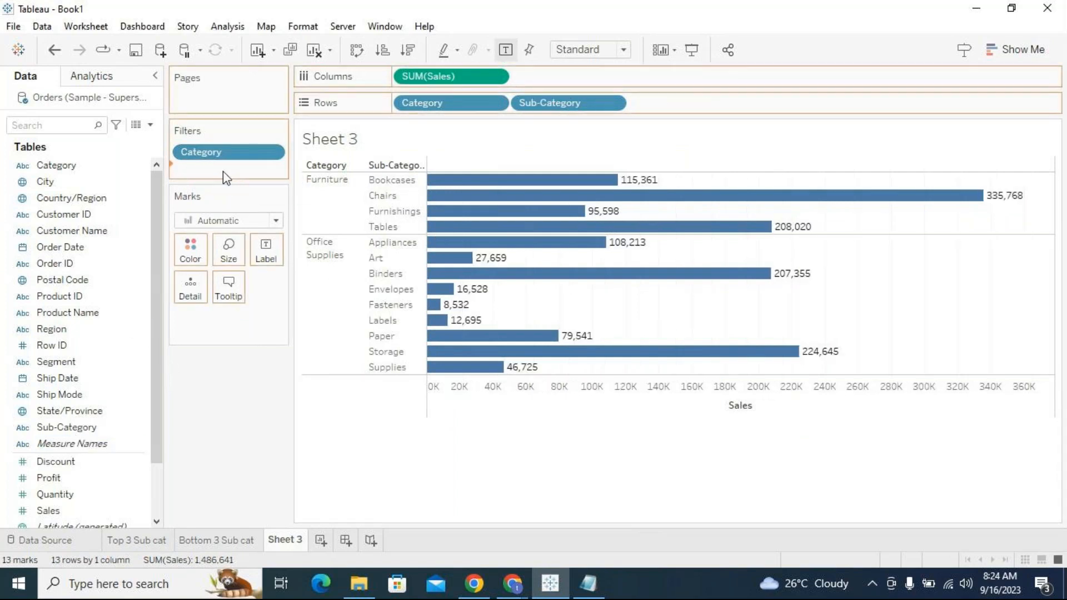
click(534, 132)
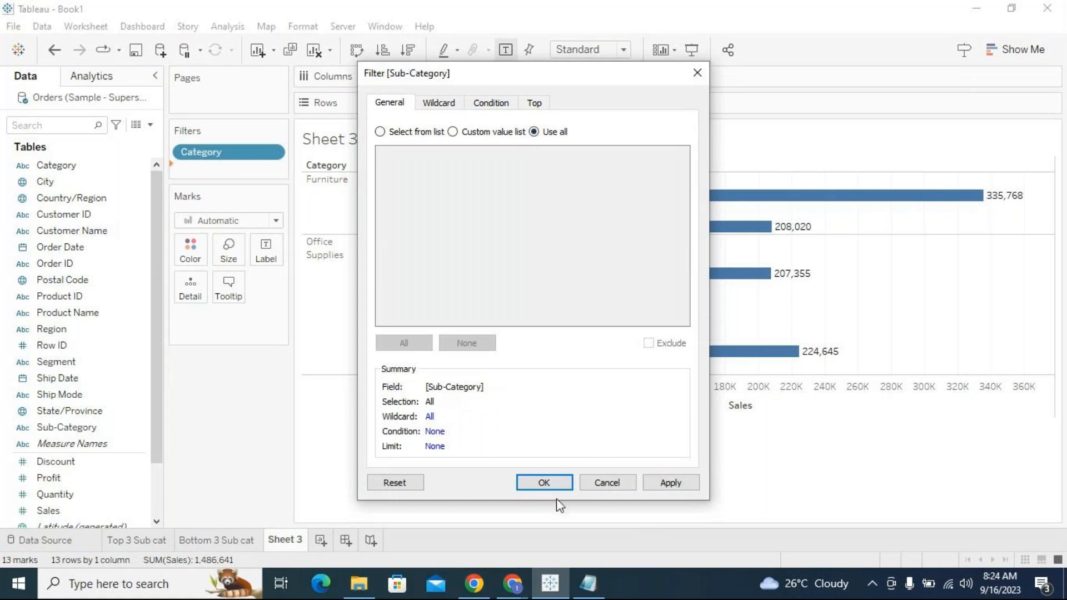
click(555, 483)
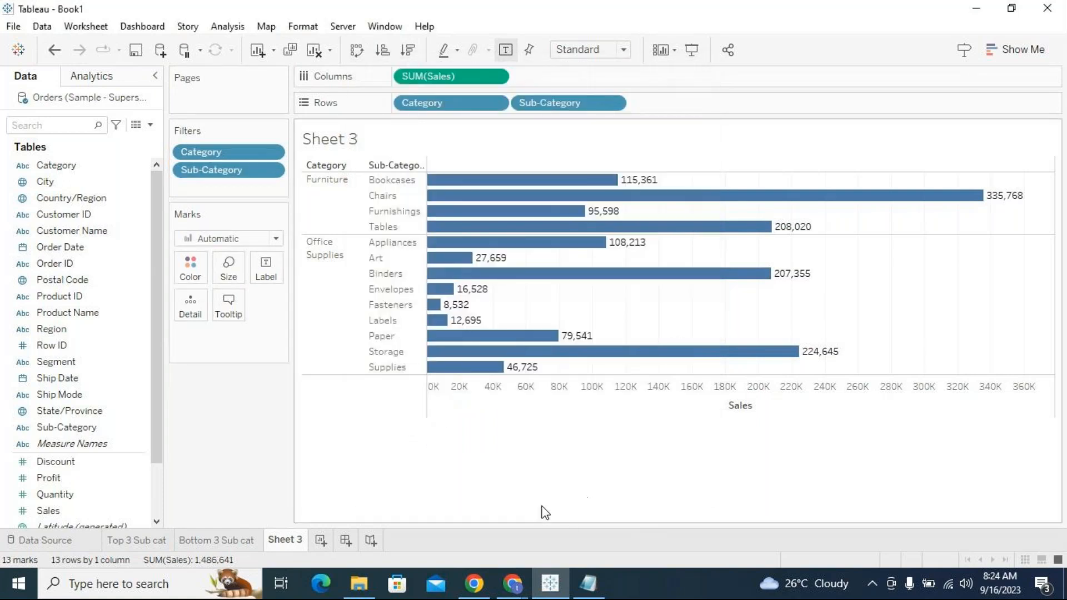
Rename Sheet 3 as "Cat and Sub cat sales" and widen the Sub-Category column so its header fits.
double_click(301, 540)
text(C)
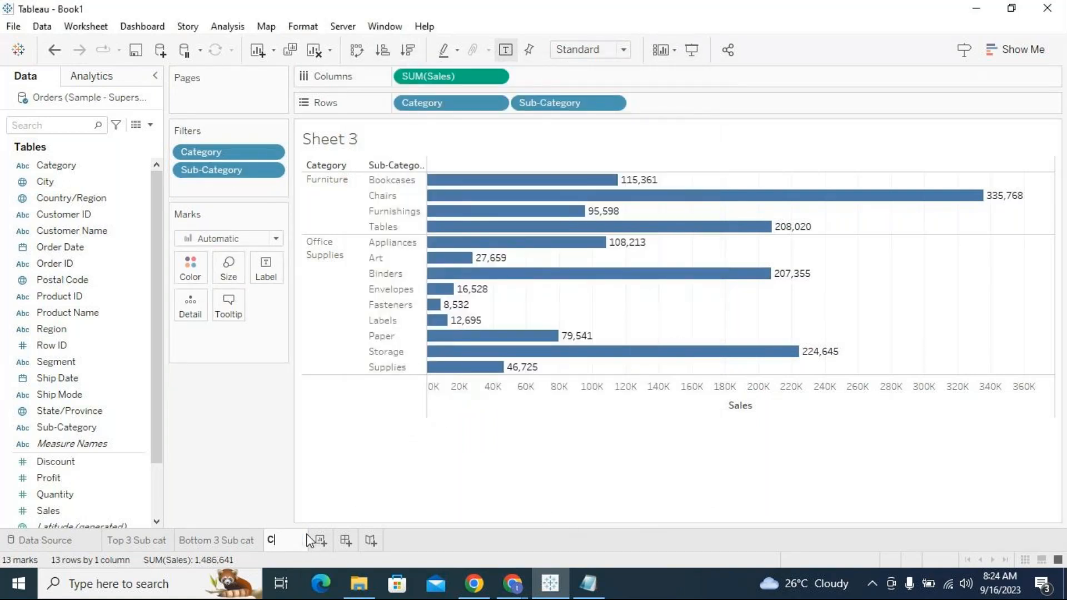
text(ate and)
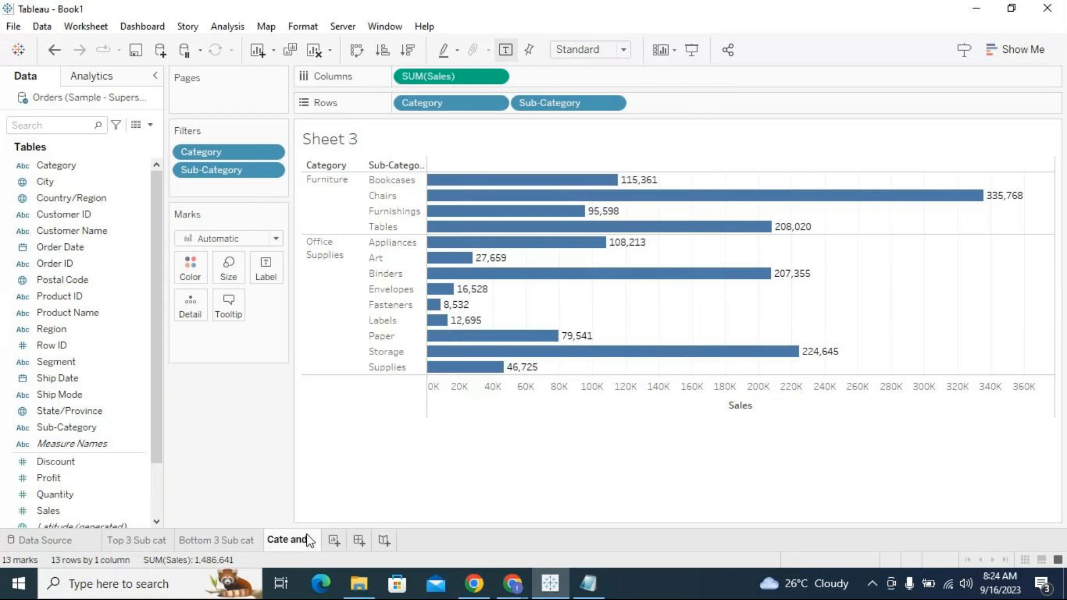
key(BackSpace)
key(BackSpace)
text(nd Sub cat s)
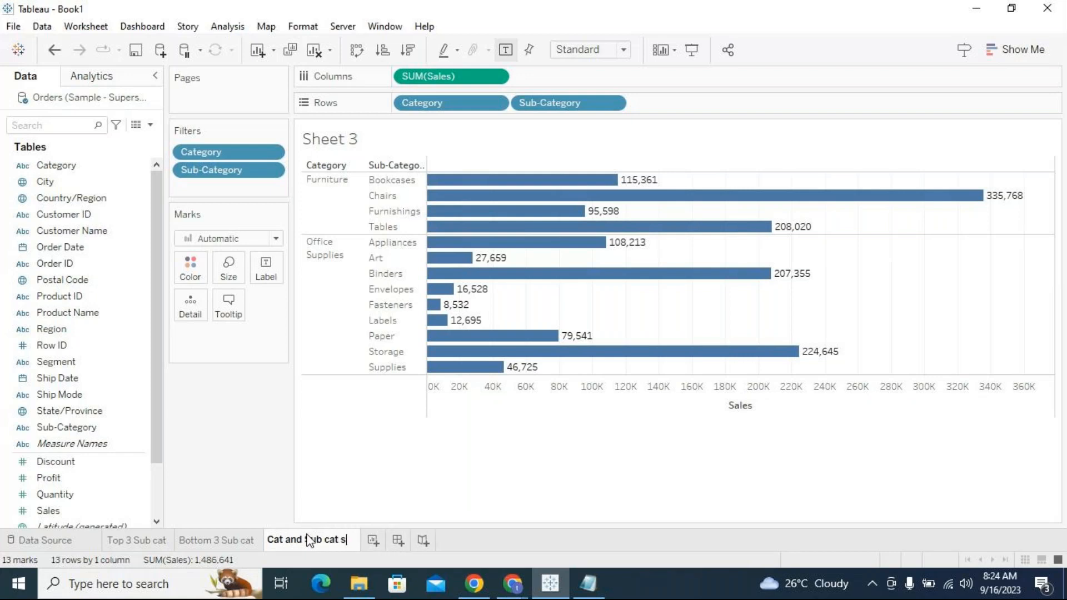
text(ales)
key(Return)
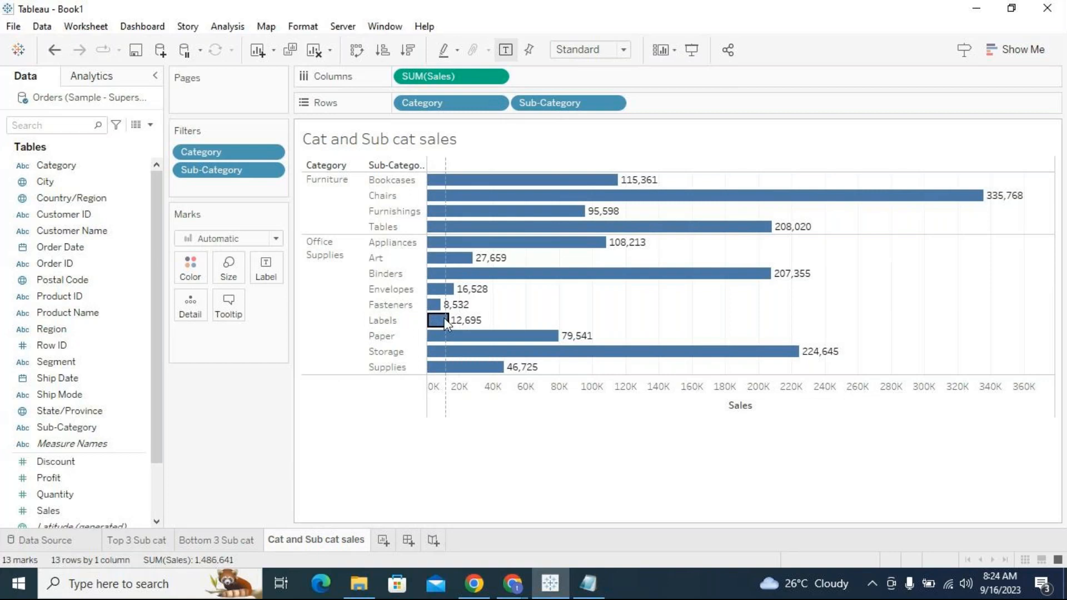
drag(427, 319, 446, 318)
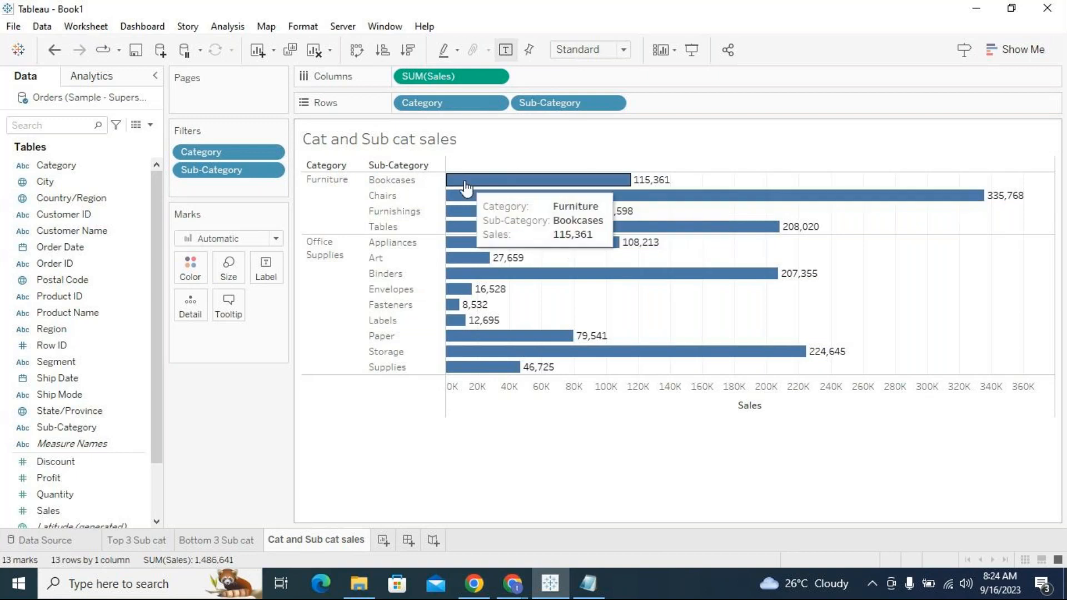
Show the Category and Sub-Category filter controls beside the chart, and place the Category card above the Sub-Category card.
click(272, 154)
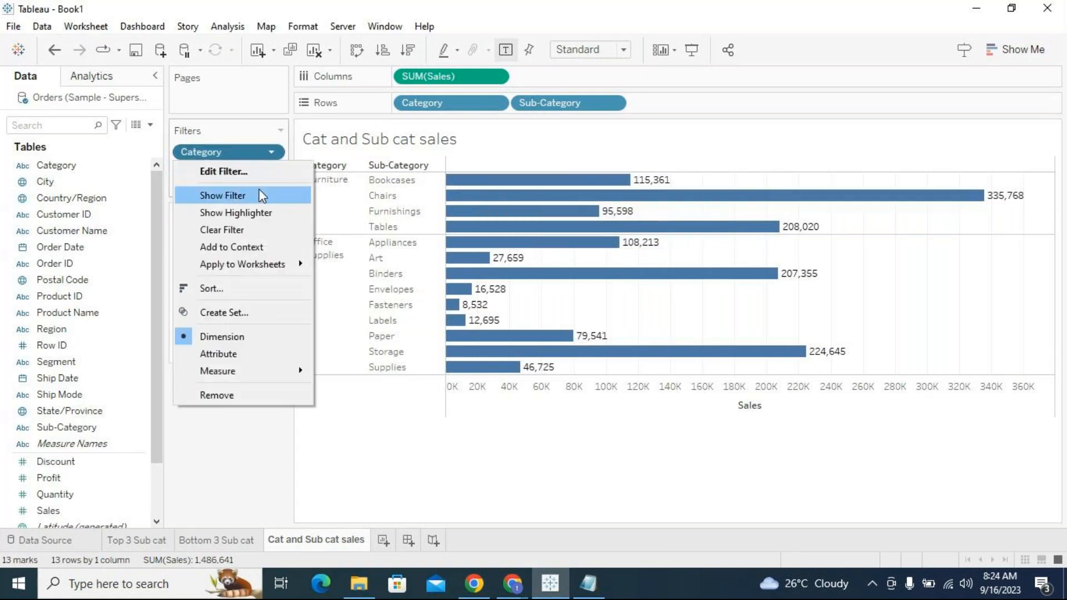
click(261, 195)
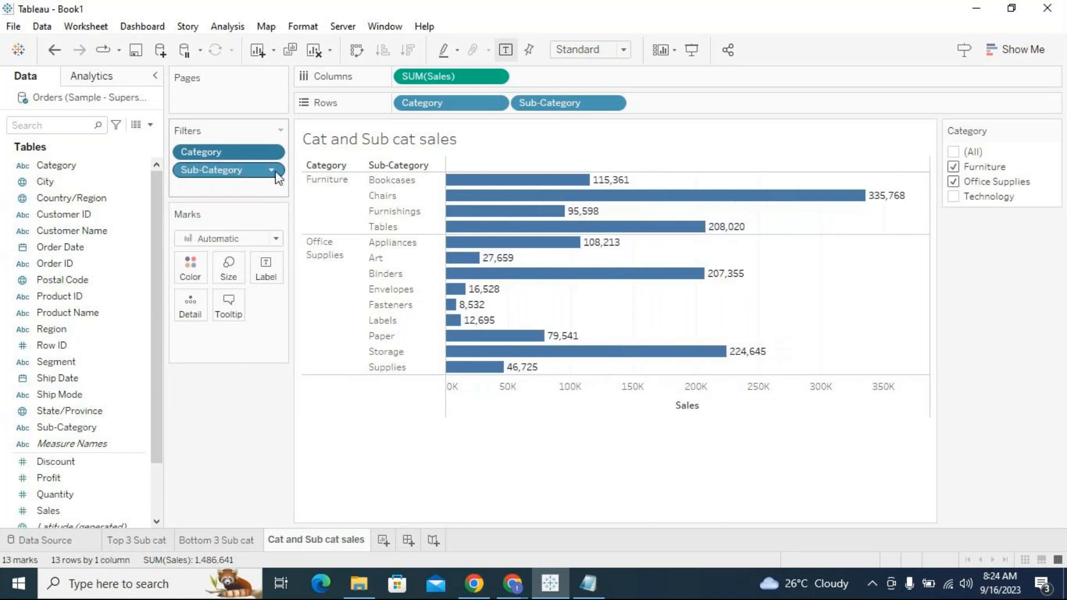
click(273, 171)
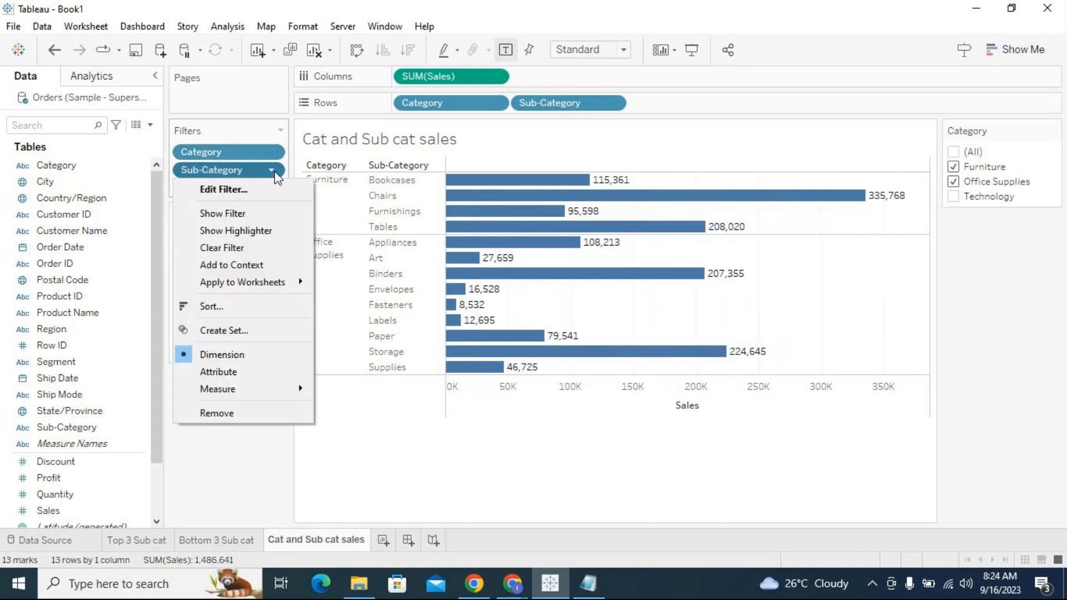
click(253, 214)
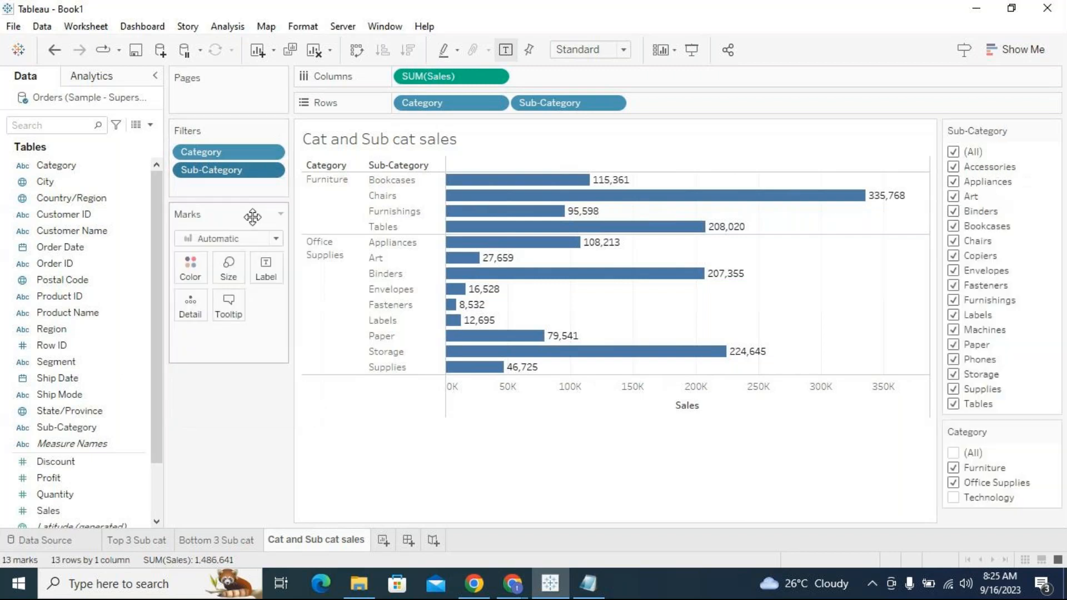
click(272, 152)
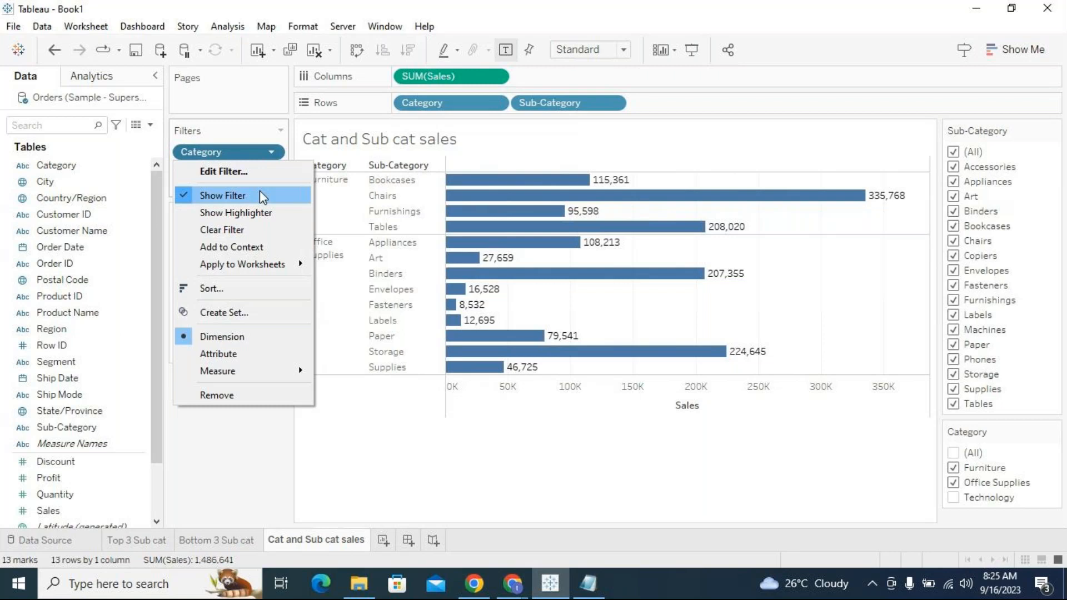
click(426, 458)
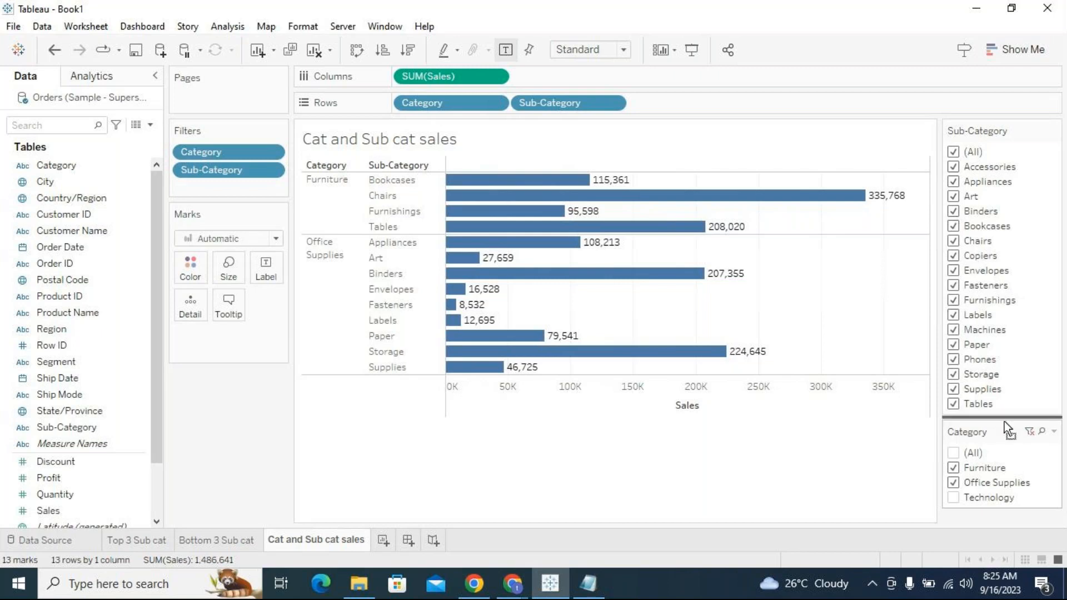
drag(992, 431, 993, 120)
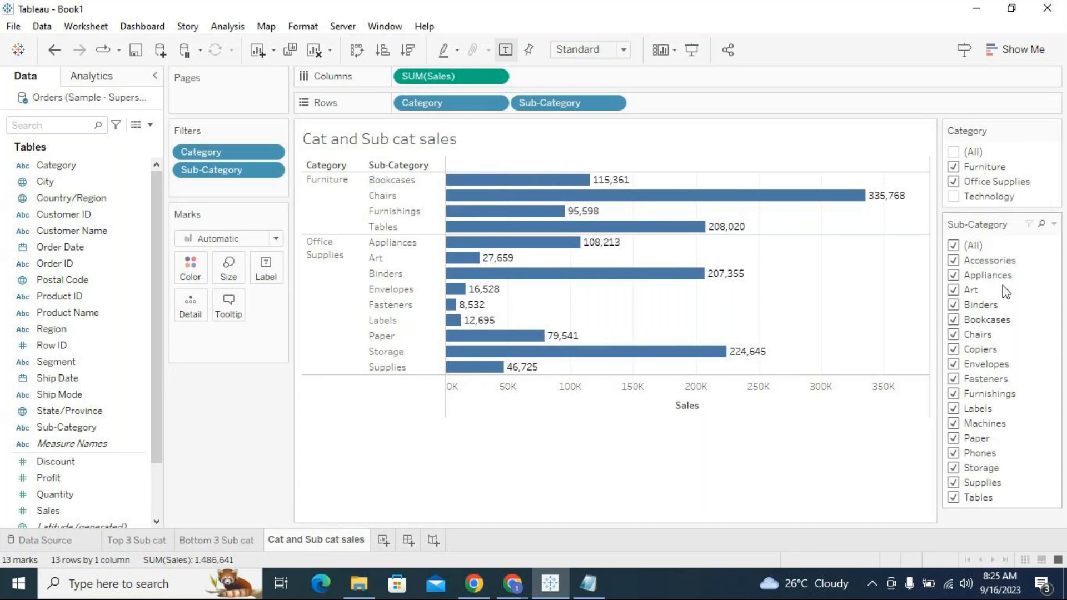
Clear all values in the Category filter card and select only Furniture.
click(955, 154)
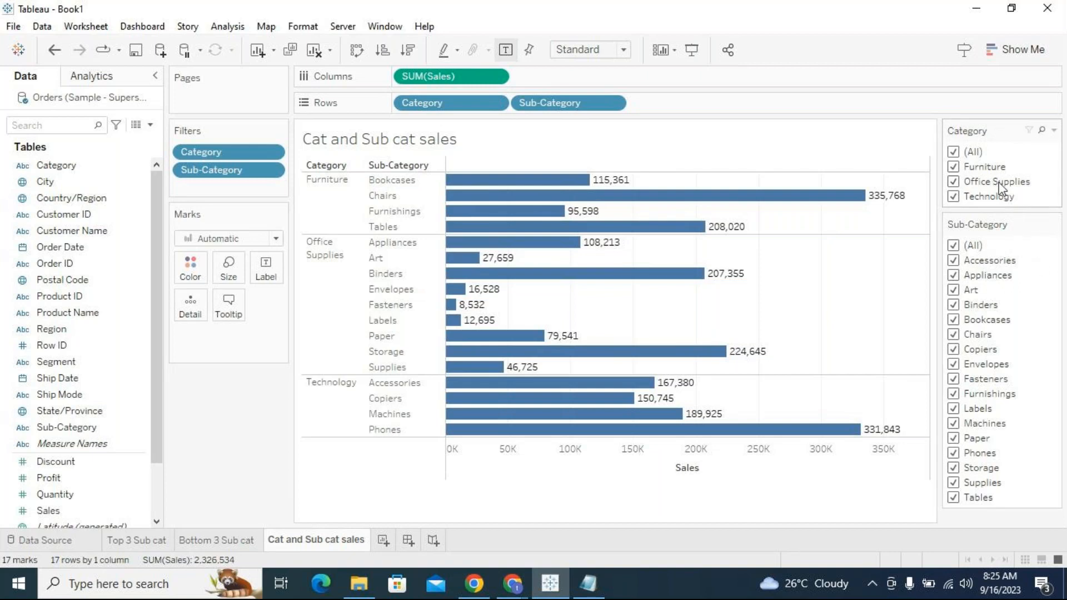
click(954, 154)
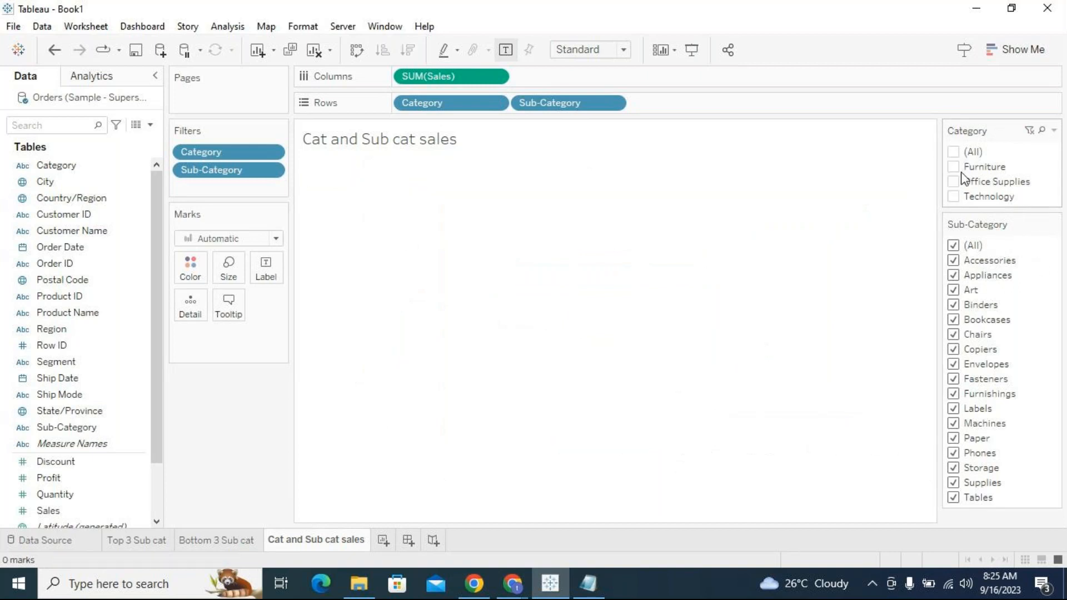
click(954, 167)
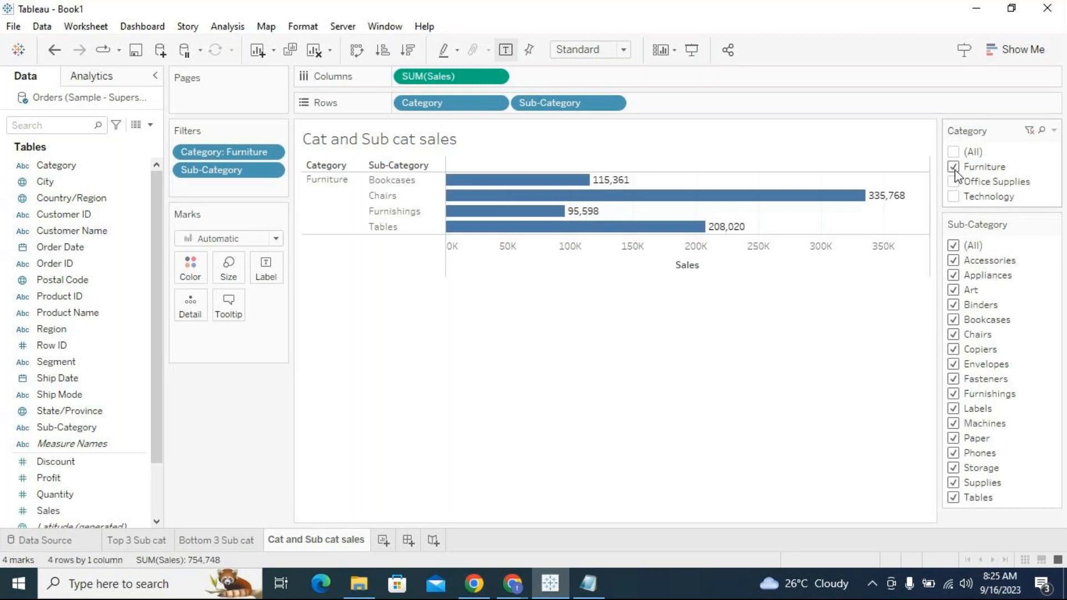
Switch the Category filter from Furniture to Technology alone and finally to only Office Supplies.
click(956, 183)
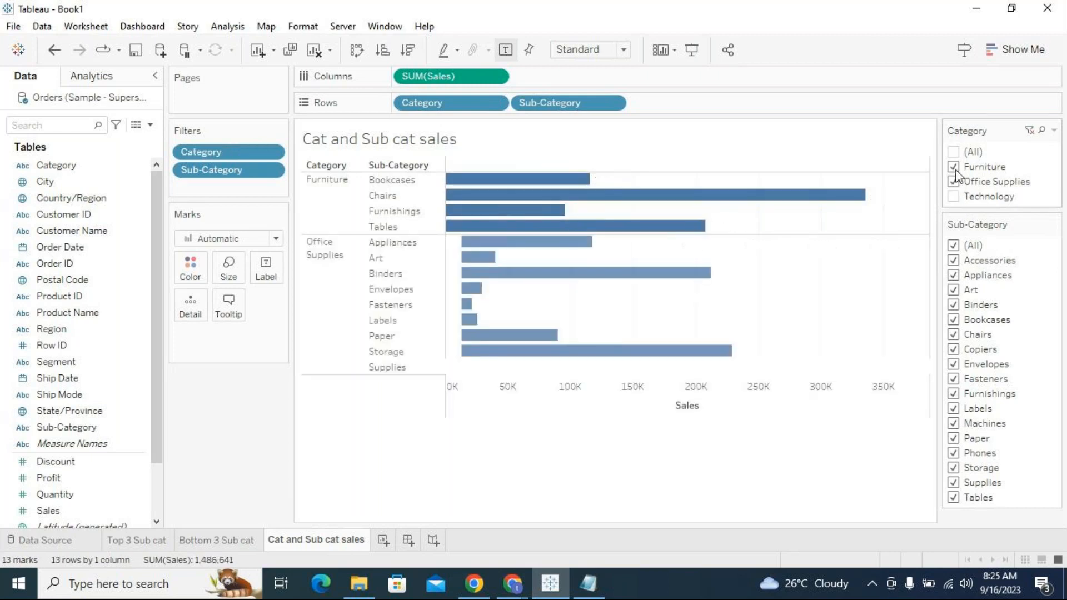
click(955, 167)
click(961, 197)
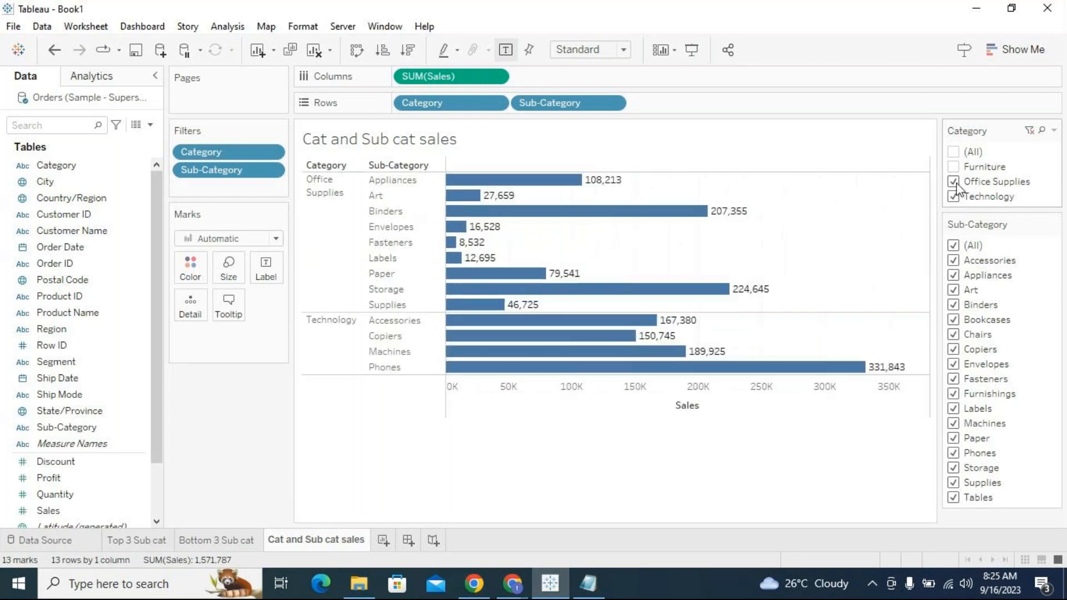
click(954, 182)
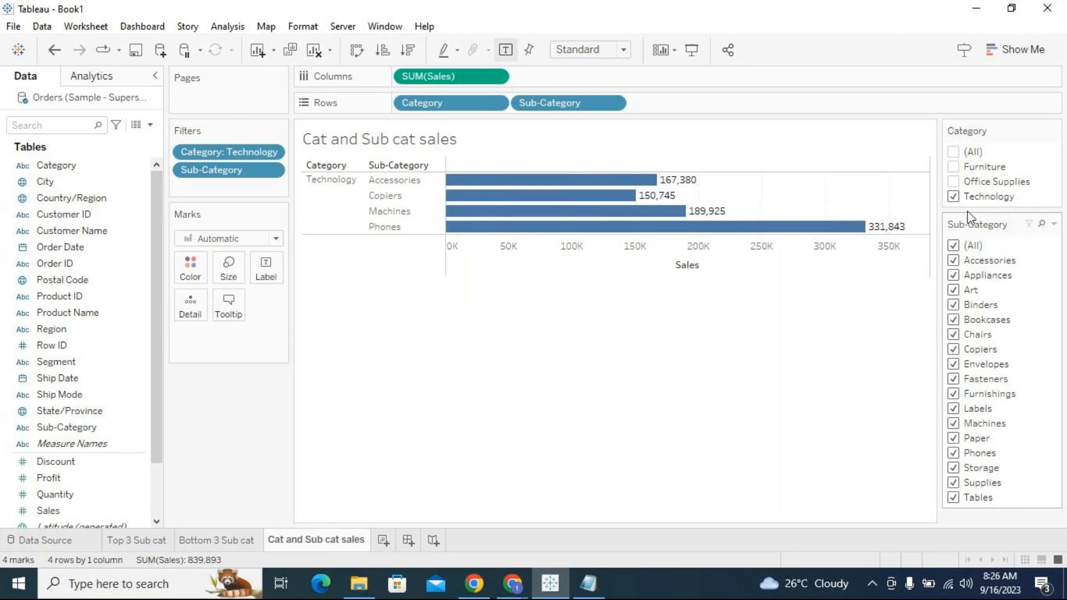
click(954, 197)
click(955, 183)
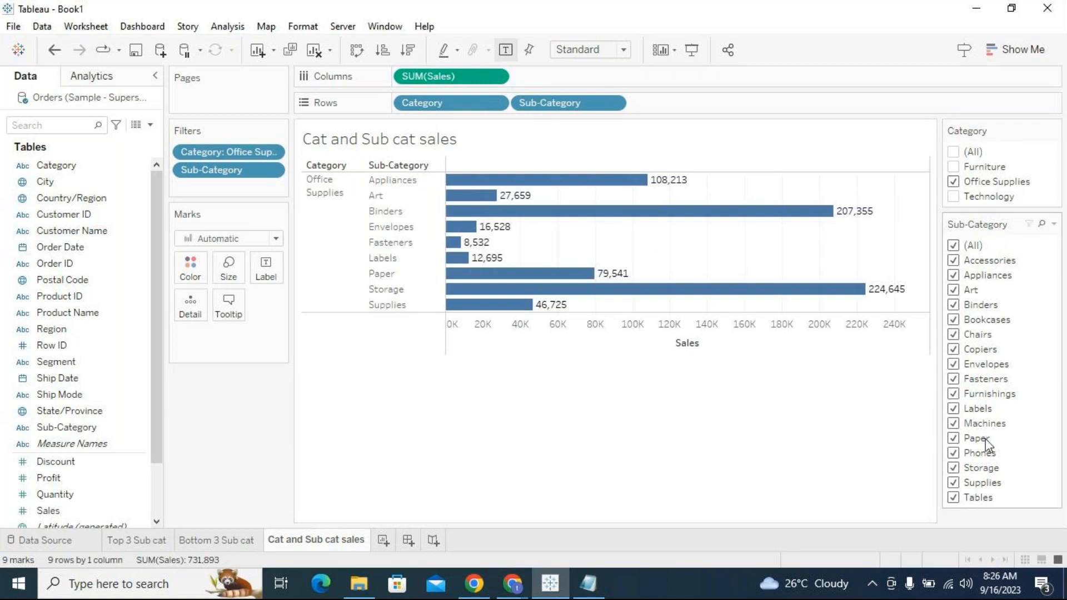
Clear all Sub-Category filter values and select Accessories, Appliances, Art, Binders, Bookcases, Chairs and Copiers.
click(954, 245)
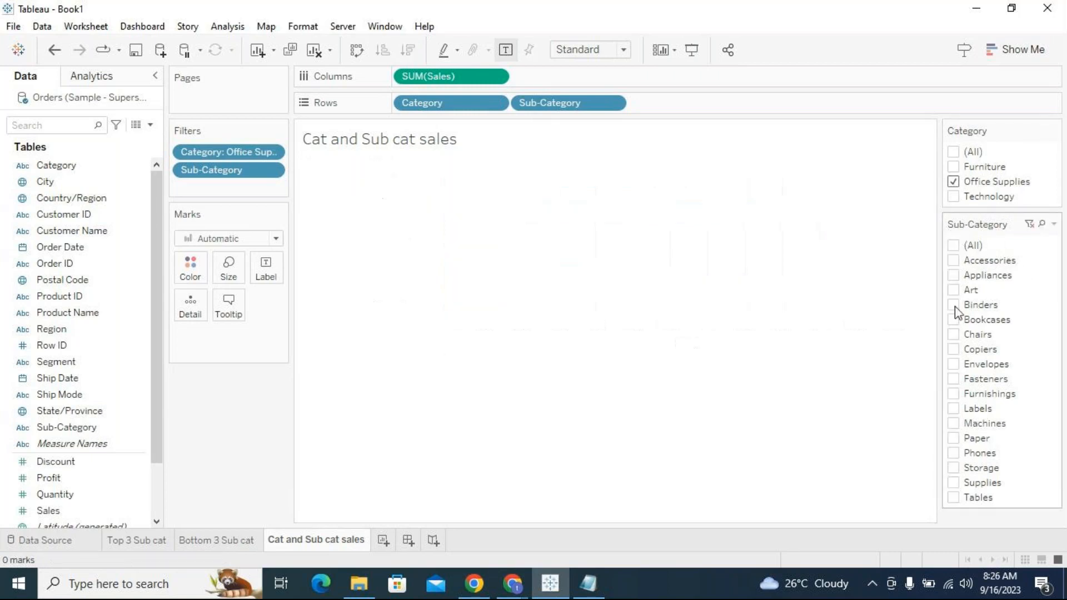
click(954, 261)
click(954, 275)
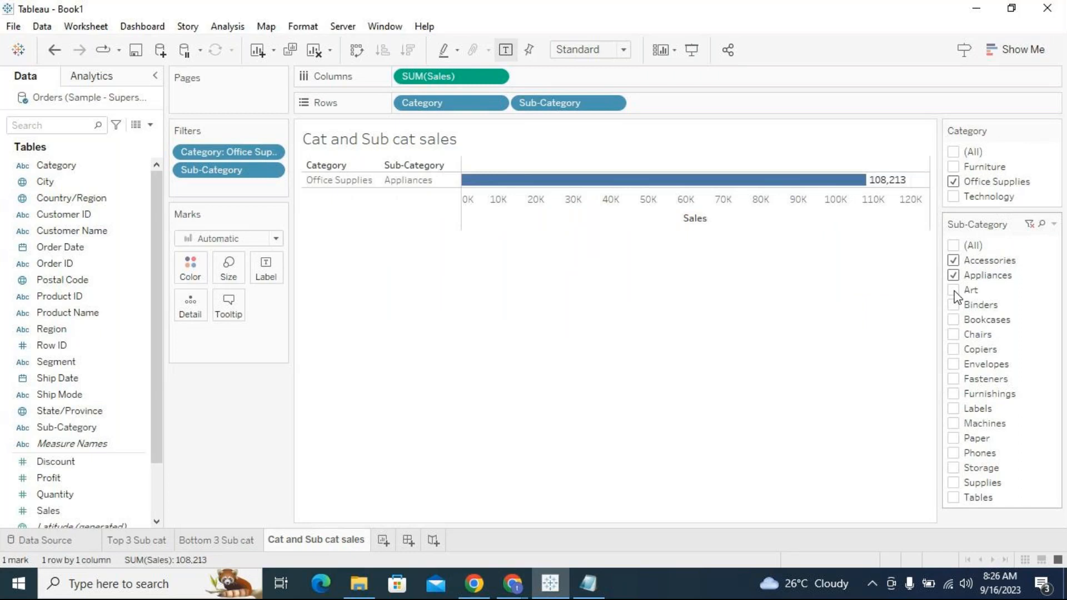
click(954, 291)
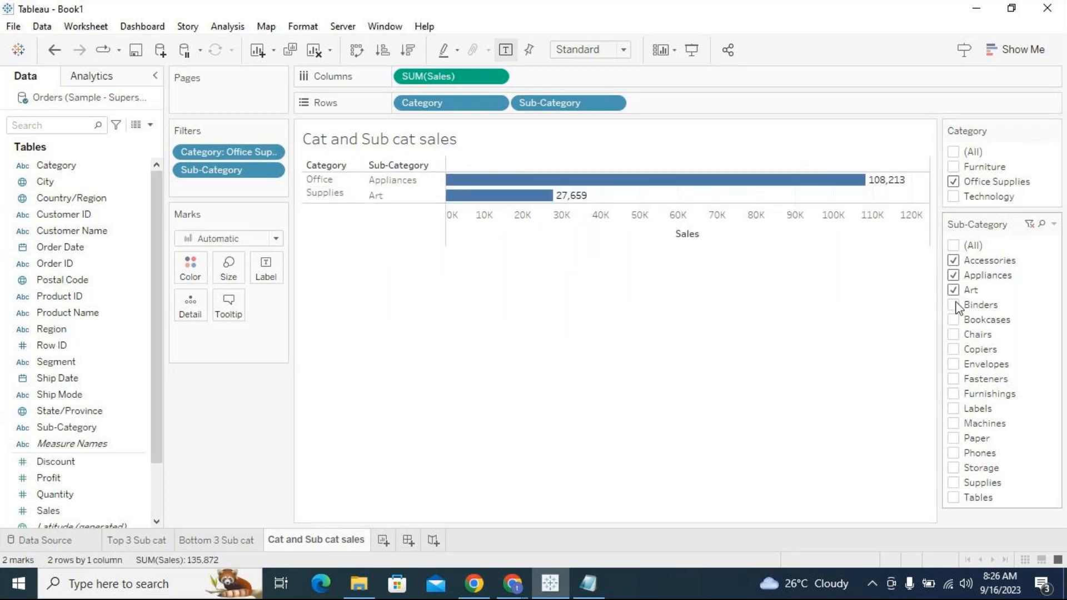
click(953, 305)
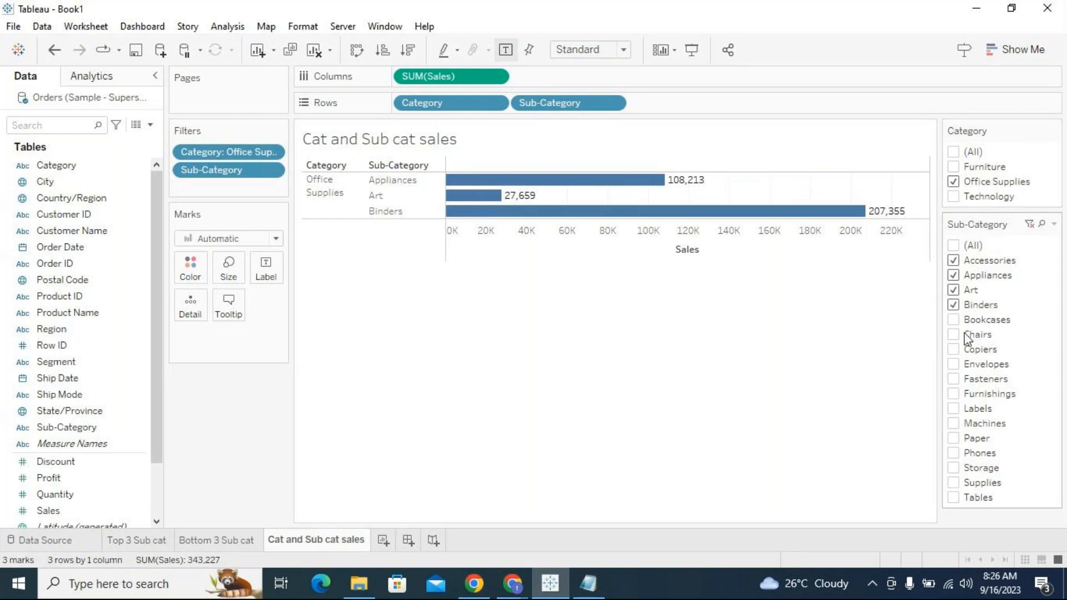
click(954, 321)
click(954, 335)
click(954, 349)
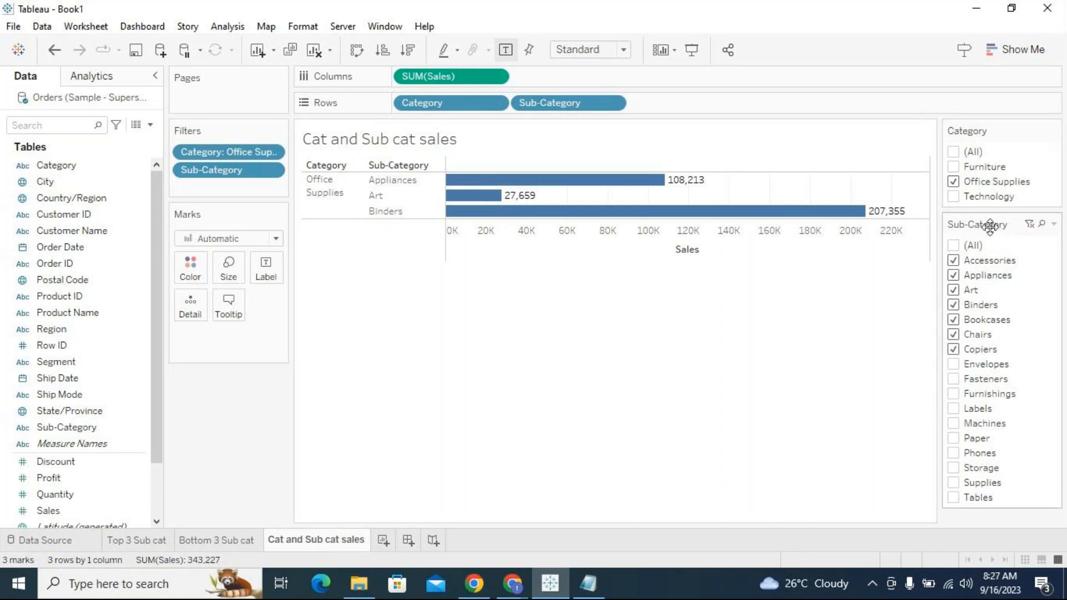
Set the Sub-Category filter to show only relevant values and also select Envelopes, Fasteners, Labels, Paper, Storage and Supplies.
click(1054, 224)
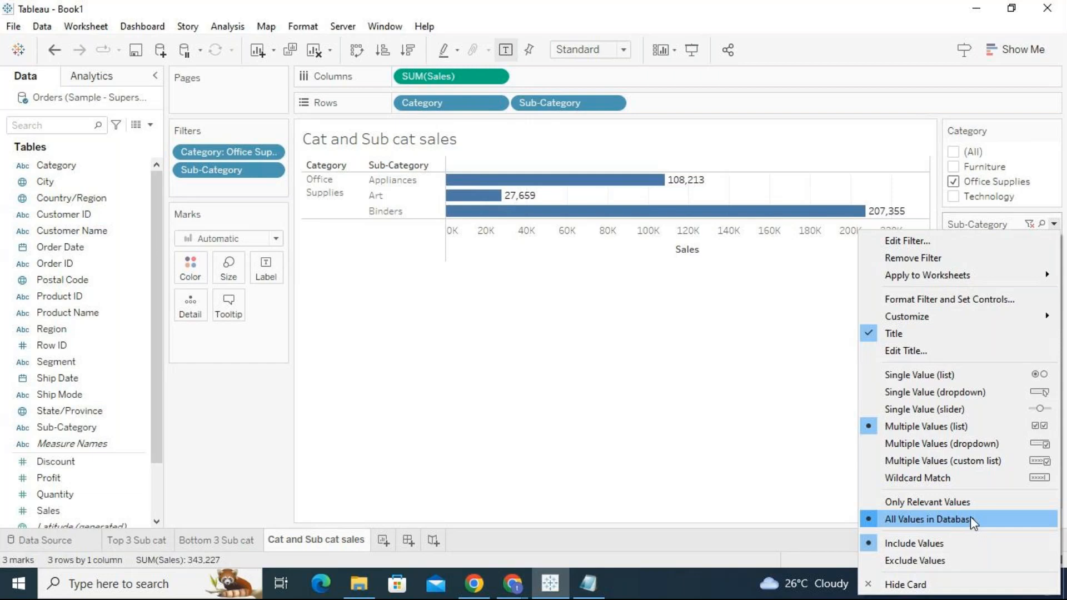
click(968, 501)
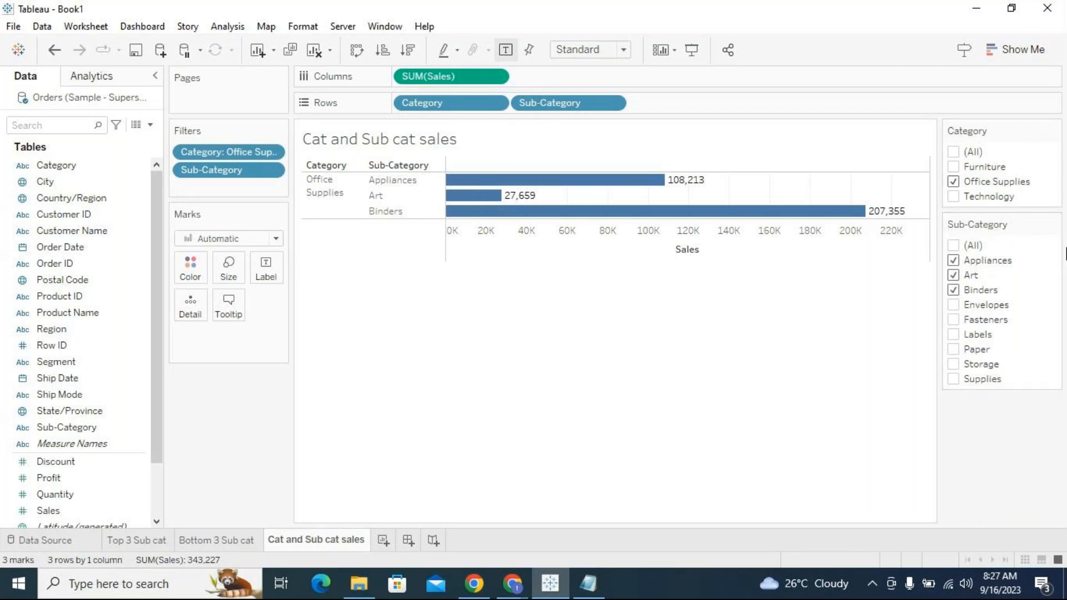
click(954, 305)
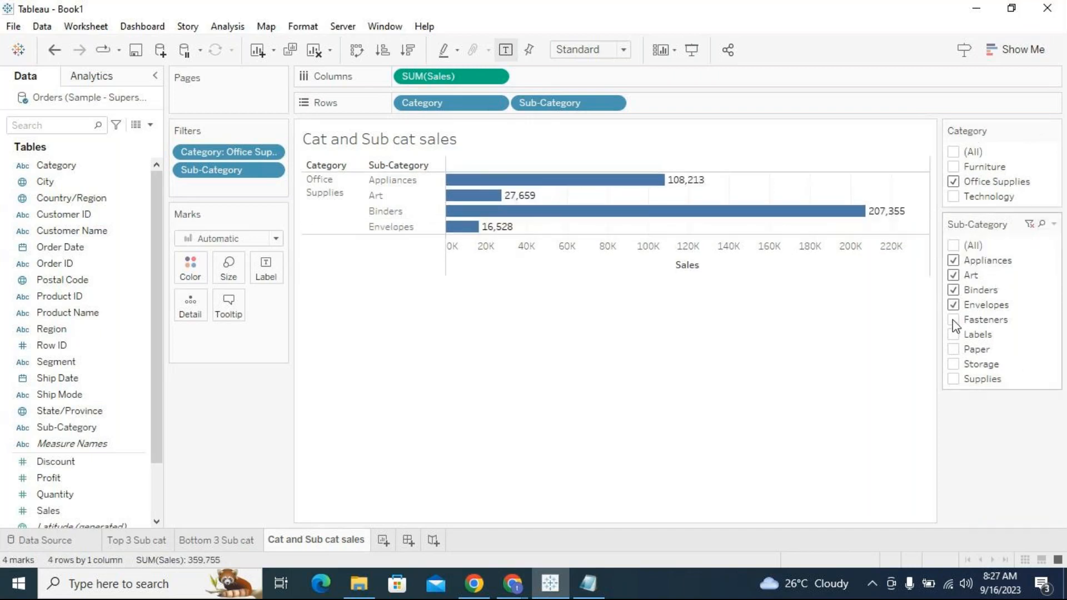
click(953, 319)
click(953, 334)
click(954, 349)
click(953, 364)
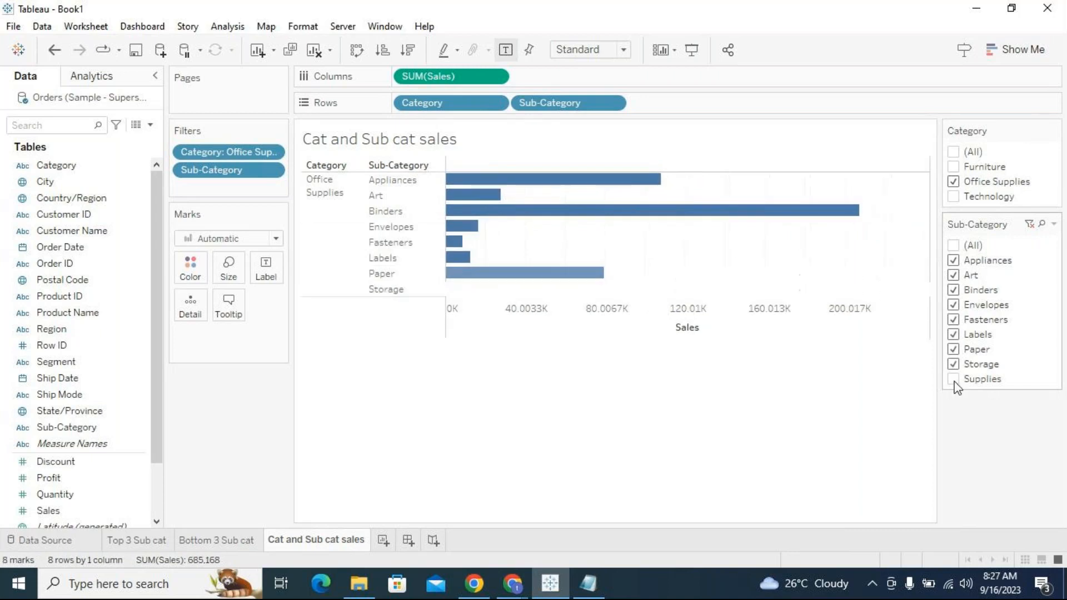
click(954, 379)
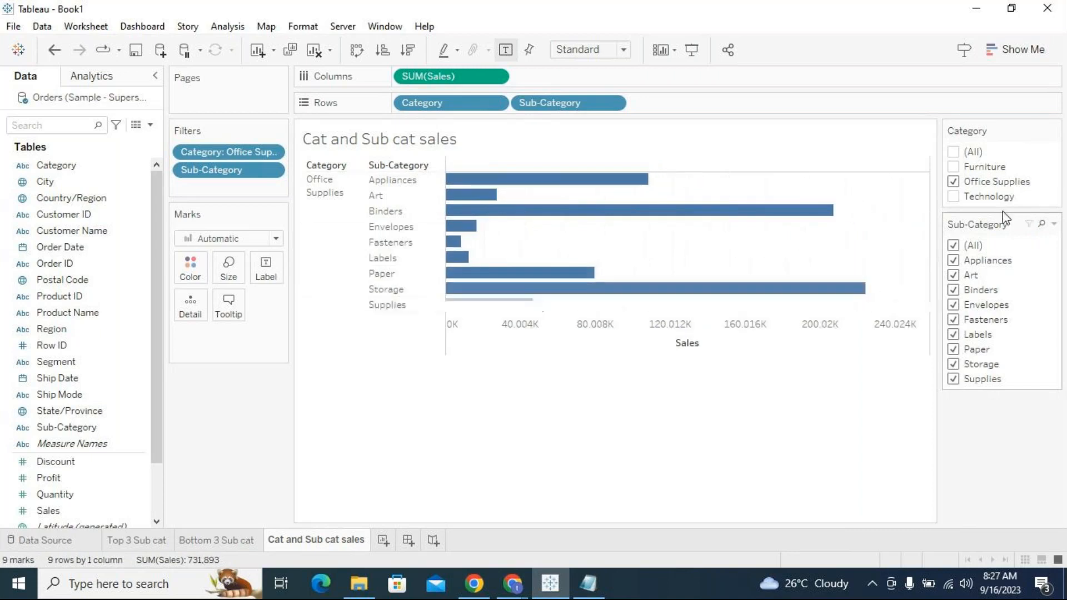
Switch the Category filter to only Furniture and select all of its sub-categories.
click(954, 182)
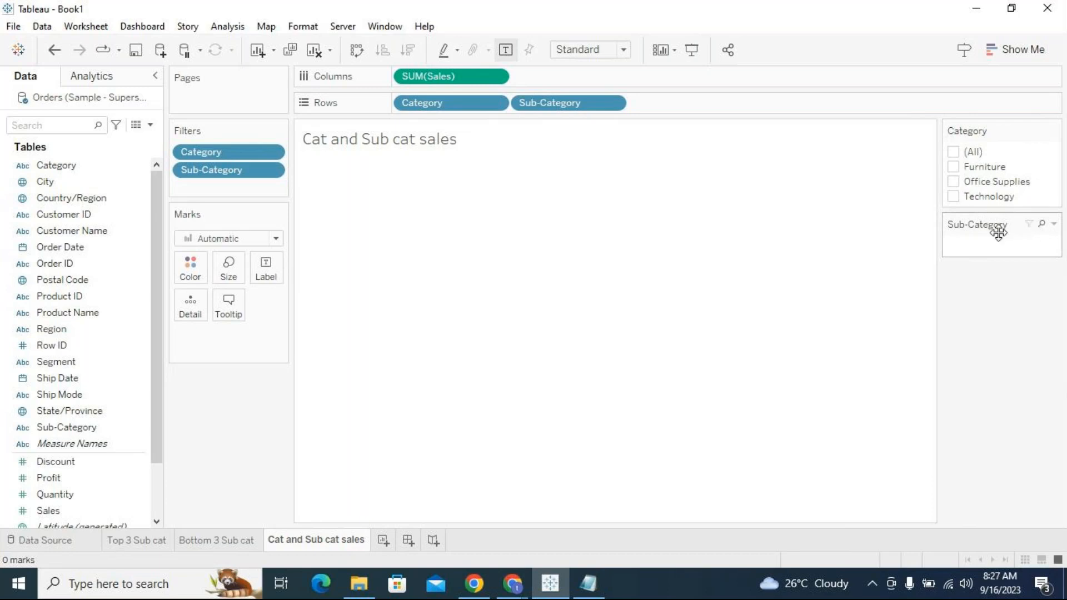
click(954, 168)
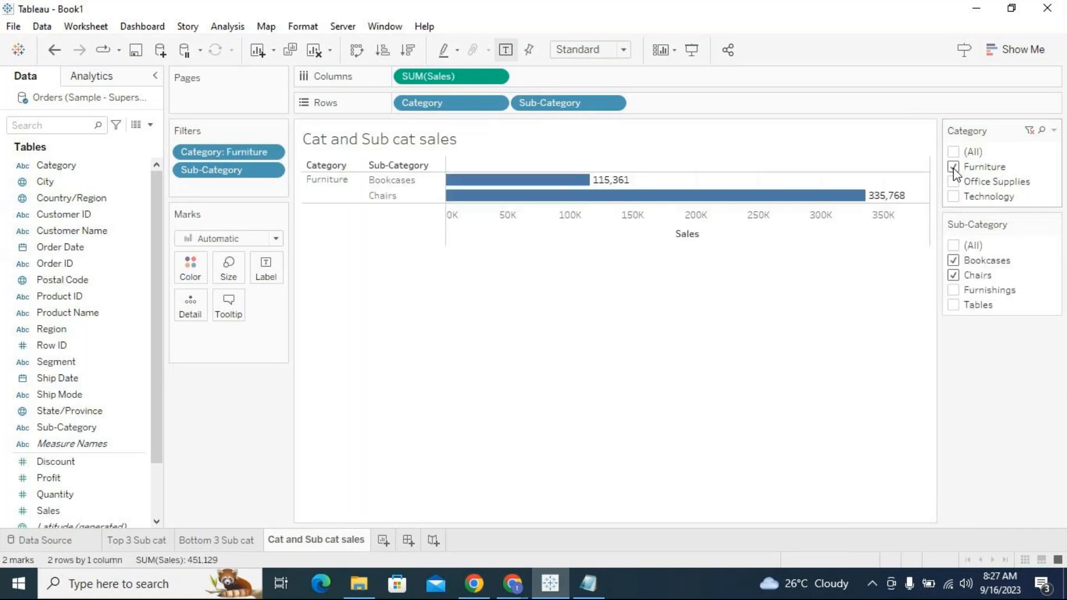
click(954, 246)
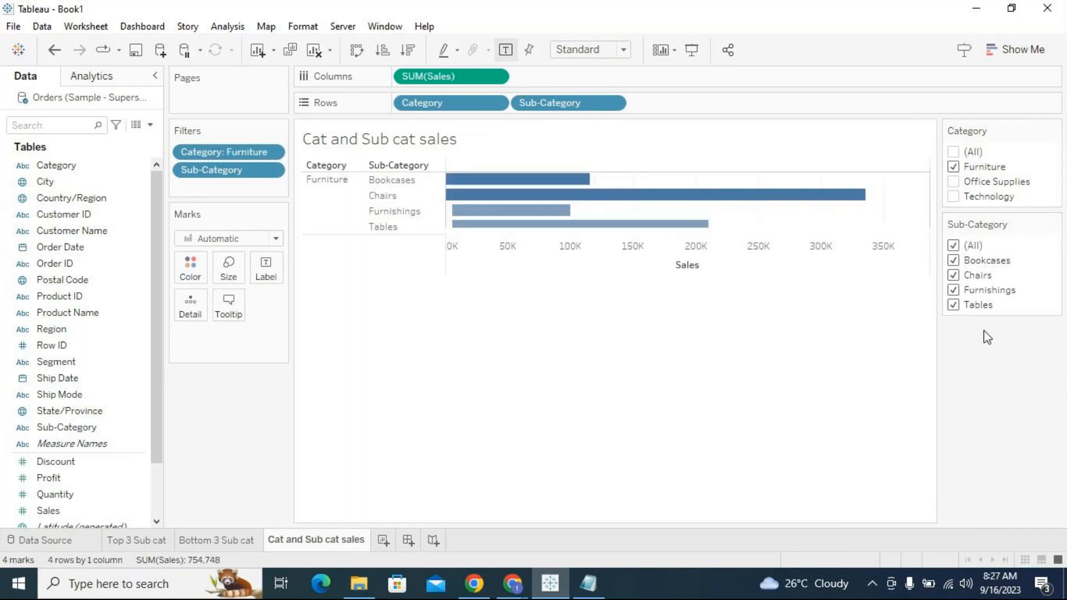
Switch the Category filter to only Technology and limit its sub-categories to Accessories, Copiers and Machines.
click(954, 167)
click(954, 197)
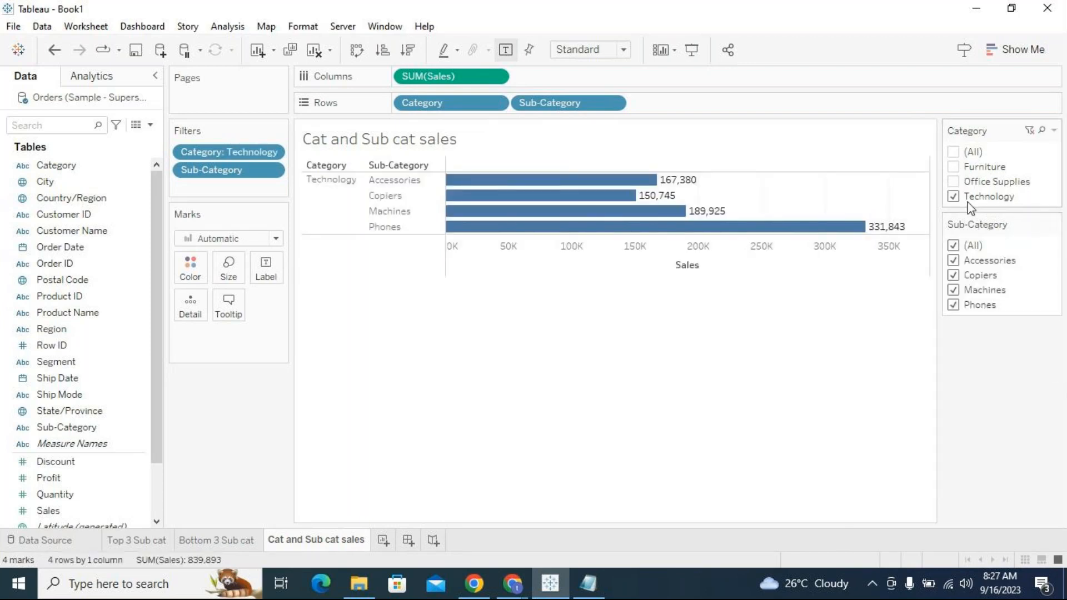
click(954, 245)
click(953, 260)
click(954, 275)
click(954, 290)
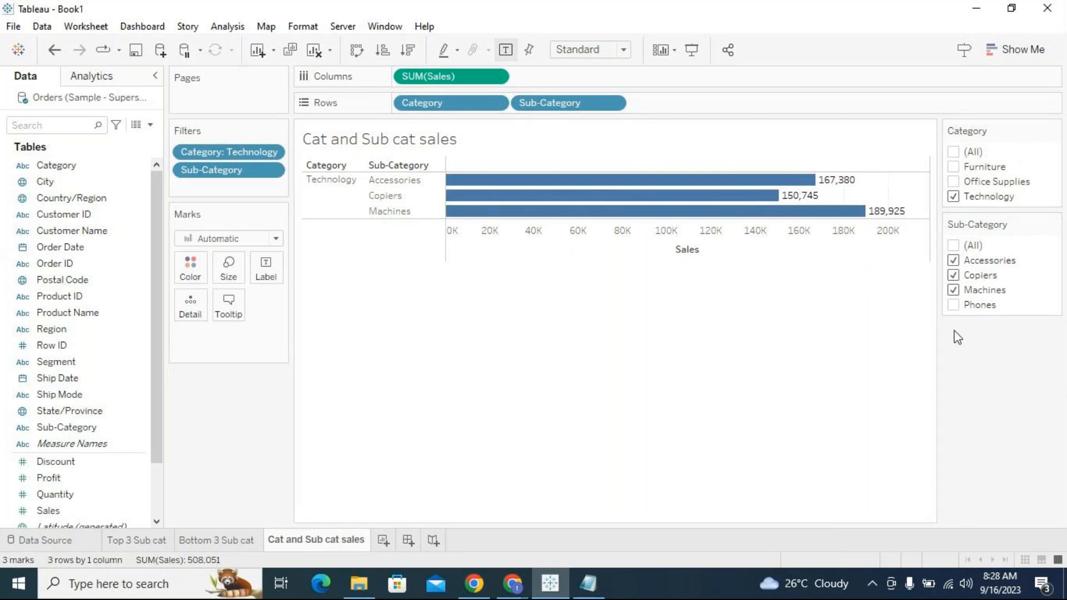
Restore all values in both the Category and Sub-Category filters.
click(957, 167)
click(957, 182)
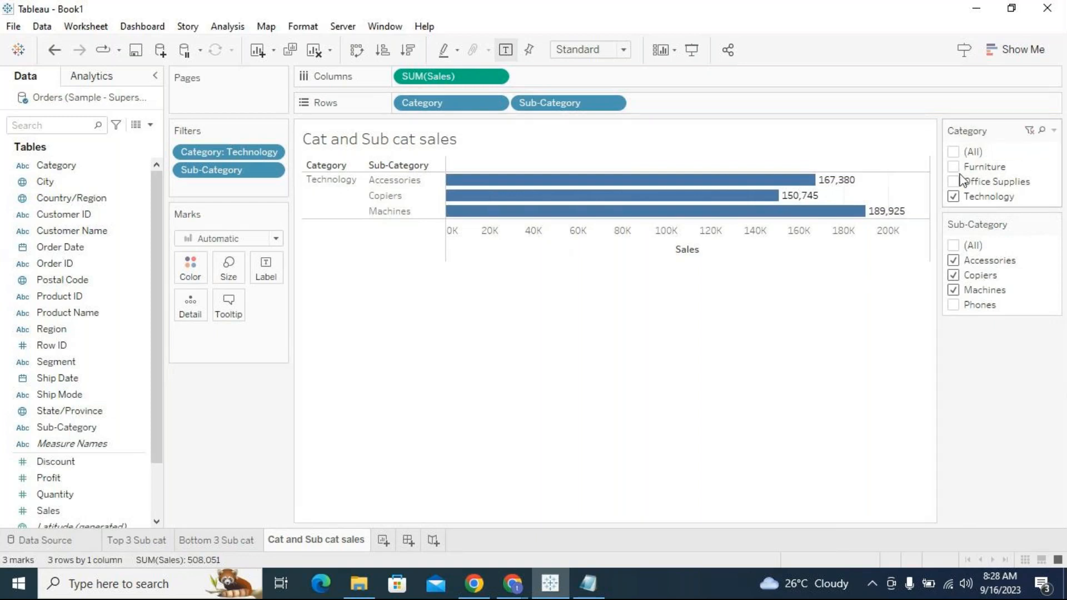
click(954, 245)
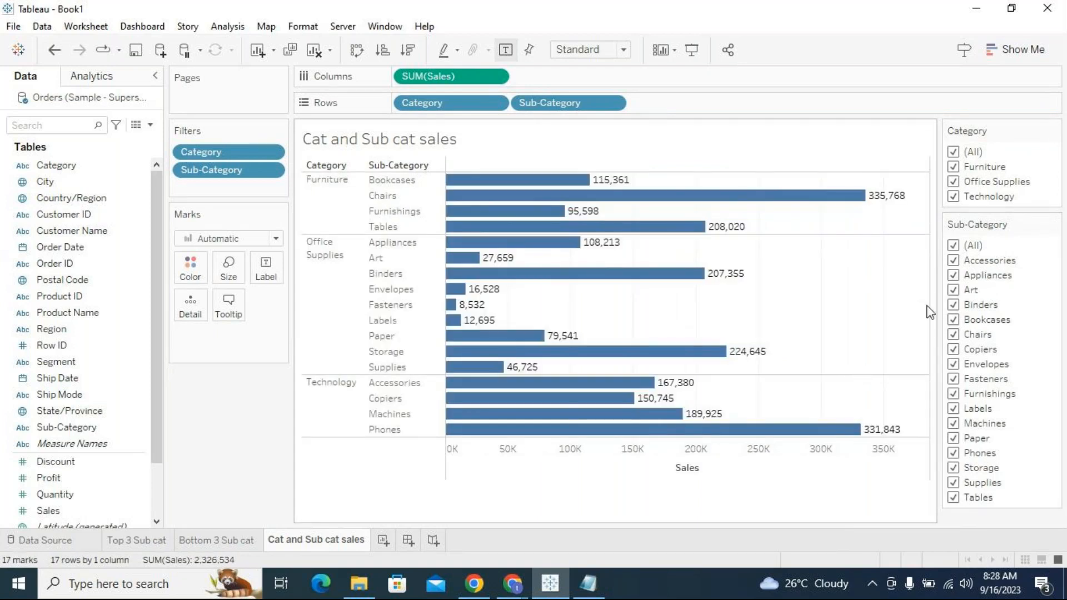
Switch to Notepad and write the heading "3. Show Filter/Quick filter/Run time filter:" followed by a blank line.
click(588, 584)
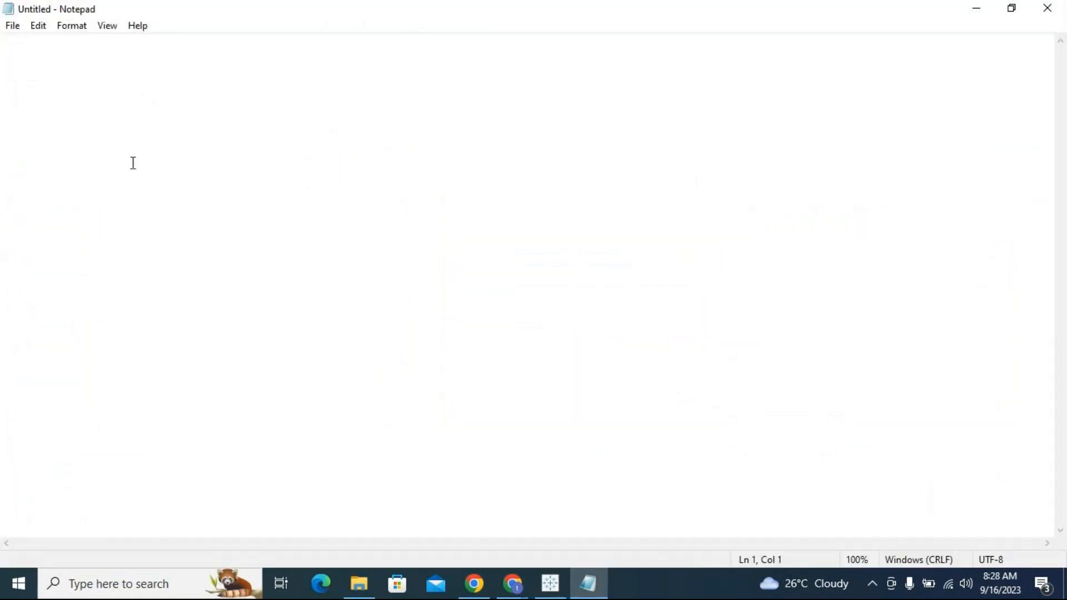
text(Show)
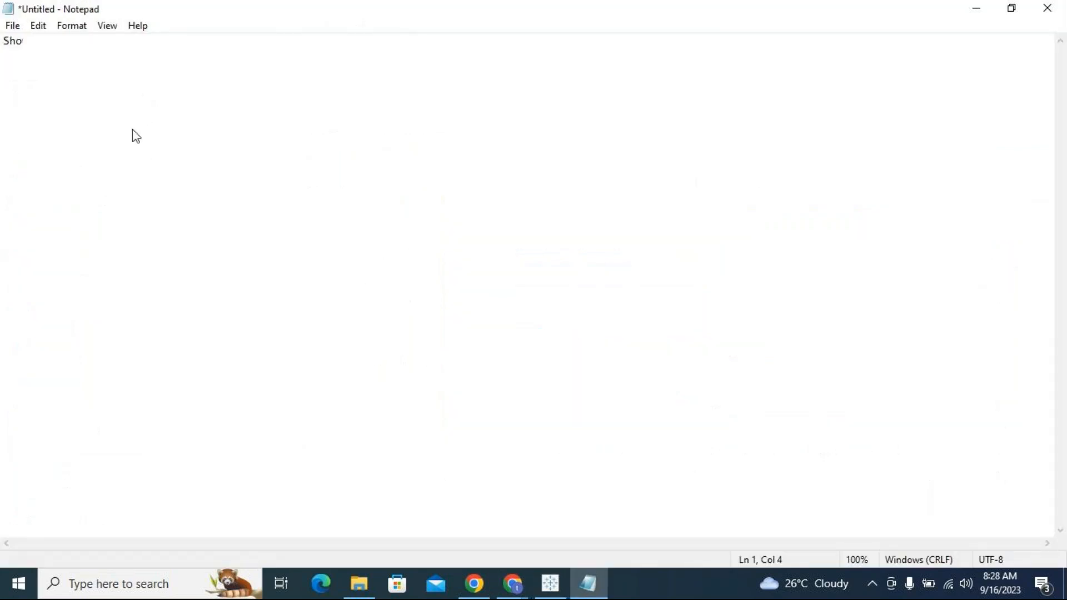
key(Left)
key(Left)
key(Left)
key(Left)
text(3.)
key(Right)
key(Right)
key(Right)
key(Right)
text(Filter/Quick filter/Run time filter:)
key(Return)
key(Return)
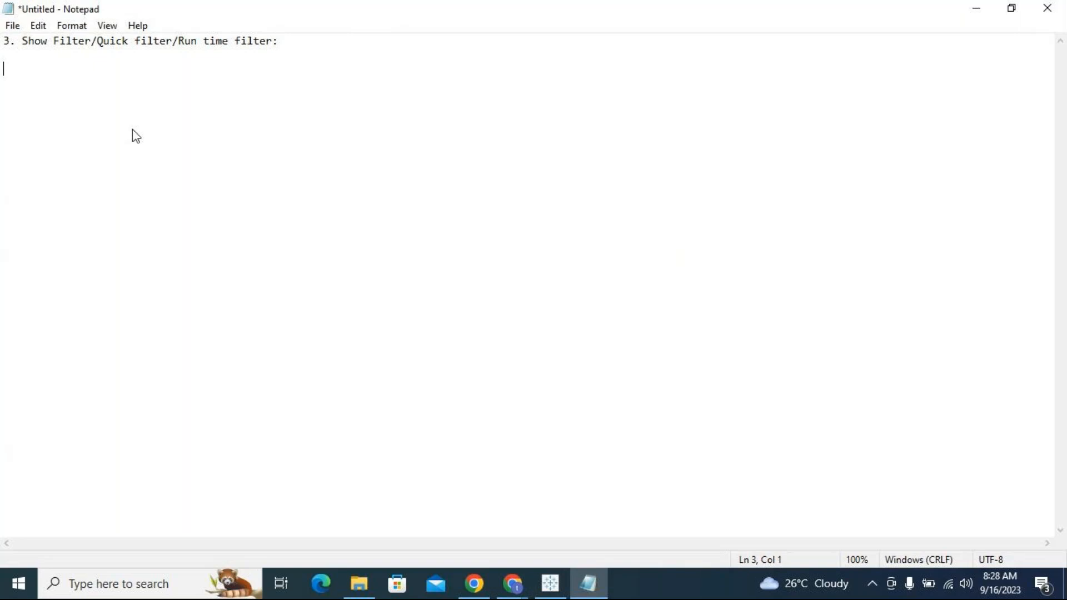
Write the note "These filters shownin the report at run time. So users can able pass values from filter selection.".
text(These filters shown)
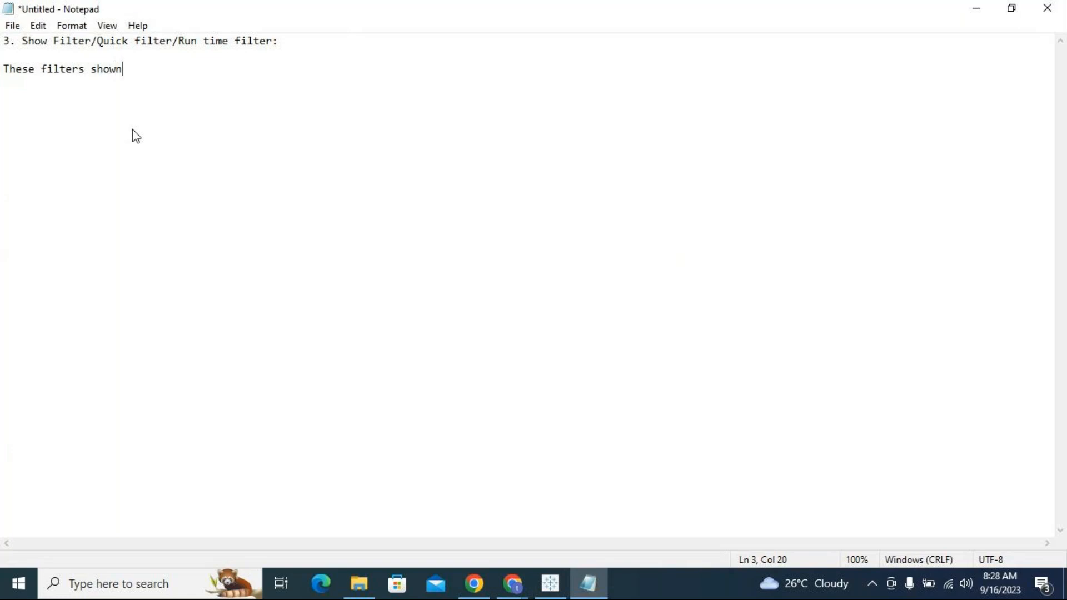
text(in the report at )
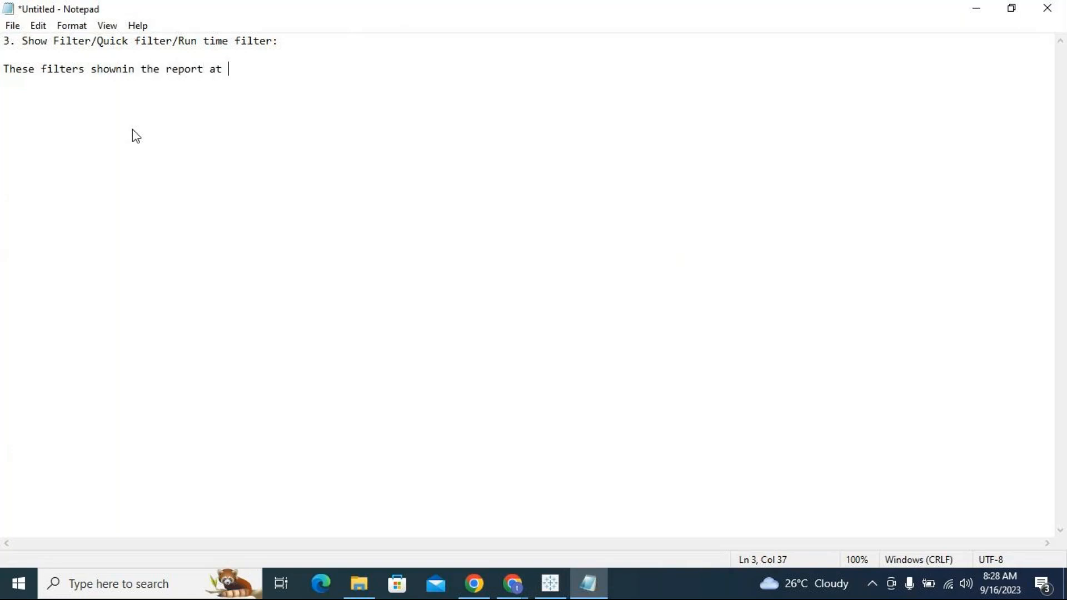
text(run time. So S)
key(BackSpace)
key(BackSpace)
key(BackSpace)
key(BackSpace)
text(So users can able pass)
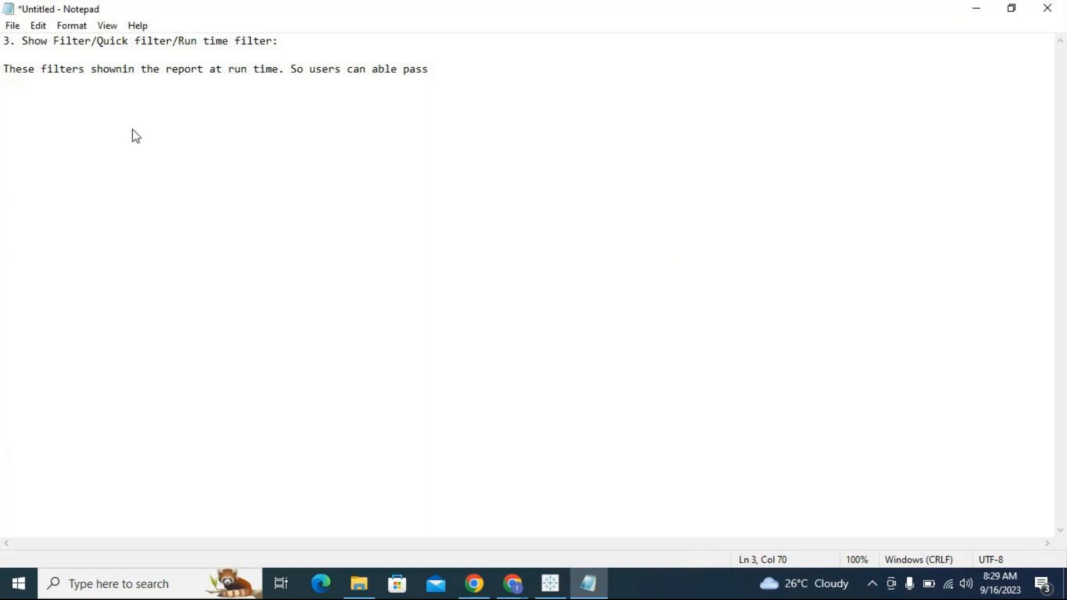
text( values from filte)
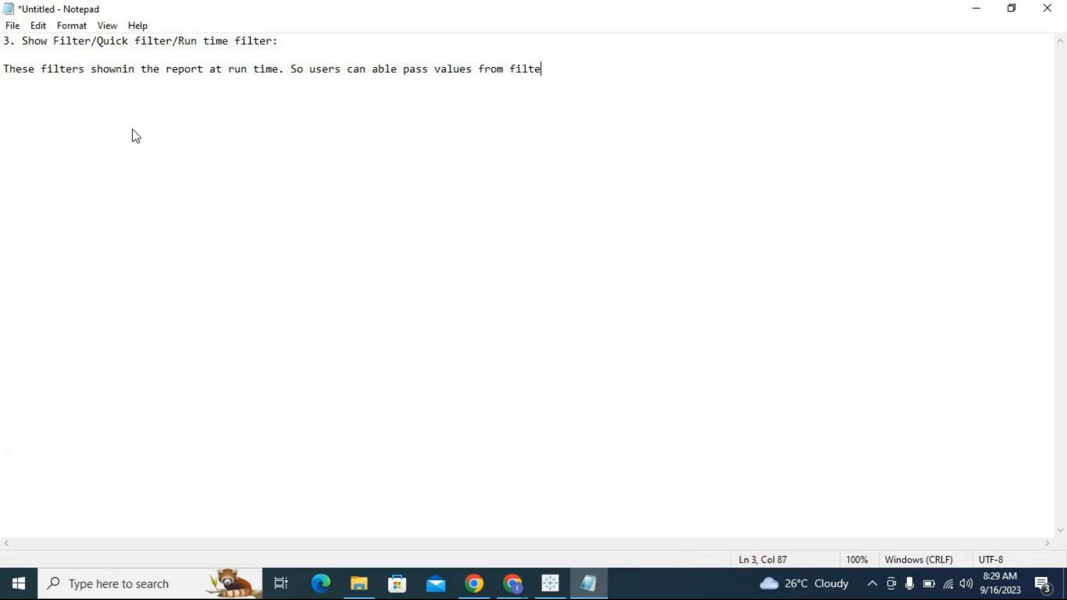
text(r selection.)
Return to Tableau and change the Category filter control to a single value list.
click(980, 9)
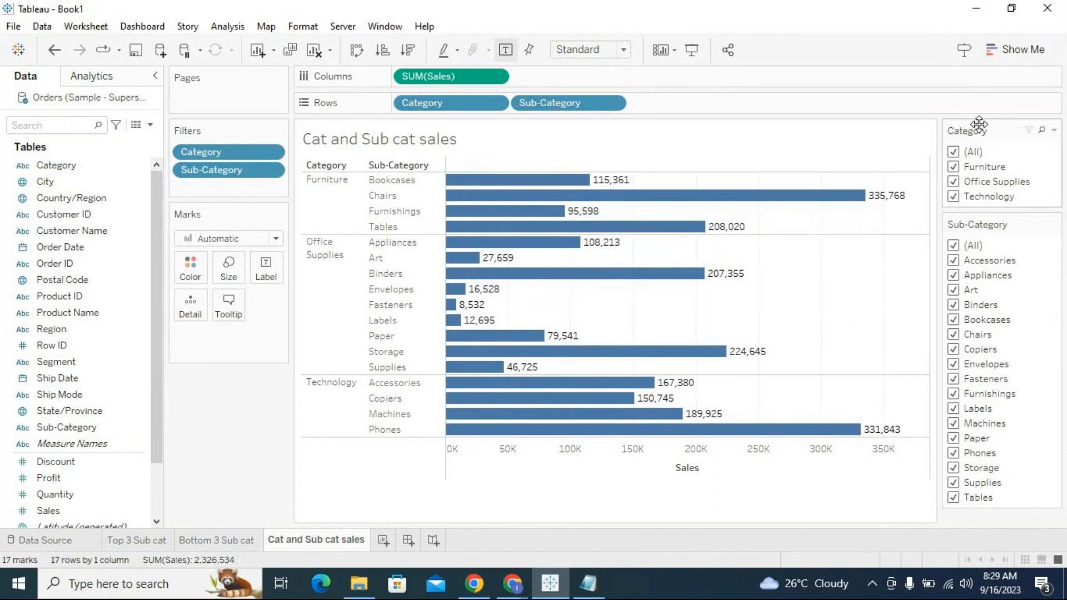
click(1055, 132)
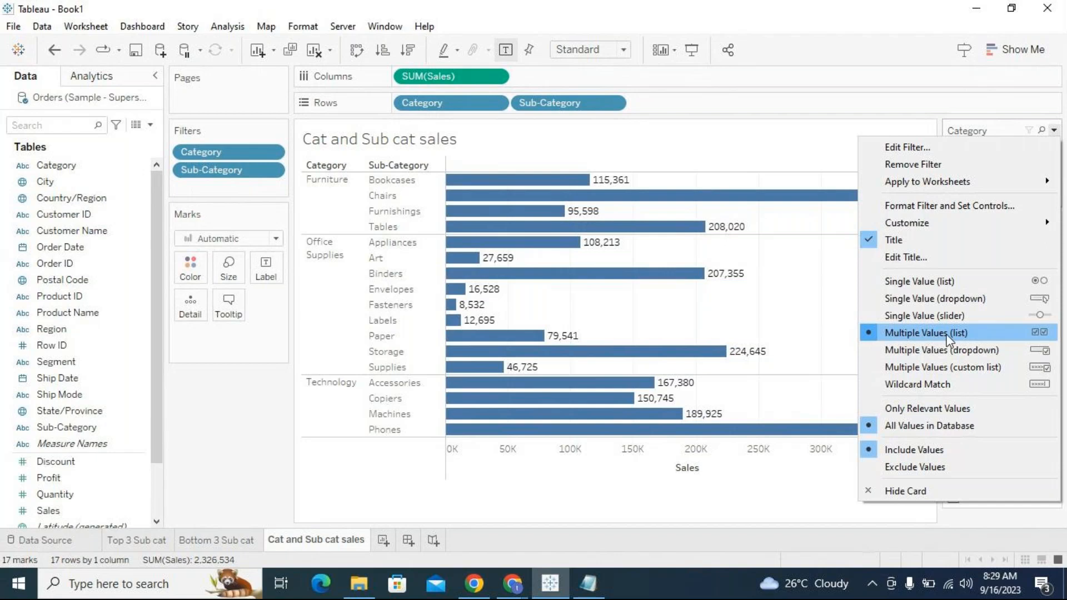
click(943, 282)
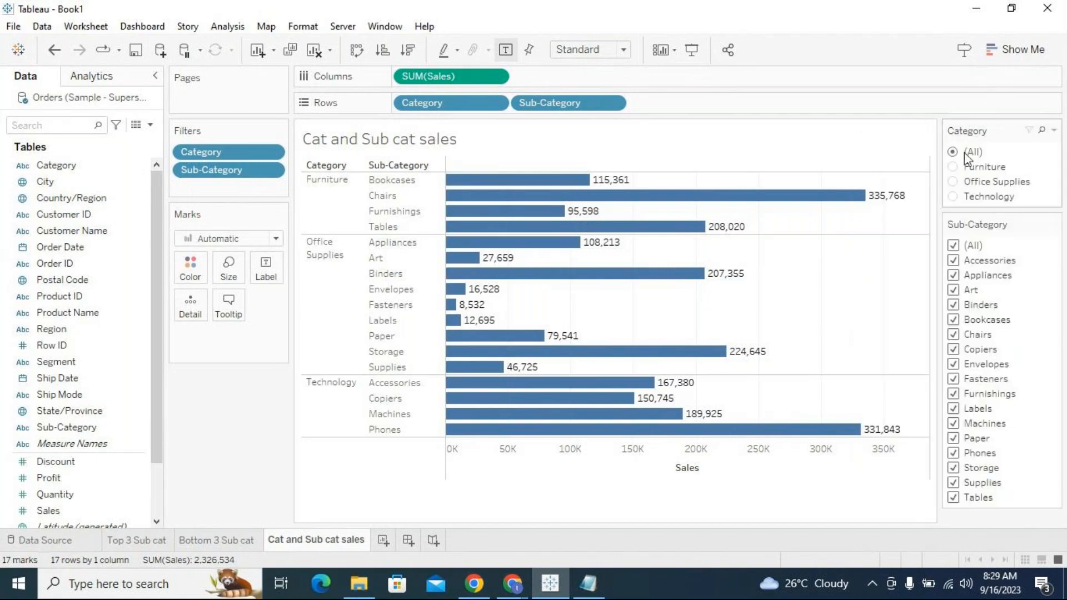
click(1055, 131)
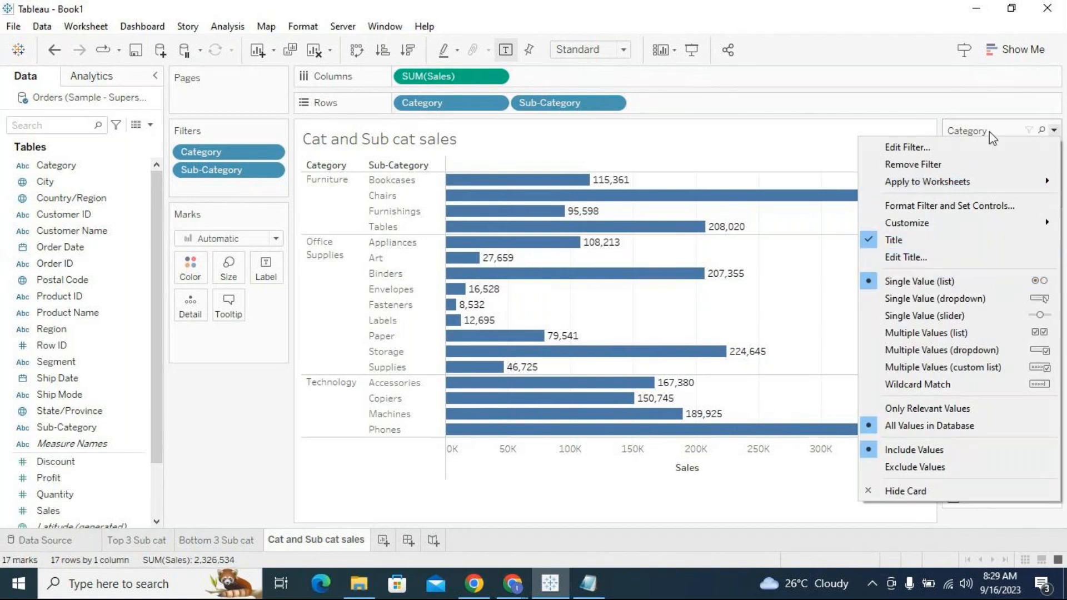
click(1053, 131)
Try the single-value Category filter with Furniture, Office Supplies and Technology, ending on Furniture.
click(985, 166)
click(954, 182)
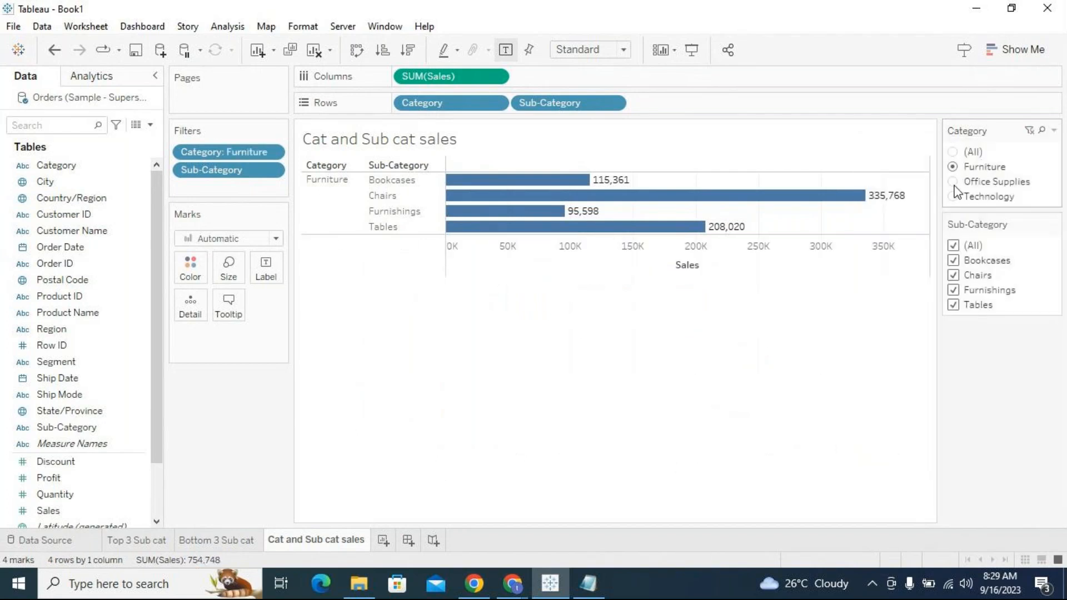
click(952, 198)
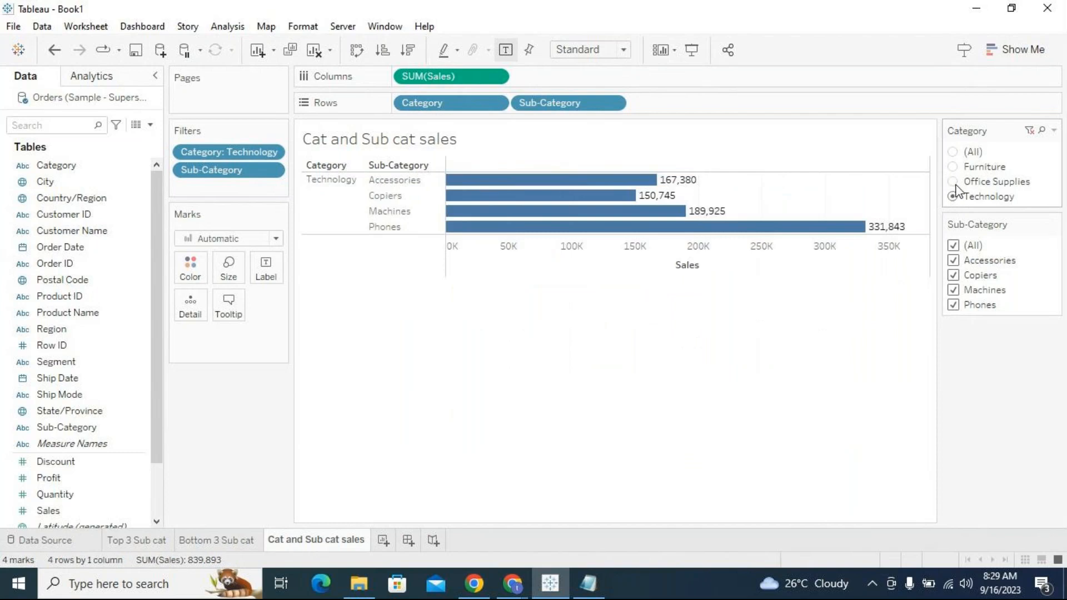
click(956, 168)
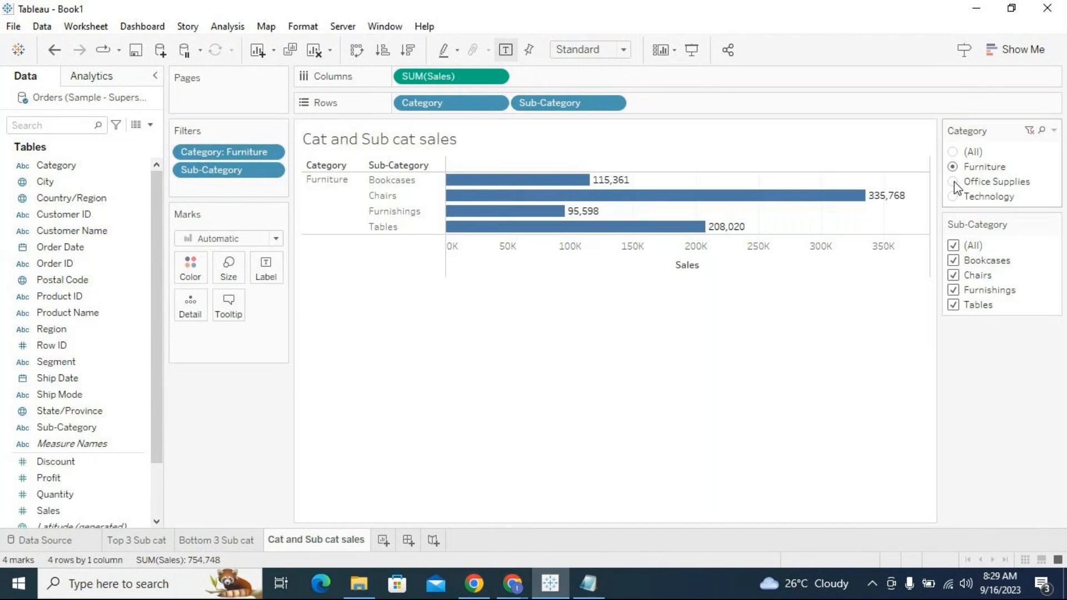
Cycle the single-value Category filter through Office Supplies, Technology and Furniture, ending on (All).
click(954, 182)
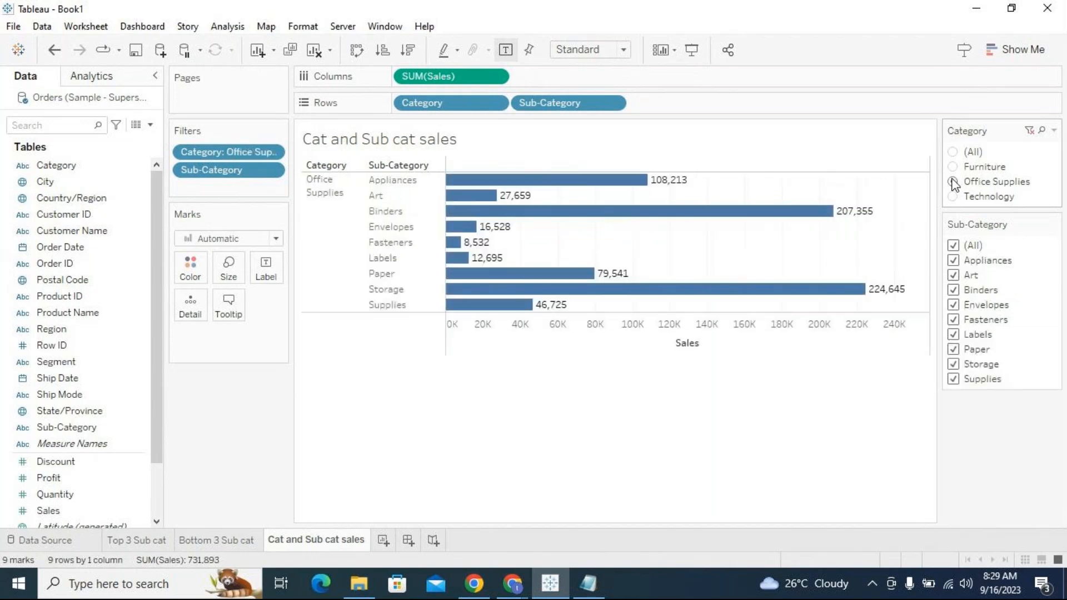
click(954, 197)
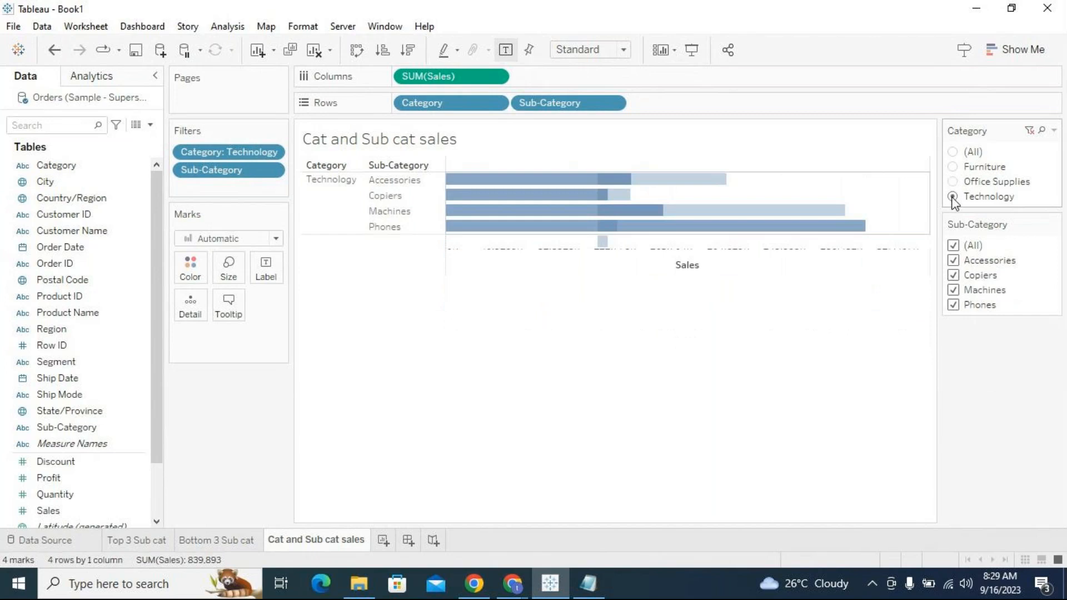
click(953, 182)
click(954, 167)
click(953, 151)
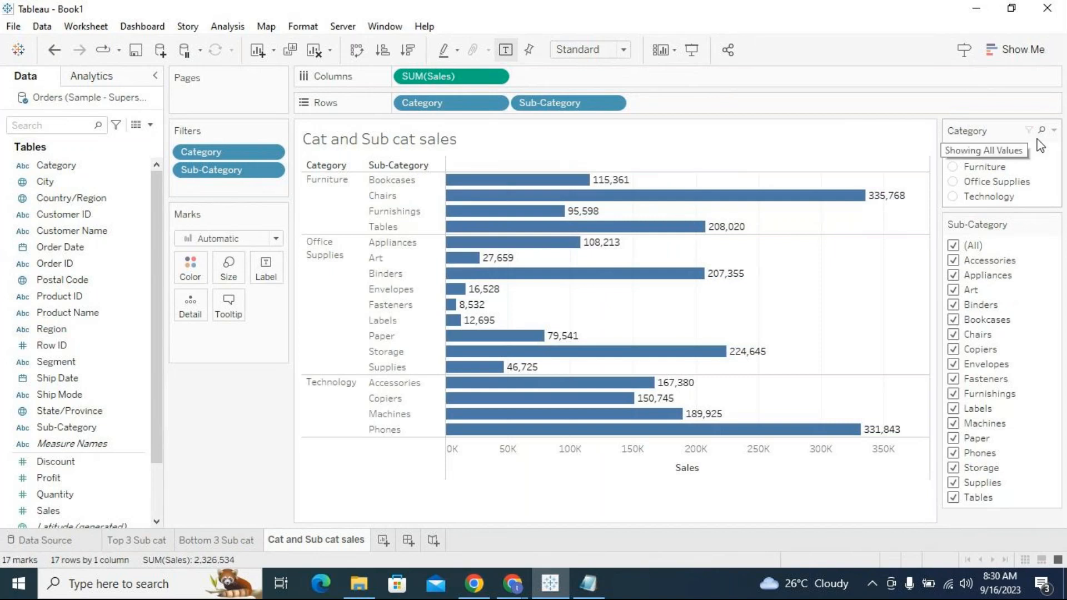
Change the Category filter to a single value dropdown and try Furniture, Office Supplies and Technology, ending on (All).
click(1054, 130)
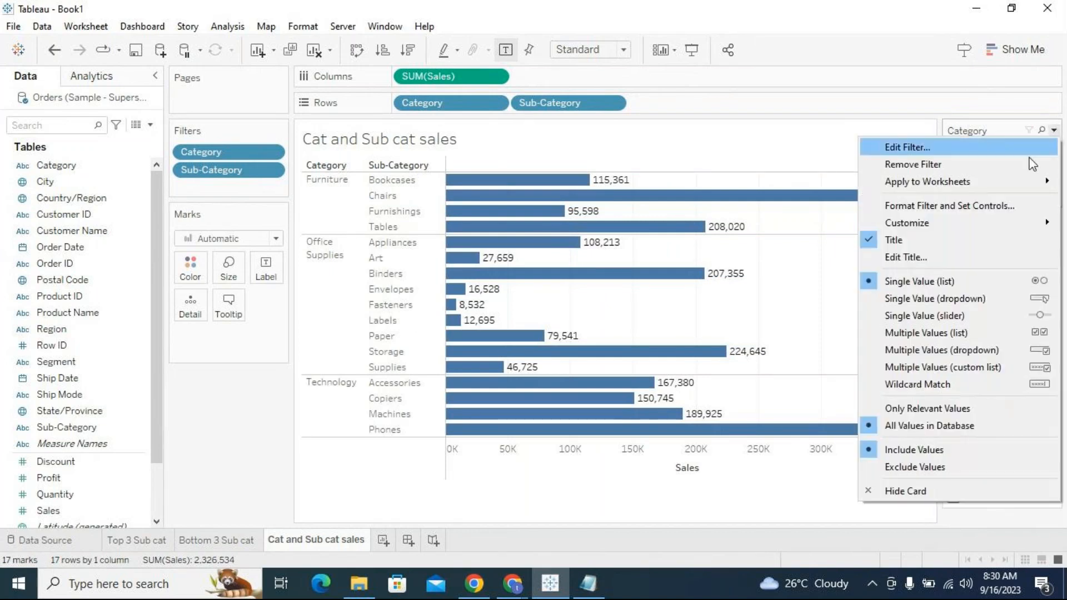
click(951, 298)
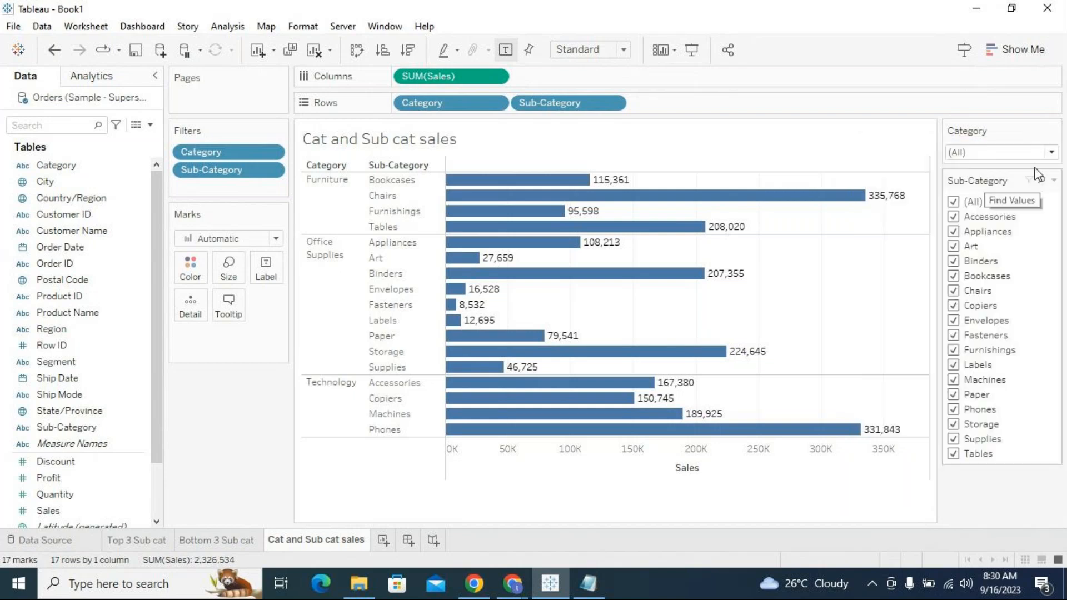
click(1050, 152)
click(976, 184)
click(1051, 151)
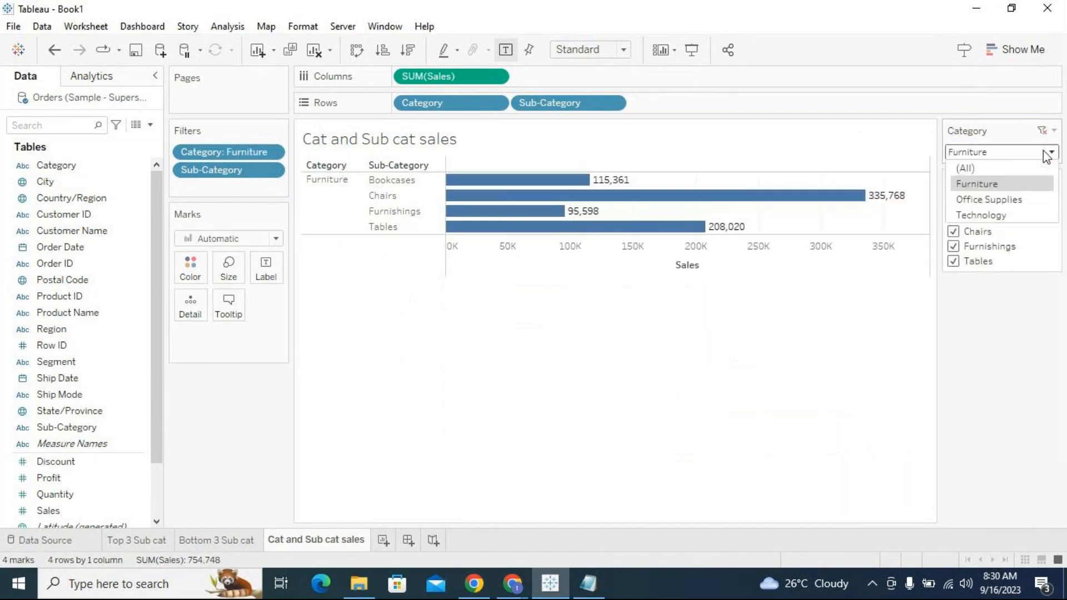
click(982, 199)
click(1024, 153)
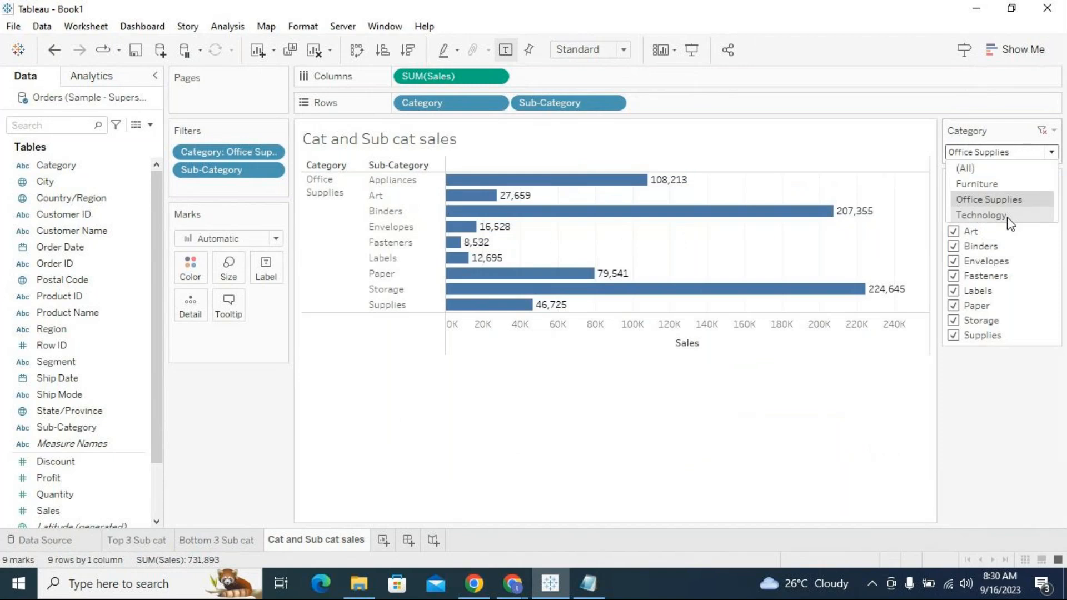
click(1006, 217)
click(1015, 153)
click(1016, 166)
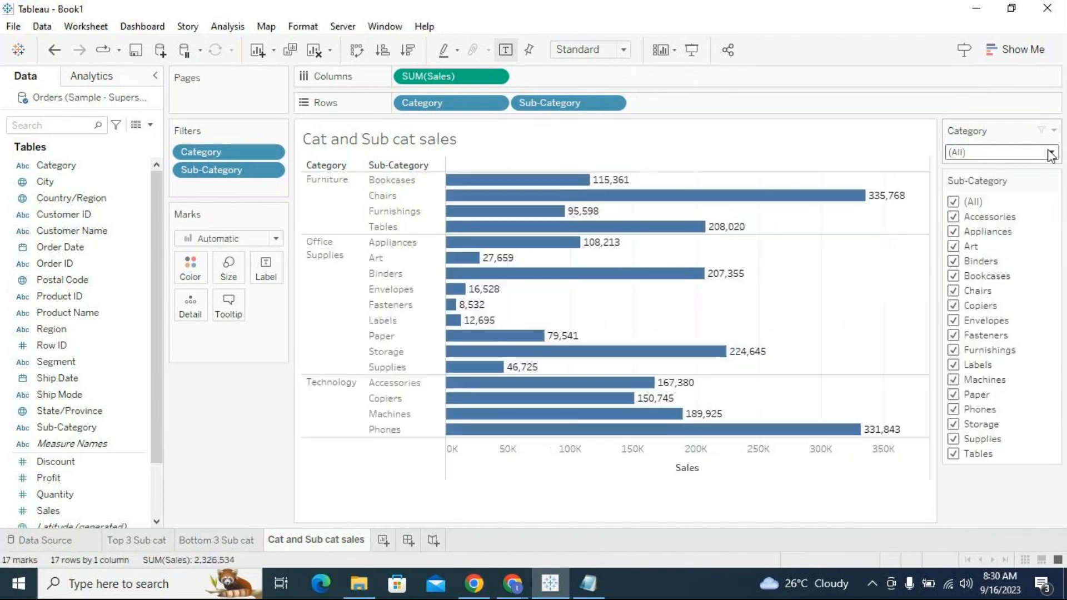
Change the Category filter to a single value slider and step it to Technology, back to (All), and forward to Office Supplies.
click(1054, 130)
click(937, 316)
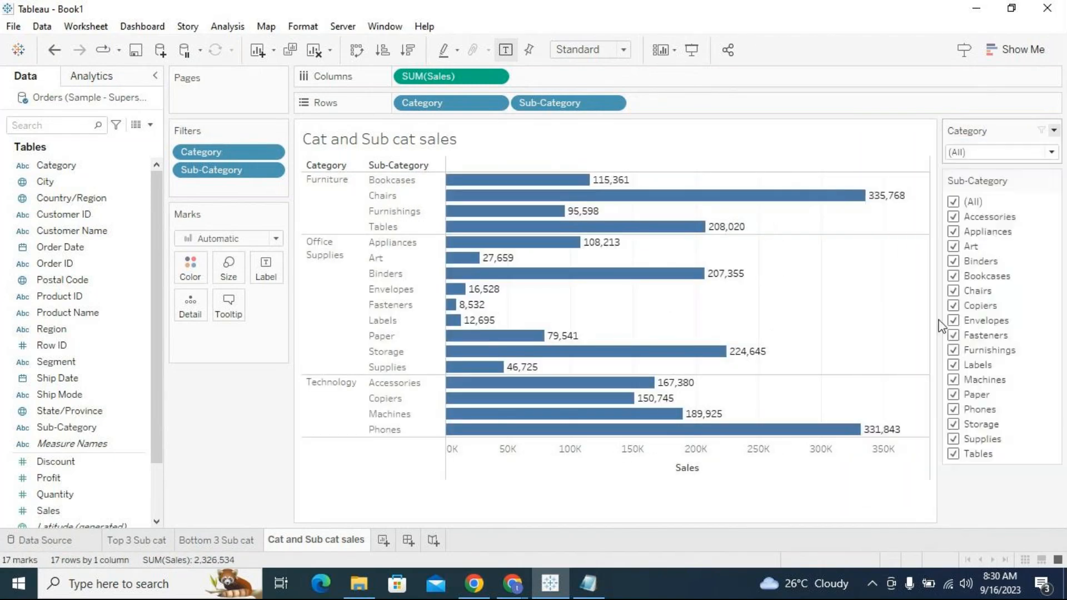
click(1052, 170)
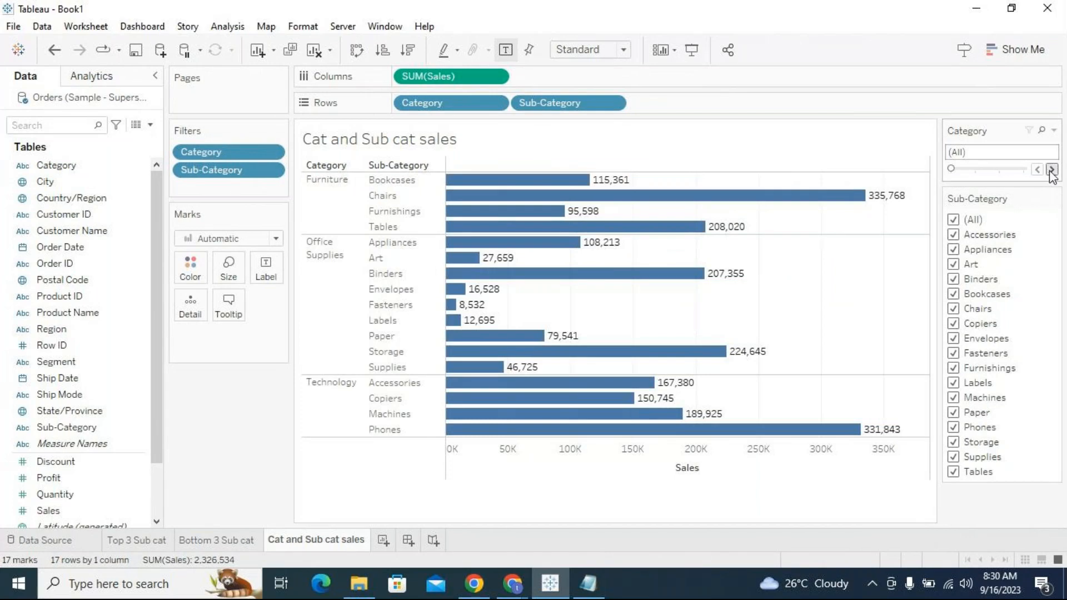
click(1052, 170)
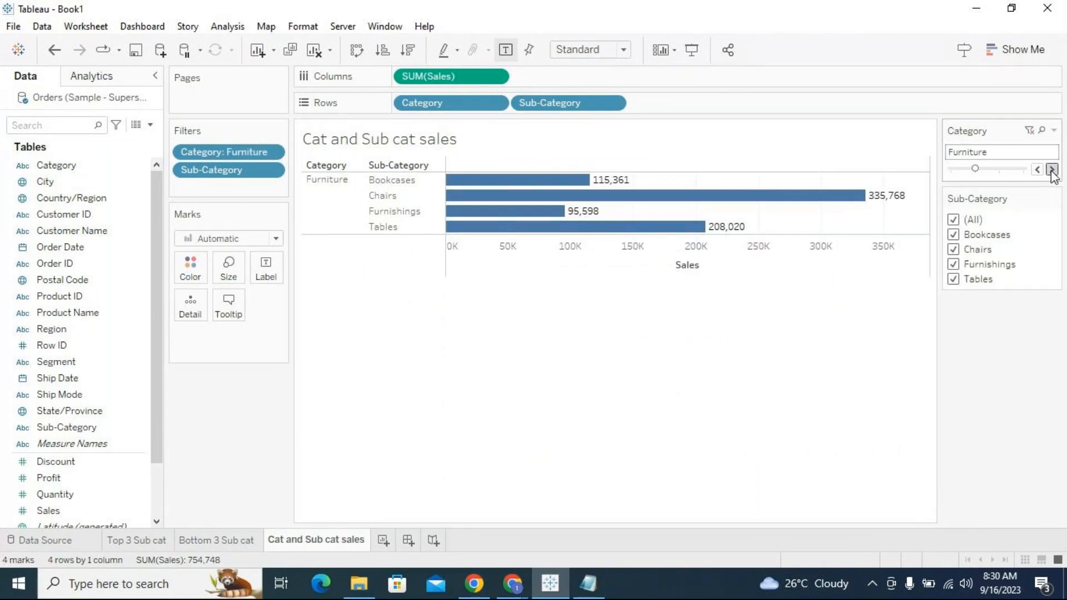
click(1052, 170)
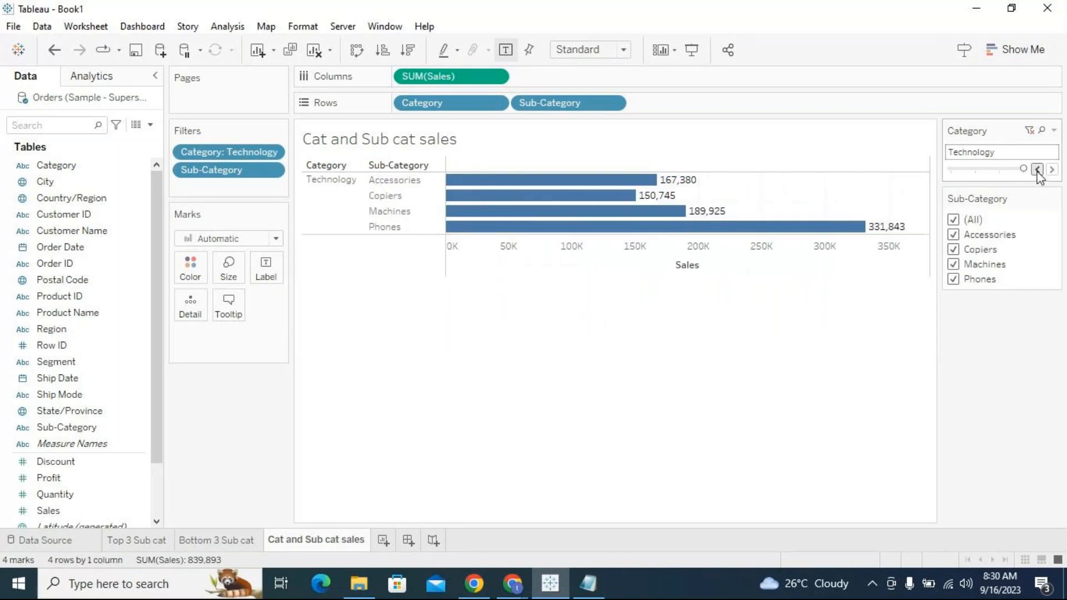
click(1038, 170)
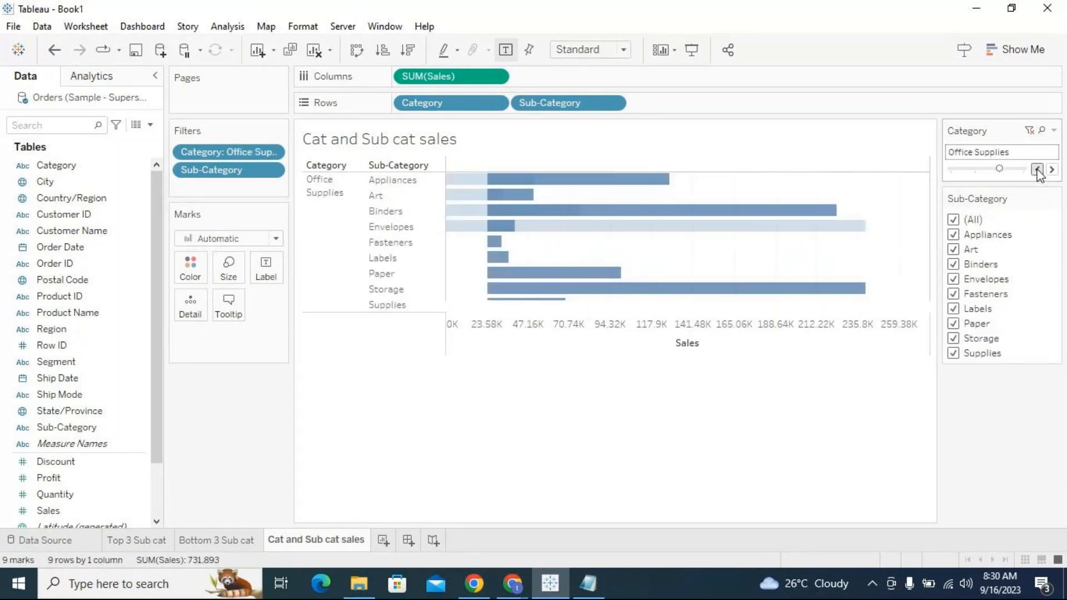
click(1037, 169)
click(1037, 170)
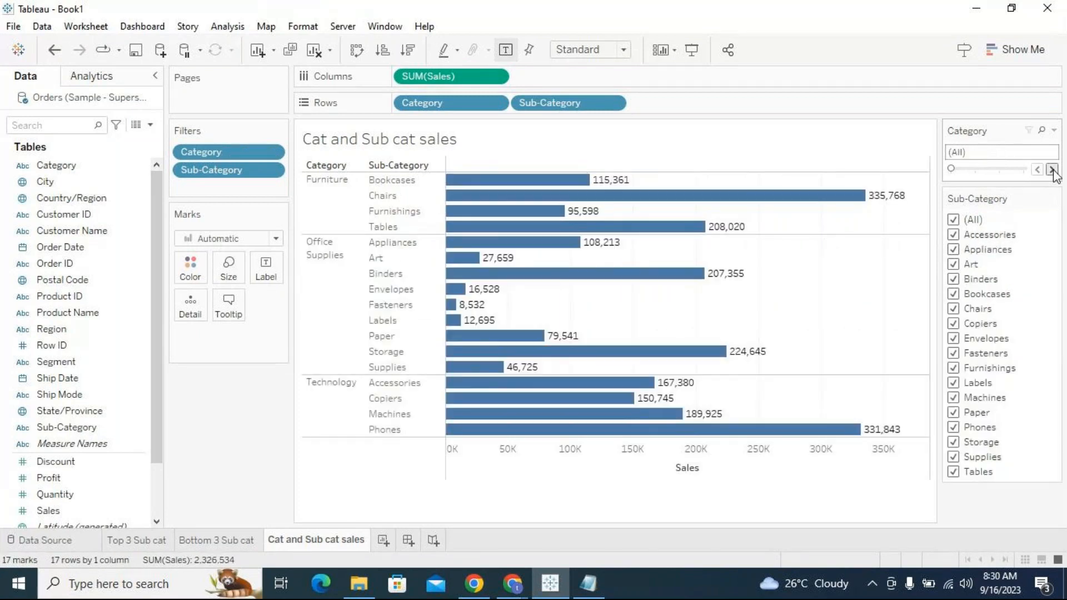
click(1052, 170)
click(1052, 170)
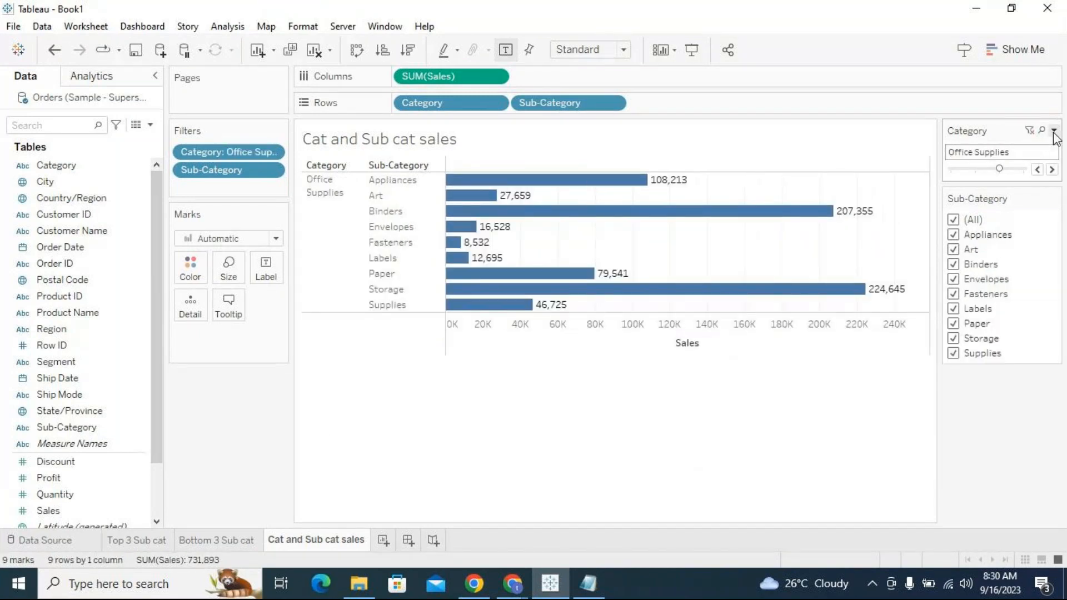
Change the Category filter to a multiple values list, add Furniture to the selection, and select (All).
click(1053, 130)
click(962, 288)
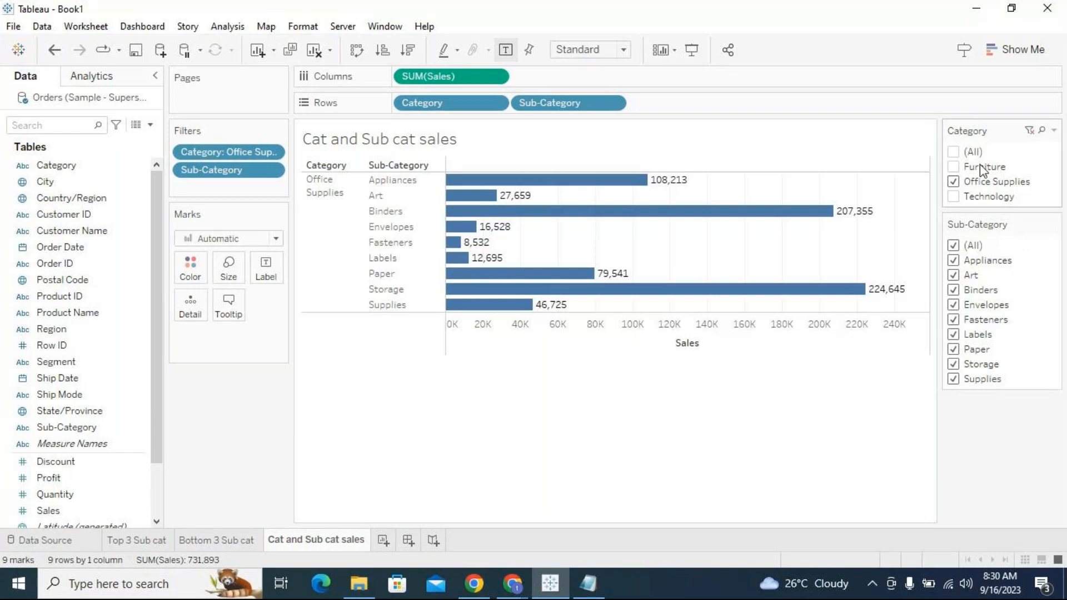
click(954, 167)
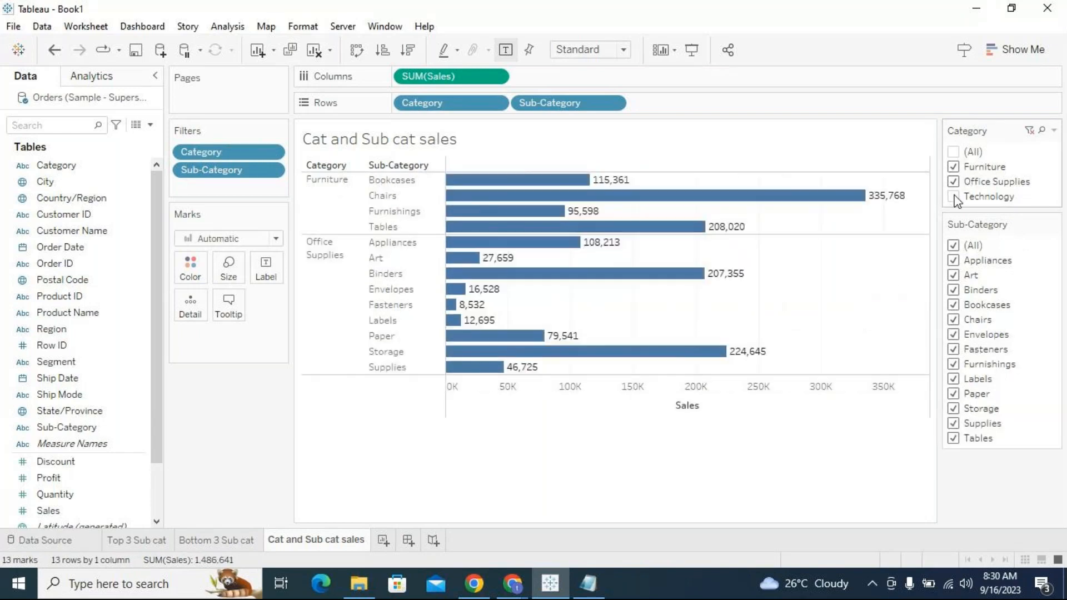
click(954, 155)
Change the Category filter to a multiple values dropdown, clear (All), and select Furniture, Office Supplies and Technology one after another.
click(1054, 130)
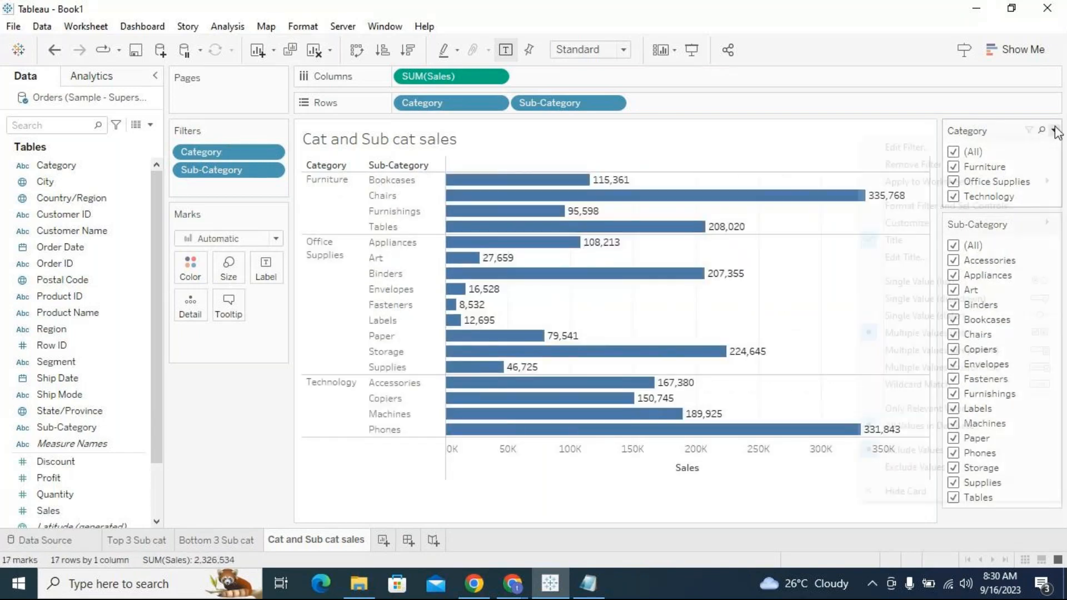
click(984, 351)
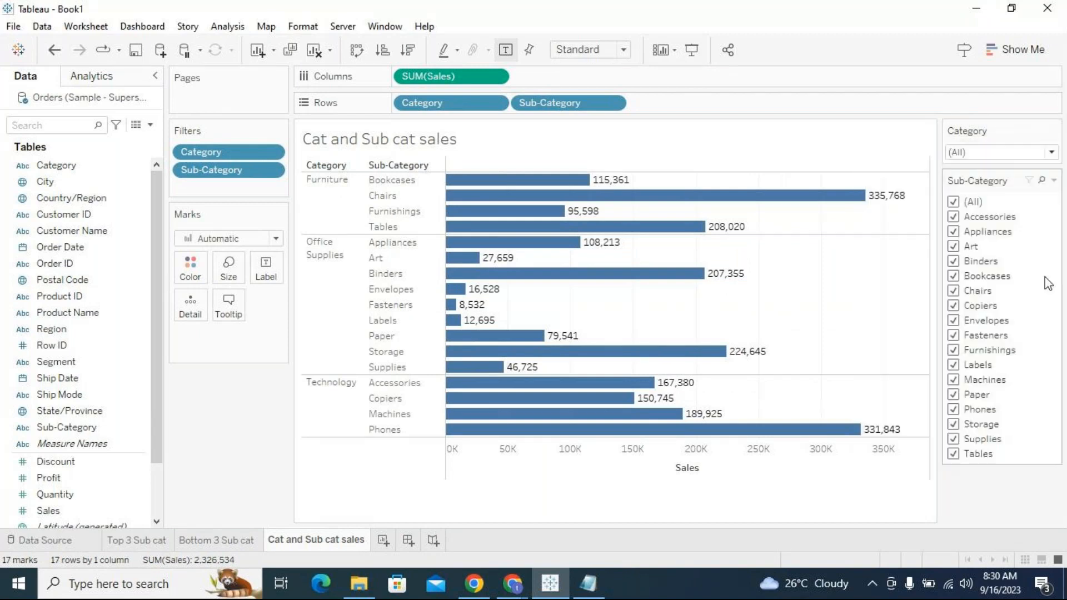
click(1046, 153)
click(956, 167)
click(956, 182)
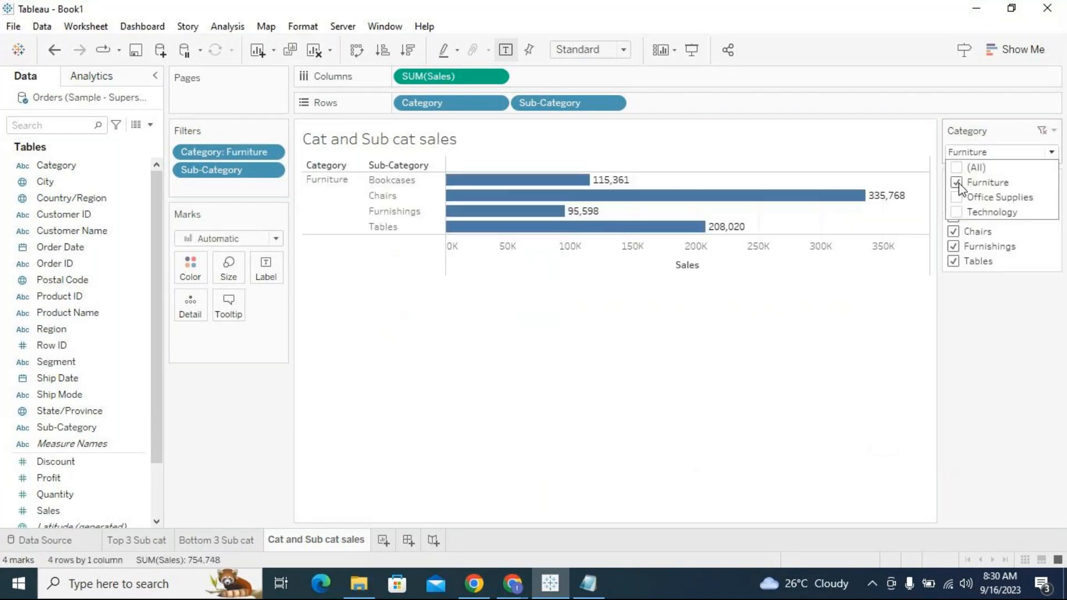
click(956, 197)
click(956, 211)
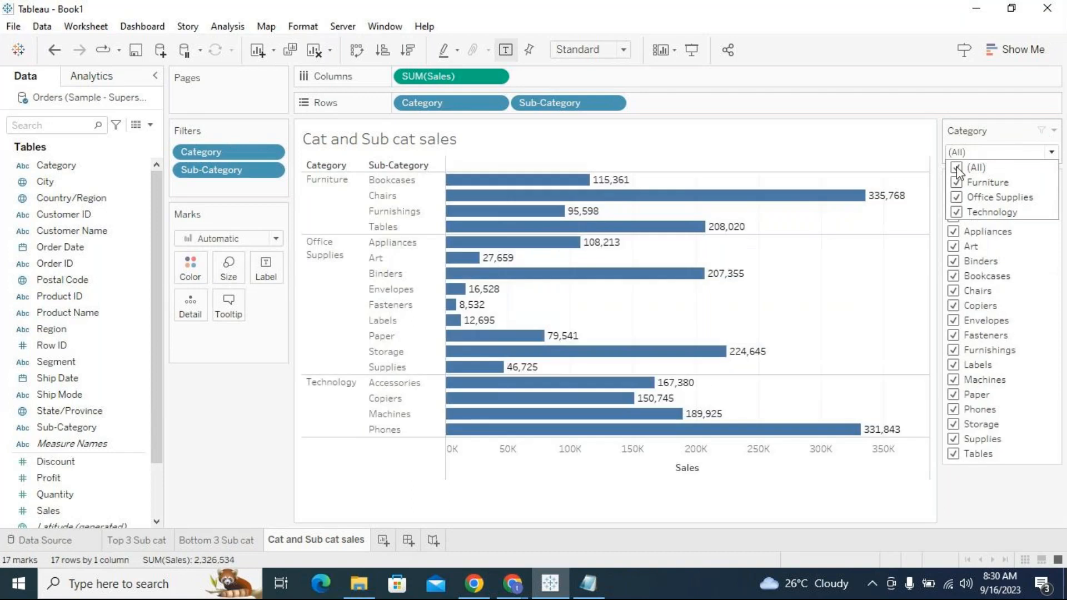
Change the Category filter to a multiple values custom list, search it for "furni" and add Furniture.
click(1053, 130)
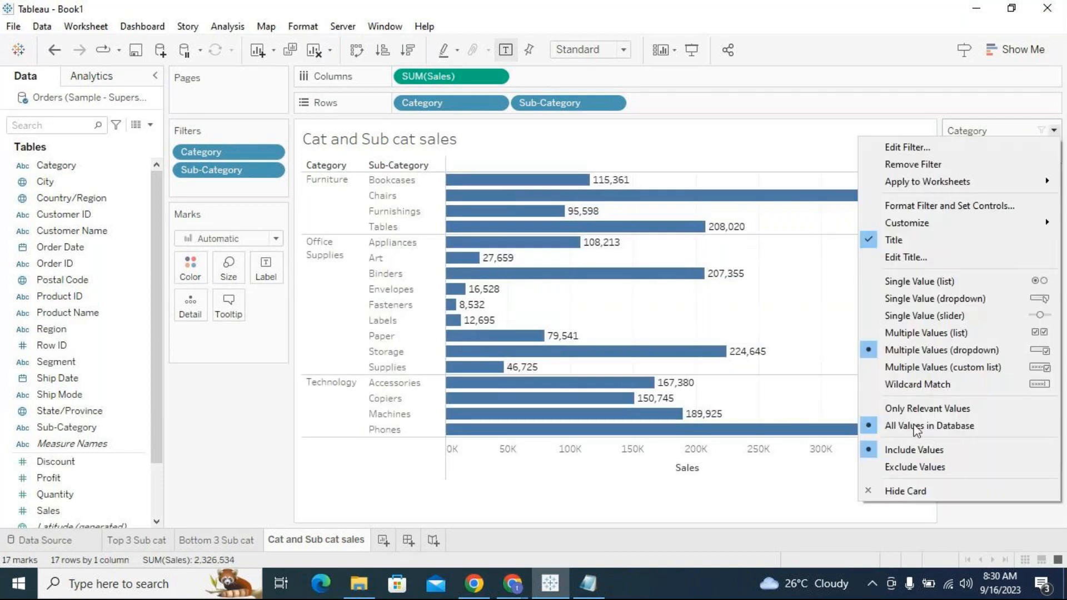
click(932, 371)
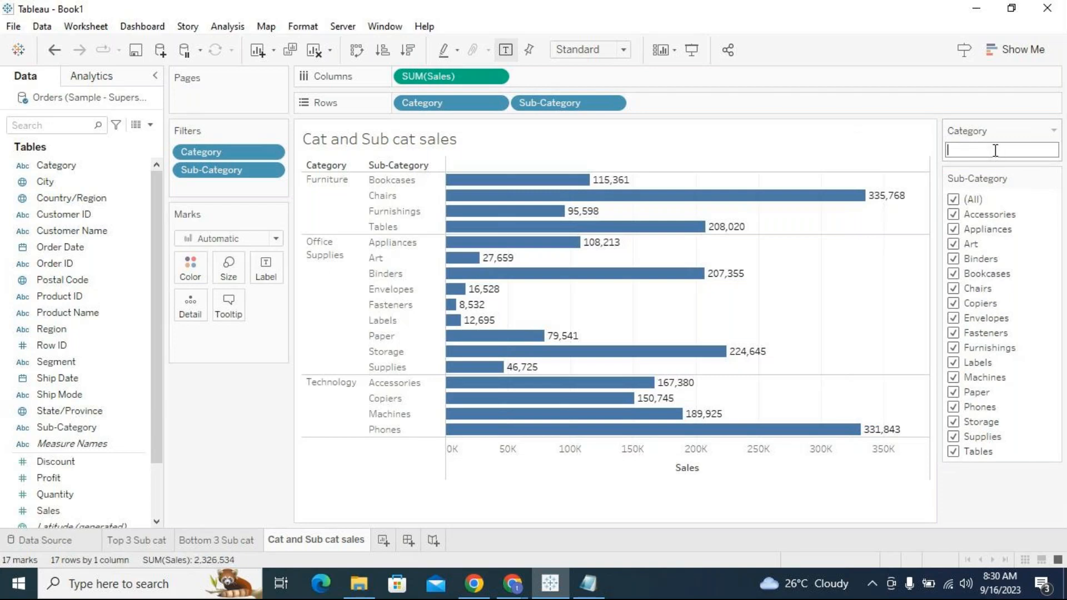
text(furni)
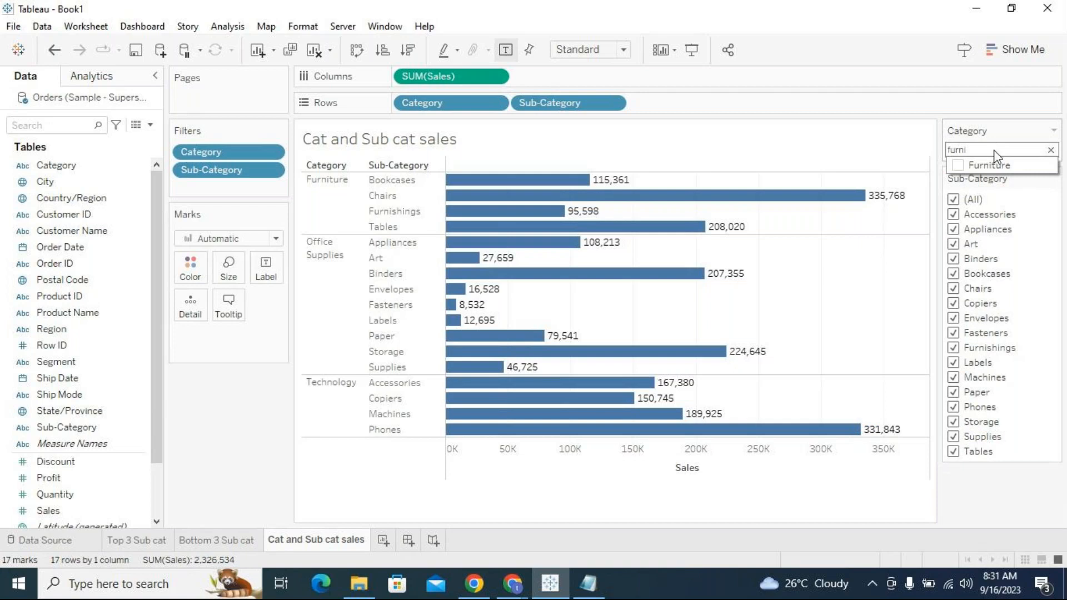
click(959, 166)
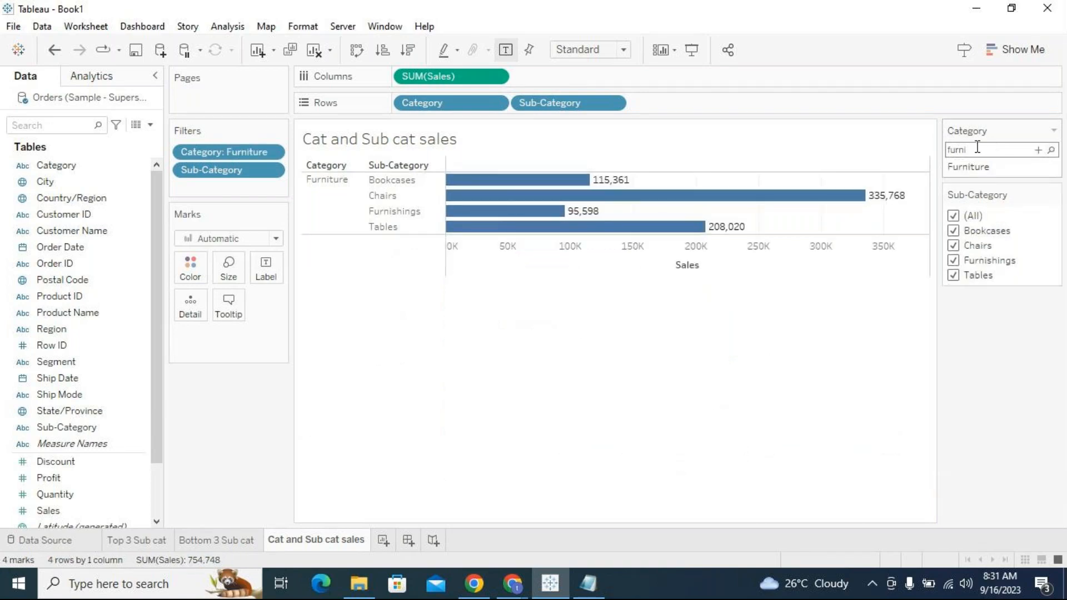
Add Office Supplies and Technology to the Category custom list by searching "off" and "techn", and clear the search text.
double_click(977, 148)
text(b)
key(BackSpace)
text(off)
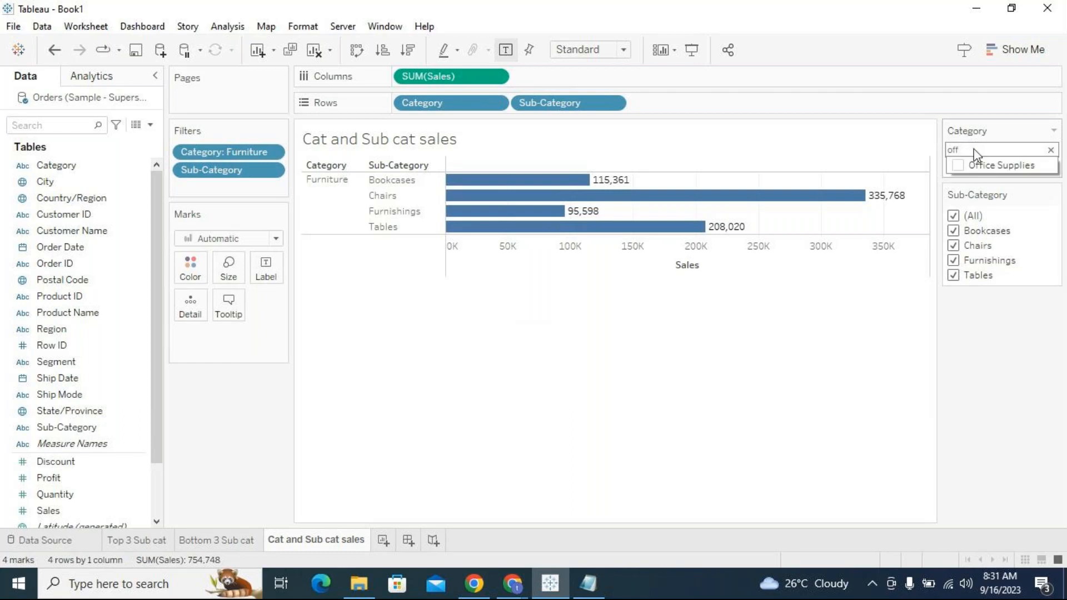
click(963, 166)
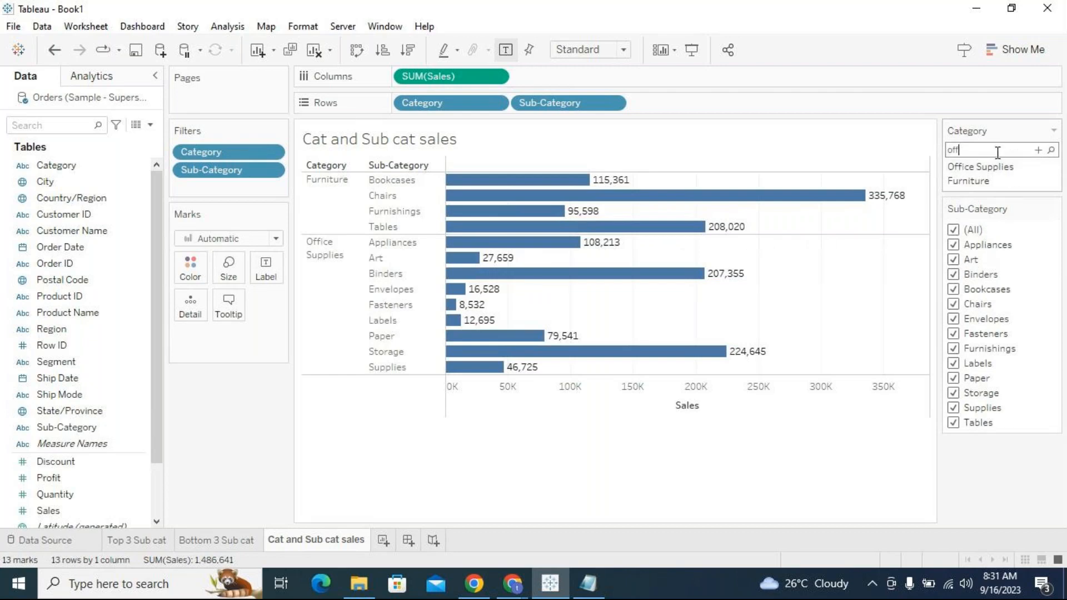
key(ctrl+a)
text(techn)
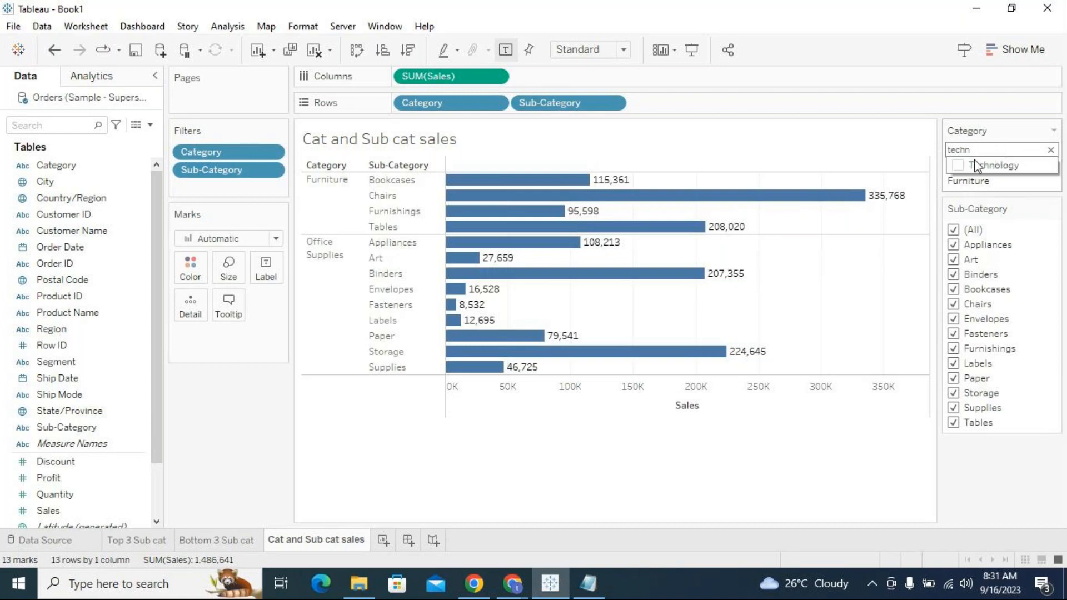
click(971, 166)
click(1051, 150)
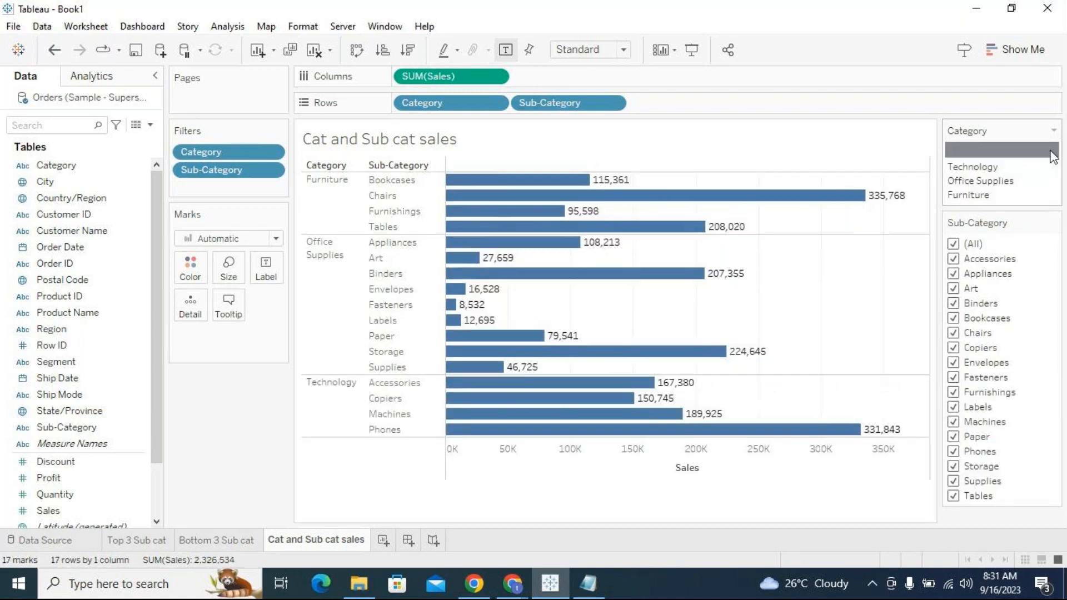
Remove Office Supplies, Furniture and Technology from the Category custom list.
click(1051, 181)
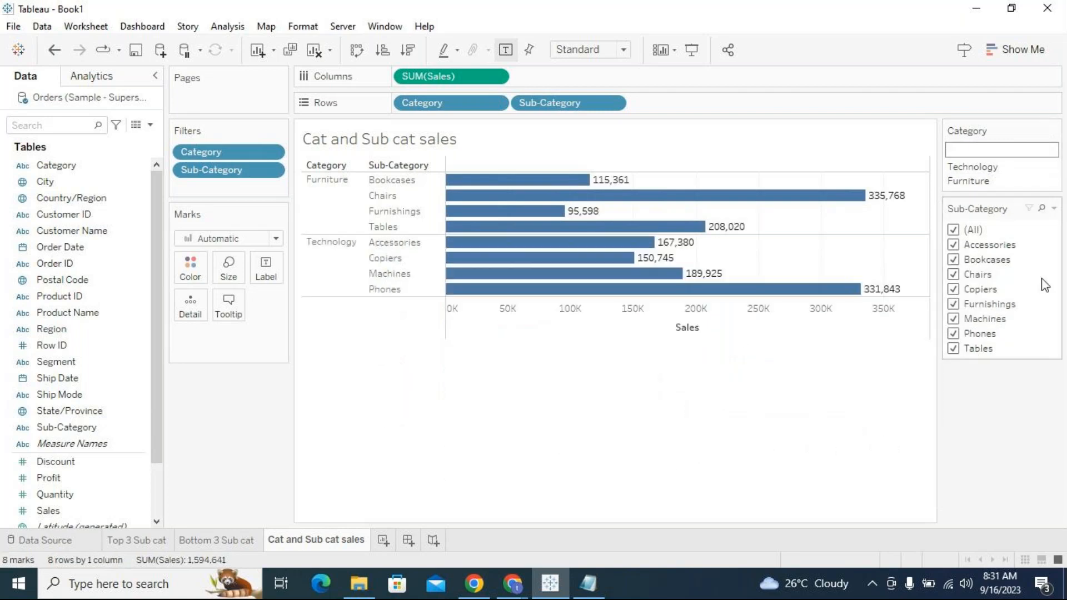
click(1051, 181)
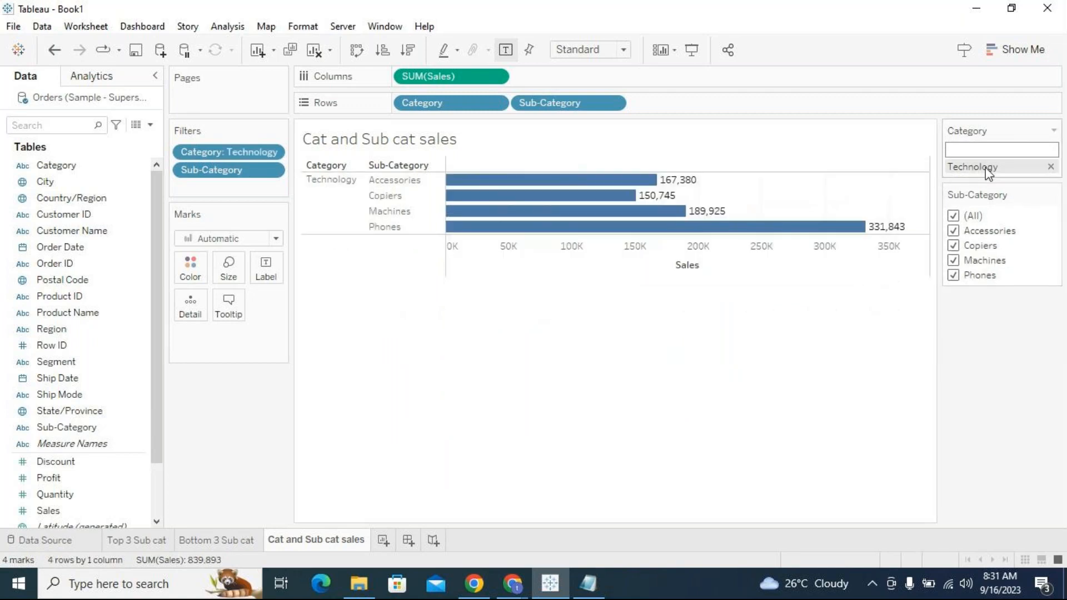
click(1051, 167)
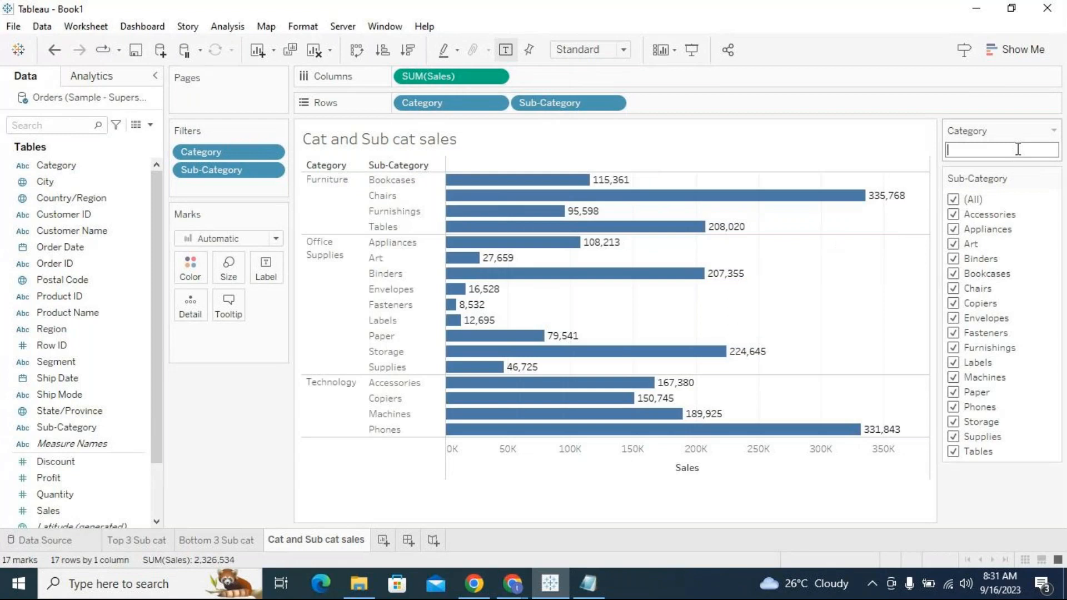
Search the Category custom list for "fu" and add Furniture.
text(fun)
key(BackSpace)
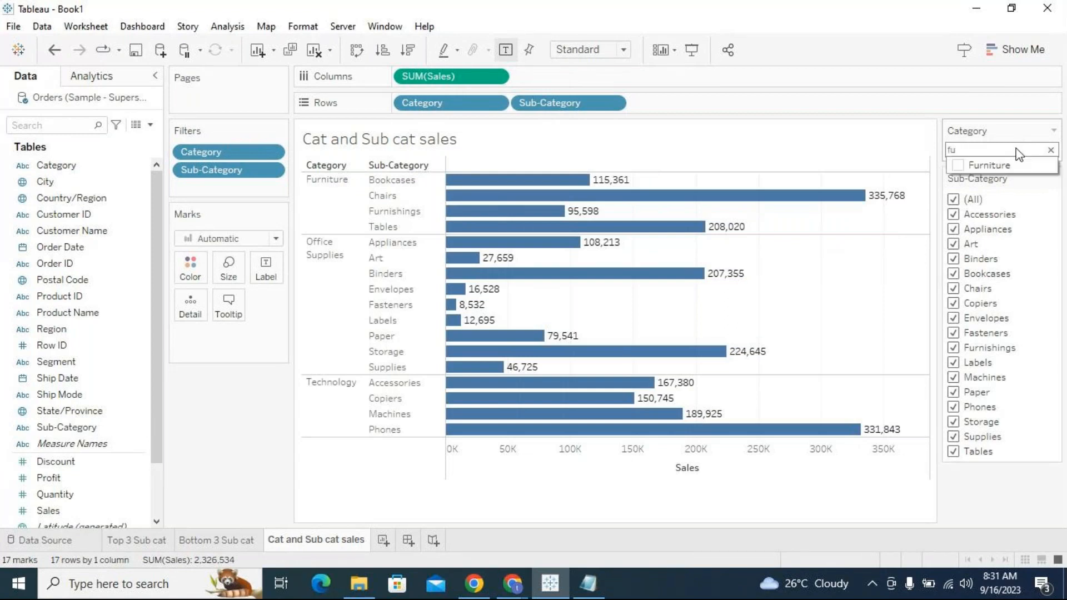
click(963, 166)
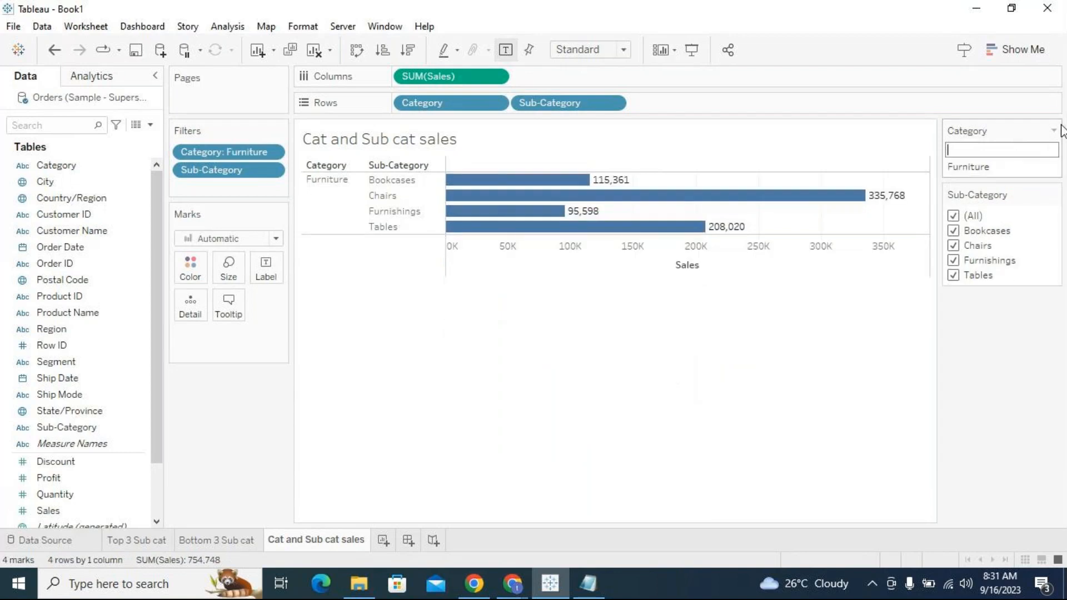
Change the Category filter to Wildcard Match, match it against "off", and replace the match text with "tec".
click(1054, 130)
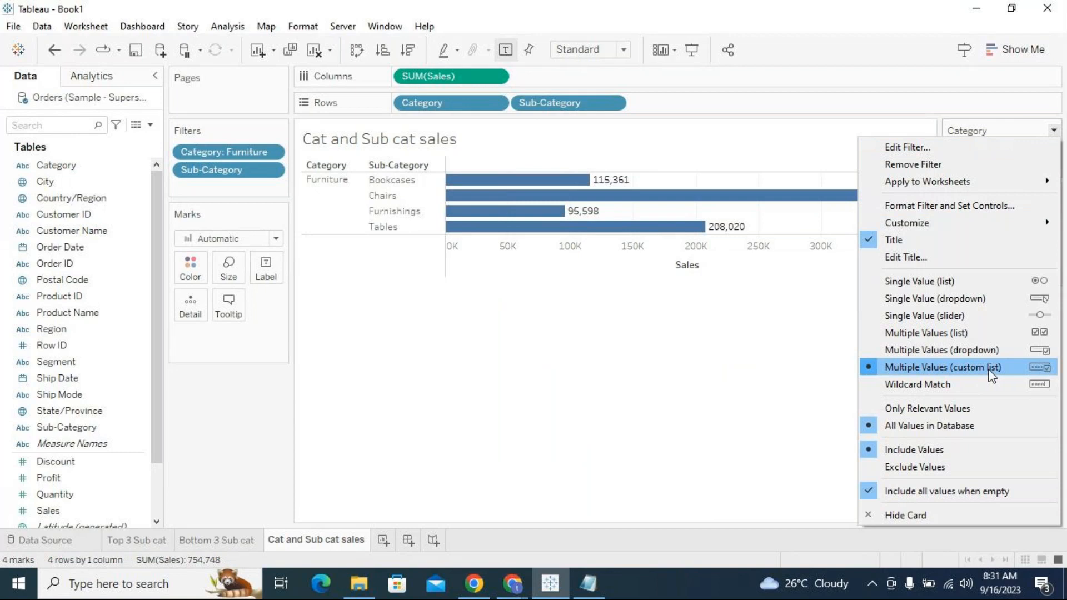
click(969, 369)
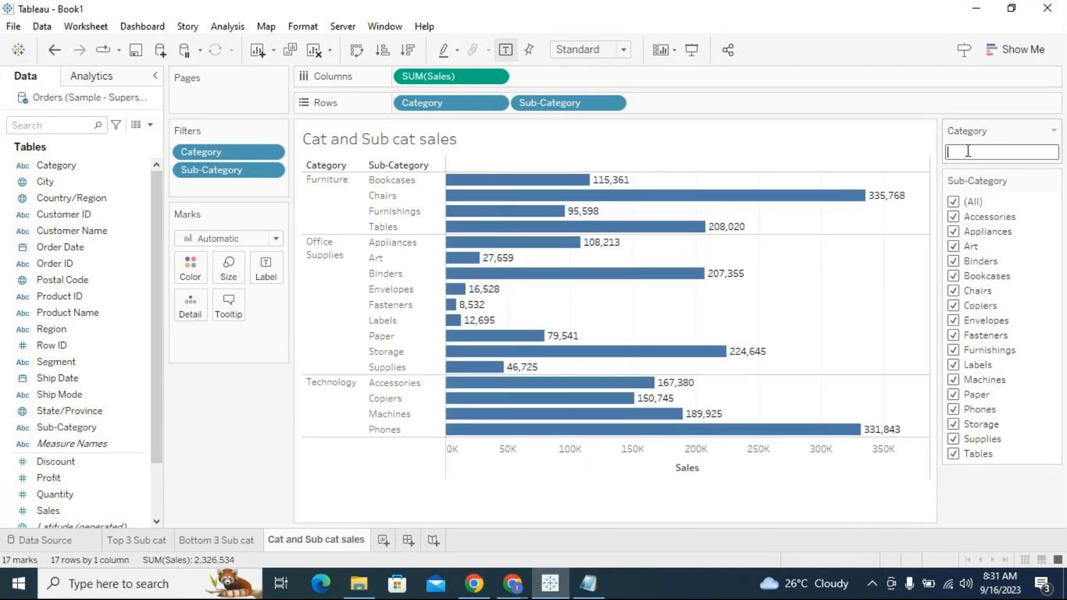
text(off)
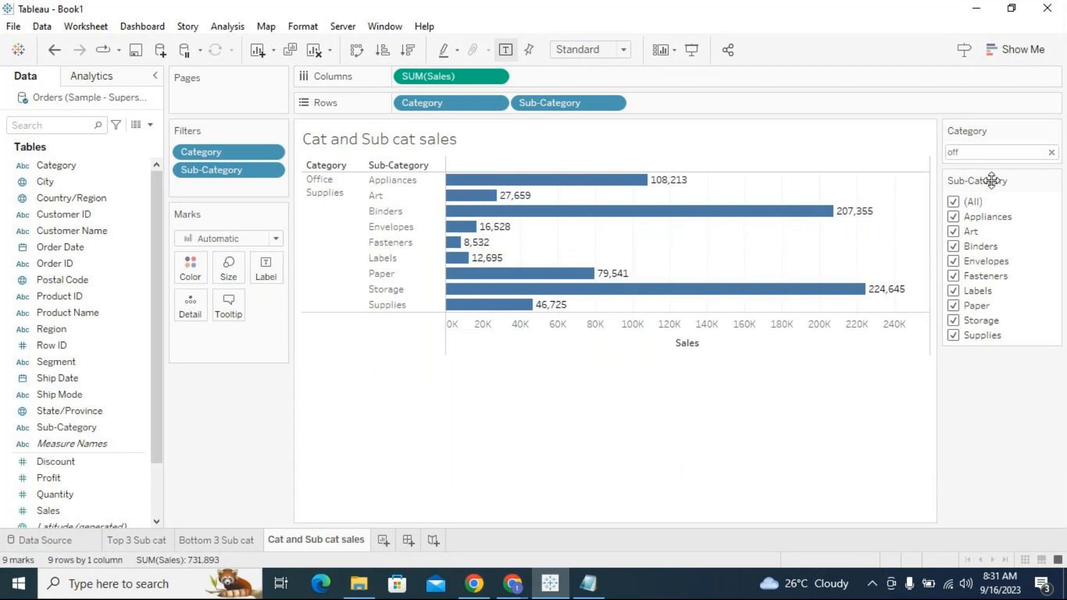
double_click(984, 151)
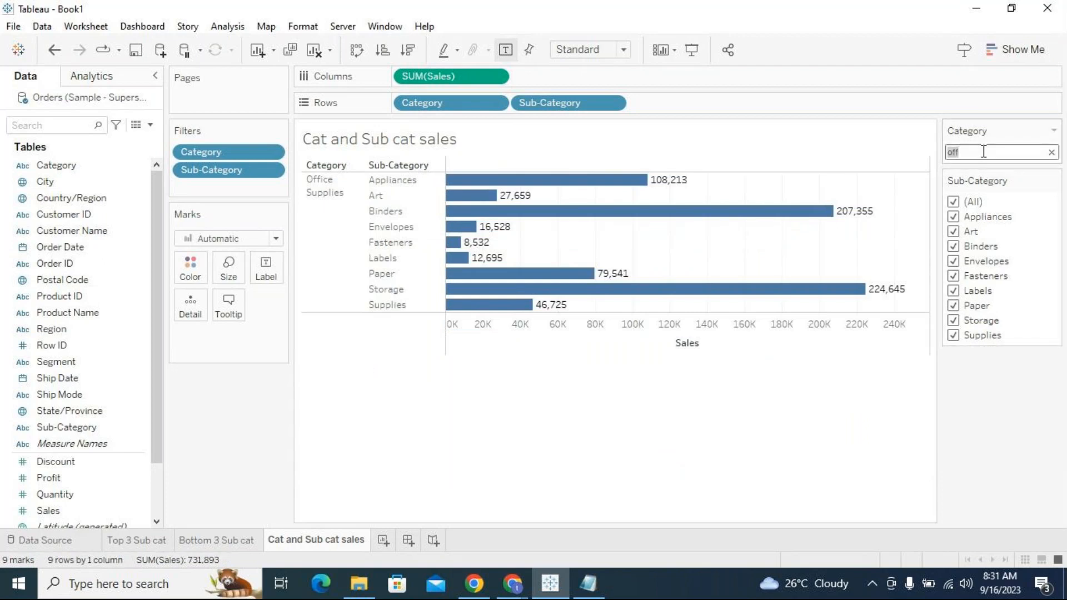
key(BackSpace)
text(tec)
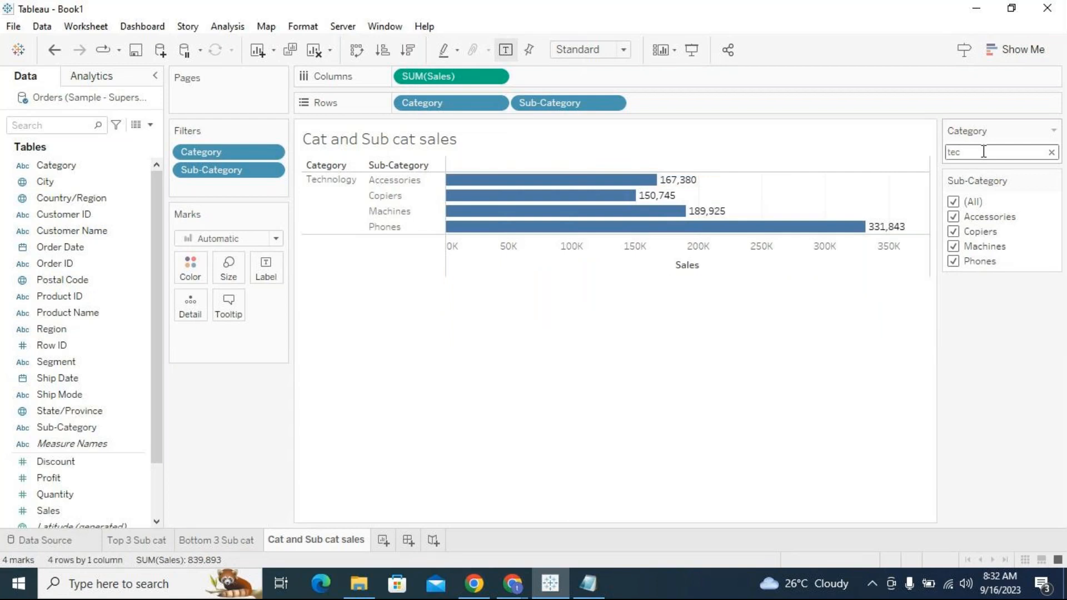
Match the Category wildcard filter against "off" again, replace the text with "tech", and check the filter's display options.
double_click(983, 151)
text(off)
double_click(983, 152)
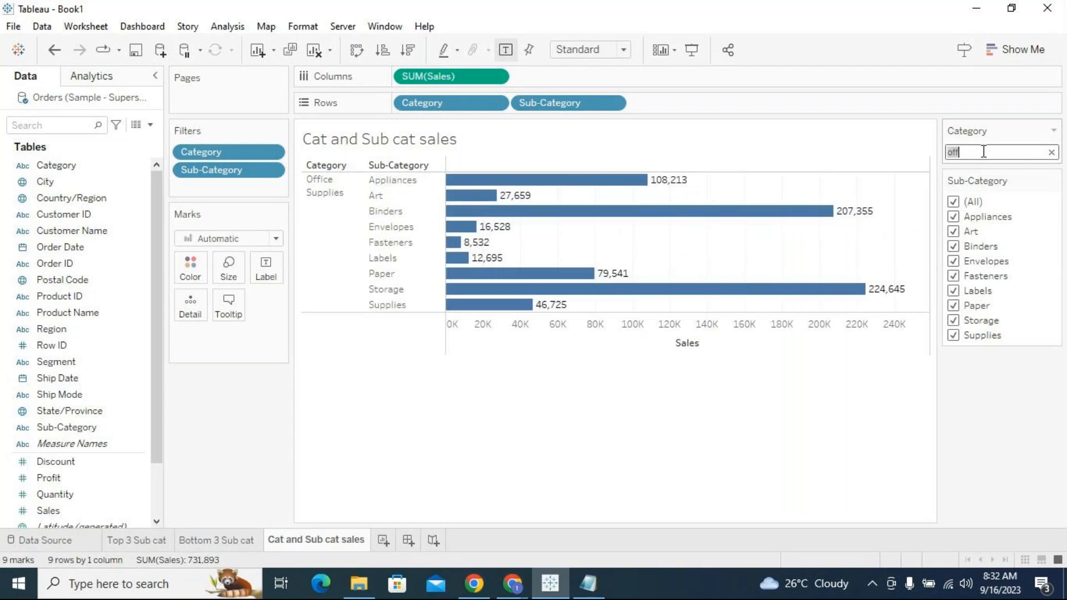
text(tech)
key(Return)
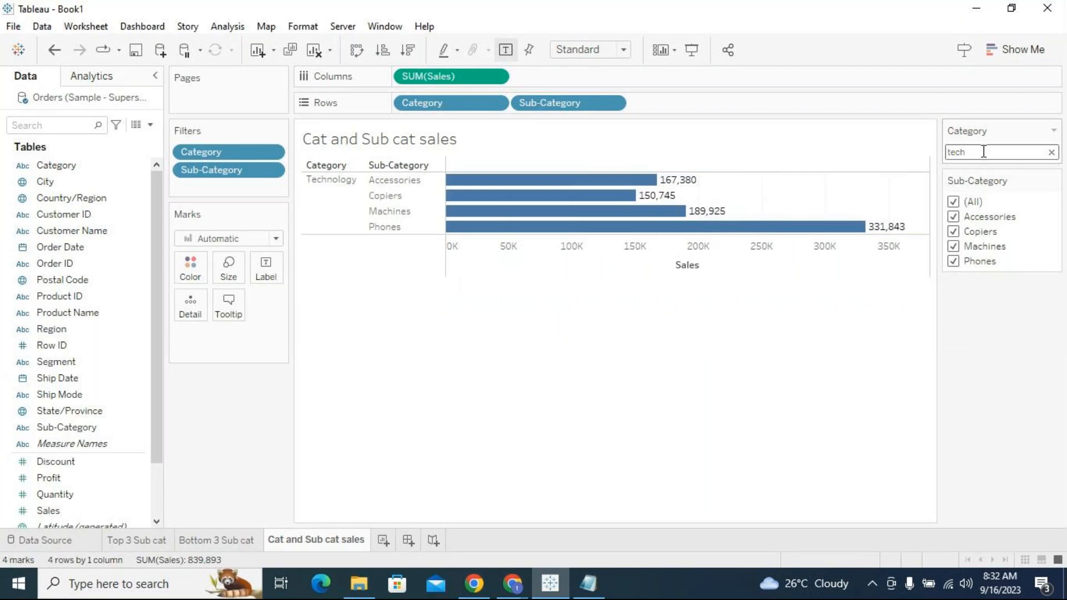
click(1054, 131)
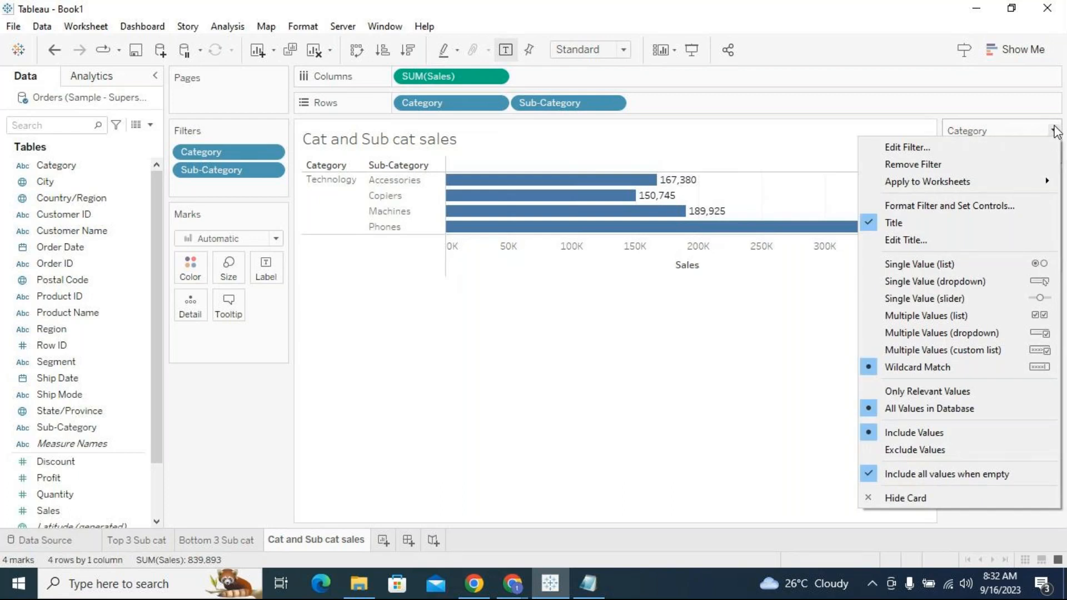
click(970, 128)
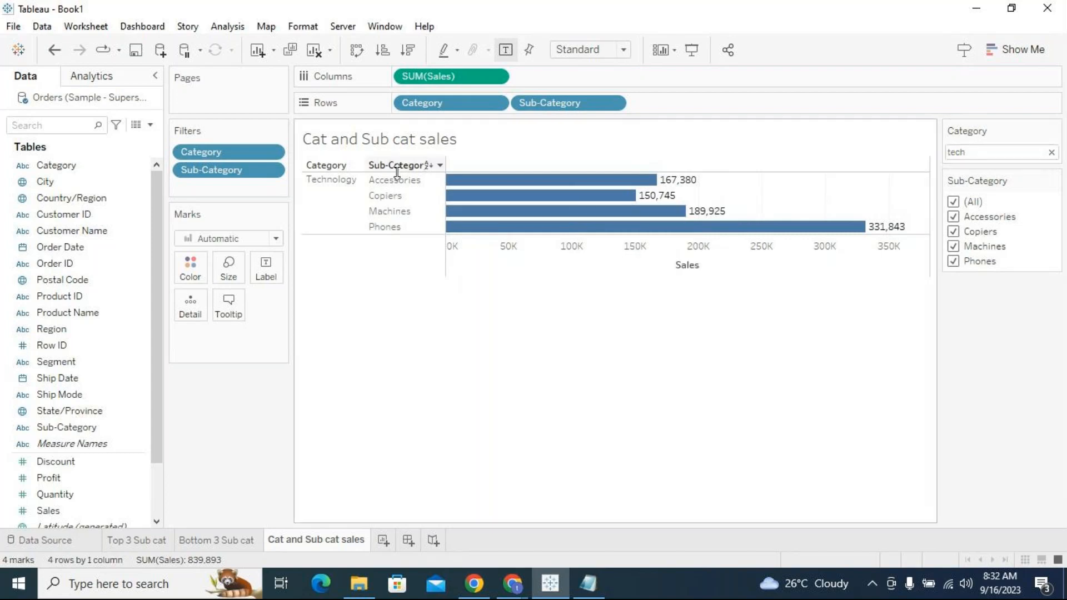
Clear the Category wildcard text, change the filter to a multiple values dropdown, and check the Sub-Category filter's options.
double_click(970, 151)
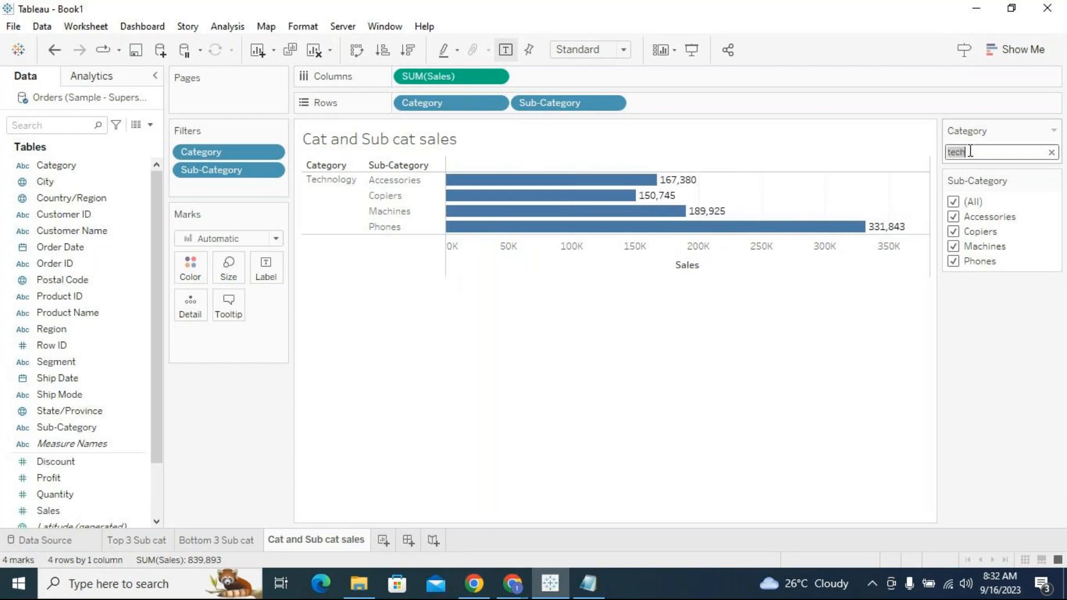
click(1051, 152)
click(1054, 130)
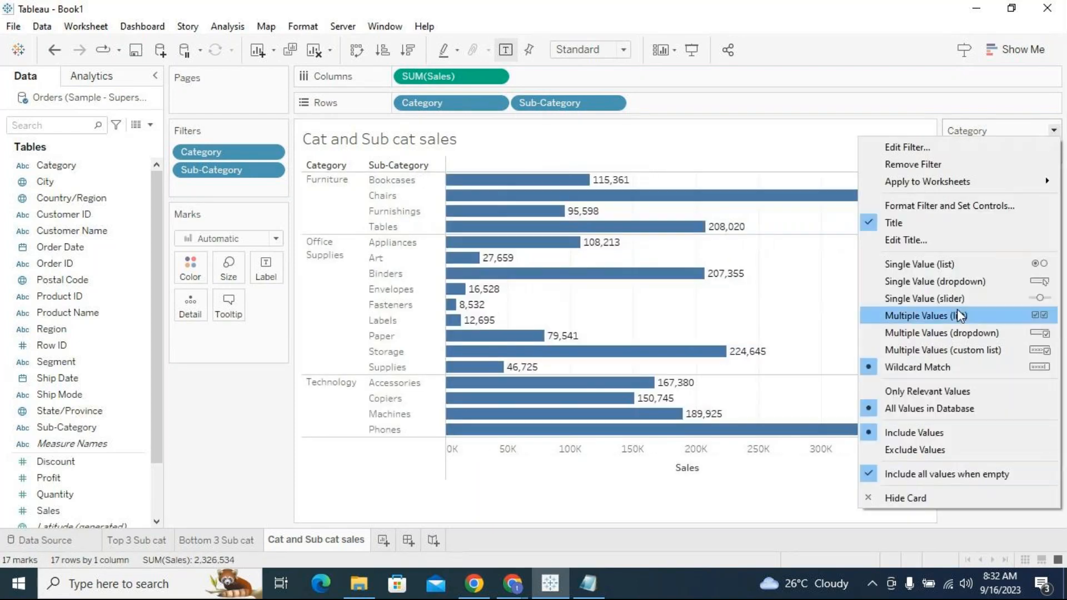
click(977, 345)
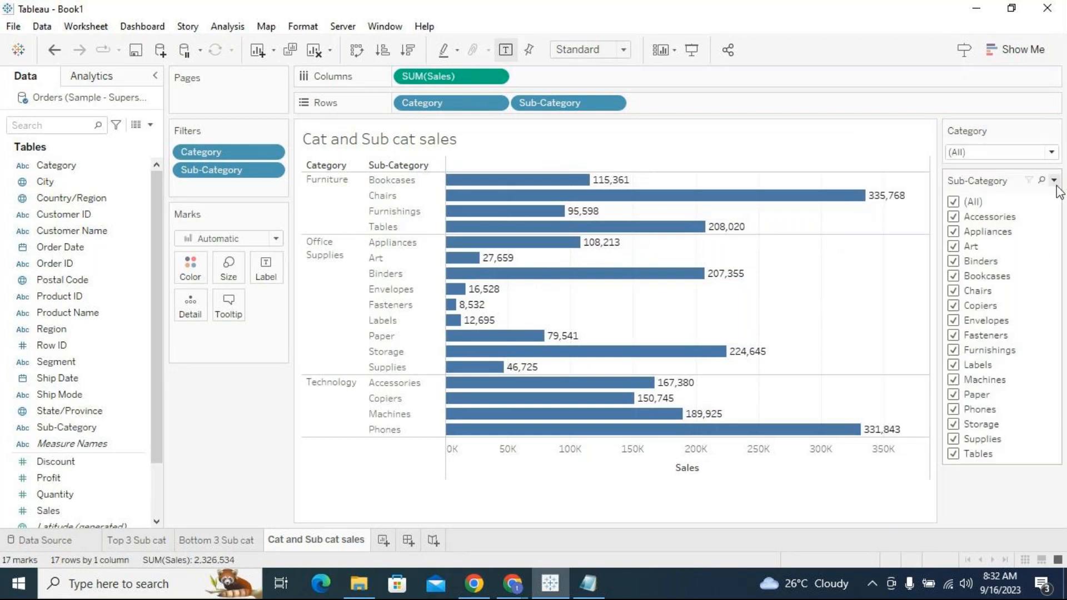
click(1055, 181)
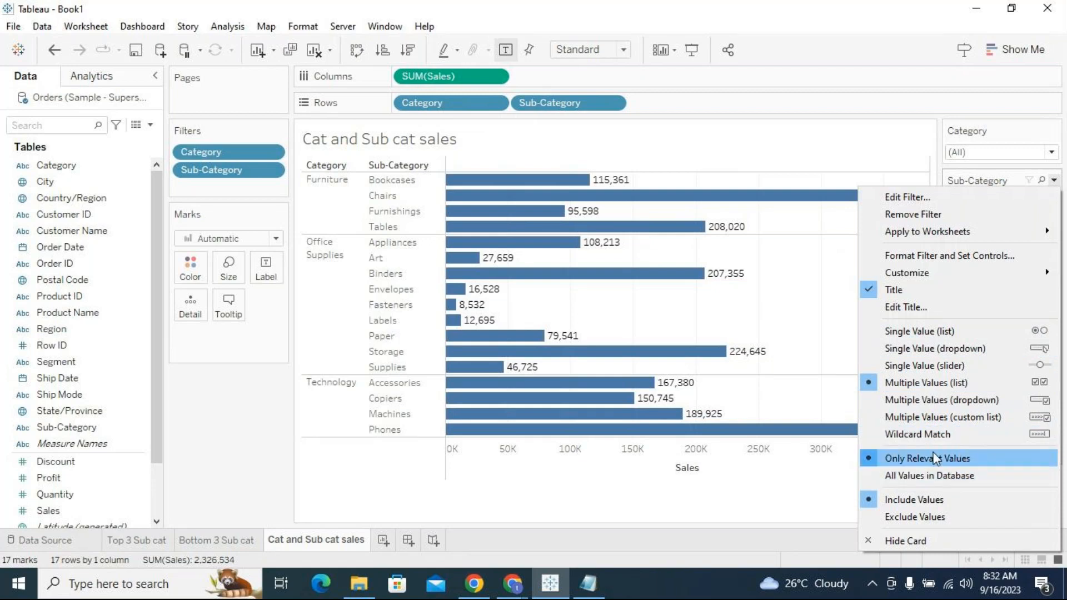
click(769, 493)
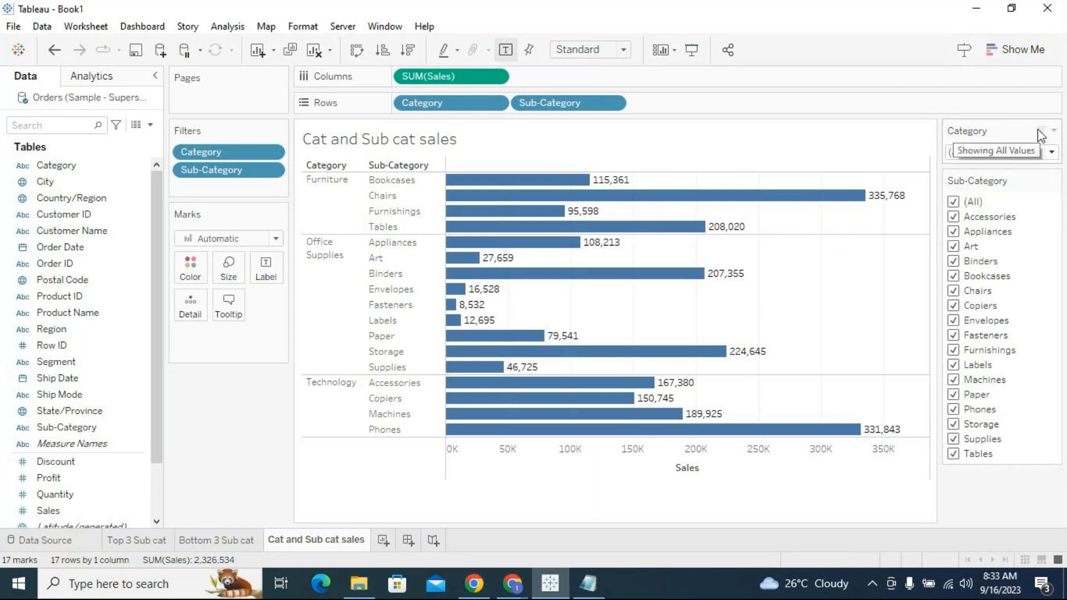
On a new worksheet, build a bar chart of Sales by Category and Sub-Category with mark labels and a wider Sub-Category column.
click(384, 540)
drag(78, 166, 438, 109)
drag(56, 428, 595, 104)
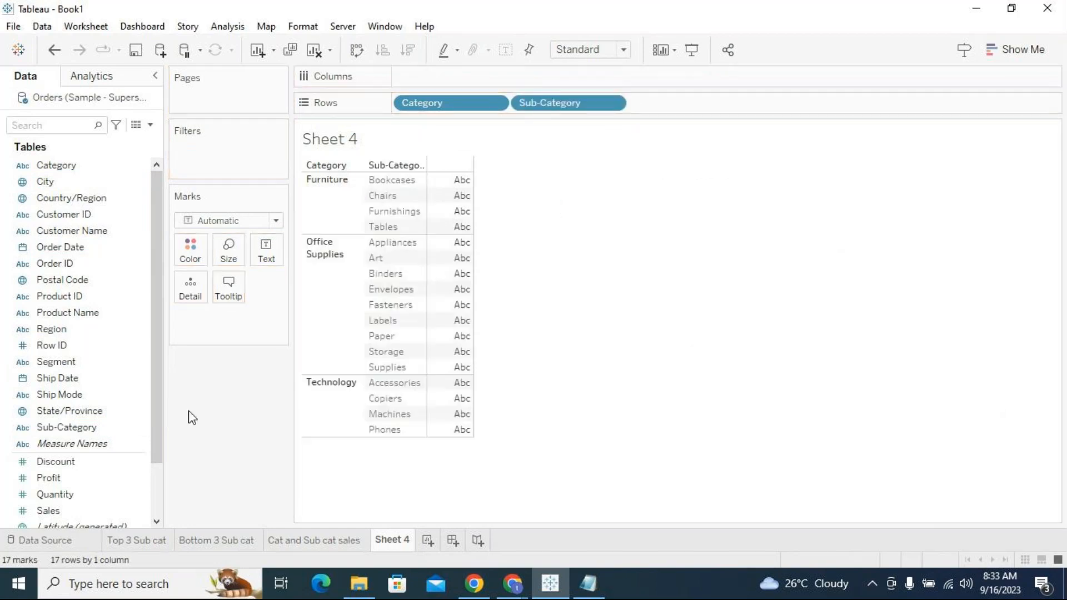
scroll(77, 497, down, 1)
drag(73, 469, 425, 76)
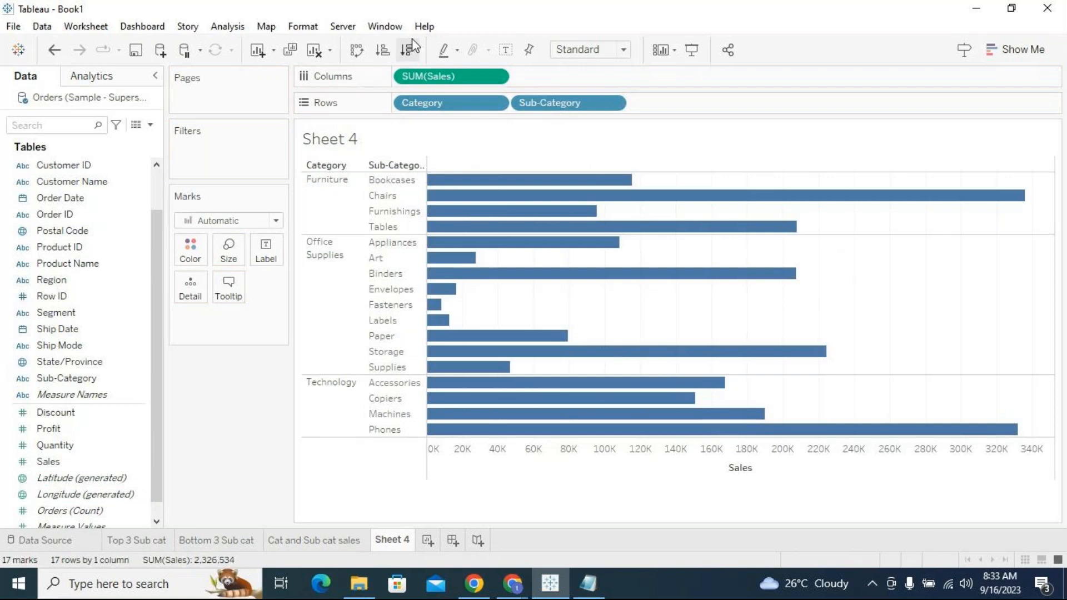
click(509, 49)
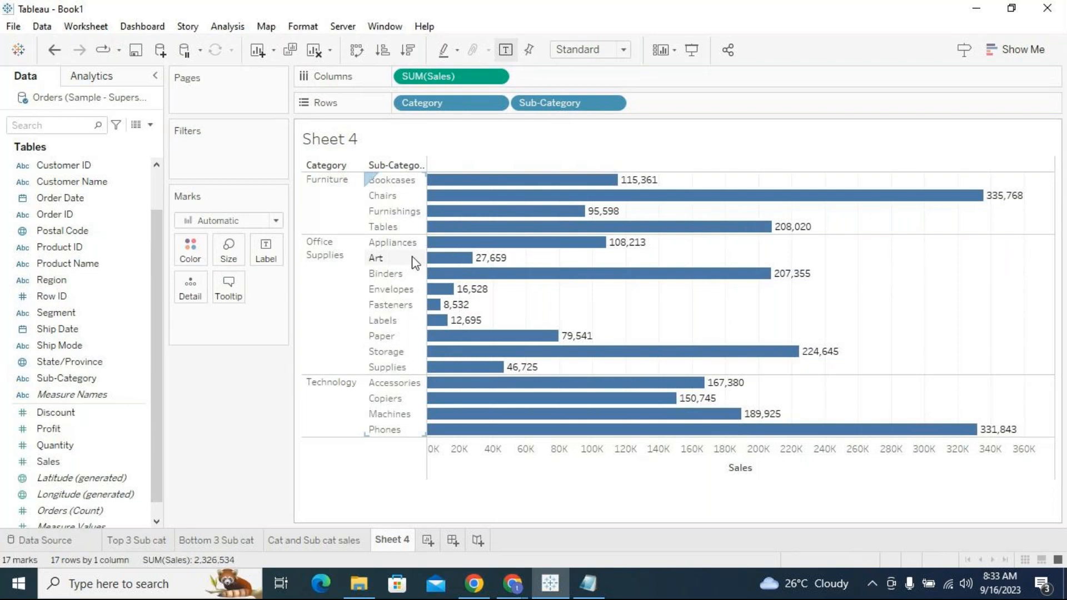
drag(426, 274, 461, 274)
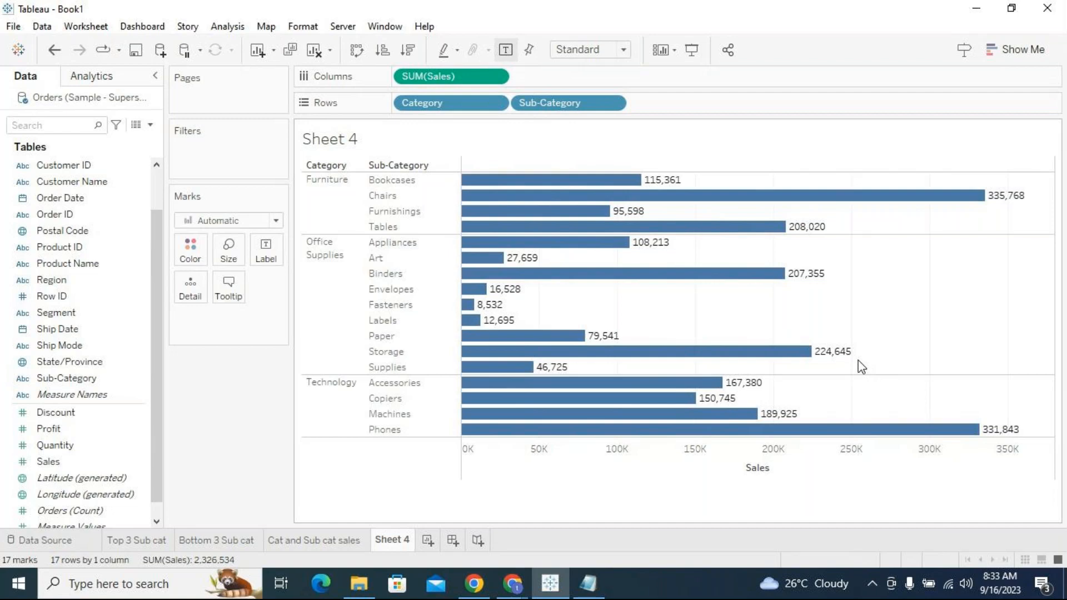
Review the Bottom 3 Sub cat and Cat and Sub cat sales worksheets against Sheet 4, ending on Sheet 4.
click(158, 539)
click(196, 538)
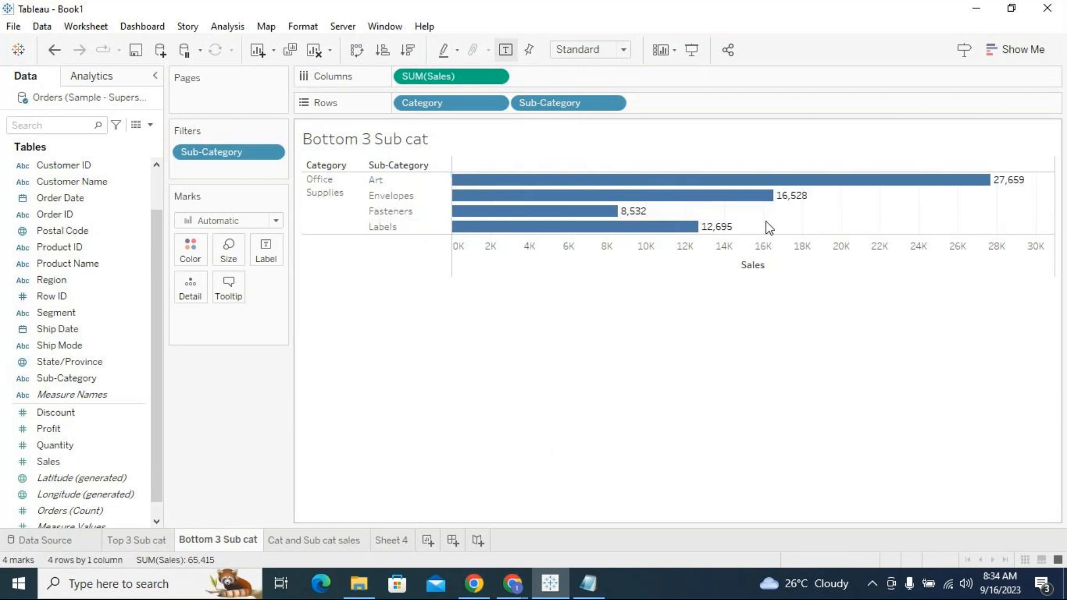
click(403, 539)
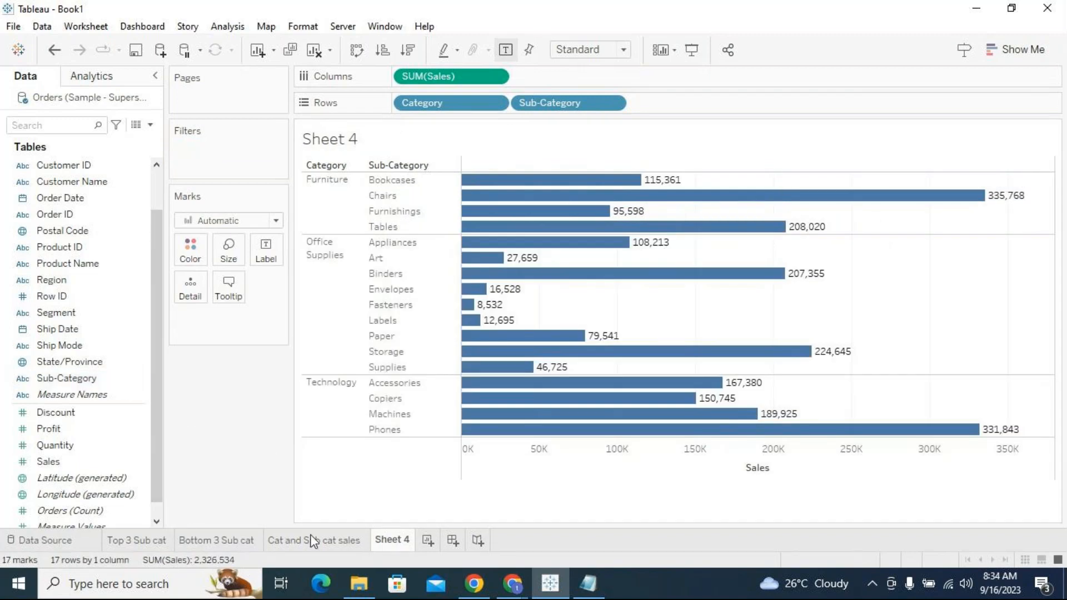
click(312, 538)
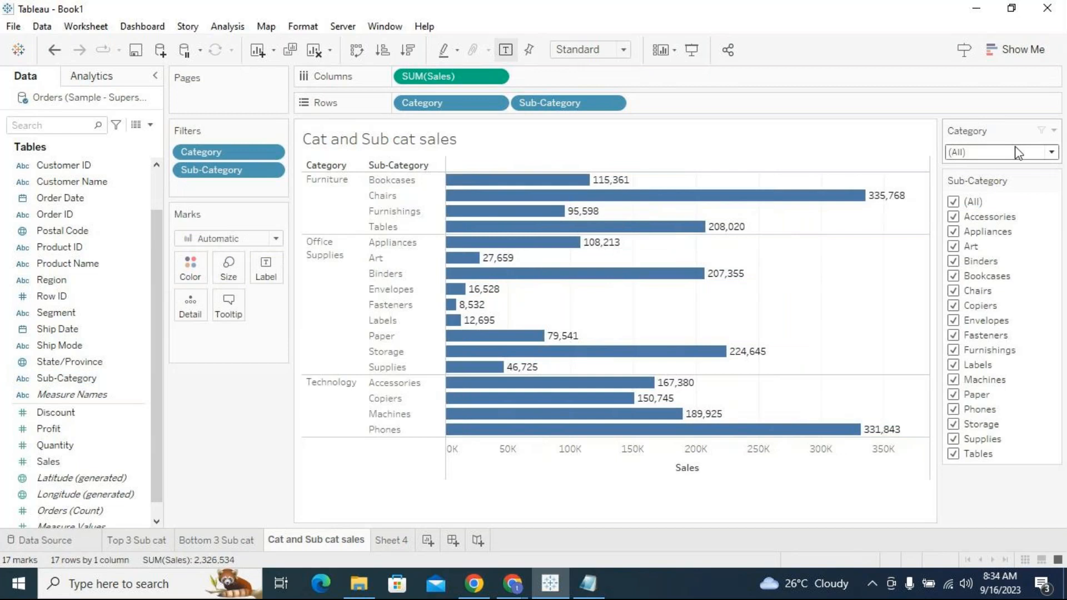
click(392, 539)
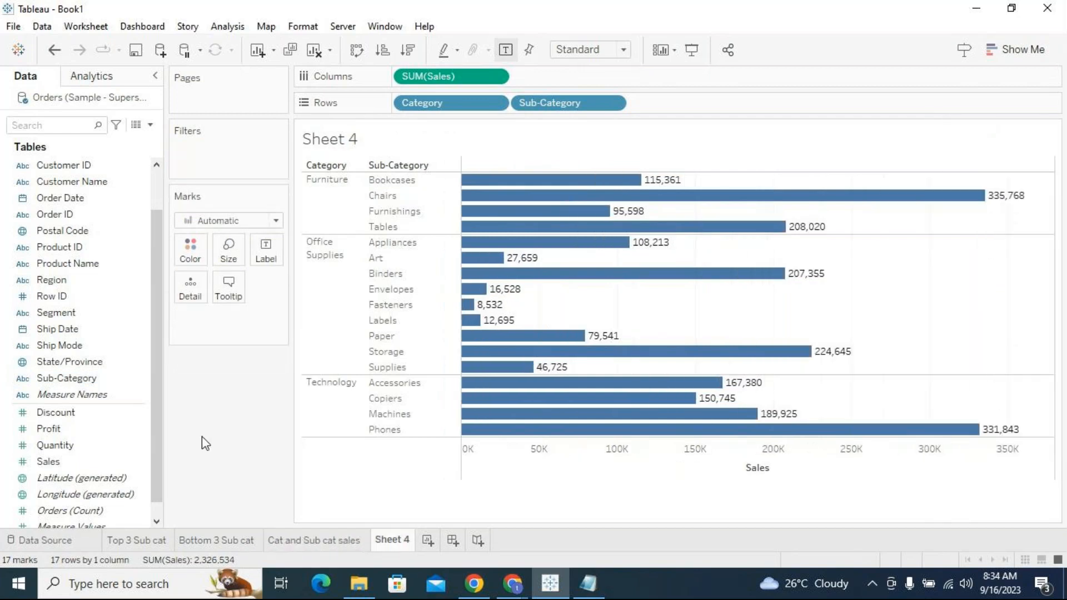
Add Sub-Category as a filter on Sheet 4 and limit it by field to the top 3 by sum of Sales.
click(92, 379)
mouse_move(91, 391)
mouse_down()
mouse_move(246, 219)
mouse_move(238, 177)
mouse_up()
click(534, 132)
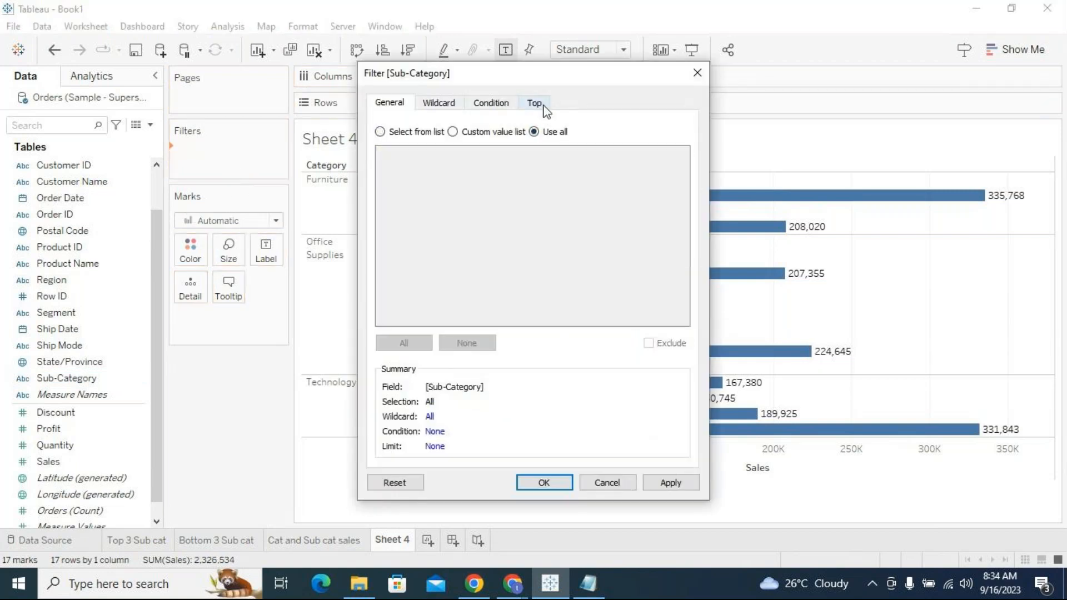
click(542, 105)
click(382, 143)
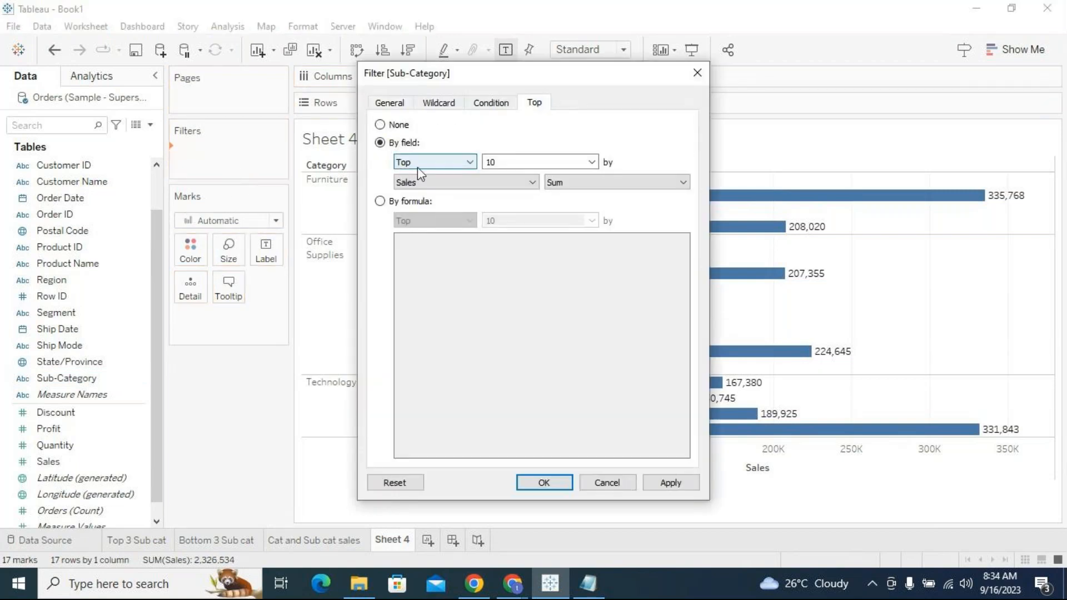
click(581, 162)
double_click(512, 161)
text(3)
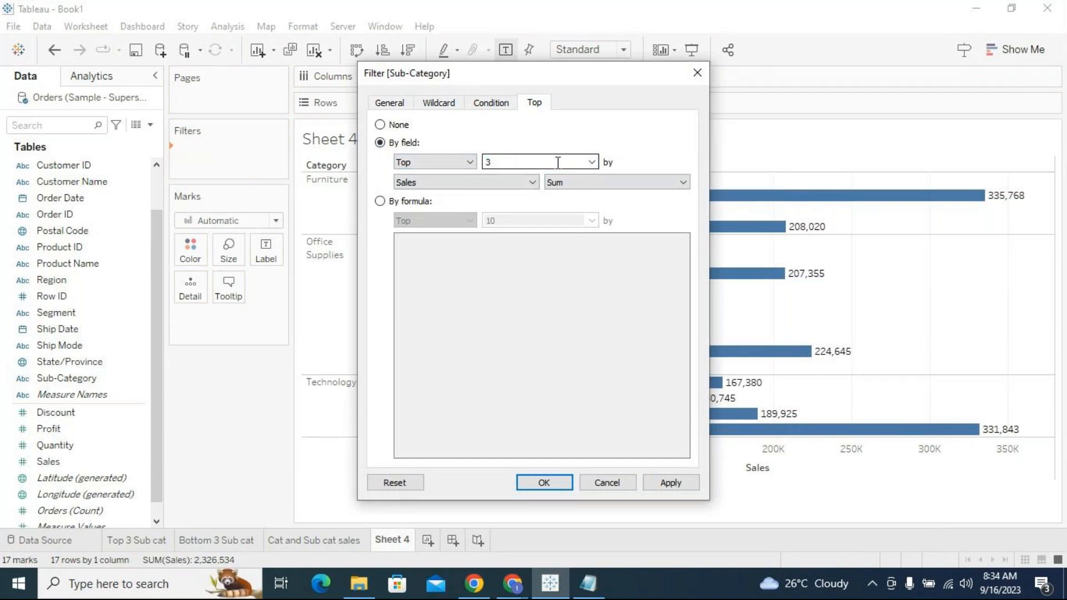
Create a new parameter for the filter's top count and name it "Top N Para".
click(593, 165)
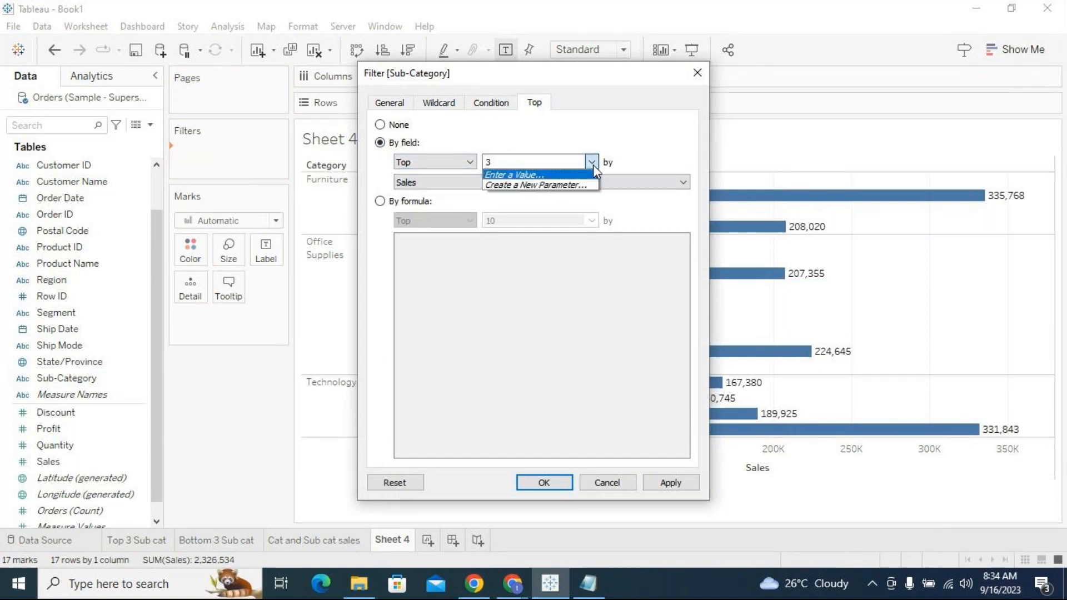
click(563, 185)
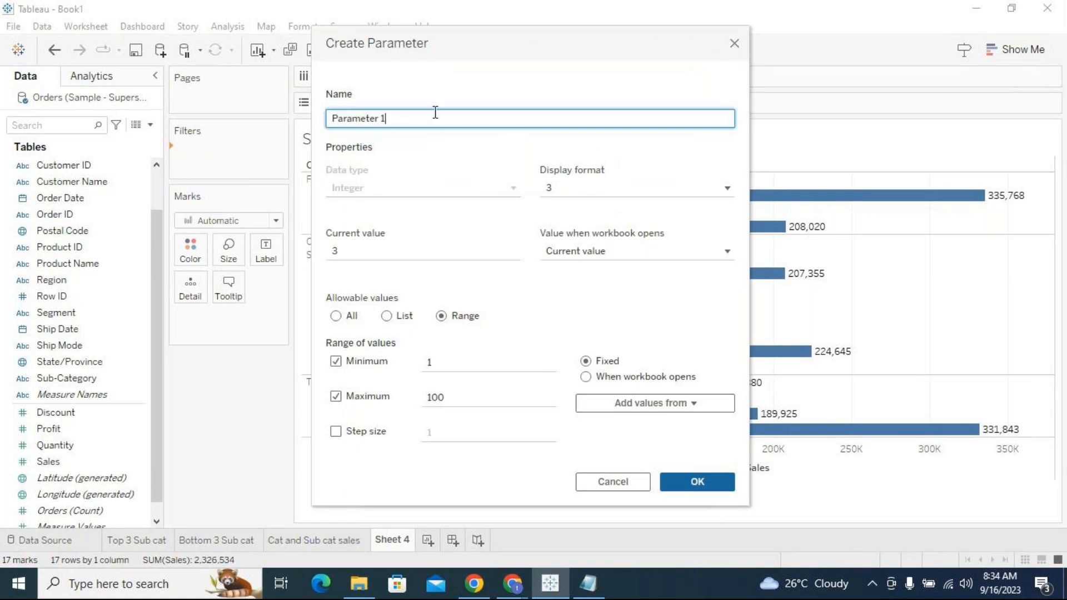
drag(432, 116, 340, 102)
text(Top N Para)
click(454, 228)
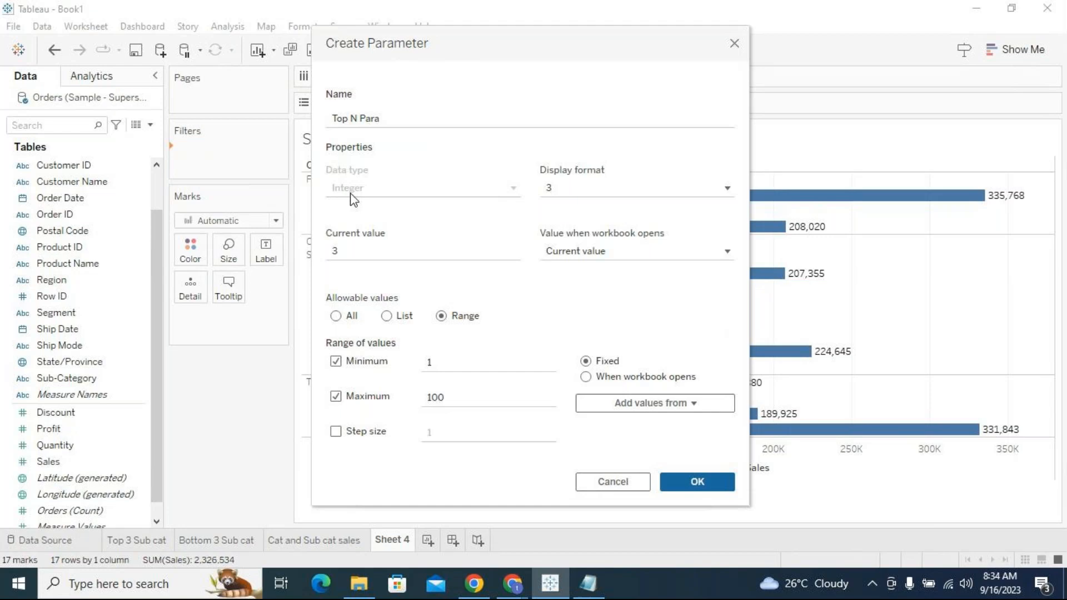
drag(421, 42, 374, 205)
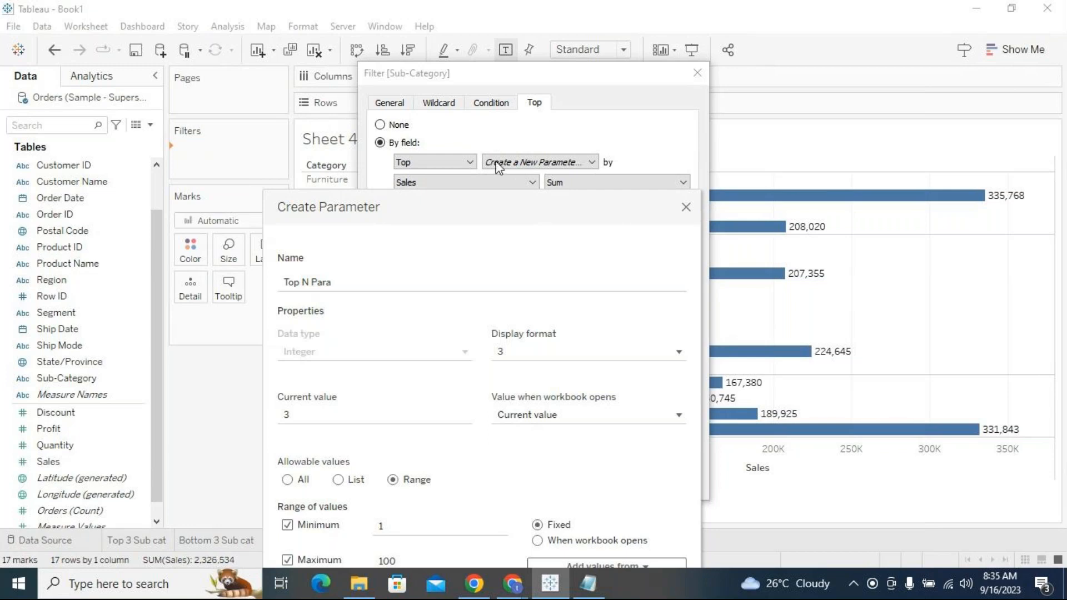
drag(482, 199, 525, 62)
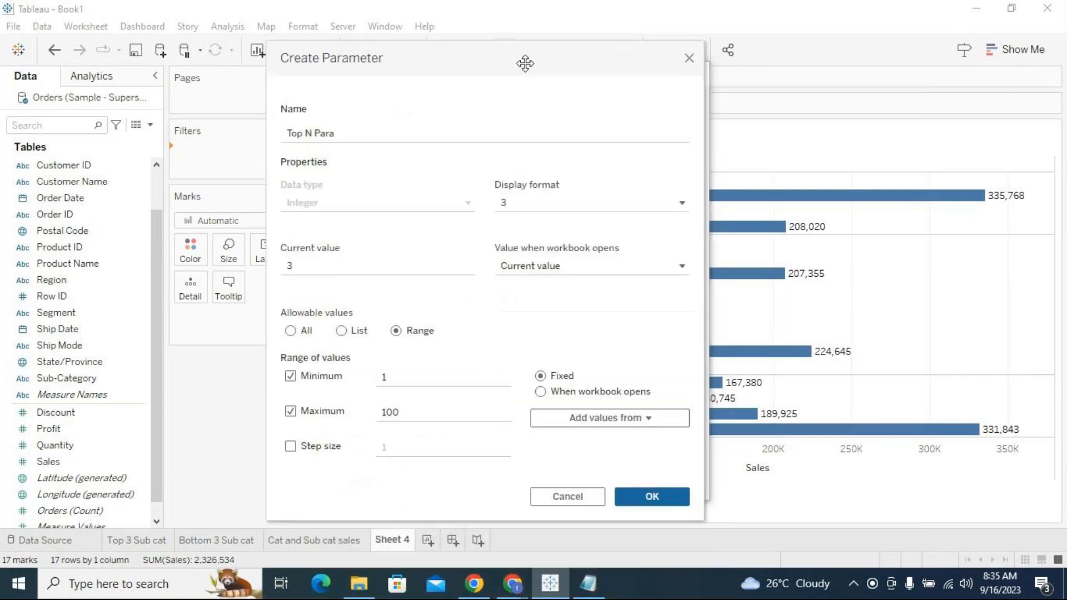
Allow all values for the Top N Para parameter with a current value of 1, and create it.
click(602, 208)
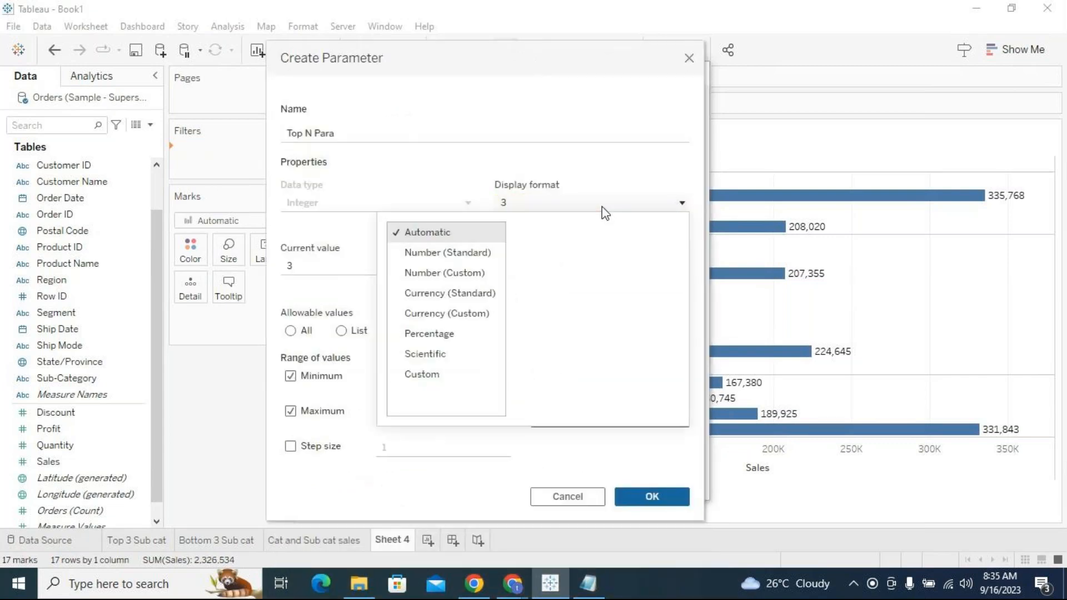
click(606, 213)
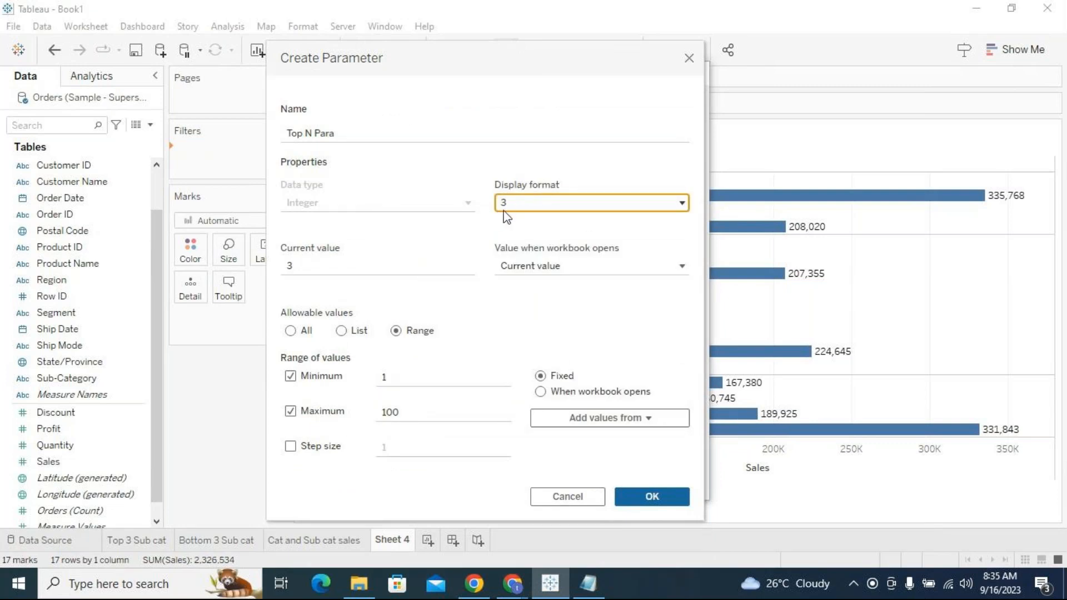
click(482, 304)
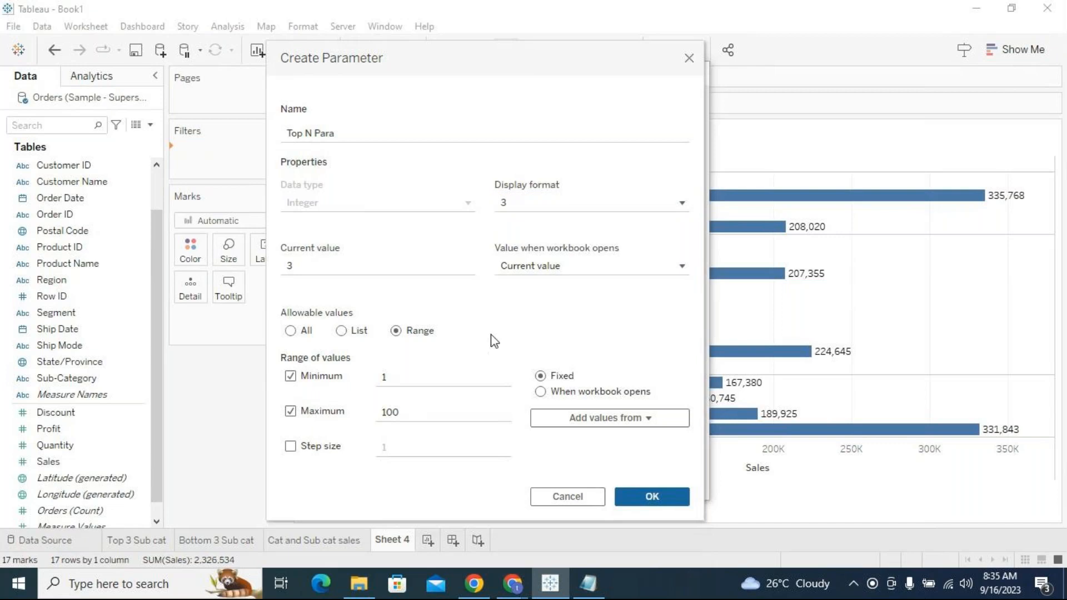
click(291, 330)
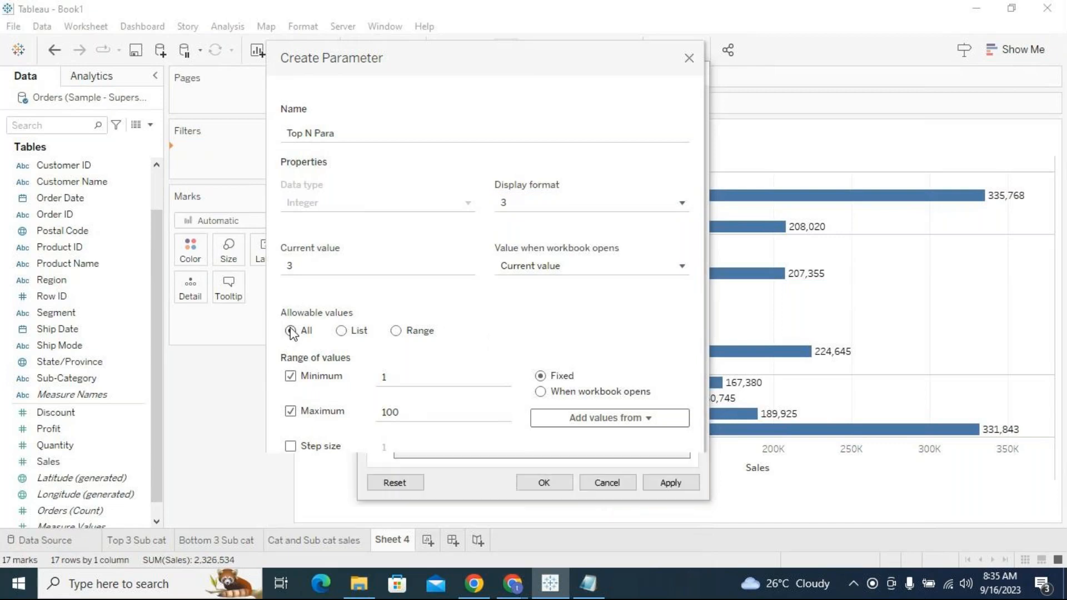
click(324, 267)
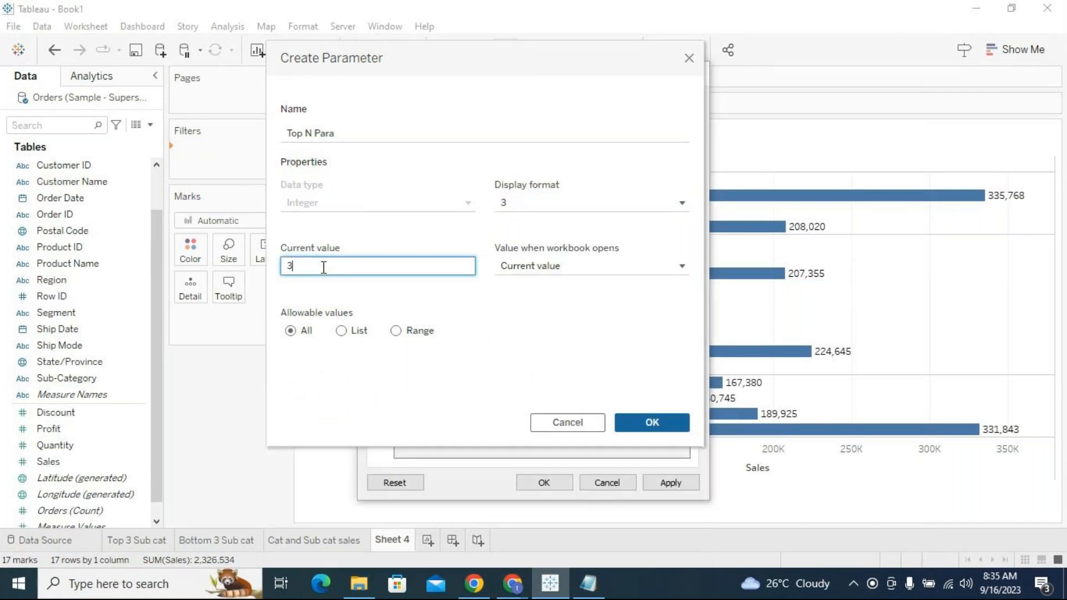
click(365, 303)
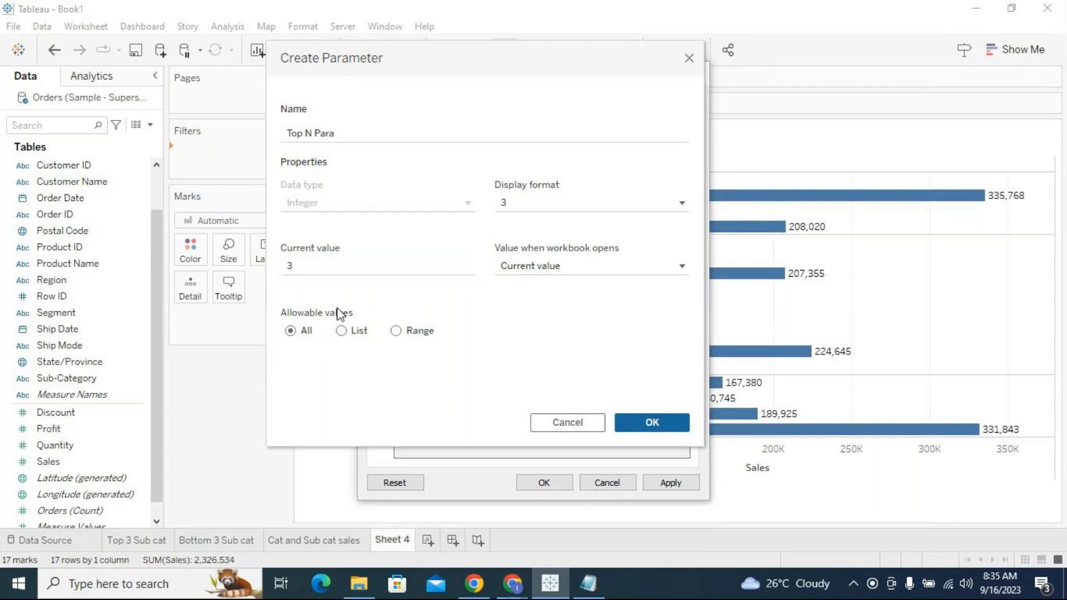
click(341, 331)
click(396, 331)
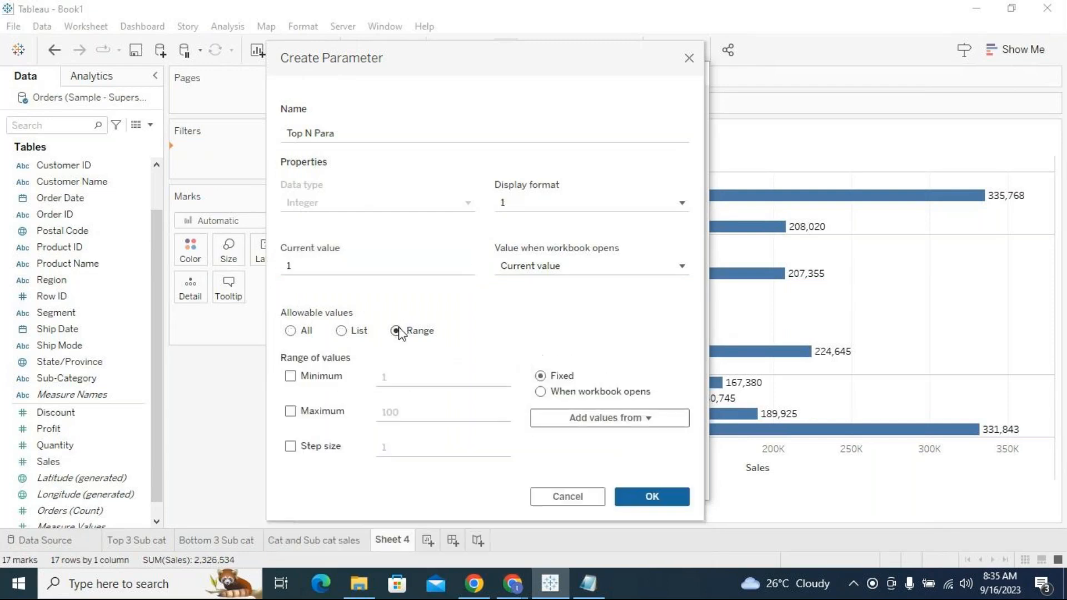
click(291, 331)
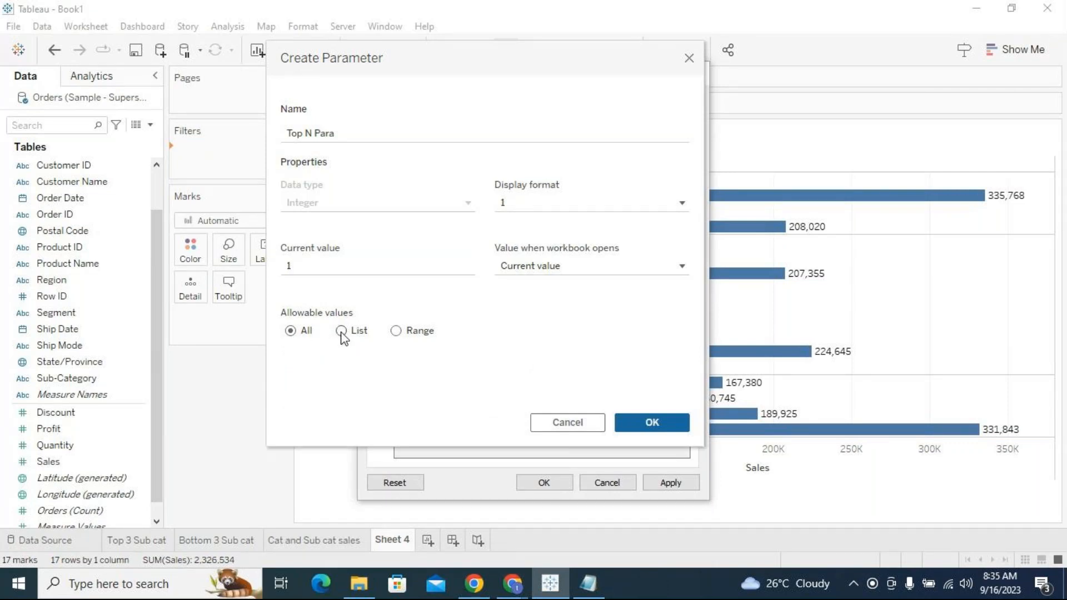
click(650, 423)
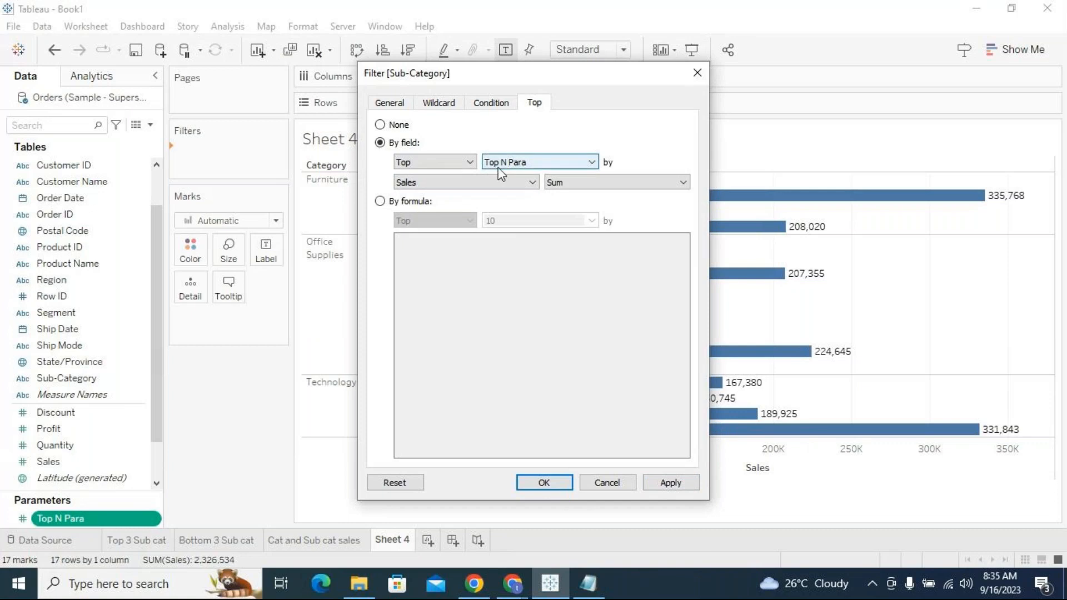
Apply Top N Para as the top count of the Sub-Category filter by sum of Sales.
click(516, 164)
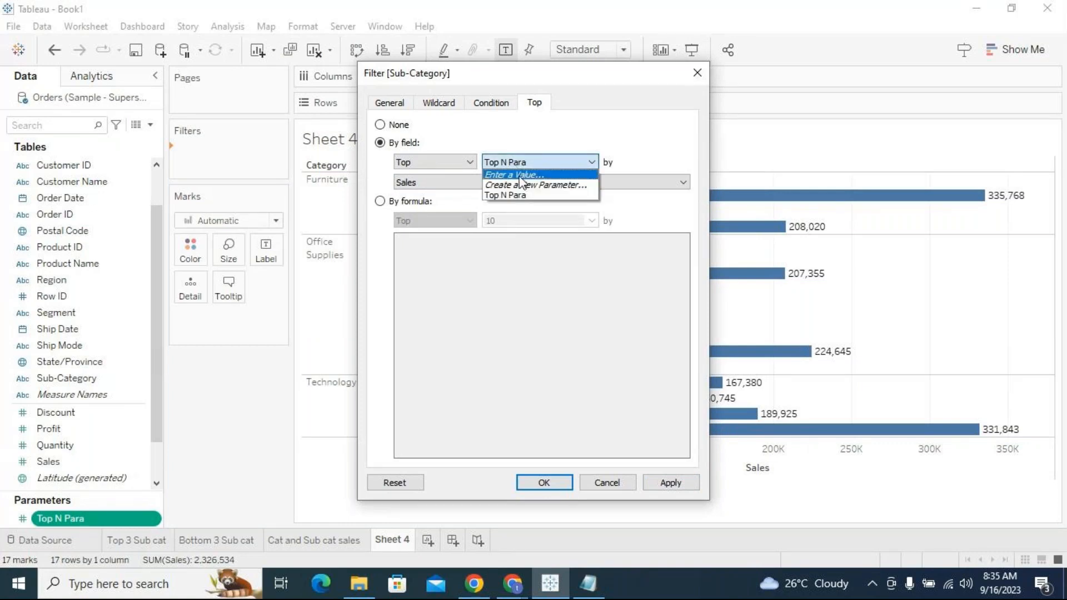
click(525, 197)
click(669, 483)
click(544, 484)
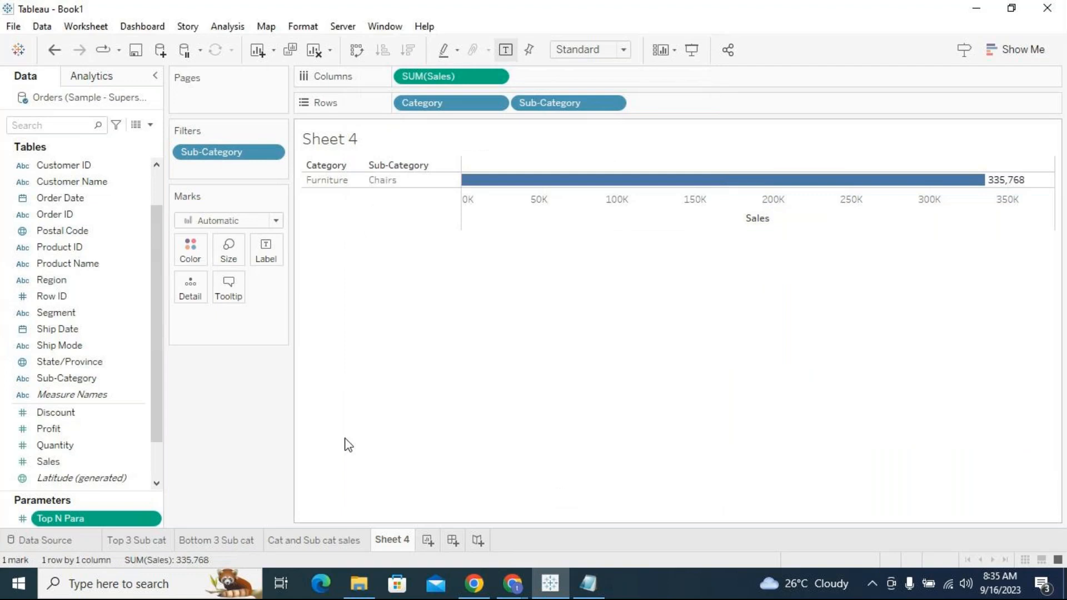
Enlarge the Parameters area and show the Top N Para parameter control on Sheet 4.
drag(153, 410, 154, 448)
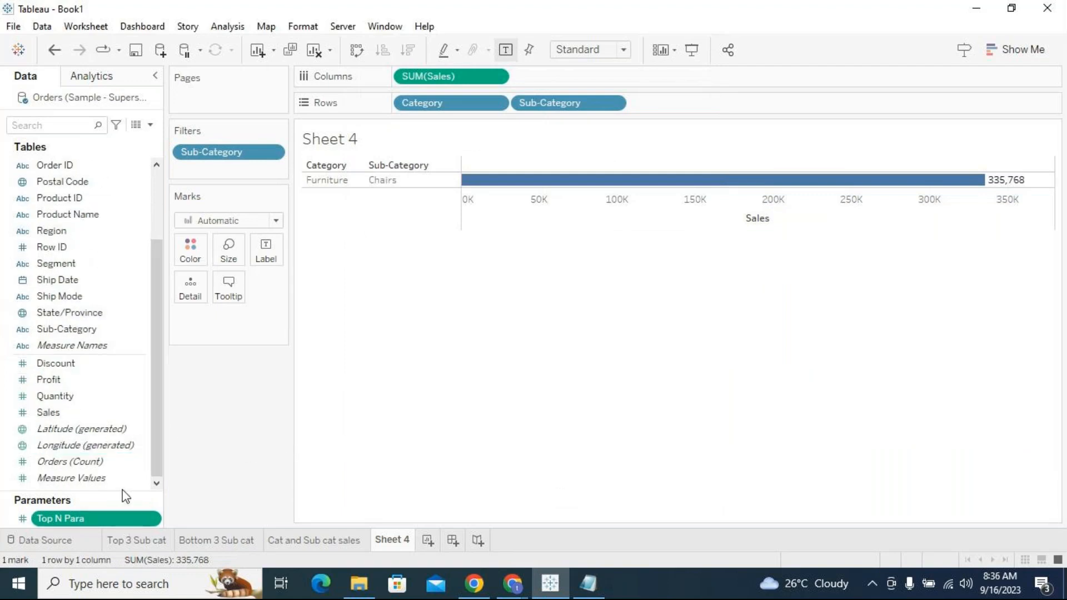
drag(119, 493, 133, 434)
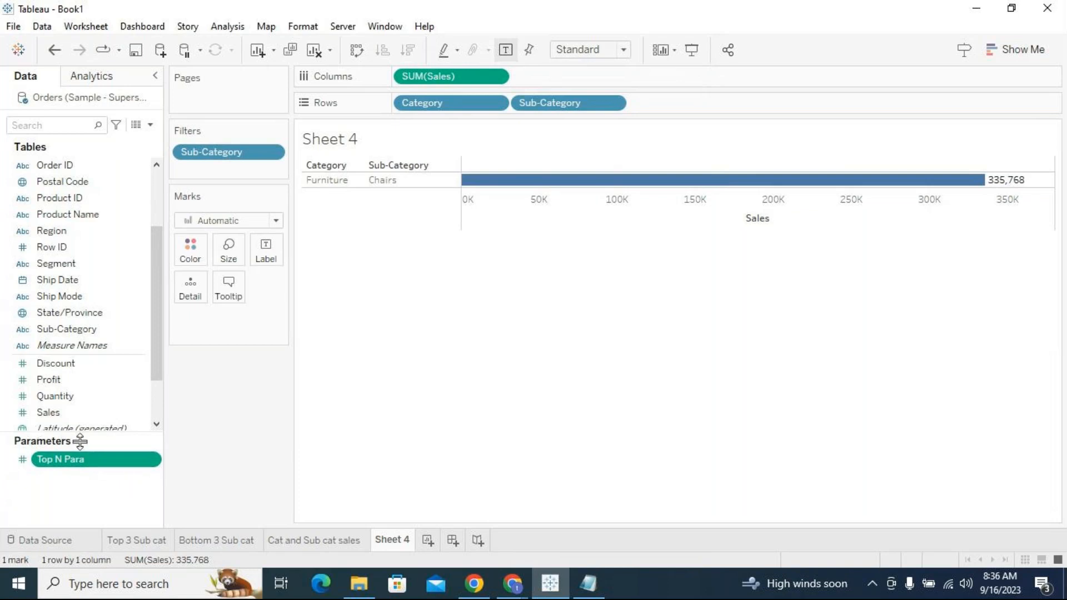
click(158, 462)
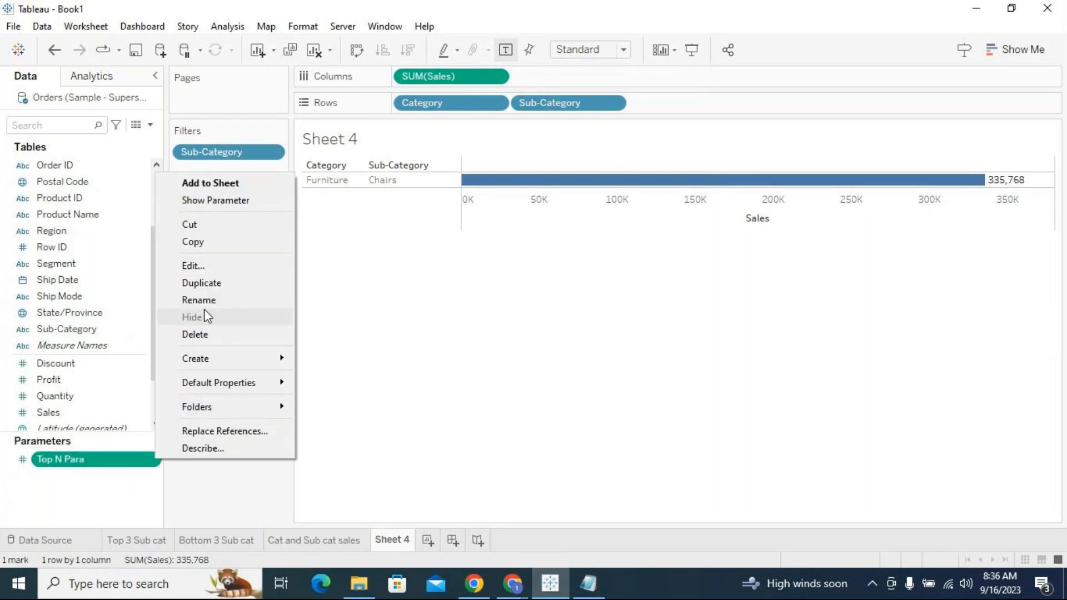
click(225, 201)
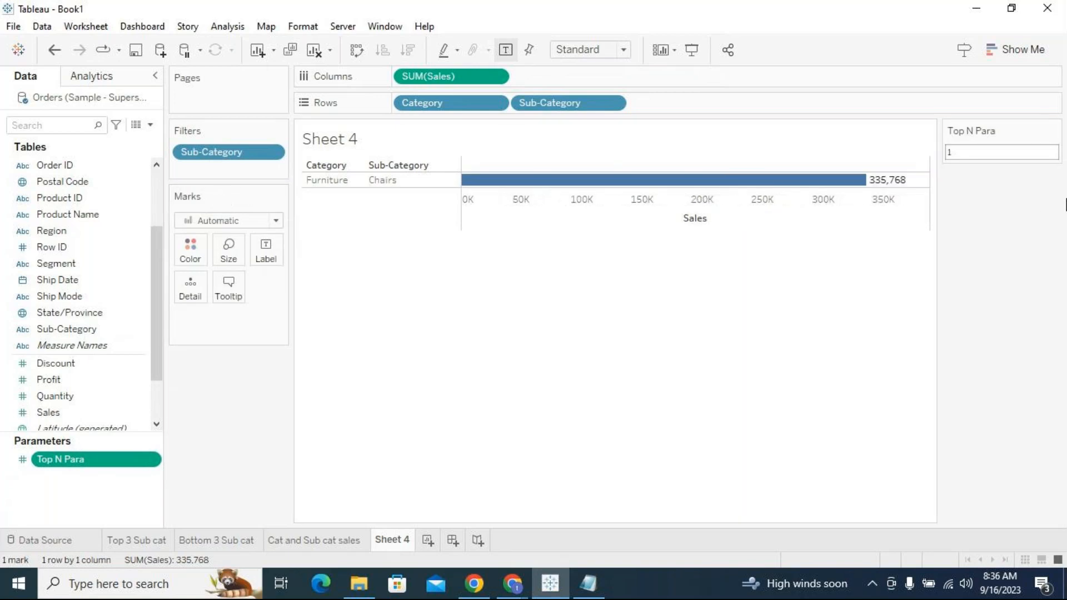
Test the Top N Para control on Sheet 4 with the values 2, 3 and 5.
click(979, 152)
key(BackSpace)
text(2)
key(Return)
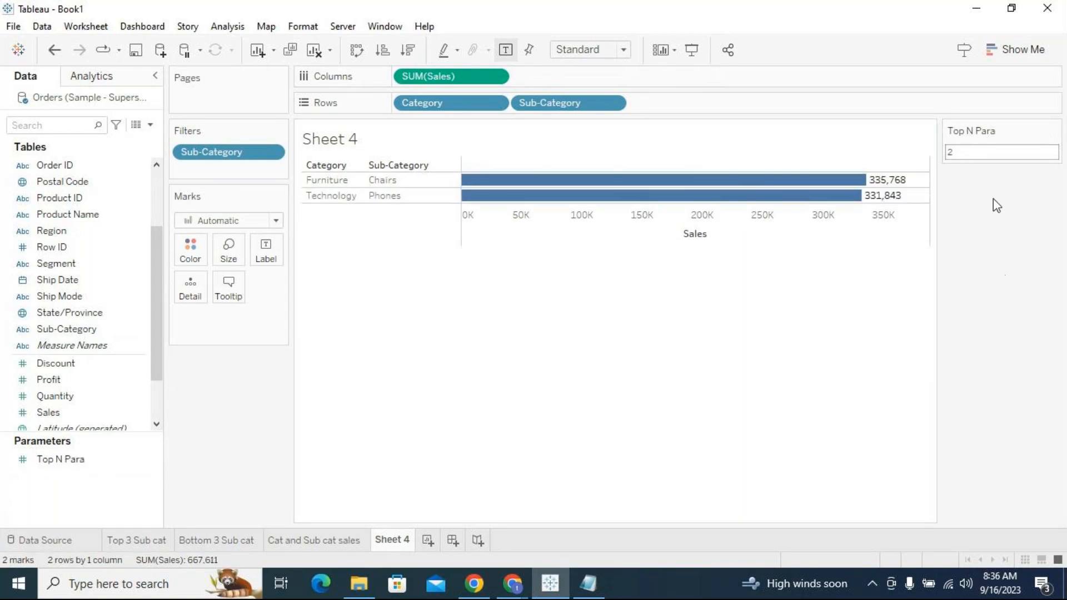
double_click(974, 154)
text(3)
key(Return)
double_click(974, 154)
text(4)
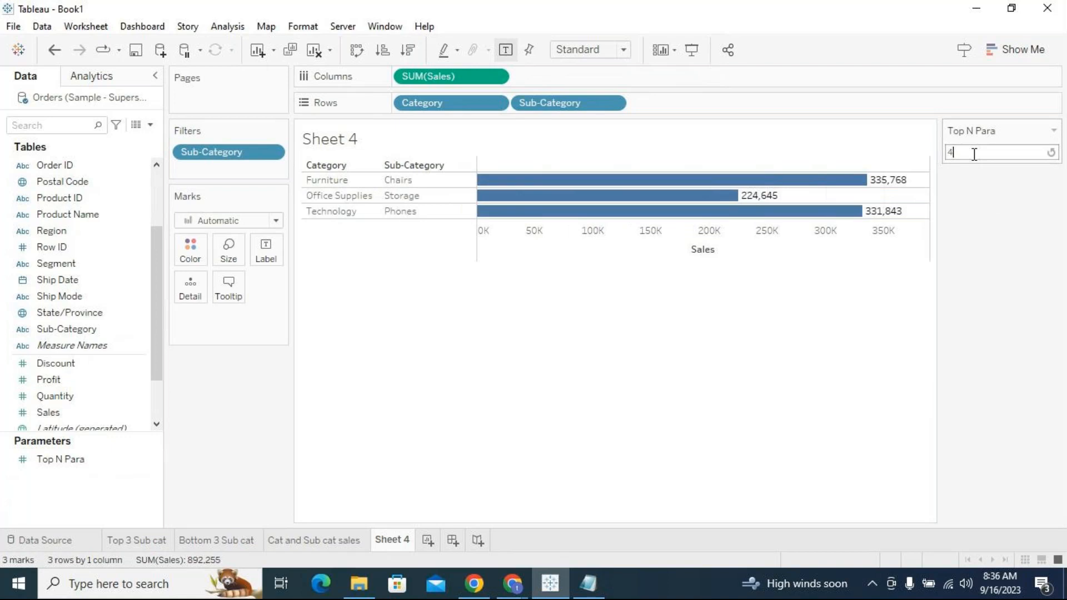
text(5)
key(BackSpace)
key(BackSpace)
text(5)
key(Return)
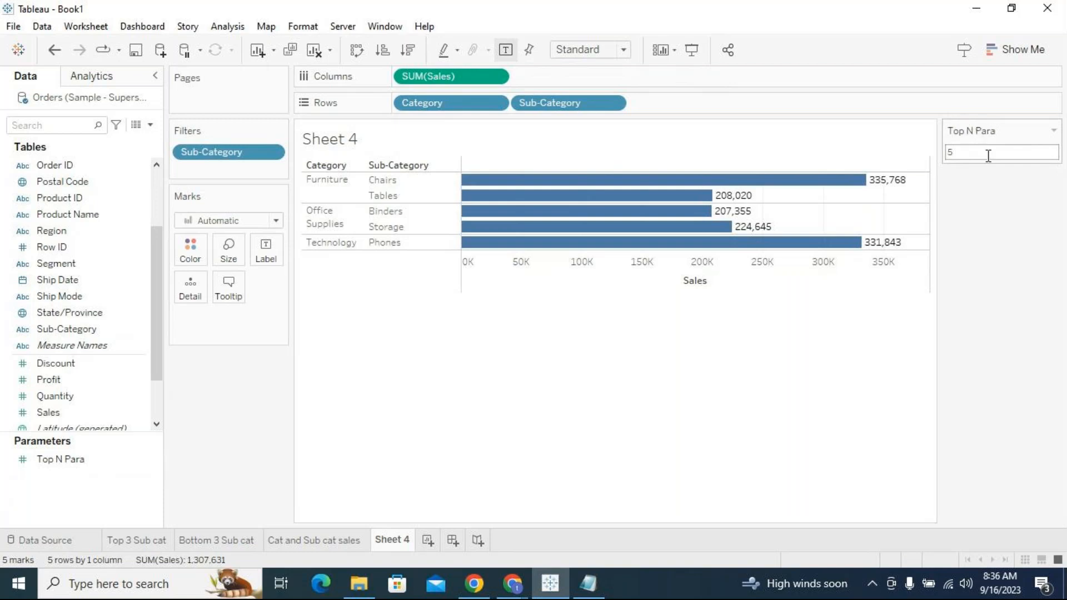
Compare the Category quick filter options on Cat and Sub cat sales with Sheet 4 and its list of available fields.
click(328, 537)
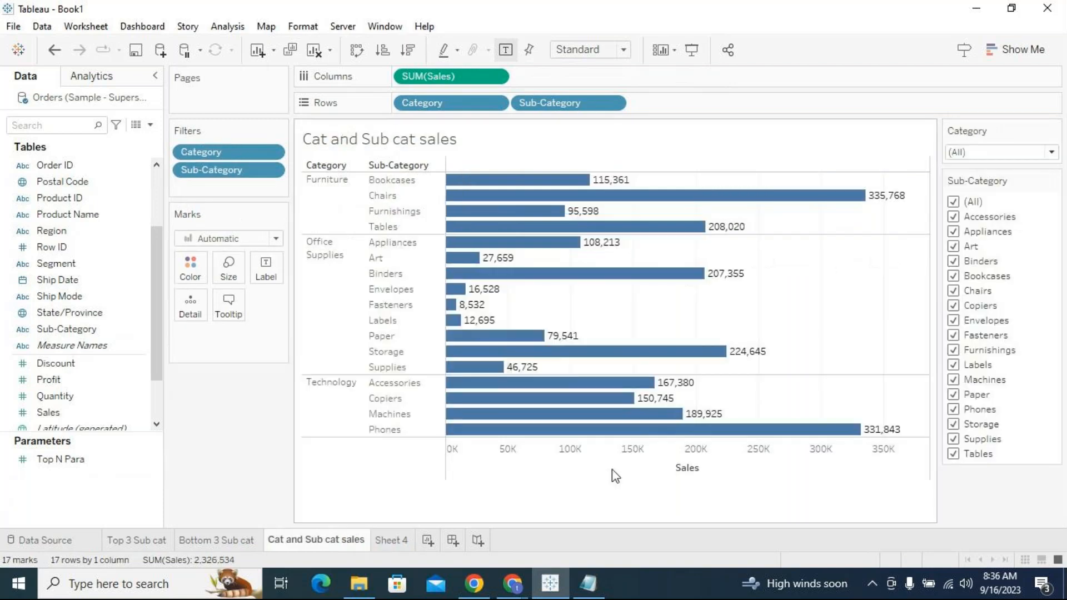
click(994, 152)
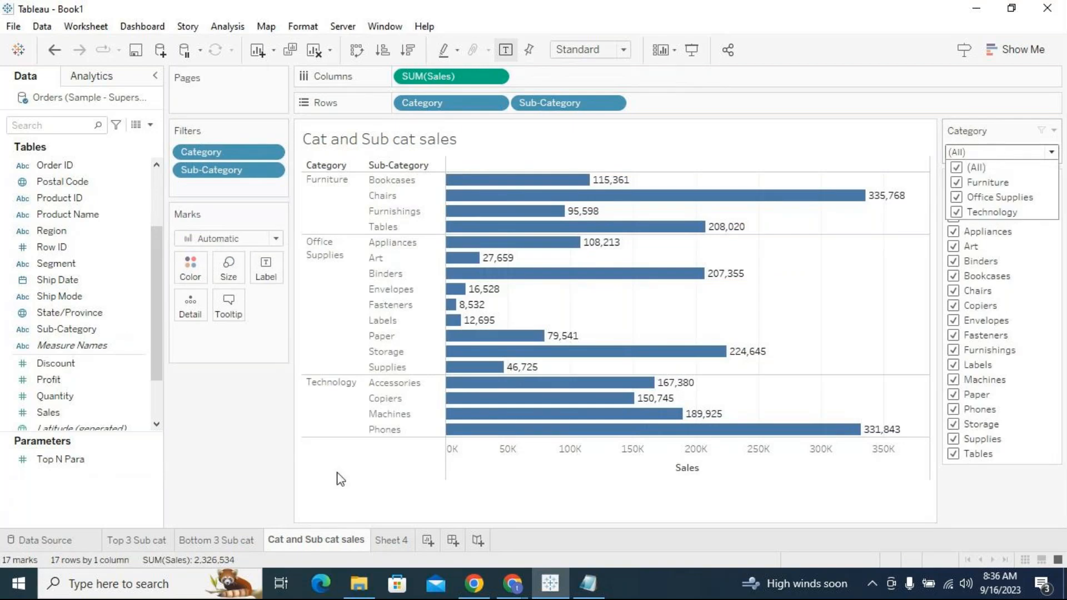
click(392, 542)
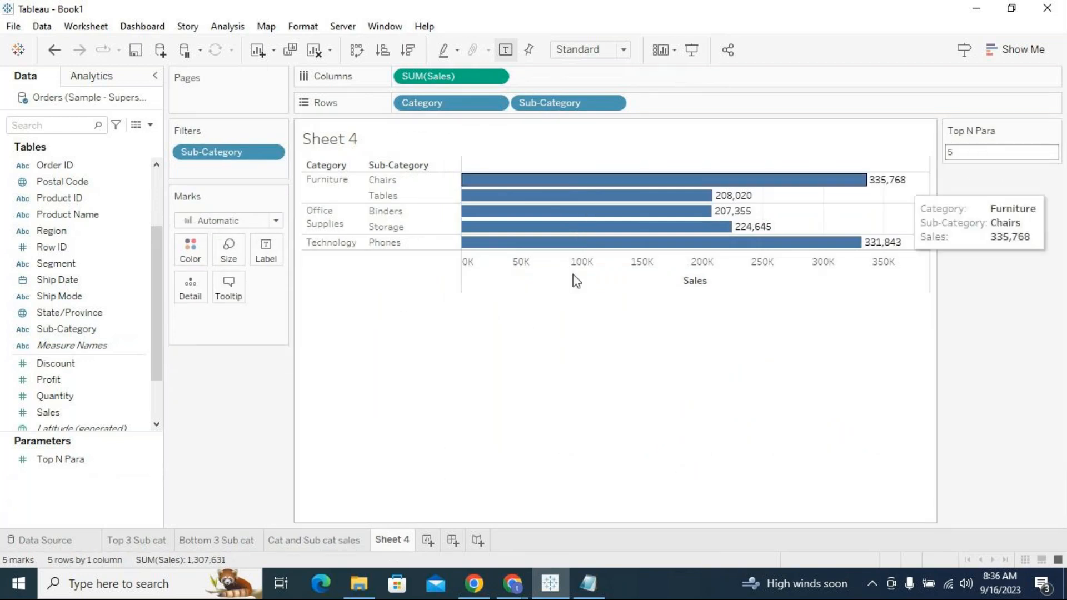
drag(156, 316, 151, 222)
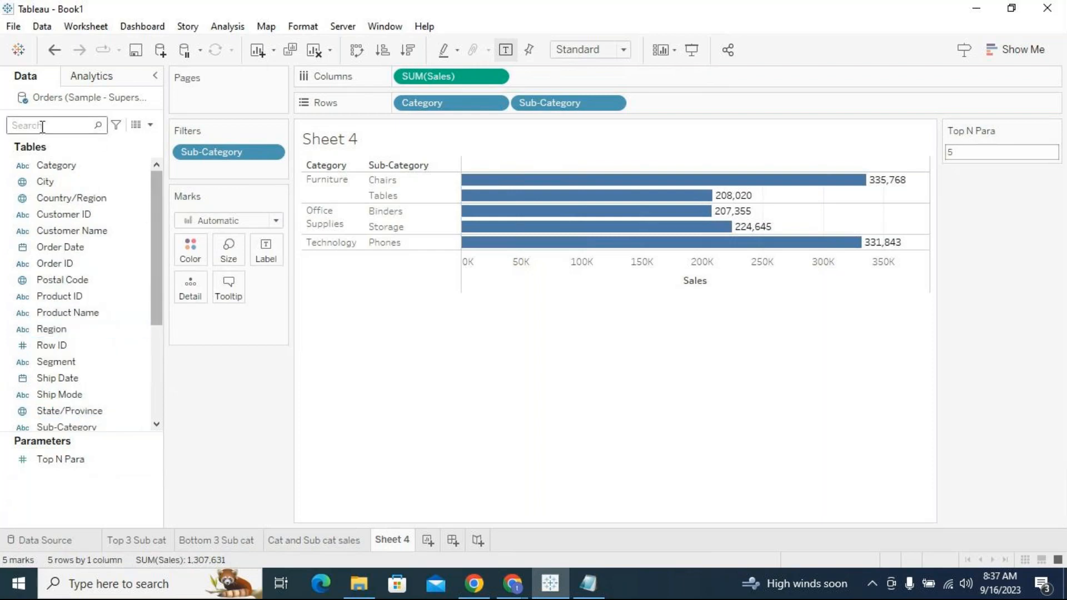
drag(157, 203, 157, 318)
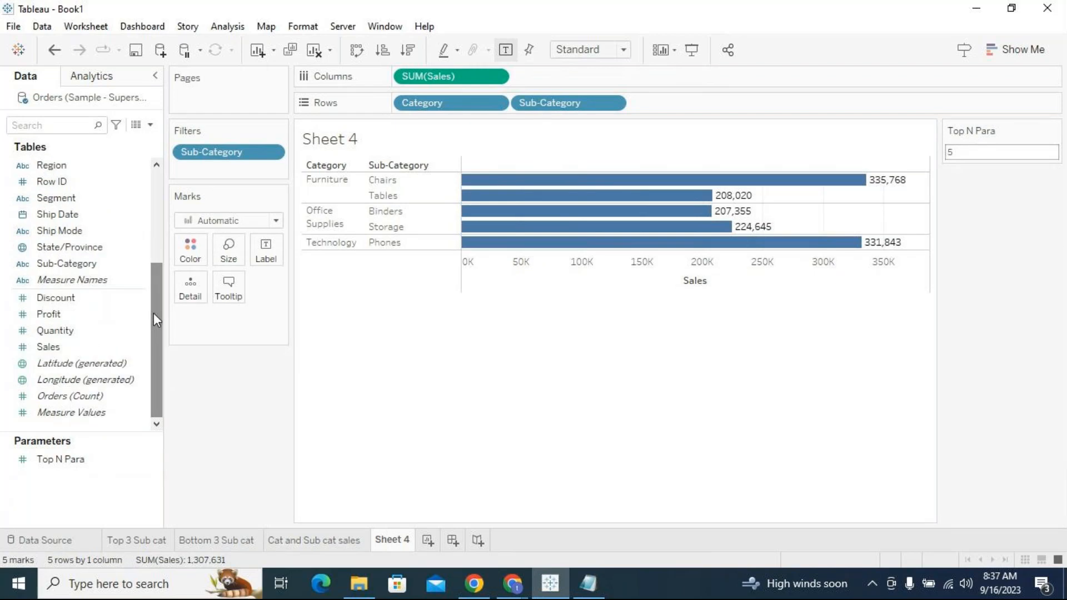
Set the Top N Para value to 6, and then to 7.
click(977, 150)
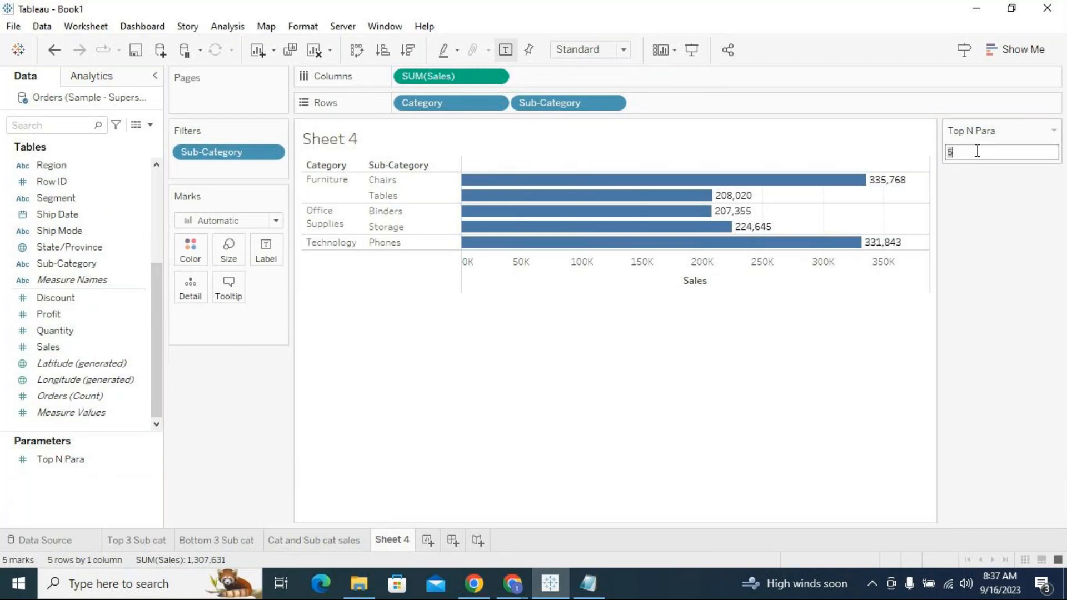
text(6)
key(Return)
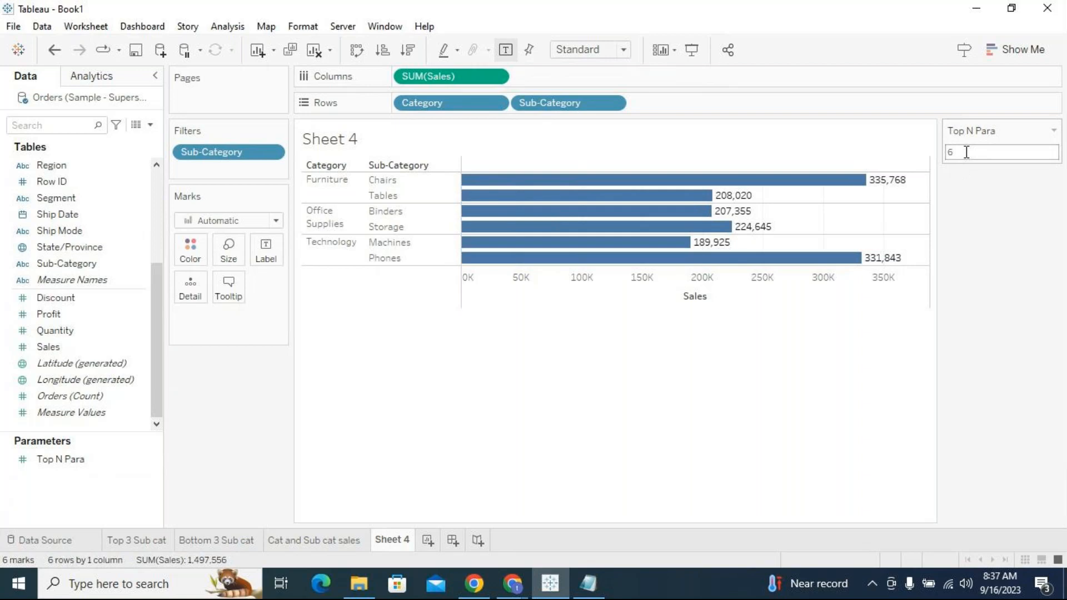
double_click(967, 153)
text(7)
key(Return)
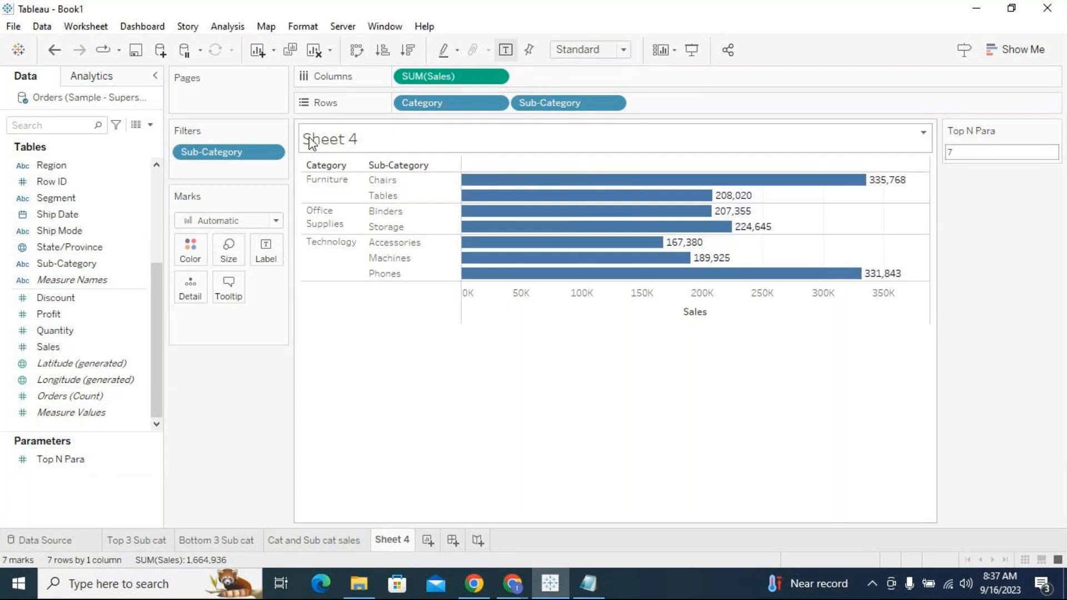
Review the top-by-field settings of the Sub-Category filter on Sheet 4 without changing them.
click(274, 157)
click(256, 171)
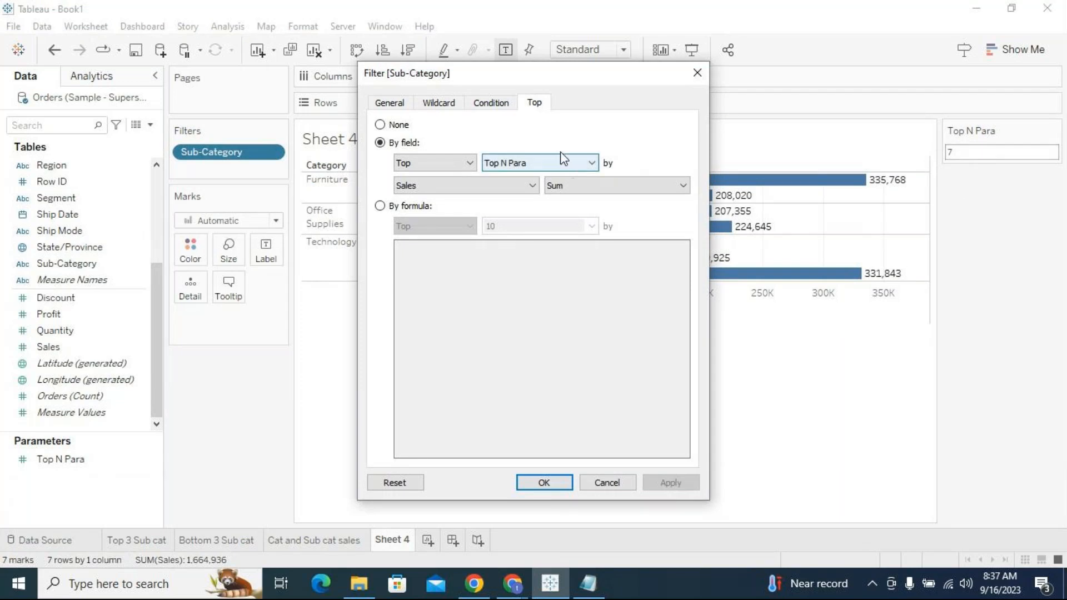
click(607, 483)
Switch to Notepad, add the heading "Parameters:" below the quick filter notes, and return to Tableau.
click(595, 573)
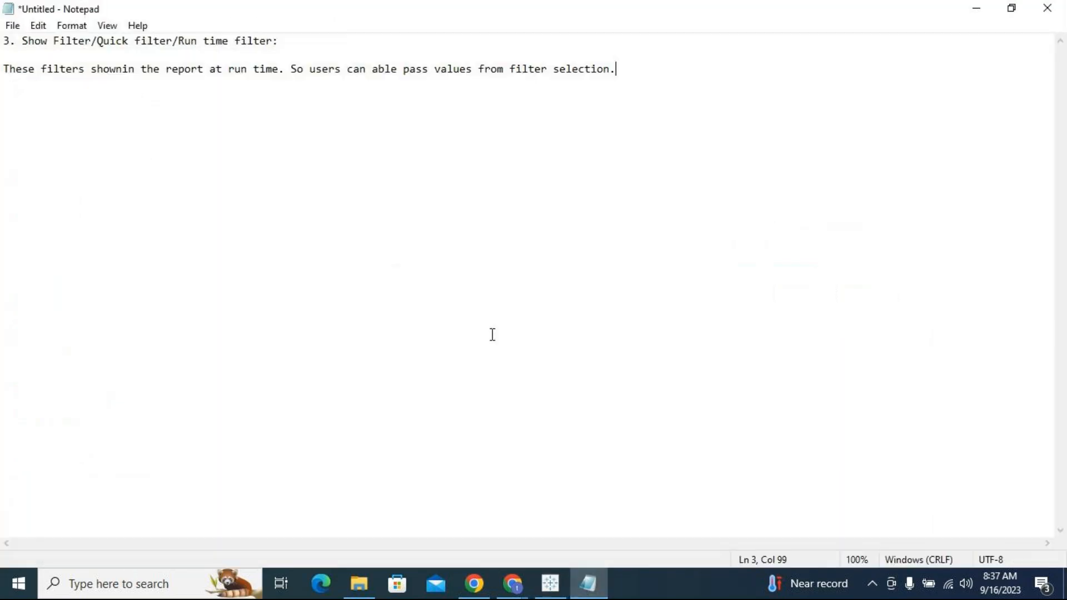
key(Return)
key(Return)
text(Parameters:)
key(Return)
key(Return)
click(978, 10)
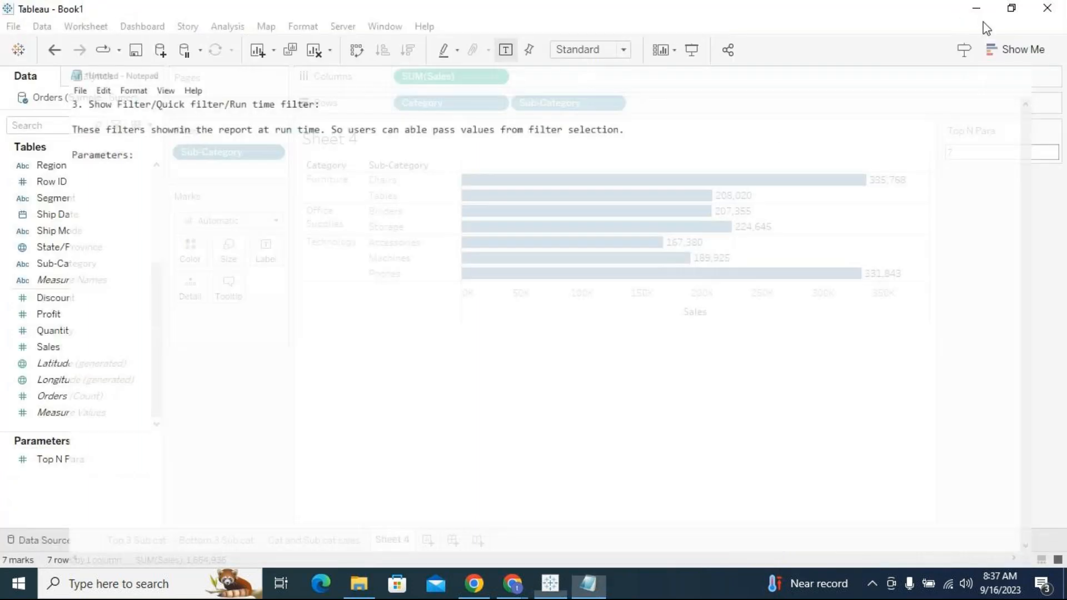
Rename the Sheet 4 worksheet as "Top Sub Cat sales".
double_click(394, 541)
text(Top)
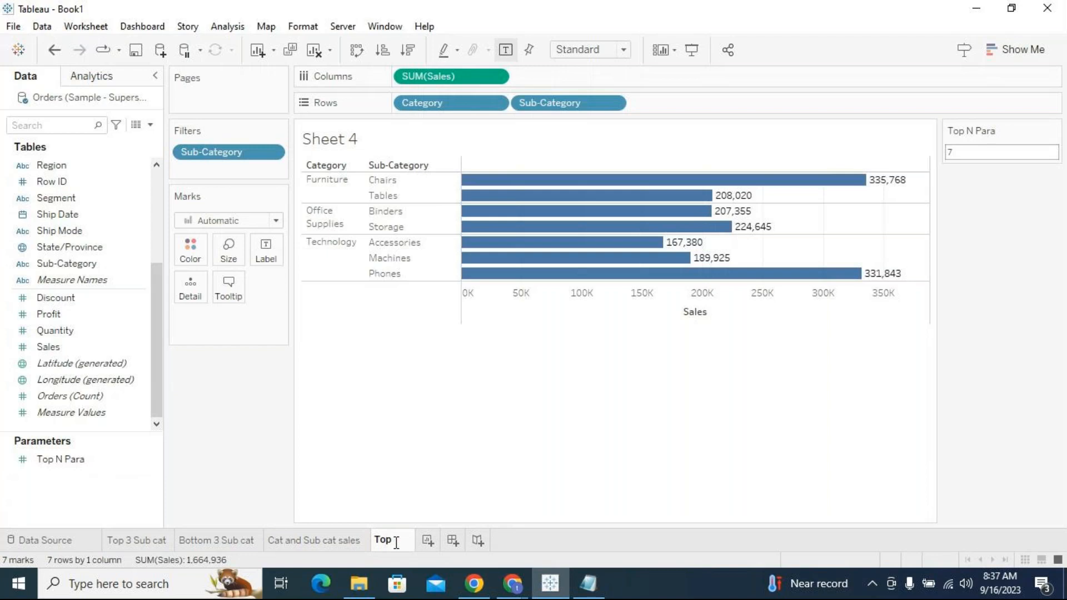
text( Sub Ca)
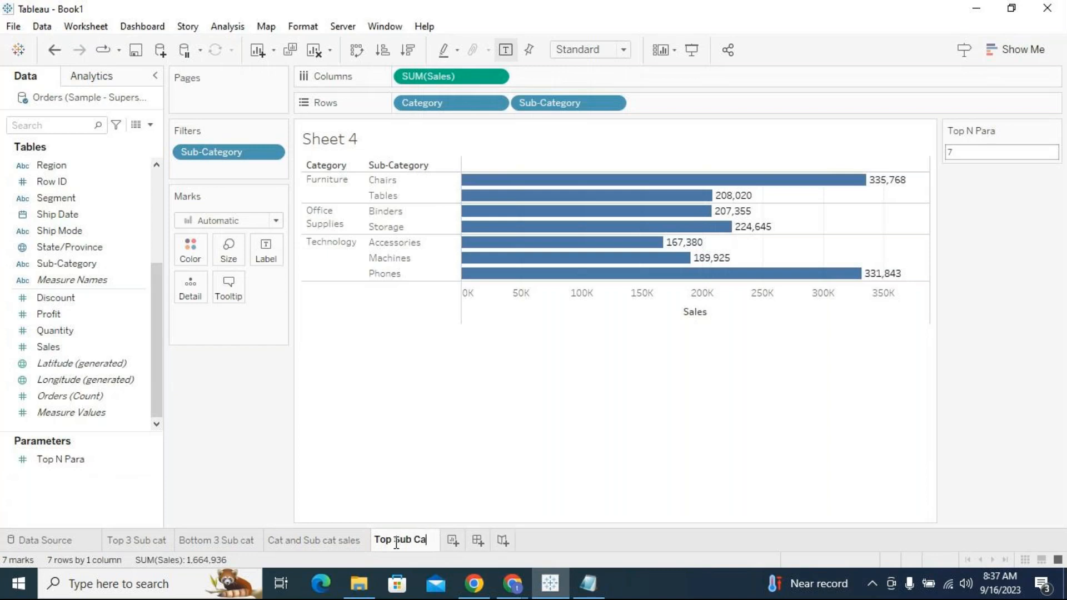
text(t )
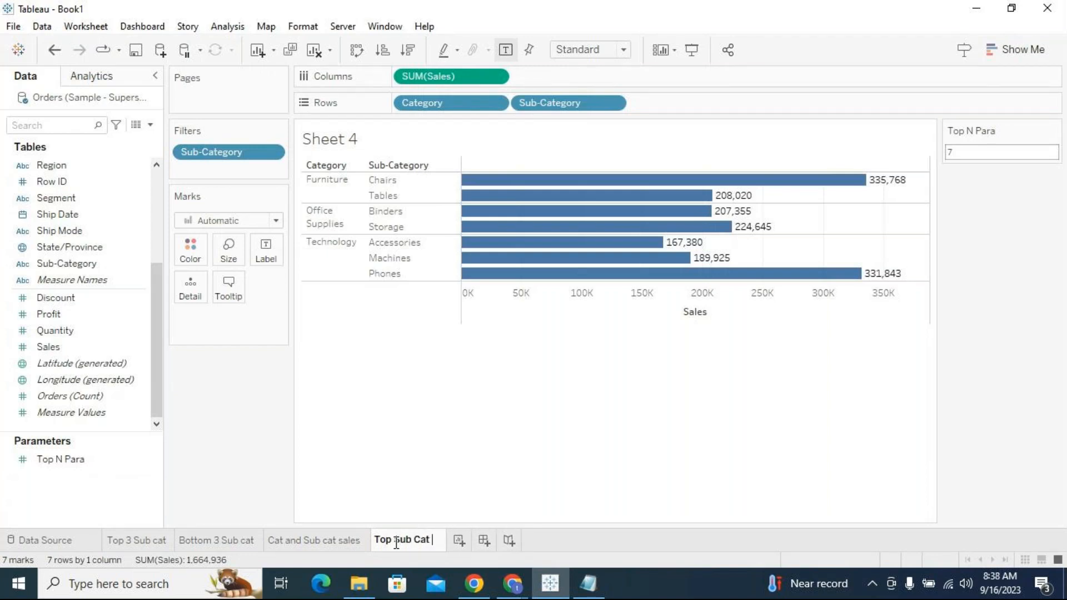
text(sales)
key(Return)
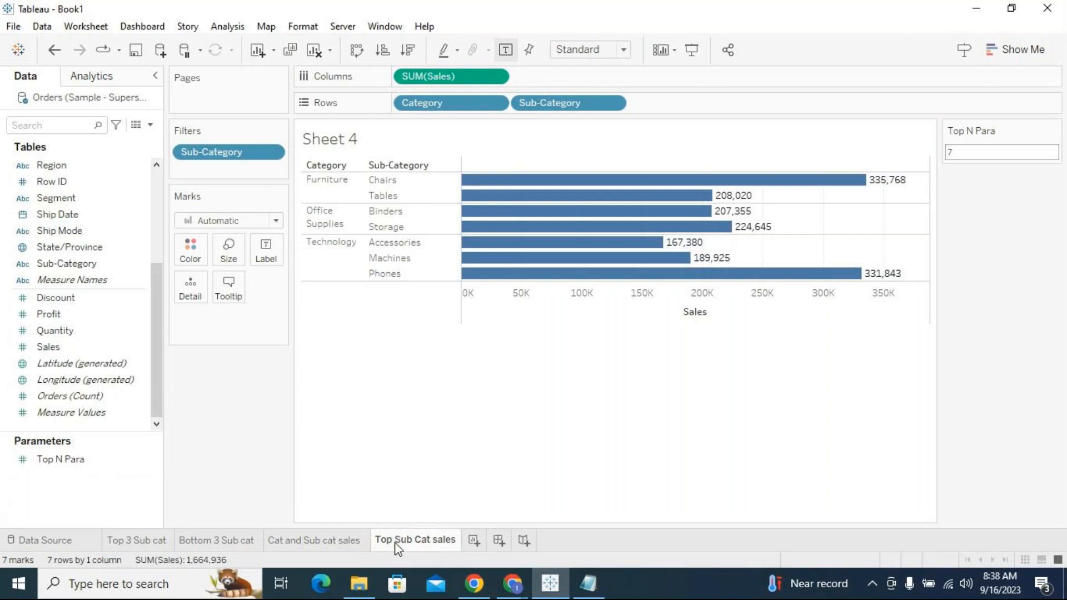
Add a new worksheet and place Category and Sub-Category on its rows.
click(474, 540)
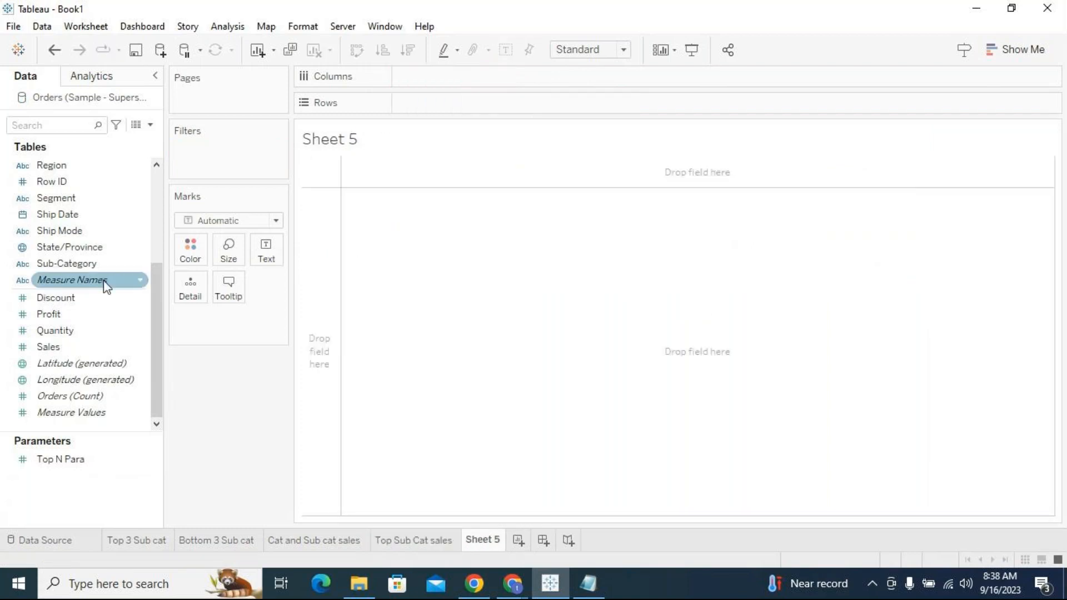
scroll(81, 174, up, 5)
drag(56, 165, 431, 106)
drag(83, 427, 595, 100)
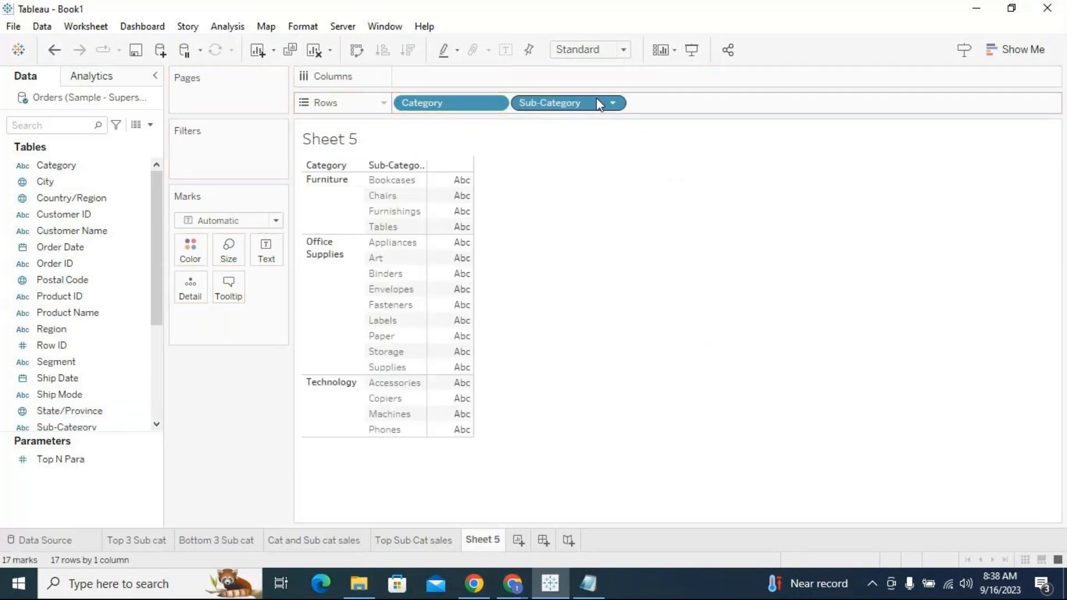
Place Sales on the columns of Sheet 5 and show the mark labels on the bars.
scroll(84, 333, down, 3)
click(106, 348)
drag(106, 349, 656, 78)
click(503, 47)
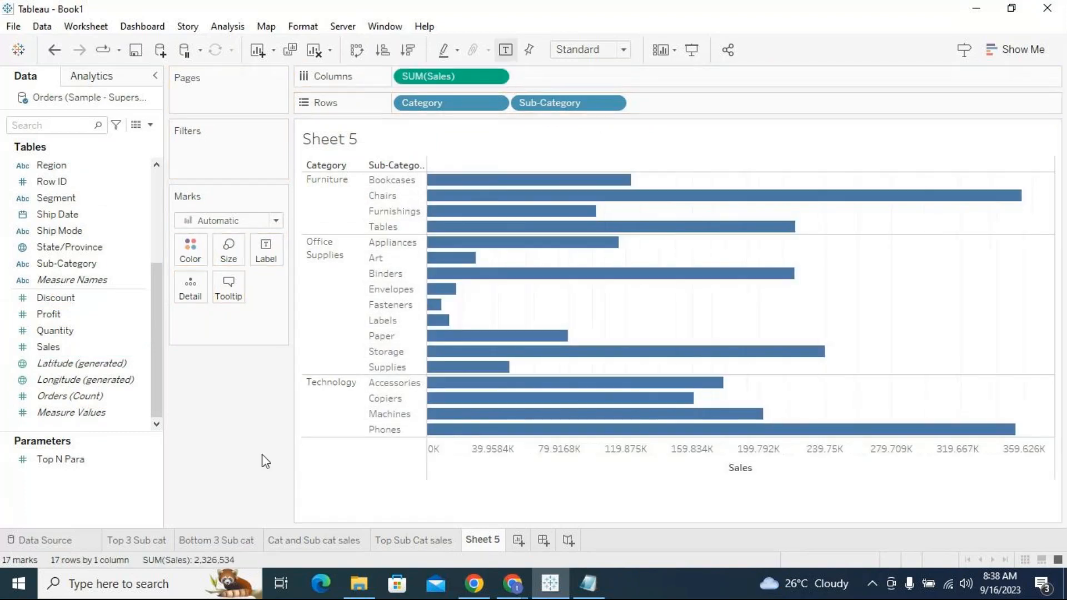
Start a Sub-Category filter on Sheet 5 limited by field to the bottom items by sum of Sales.
drag(84, 263, 188, 164)
click(534, 133)
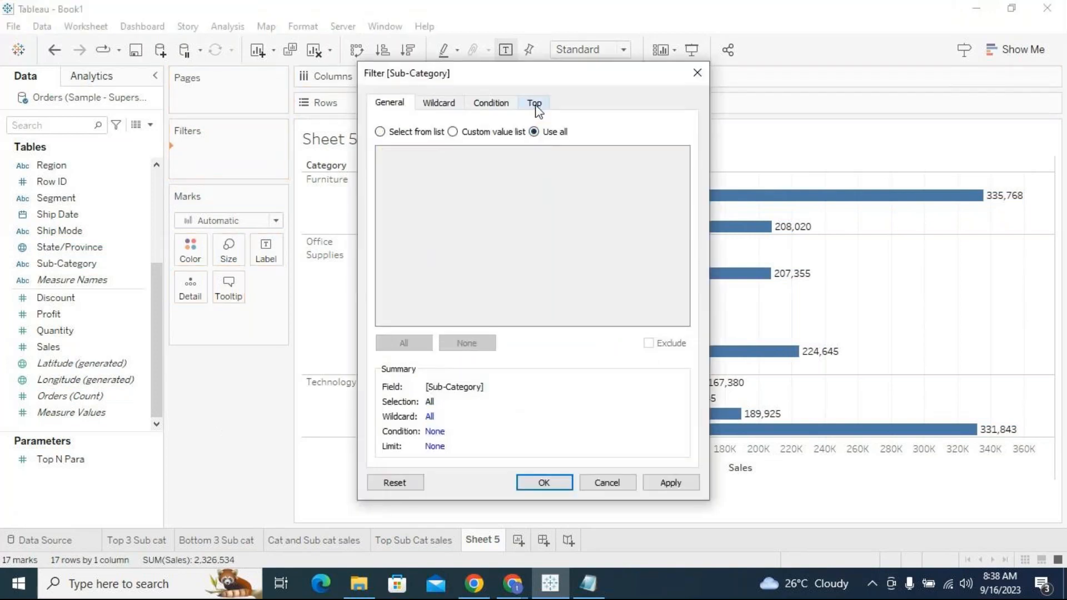
click(537, 107)
click(380, 143)
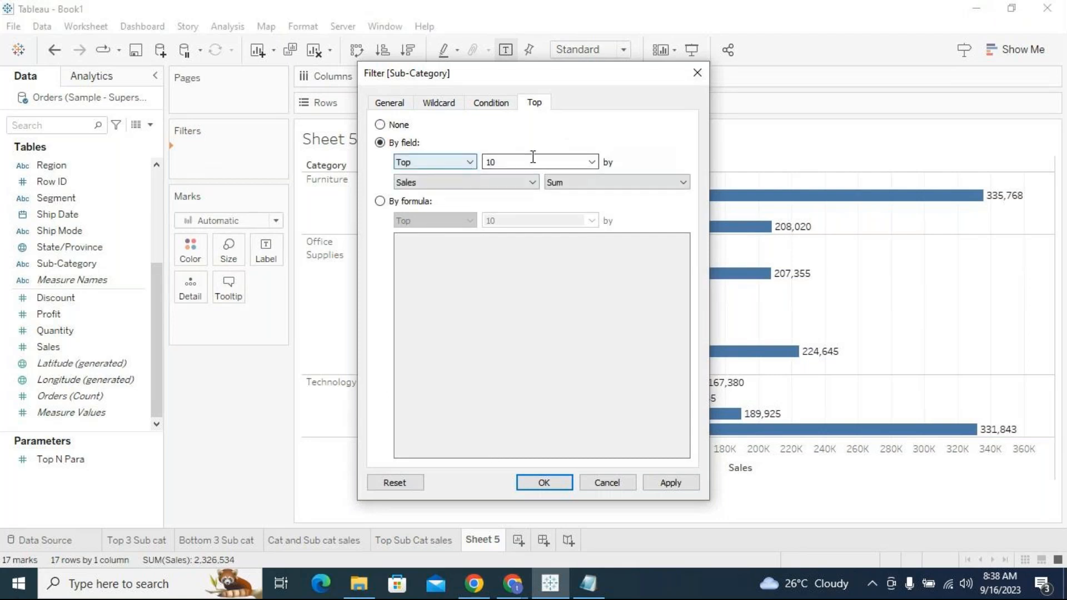
click(461, 165)
click(425, 183)
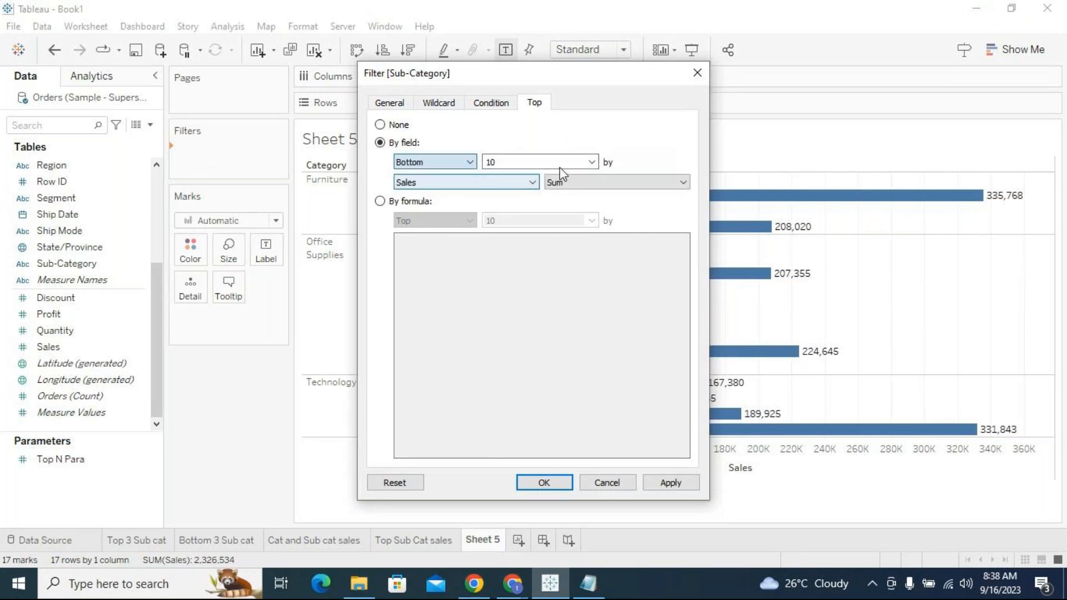
Use the Top N Para parameter as the number of bottom items and apply the Sub-Category filter.
click(592, 162)
click(538, 195)
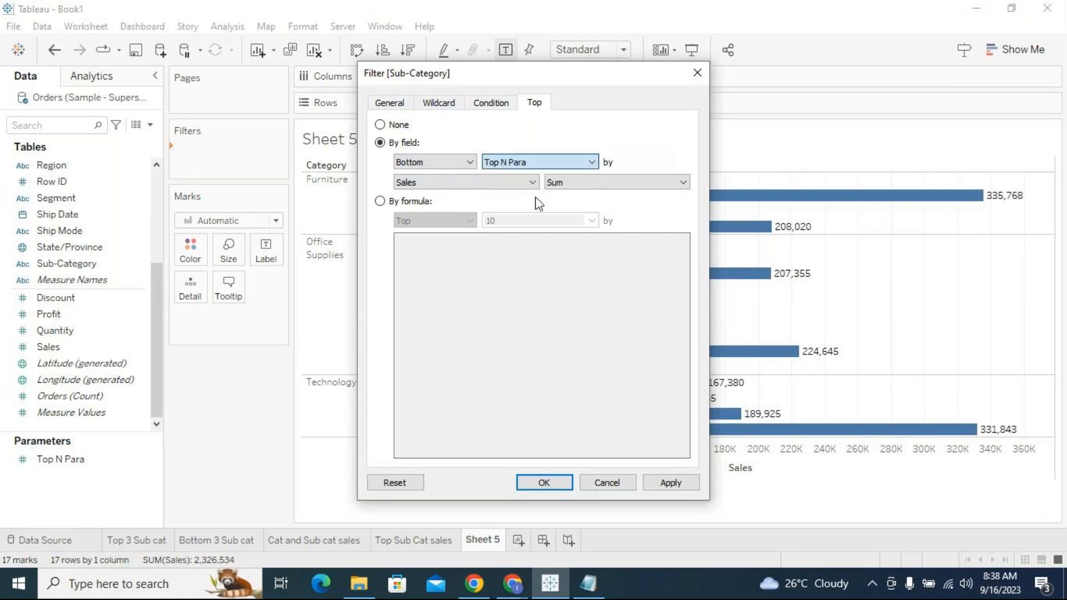
click(594, 162)
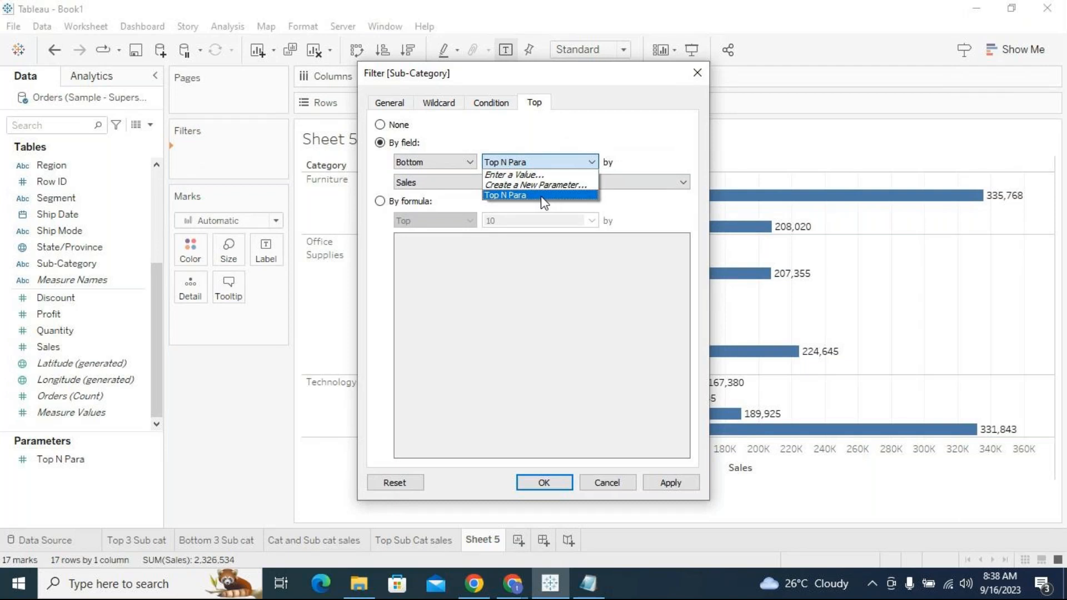
click(544, 195)
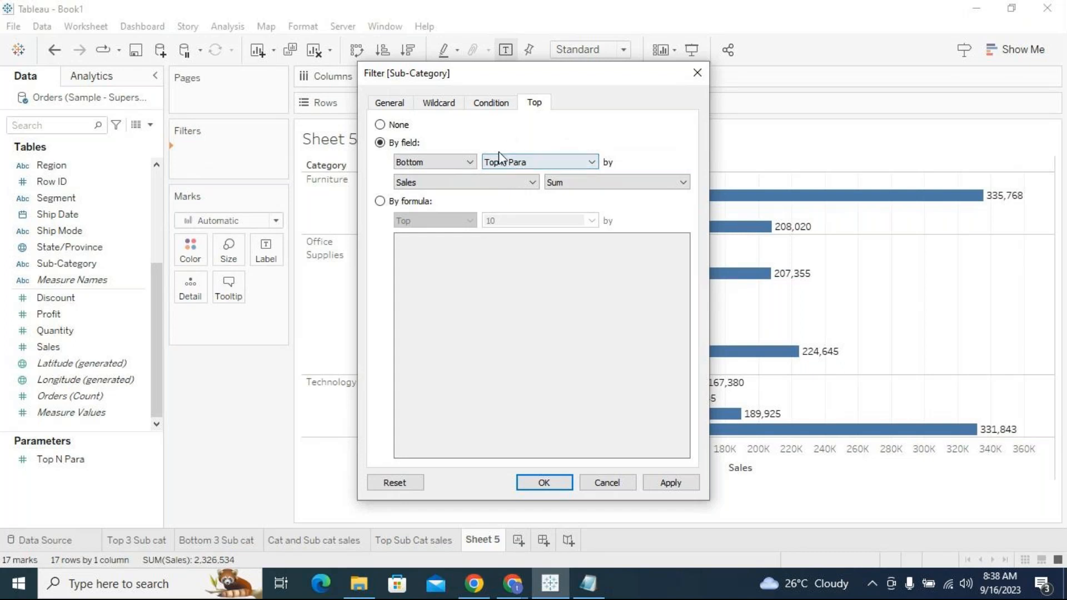
drag(538, 80, 677, 74)
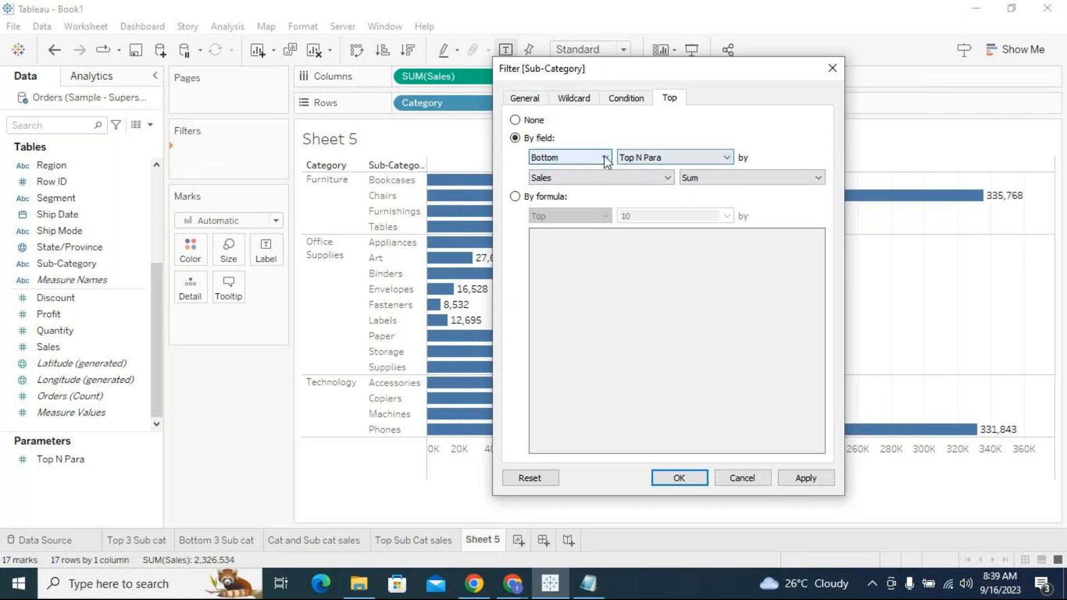
click(805, 478)
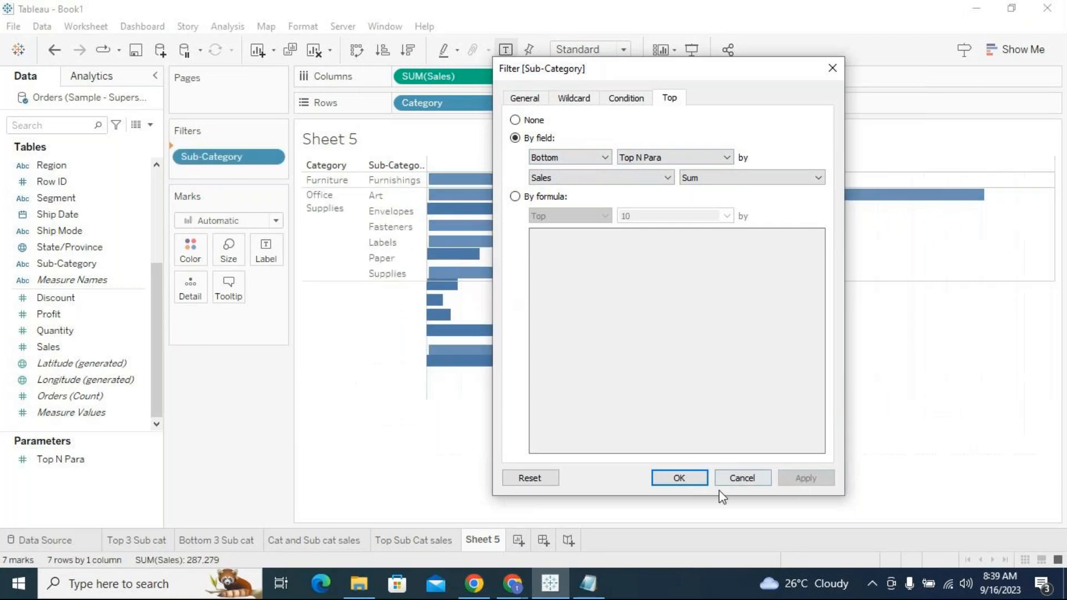
click(691, 479)
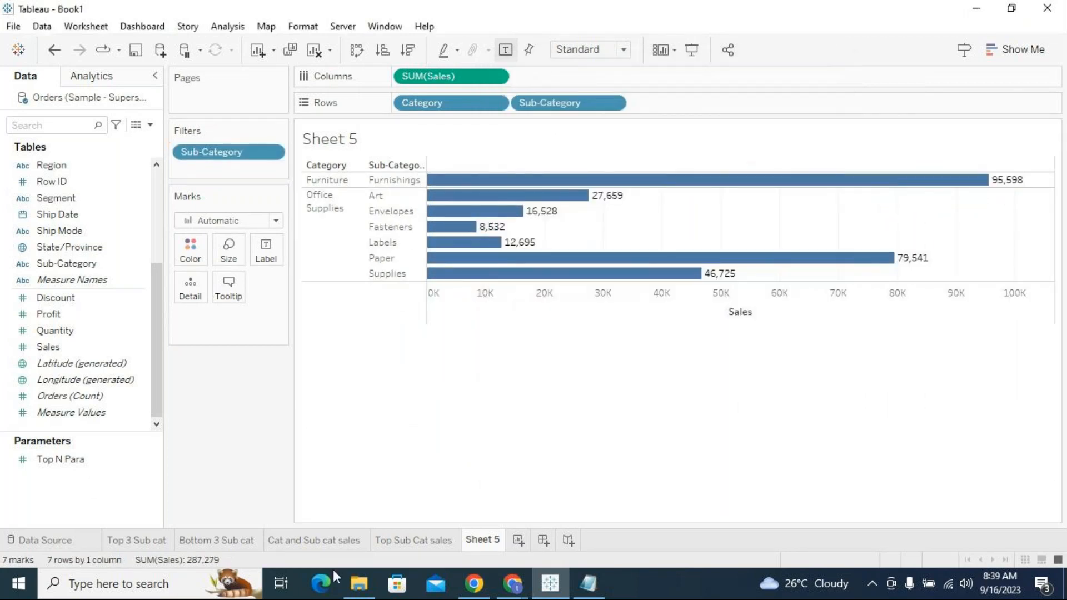
Compare the Top Sub Cat sales worksheet with Sheet 5, checking where the Top N Para parameter is available.
click(108, 465)
click(431, 540)
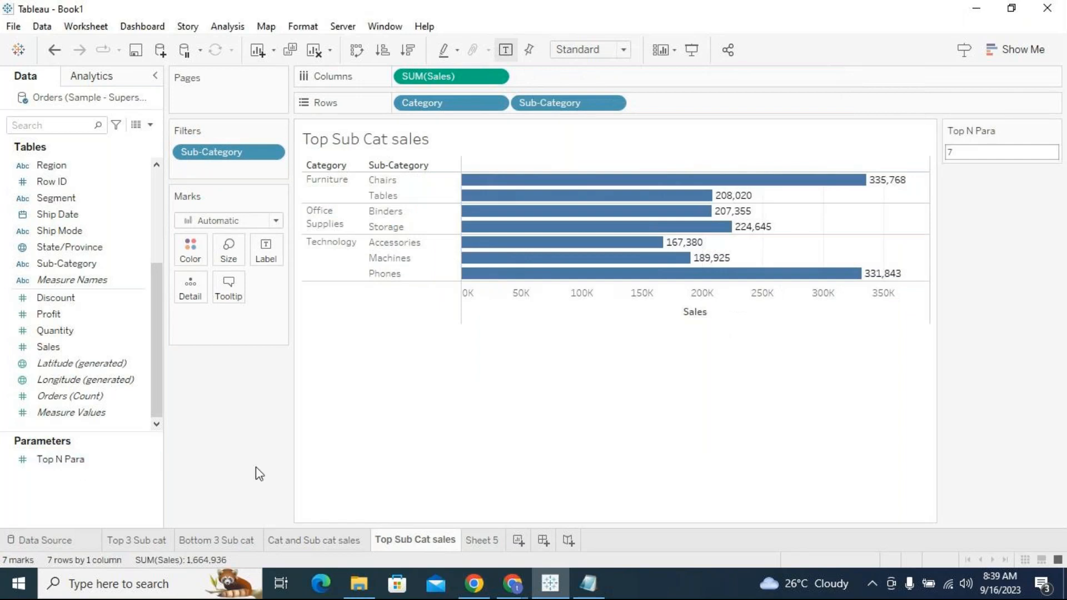
click(483, 541)
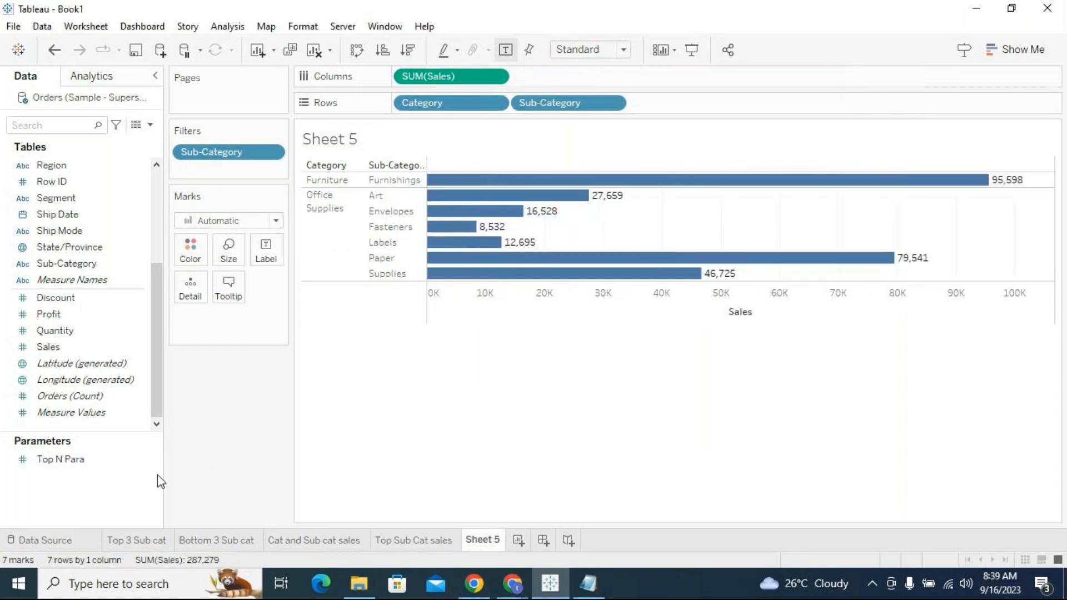
Add seven blank worksheets after Sheet 5 and check that the Top N Para parameter is listed for them.
click(95, 464)
click(519, 541)
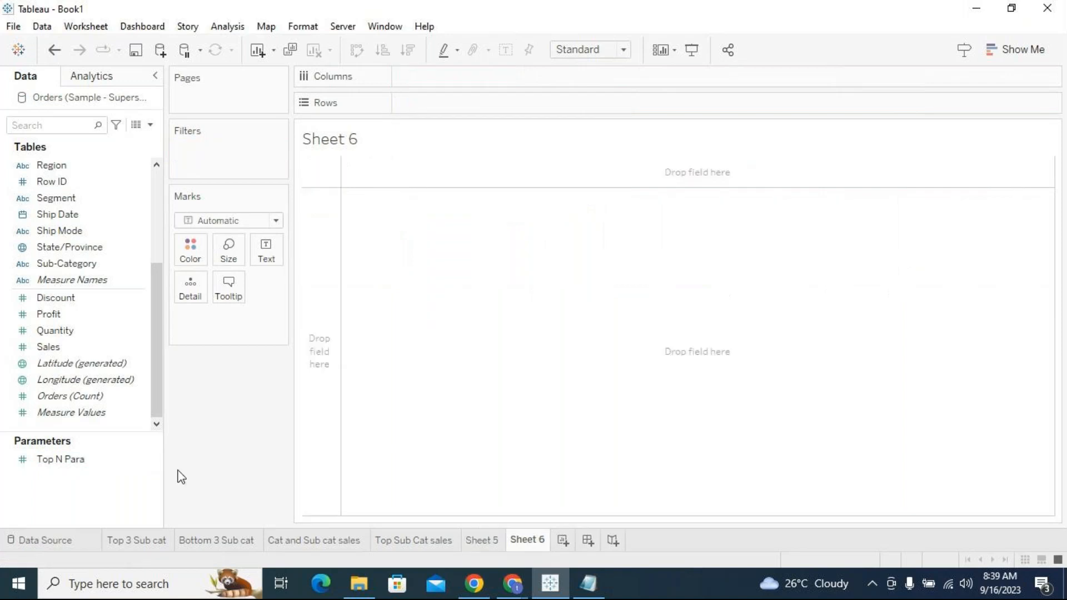
click(84, 462)
click(563, 542)
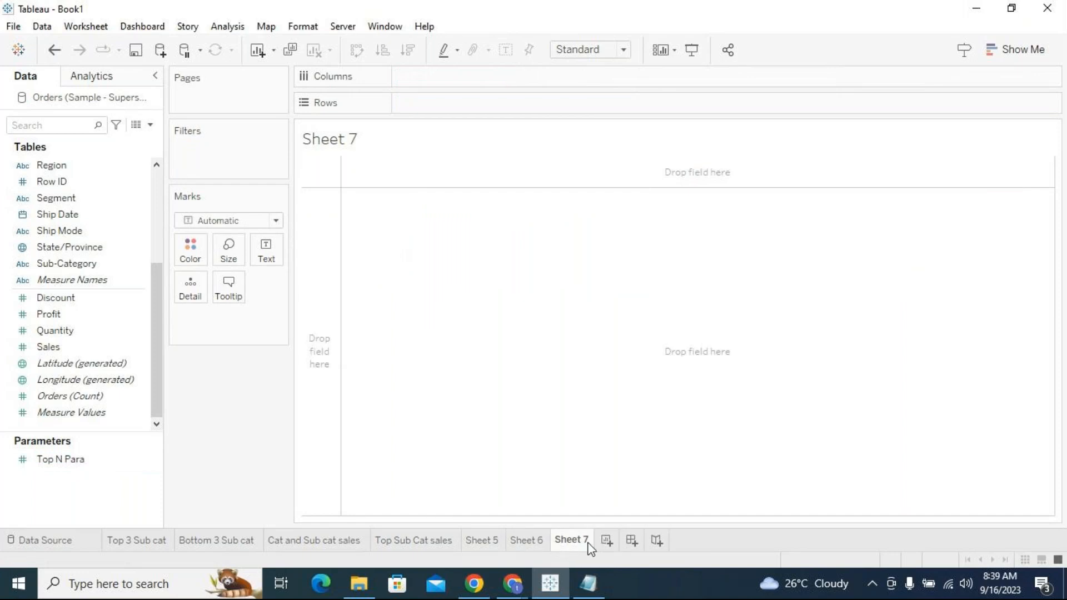
click(607, 542)
click(647, 544)
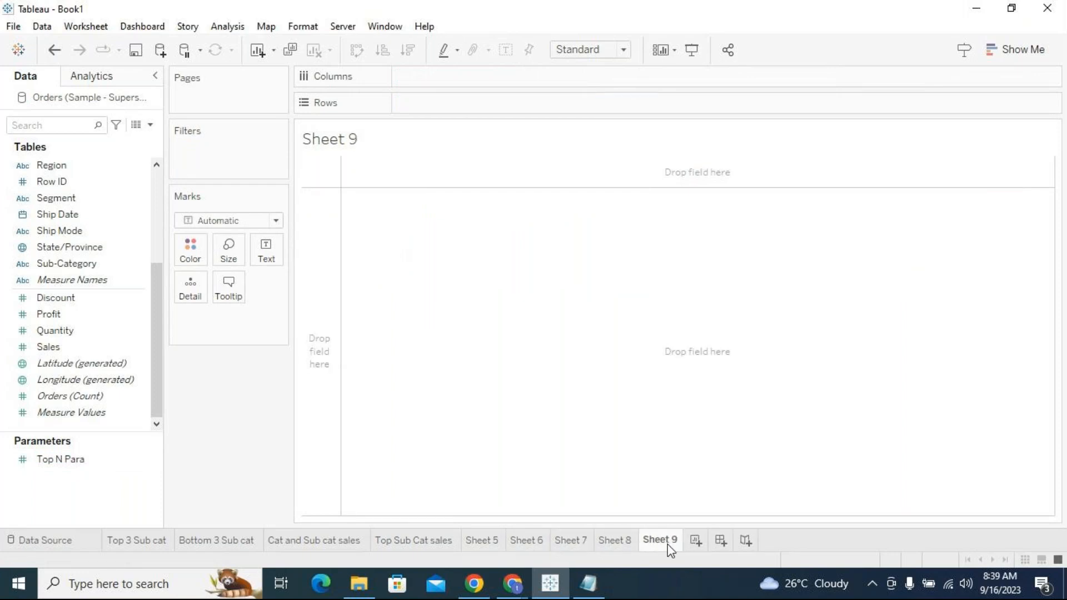
click(694, 542)
click(745, 543)
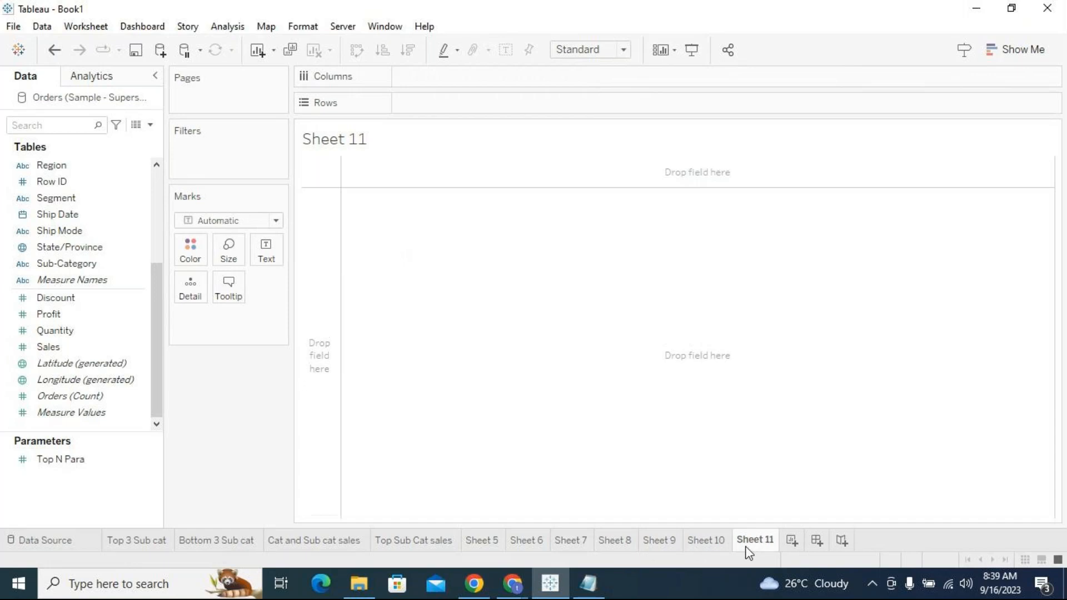
click(793, 542)
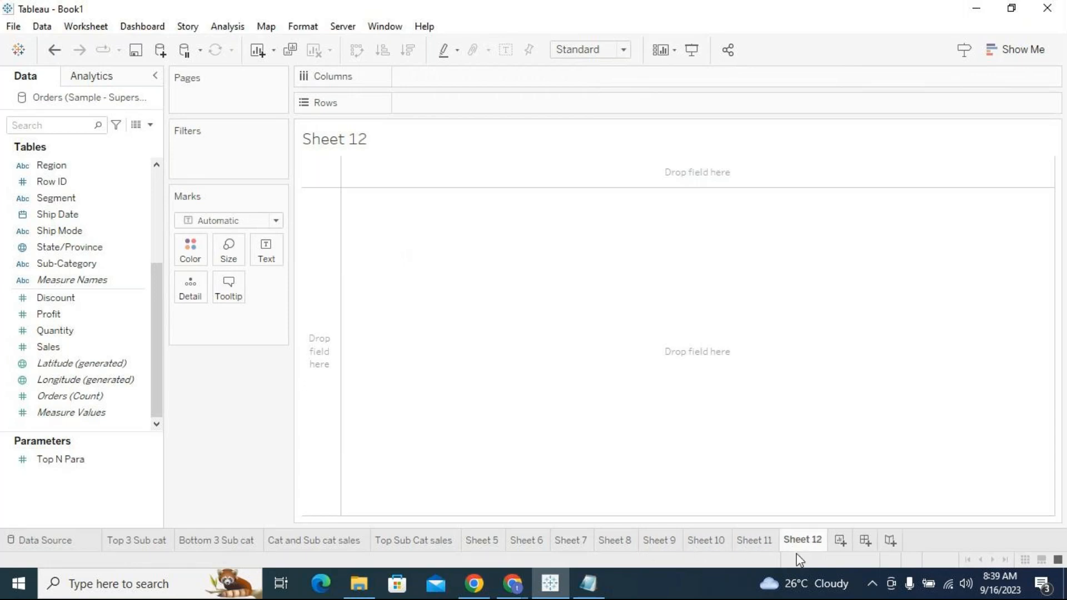
click(93, 467)
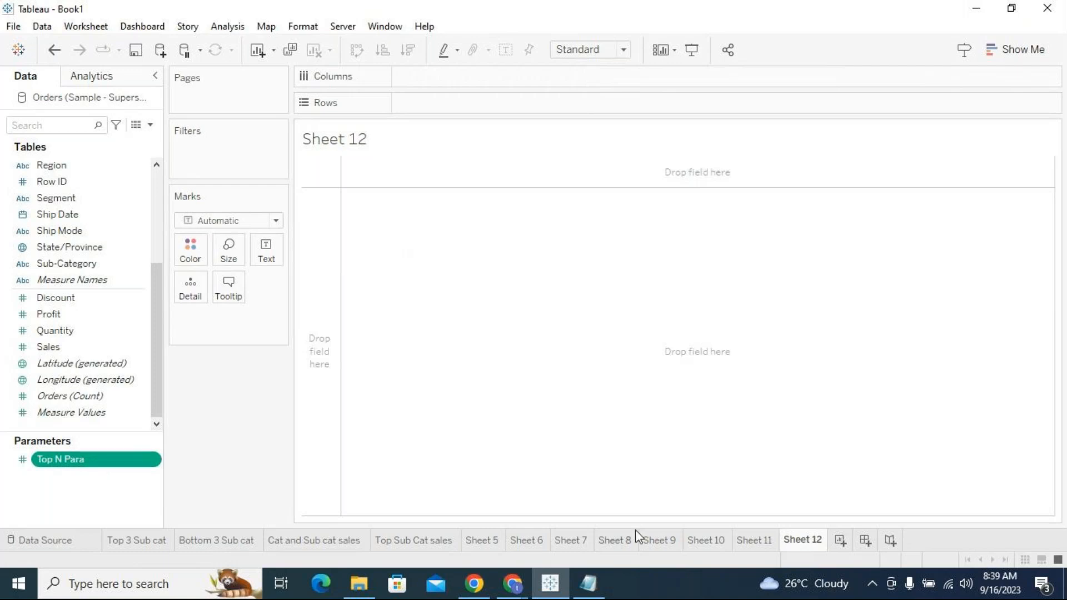
Go back through the blank worksheets to Sheet 5 and show the Top N Para parameter control there.
click(747, 540)
click(719, 540)
click(659, 542)
click(615, 542)
click(571, 542)
click(542, 542)
click(489, 543)
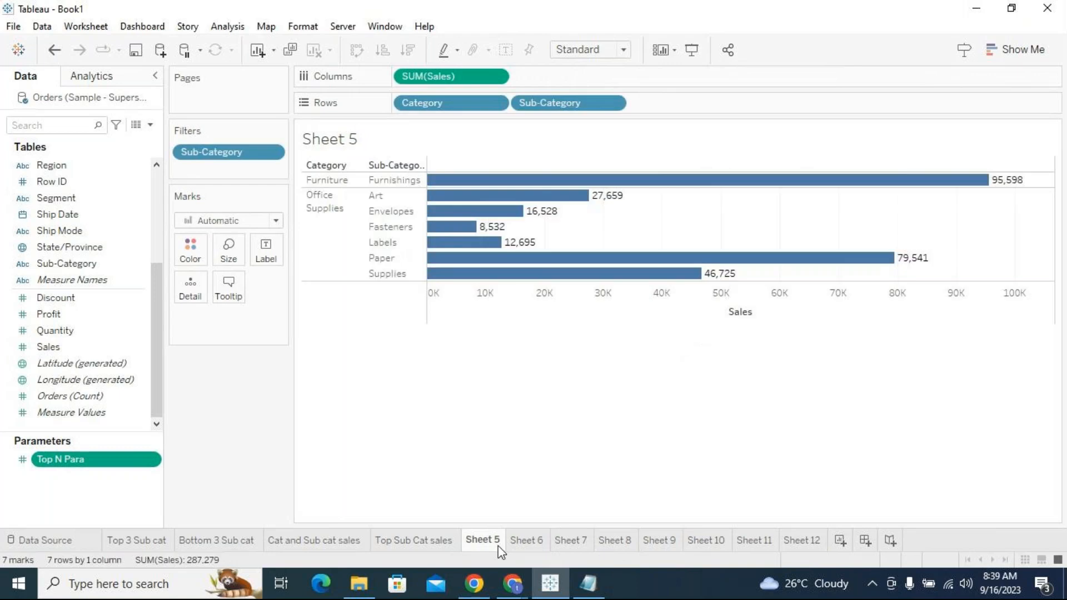
click(153, 459)
click(198, 201)
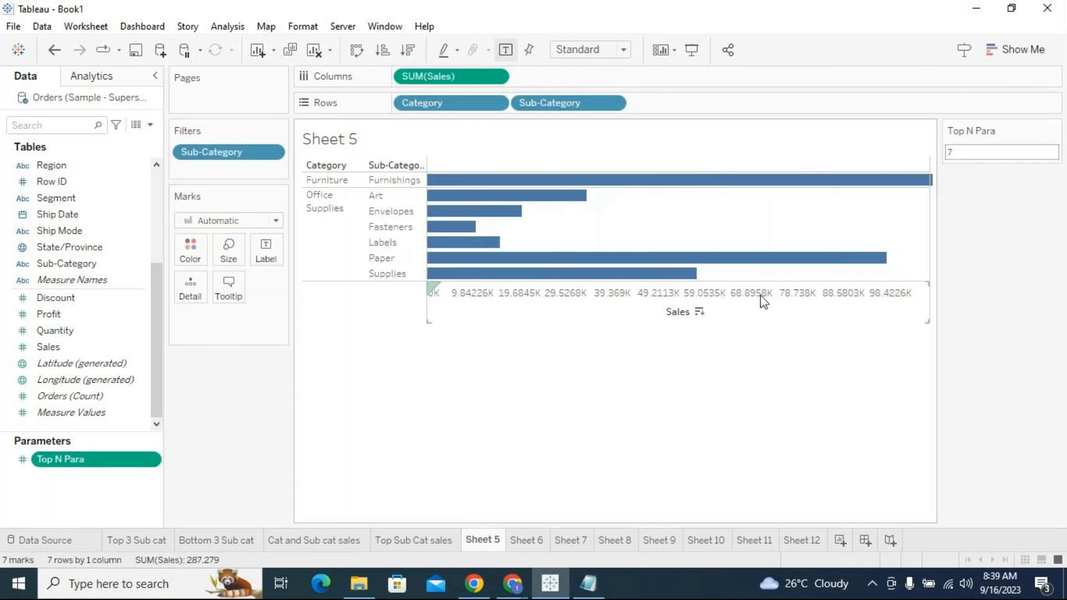
Set the Top N Para parameter to 4 on Sheet 5 and inspect the bottom sub-category bars.
double_click(959, 154)
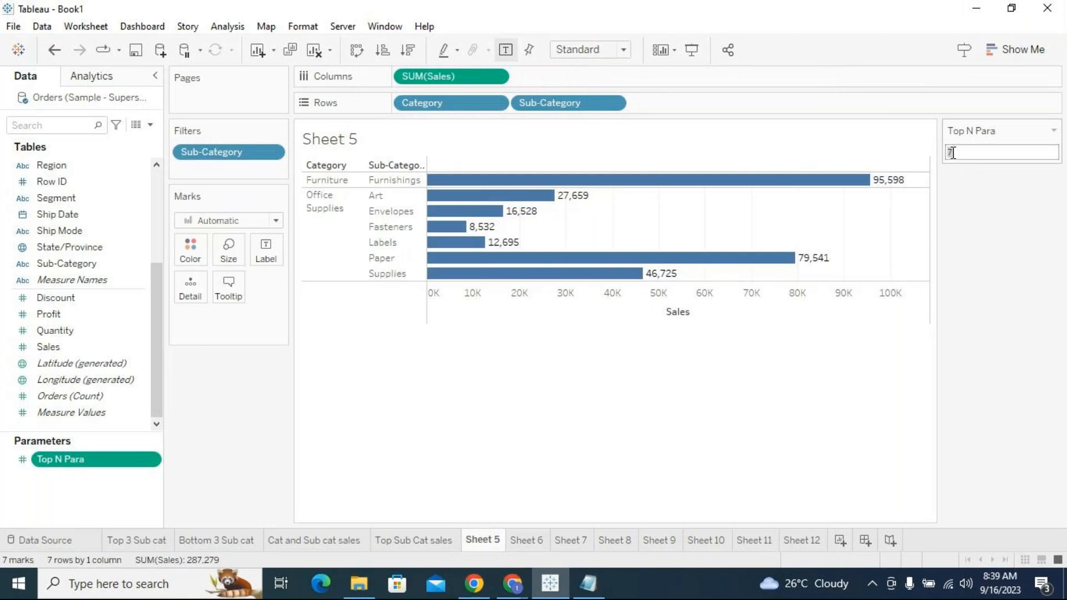
text(4)
key(Return)
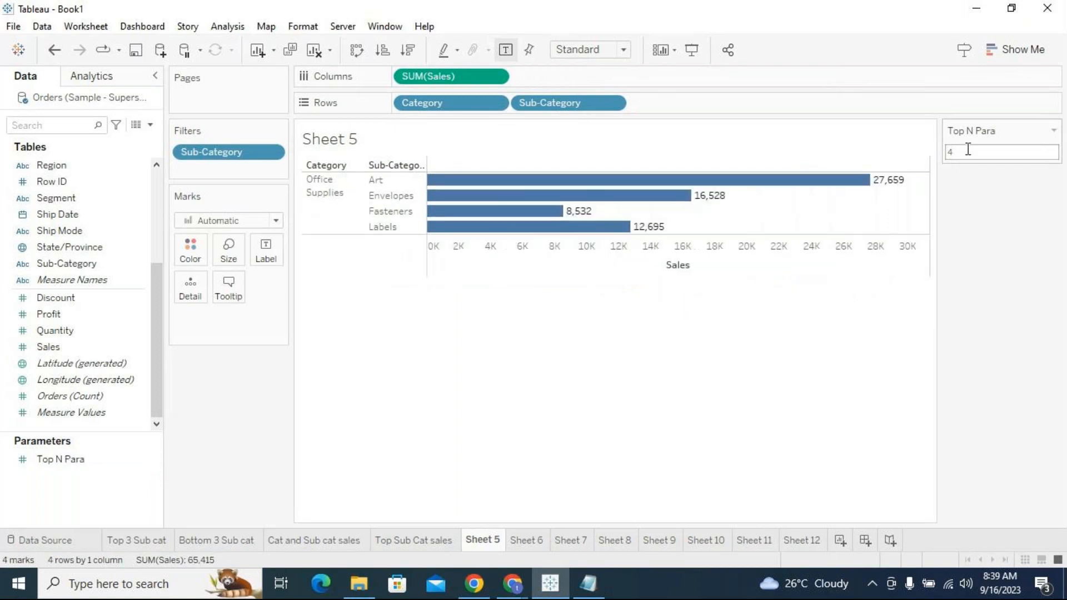
mouse_move(536, 186)
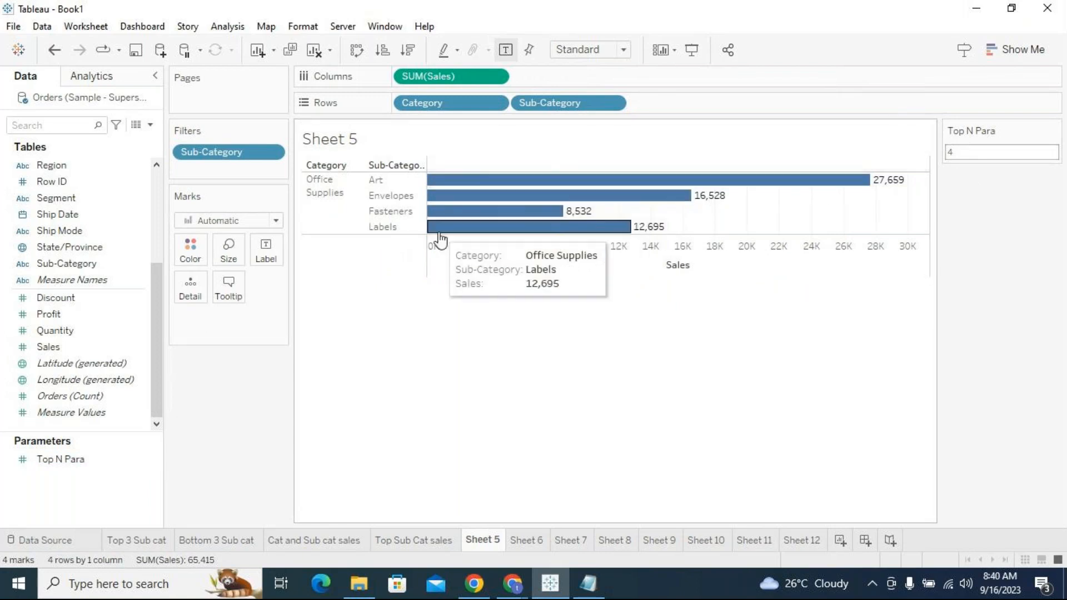
Set the Top N Para parameter to 3 on Sheet 5 and check the Top Sub Cat sales worksheet.
click(954, 153)
text(3)
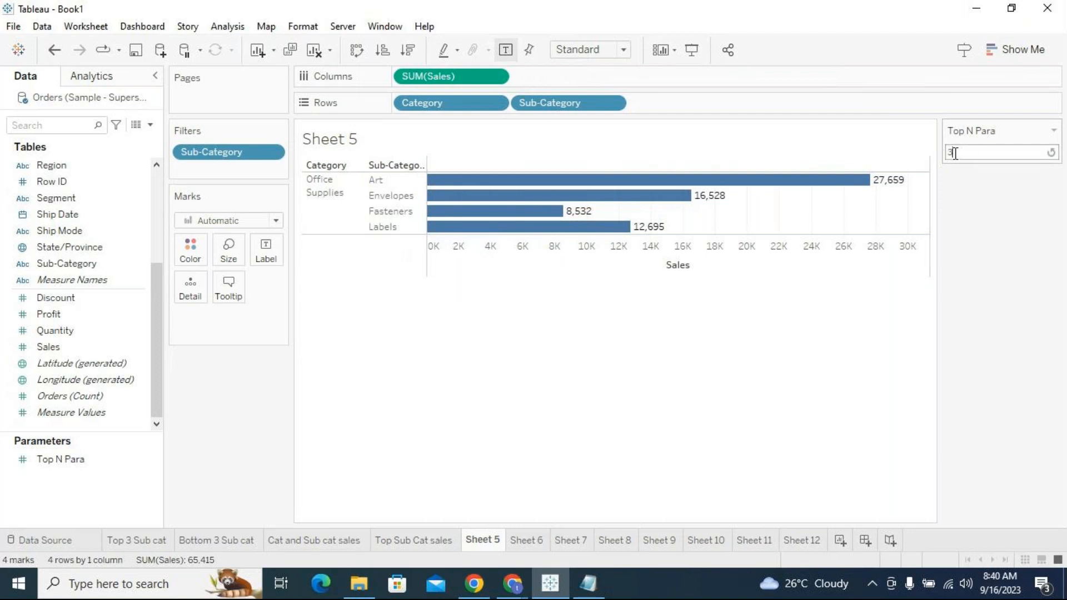
key(Return)
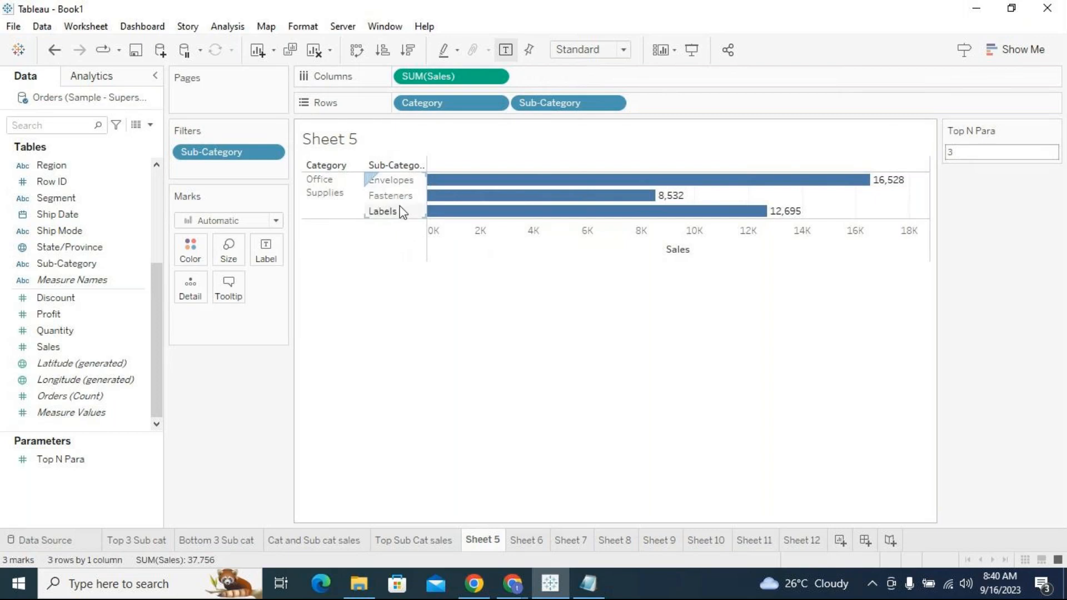
click(432, 539)
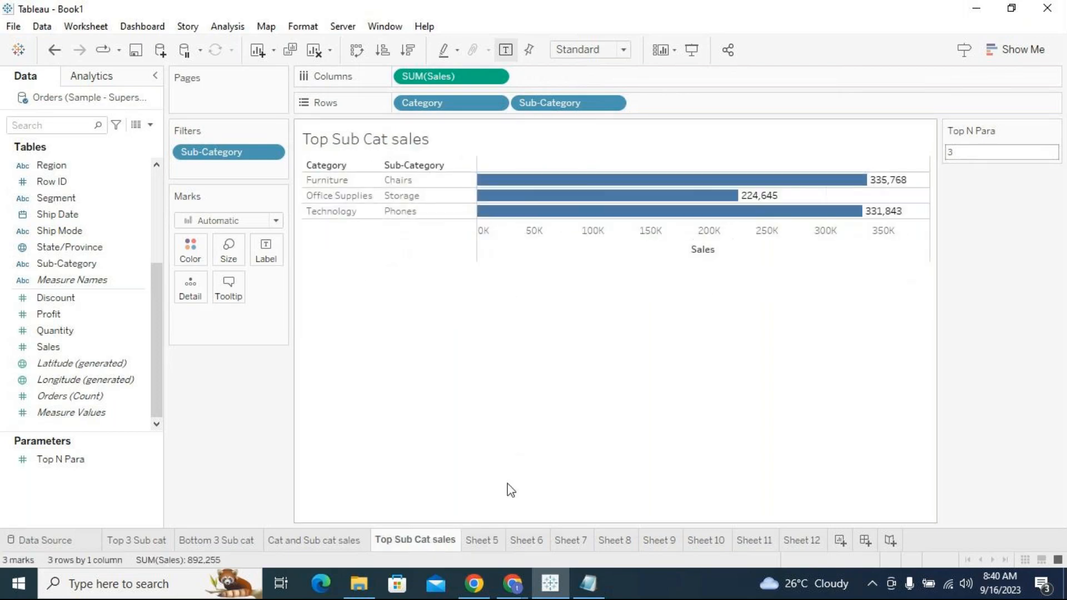
Set the Top N Para parameter to 2 on the Top Sub Cat sales worksheet and check Sheet 5.
click(954, 152)
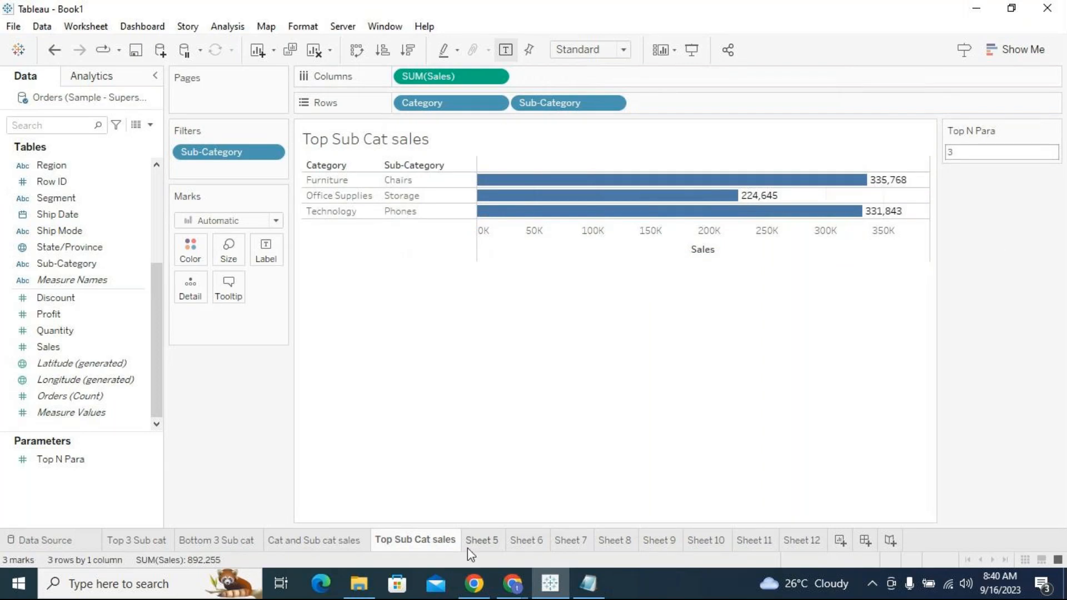
click(981, 154)
text(2)
key(Return)
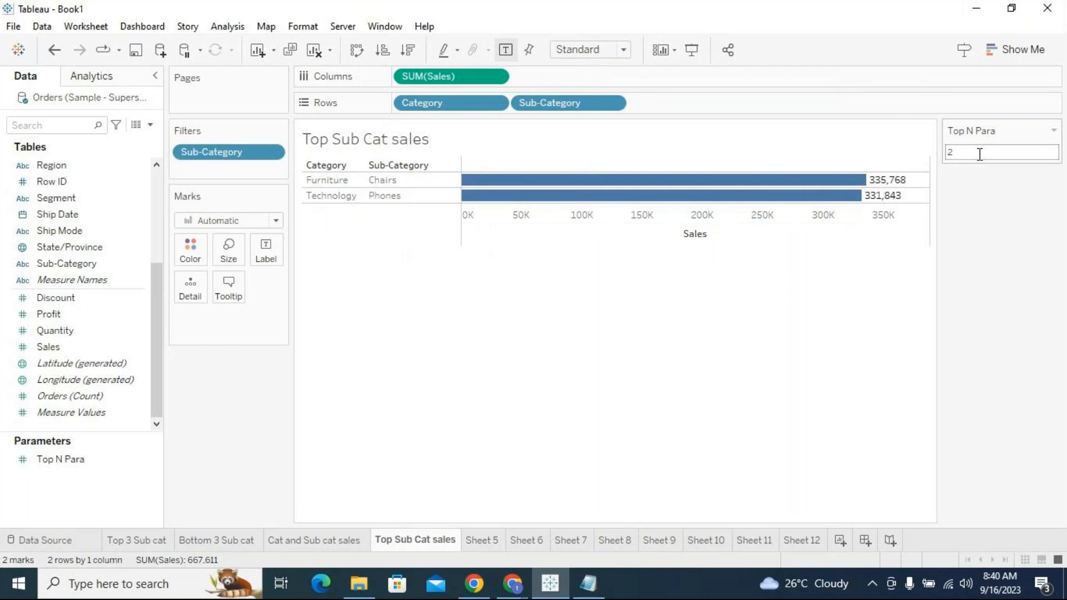
click(488, 536)
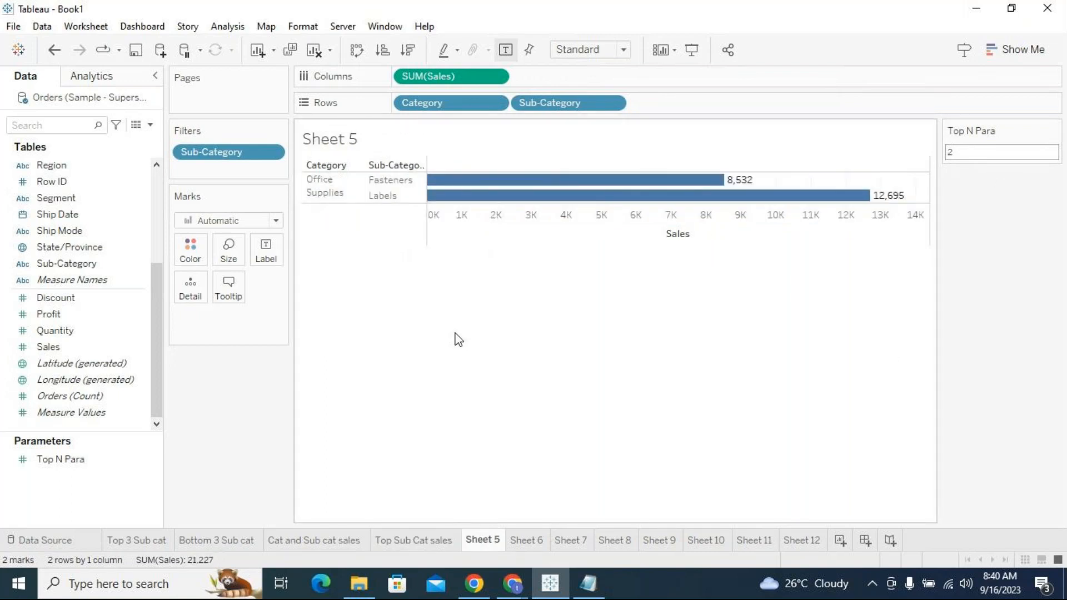
Compare how the Top Sub Cat sales worksheet and Sheet 5 use the shared Top N Para parameter.
click(71, 461)
click(425, 542)
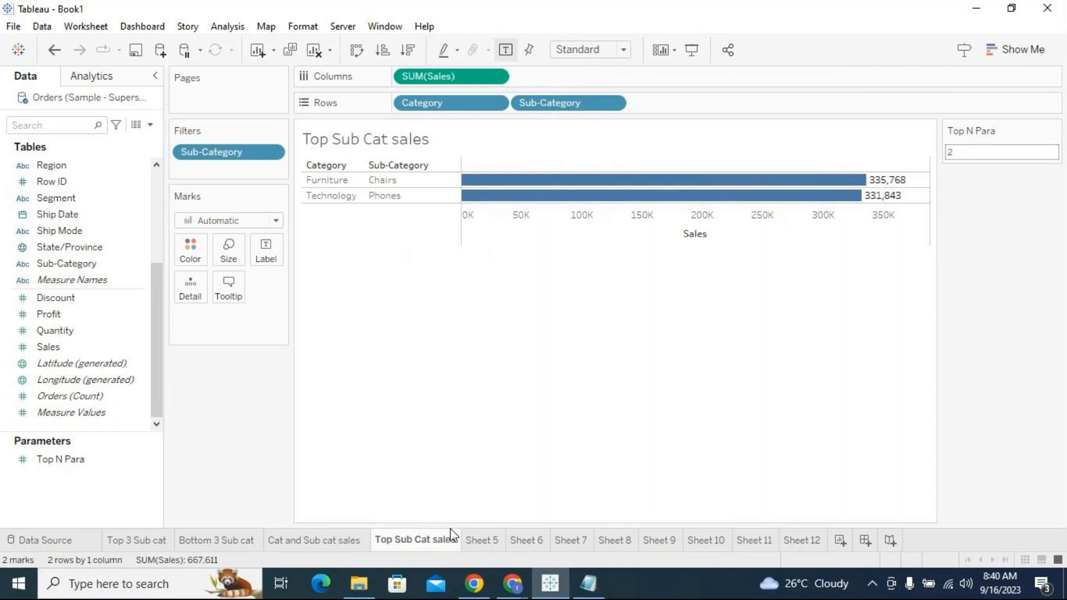
click(488, 541)
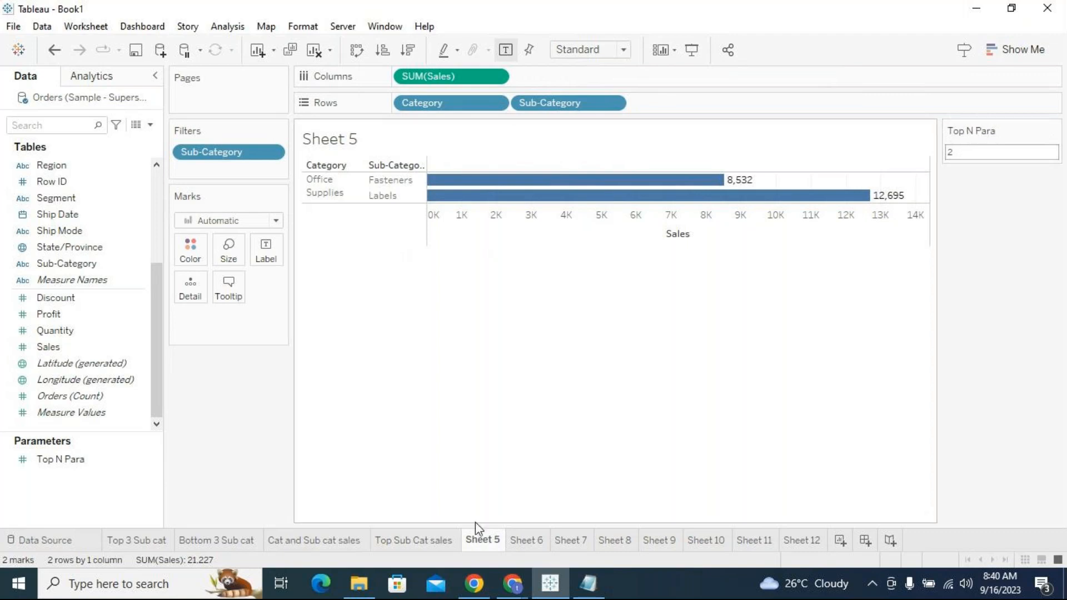
click(458, 539)
click(470, 542)
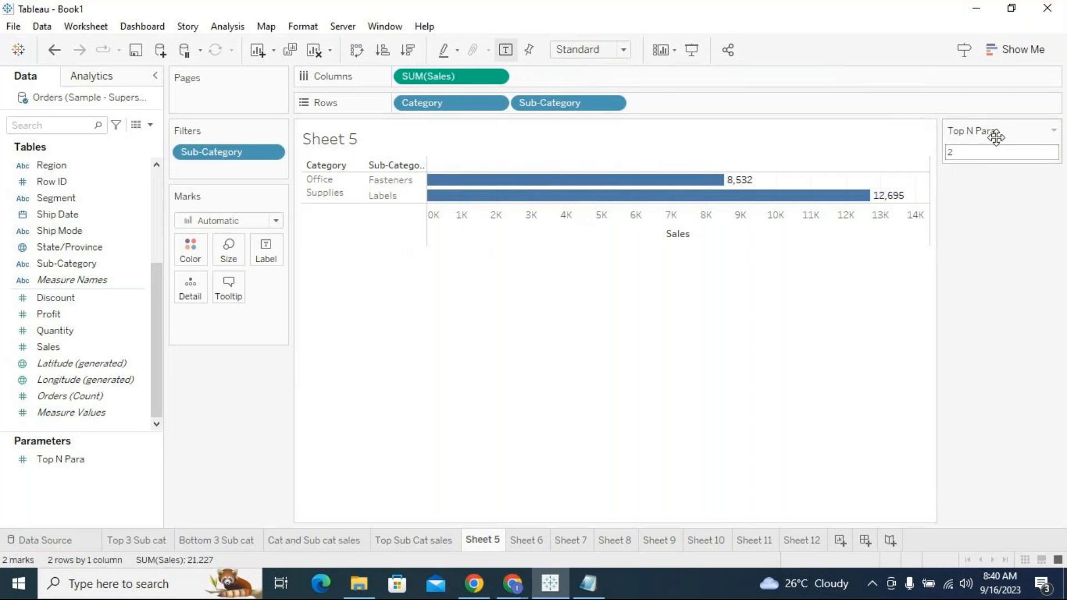
click(456, 542)
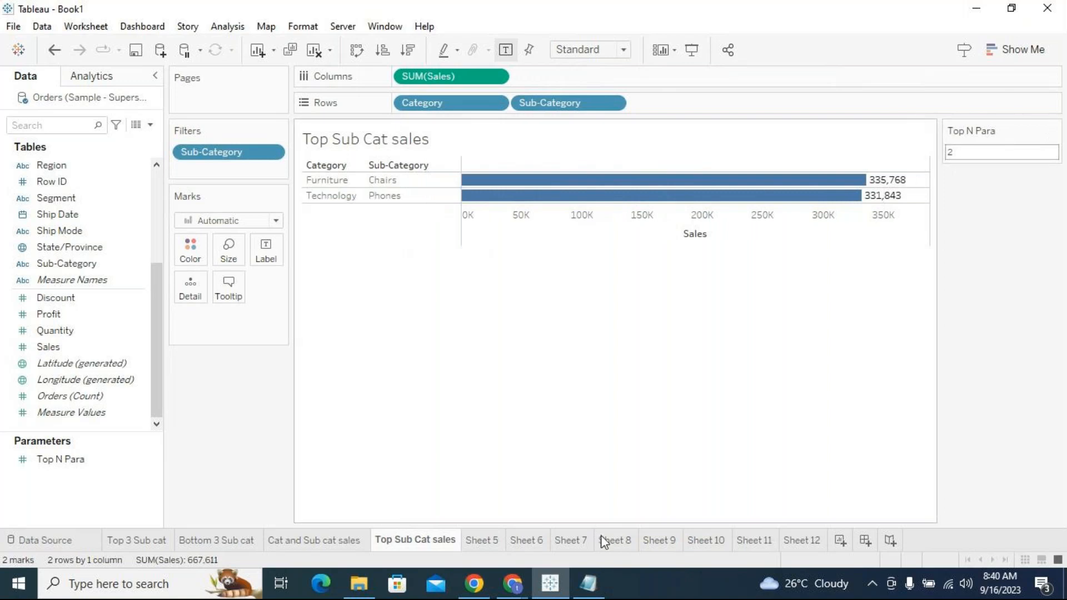
Rename the Sheet 5 worksheet as "Bottom Sub cat sales".
click(481, 543)
double_click(484, 542)
text(Bottom)
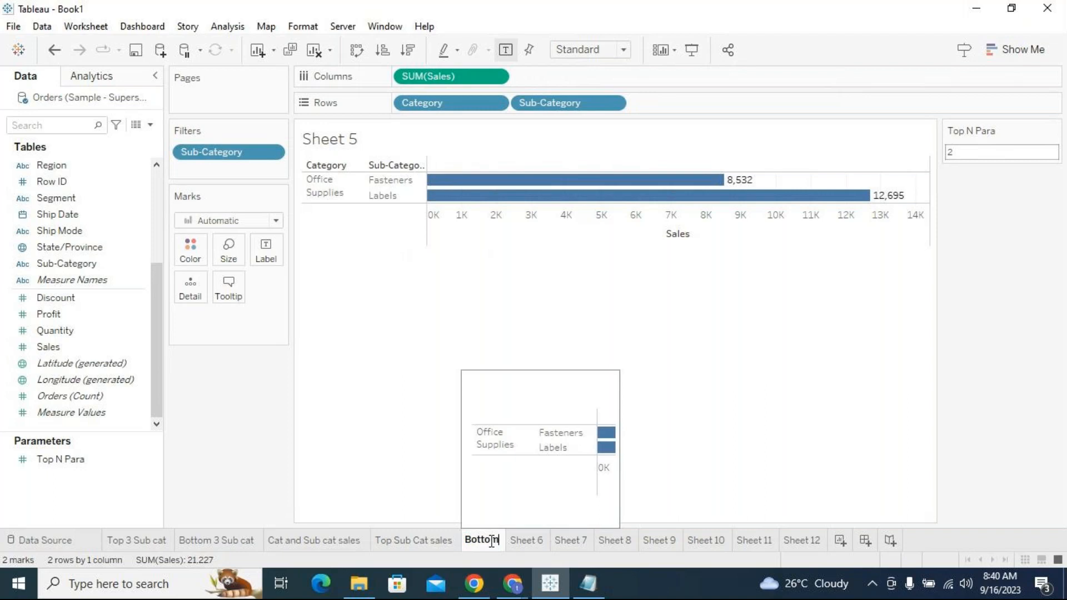
text( Sub cat sales)
key(Return)
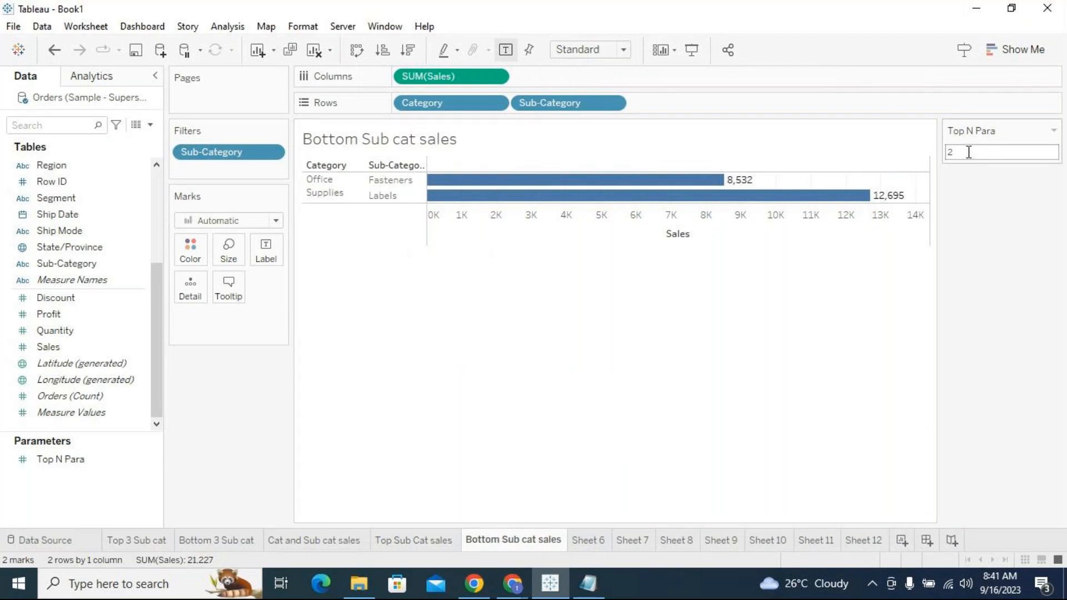
Compare the Top Sub Cat sales worksheet with the Top 3 Sub cat and Bottom 3 Sub cat worksheets.
click(443, 540)
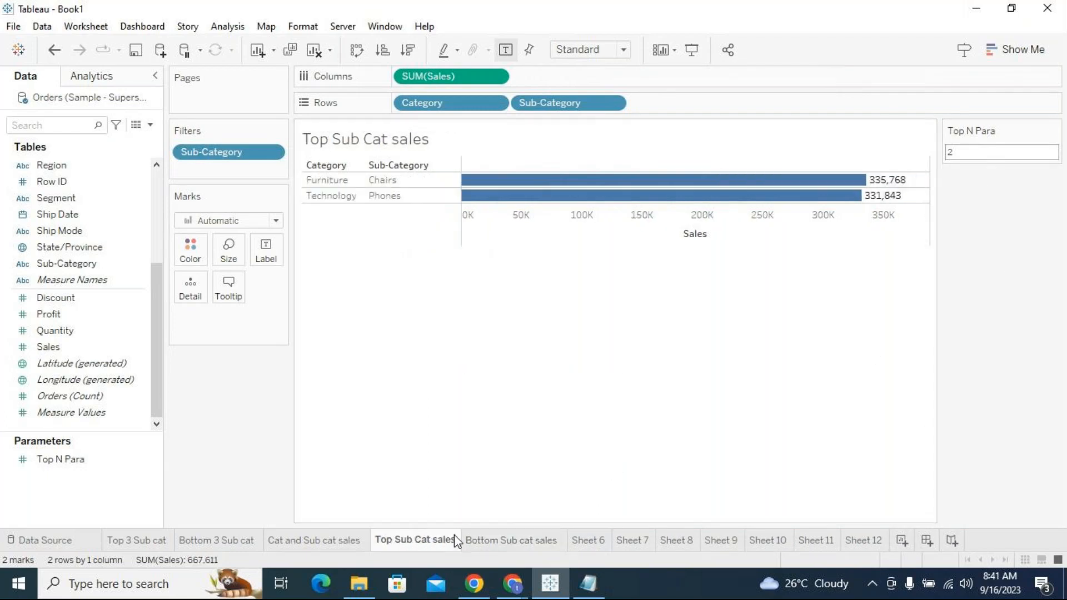
click(120, 542)
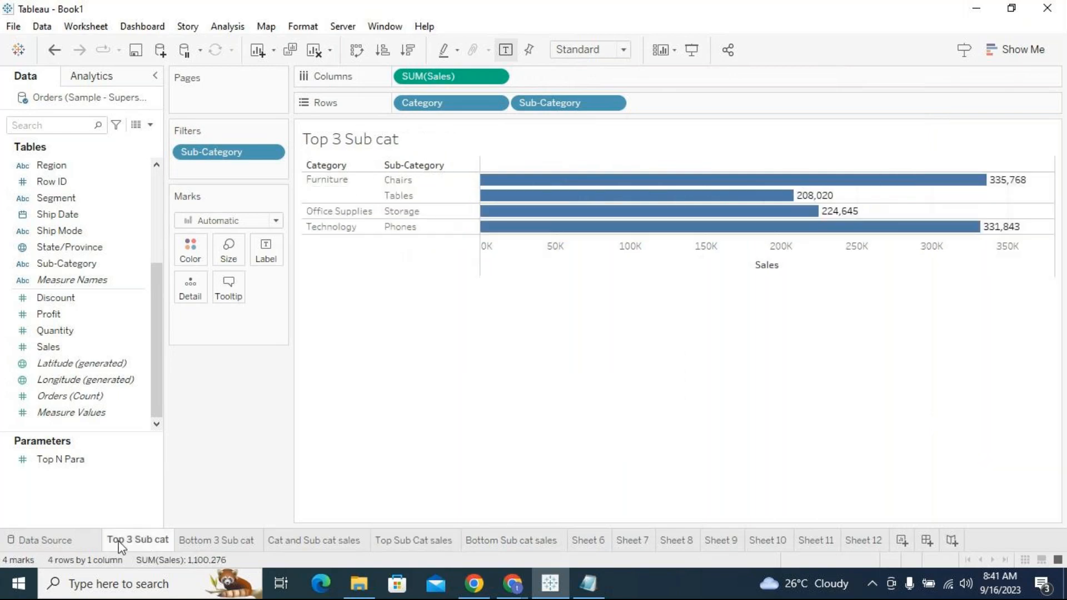
click(212, 542)
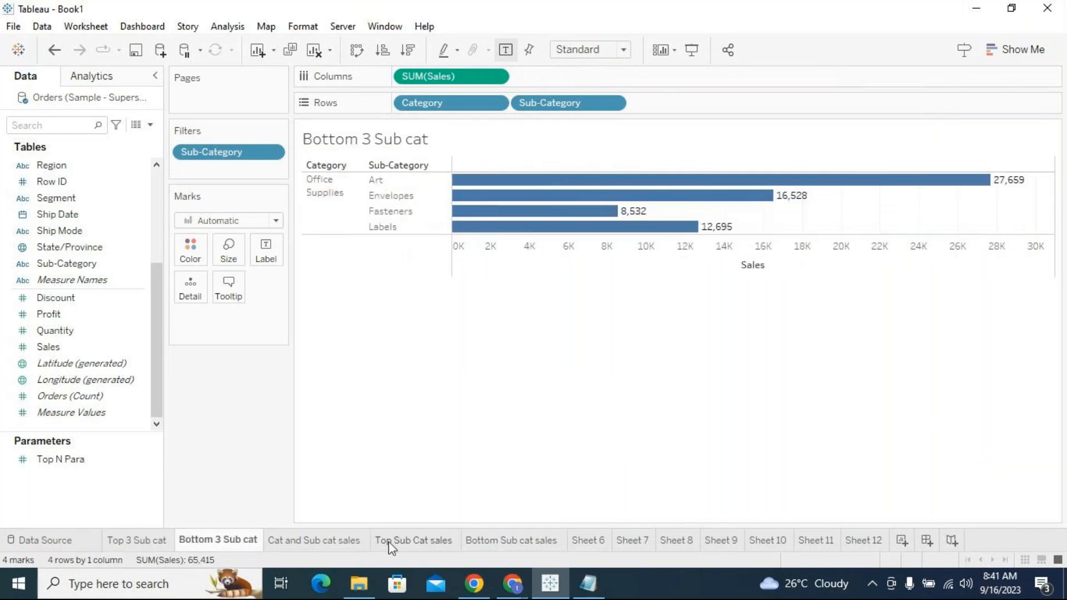
click(433, 544)
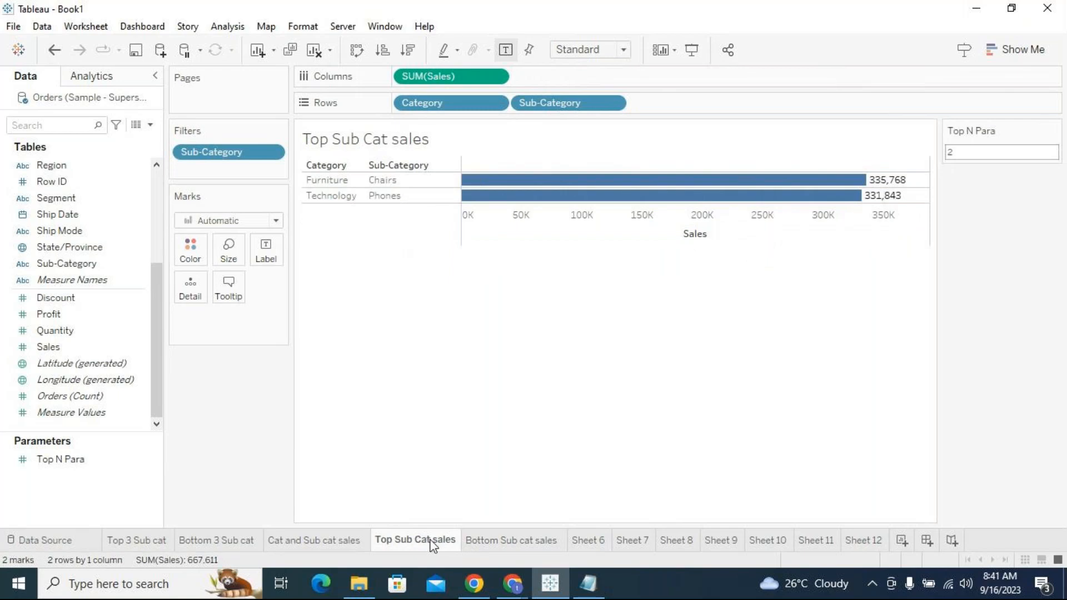
Set the Top N Para parameter to 4 on the Top Sub Cat sales worksheet and check the Bottom Sub cat sales worksheet.
click(475, 542)
click(435, 544)
text(4)
key(Return)
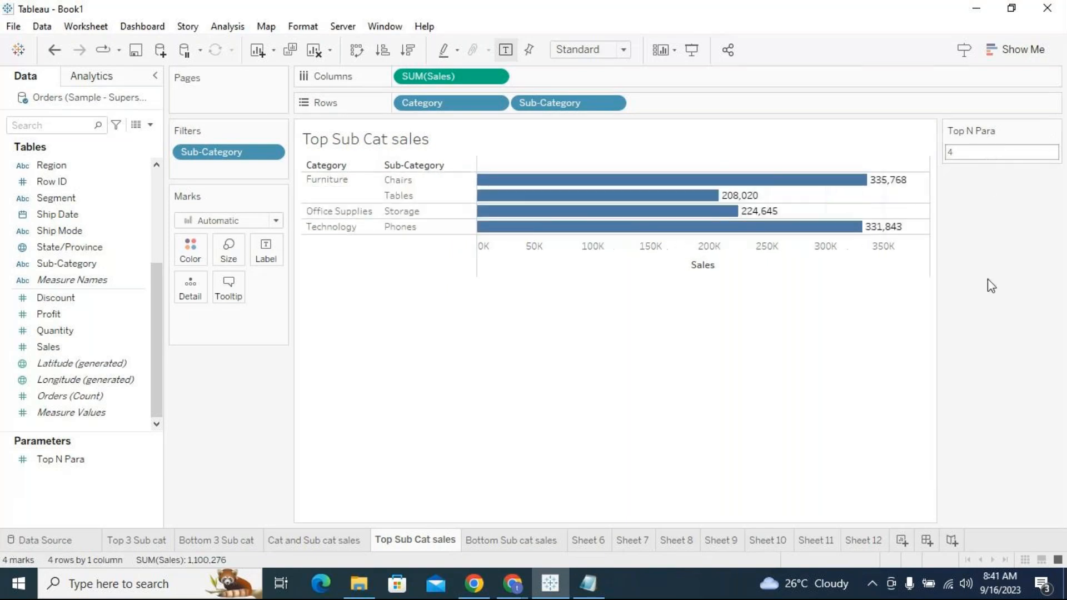
click(533, 540)
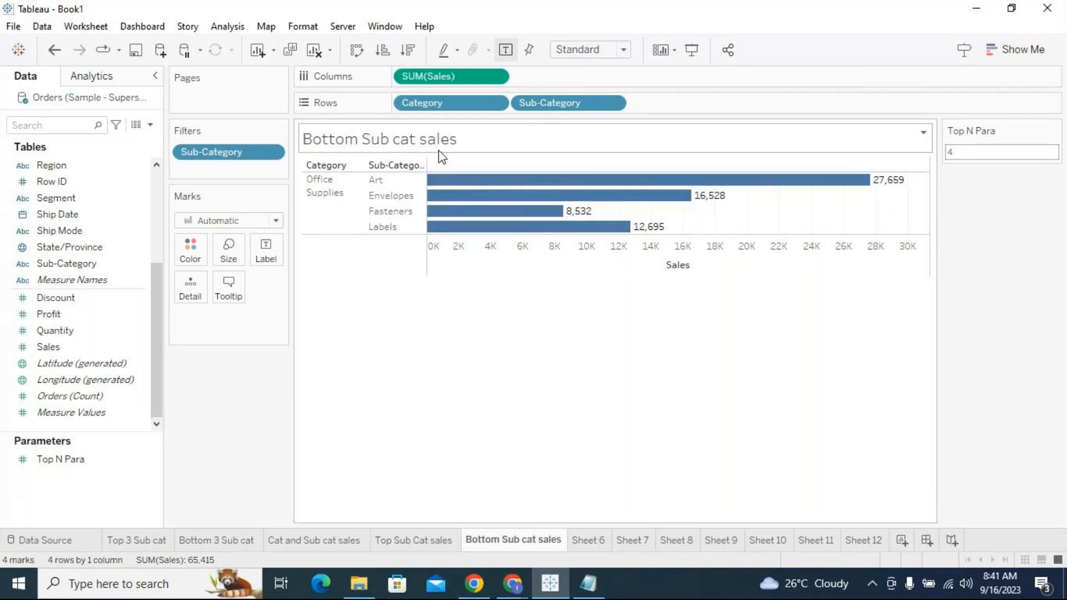
Compare the bars of the Top Sub Cat sales and Bottom Sub cat sales worksheets under the same Top N Para value.
click(420, 540)
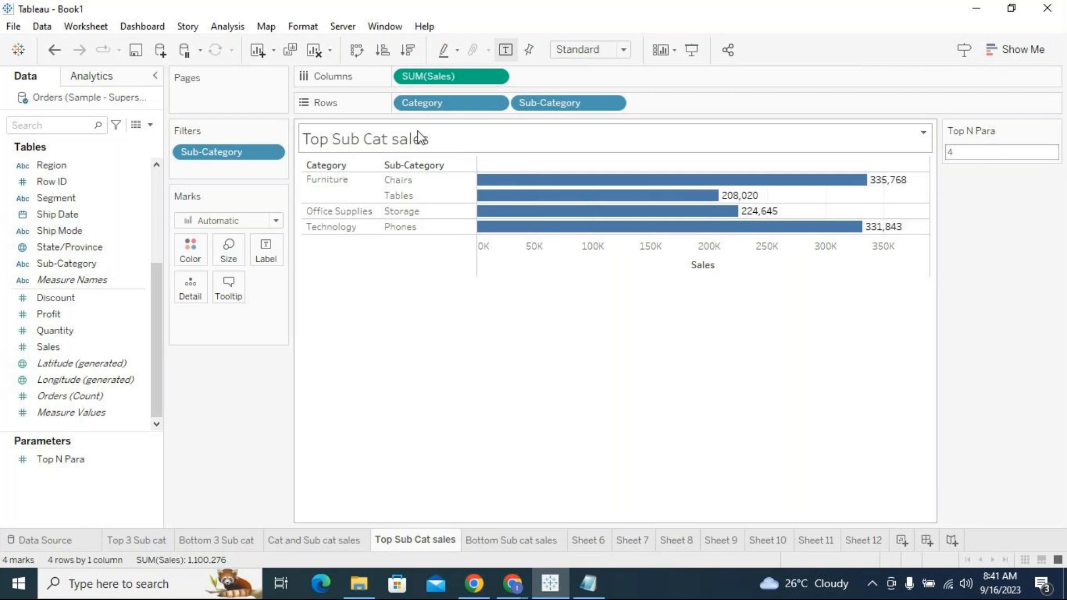
click(510, 542)
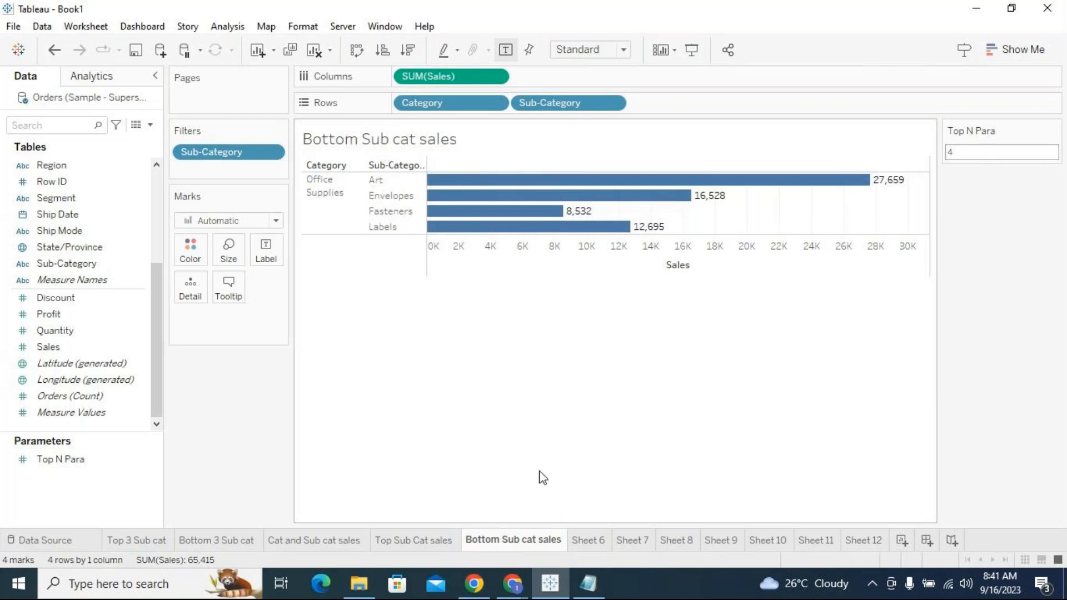
click(415, 540)
click(483, 544)
click(445, 545)
click(485, 543)
click(451, 544)
click(509, 541)
click(438, 545)
click(504, 543)
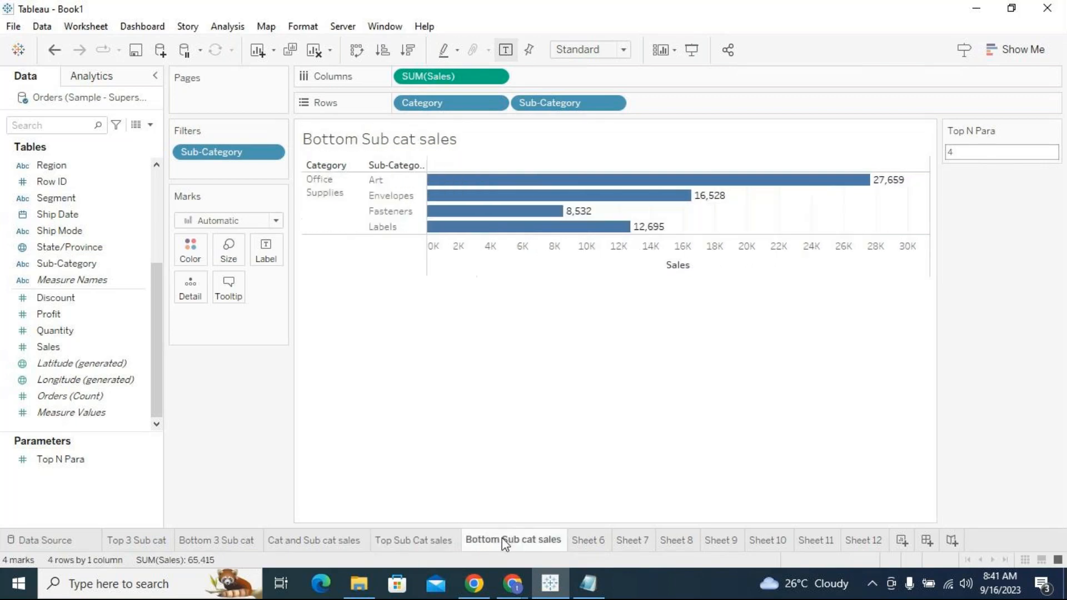
click(443, 544)
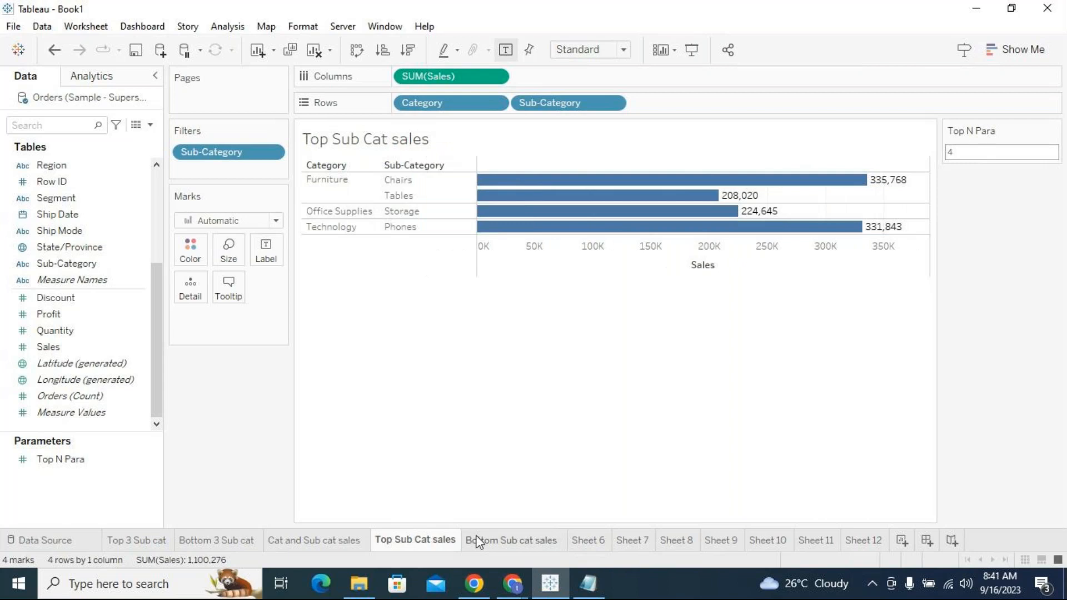
click(985, 149)
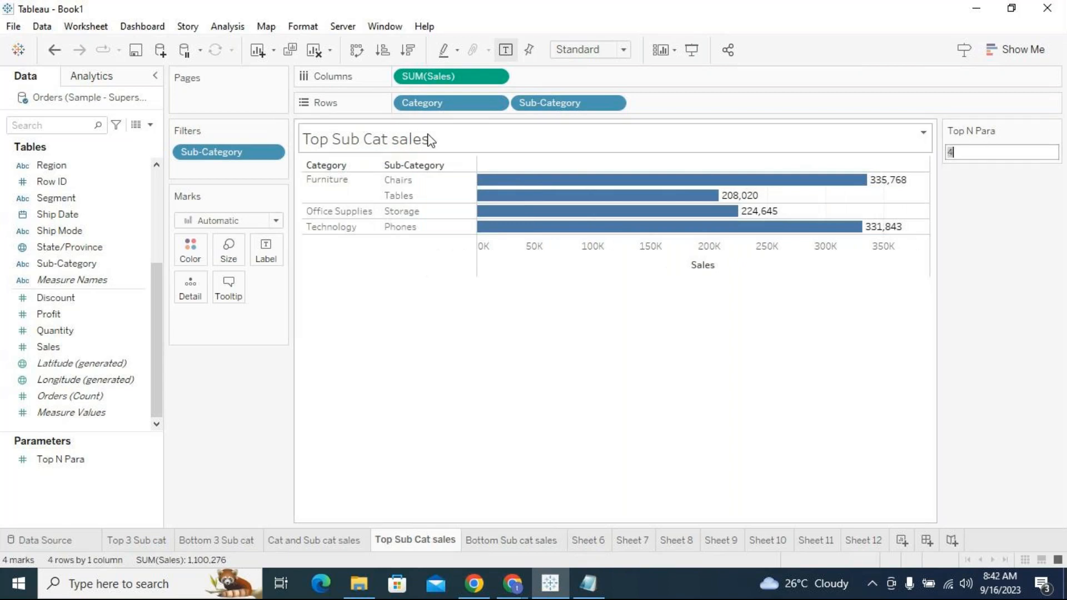
click(528, 543)
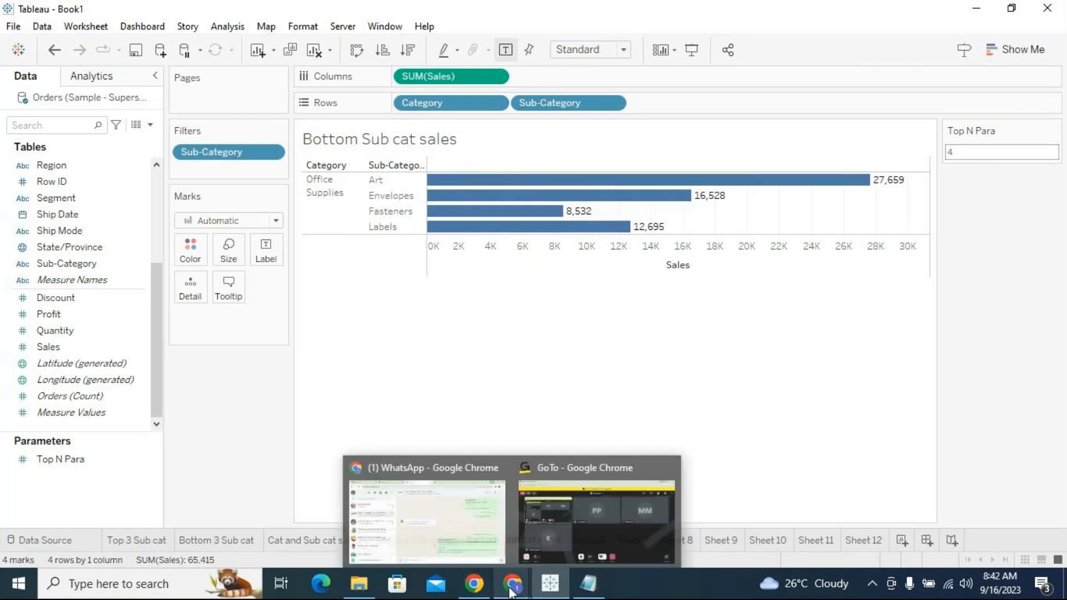
Check the GoTo meeting window in Chrome and return to the Tableau workbook.
click(639, 522)
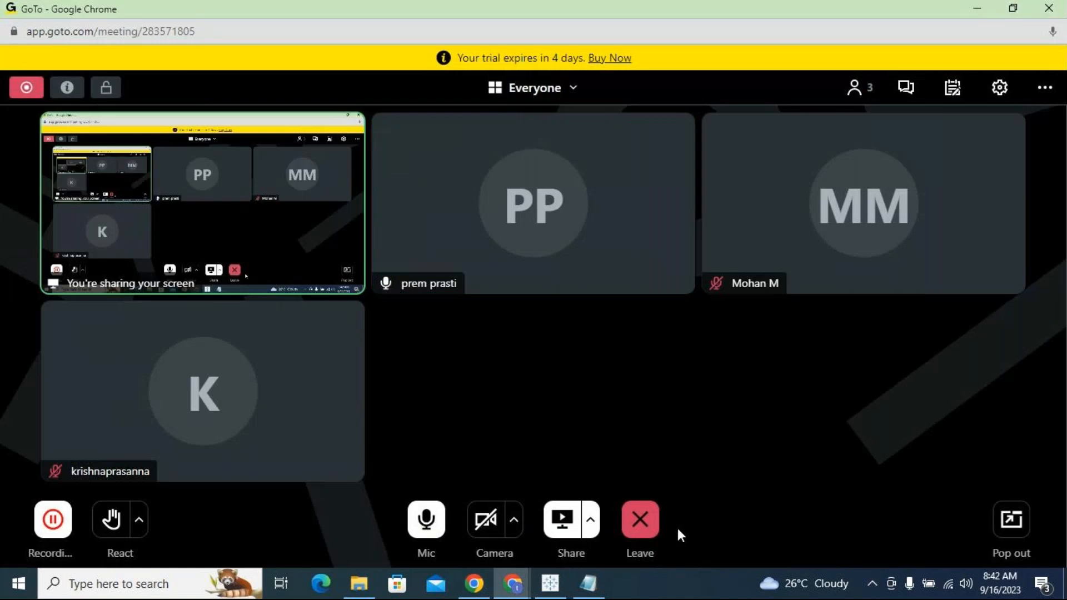
click(977, 8)
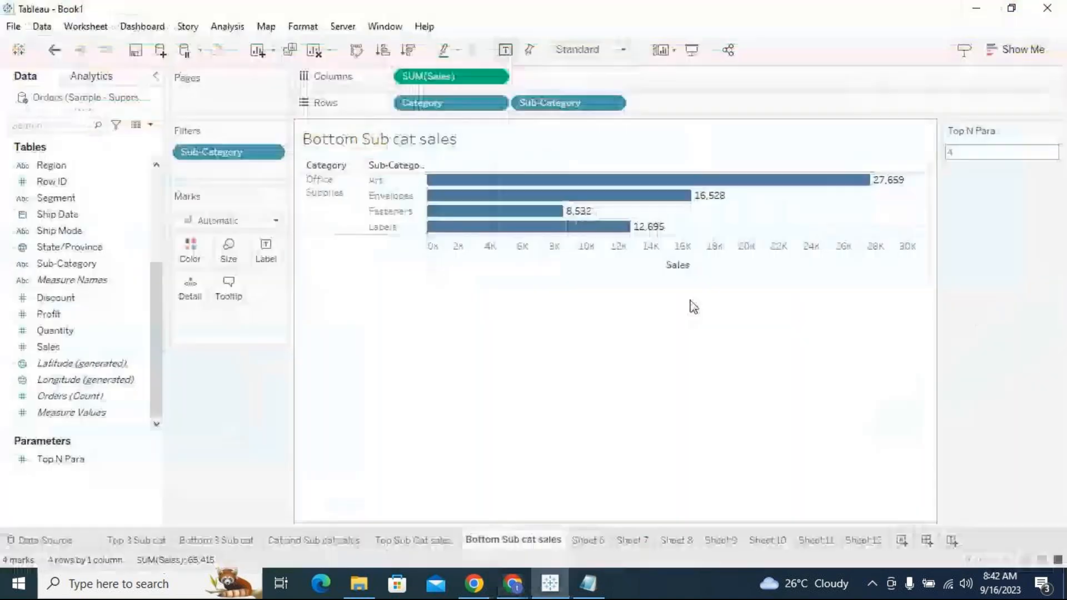
Review the Top Sub Cat sales and Bottom Sub cat sales worksheets, ending on Bottom Sub cat sales.
click(437, 541)
click(524, 542)
click(450, 541)
click(369, 149)
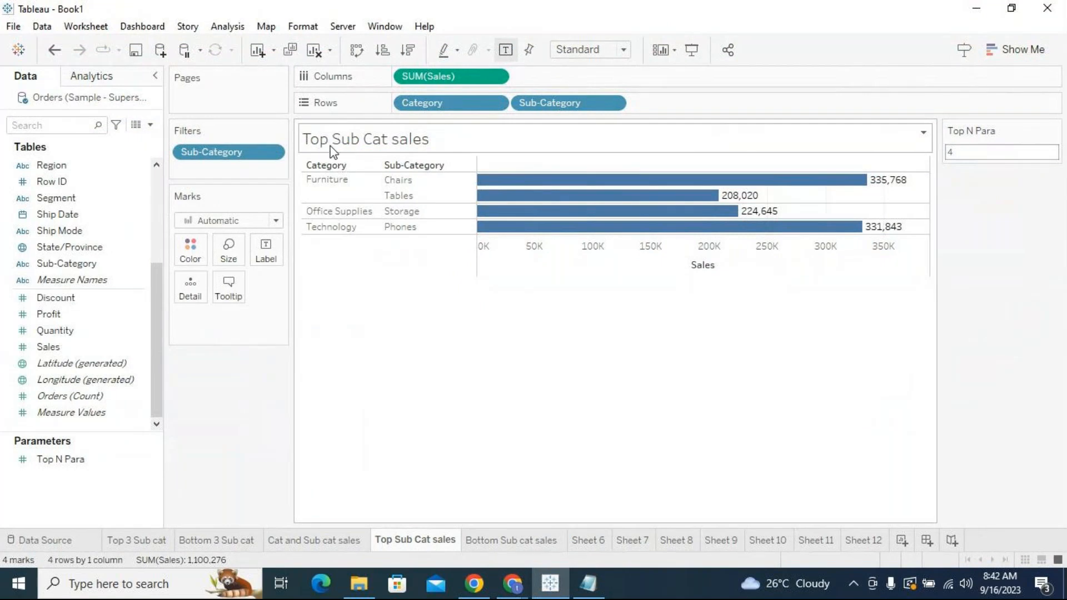
click(660, 443)
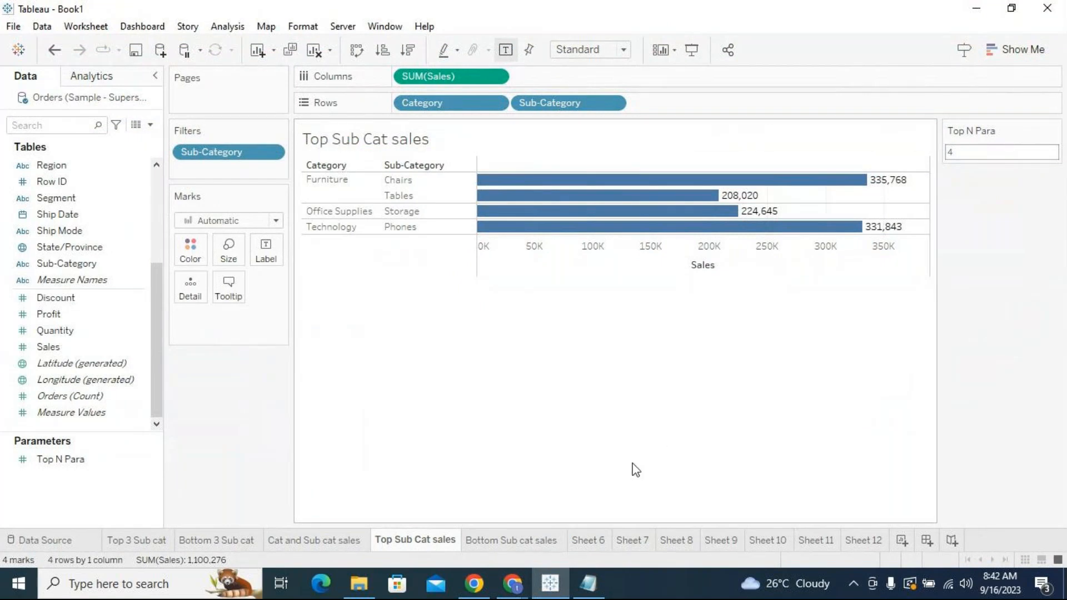
click(514, 542)
Switch to Notepad and write under the Parameters heading: "Parameters are the global variables, which can be used to pass user defined value to the report.".
click(588, 582)
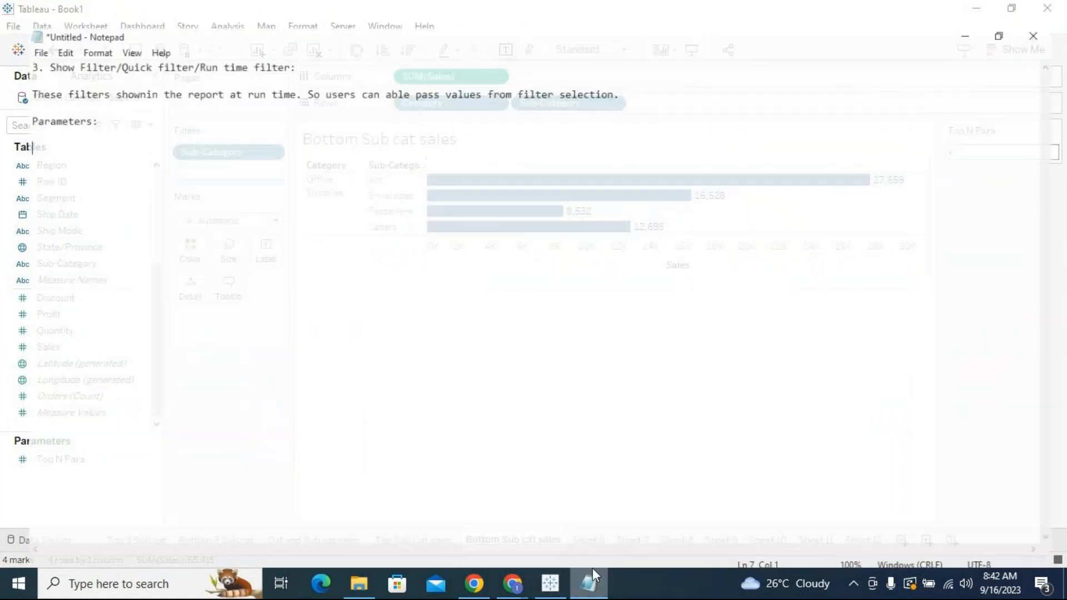
text(Para mete)
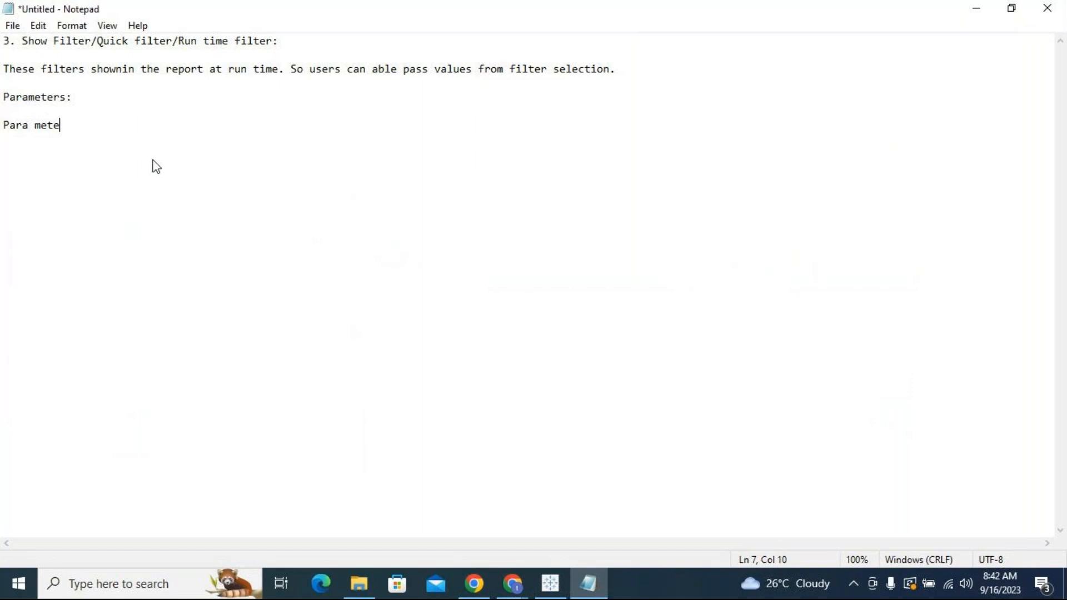
key(BackSpace)
key(BackSpace)
key(BackSpace)
key(BackSpace)
key(BackSpace)
key(BackSpace)
text(ameters are the gl)
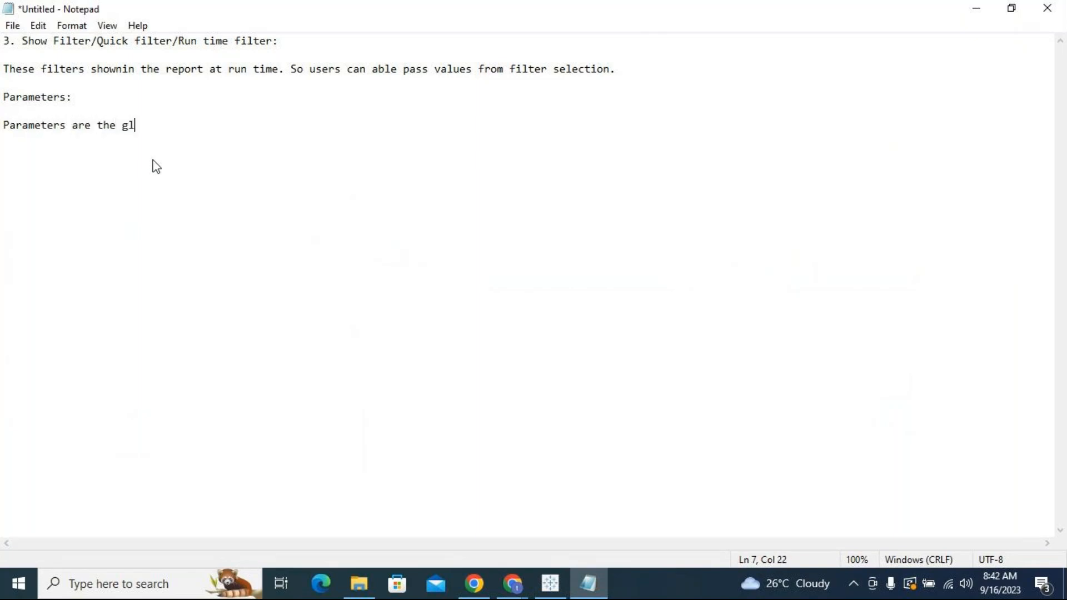
text(obal variable)
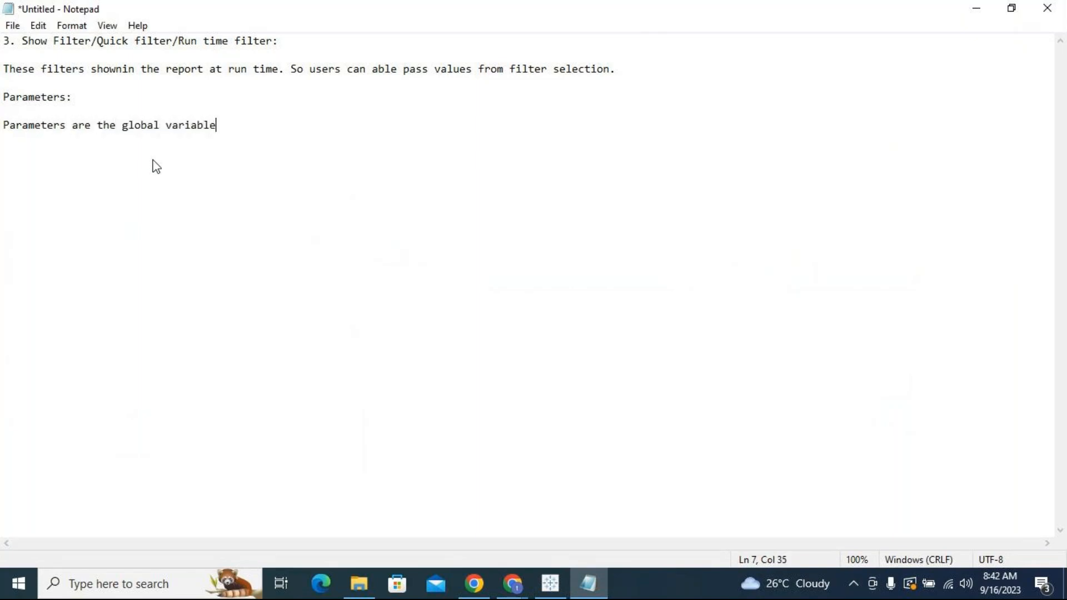
text(s, which can be t)
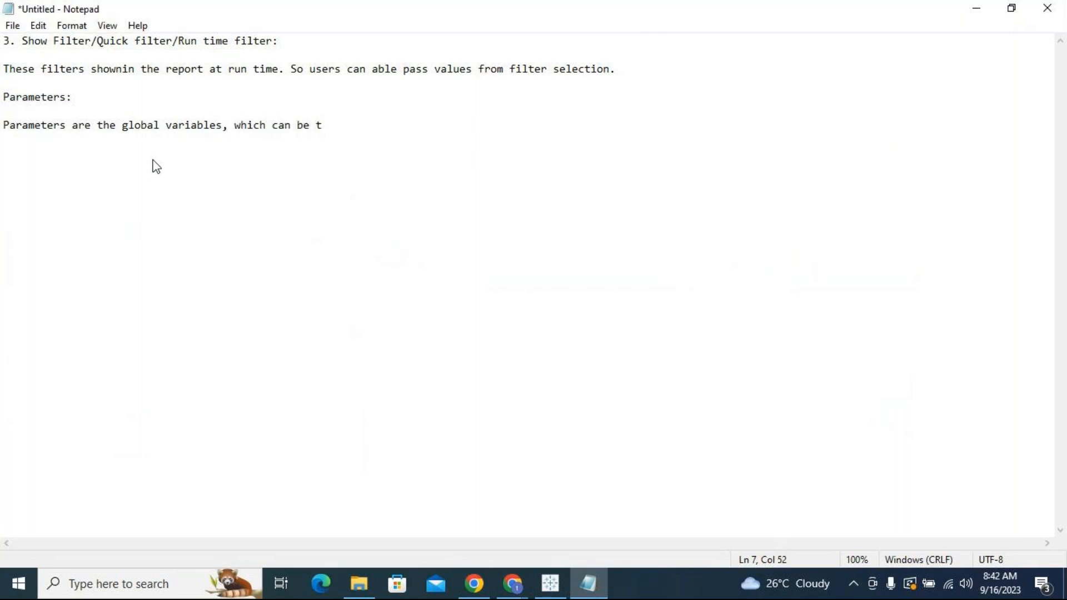
key(BackSpace)
text(used to pass user defi)
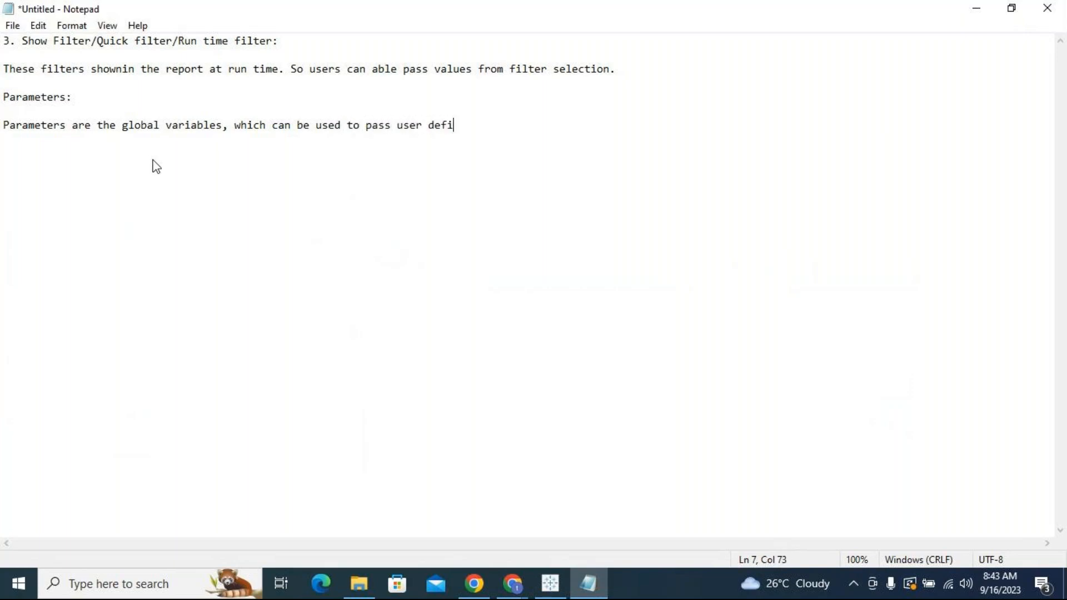
text(ned value to t)
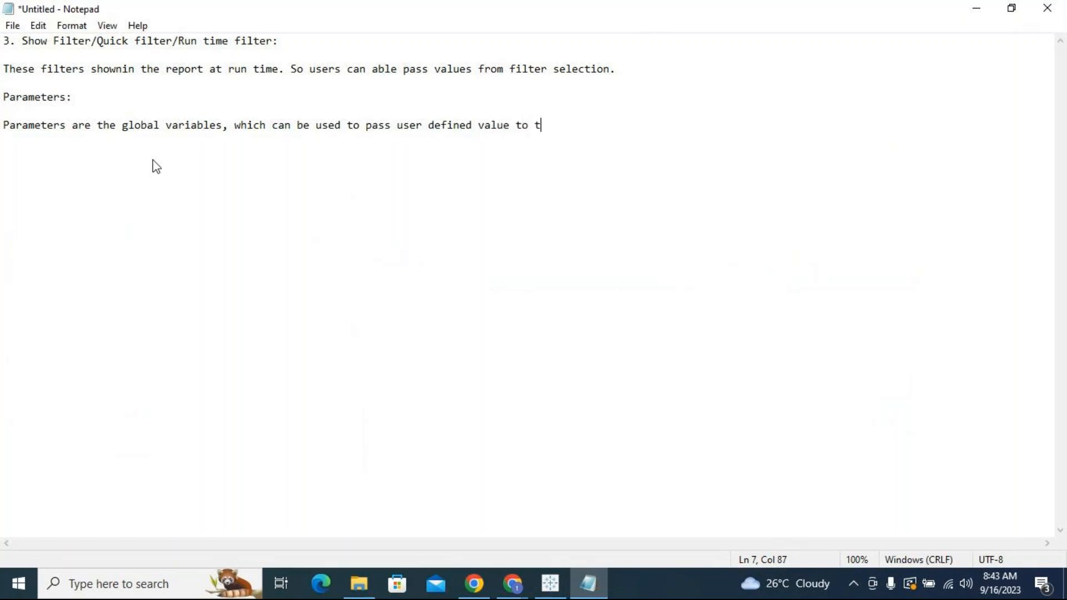
text(he report.)
key(Return)
Highlight "global variables" in the note and switch to Tableau to check both worksheets that share the Top N Para parameter.
drag(123, 125, 214, 124)
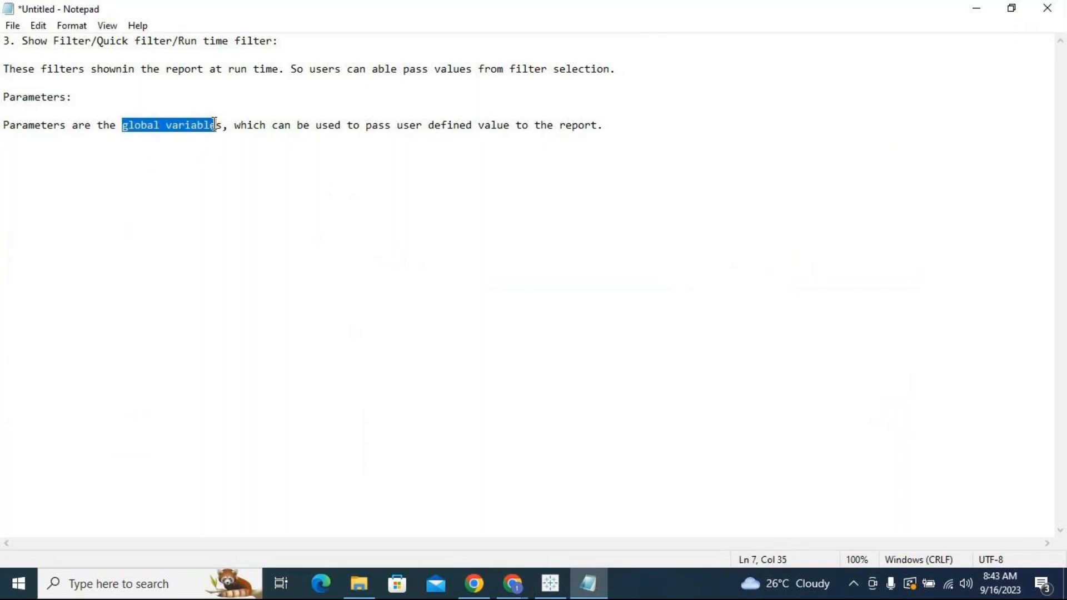
drag(215, 123, 223, 125)
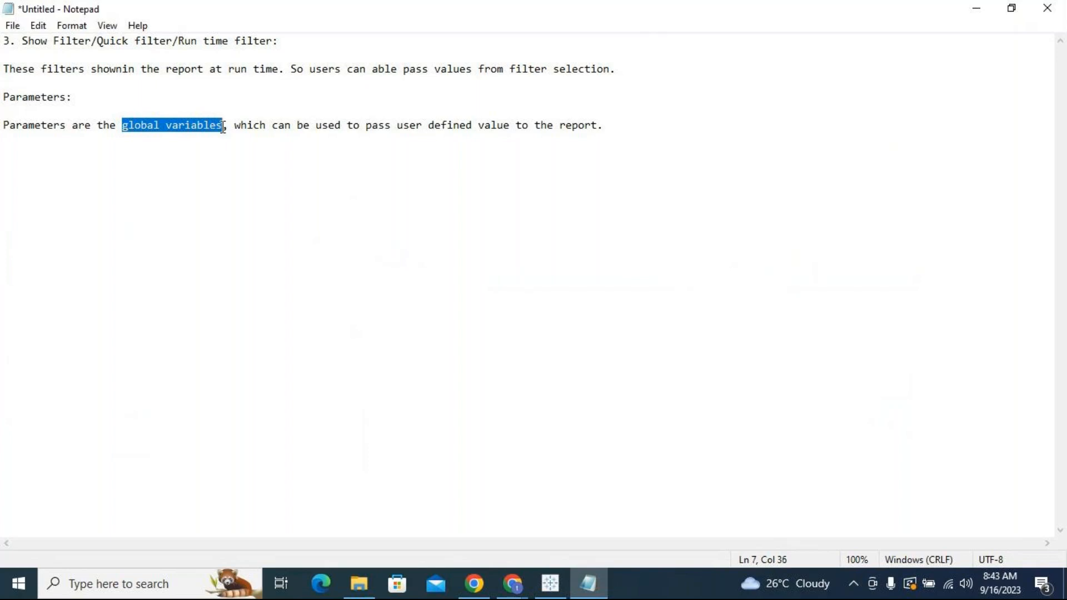
click(550, 583)
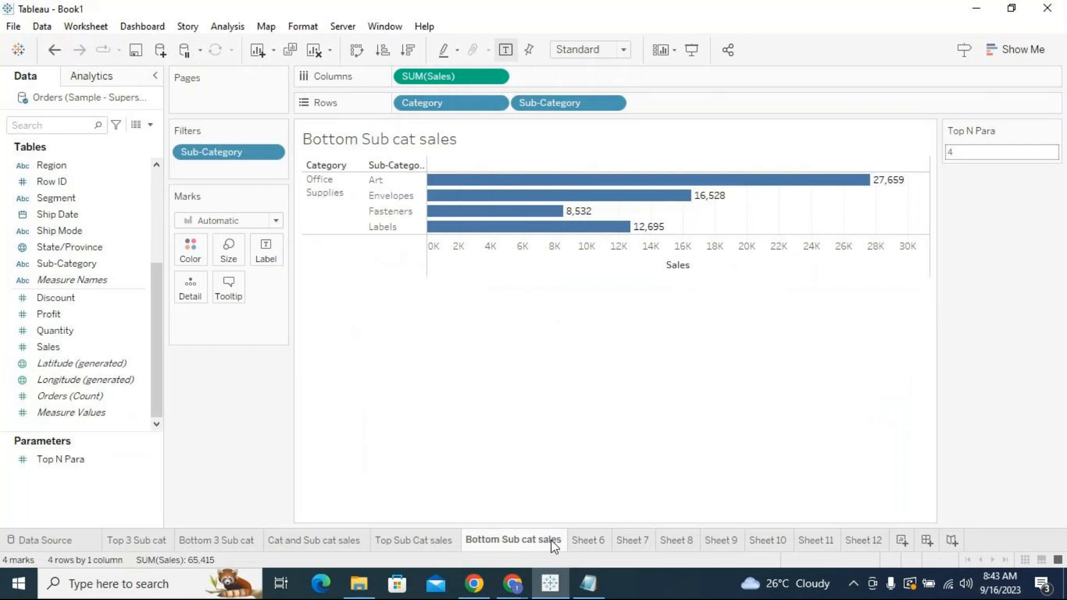
mouse_move(554, 545)
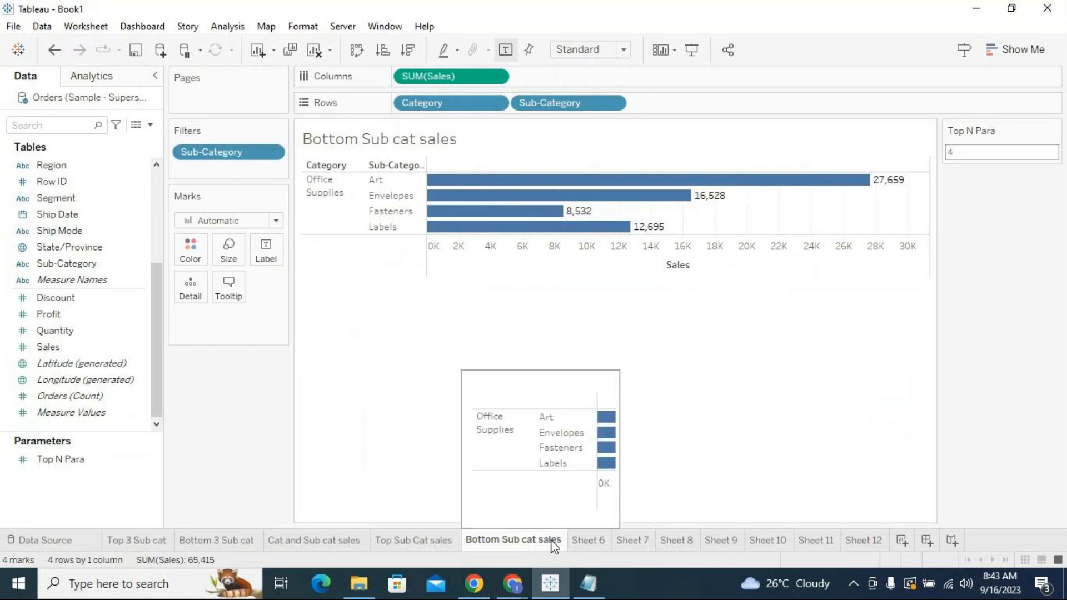
click(435, 541)
click(510, 539)
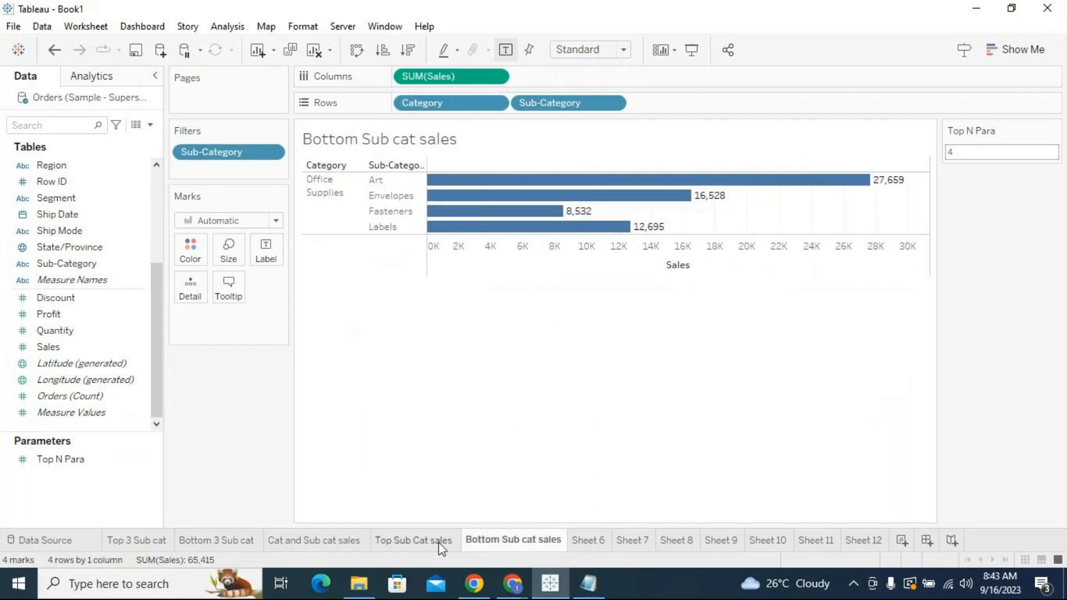
click(425, 539)
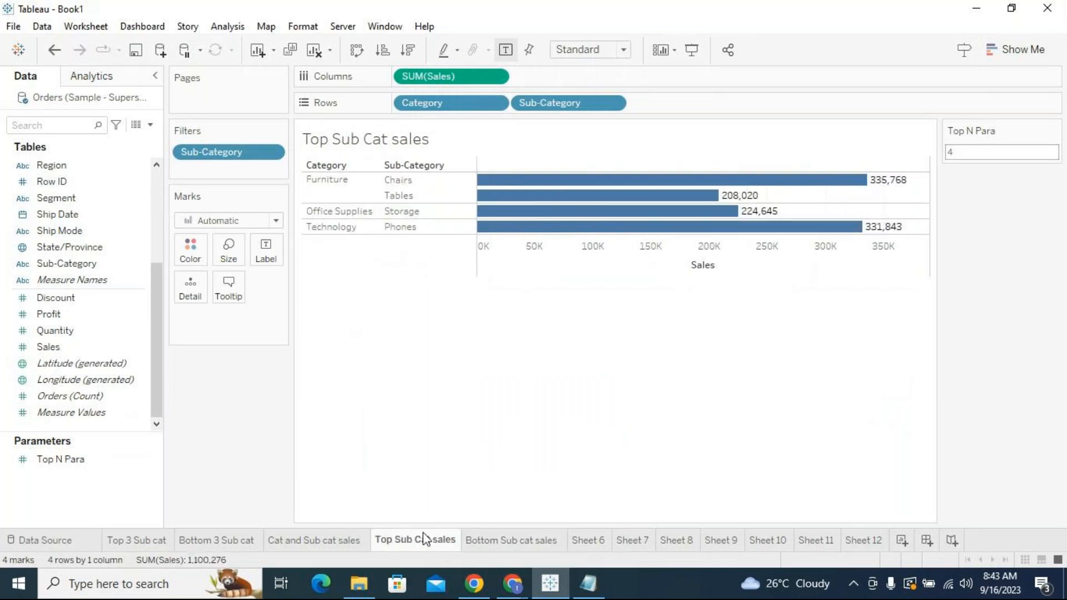
Highlight "user defined value to the report" in the Notepad note, and set Top N Para to 6 on Tableau's Top Sub Cat sales worksheet.
click(588, 584)
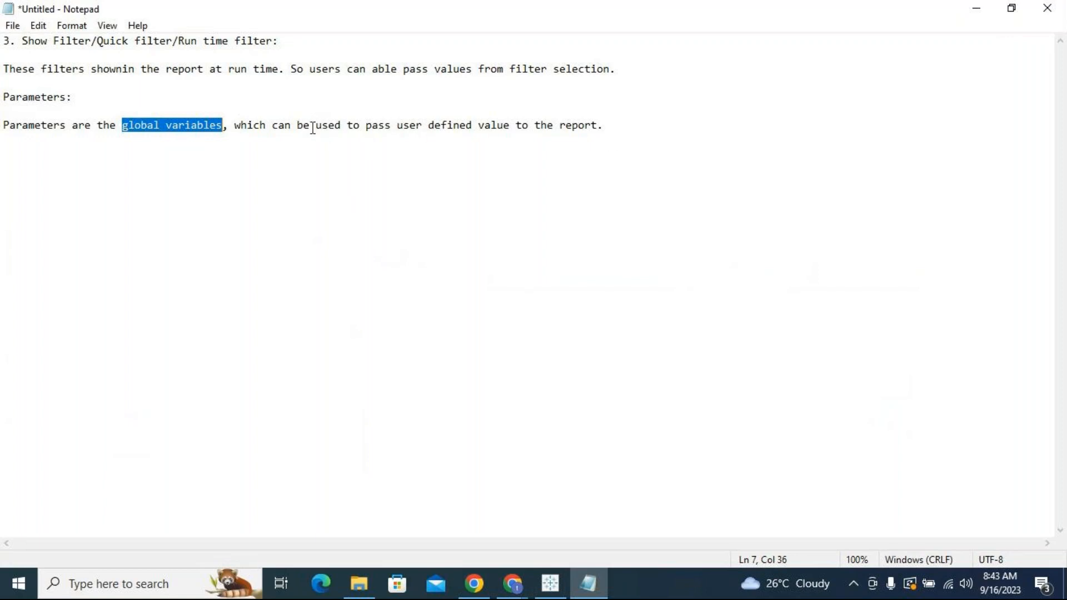
drag(399, 126, 595, 125)
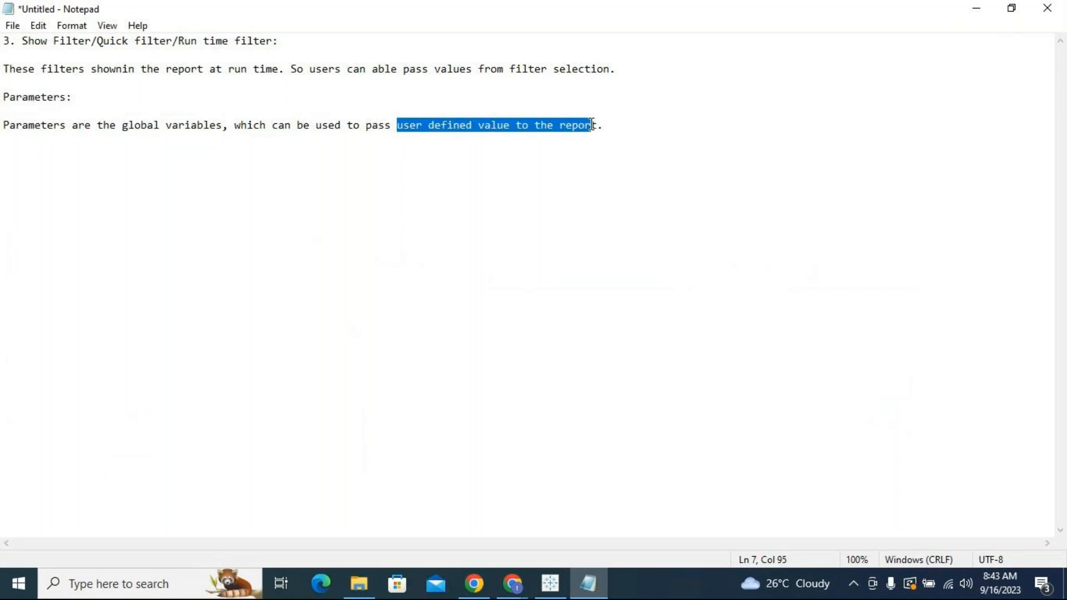
click(981, 9)
click(980, 152)
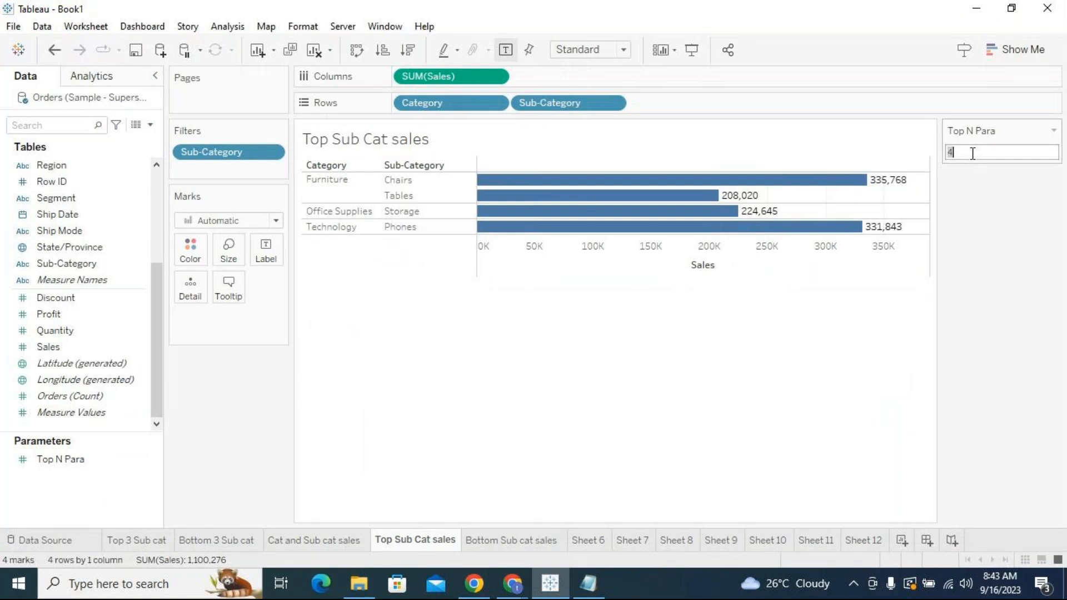
text(6)
key(Return)
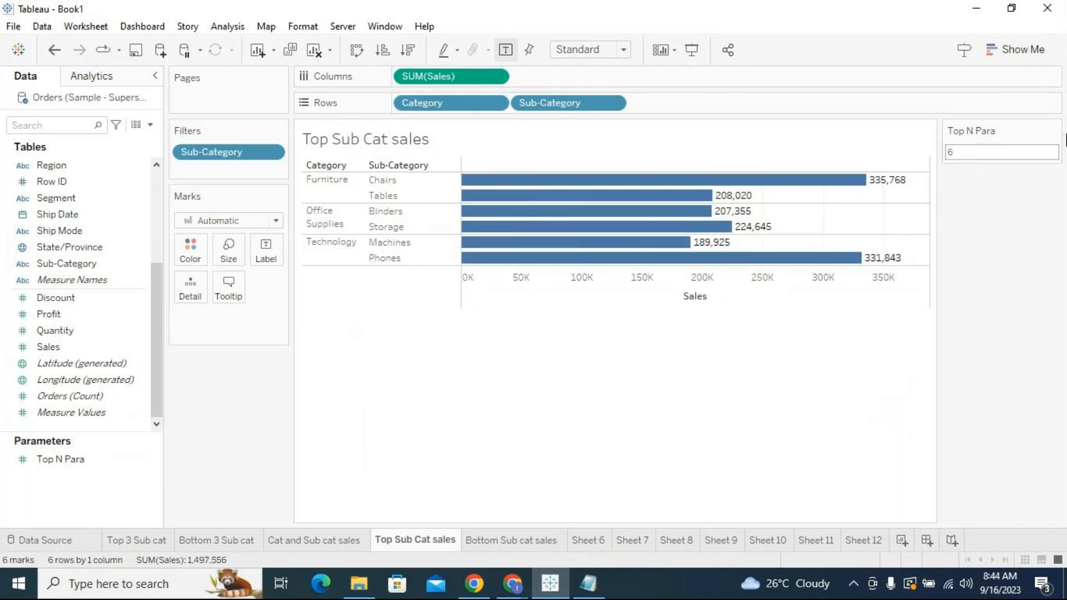
Rename the Top N Para parameter to Top/Bottom N Para and check the new name on the Bottom Sub cat sales worksheet.
click(139, 464)
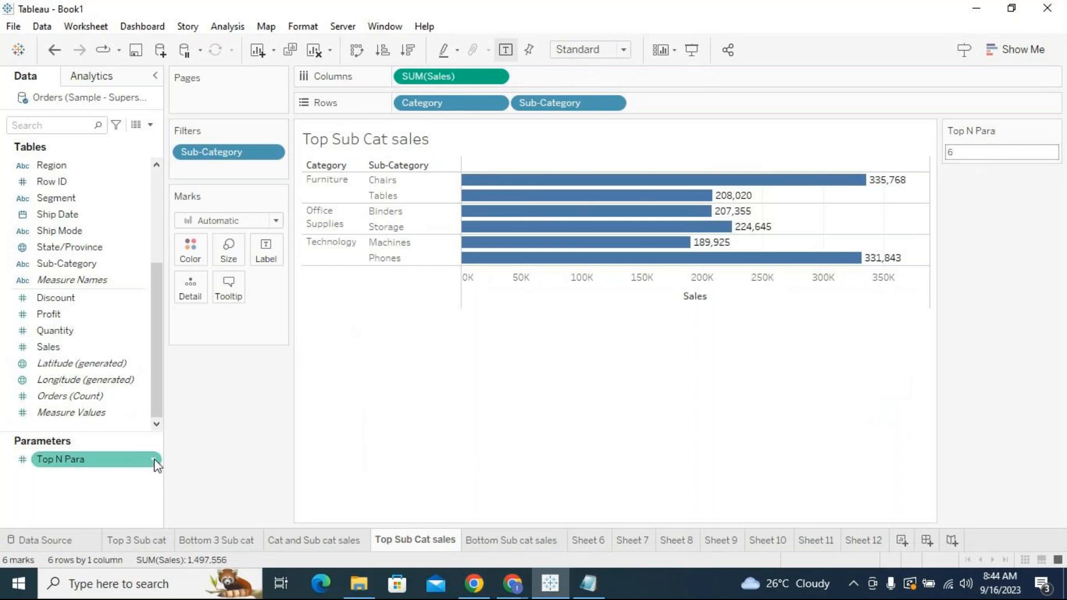
click(155, 461)
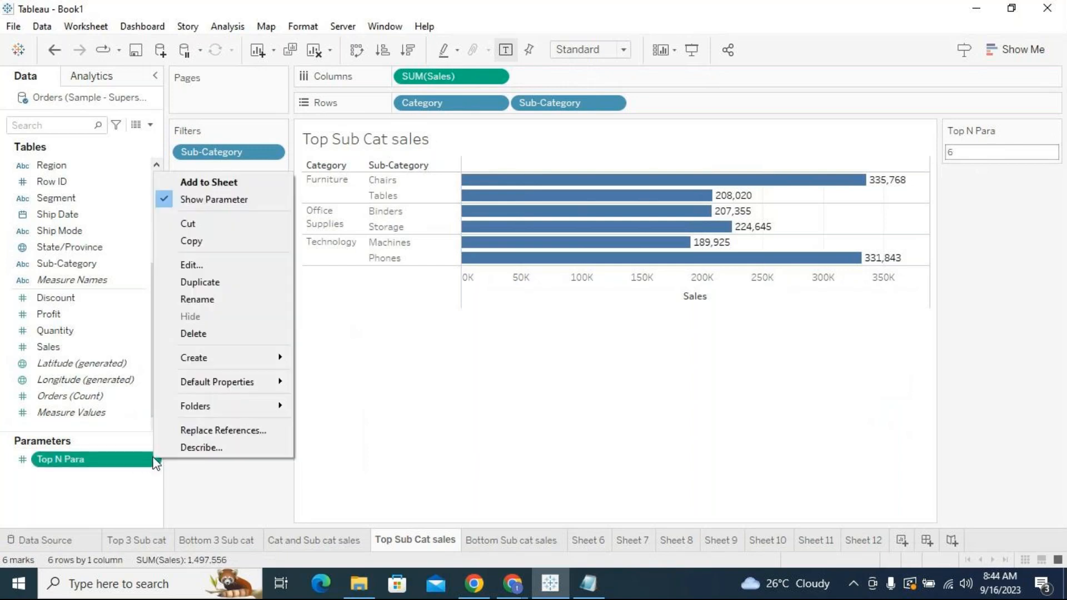
click(204, 265)
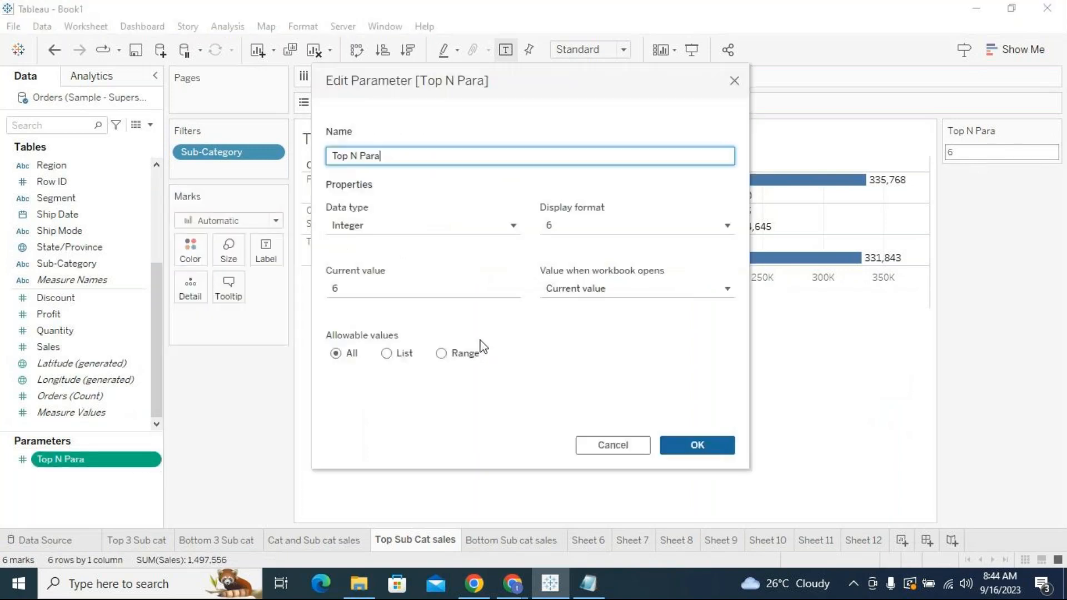
click(349, 156)
text(/Bottom)
click(699, 446)
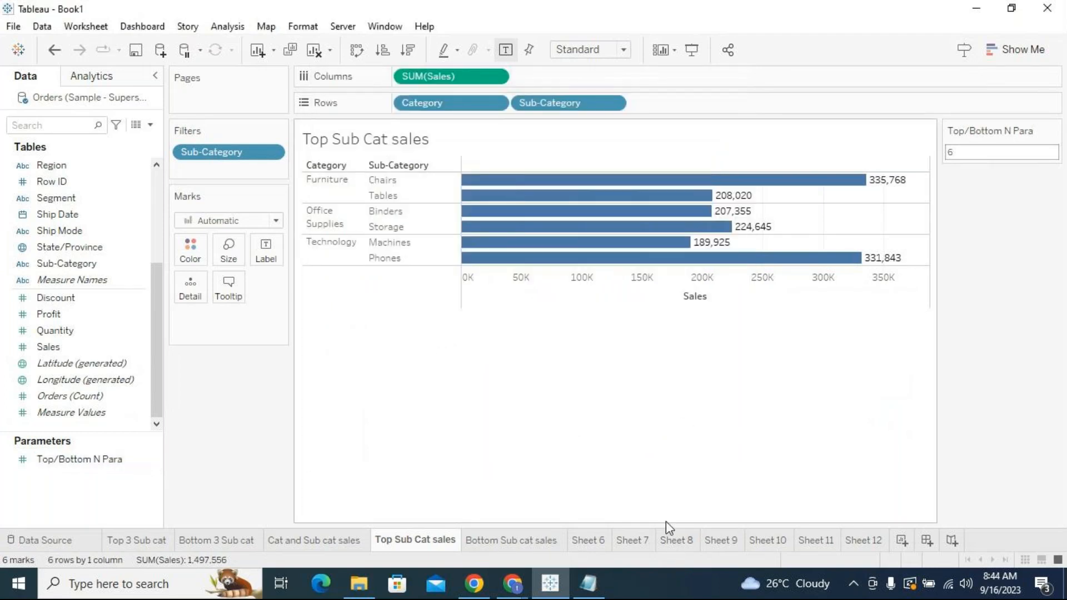
click(508, 540)
click(445, 539)
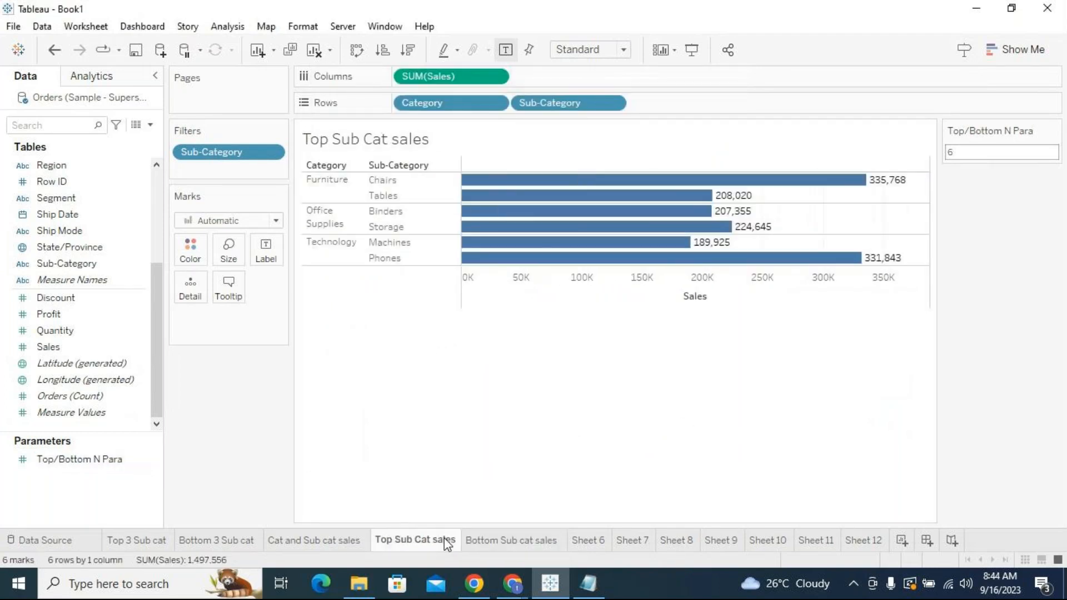
Open the Top/Bottom N Para parameter for editing and restrict its allowable values to a list.
right_click(157, 459)
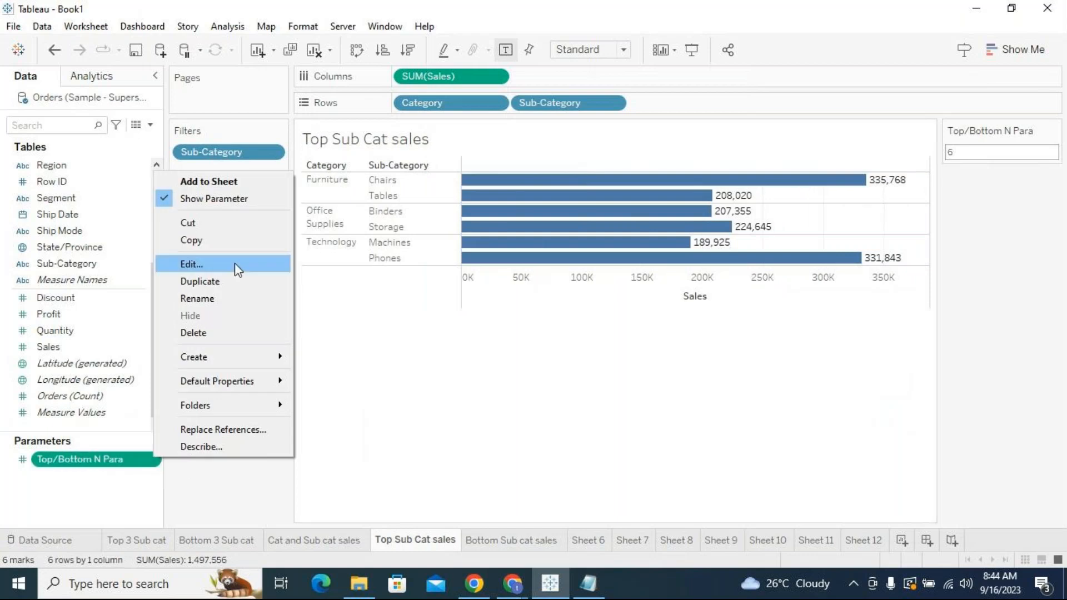
click(235, 263)
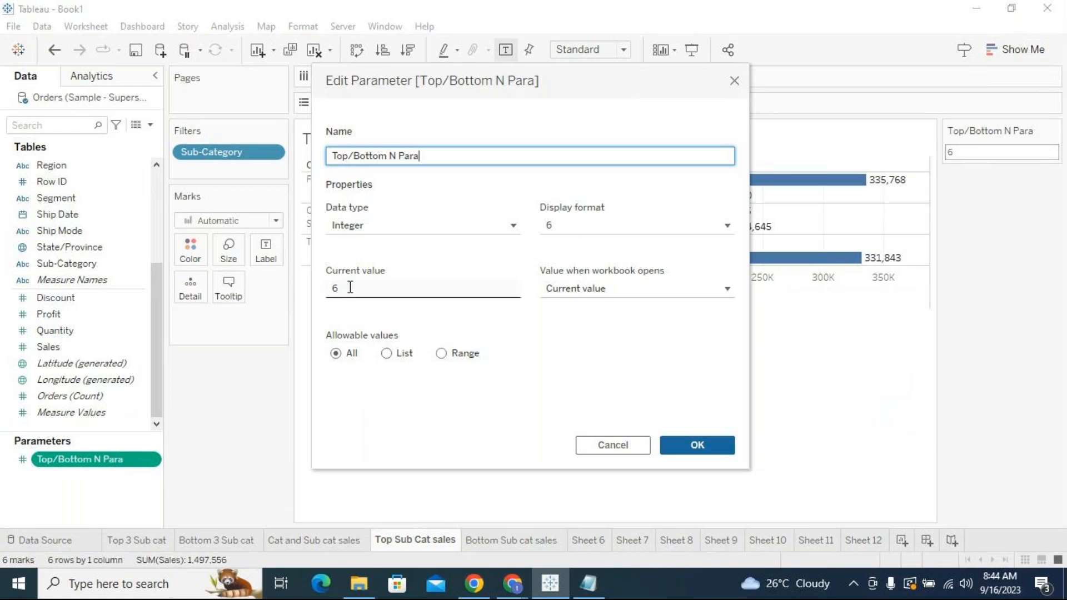
click(386, 353)
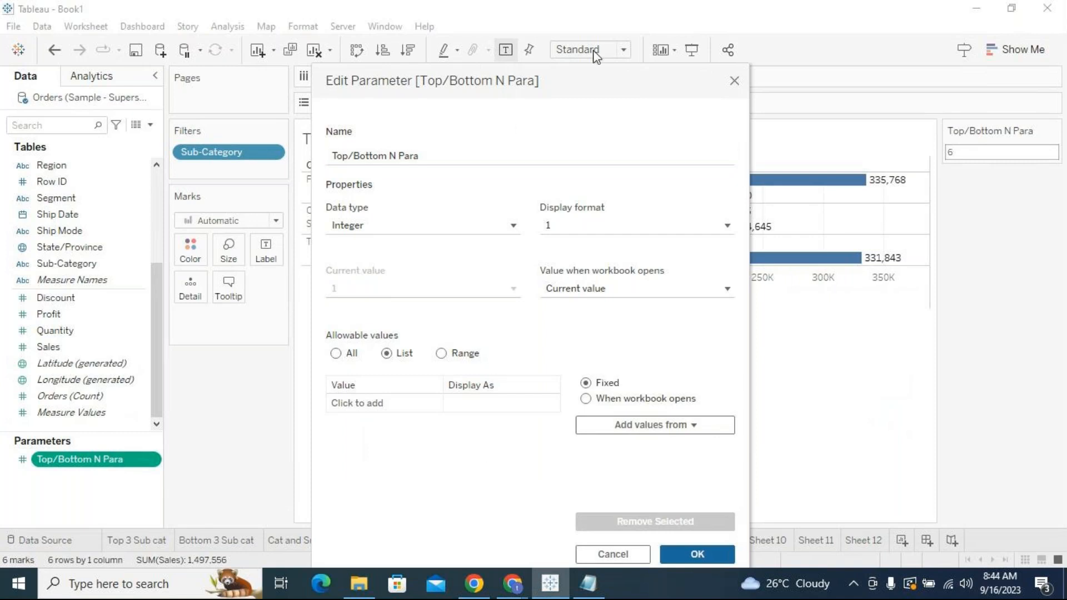
drag(591, 72, 595, 17)
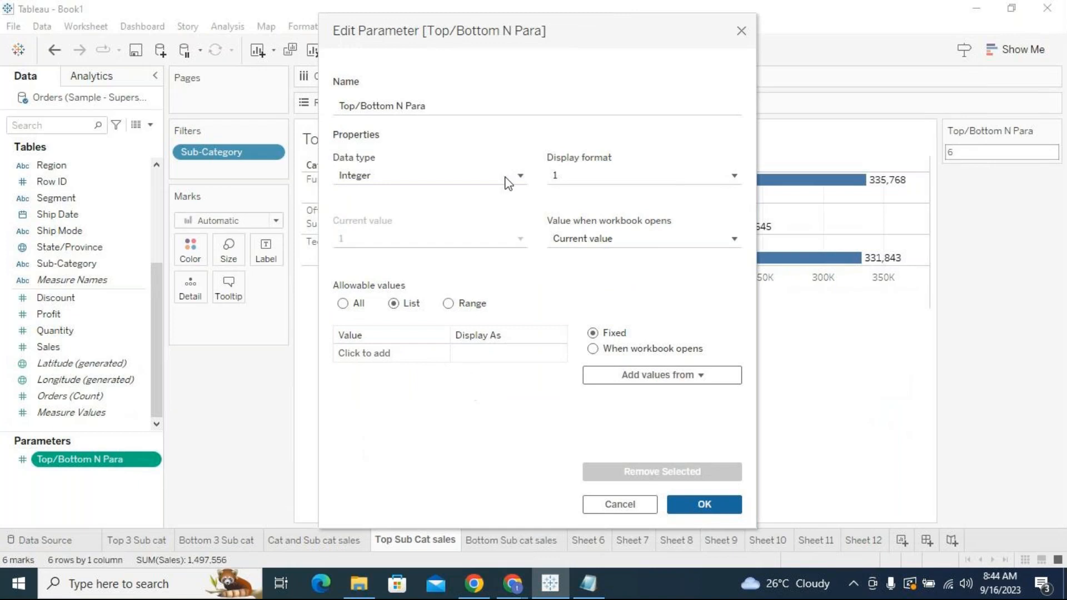
Enter 1, 2, 3, 4 and 5 as the list values of Top/Bottom N Para.
click(381, 353)
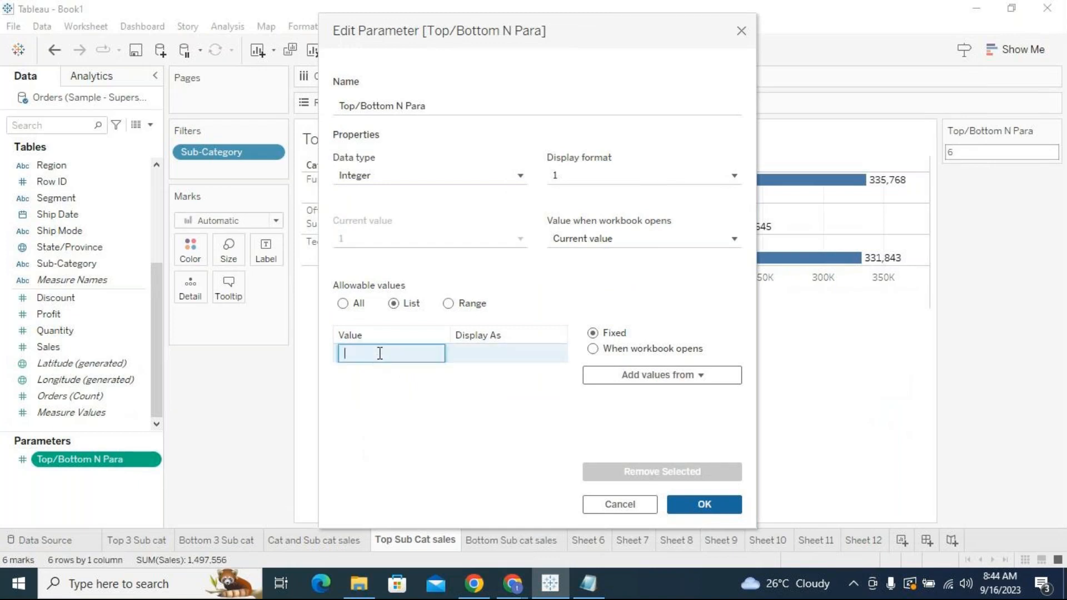
key(Return)
text(2)
key(Return)
text(3)
key(Return)
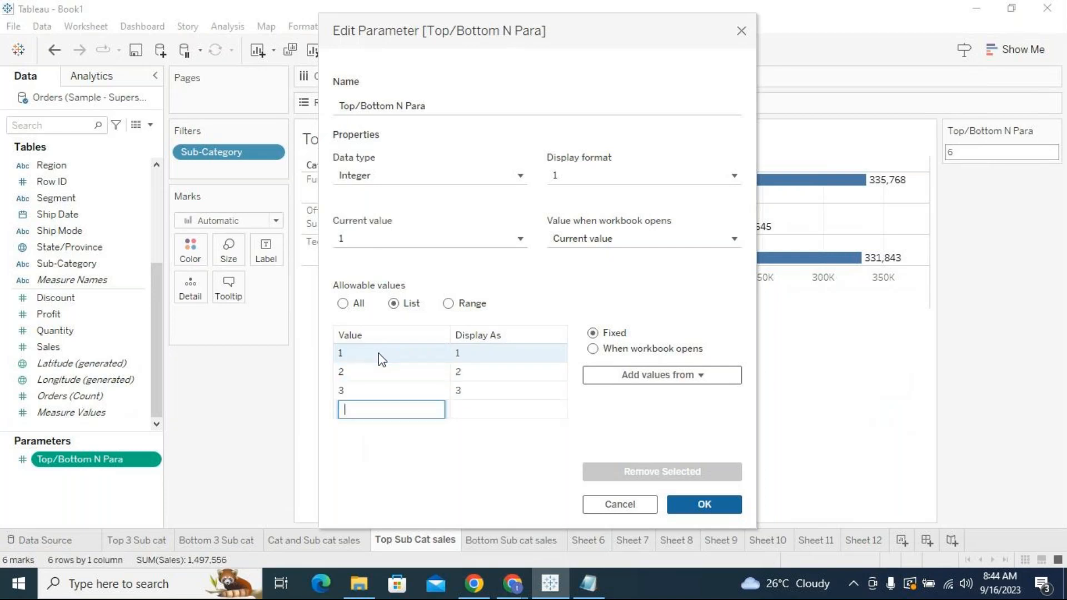
text(4)
key(Return)
text(5)
key(Return)
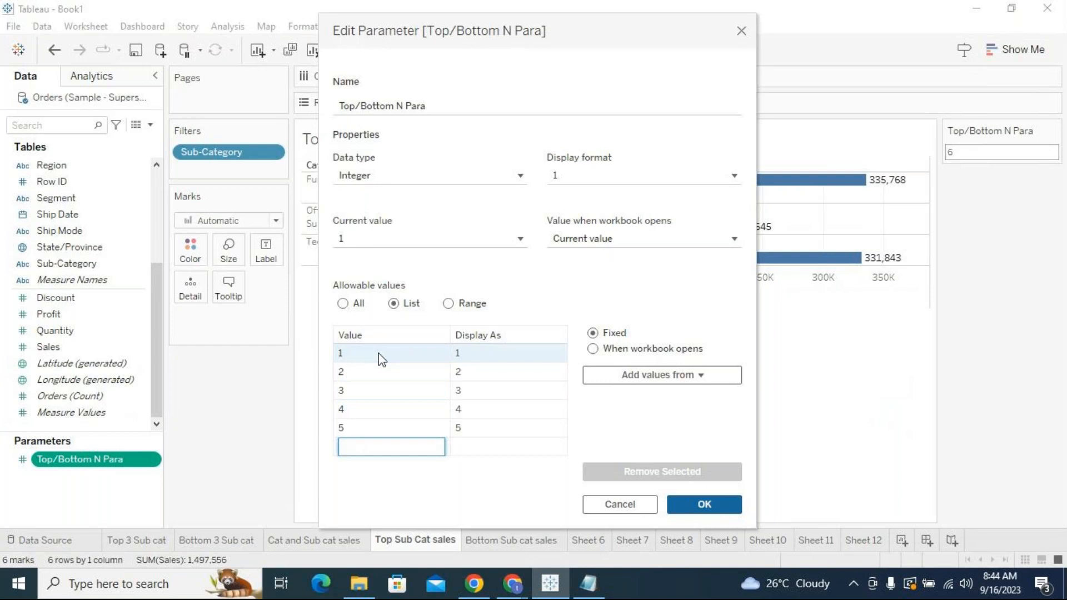
Add 6 to the parameter's value list, remove it again, and apply the parameter changes.
text(6)
key(Return)
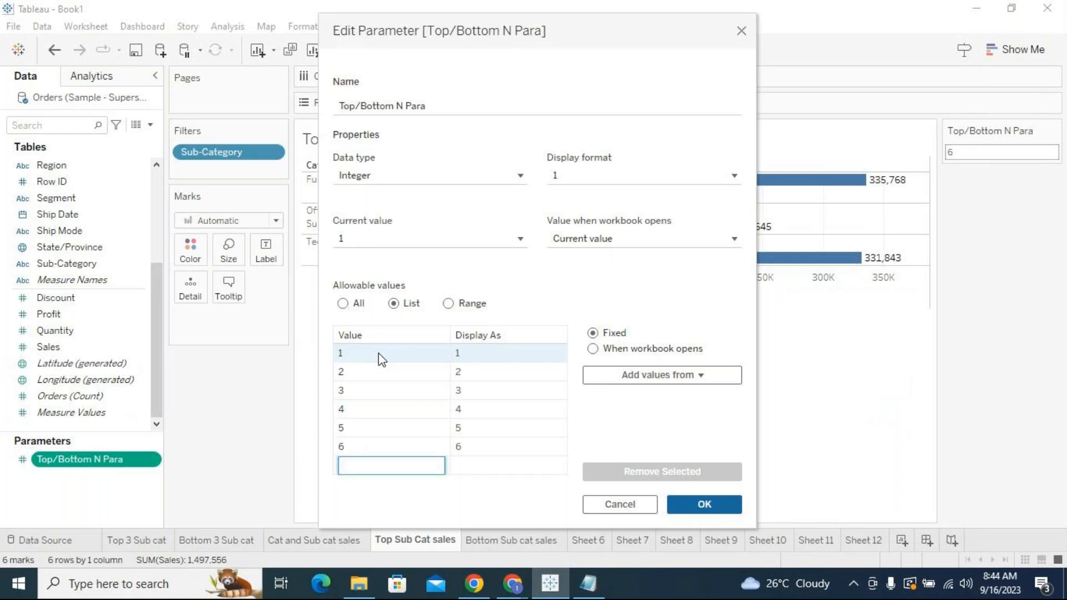
click(477, 461)
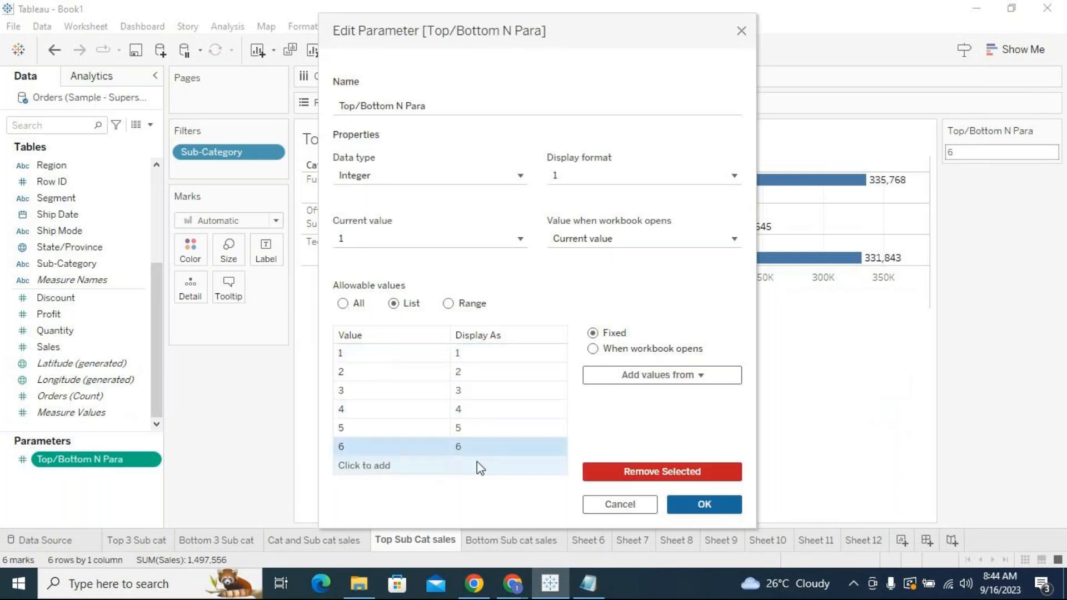
click(635, 473)
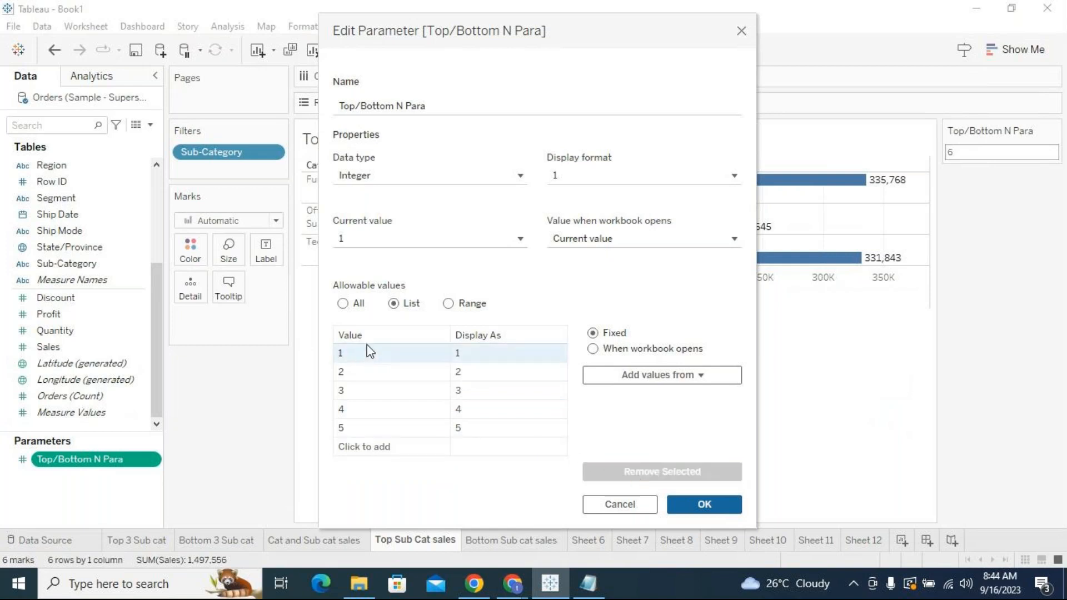
click(702, 506)
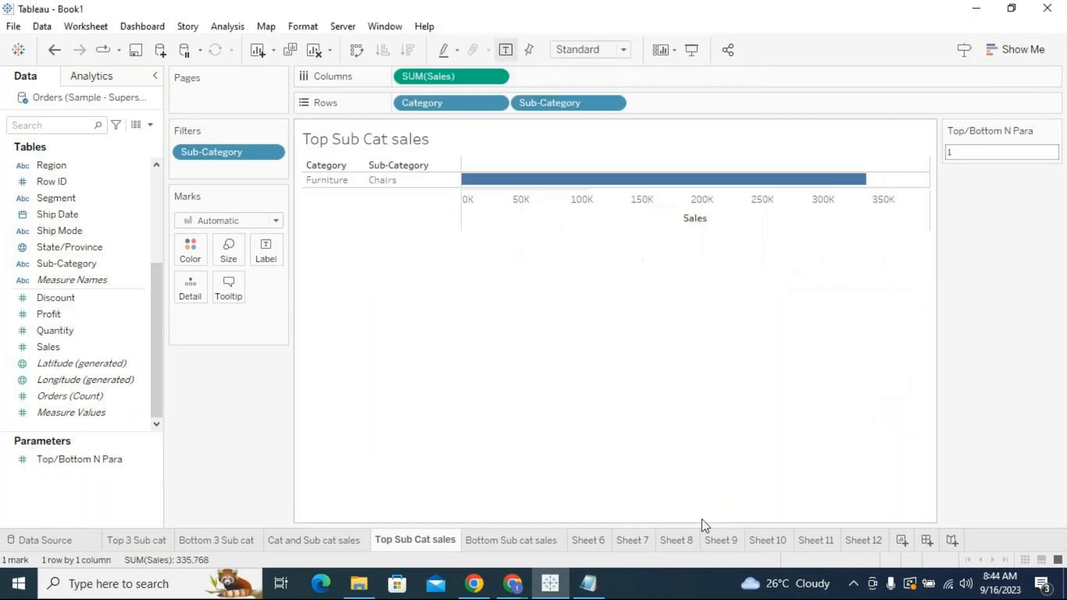
Keep the parameter control as Type In and try Top/Bottom N Para values 2, 3, 4 and 5 on Top Sub Cat sales.
click(1054, 132)
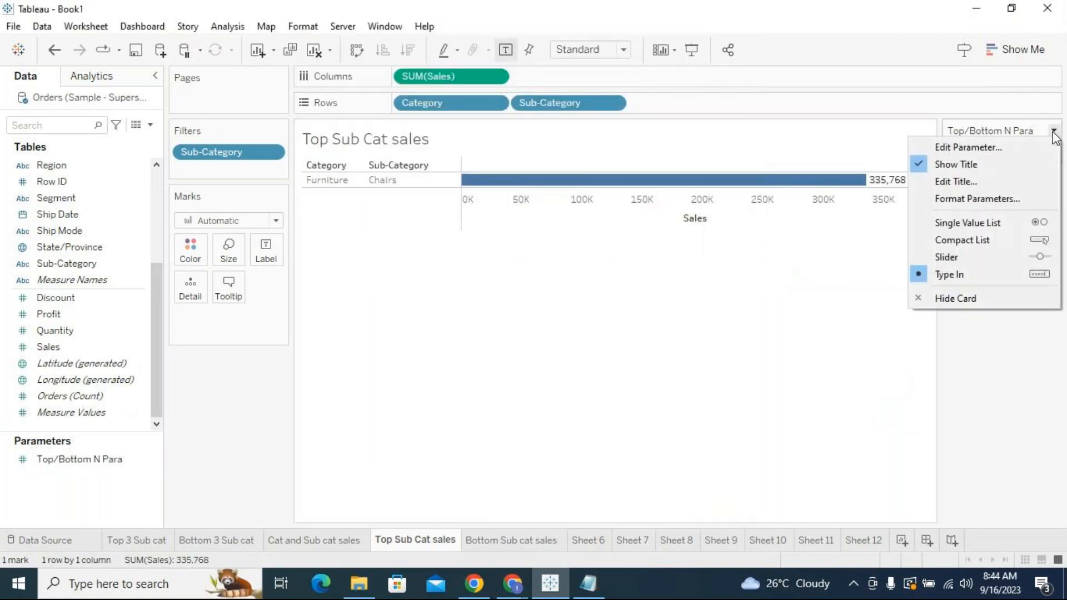
click(1006, 276)
text(2)
key(Return)
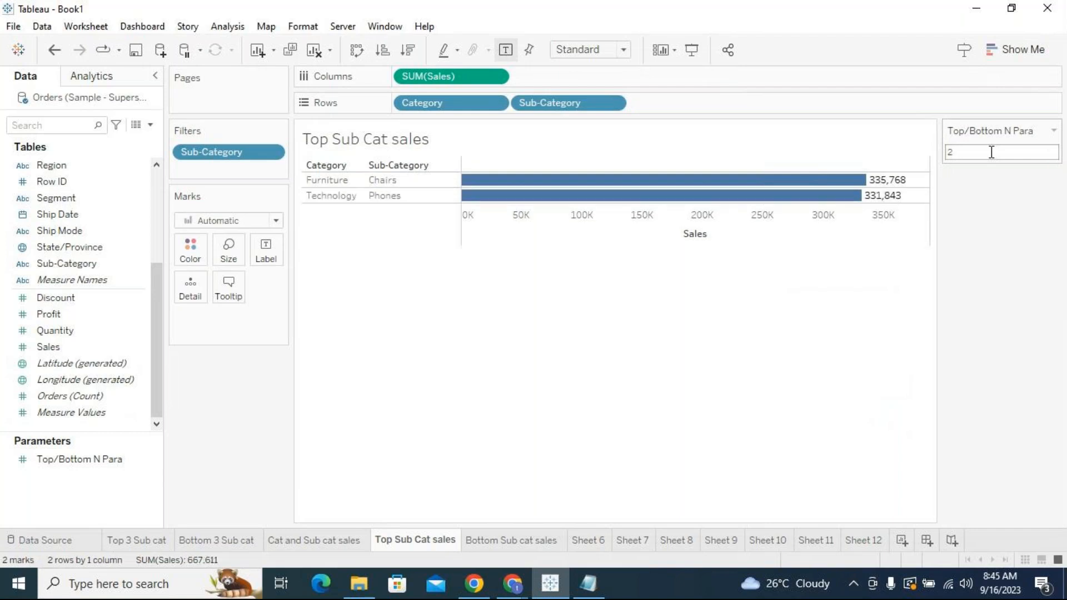
text(3)
text(4)
key(Return)
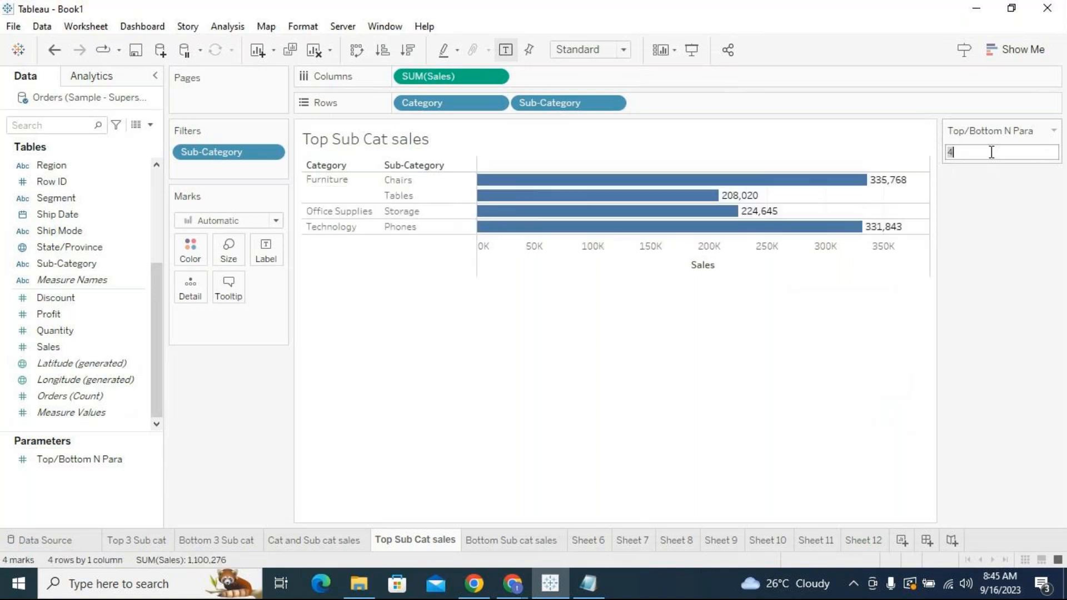
text(5)
key(Return)
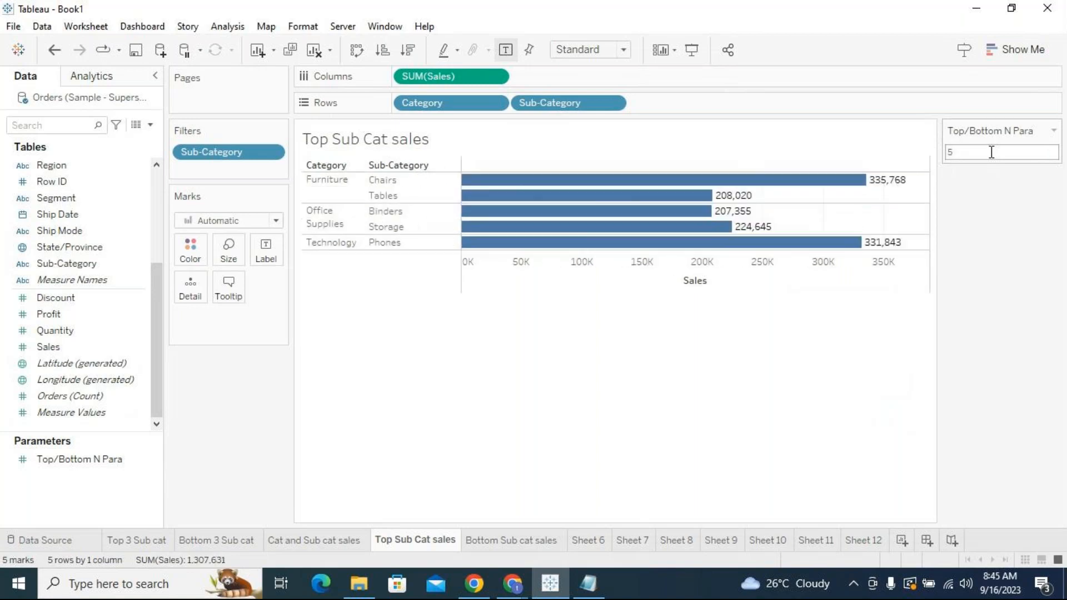
text(5)
key(Return)
double_click(976, 156)
Review the allowable values list in the Top/Bottom N Para parameter's settings without changing anything.
click(132, 465)
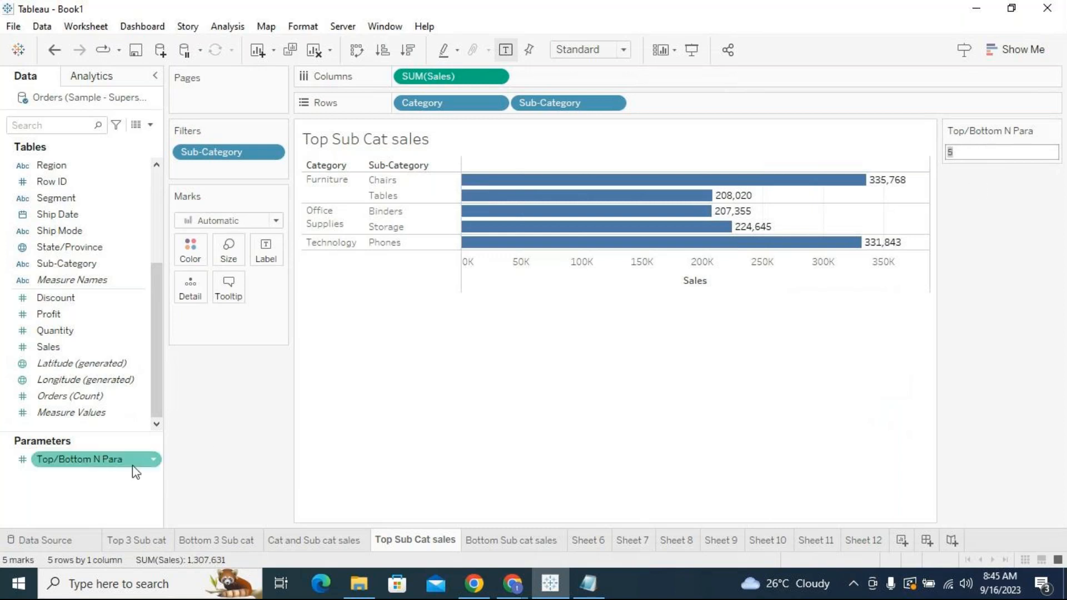
click(153, 461)
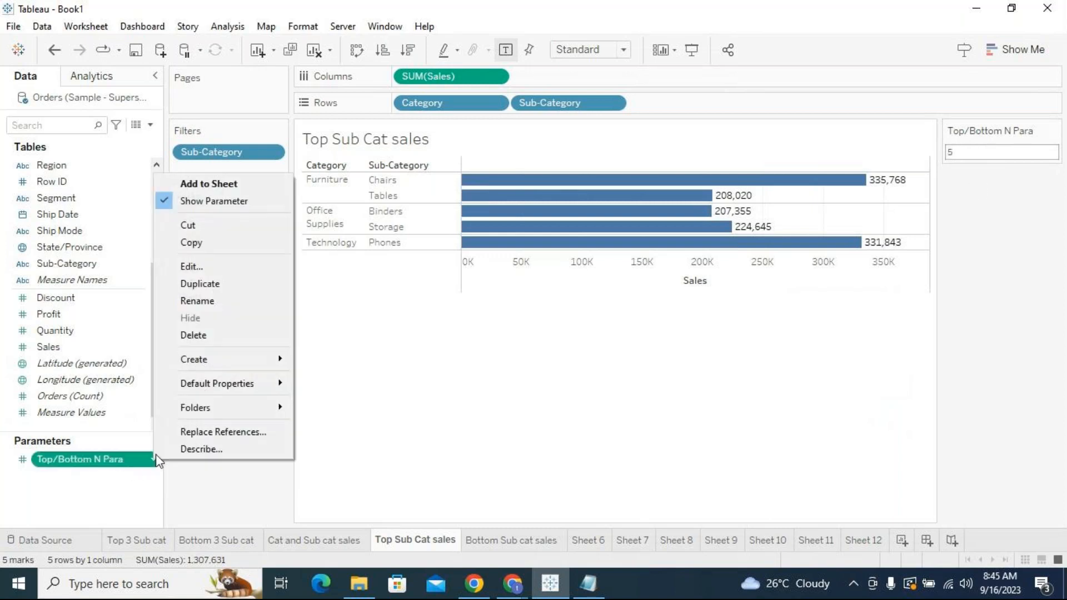
click(221, 270)
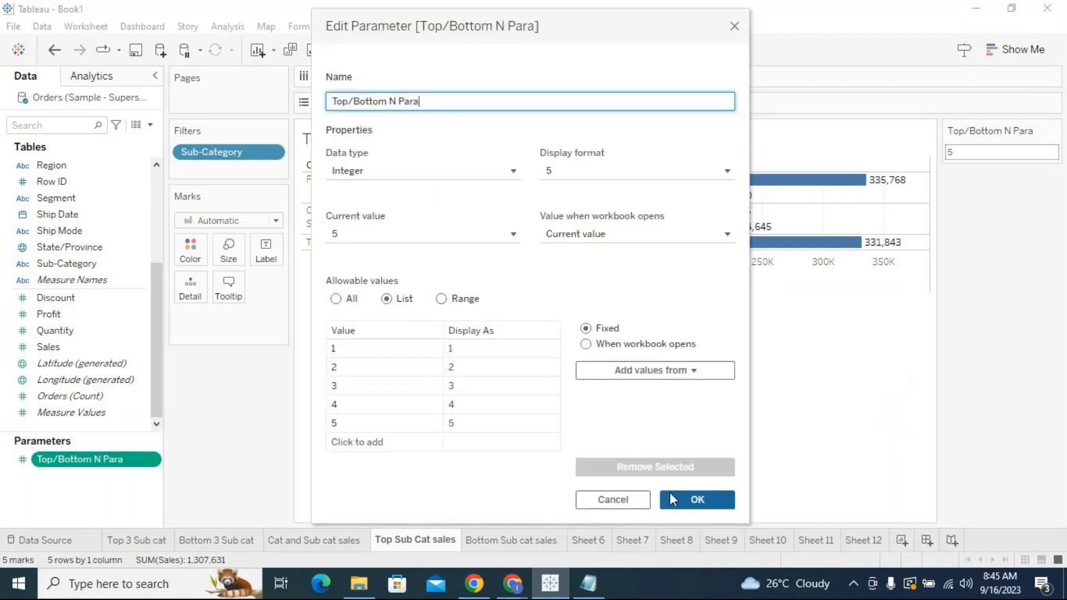
click(626, 508)
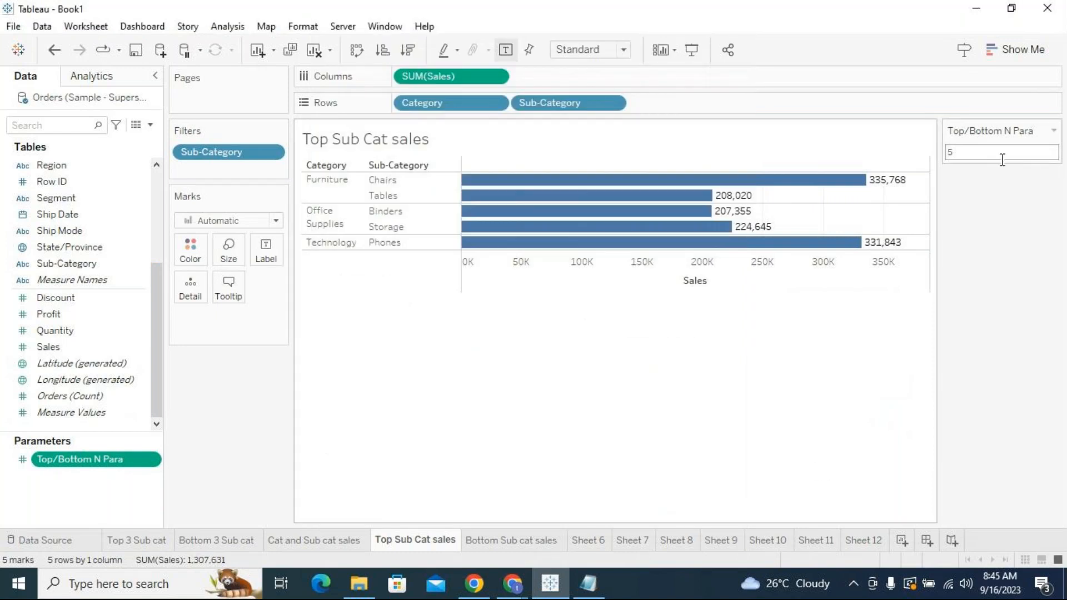
Show the Top/Bottom N Para control as a Single Value List and choose 1, followed by 2.
click(1054, 131)
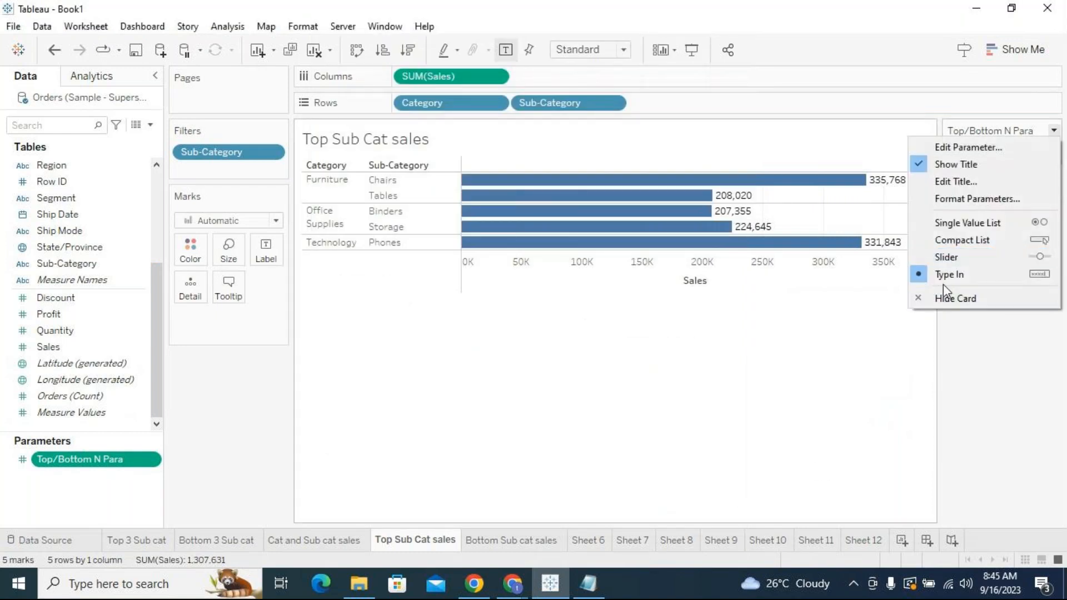
click(977, 224)
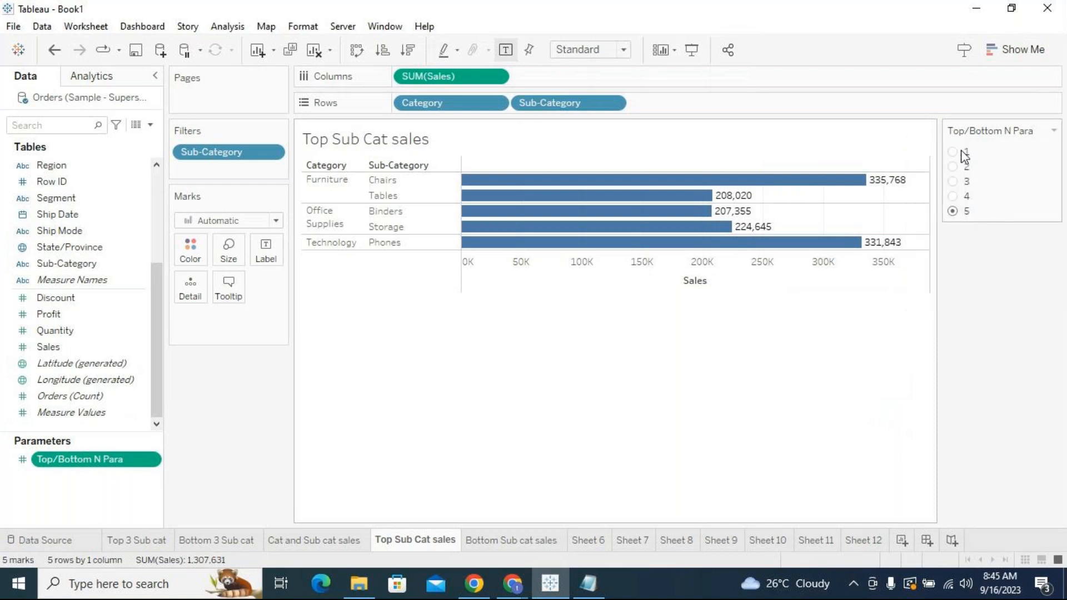
click(955, 152)
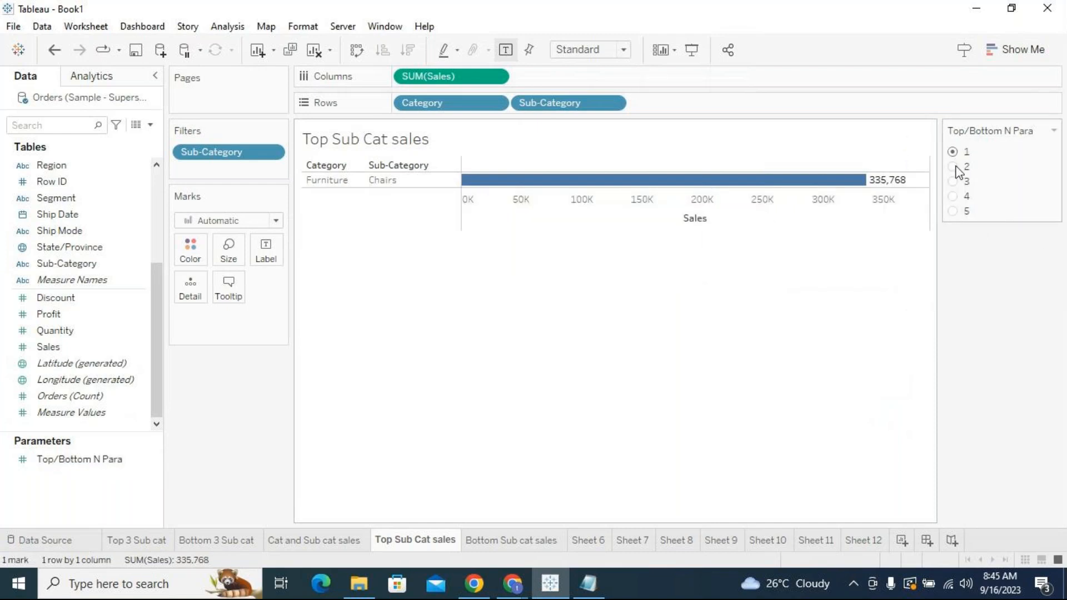
click(954, 168)
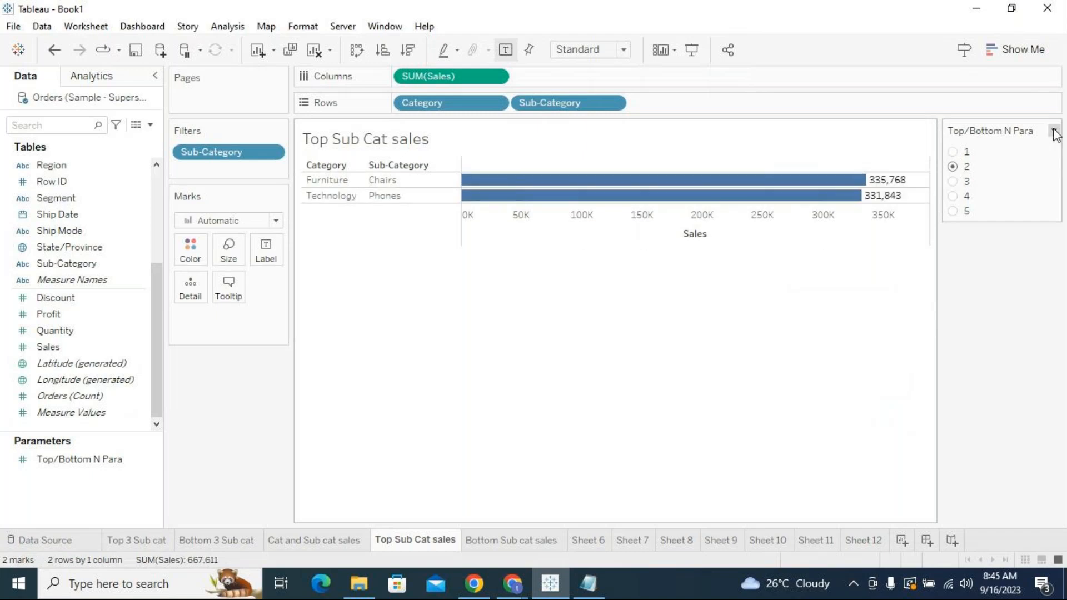
click(1054, 131)
click(1009, 133)
Step Top/Bottom N Para through 3, 4 and 5, back down to 2, and finish on 4.
click(955, 181)
click(953, 196)
click(954, 212)
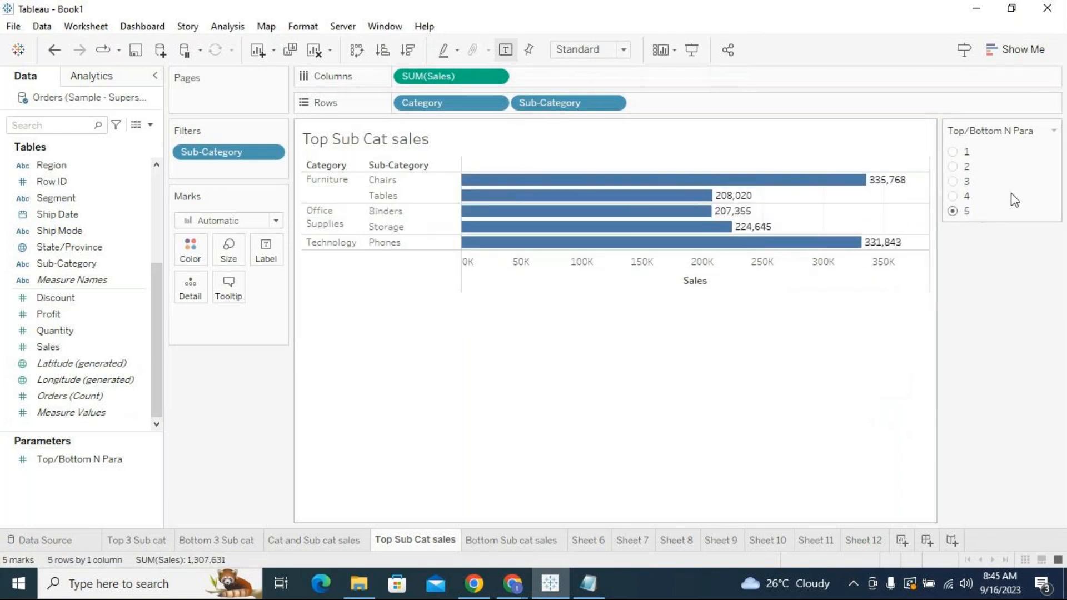
click(955, 197)
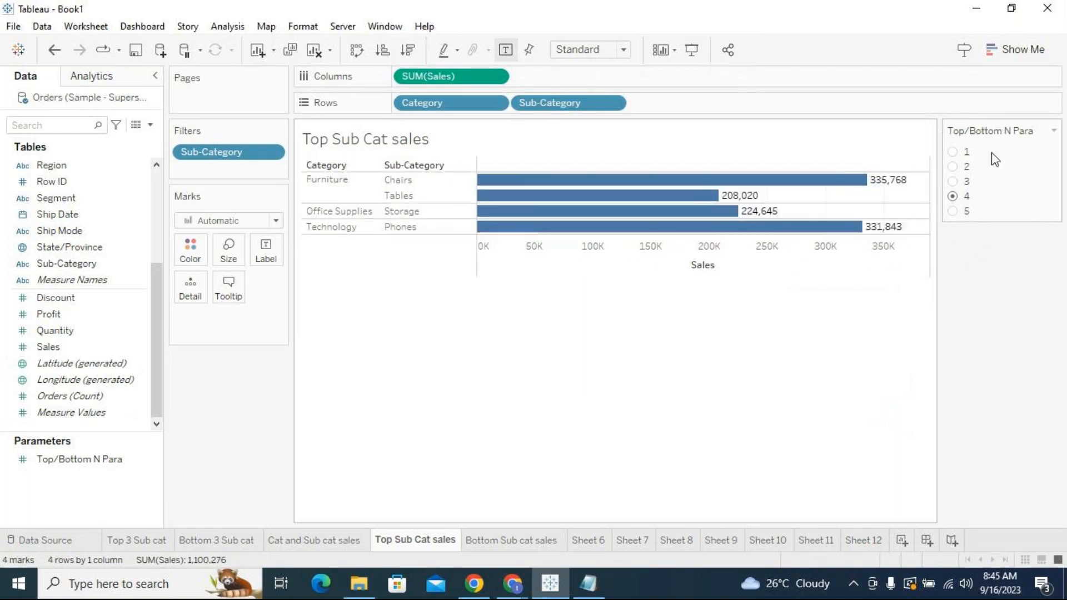
click(956, 179)
click(958, 165)
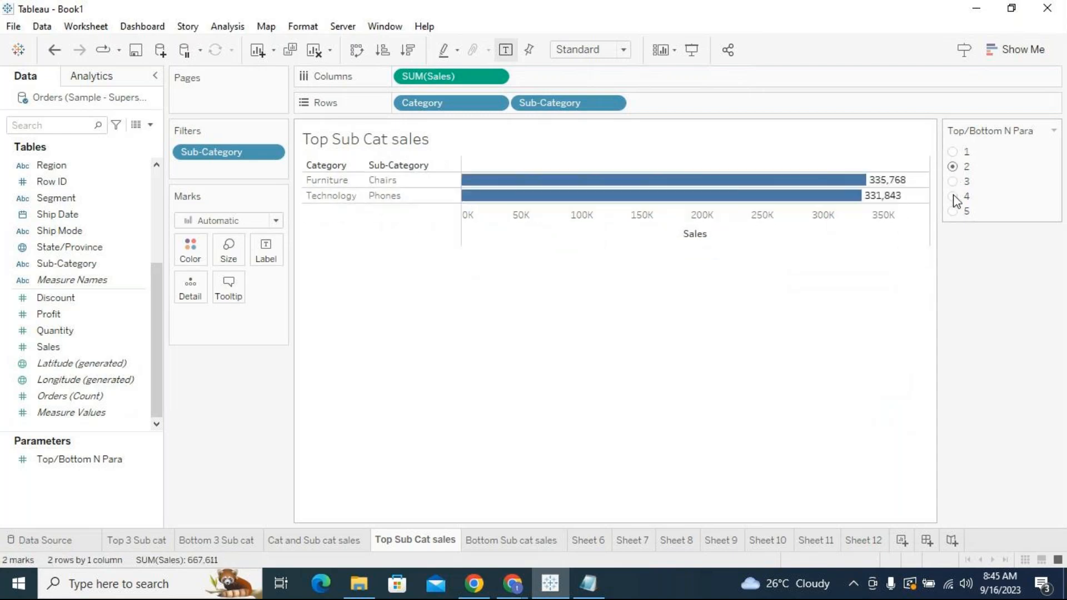
click(954, 196)
Change the Top/Bottom N Para control to a Compact List and choose 1.
click(1054, 131)
click(966, 241)
click(1051, 152)
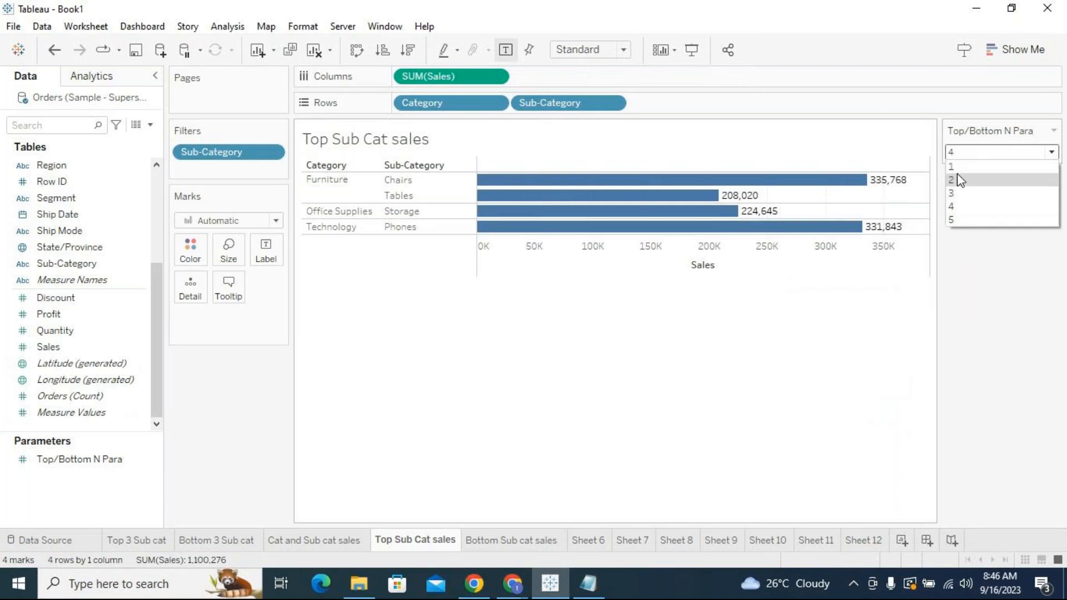
click(956, 171)
click(1028, 155)
click(988, 179)
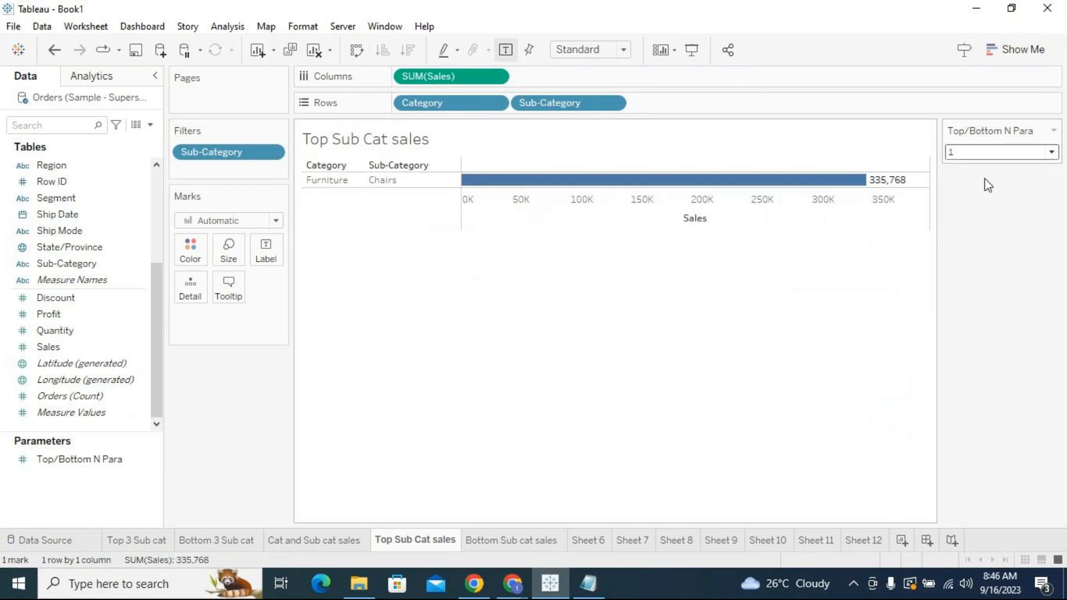
Try the values 3 and 4 for the Top/Bottom N Para parameter on the Top Sub Cat sales sheet.
click(988, 161)
click(973, 192)
click(972, 157)
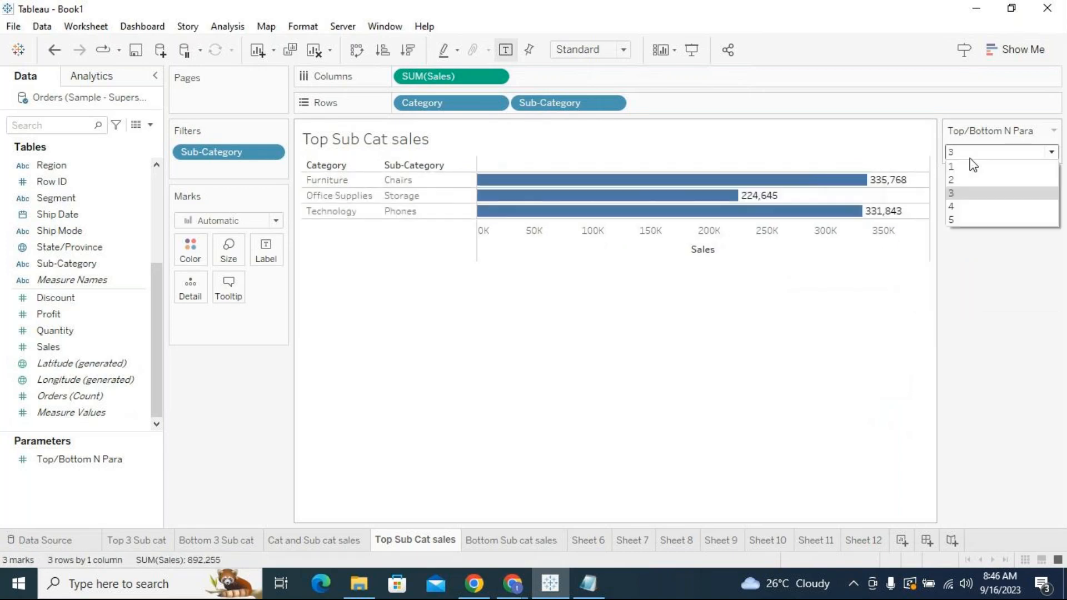
click(981, 206)
click(993, 155)
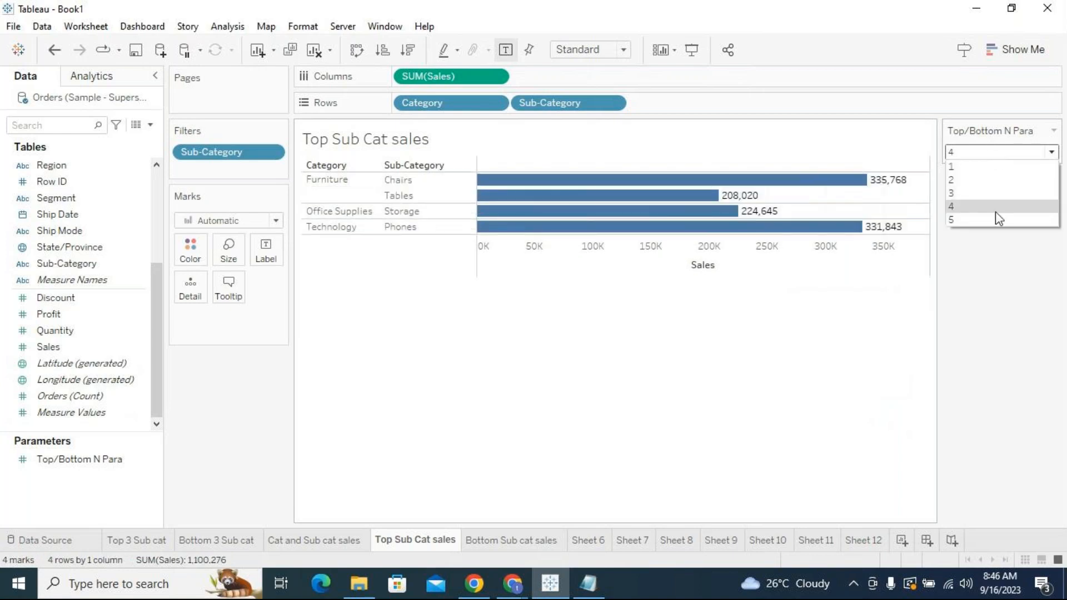
Display the Top/Bottom N Para control as a slider and lower its value to 1.
click(1053, 132)
click(965, 259)
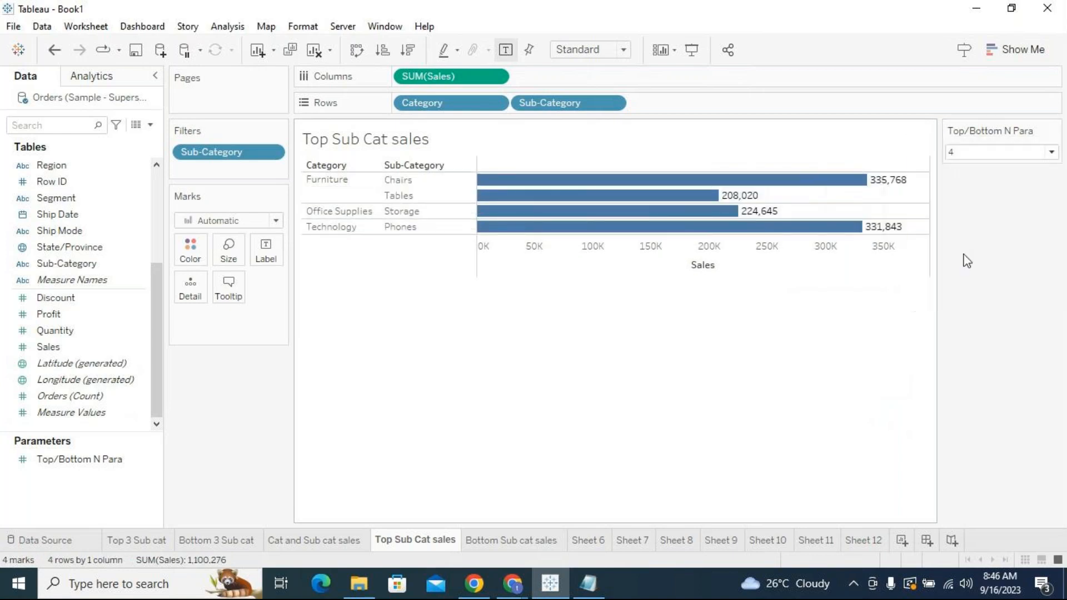
click(1038, 169)
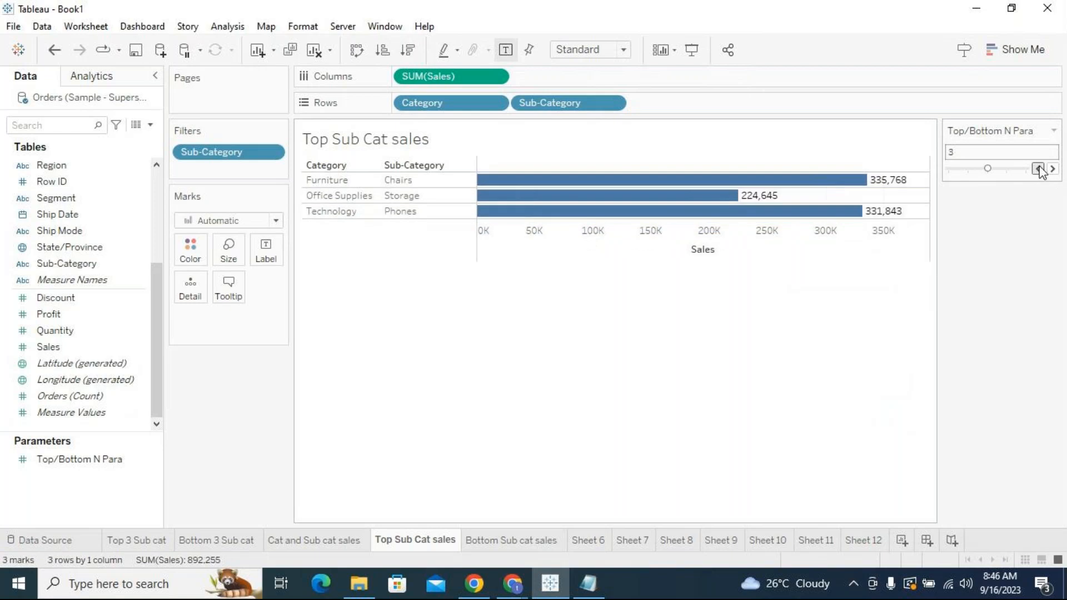
click(1039, 169)
click(1039, 169)
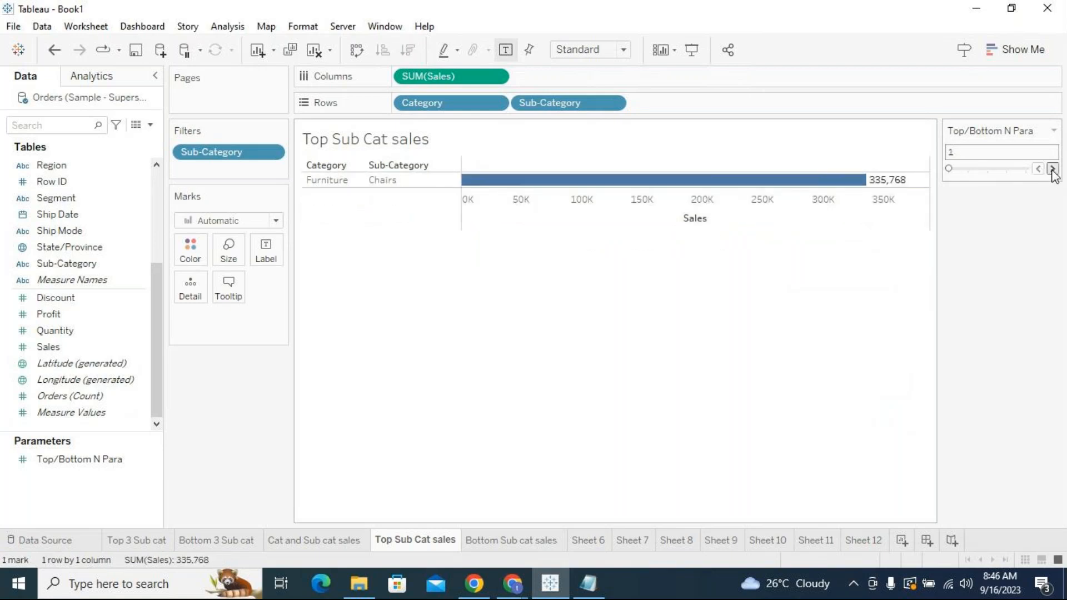
Raise the Top/Bottom N Para slider to 5 and check its effect on the Bottom Sub cat sales sheet.
click(1052, 169)
click(1053, 169)
click(1053, 169)
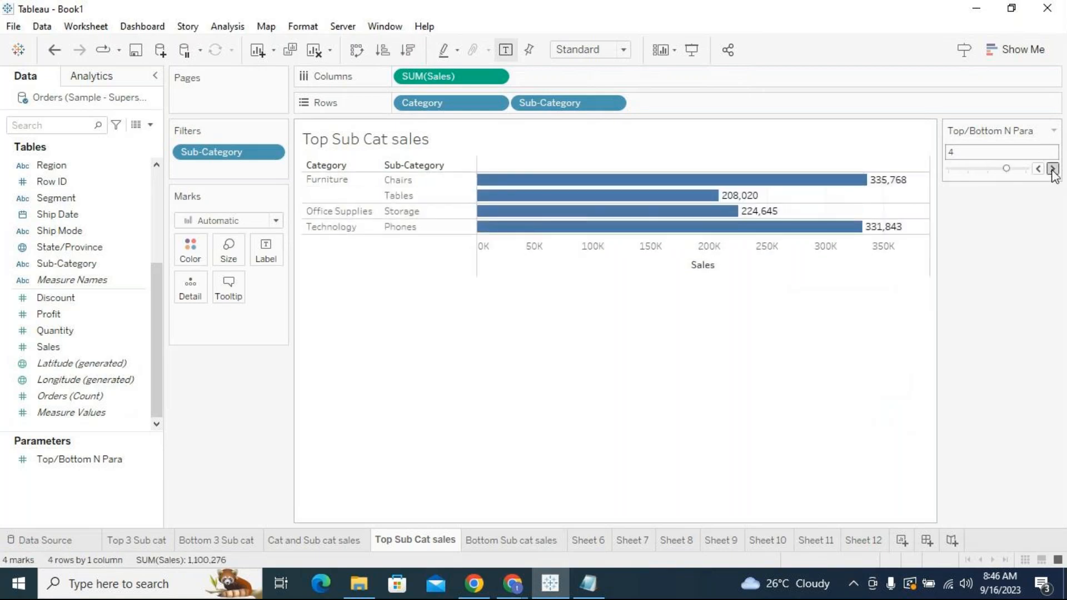
click(1053, 169)
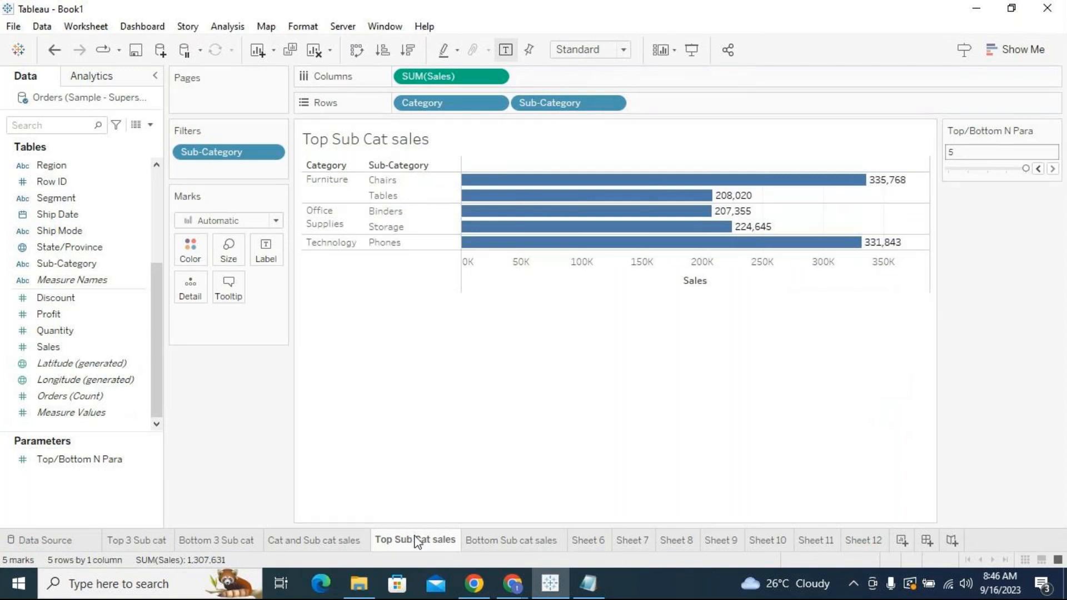
click(525, 538)
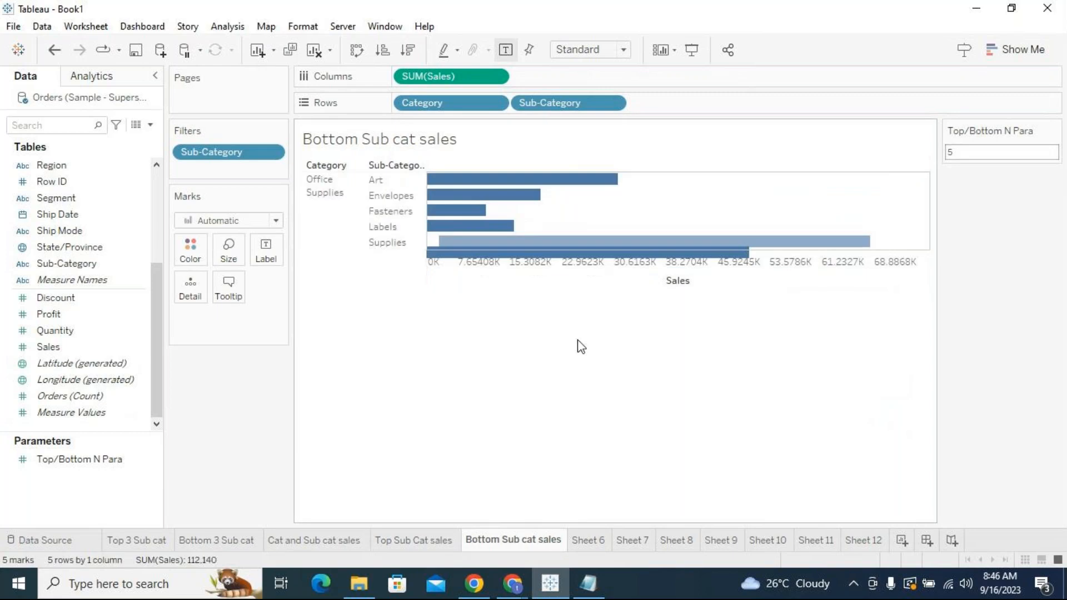
click(416, 543)
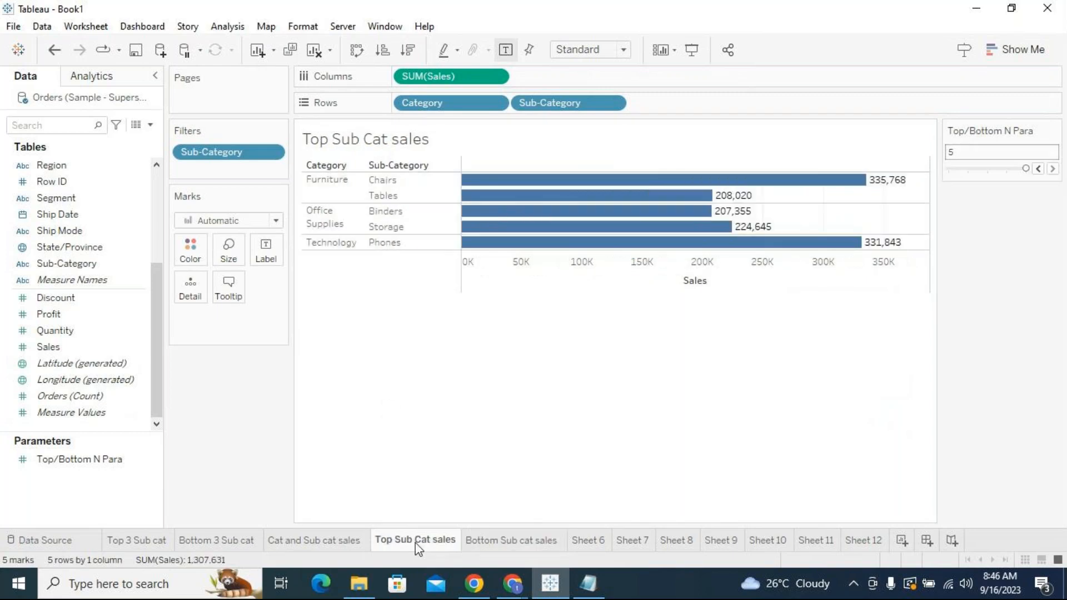
Set the Top/Bottom N Para parameter to 3 and change its control to the Type In style.
click(1038, 168)
click(1039, 168)
click(1054, 130)
click(1021, 290)
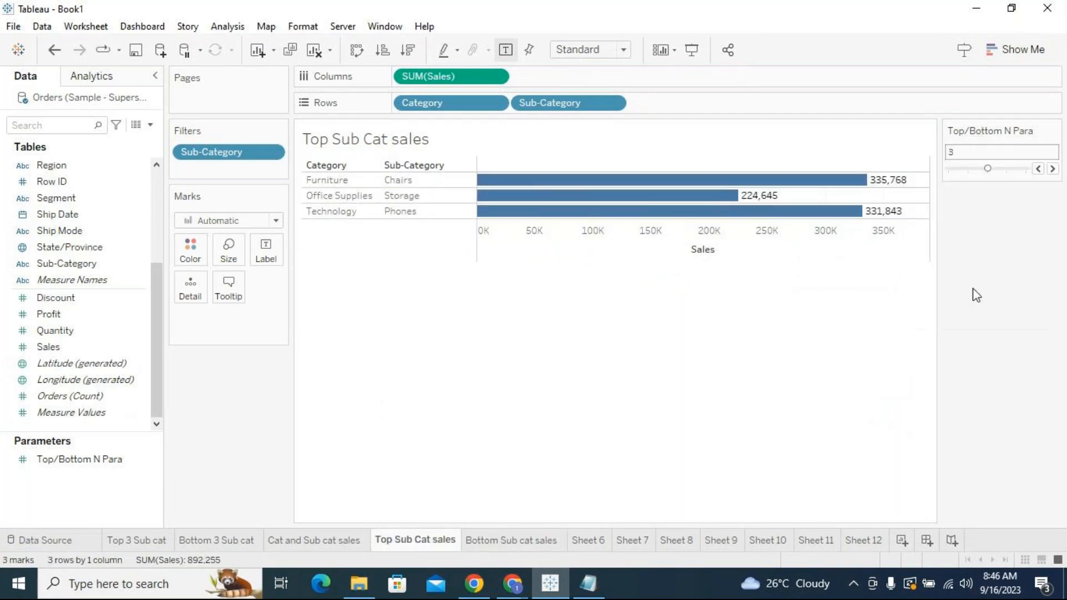
click(1052, 131)
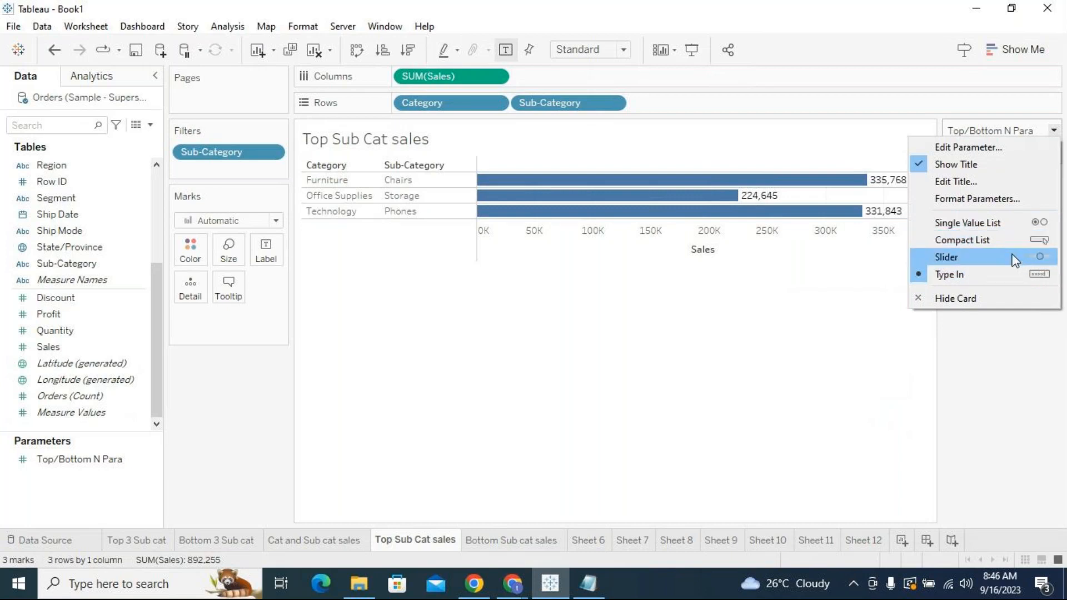
click(974, 278)
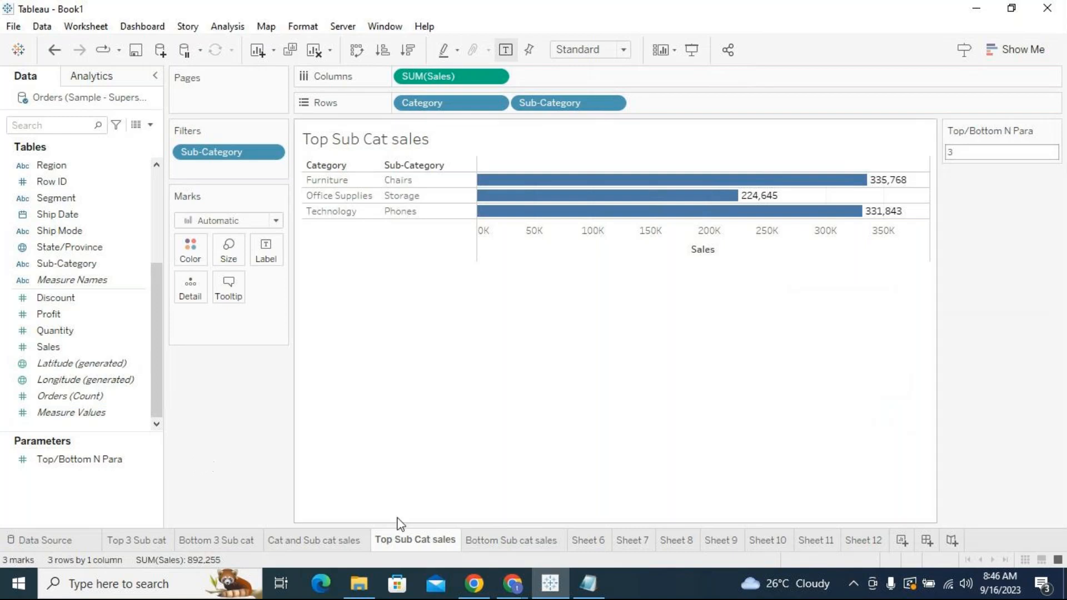
On Sheet 6, build a bar chart of Sales broken down by Category and Sub-Category rows.
click(512, 539)
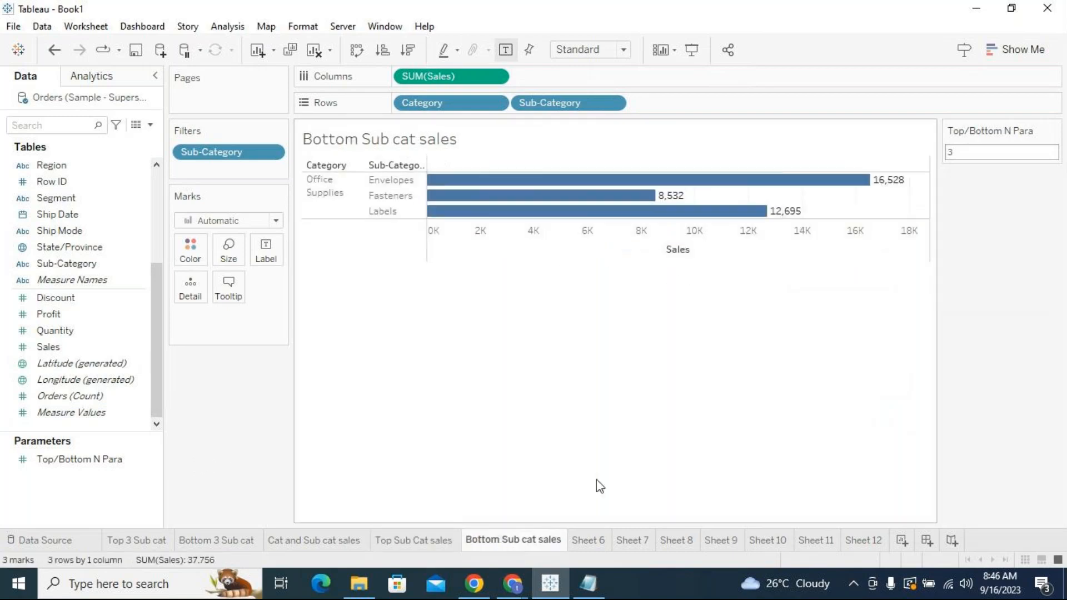
click(590, 540)
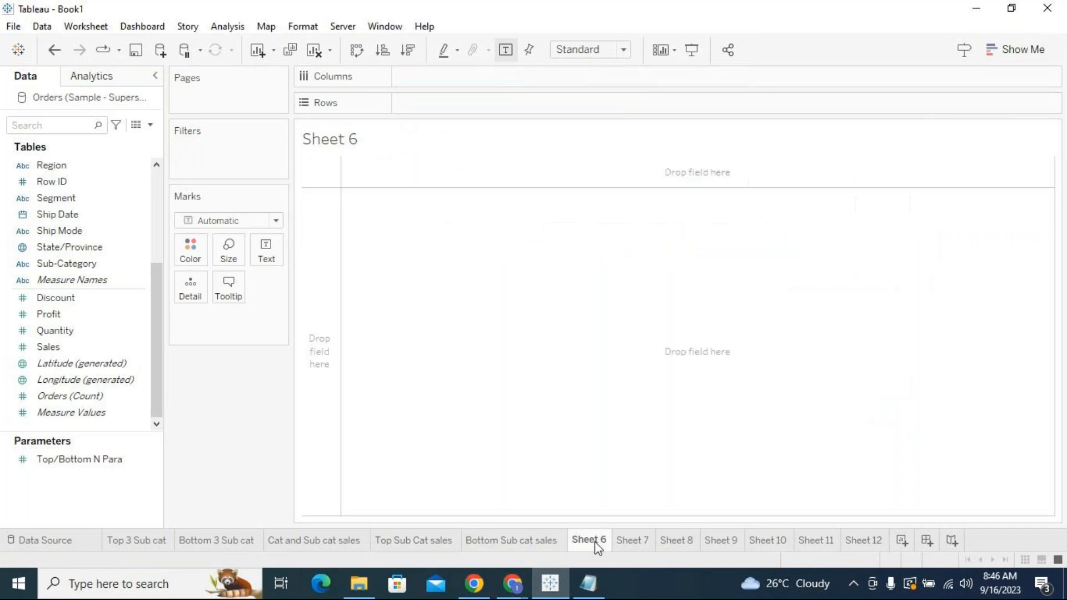
scroll(160, 263, up, 4)
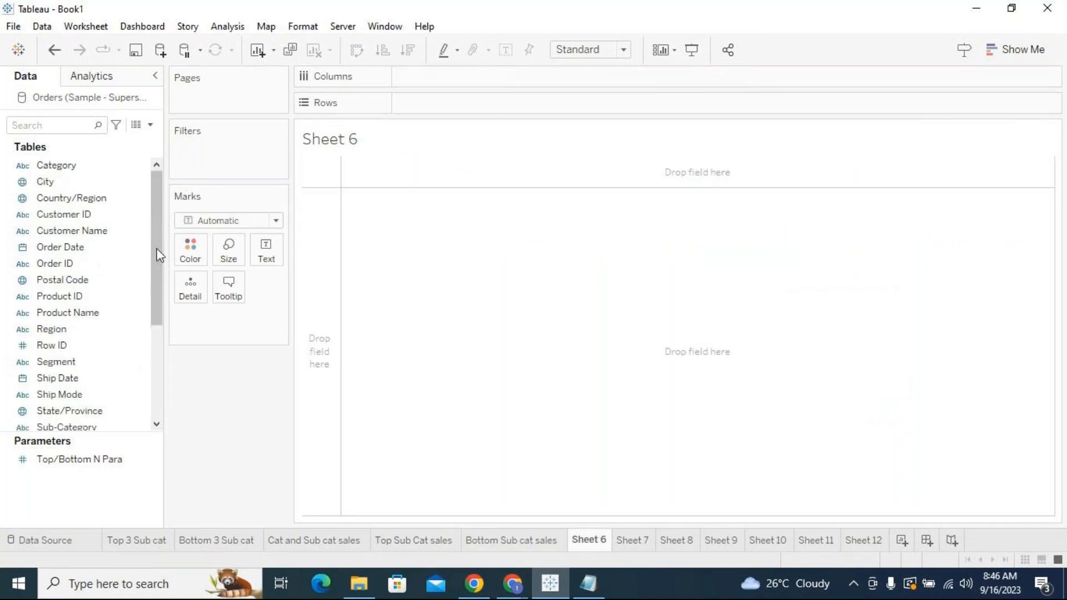
click(99, 169)
drag(100, 174, 492, 103)
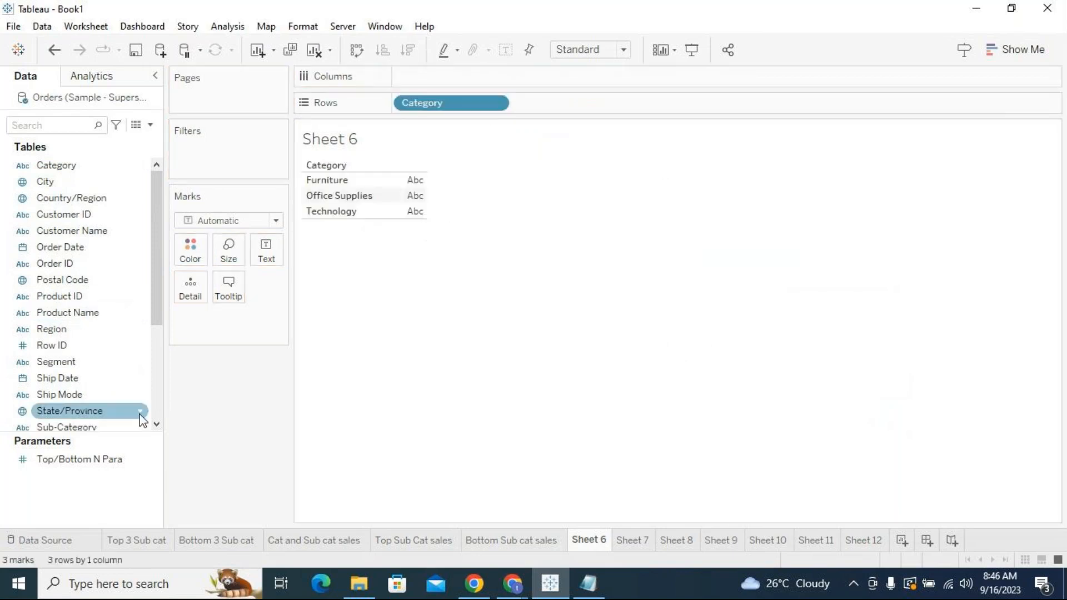
scroll(152, 406, down, 5)
drag(66, 264, 592, 118)
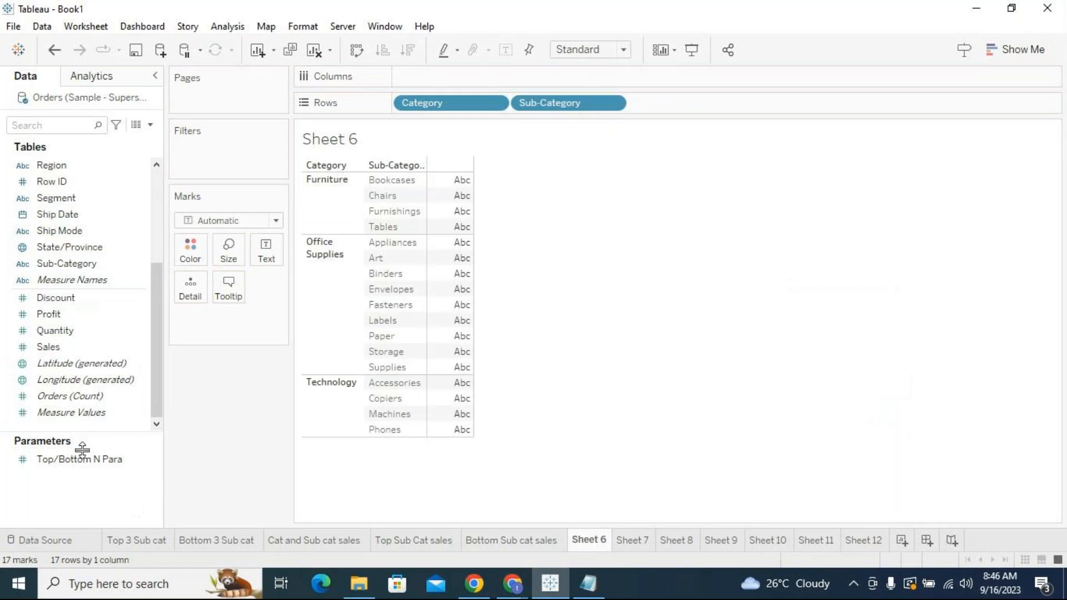
drag(57, 345, 477, 78)
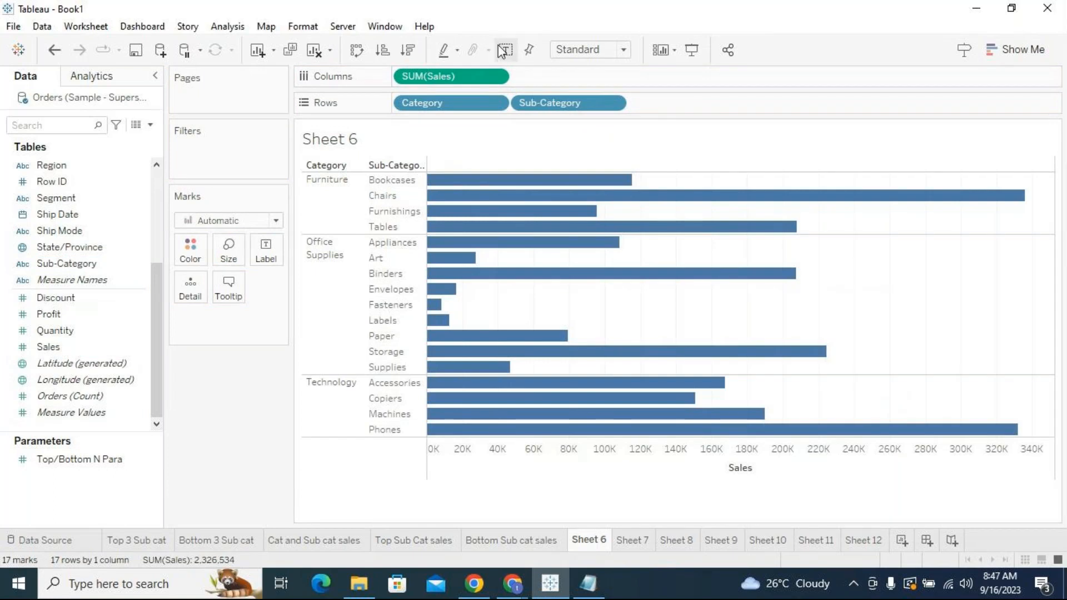
Compare the sub-categories and sales shown on the Top Sub Cat sales and Bottom Sub cat sales sheets.
click(443, 540)
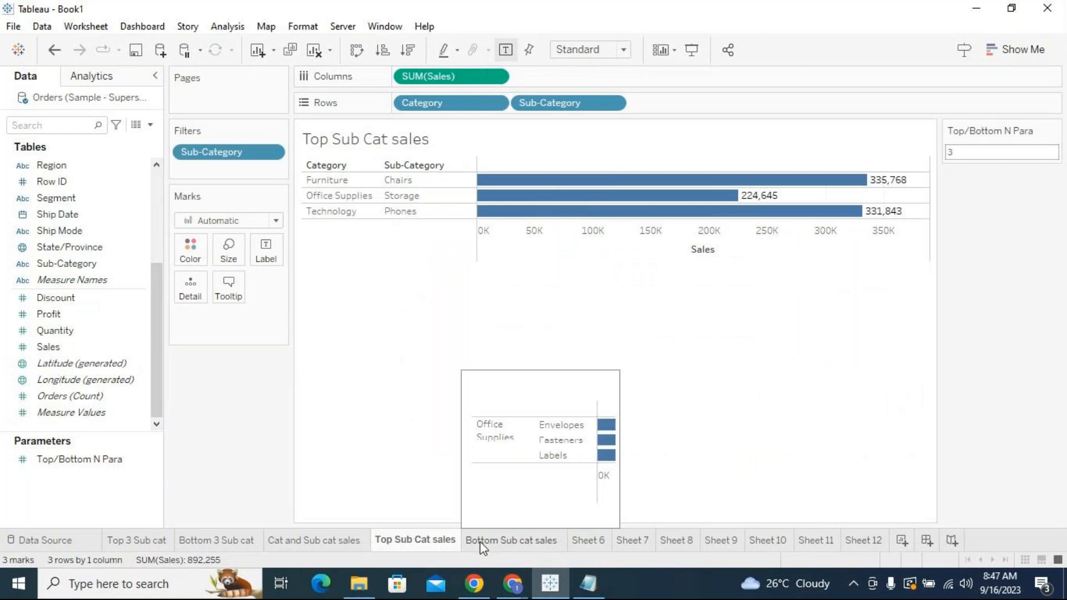
click(480, 542)
click(443, 542)
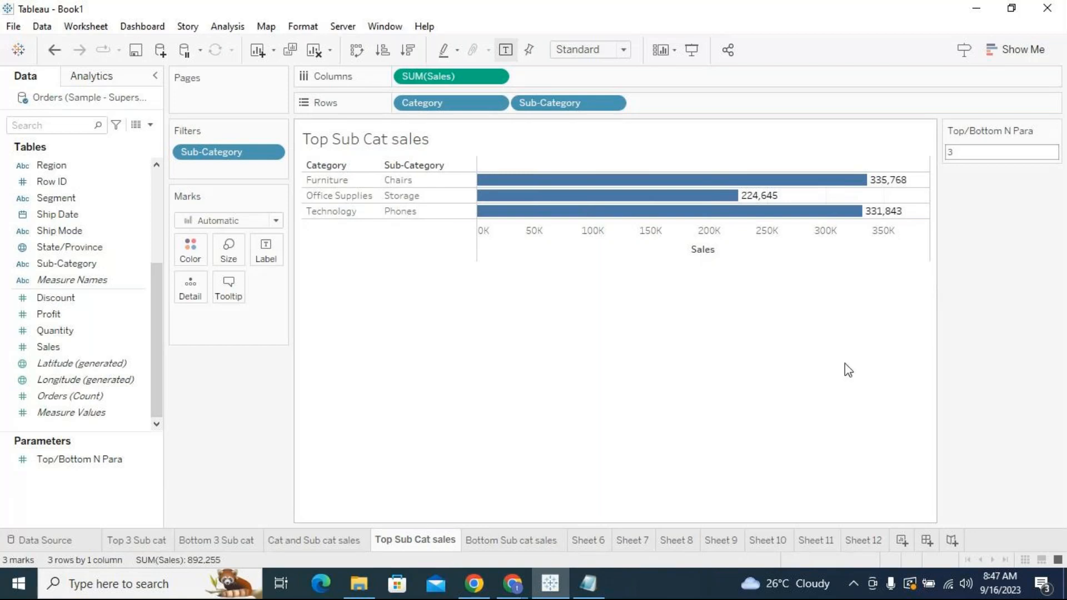
click(511, 551)
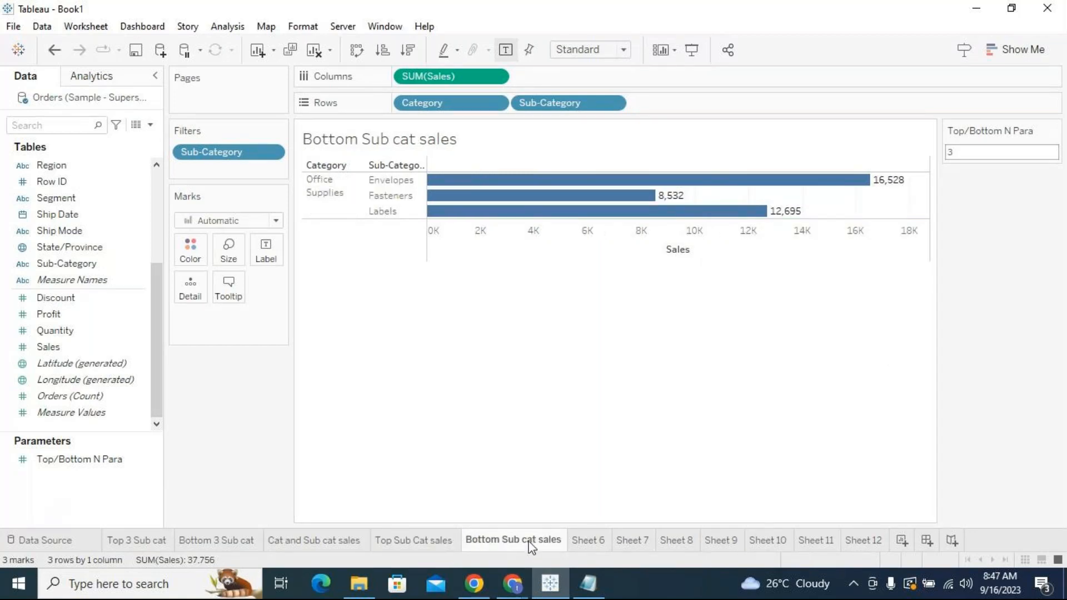
click(441, 542)
click(482, 539)
click(449, 545)
click(489, 541)
click(437, 543)
mouse_move(443, 547)
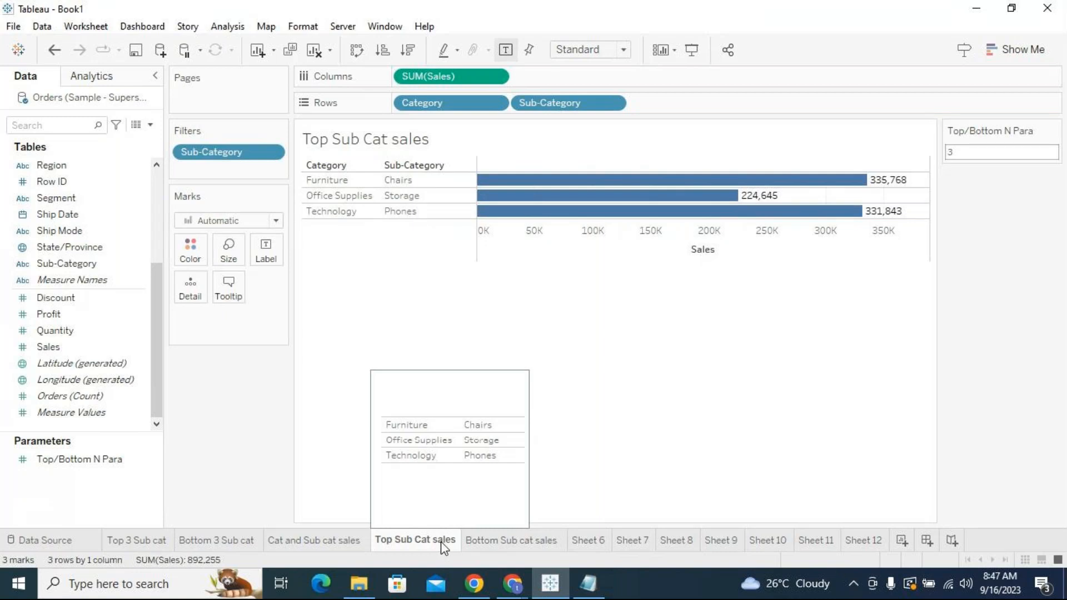
click(472, 542)
click(452, 542)
click(469, 538)
click(451, 540)
click(485, 539)
click(451, 539)
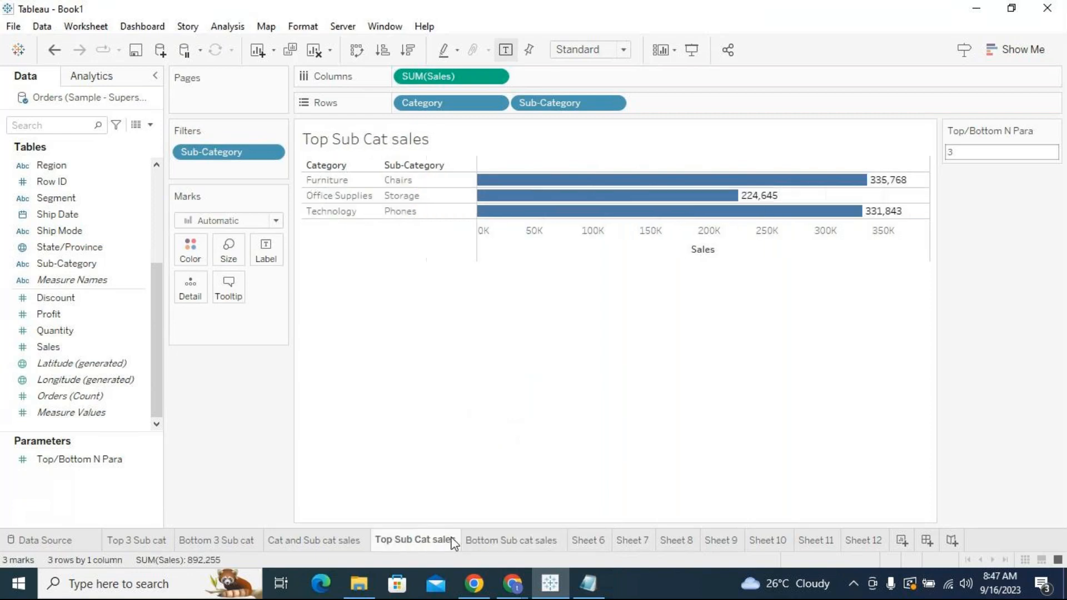
click(489, 542)
click(457, 545)
mouse_move(456, 542)
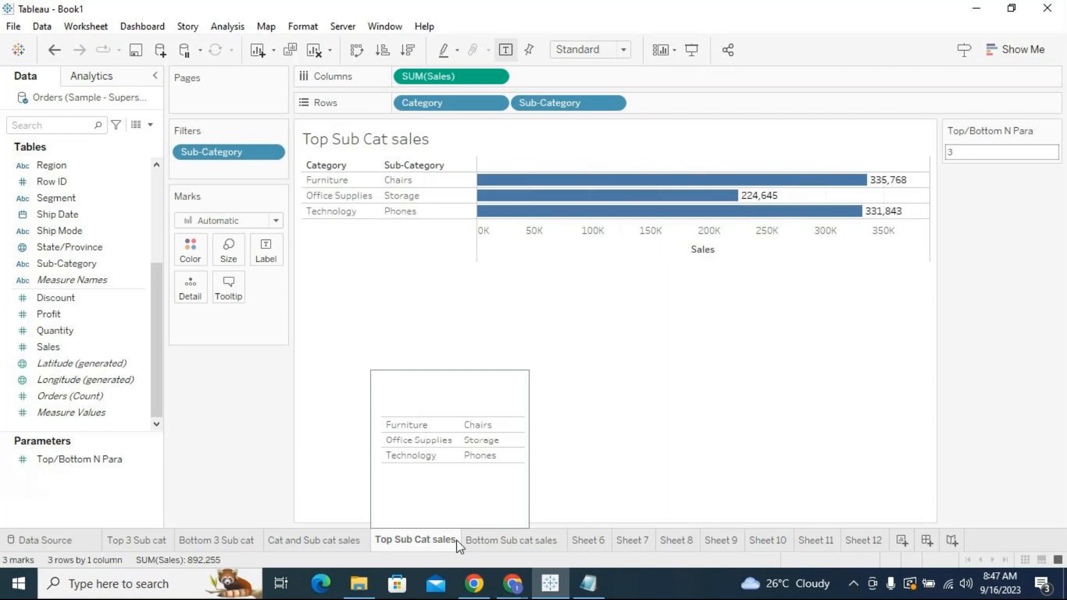
click(471, 542)
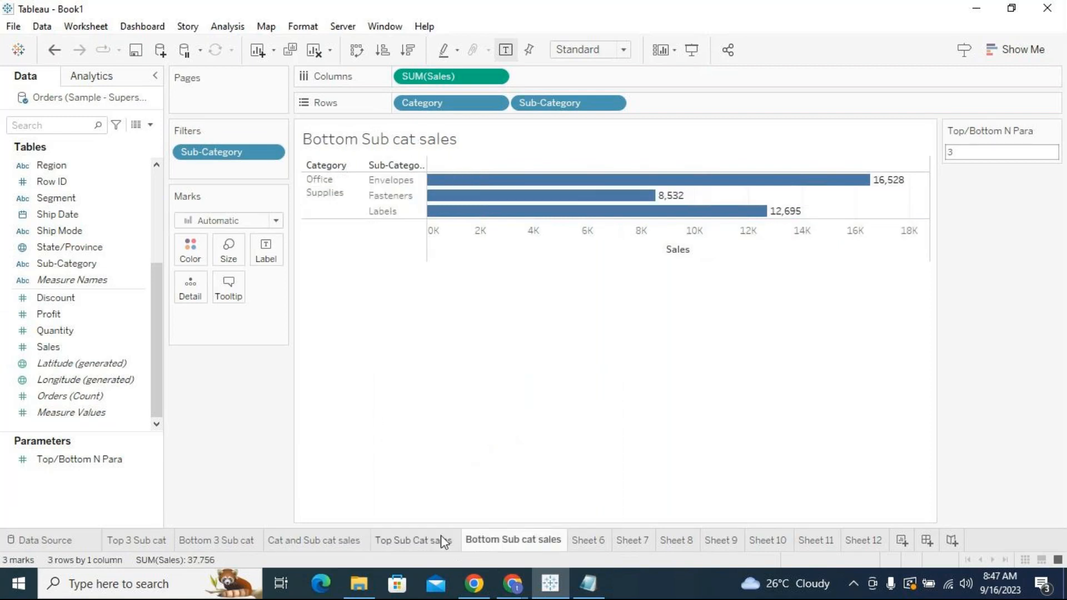
mouse_move(516, 548)
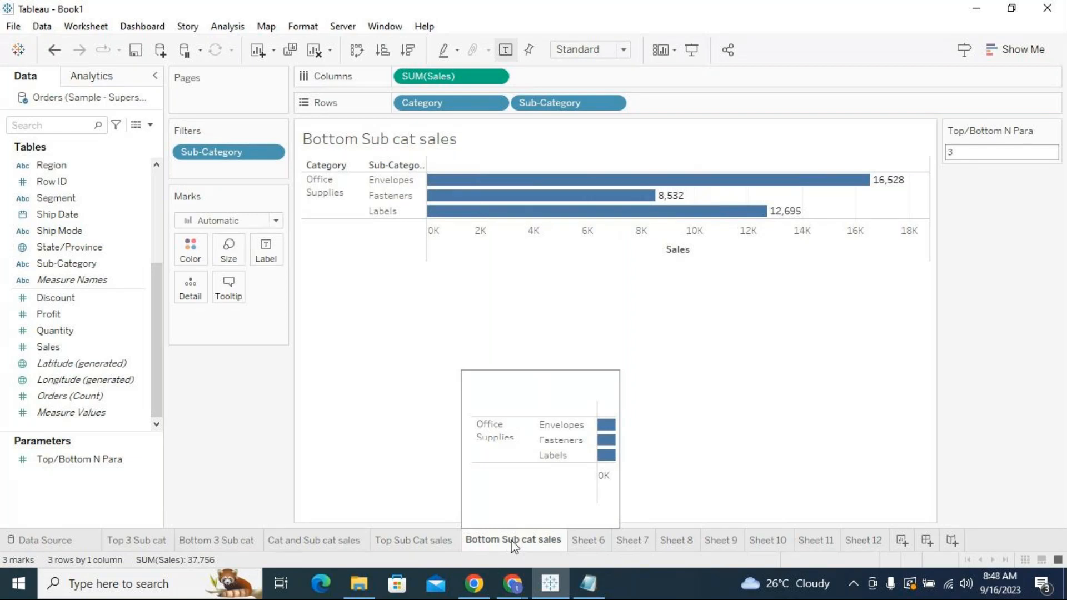
Set Top/Bottom N Para to 2 on the Top Sub Cat sales sheet and check both the top and bottom sheets.
click(414, 540)
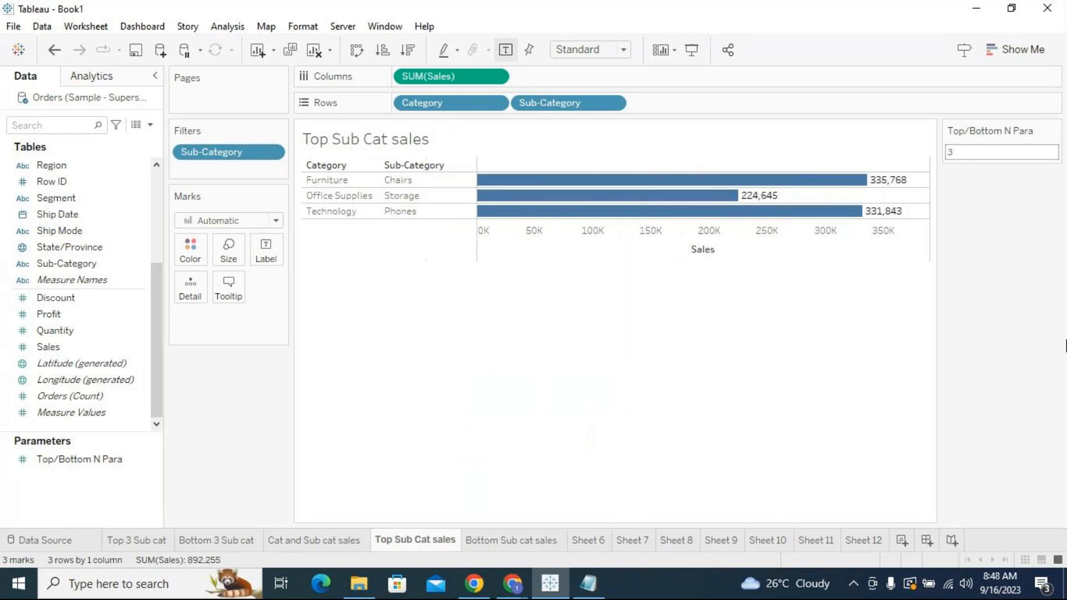
click(981, 154)
text(2)
key(Return)
click(512, 540)
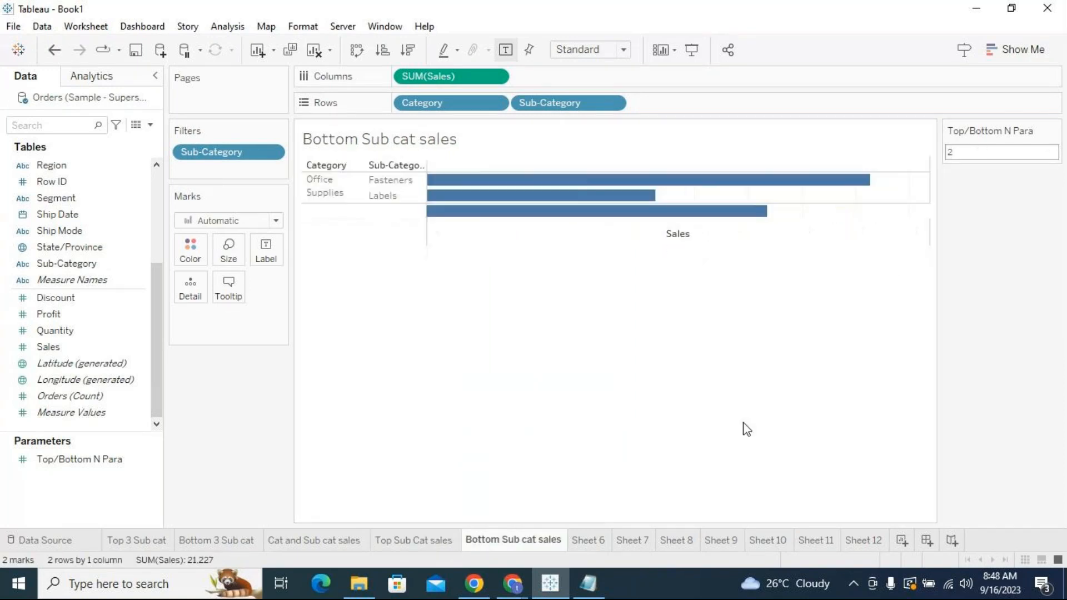
click(980, 151)
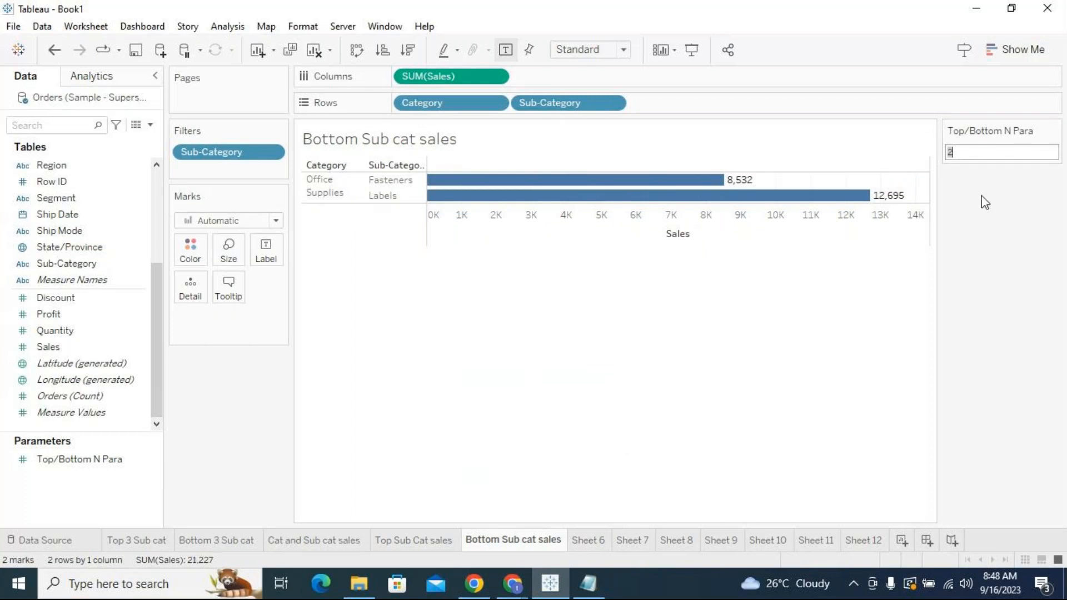
click(425, 539)
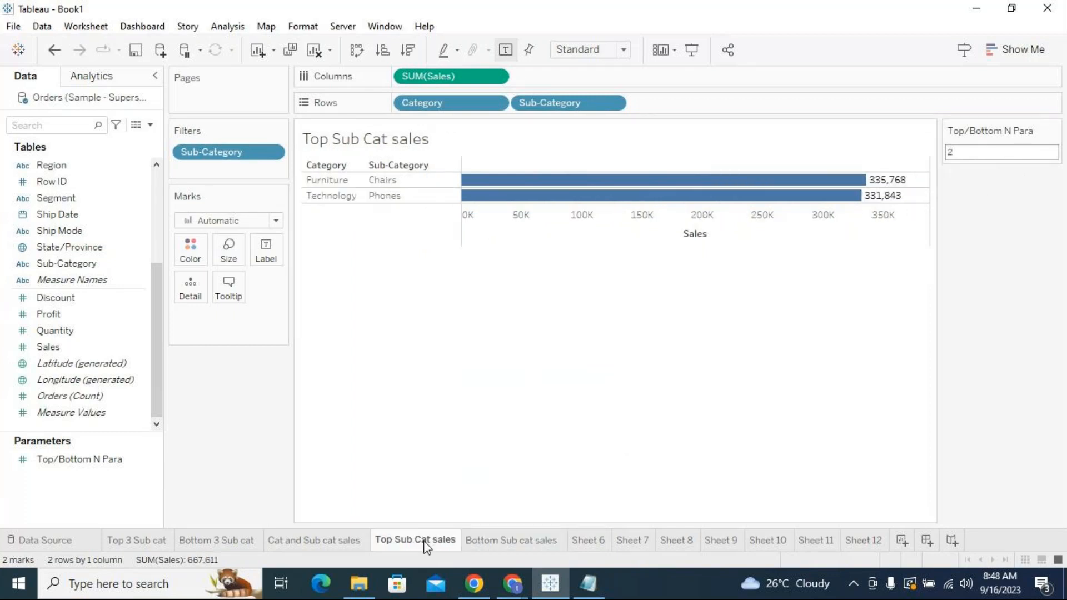
On the Bottom Sub cat sales sheet, set the Top/Bottom N Para parameter to 3.
click(495, 540)
click(977, 156)
text(3)
key(Return)
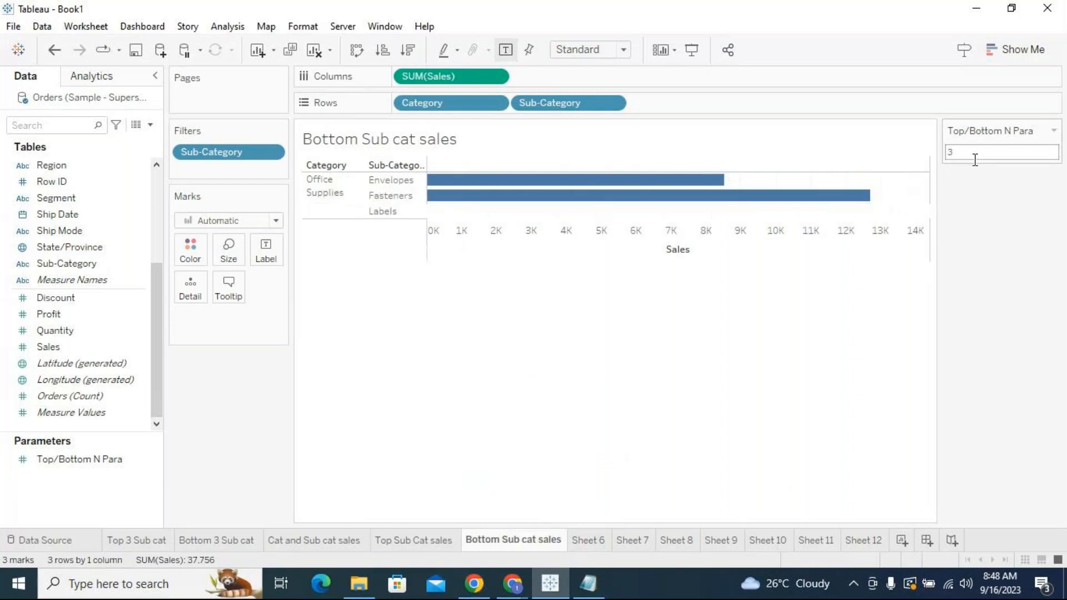
Examine how the shared parameter value of 3 filters the Top Sub Cat sales and Bottom Sub cat sales sheets.
click(439, 542)
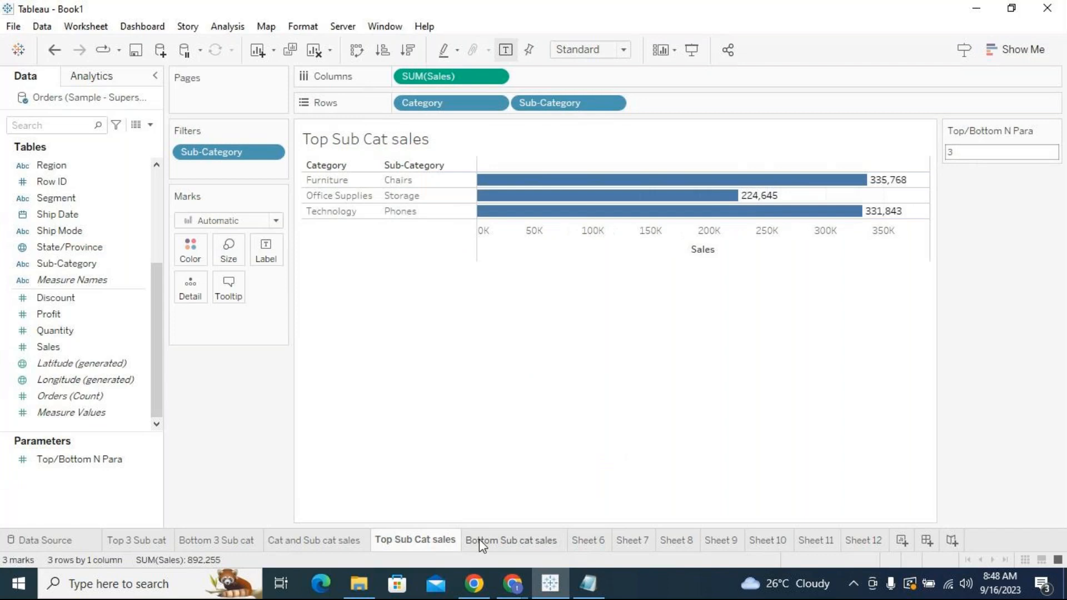
click(489, 541)
click(447, 540)
click(488, 540)
click(446, 541)
click(474, 542)
click(443, 542)
click(490, 543)
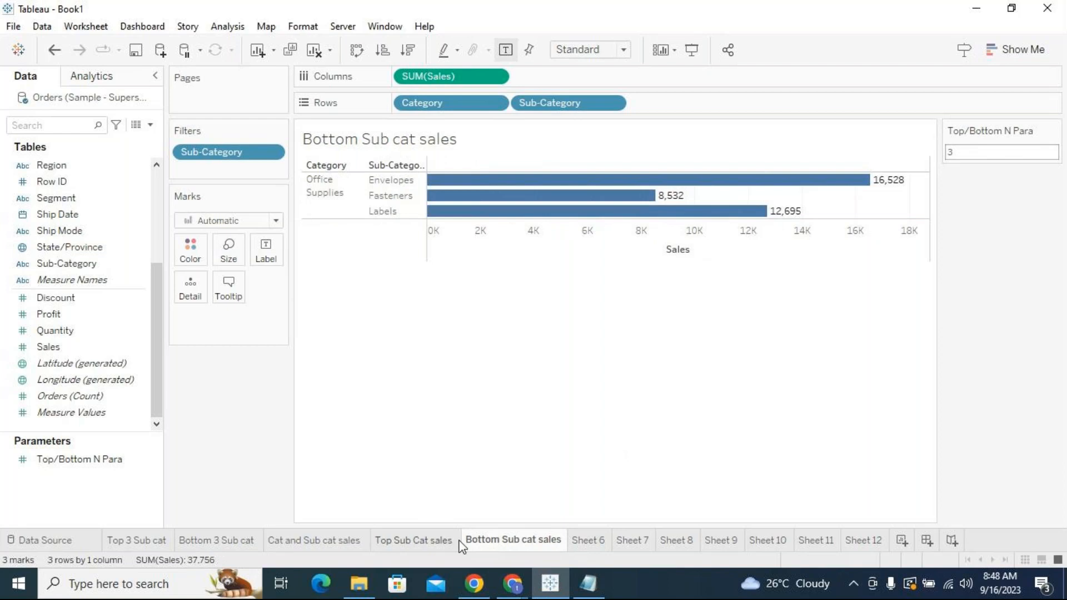
click(431, 540)
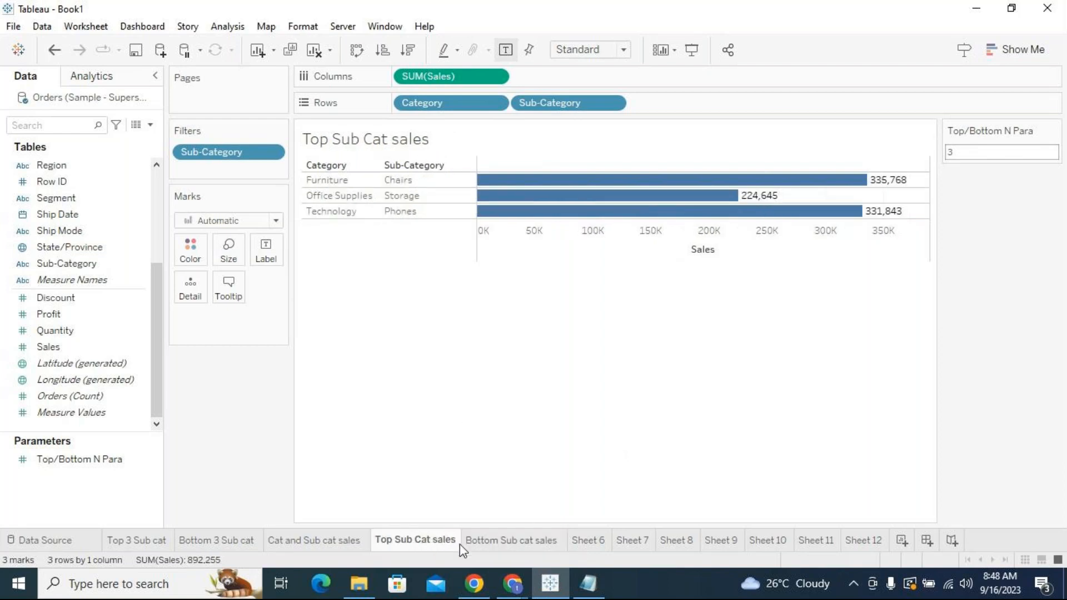
click(484, 541)
click(436, 544)
click(499, 540)
click(444, 541)
click(489, 540)
click(437, 542)
click(503, 541)
click(437, 541)
click(489, 542)
click(451, 541)
click(481, 542)
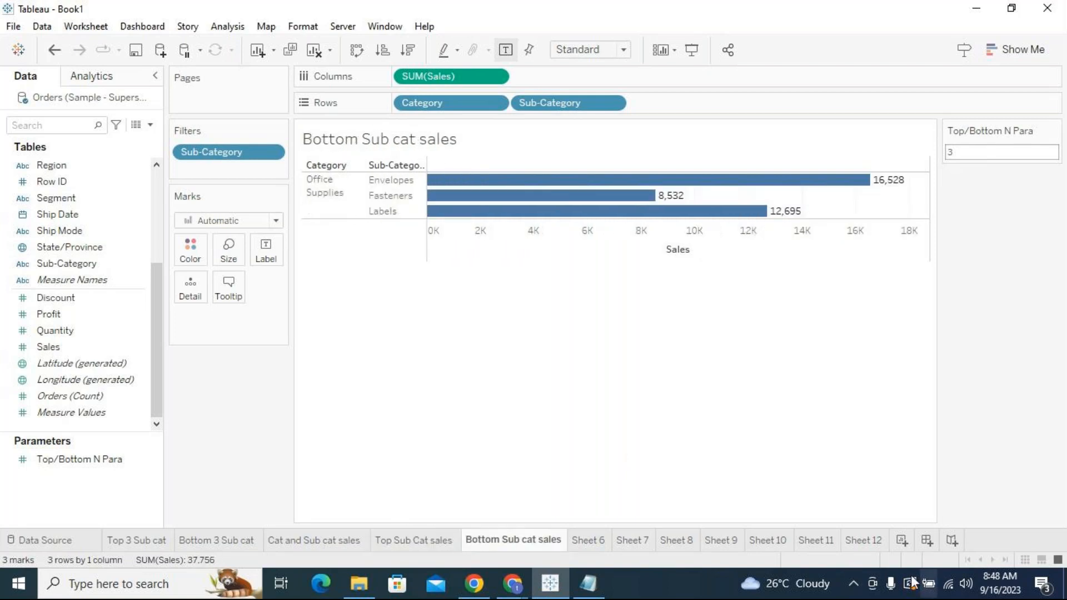
Open Sheet 6 and add the Sub-Category field as a filter.
click(600, 542)
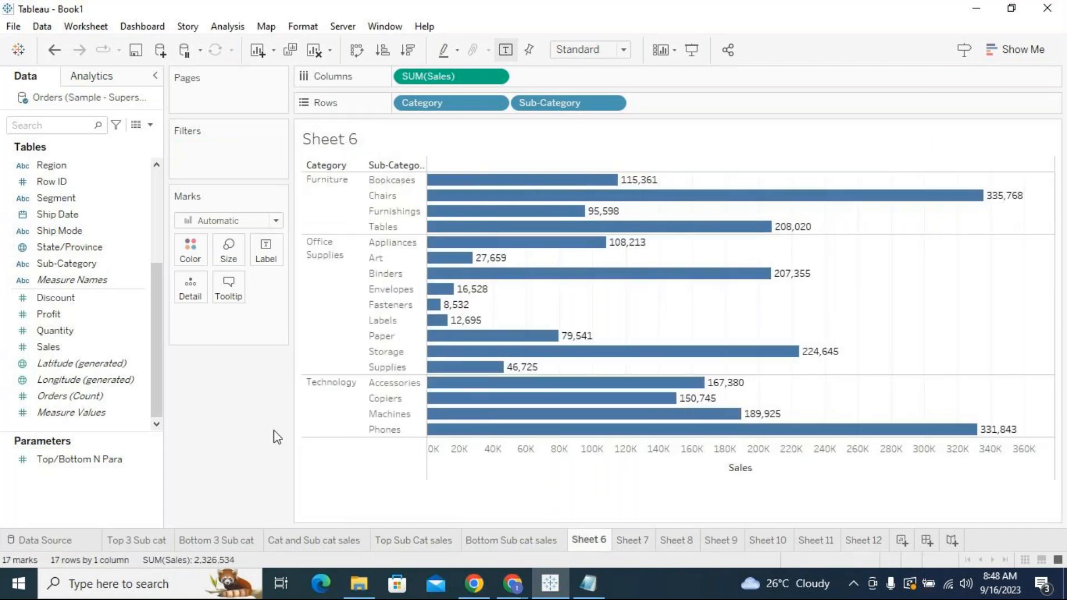
click(154, 207)
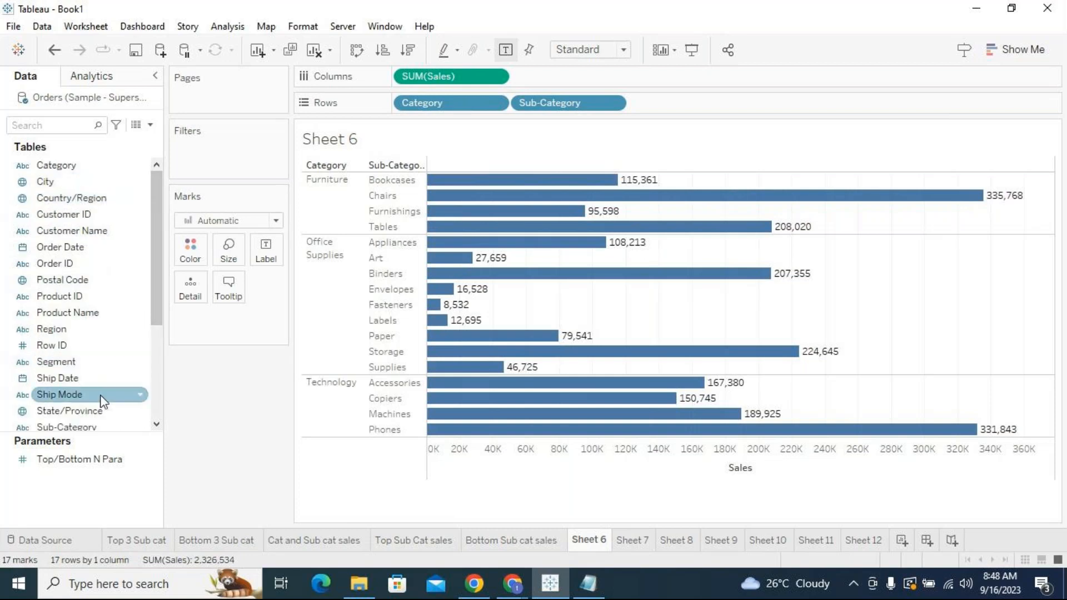
scroll(86, 403, down, 2)
drag(69, 328, 231, 147)
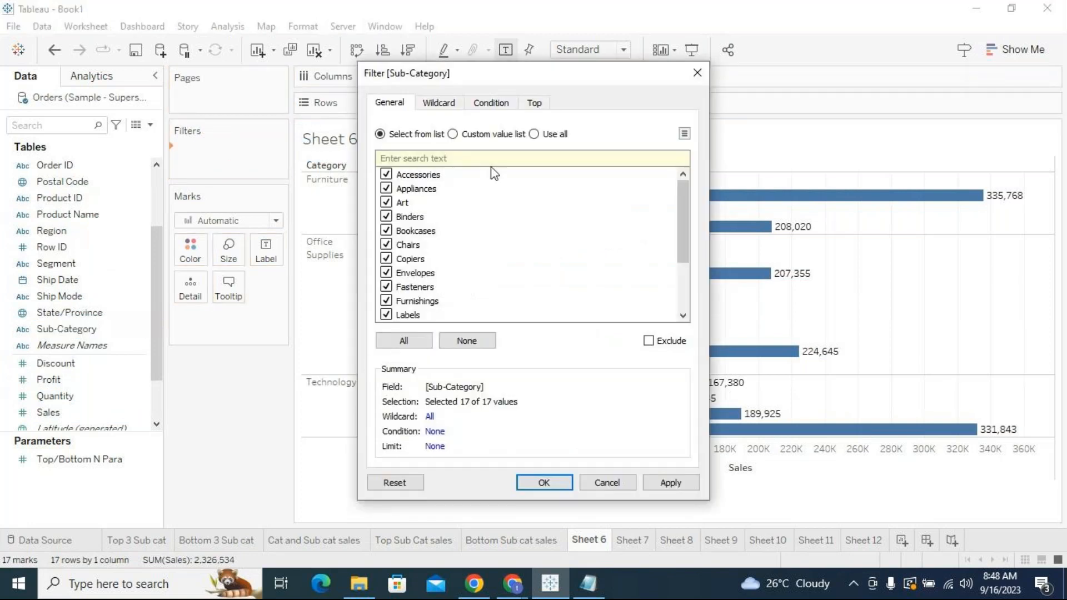
Try the All and None selections on the sub-category list in the filter's General settings.
click(394, 346)
drag(684, 214, 677, 179)
click(400, 341)
click(443, 340)
click(422, 342)
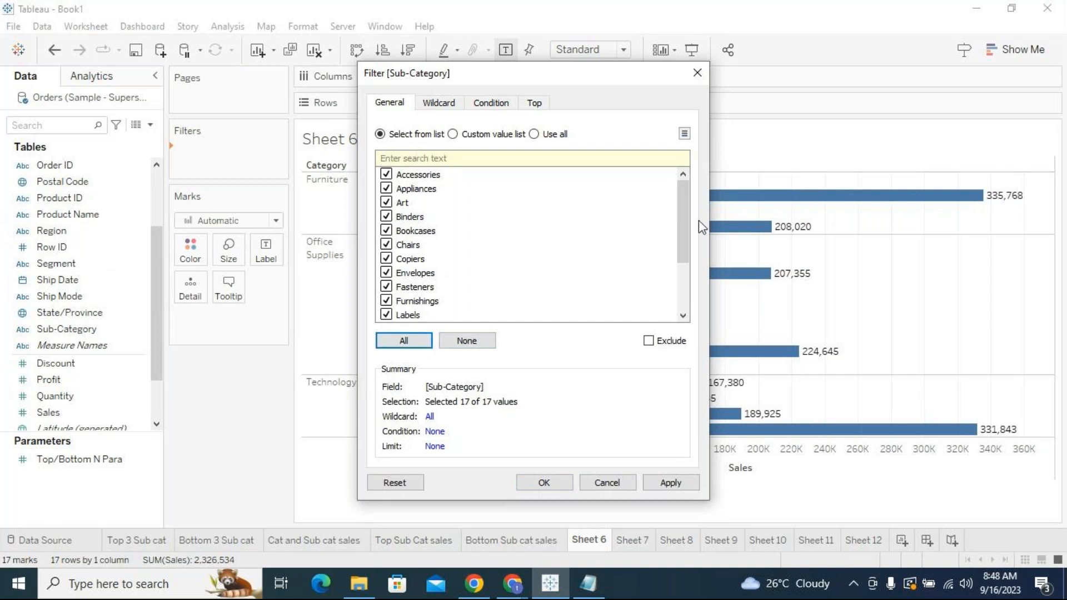
mouse_move(683, 188)
mouse_down()
mouse_move(673, 249)
mouse_move(679, 187)
mouse_up()
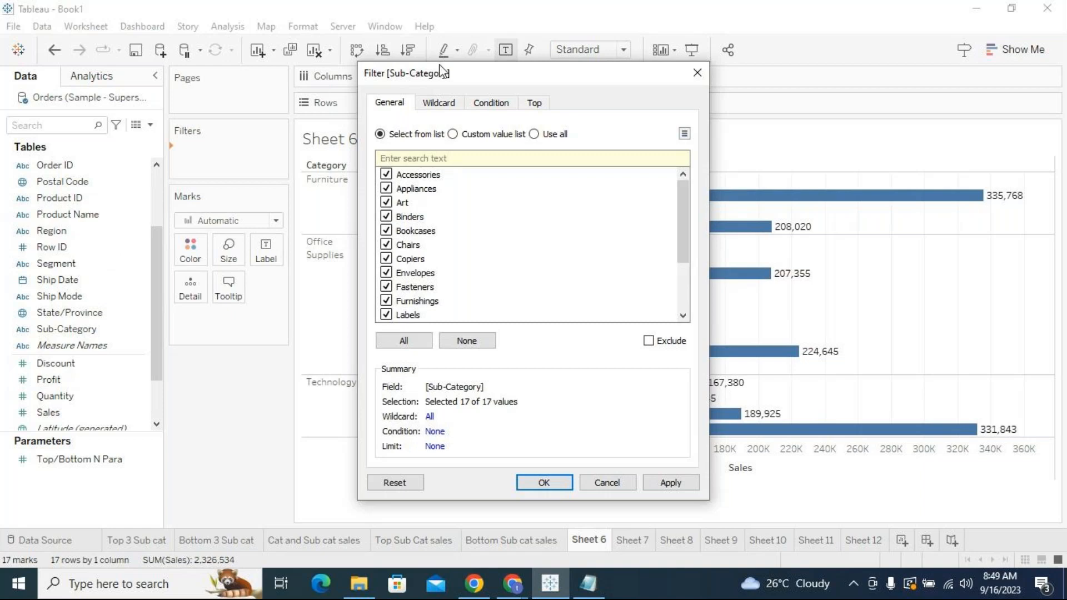
Set the Sub-Category filter to Use all and apply it to Sheet 6.
click(534, 133)
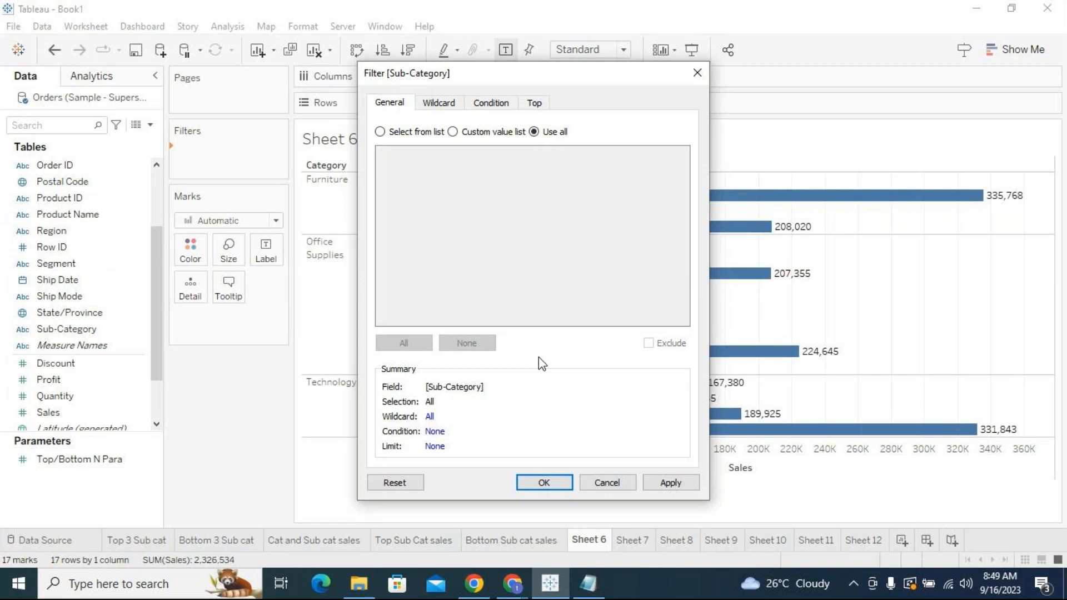
drag(452, 73, 365, 63)
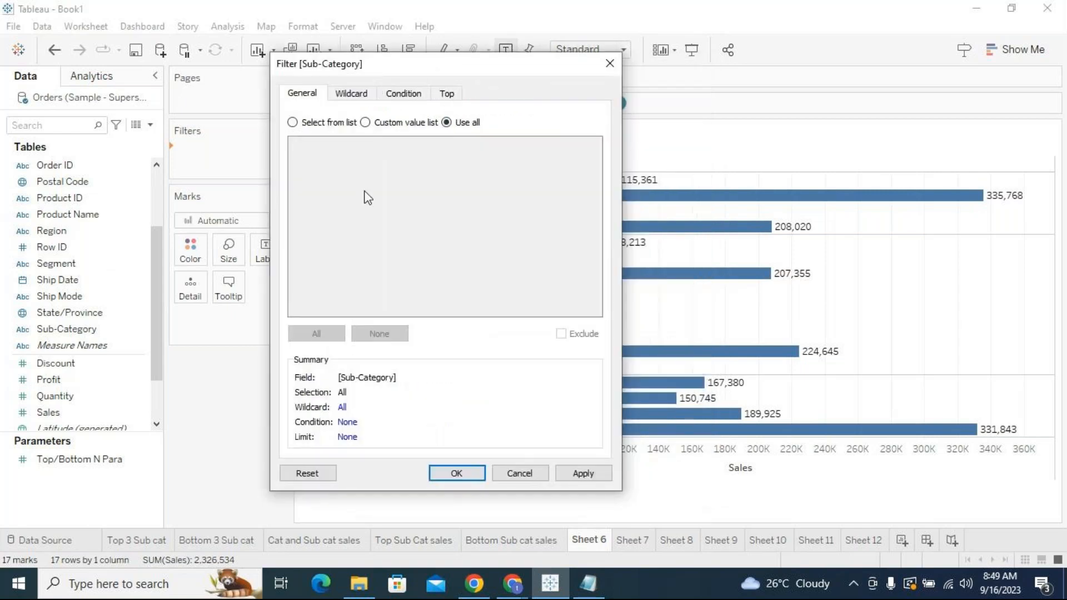
click(575, 479)
click(479, 477)
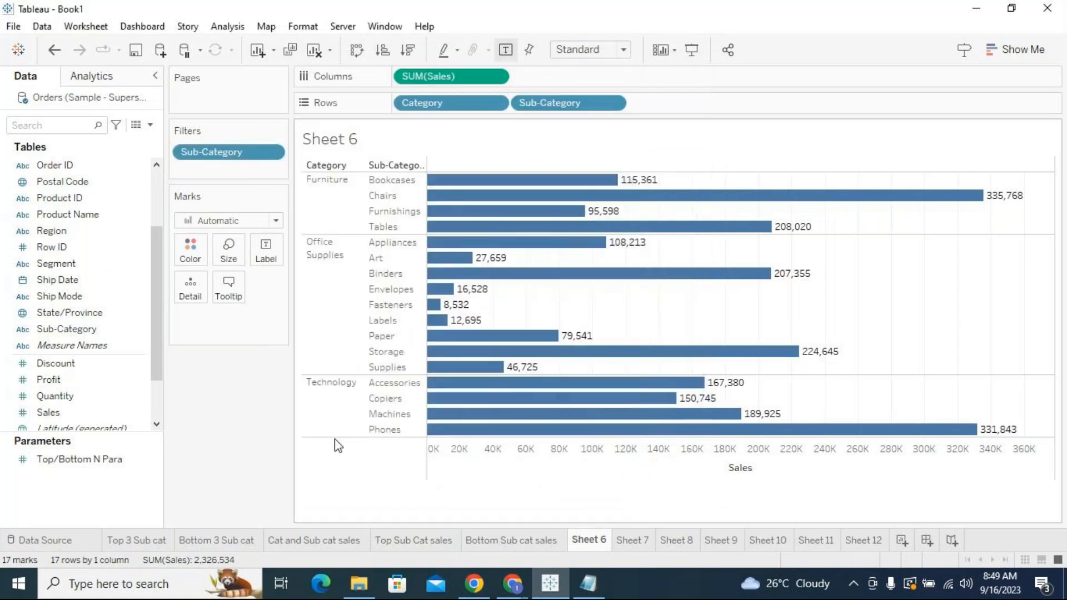
click(588, 583)
click(648, 133)
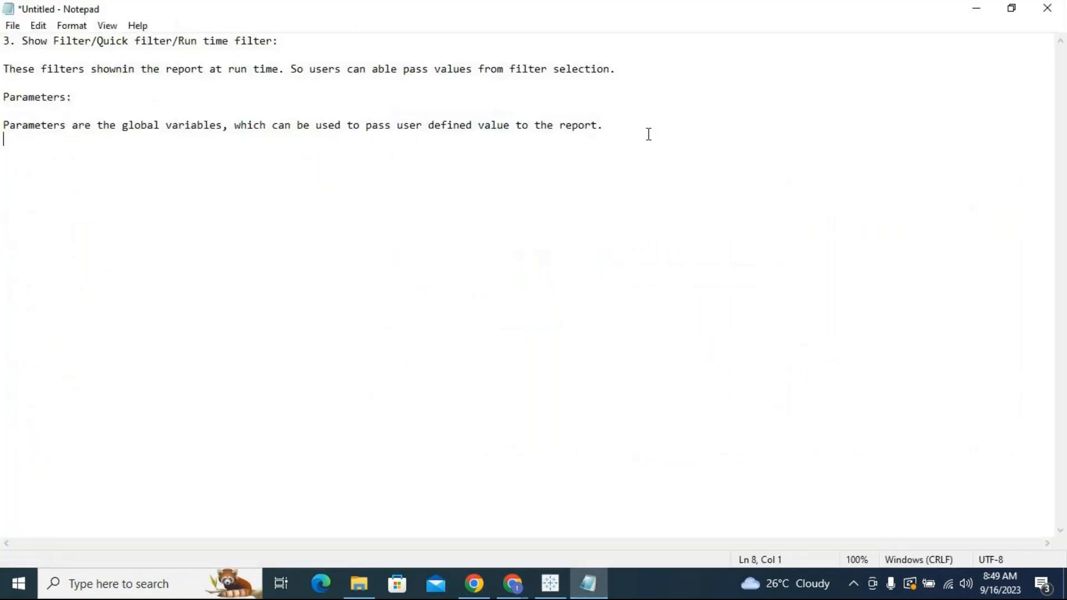
click(550, 583)
Edit the Sub-Category filter to select from the list, ticking Copiers, Envelopes, Fasteners, Furnishings and Labels individually before selecting all values.
click(273, 154)
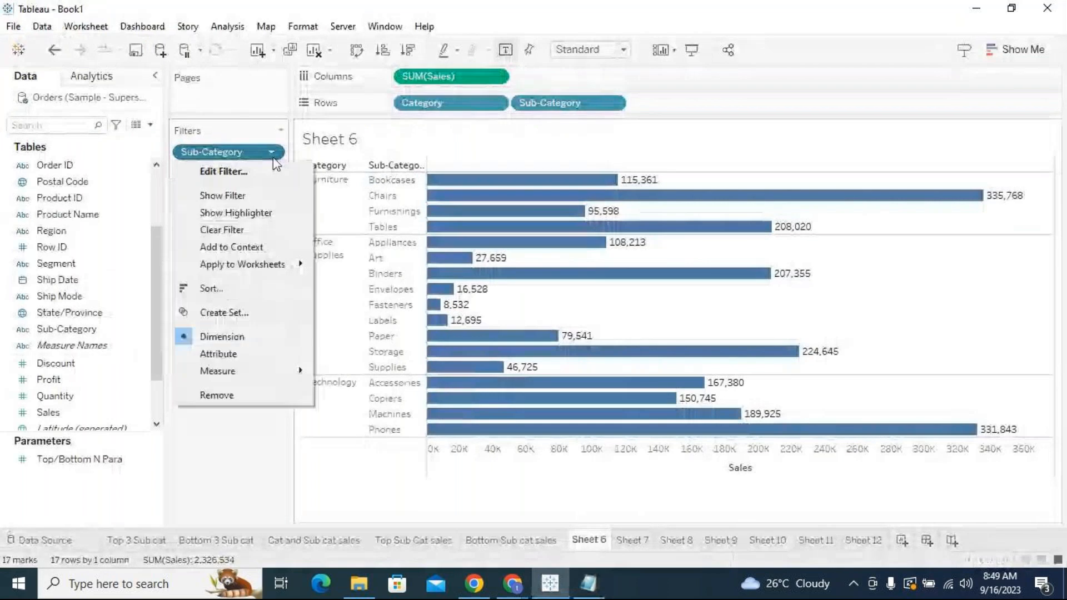
click(258, 168)
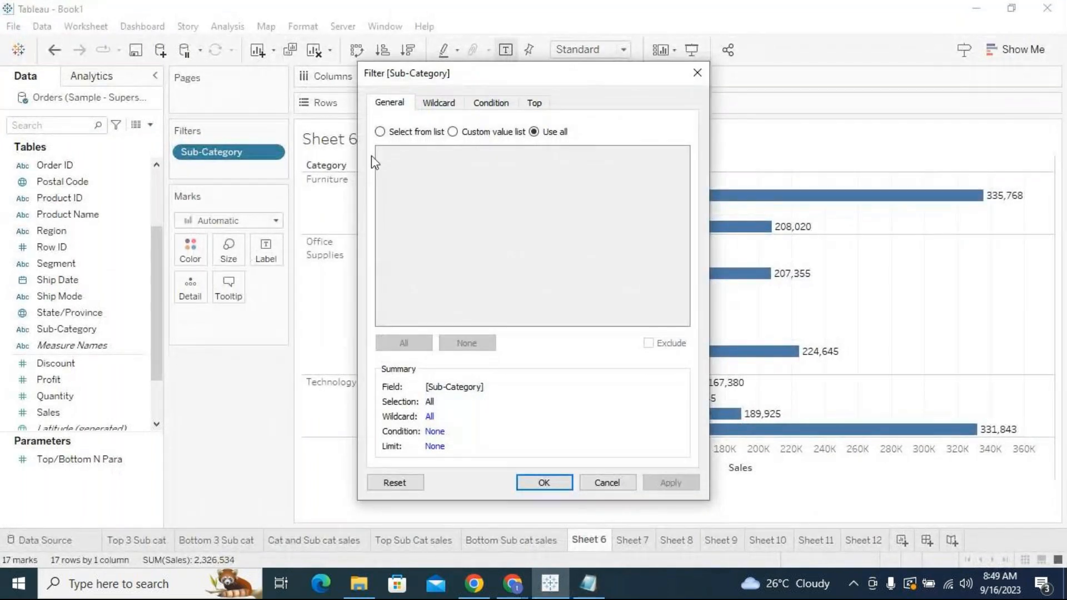
click(380, 132)
drag(683, 196, 478, 345)
click(387, 174)
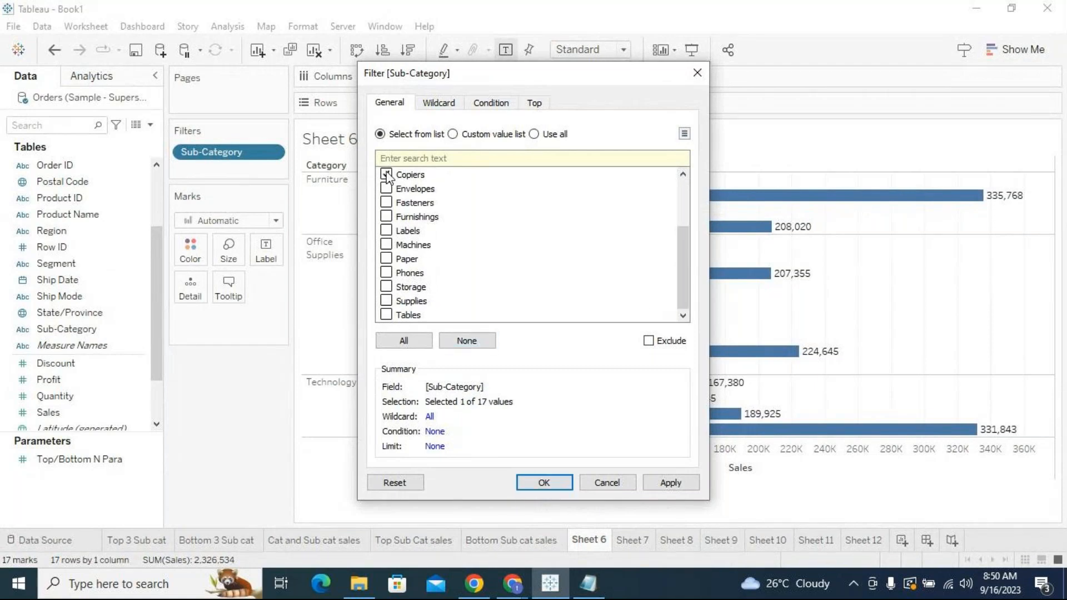
click(386, 188)
click(386, 201)
click(386, 216)
click(386, 230)
click(404, 341)
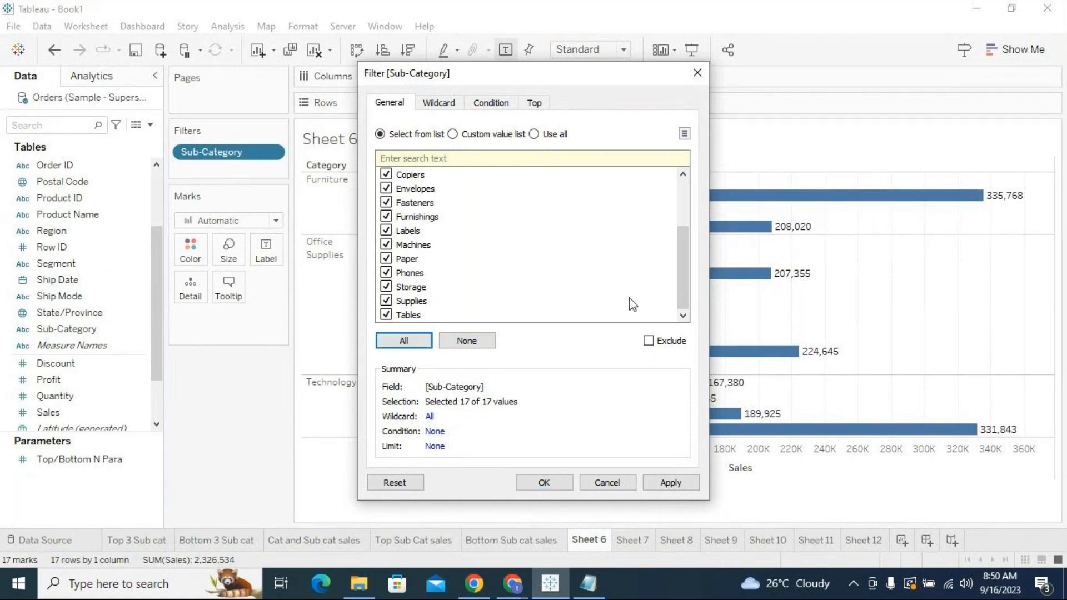
drag(688, 293, 715, 205)
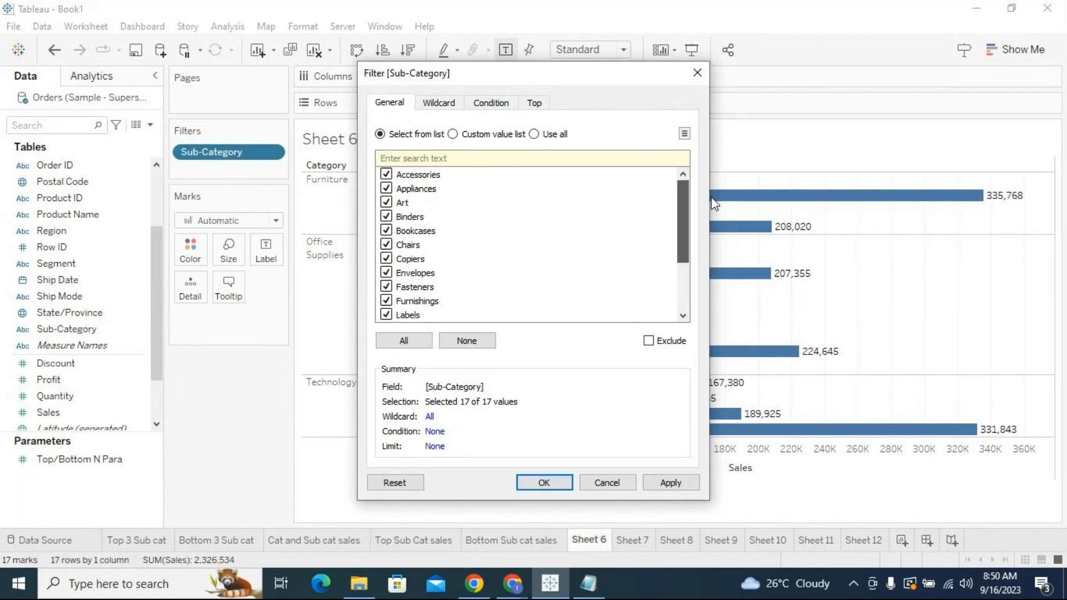
Compare the Use all option with selecting every value from the list, and cancel the Sub-Category filter edit.
click(533, 134)
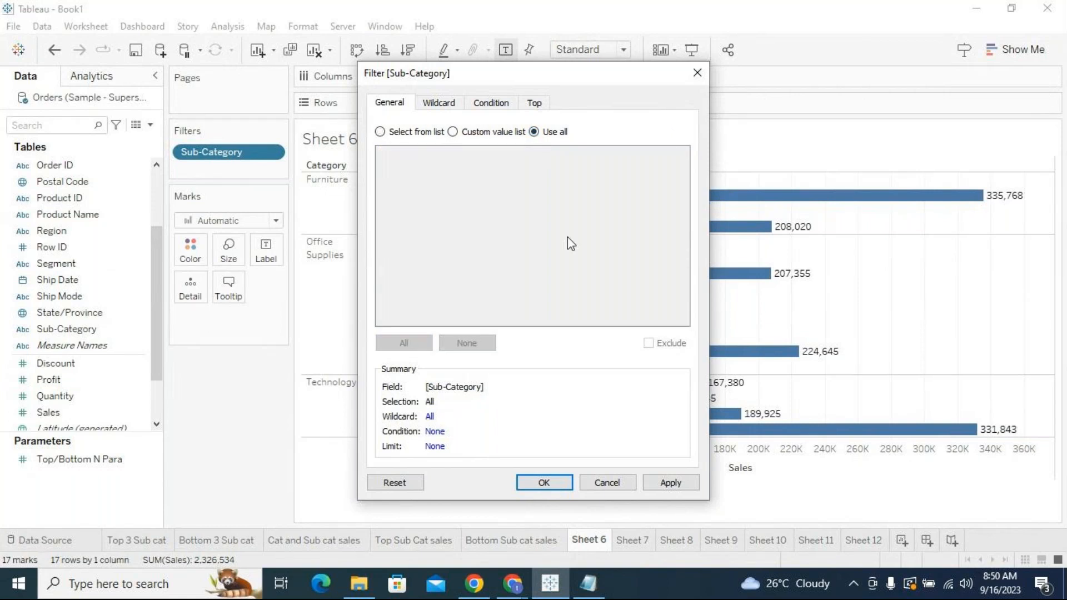
click(380, 132)
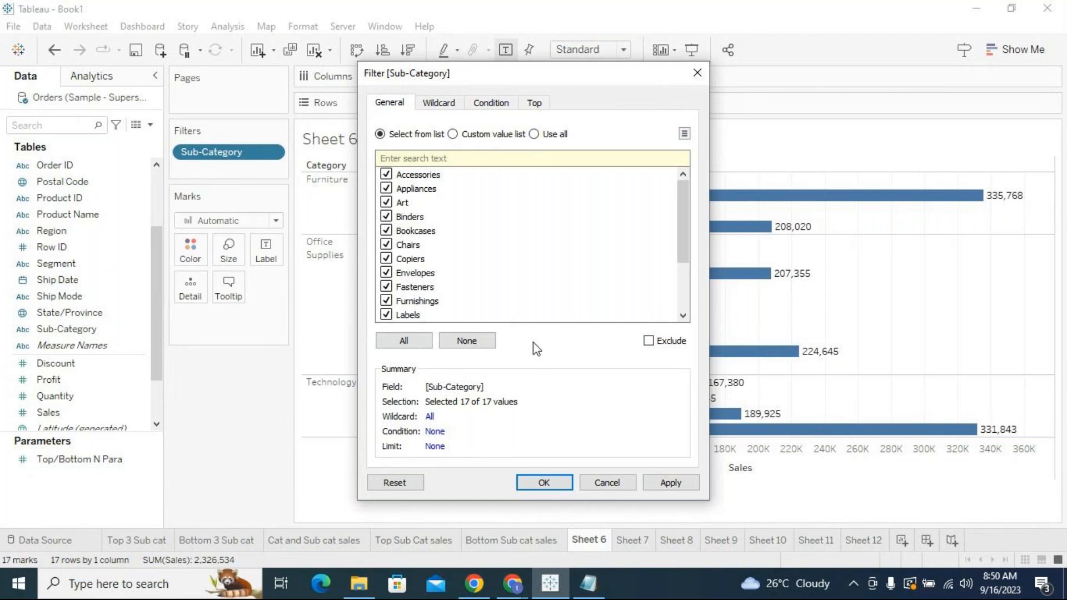
click(537, 134)
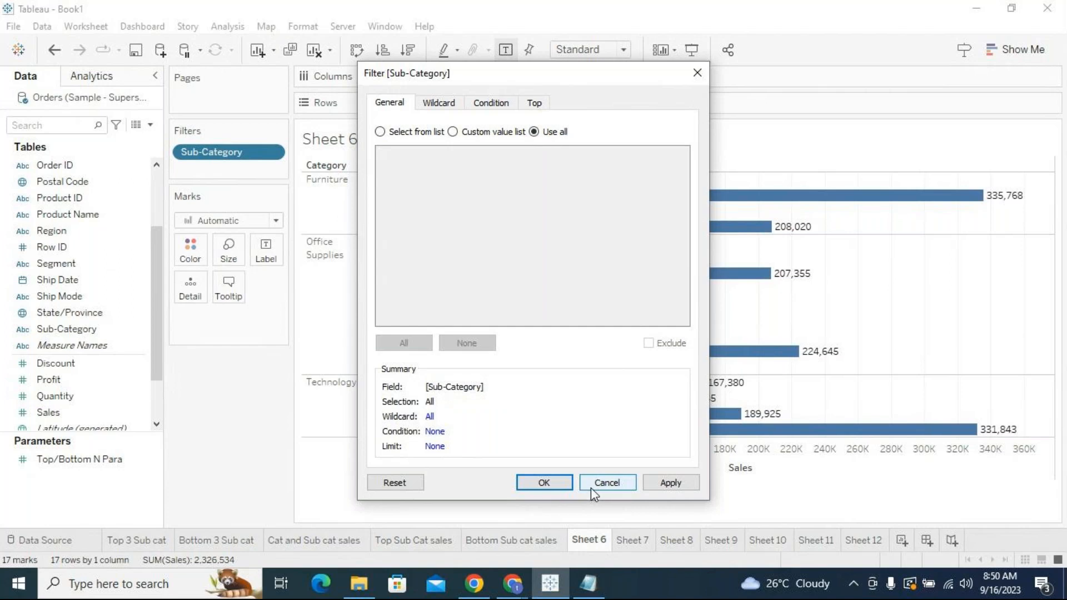
click(381, 133)
click(418, 340)
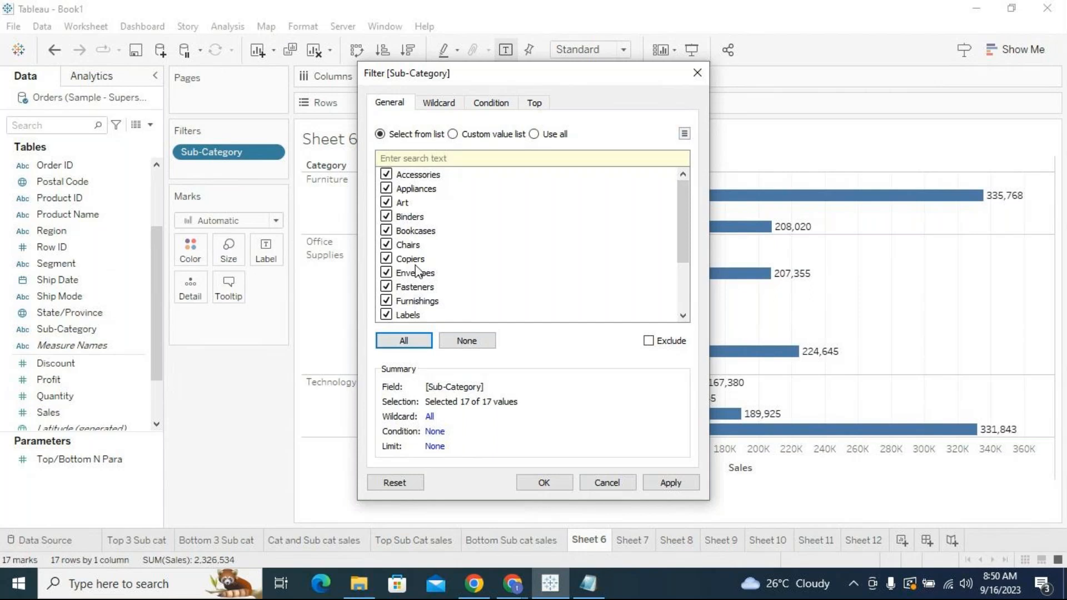
scroll(417, 272, down, 2)
scroll(411, 270, up, 2)
click(609, 483)
Switch to Notepad and add the note "All--> All option is to select all current available with a single button.".
key(alt+Tab)
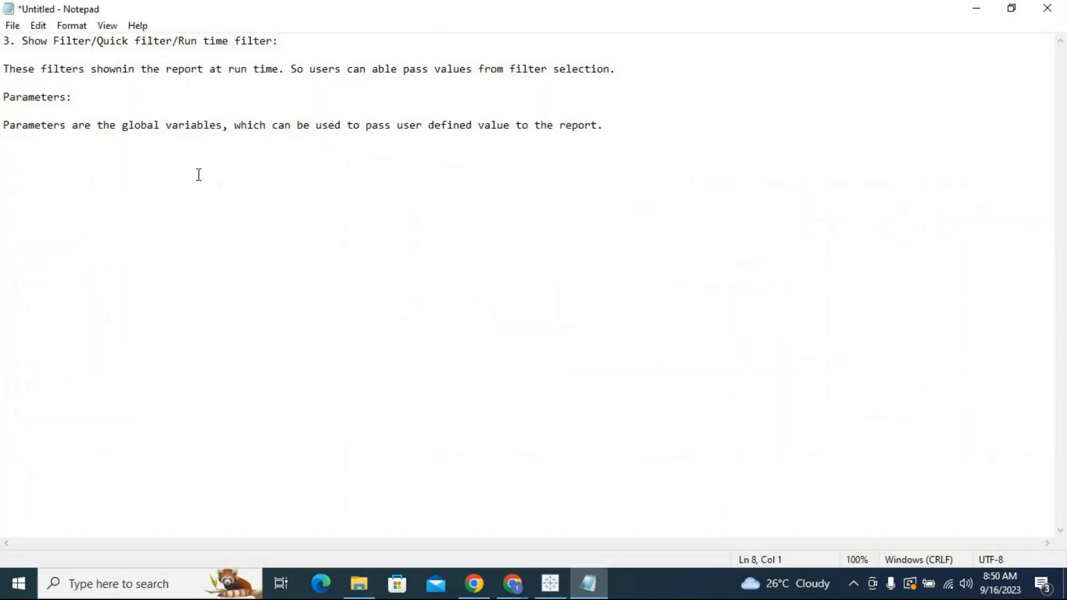
text(All--> Alll)
key(BackSpace)
text(option is t)
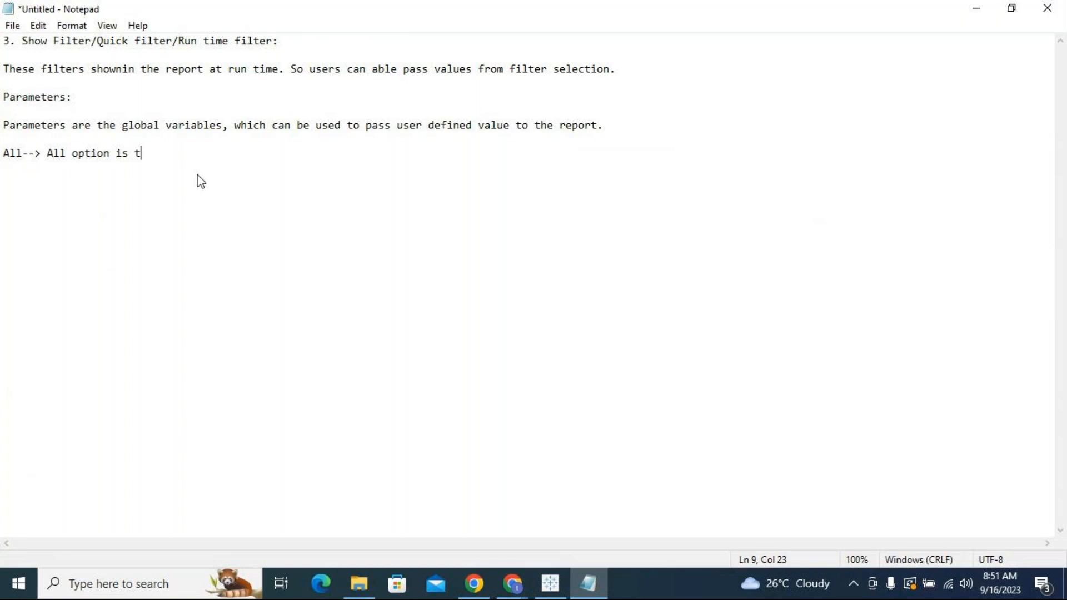
text(o select allc)
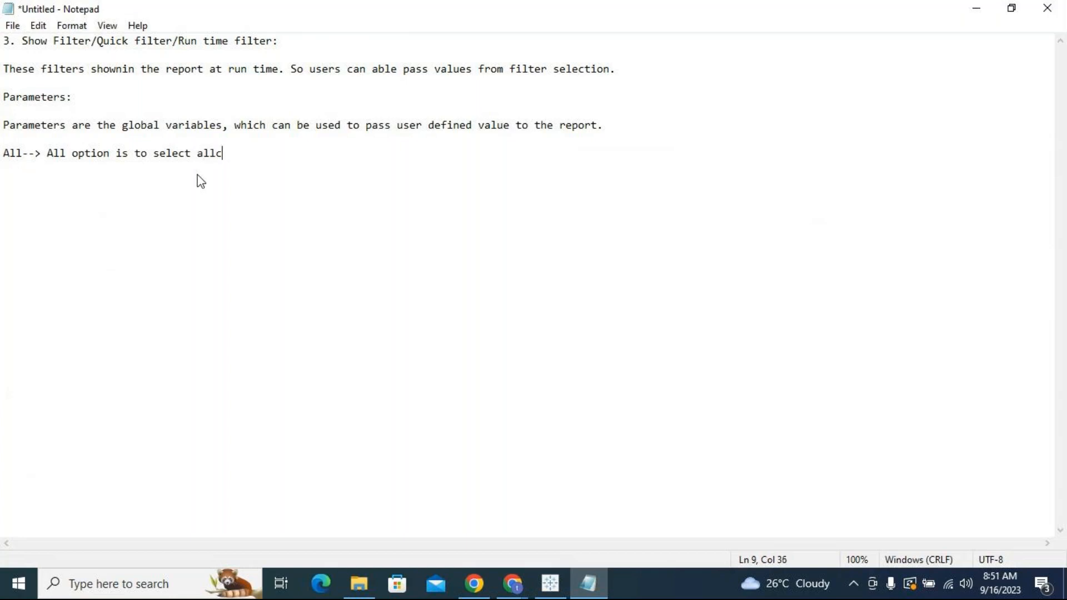
text(urrent)
key(BackSpace)
key(BackSpace)
key(BackSpace)
key(BackSpace)
key(BackSpace)
key(BackSpace)
key(BackSpace)
text(current ava)
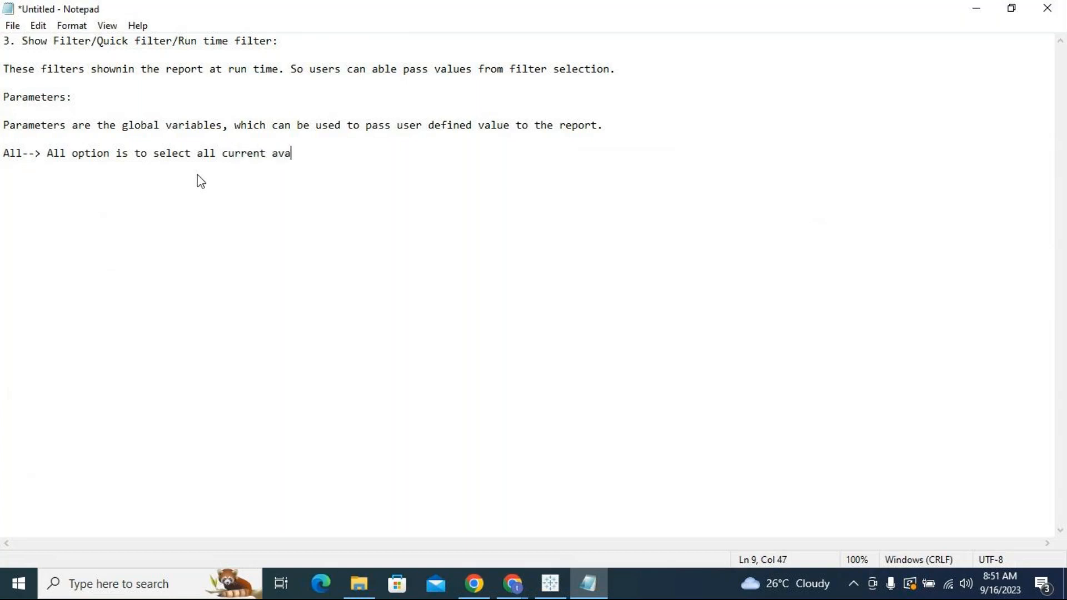
text(ilable with a single )
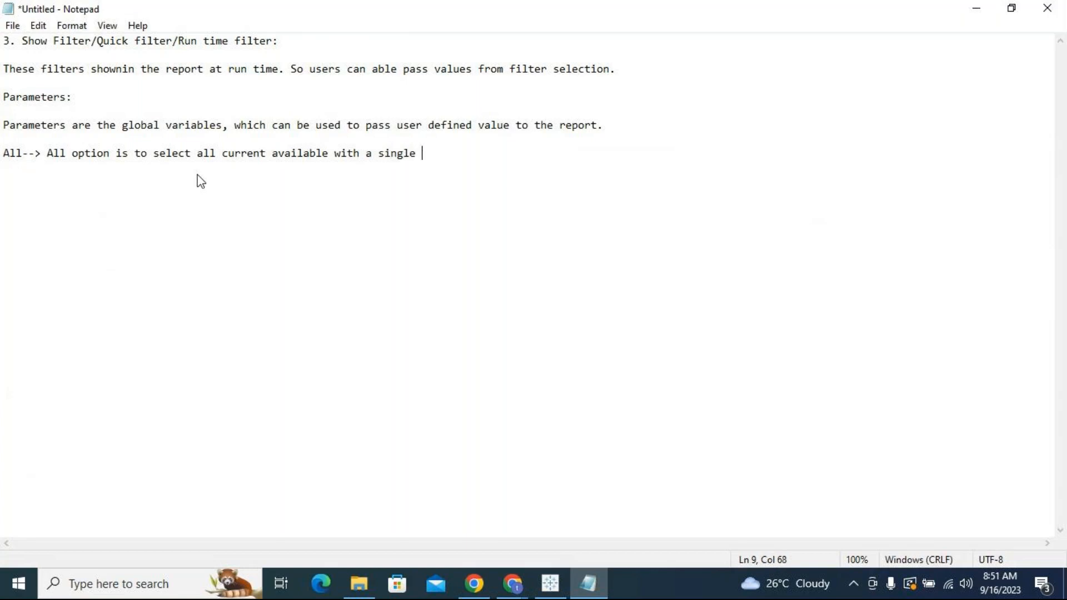
text(button.)
key(Return)
key(Return)
Add a "Use All-->" note explaining that values renamed or newly added to the report in future are dynamically selected and shown.
text(Use)
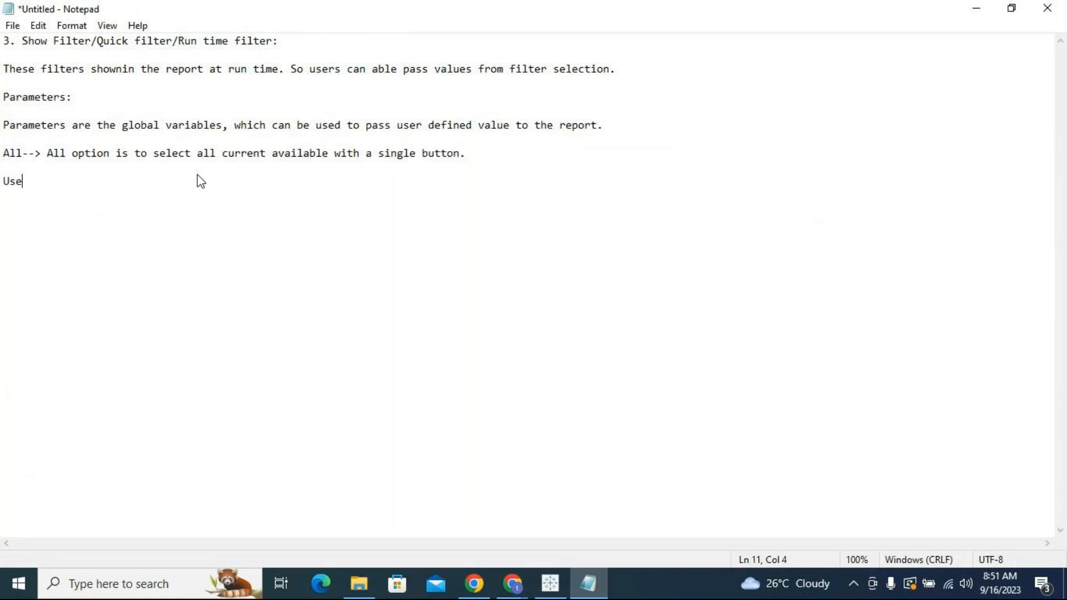
text( All--> in future )
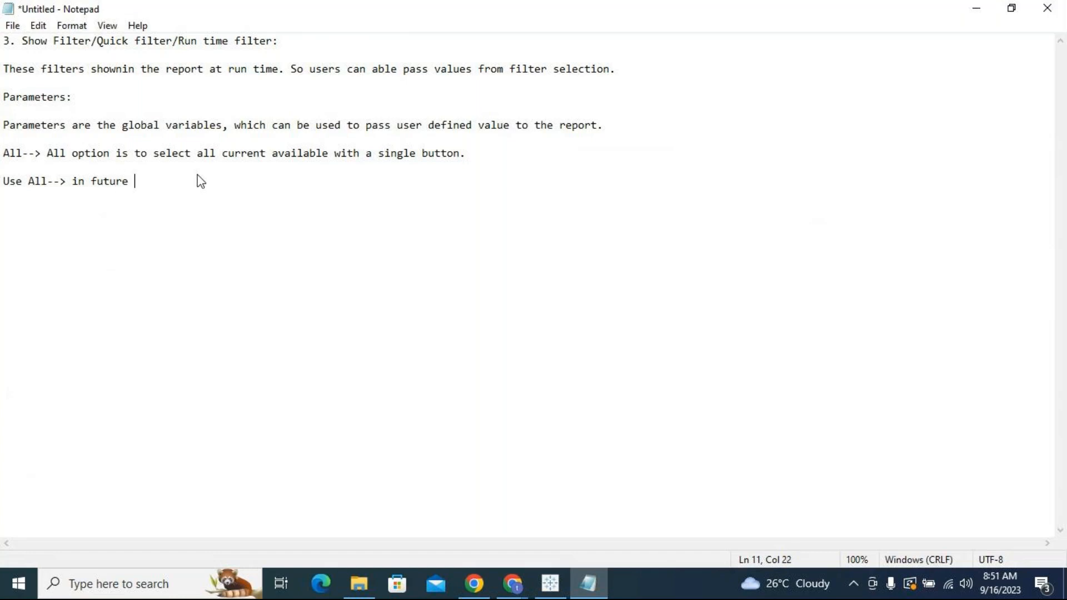
text(if any va)
text(lue )
text(got )
text(renamed a)
text(r)
key(BackSpace)
key(BackSpace)
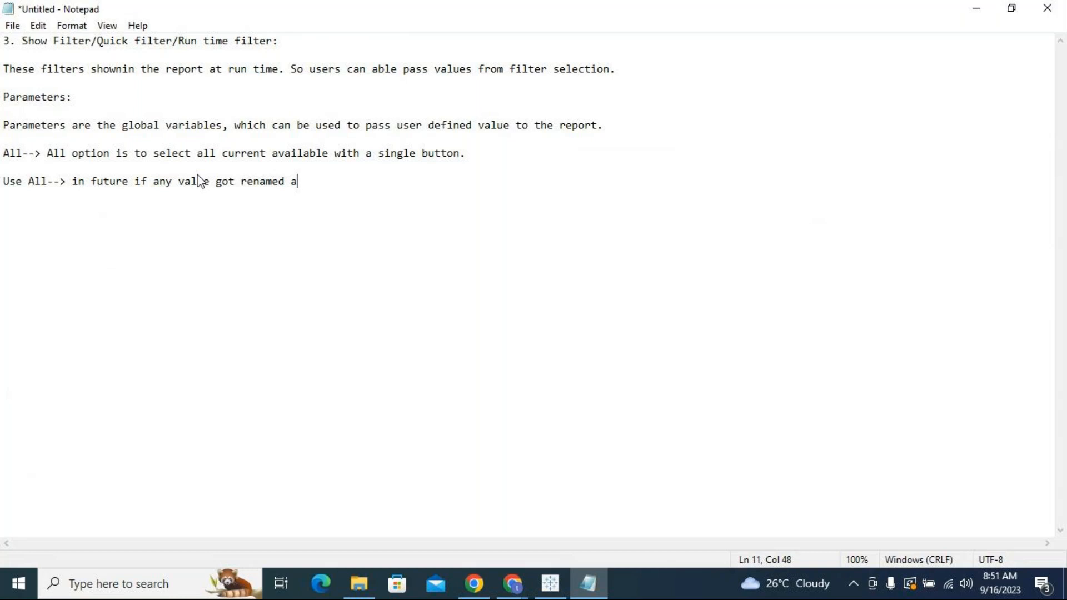
text(or any new values added to the repr)
key(BackSpace)
text(ort, )
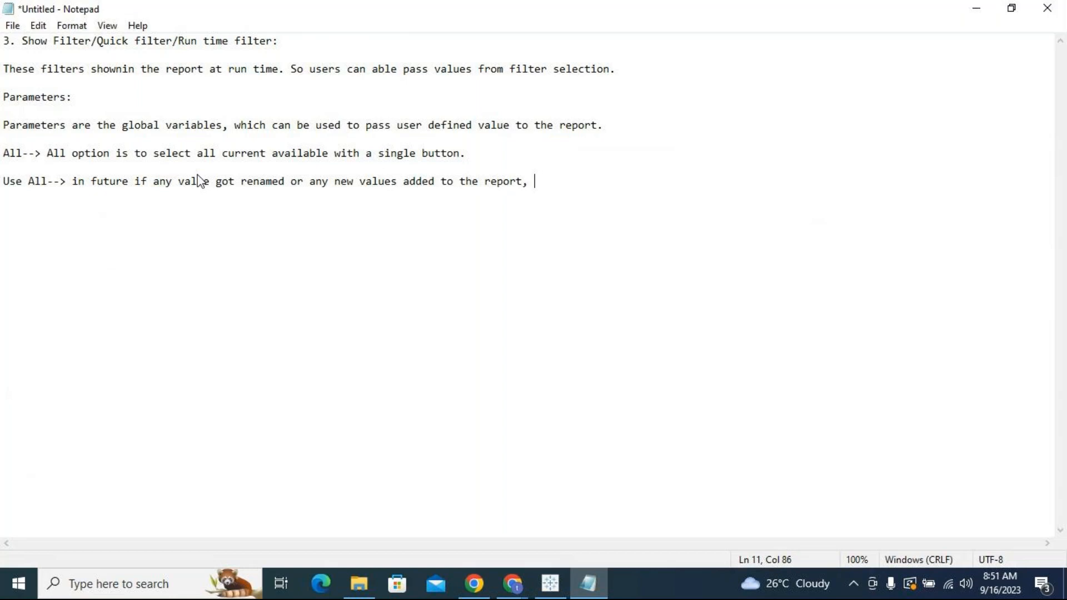
text(then those values )
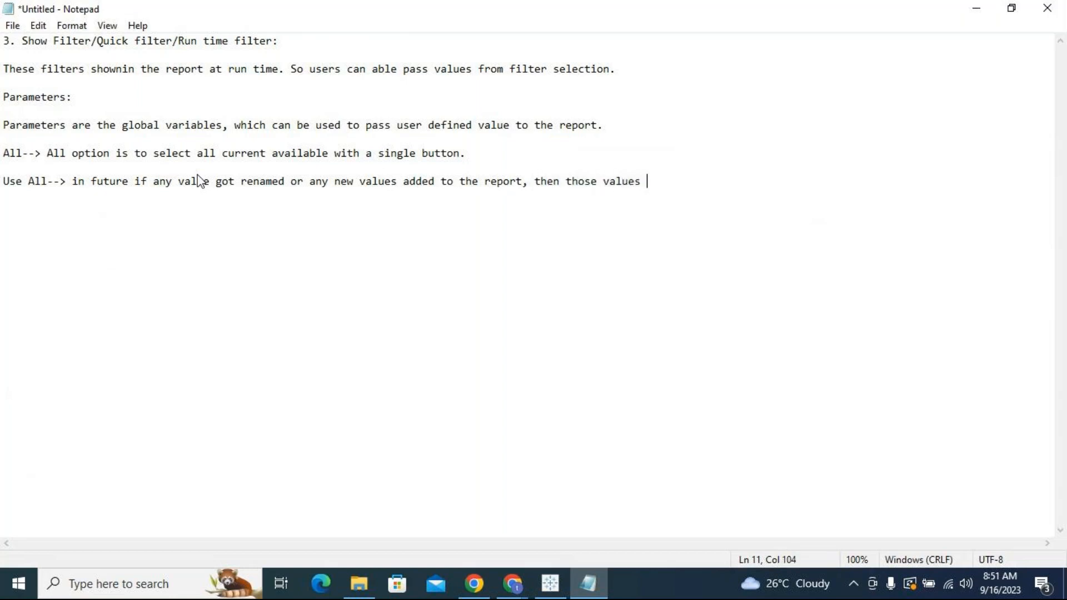
text(dynamically selec)
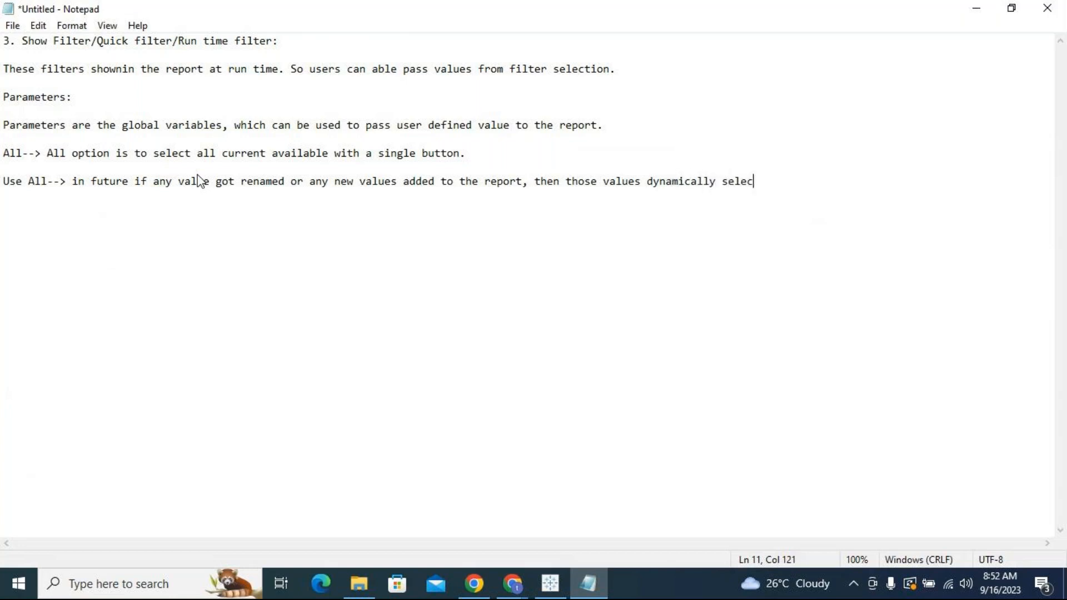
text(ted and shown in the report.)
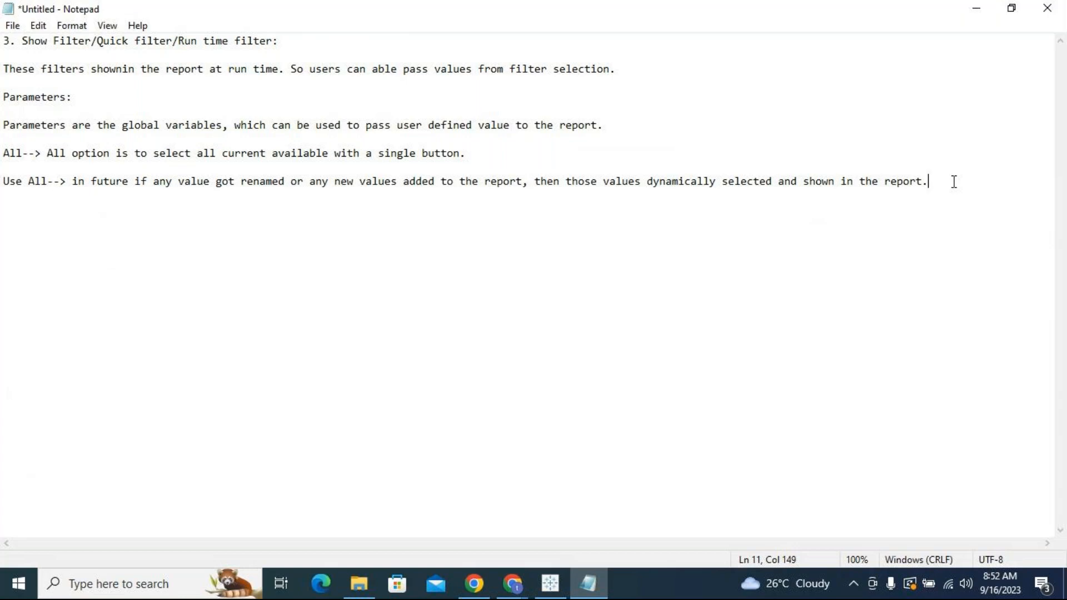
text(-)
Return to Tableau and show the Sub-Category filter beside the Sheet 6 chart.
click(982, 10)
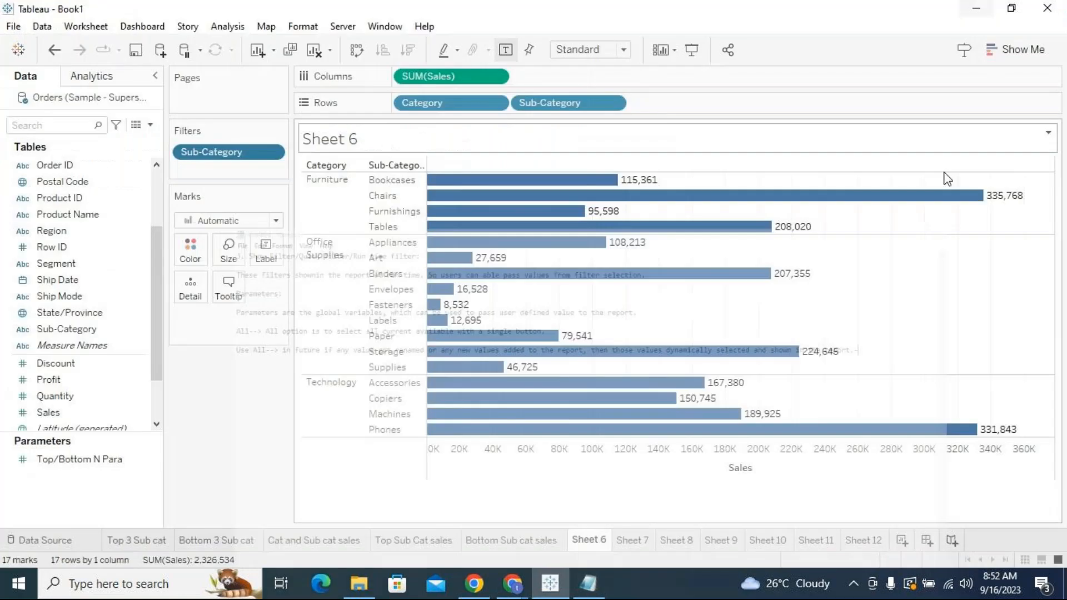
click(272, 152)
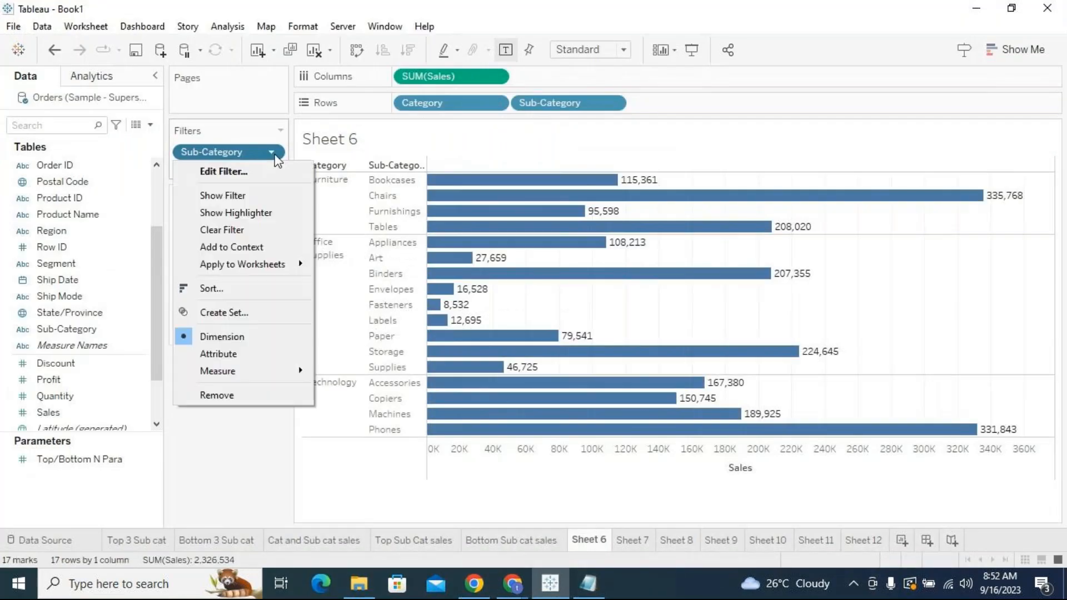
click(253, 192)
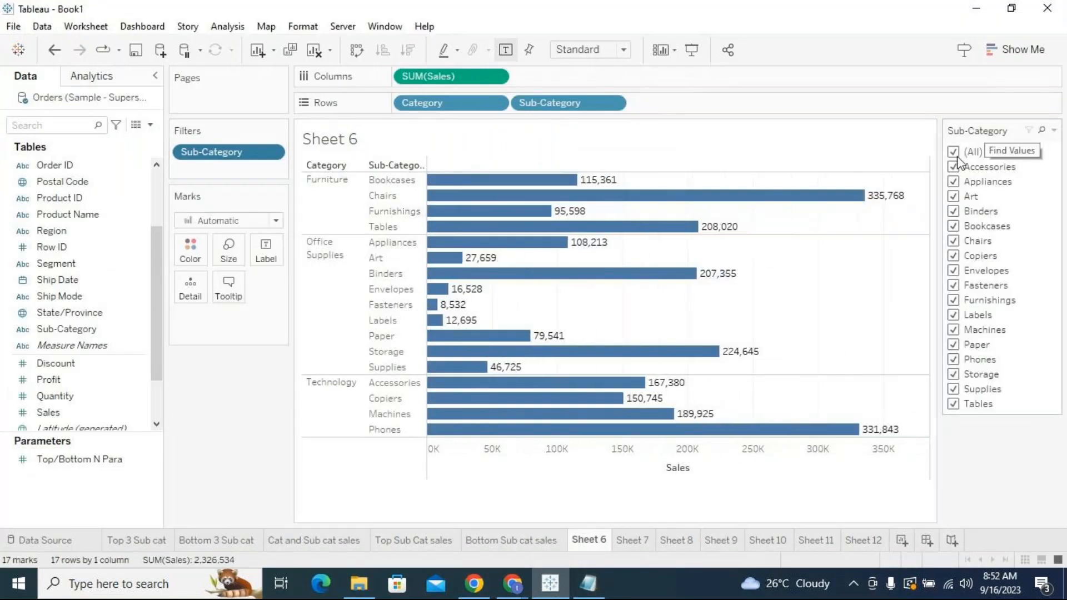
click(271, 153)
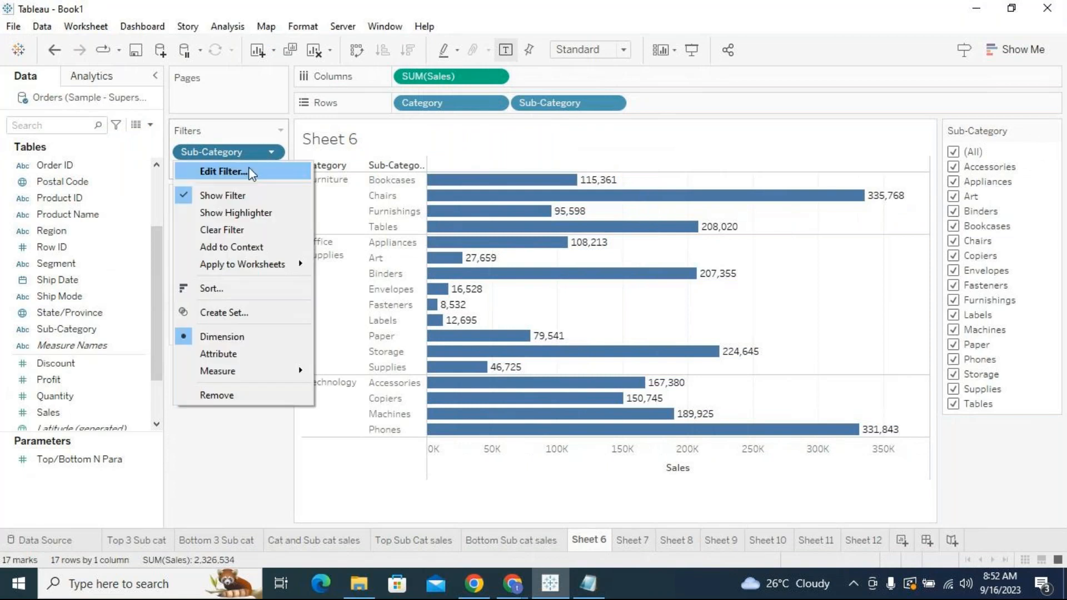
click(223, 171)
click(700, 81)
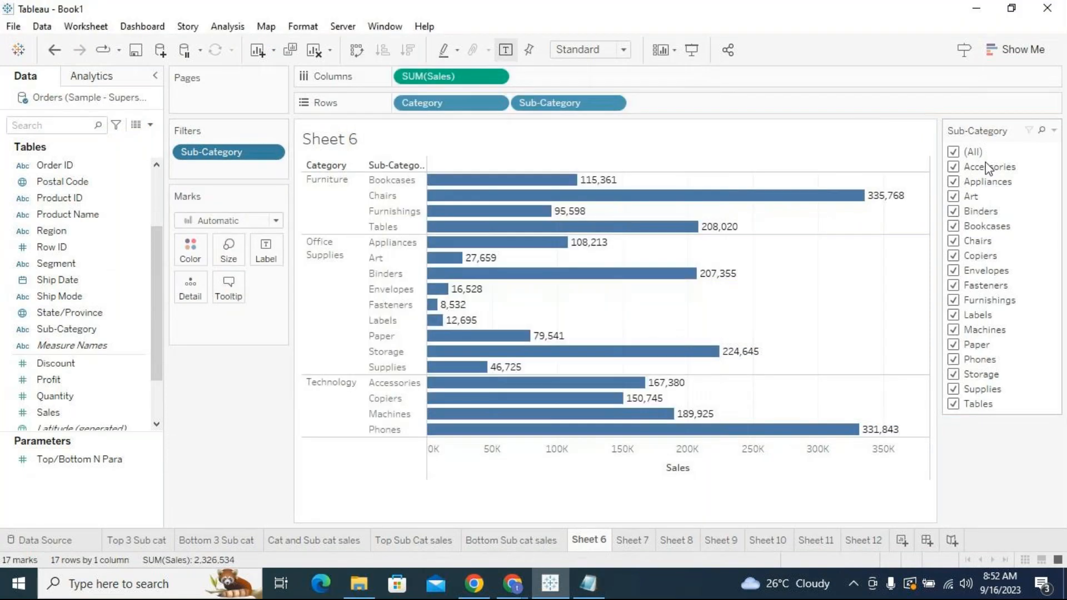
Clear all values in the Sub-Category filter beside the chart and select only Accessories through Envelopes.
click(954, 152)
click(954, 167)
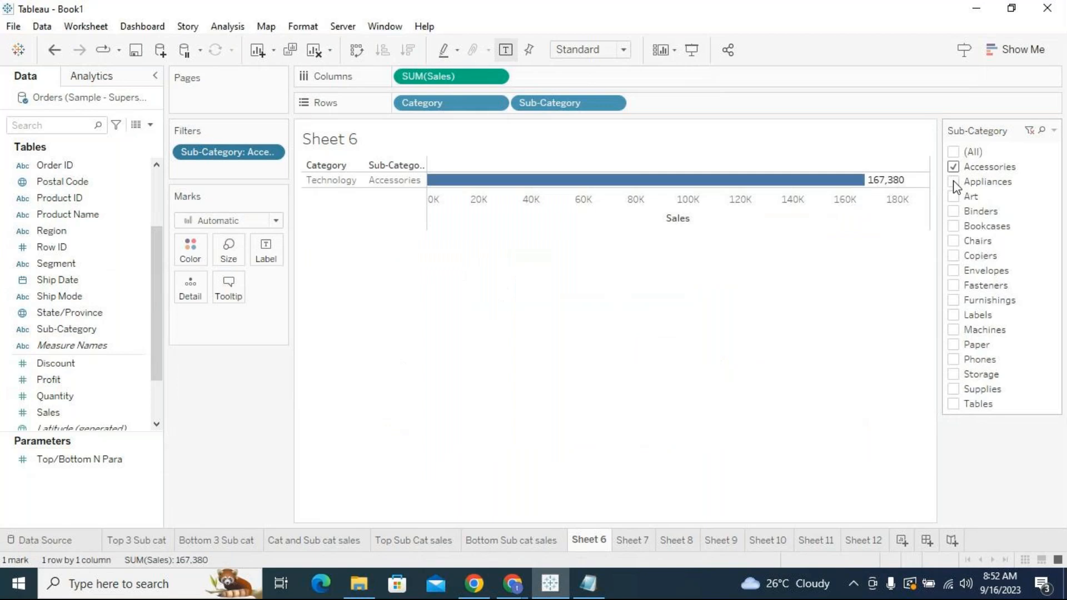
click(954, 182)
click(954, 197)
click(954, 212)
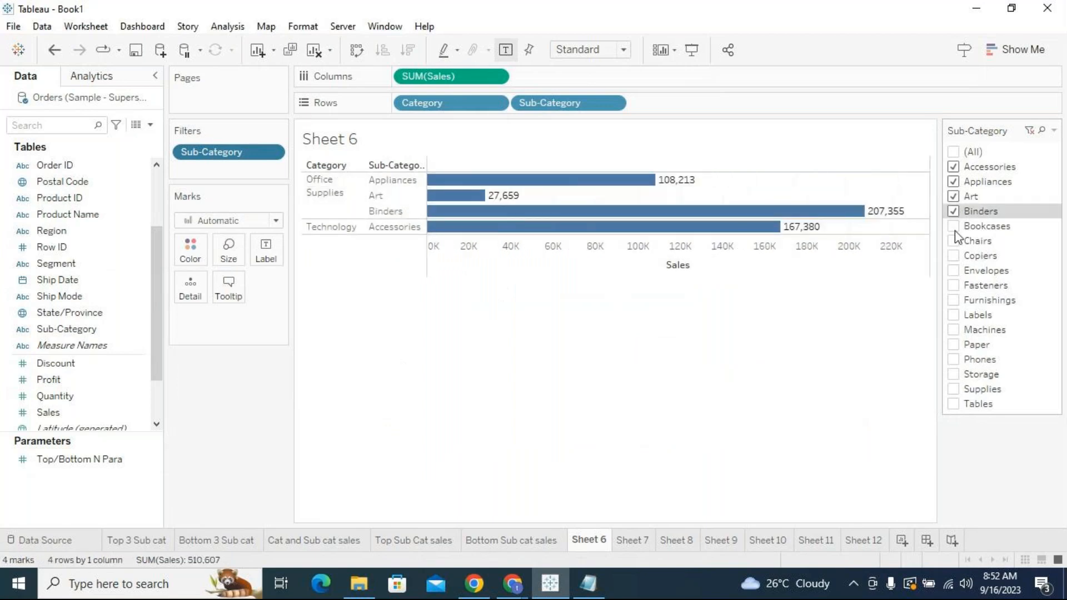
click(953, 226)
click(953, 242)
click(954, 255)
click(953, 271)
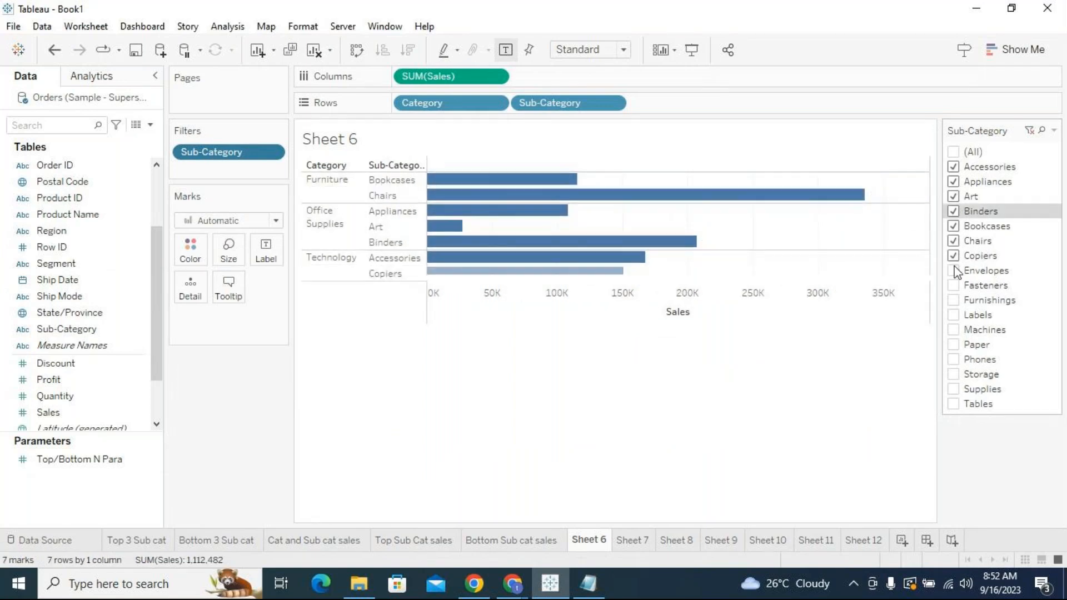
Review the selected values in the Sub-Category filter's settings and cancel the dialog.
click(272, 153)
click(237, 172)
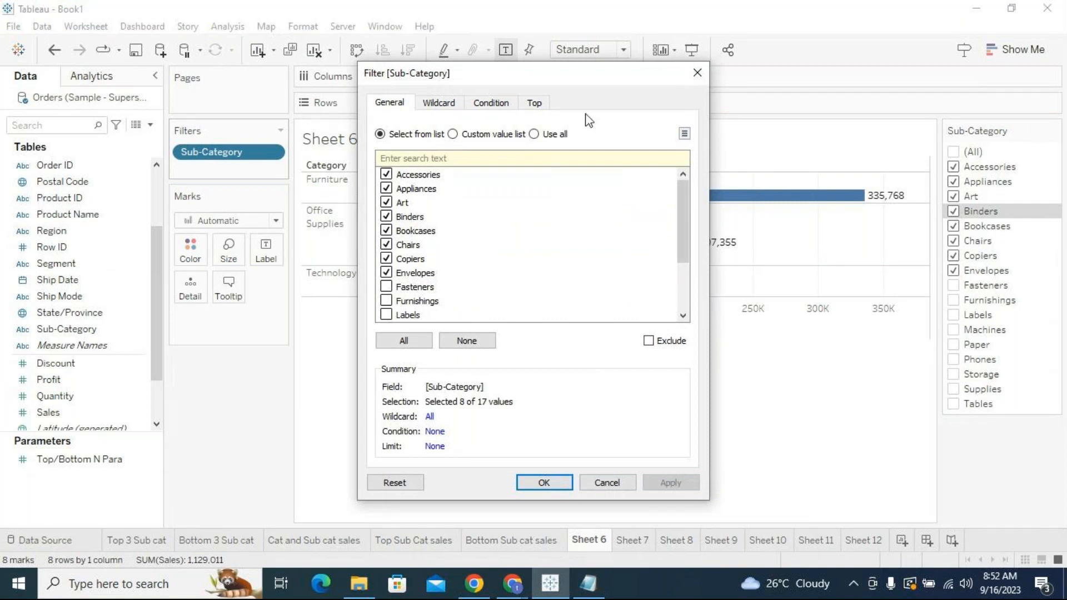
drag(569, 76, 554, 74)
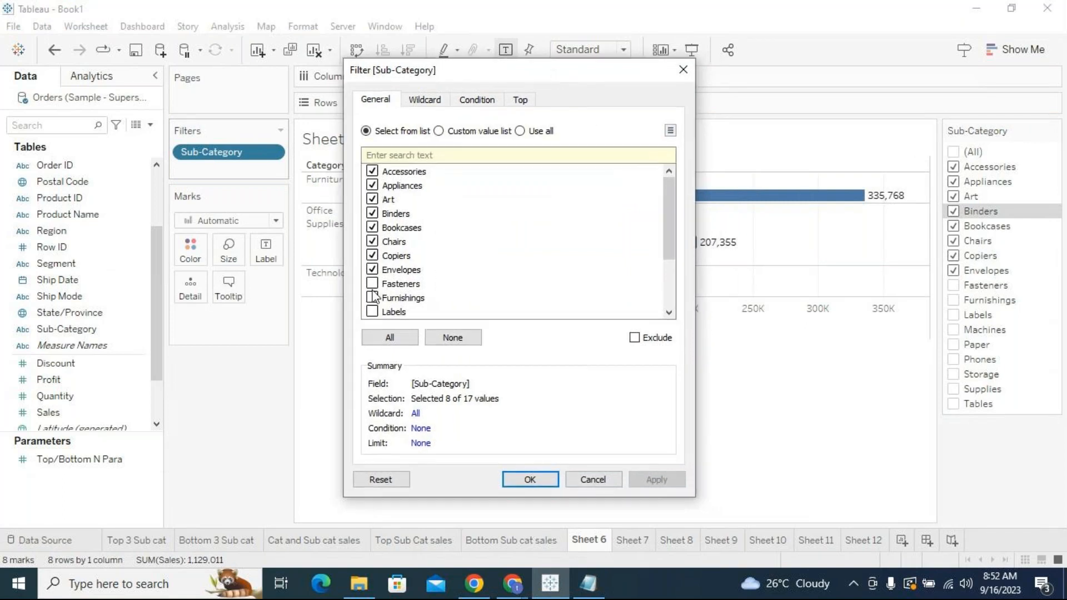
click(609, 480)
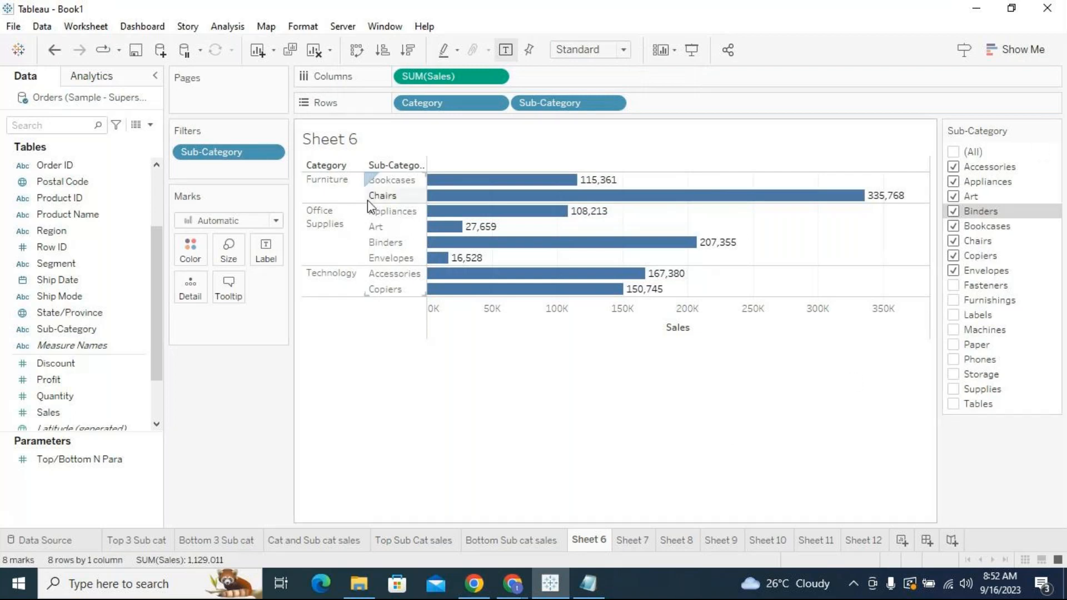
Set the Sub-Category filter to Use all and apply it to the sales chart.
click(274, 153)
click(252, 171)
click(533, 134)
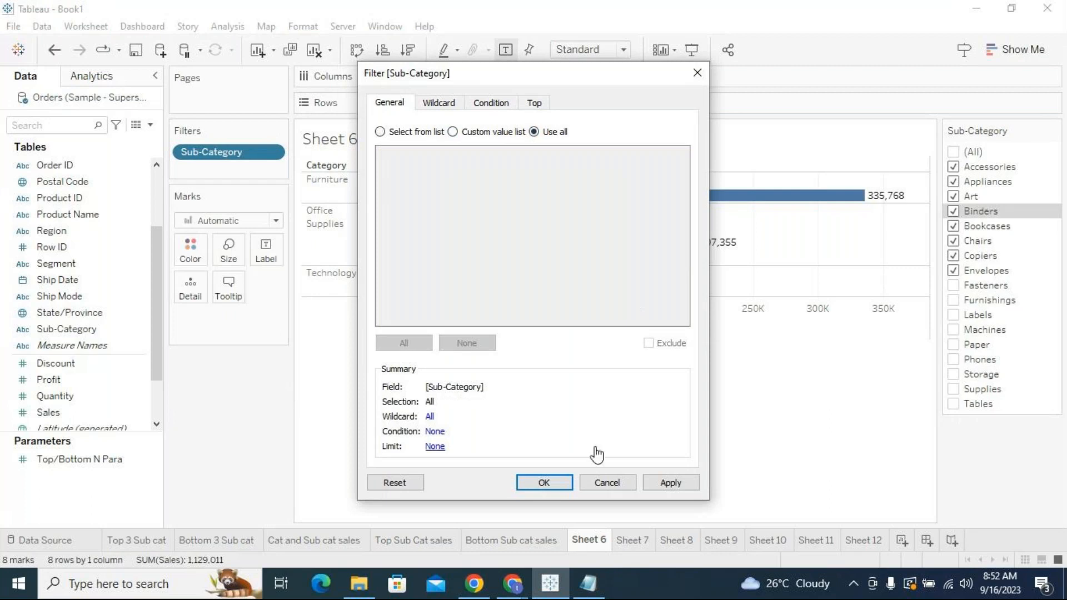
click(543, 483)
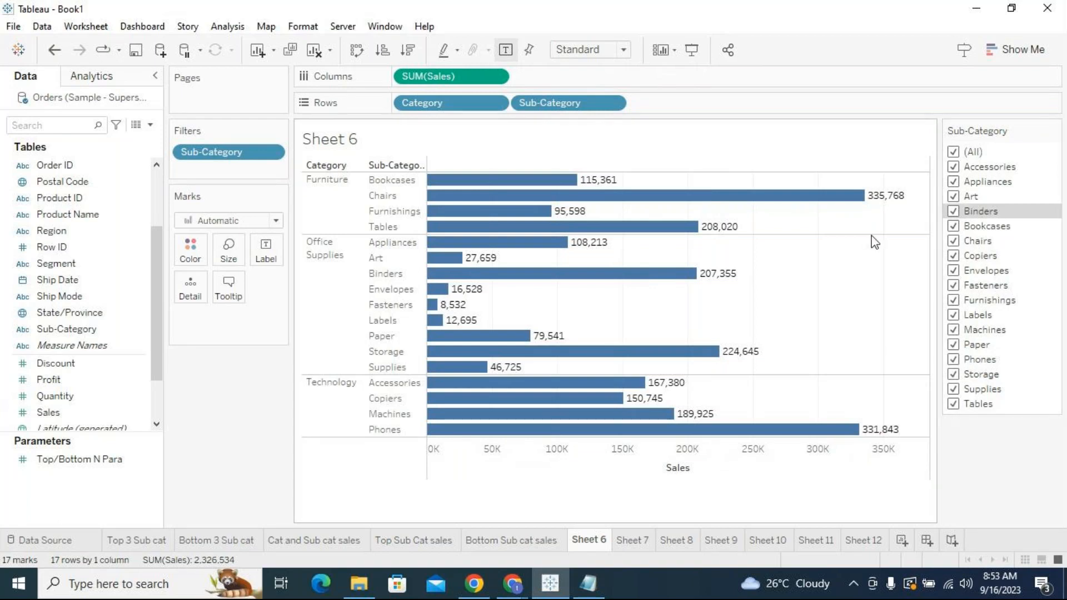
Deselect Accessories through Chairs, Envelopes, Furnishings, Labels, Paper and Storage in the Sub-Category filter, and reselect all values.
mouse_move(707, 240)
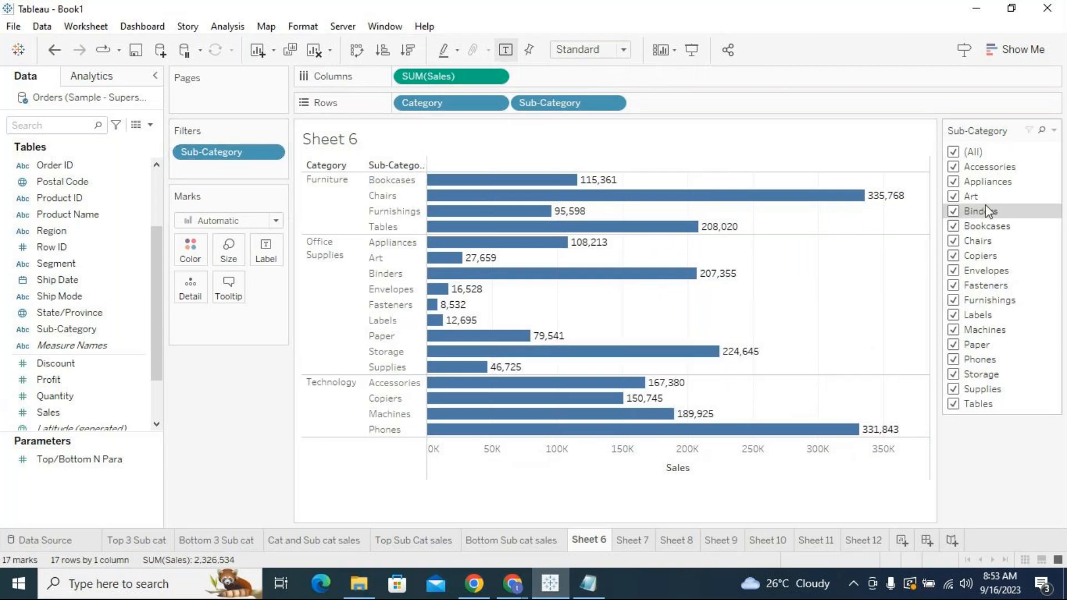
click(965, 165)
click(954, 182)
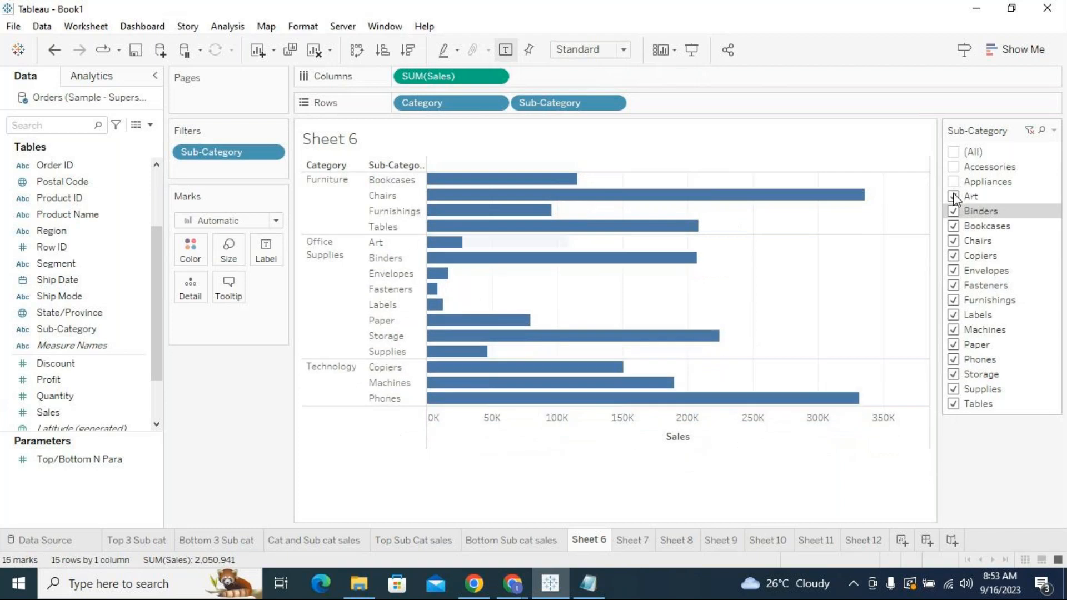
click(954, 197)
click(953, 211)
click(954, 225)
click(953, 241)
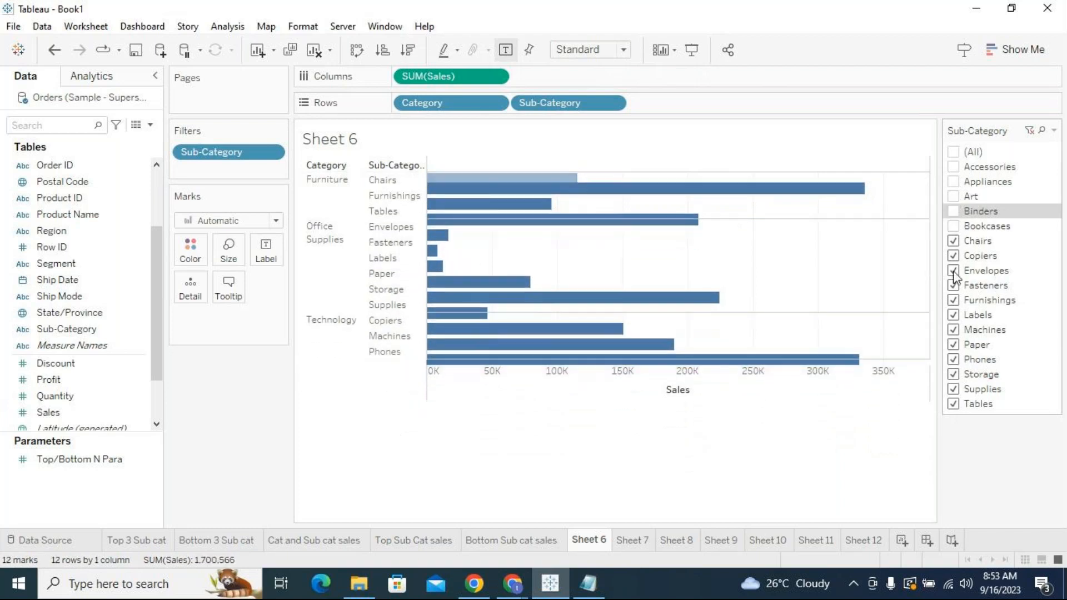
click(953, 270)
click(953, 300)
click(953, 315)
click(954, 344)
click(954, 374)
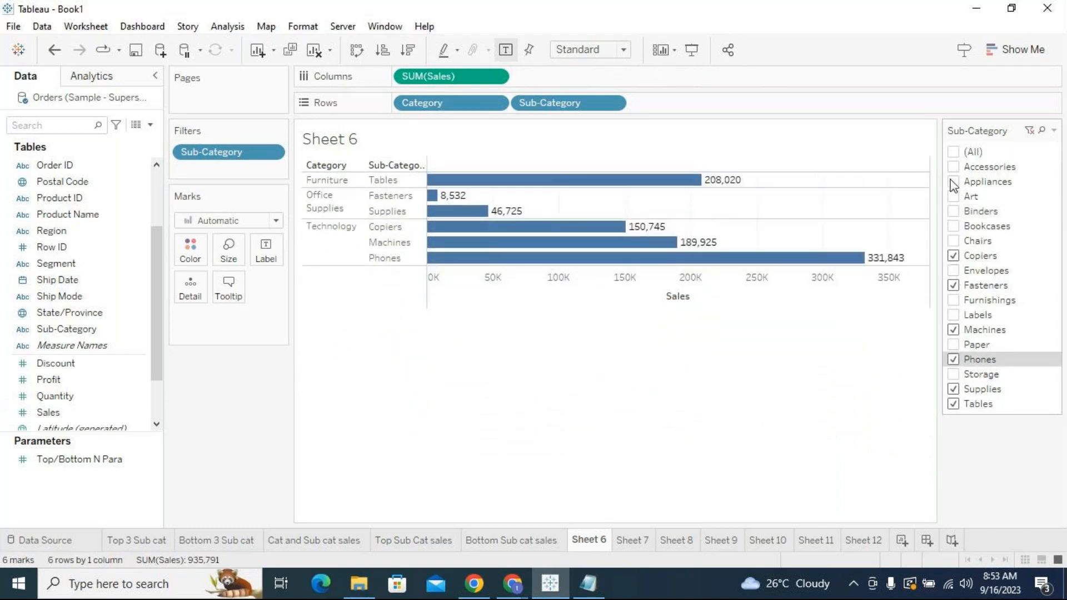
click(954, 151)
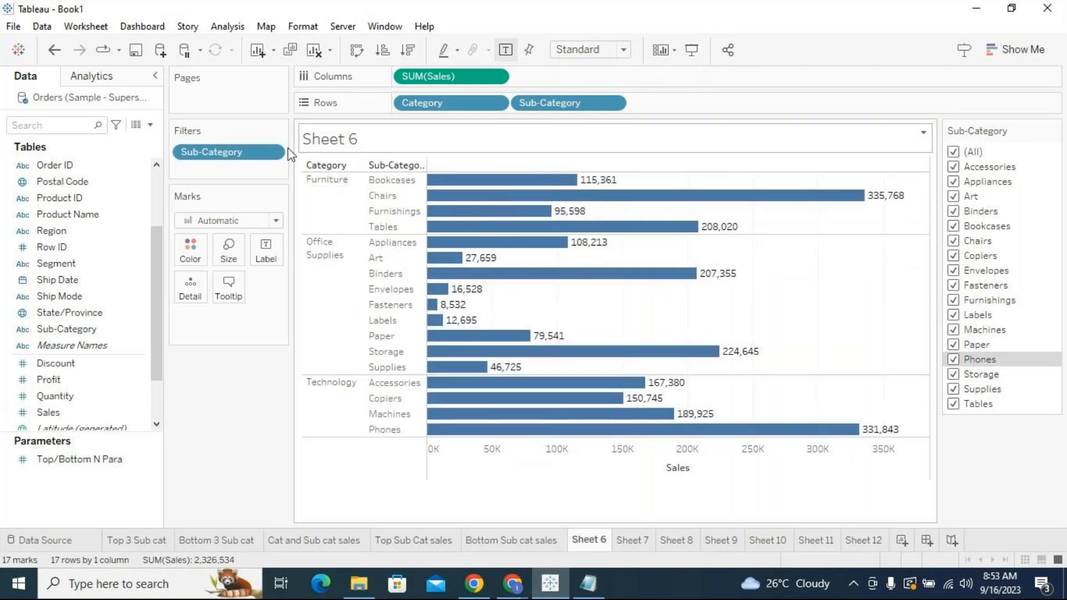
Examine which selection option the Sub-Category filter uses with all values selected, and cancel the dialog.
click(271, 152)
click(257, 172)
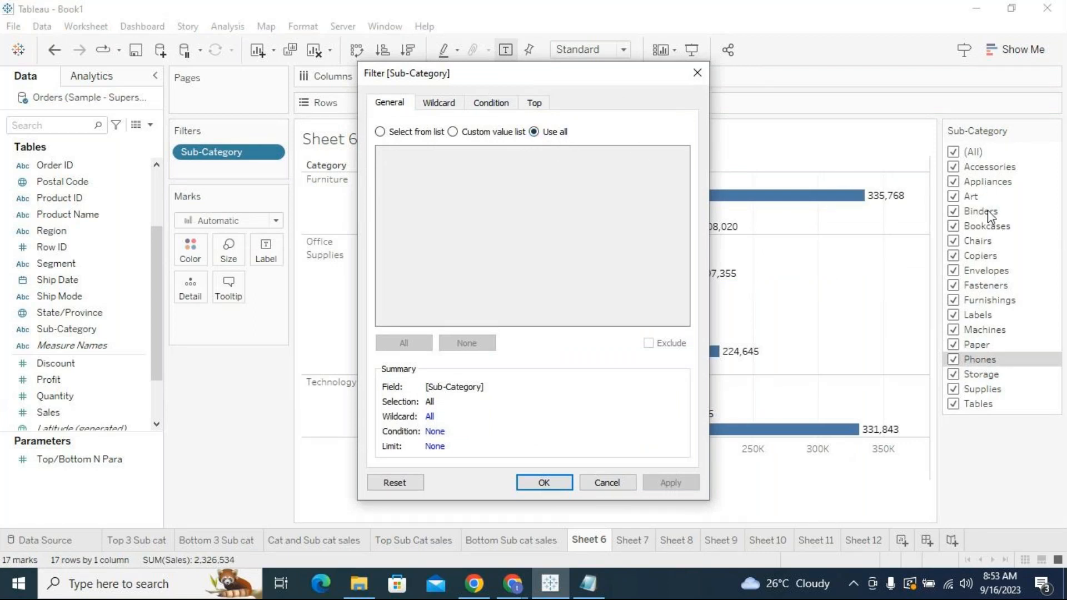
click(598, 483)
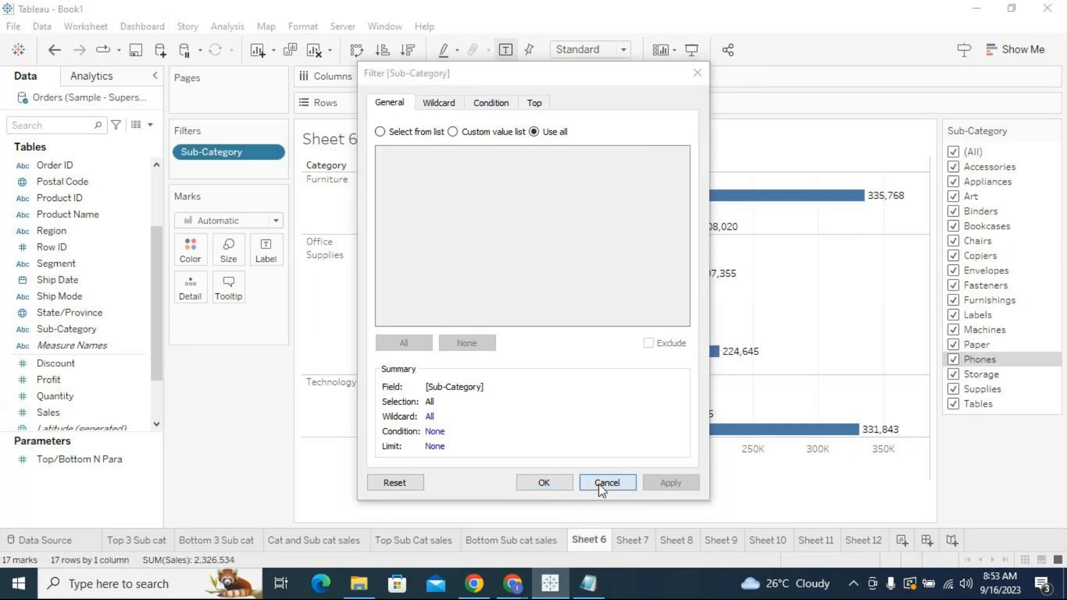
Deselect Accessories, Appliances, Art and Binders in the Sub-Category filter, and check its selection option in the filter settings.
click(954, 167)
click(955, 181)
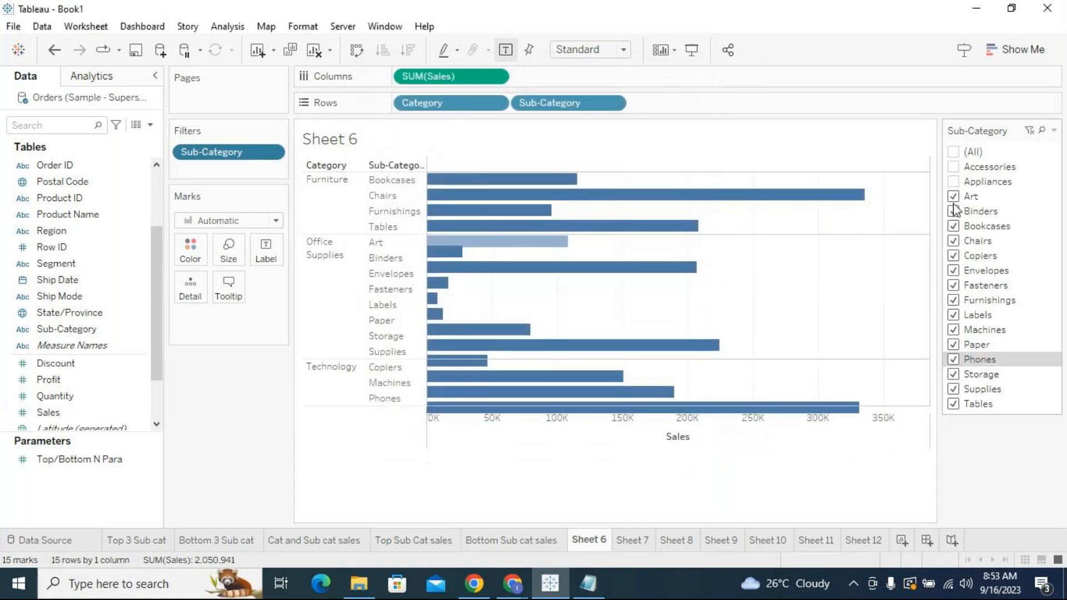
click(953, 211)
click(953, 197)
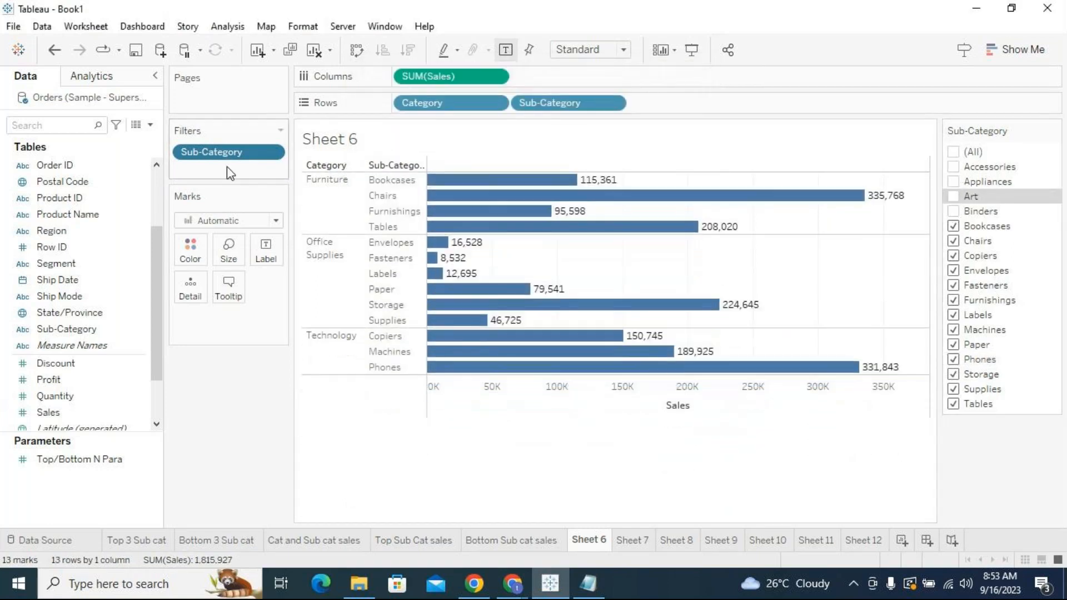
click(271, 152)
click(264, 170)
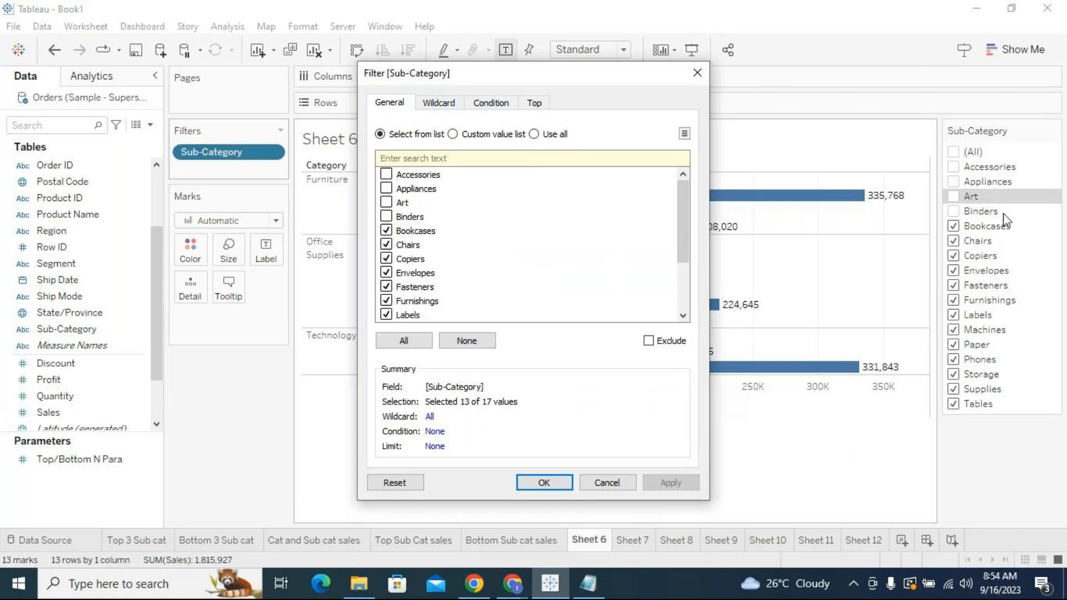
click(607, 483)
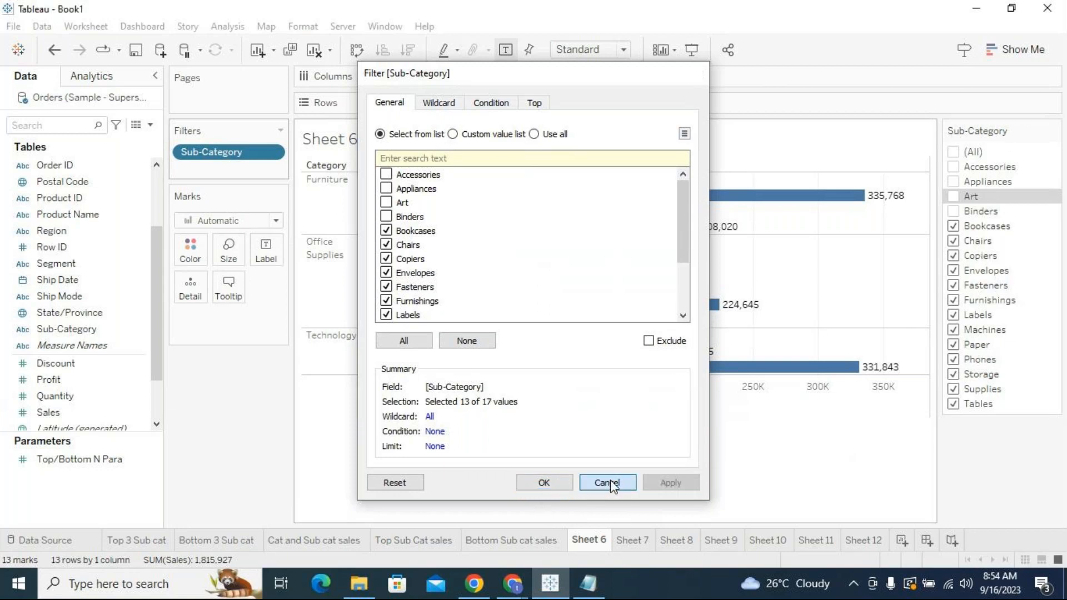
Reselect all sub-categories in the filter beside the chart, and recheck the selection option in its settings.
click(955, 152)
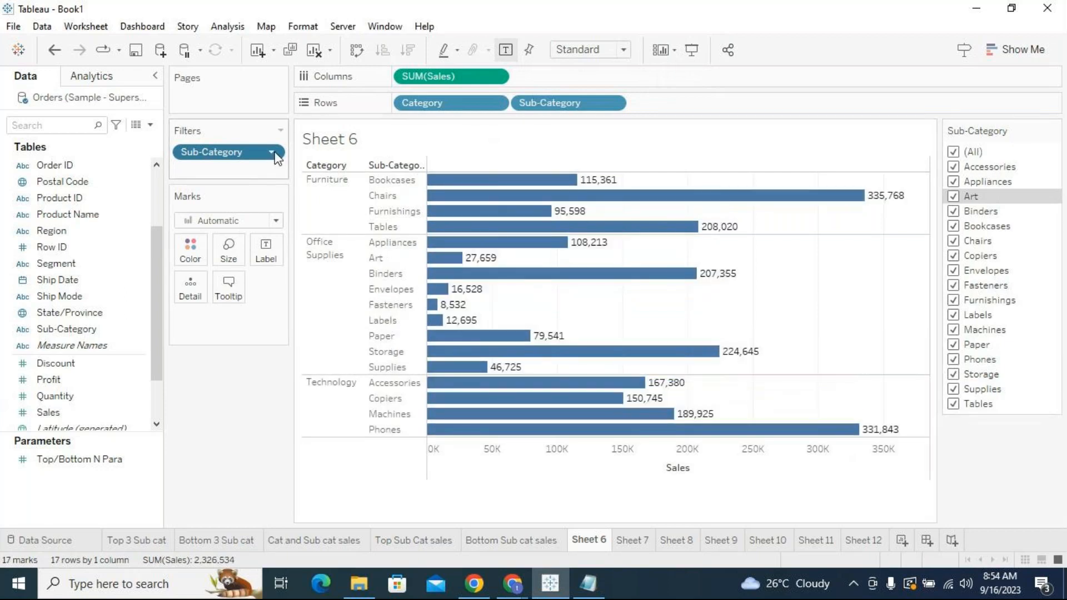
click(275, 153)
click(254, 172)
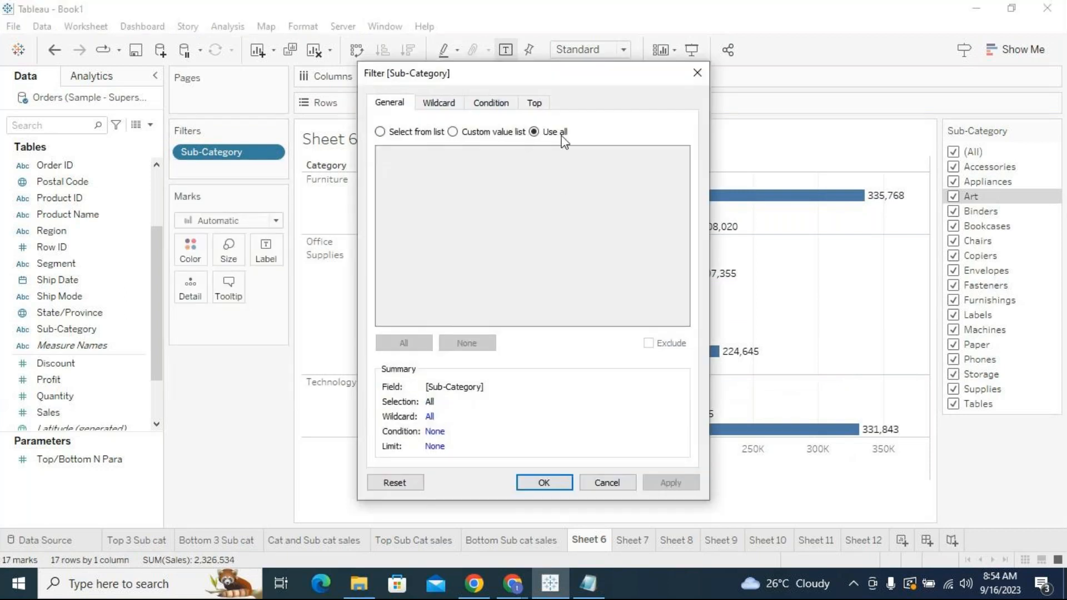
click(606, 482)
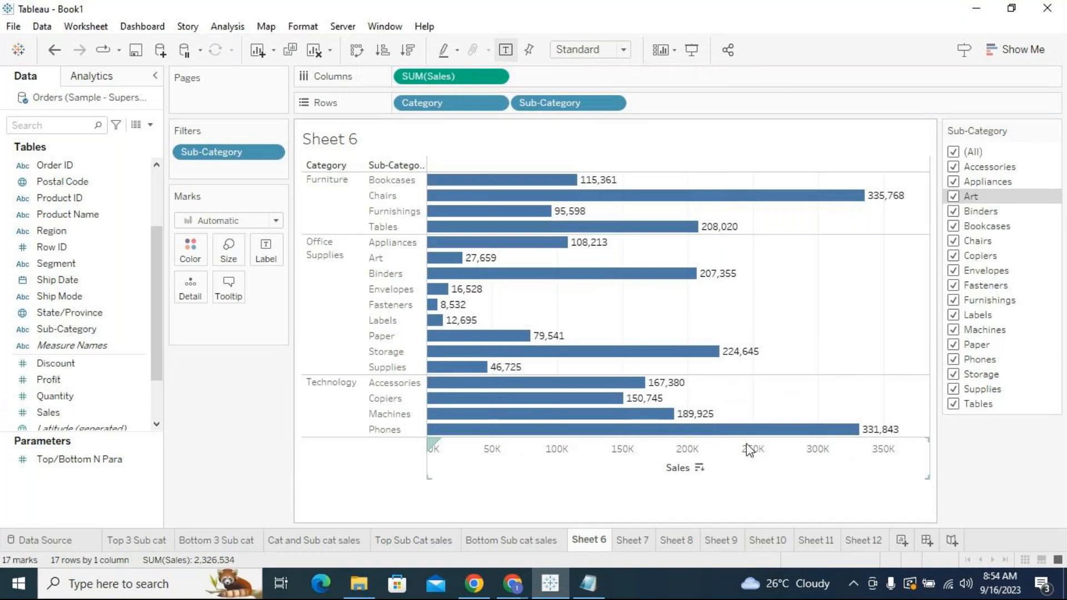
Rename Sheet 6 as "ALl and Use all option".
click(639, 539)
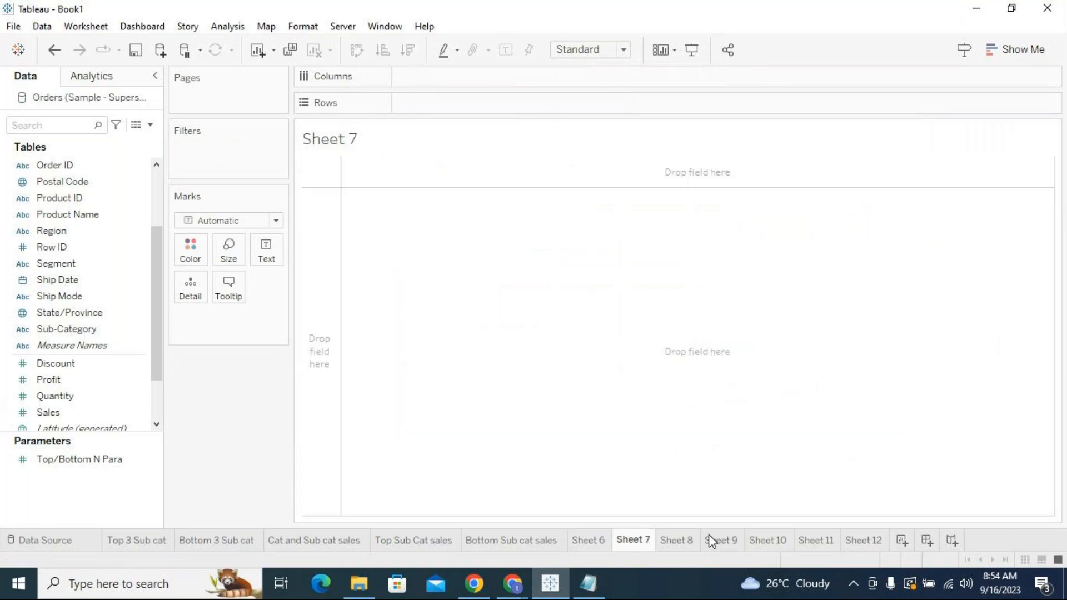
click(590, 537)
double_click(588, 538)
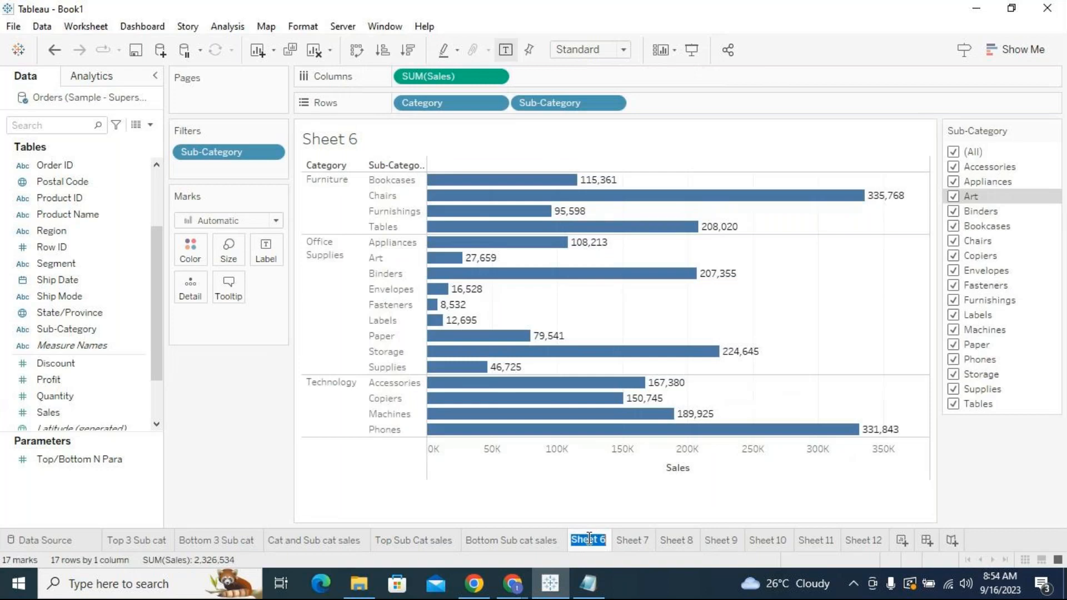
text(ALL and Use)
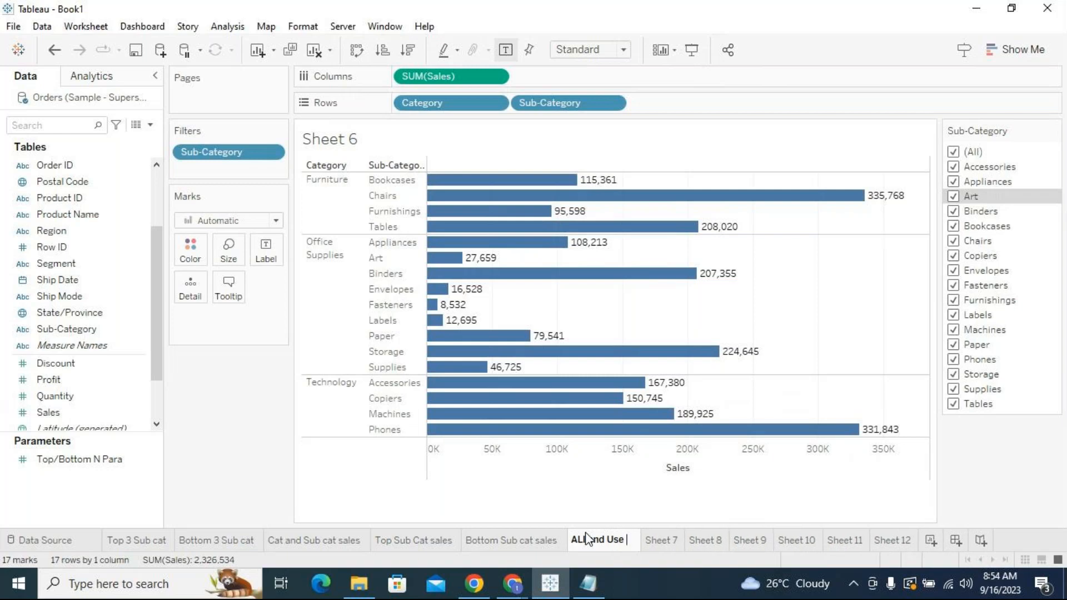
text( all option)
key(Return)
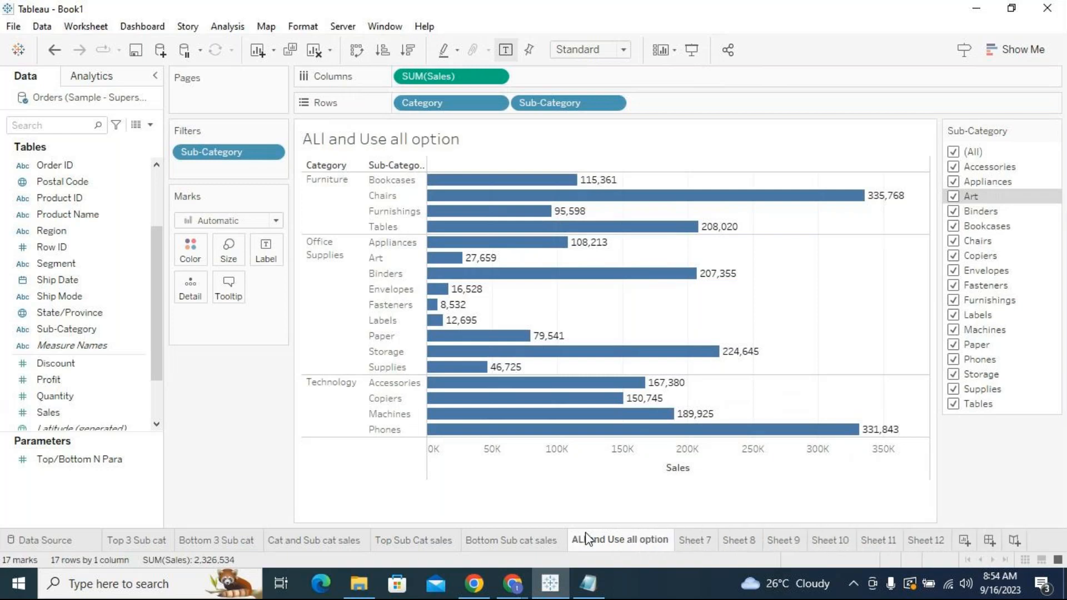
Open Sheet 7 and add Order Date to Rows as years.
click(698, 541)
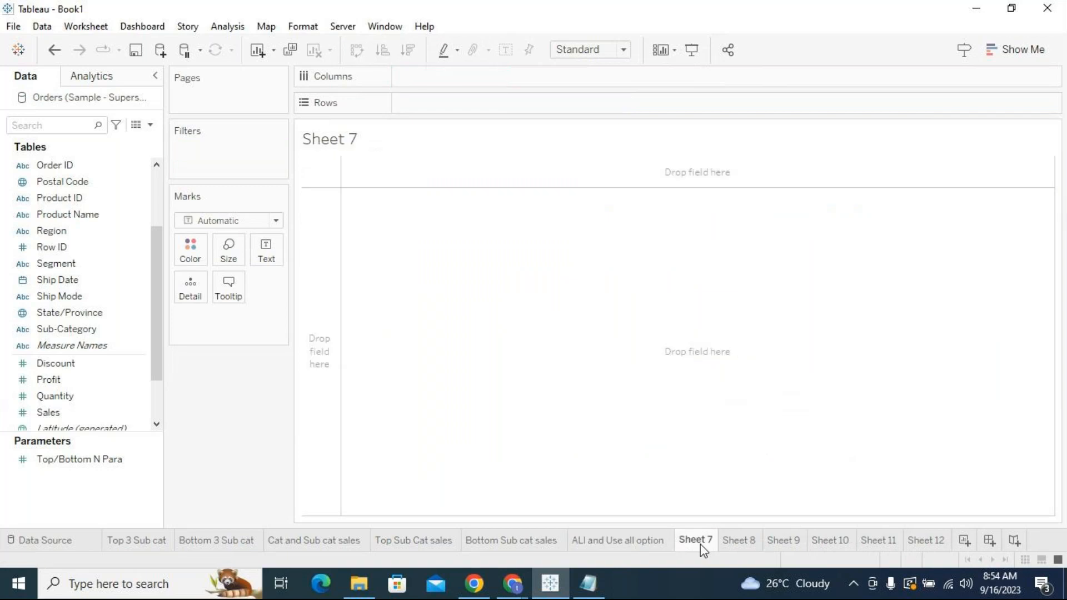
scroll(157, 234, up, 2)
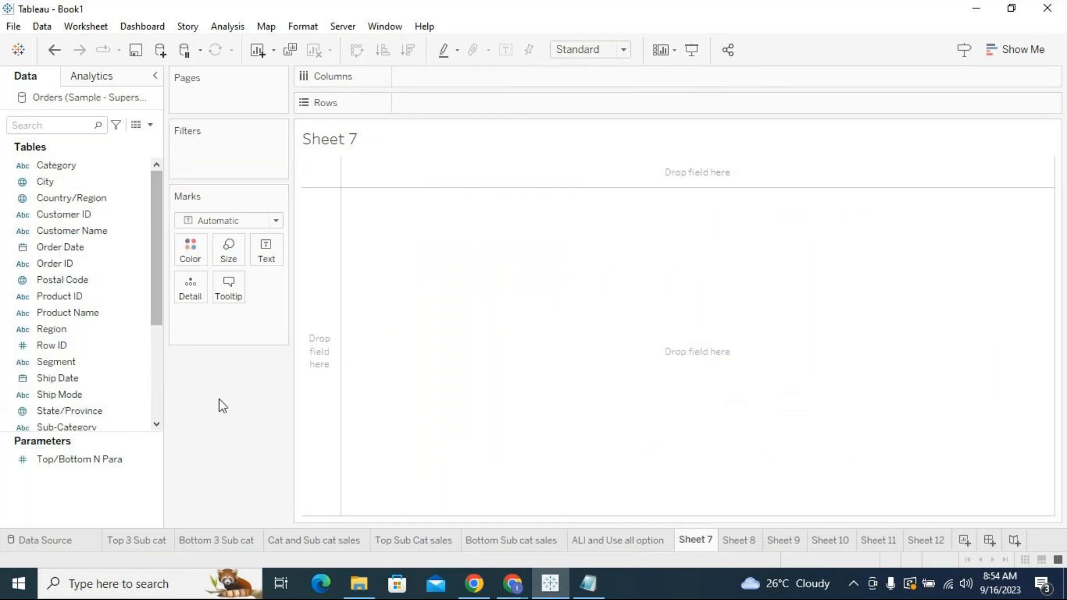
drag(88, 245, 439, 105)
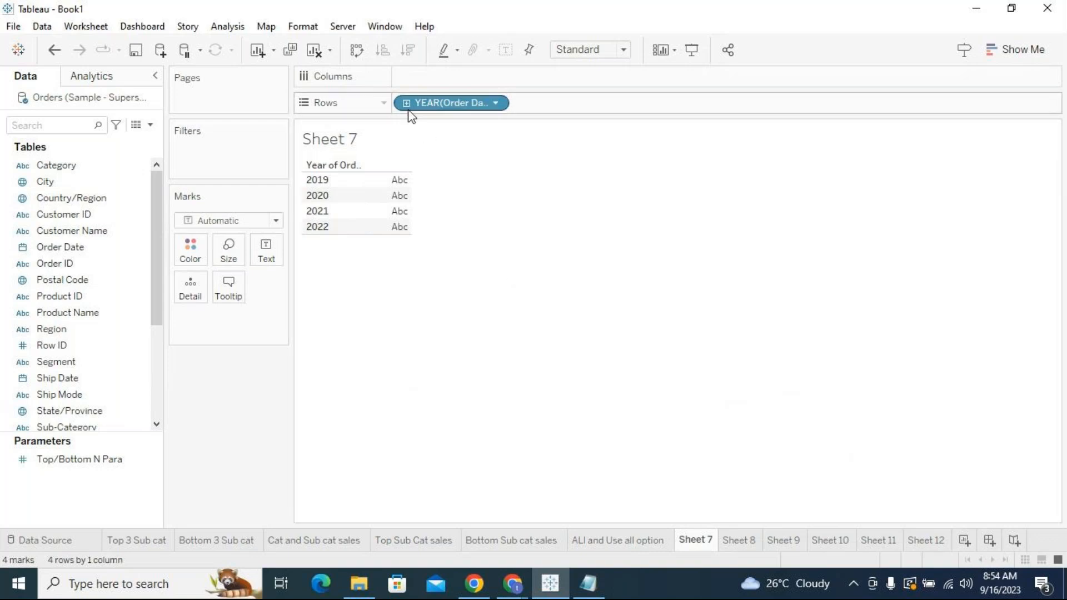
Add Category to Rows after the order year, look through its field options, and remove it.
drag(95, 166, 596, 105)
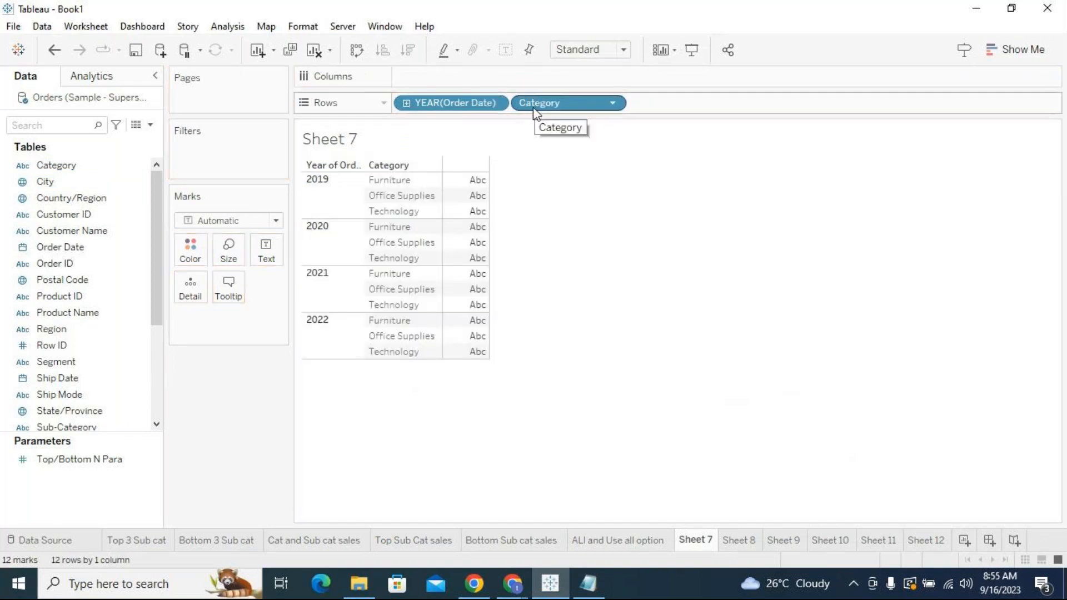
click(613, 105)
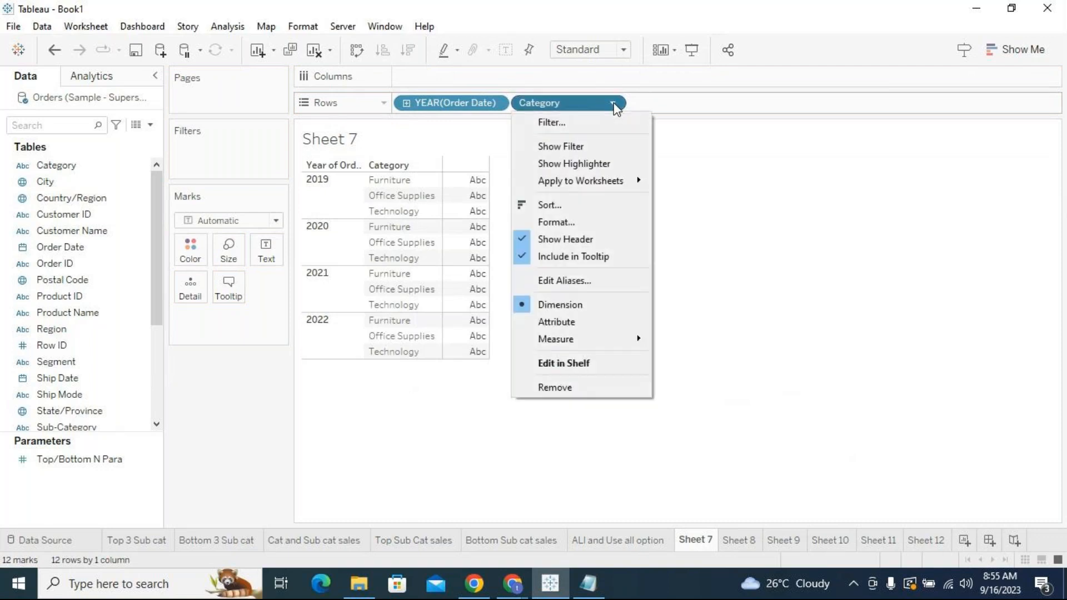
click(598, 386)
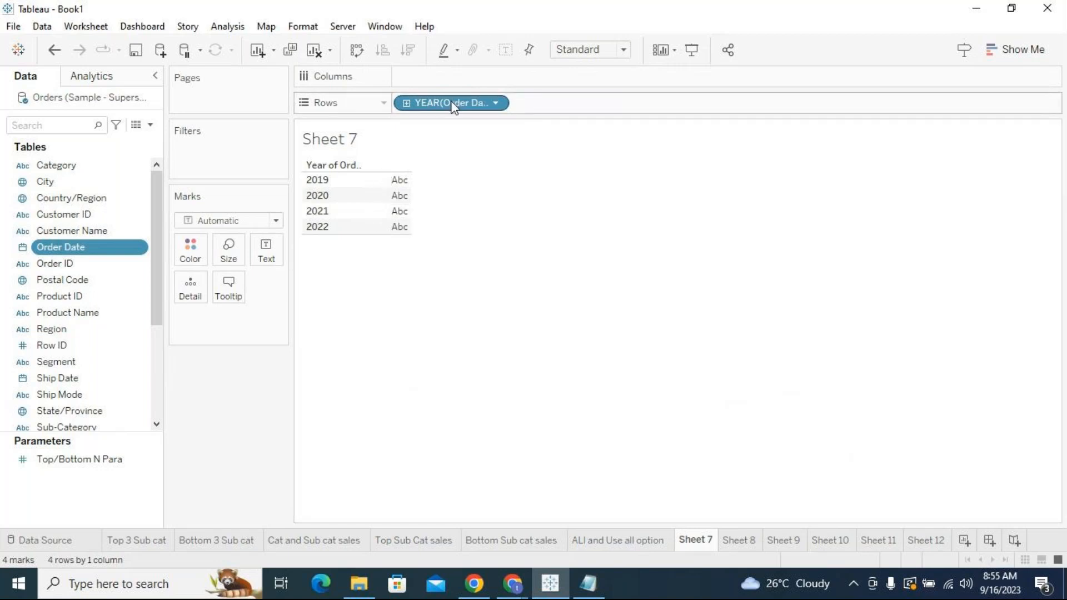
Drill Order Date in Rows down from year to quarter, month and day.
click(406, 103)
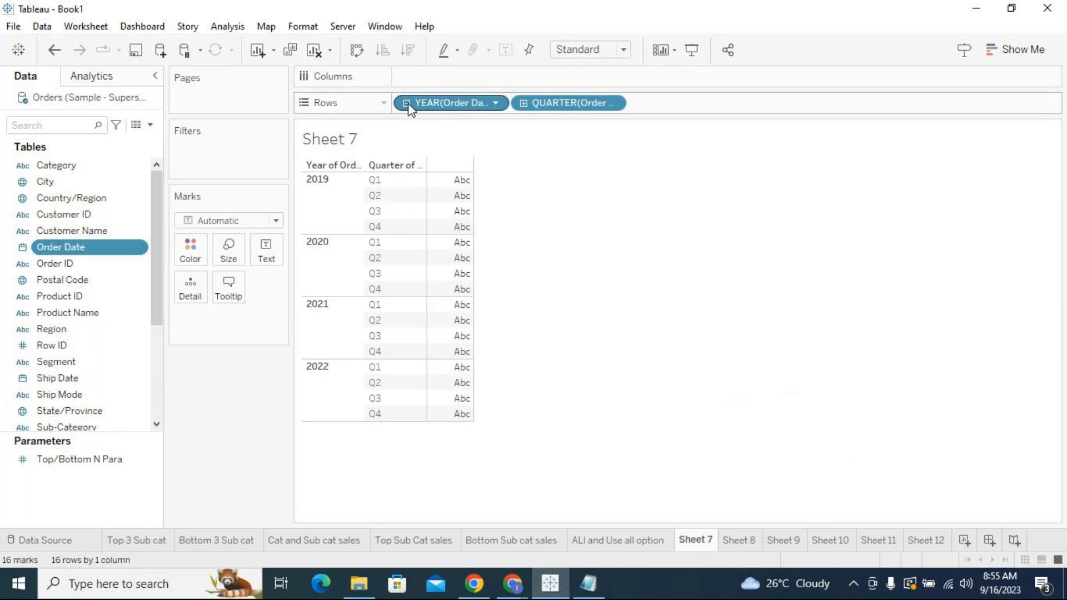
click(524, 104)
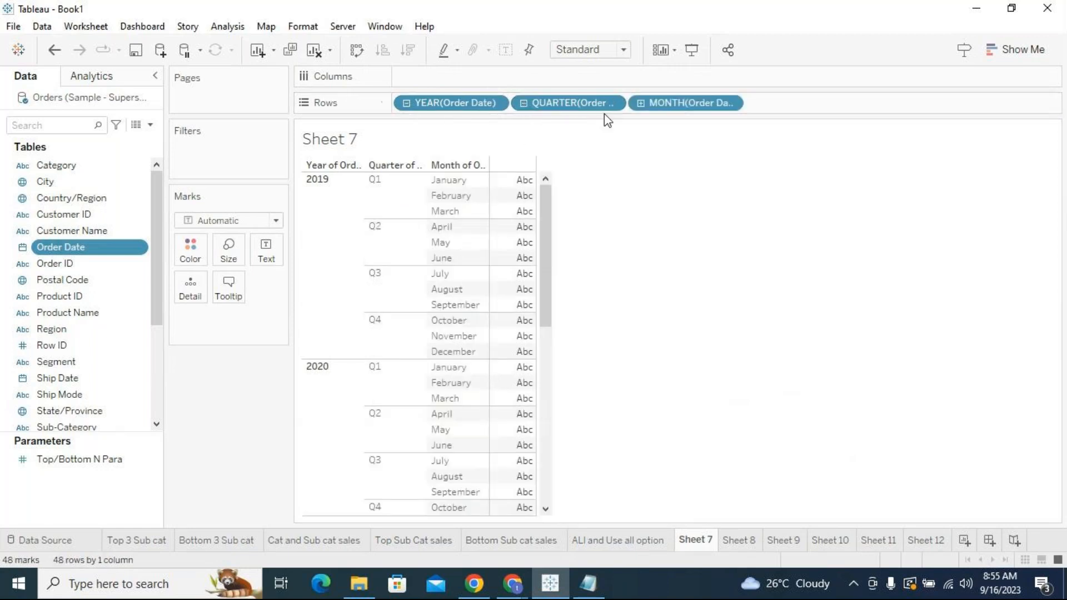
click(641, 102)
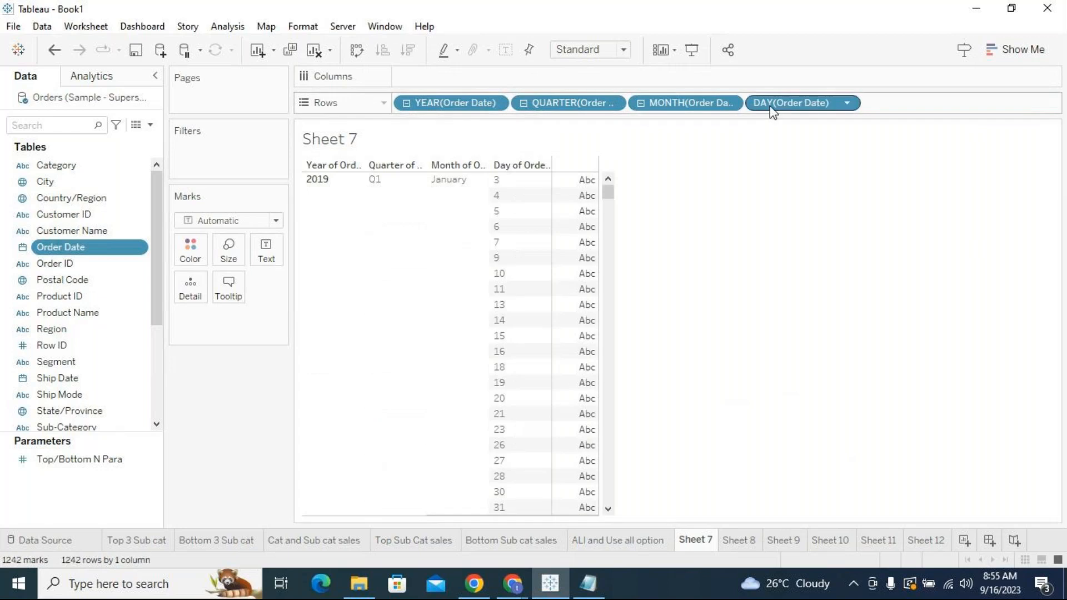
Roll Order Date in Rows back up from day to year.
click(641, 103)
click(523, 103)
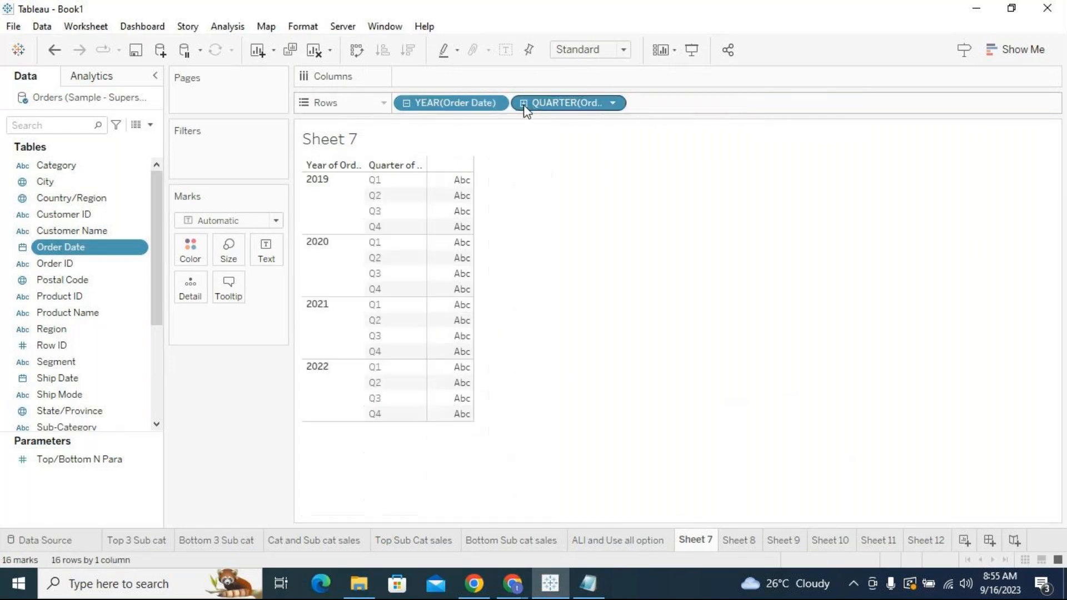
click(407, 104)
Drill Order Date down from year to day through its fields in Rows, and roll it back up to year.
click(408, 104)
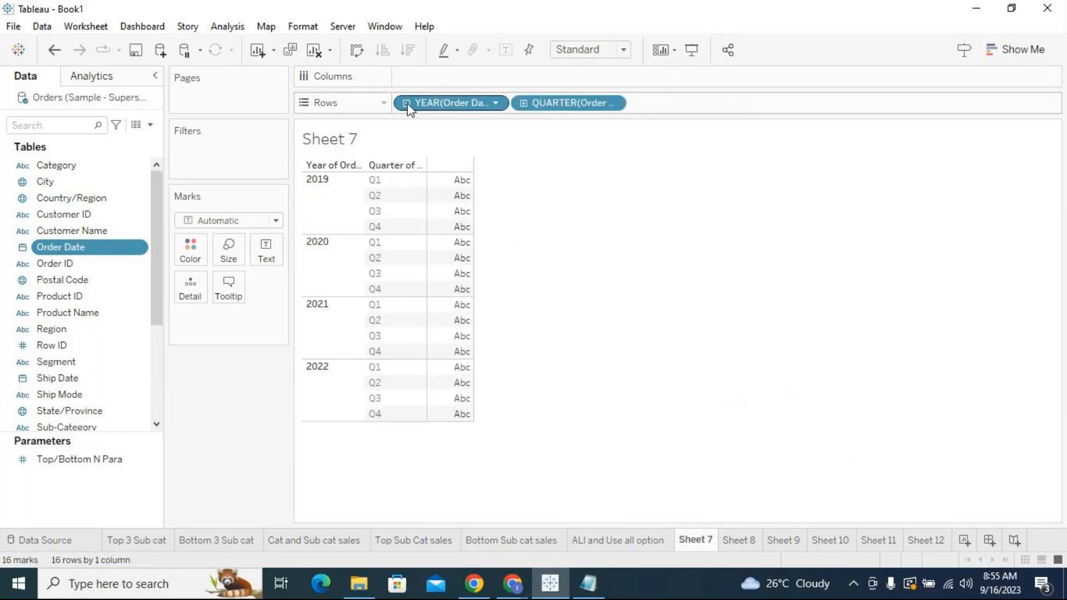
click(524, 105)
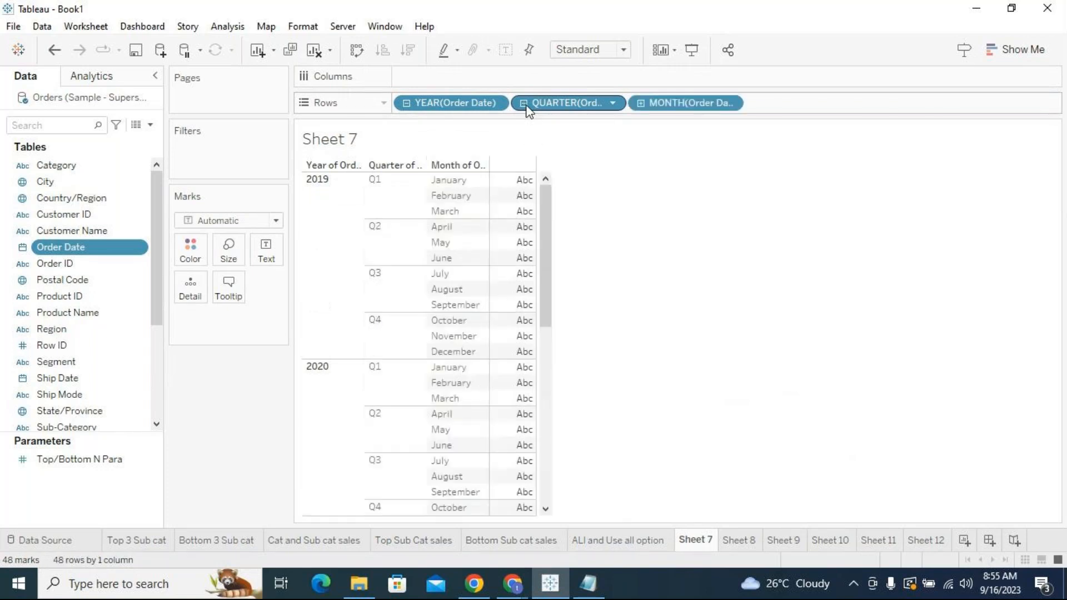
click(640, 104)
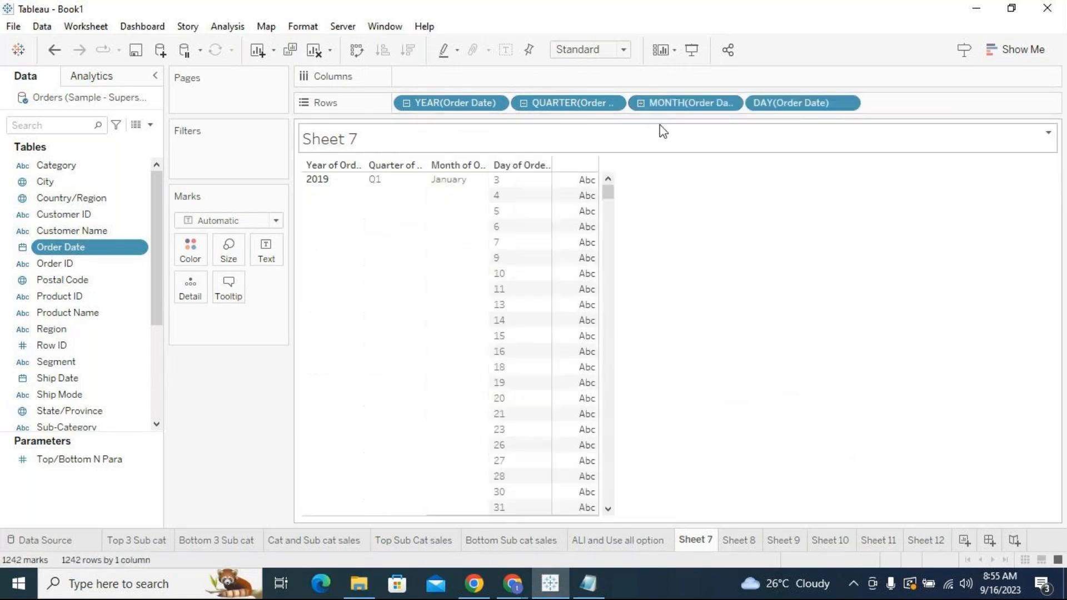
click(641, 104)
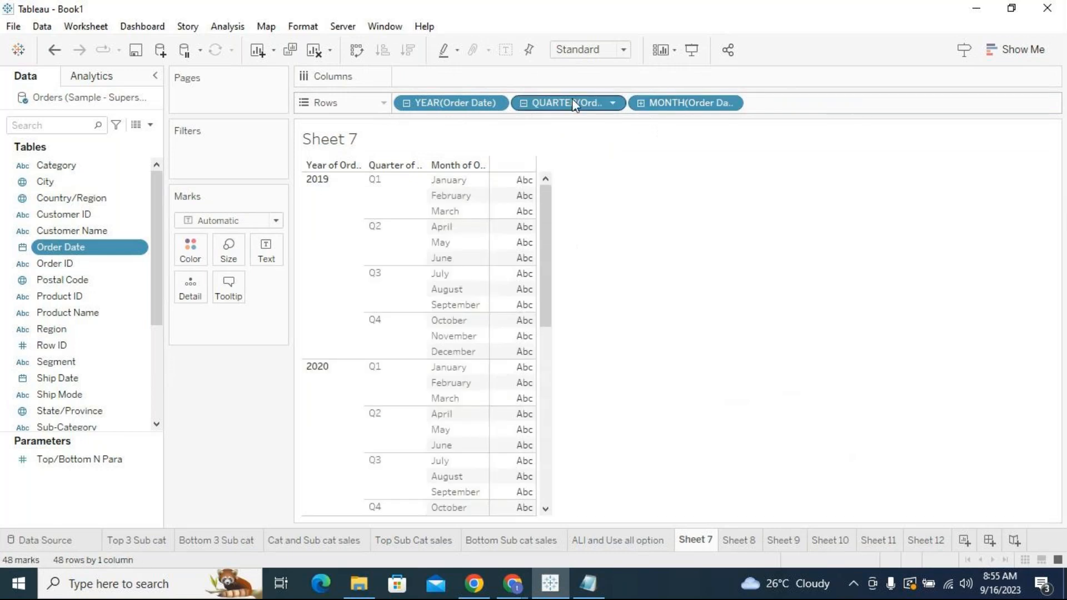
click(523, 103)
click(406, 104)
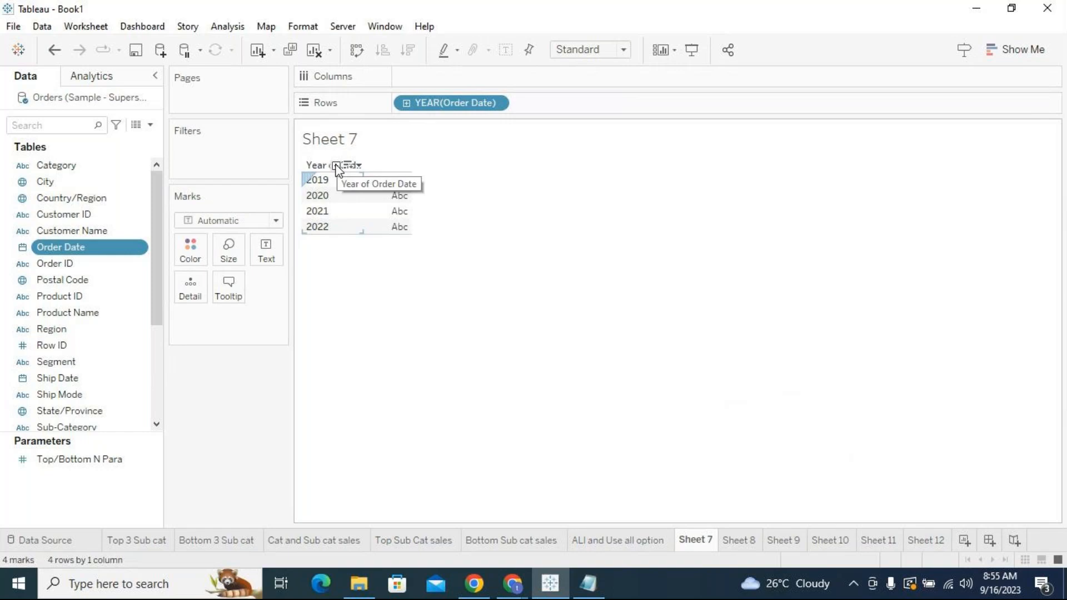
Expand Order Date level by level down to day from the table's column headers, and collapse it back to year.
click(336, 165)
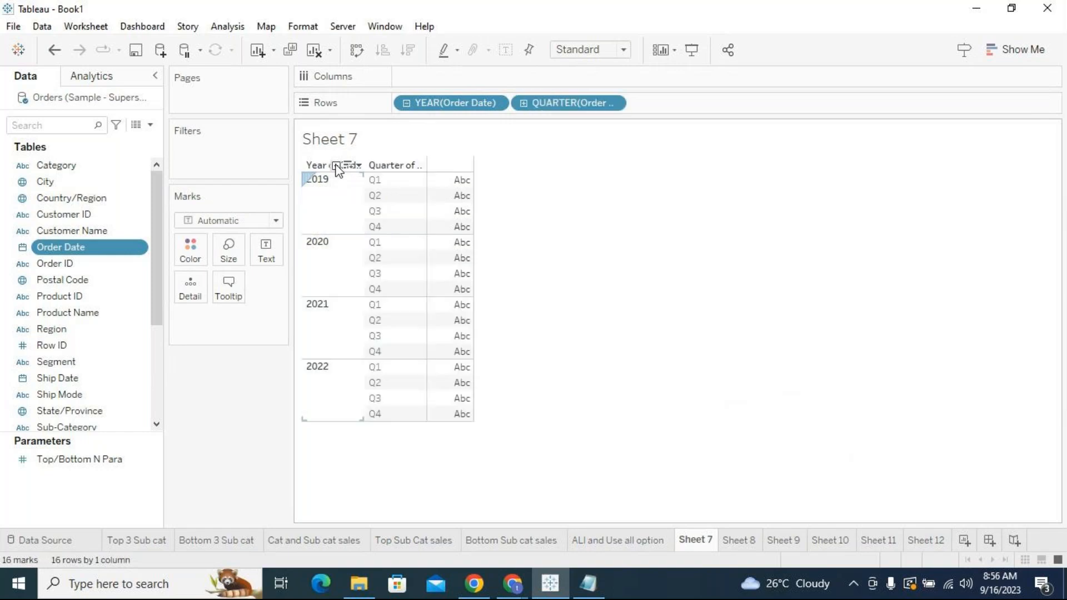
click(400, 165)
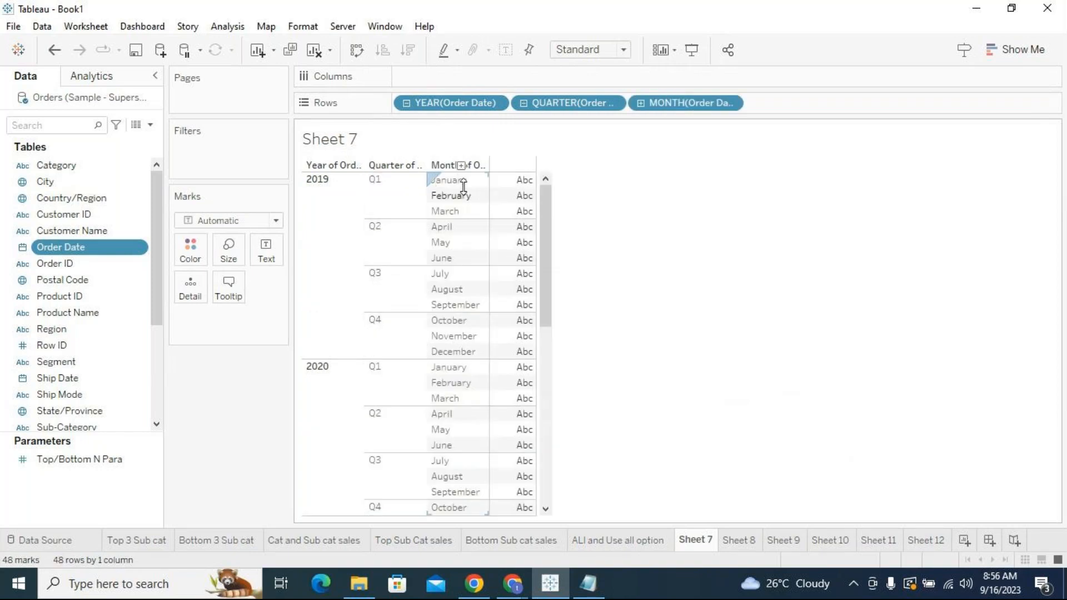
click(460, 166)
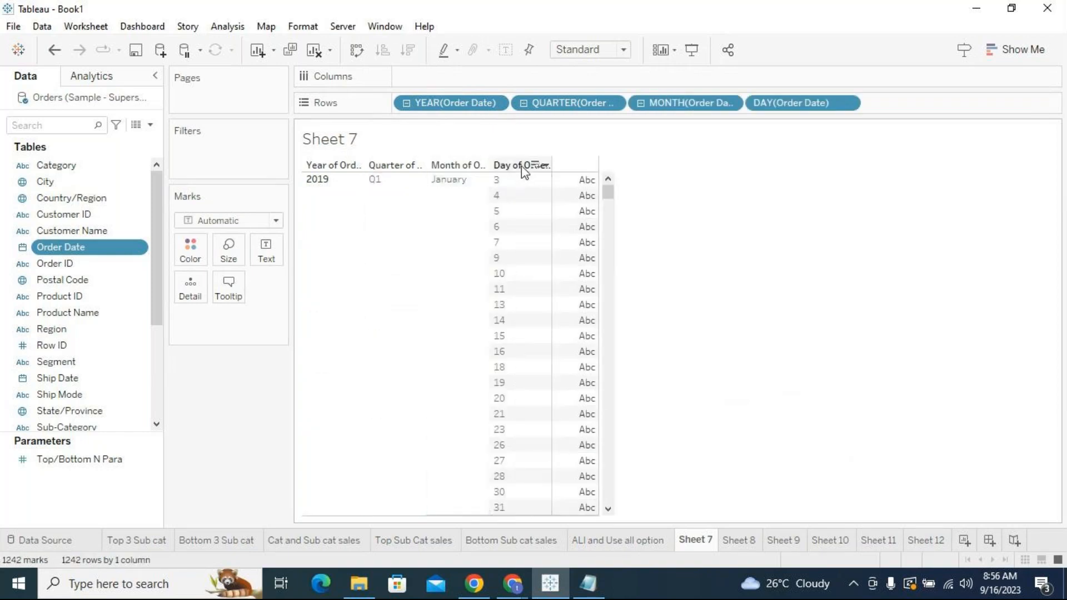
click(461, 165)
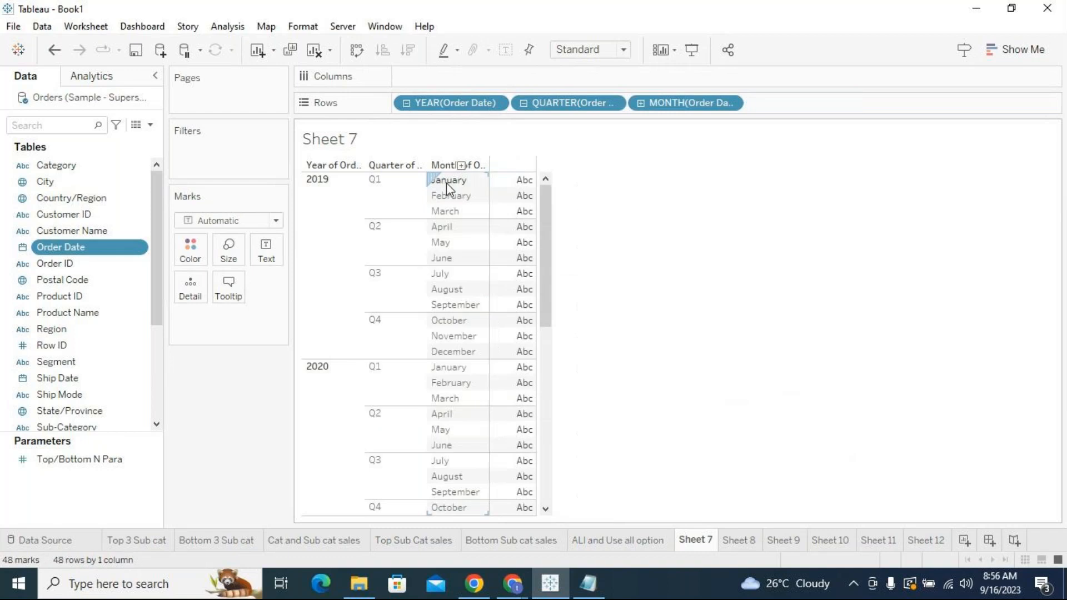
click(399, 165)
click(357, 165)
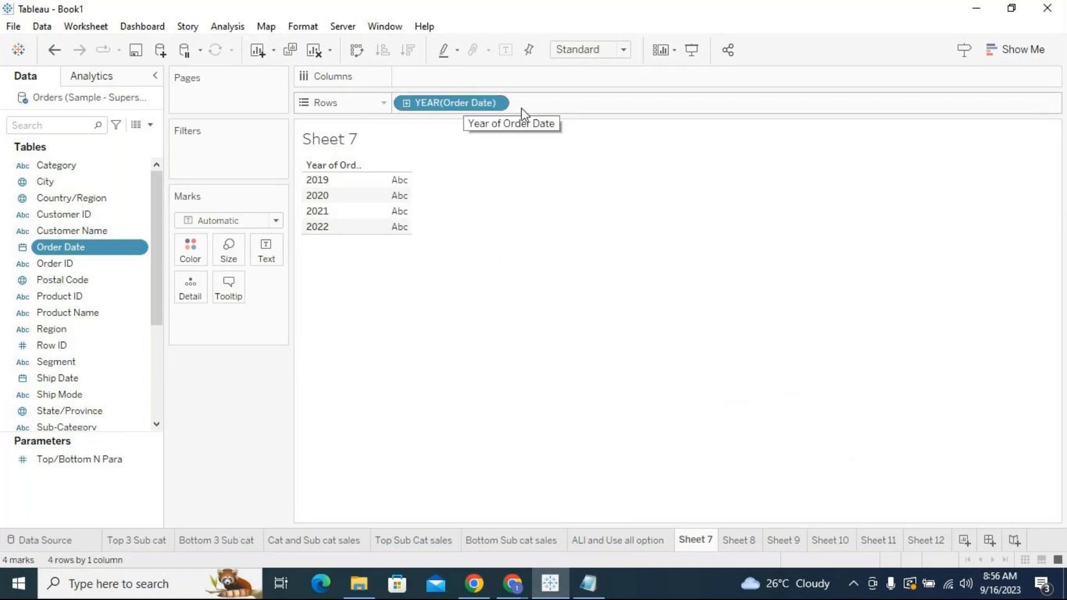
Set Order Date in Rows to Exact Date.
click(496, 104)
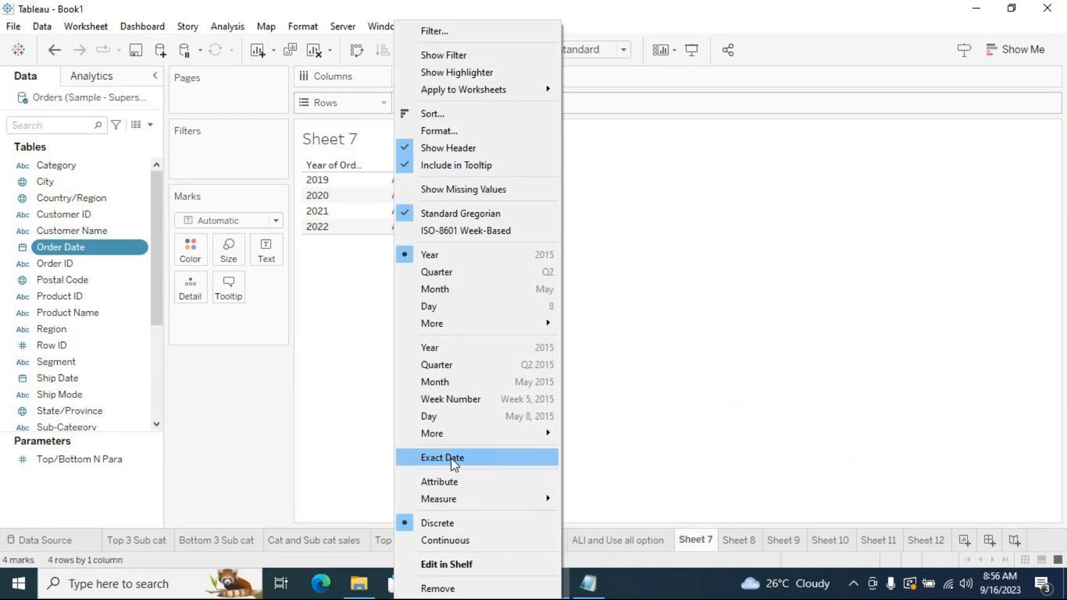
click(454, 459)
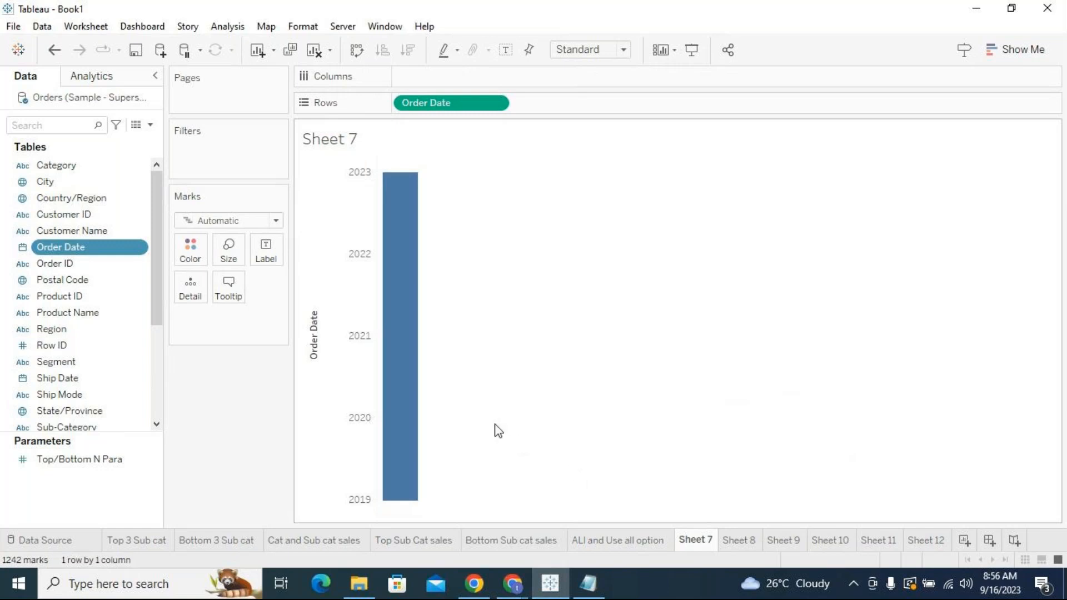
mouse_move(412, 410)
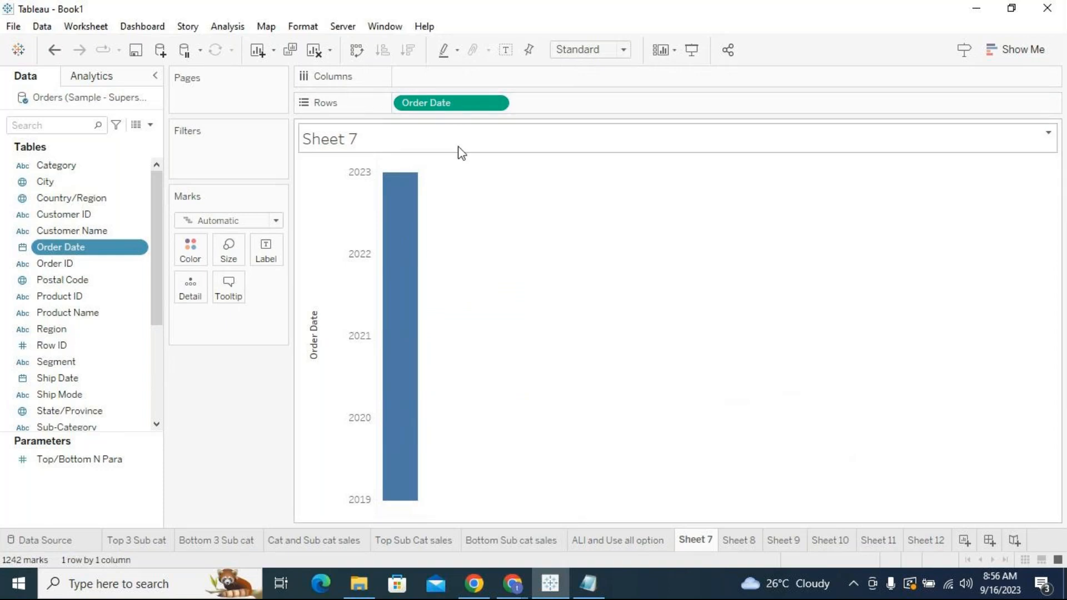
Switch to Notepad, add the note "Discrete: Whole values considered as discrete.." below the Use All note, and return to Tableau.
click(588, 583)
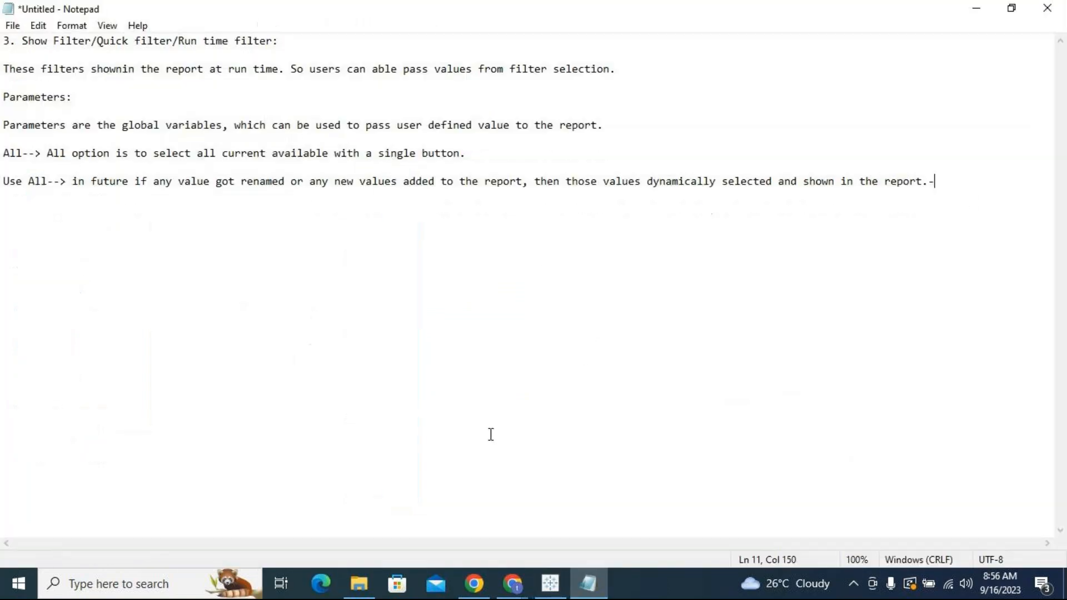
key(Return)
key(Return)
key(Return)
text(Discrete: Whole values c)
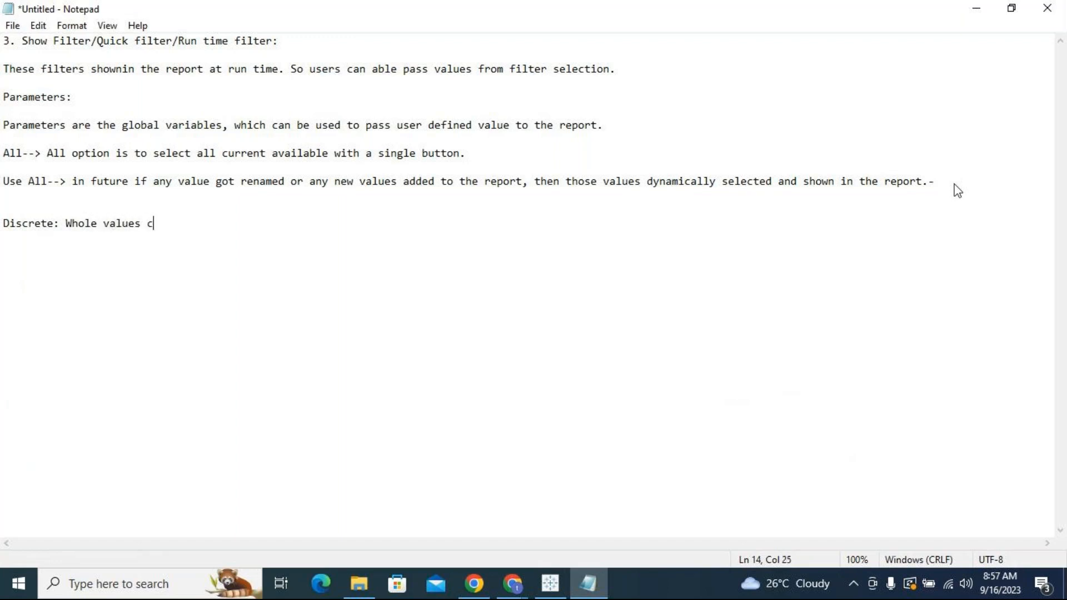
text(onsidered as dic)
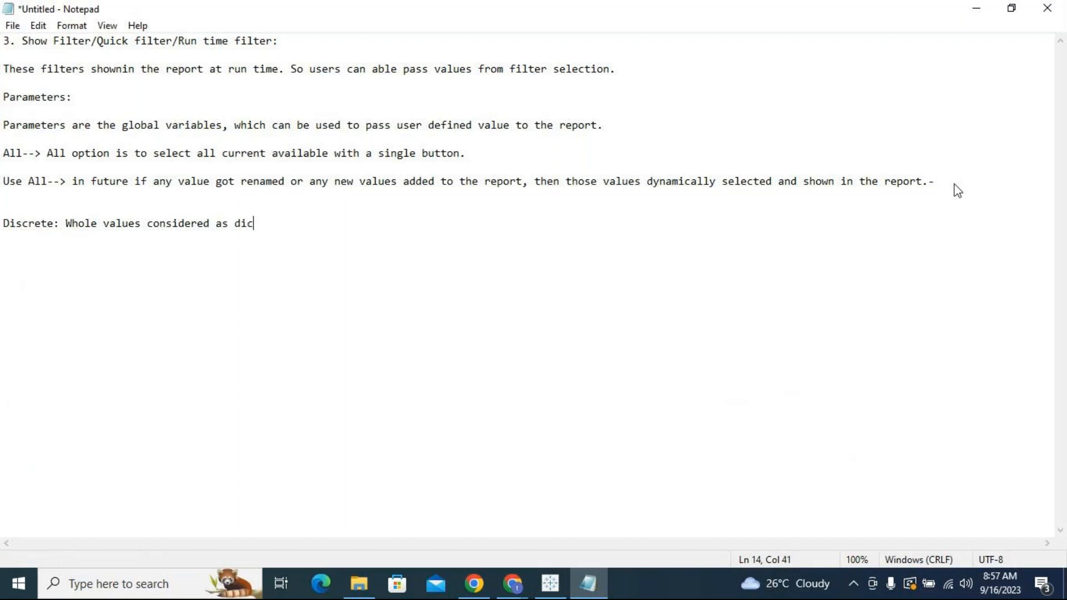
key(BackSpace)
text(screte..)
click(976, 9)
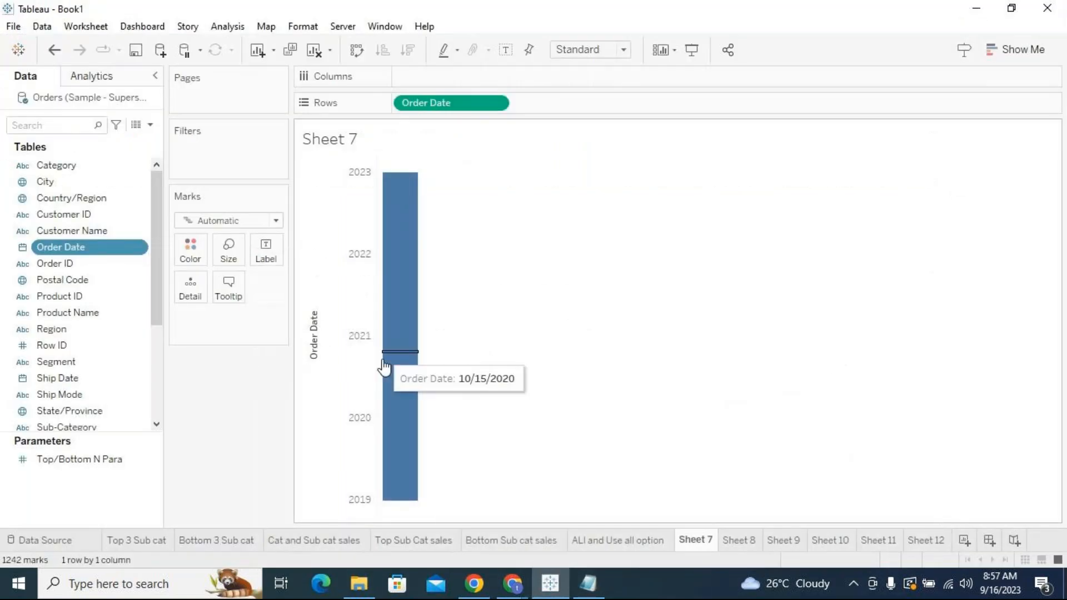
Examine the Order Date axis, the available mark types and the individual dates along the bar.
click(349, 195)
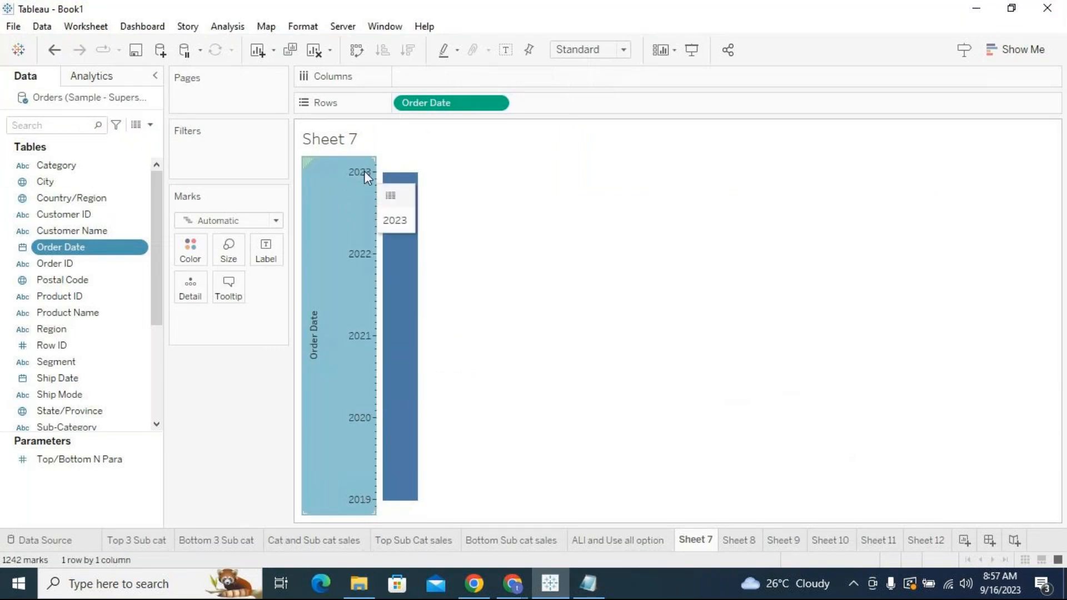
click(541, 449)
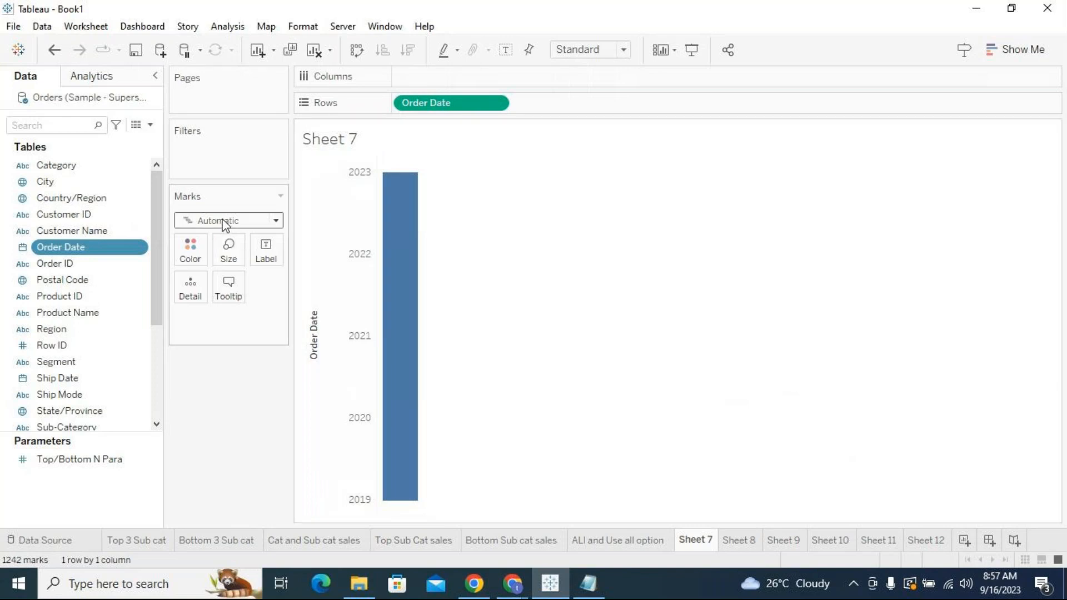
click(198, 222)
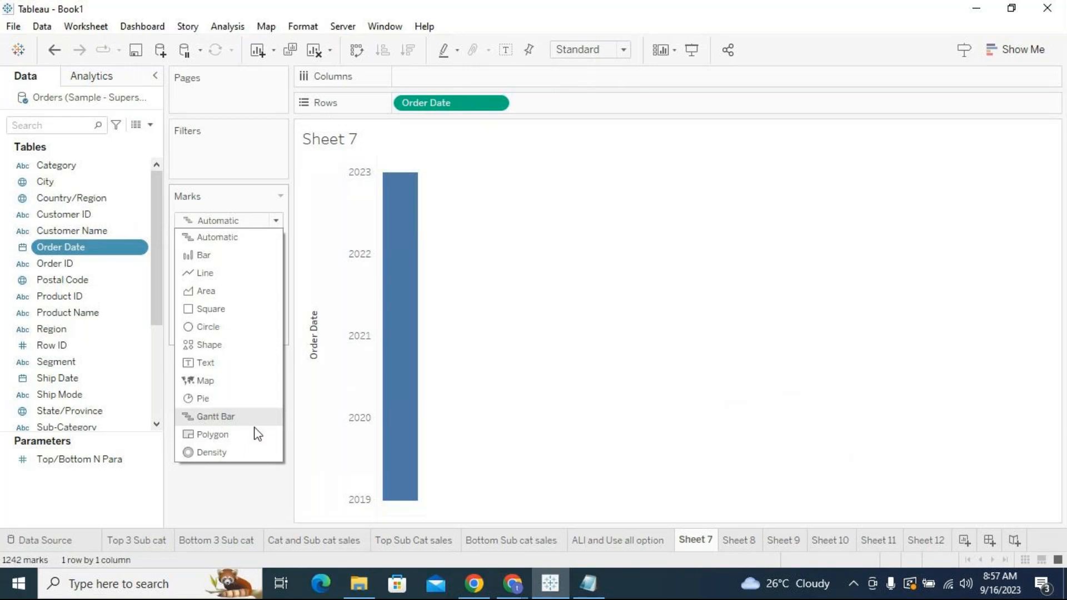
click(548, 436)
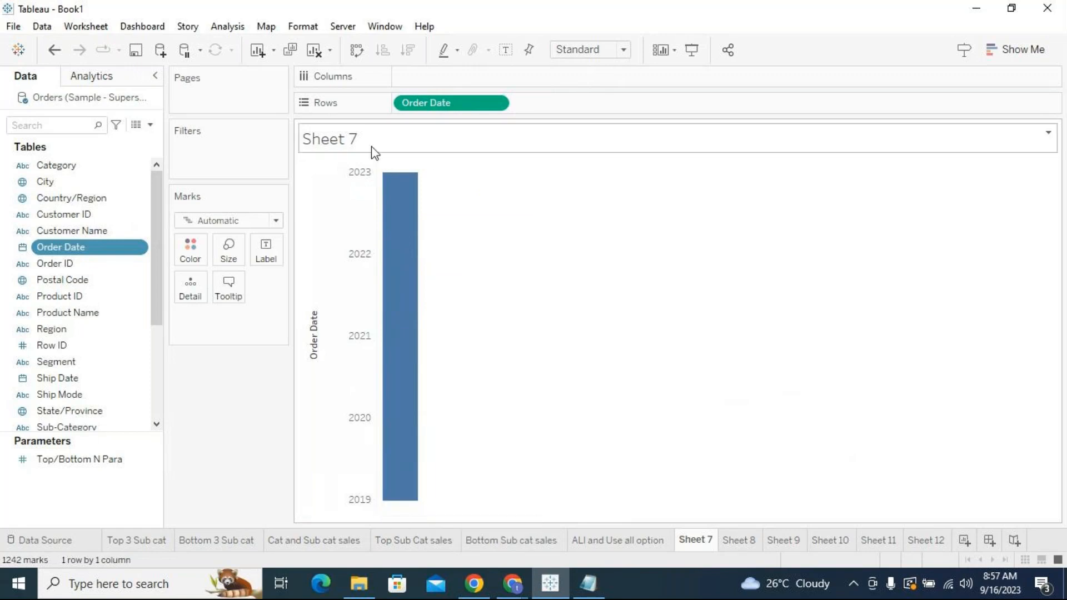
mouse_move(395, 184)
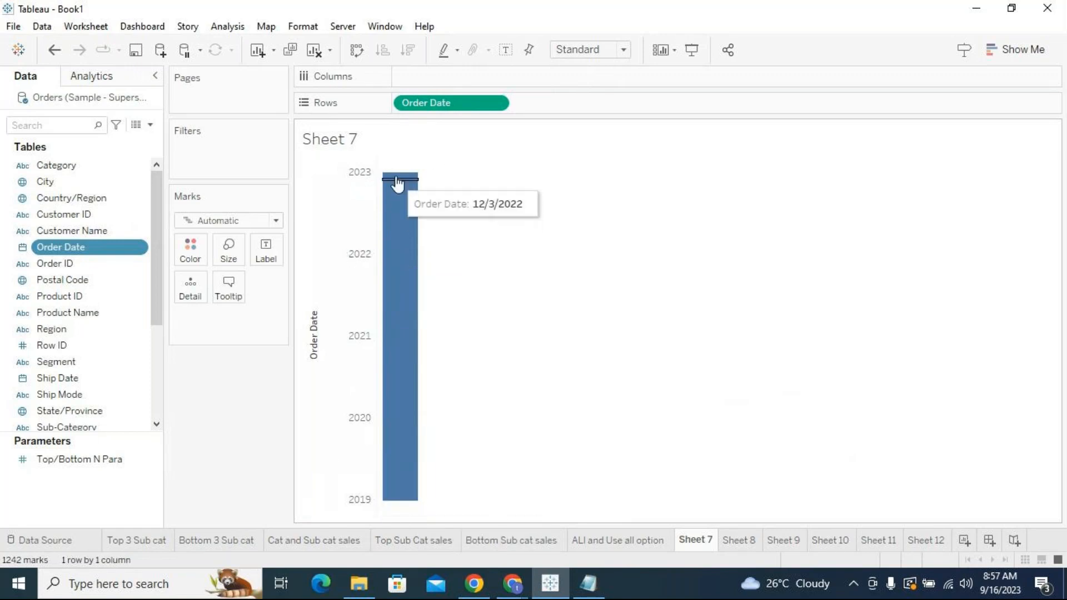
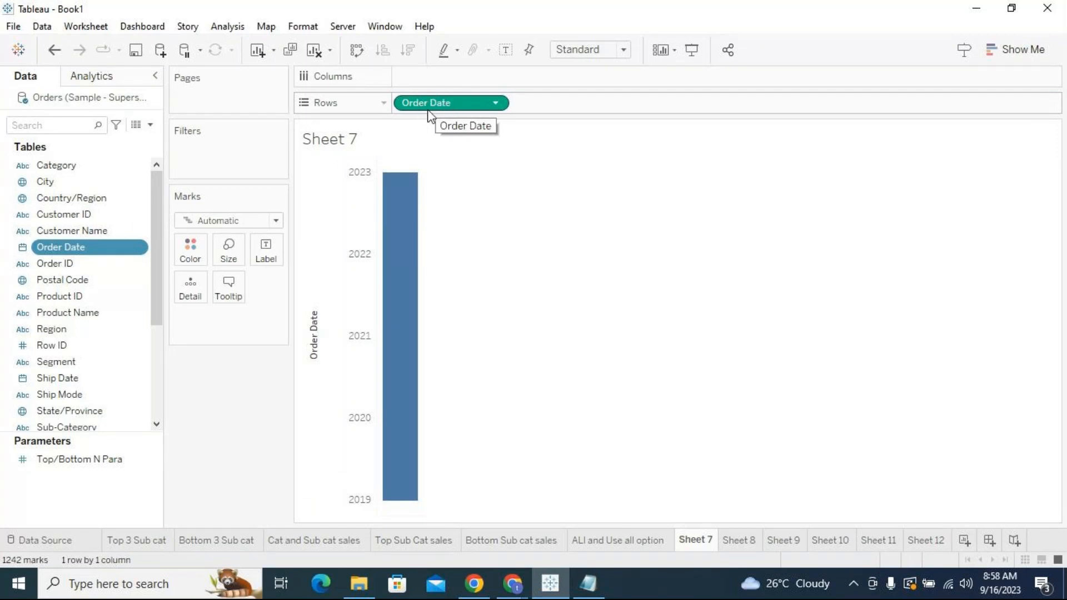
Change the exact Order Date in Rows to Discrete.
click(497, 108)
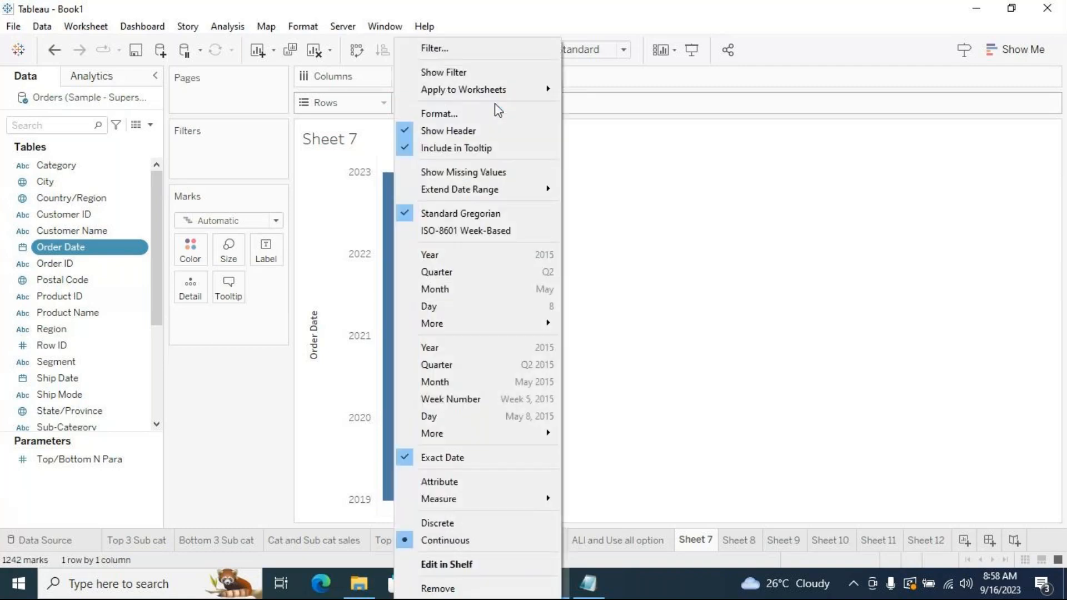
click(478, 525)
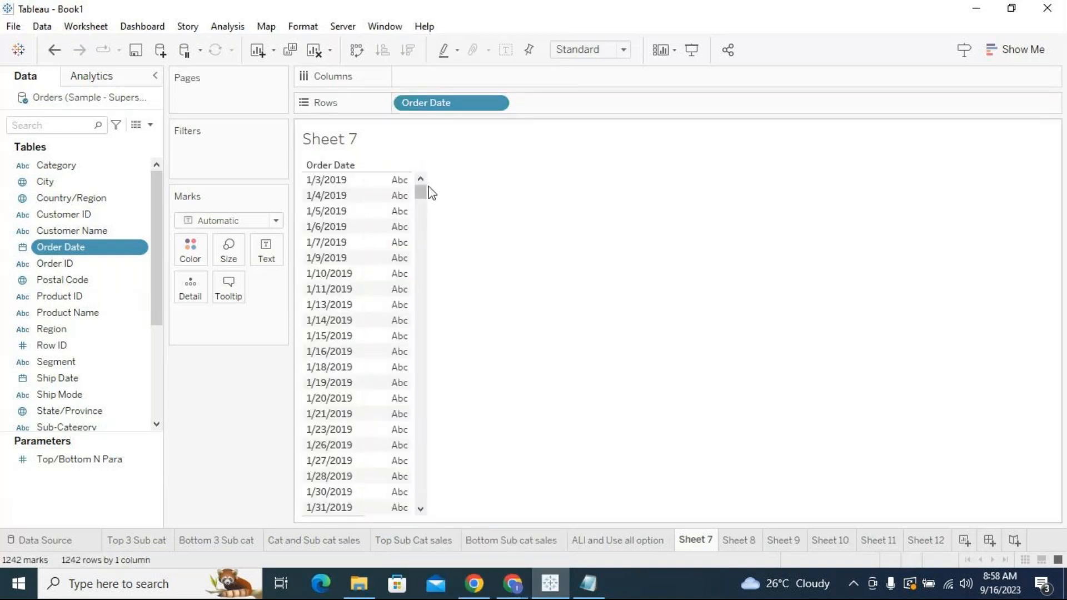
mouse_move(424, 190)
mouse_down()
mouse_move(433, 484)
mouse_move(421, 185)
mouse_up()
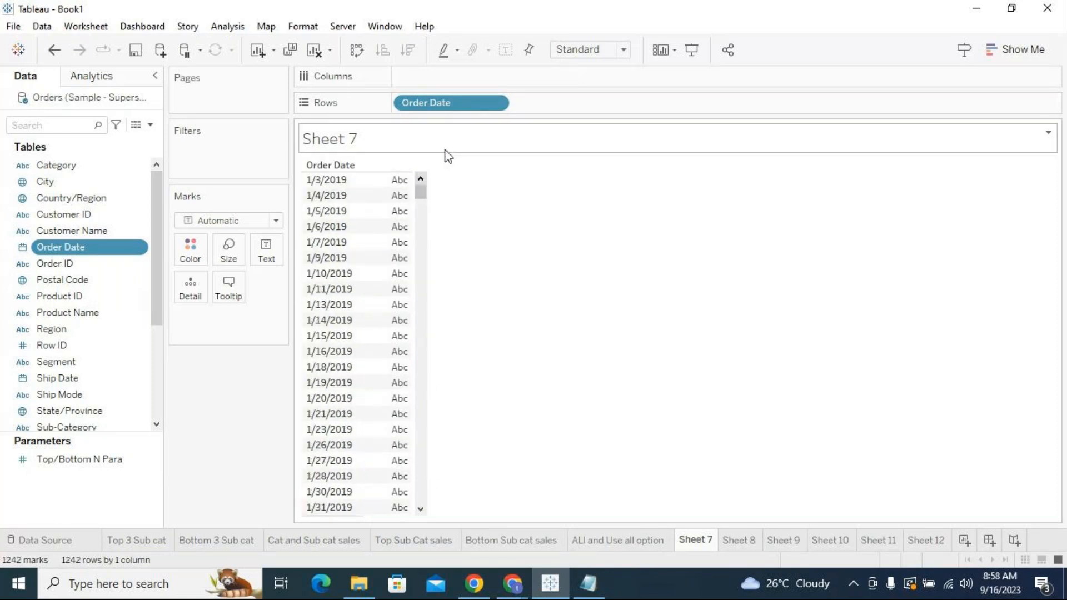
Set Order Date in Rows back to Continuous and select its axis.
click(498, 105)
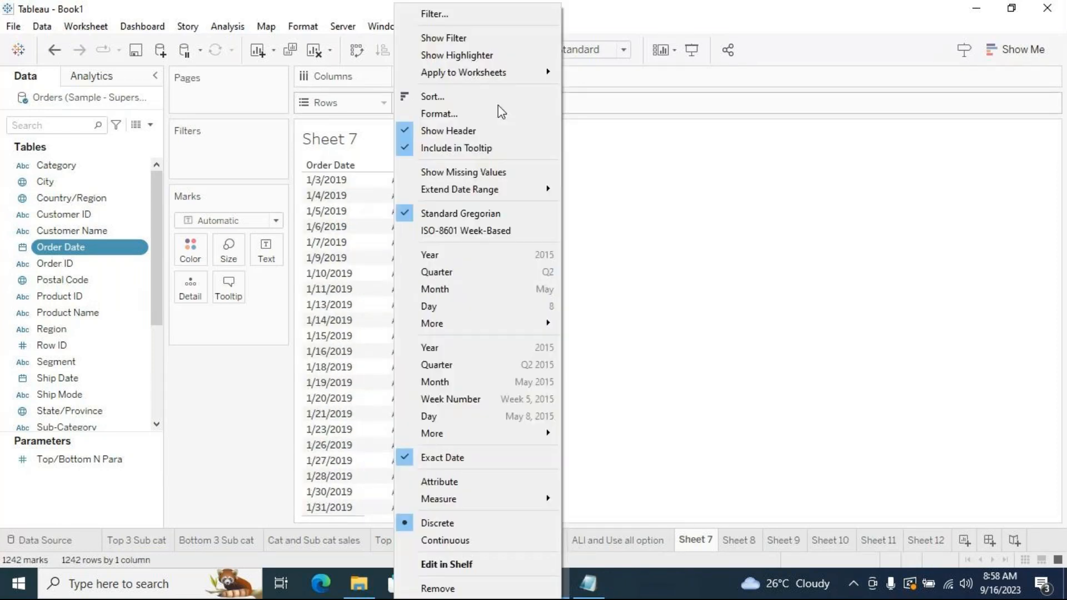
click(464, 539)
click(346, 361)
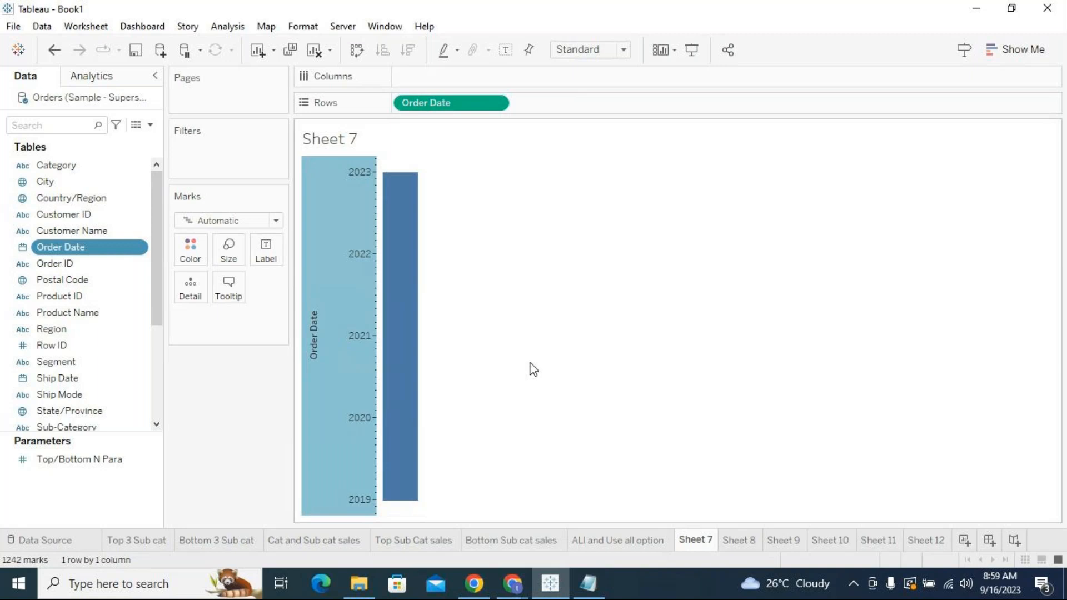
Switch Order Date in Rows to Discrete and review the listed dates from the first to the last.
click(499, 104)
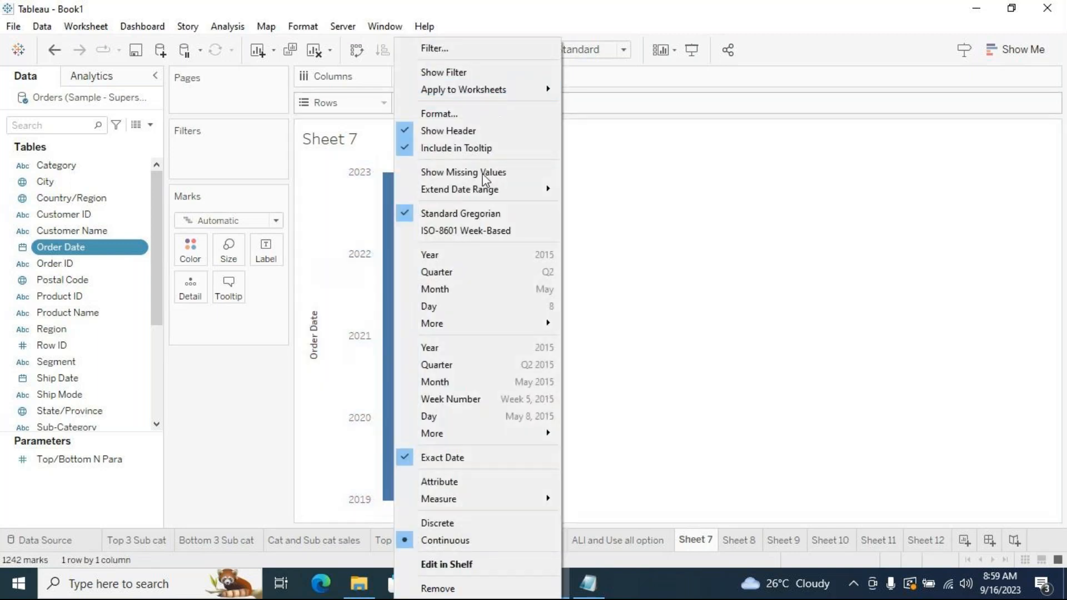
click(459, 521)
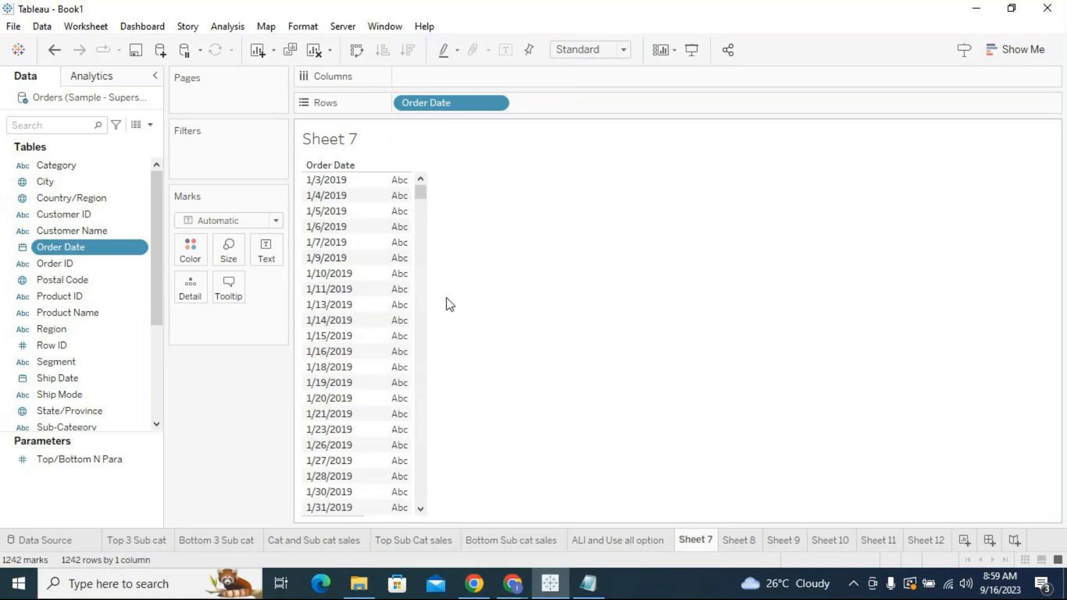
drag(420, 195, 431, 168)
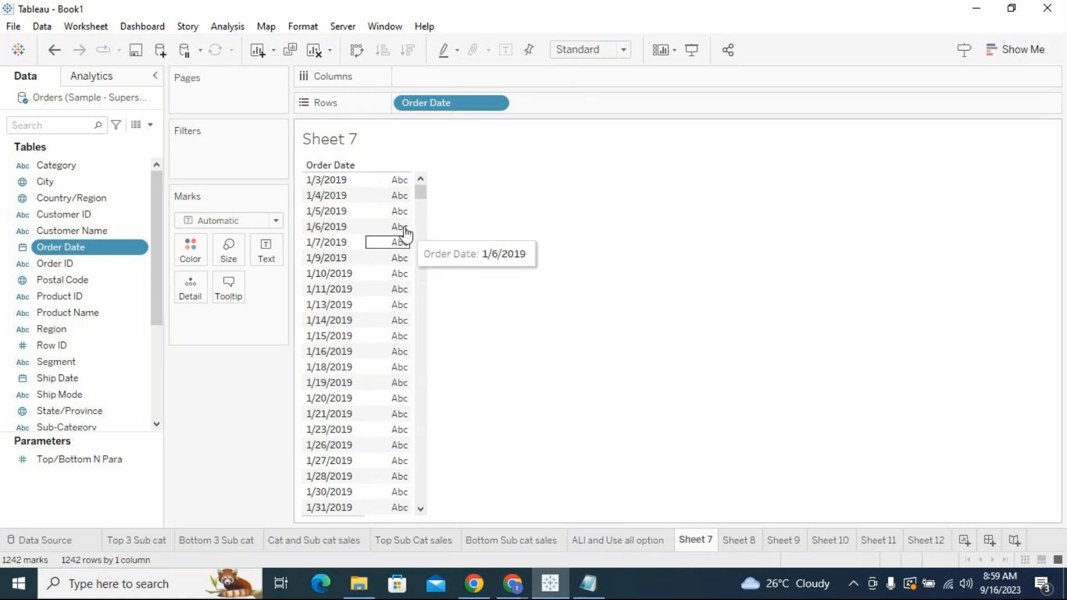
drag(422, 199, 448, 527)
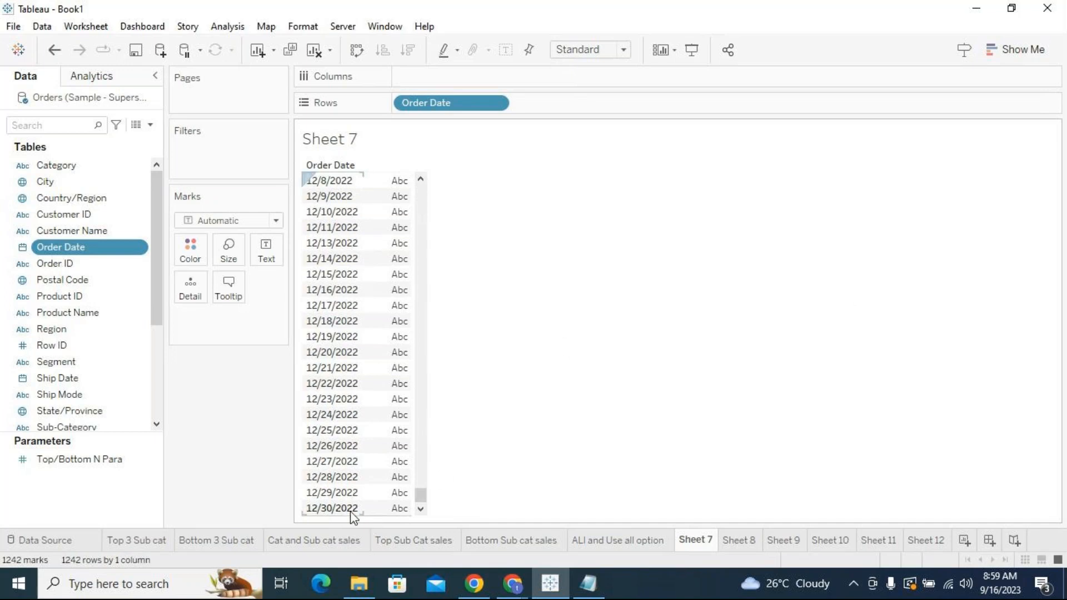
drag(421, 495, 435, 168)
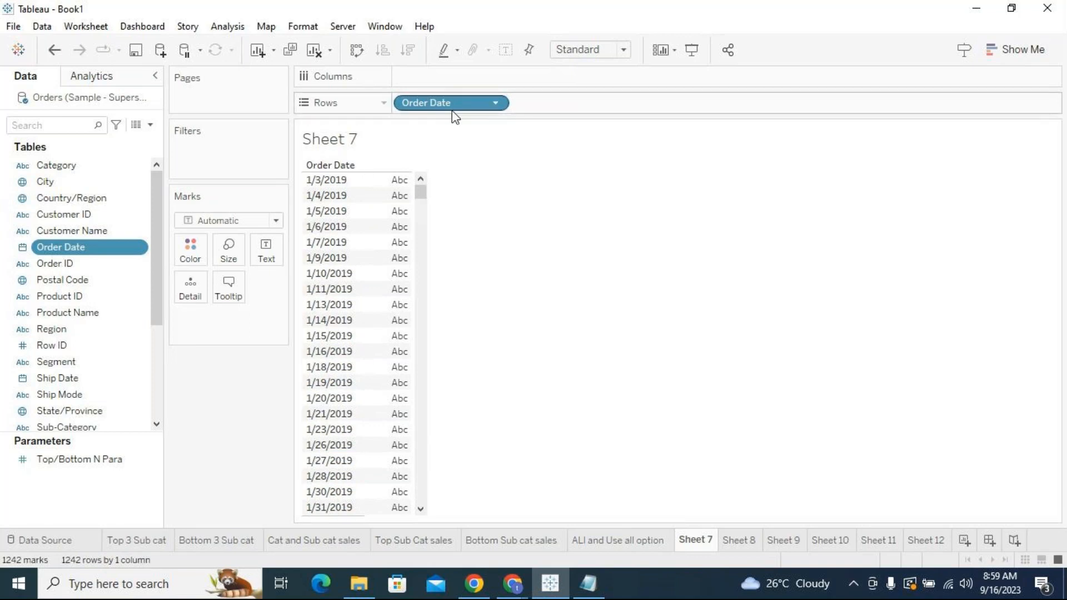
click(496, 104)
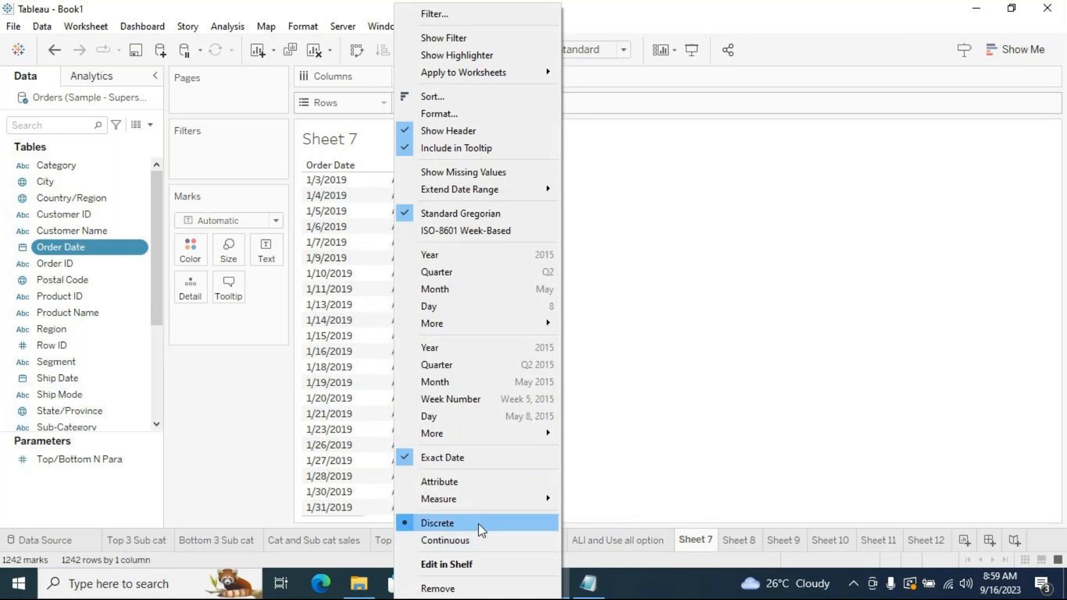
click(606, 390)
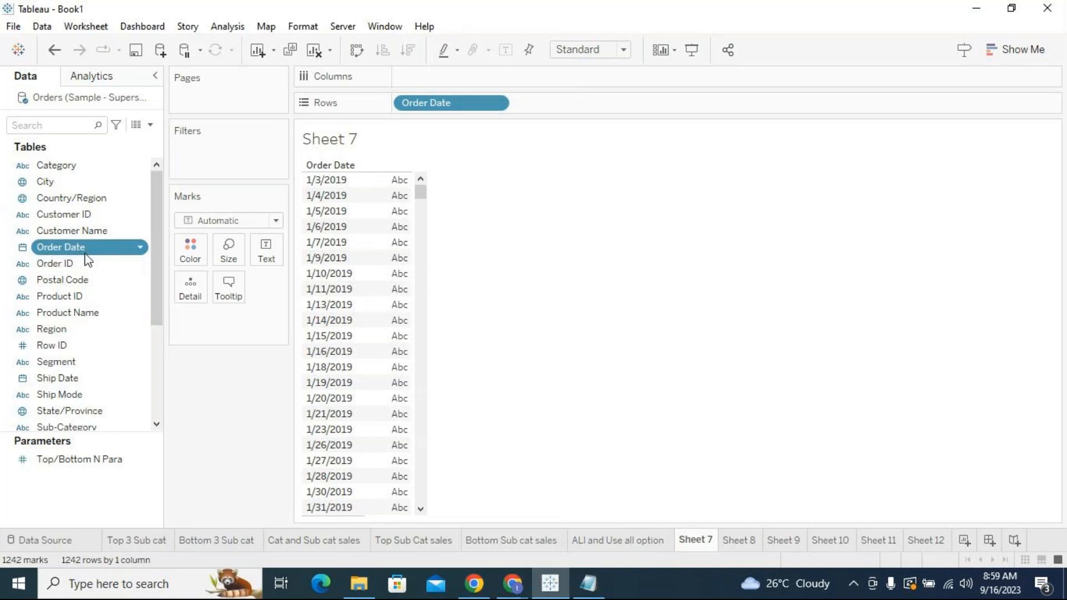
On Sheet 8, build a bar chart of summed Sales by Category and Sub-Category, with mark labels shown.
click(736, 541)
drag(67, 165, 489, 103)
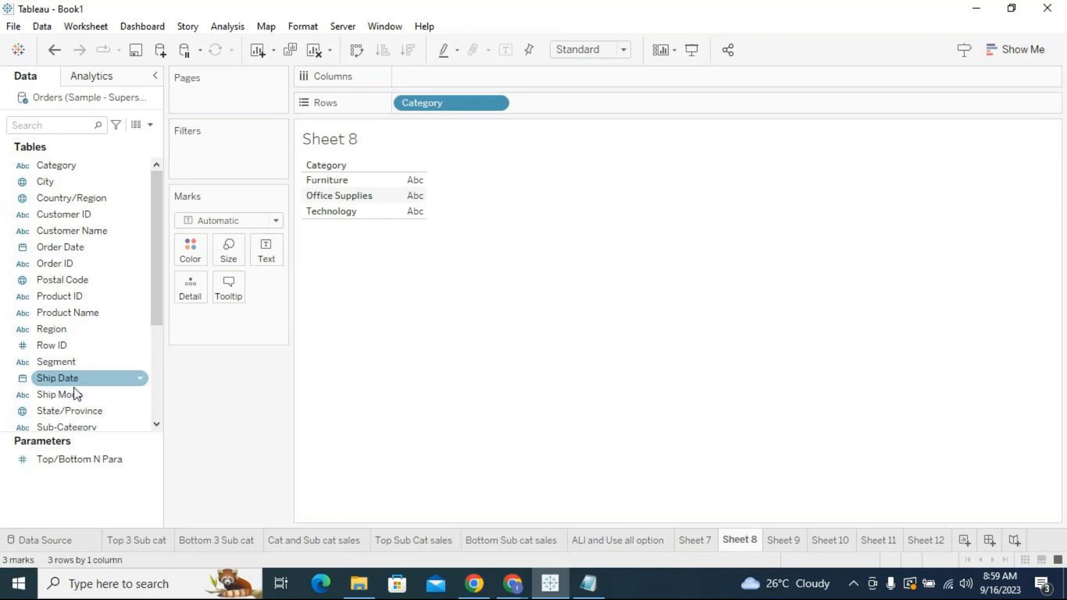
scroll(84, 412, down, 1)
drag(86, 380, 553, 109)
drag(86, 433, 443, 79)
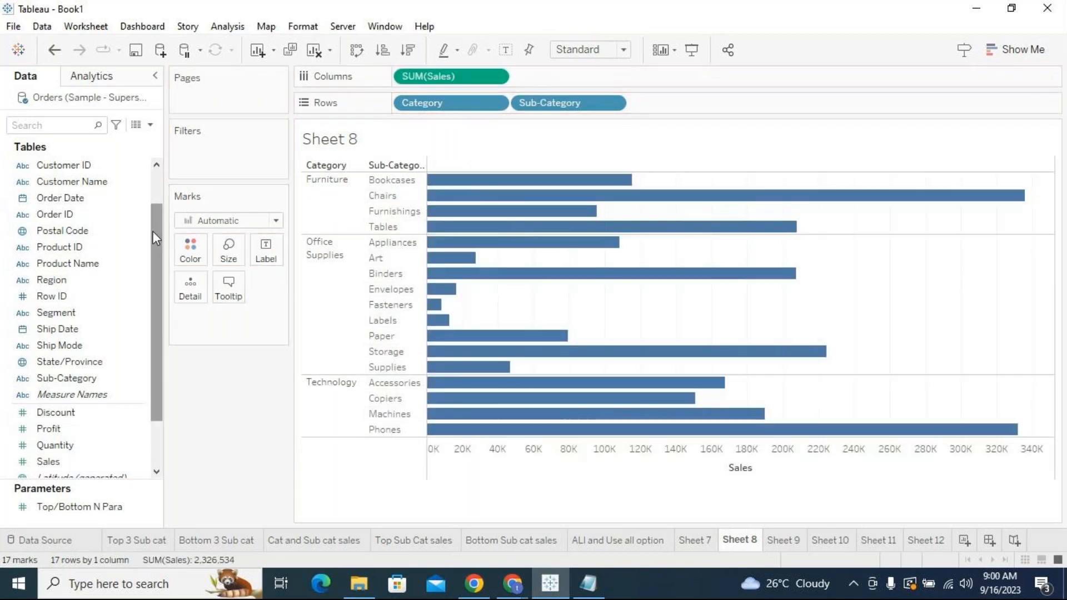
drag(156, 238, 156, 205)
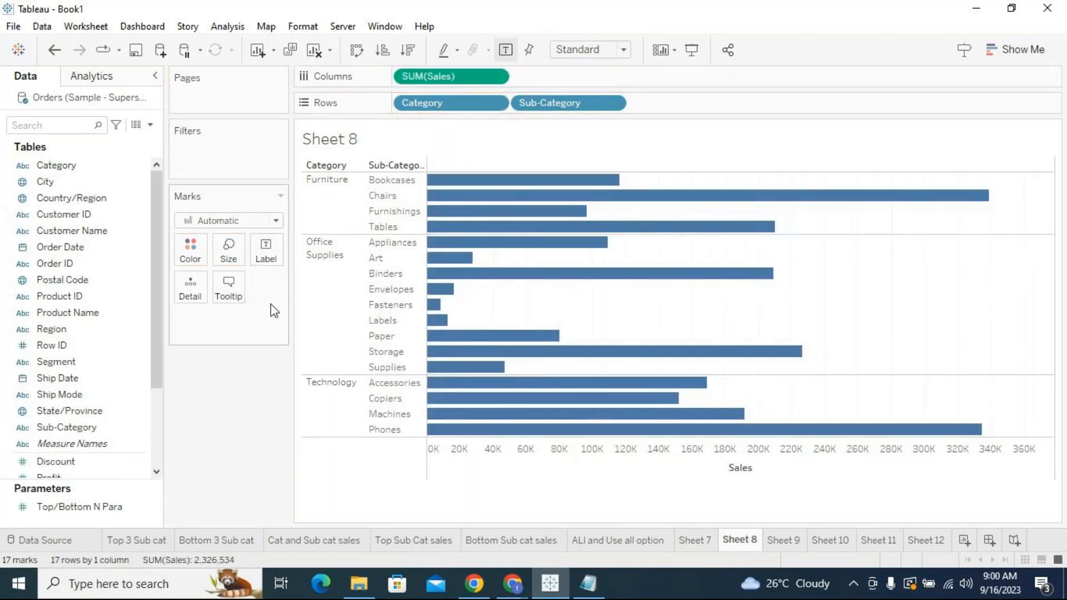
Filter the Sheet 8 chart by quarters of Order Date, keeping only Q1.
click(59, 251)
drag(59, 256, 217, 170)
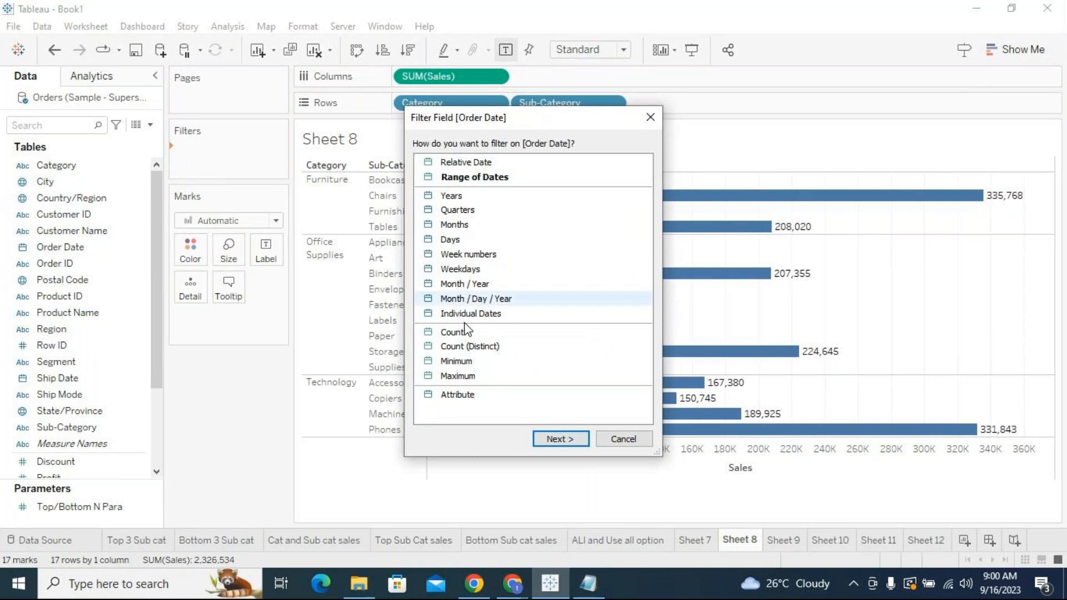
click(463, 194)
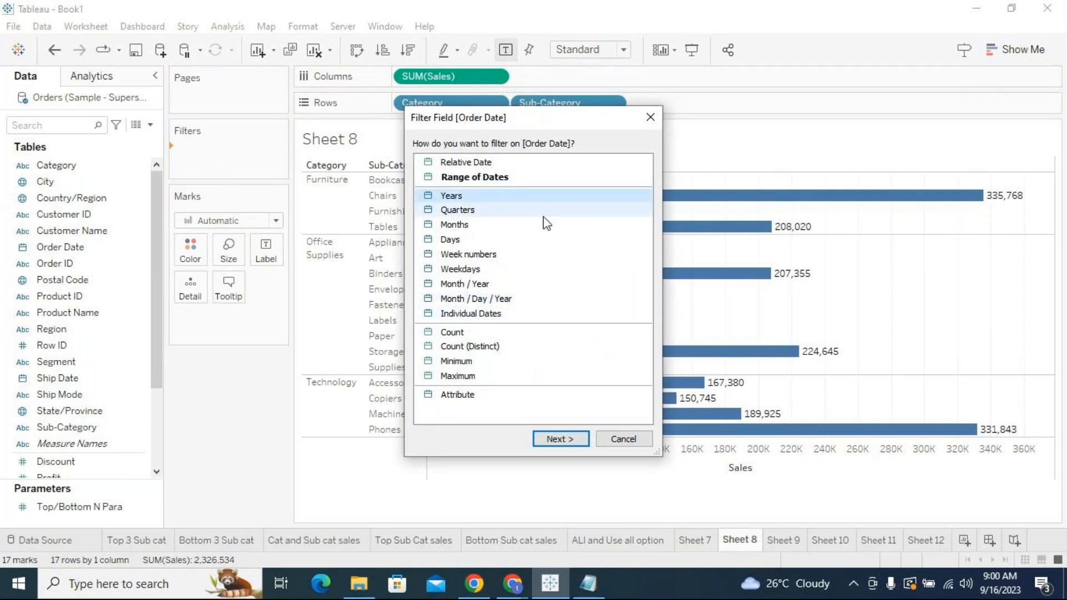
click(484, 214)
click(569, 438)
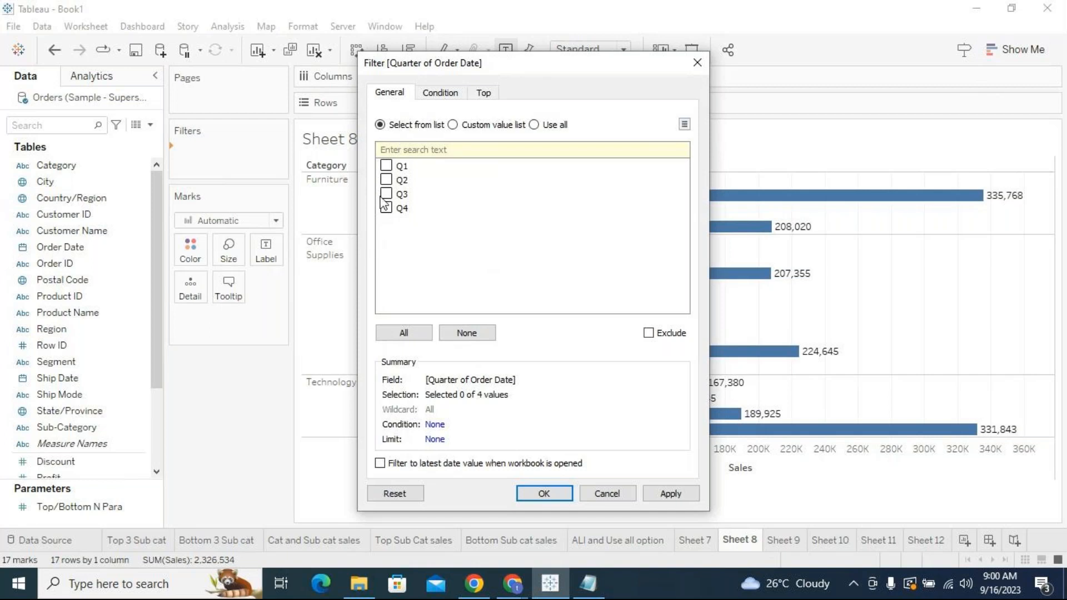
click(409, 162)
click(670, 494)
drag(520, 68, 716, 67)
click(725, 481)
Add a second Order Date filter by years, keeping only 2022.
click(49, 248)
drag(49, 251, 200, 174)
click(443, 196)
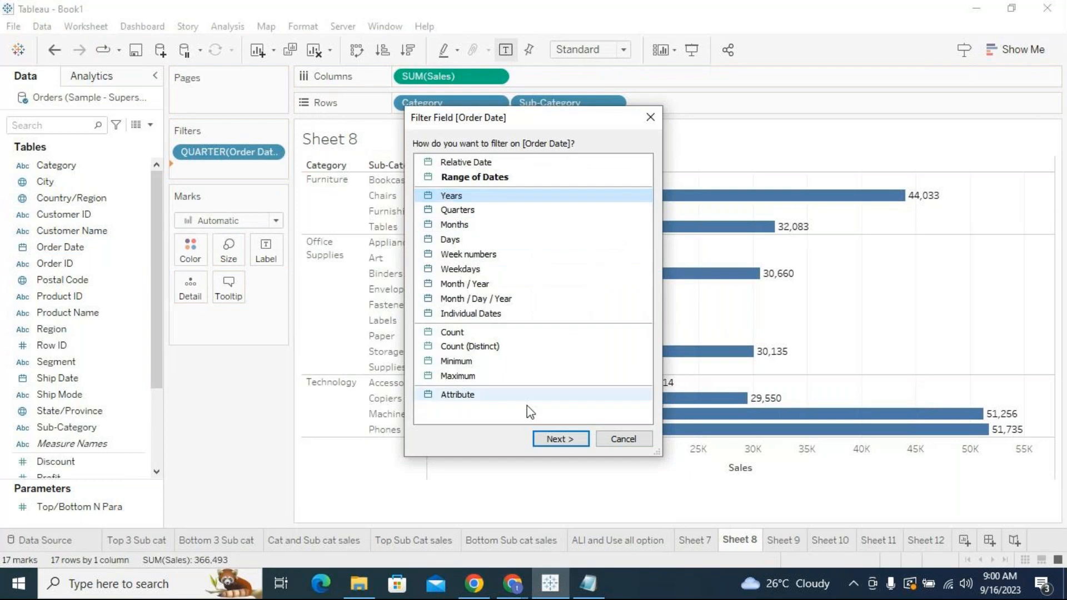
click(558, 438)
click(386, 208)
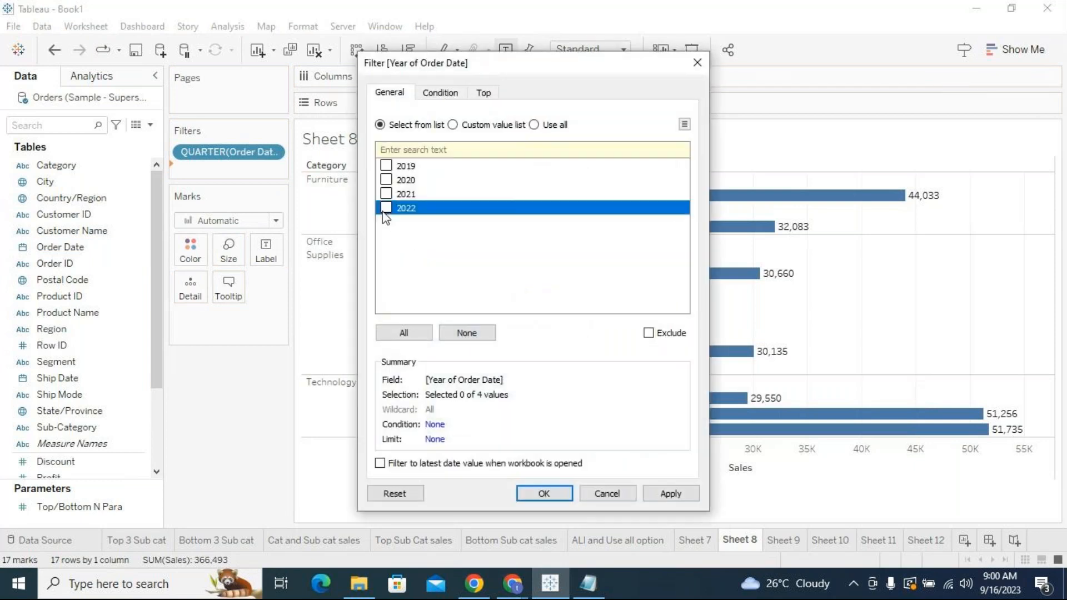
click(658, 494)
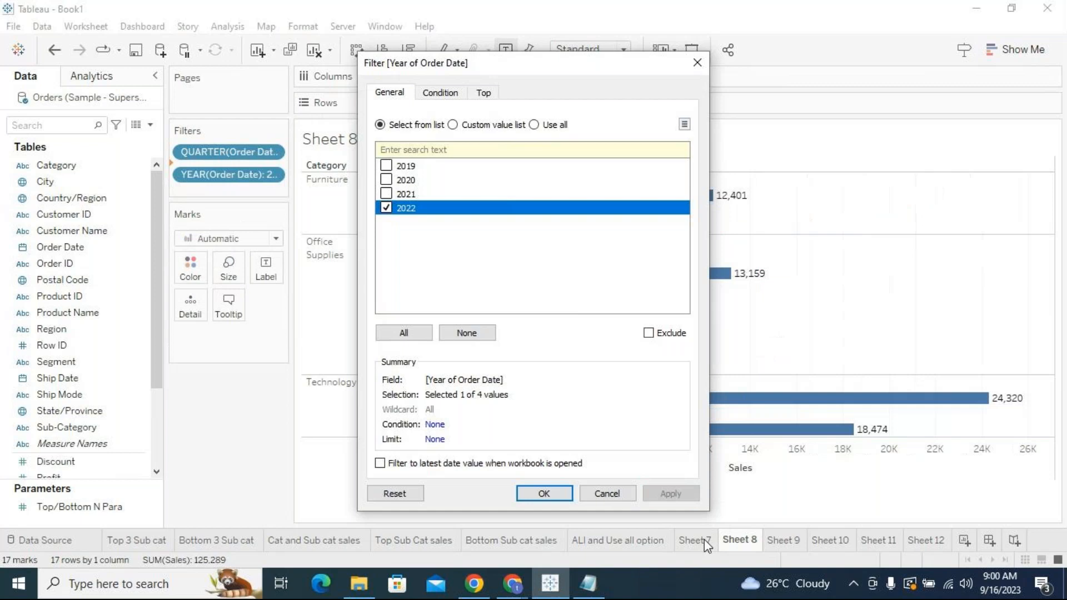
click(559, 493)
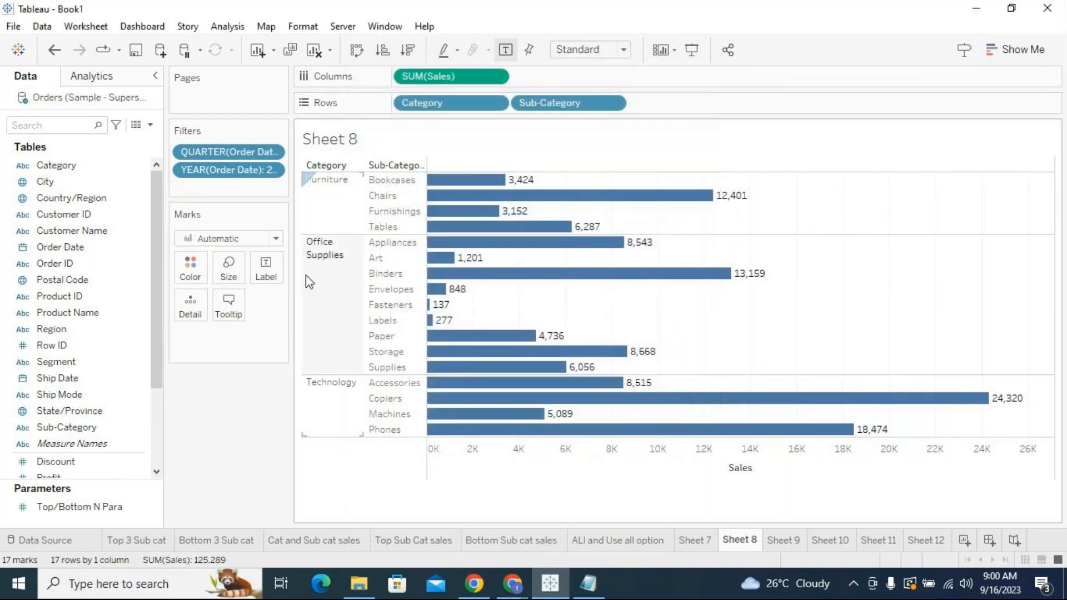
Remove the quarter and year filters and filter Order Date by week numbers, applying only Week 1.
drag(228, 152, 212, 439)
drag(119, 245, 201, 166)
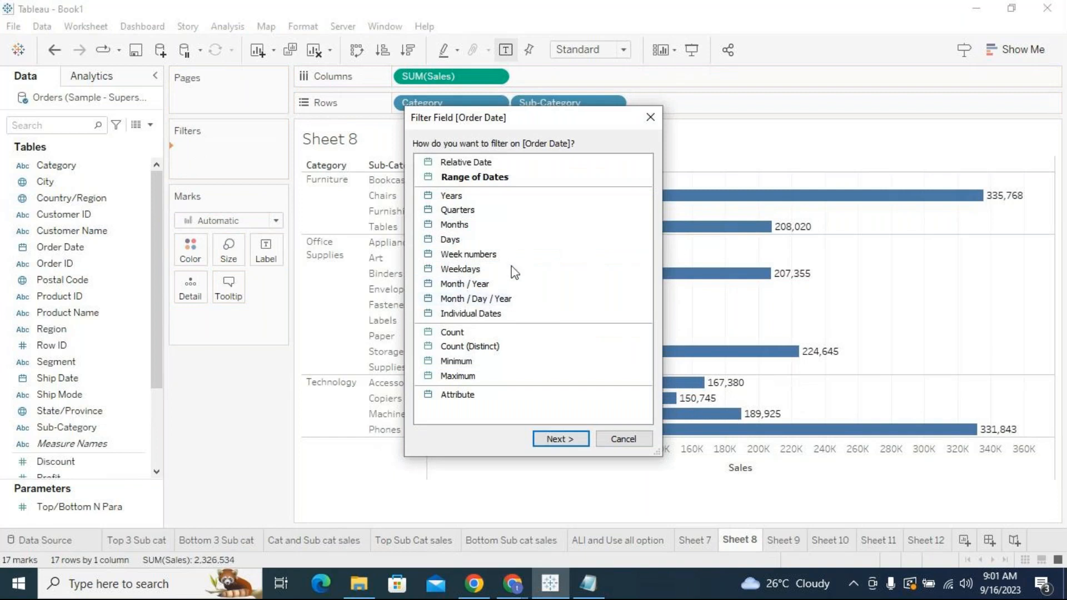
click(464, 227)
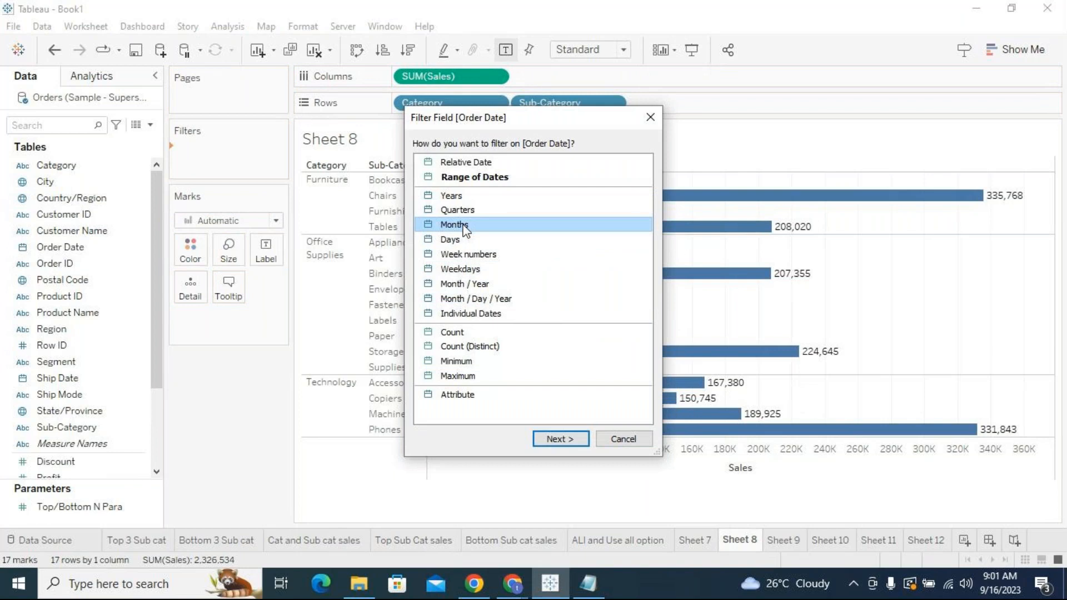
click(456, 242)
click(462, 255)
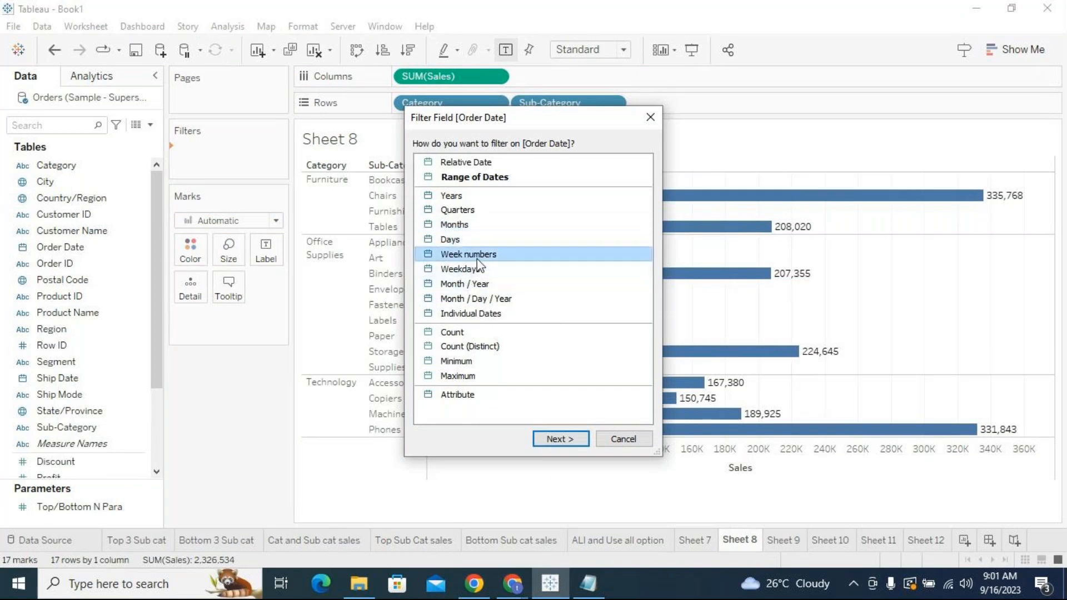
click(559, 439)
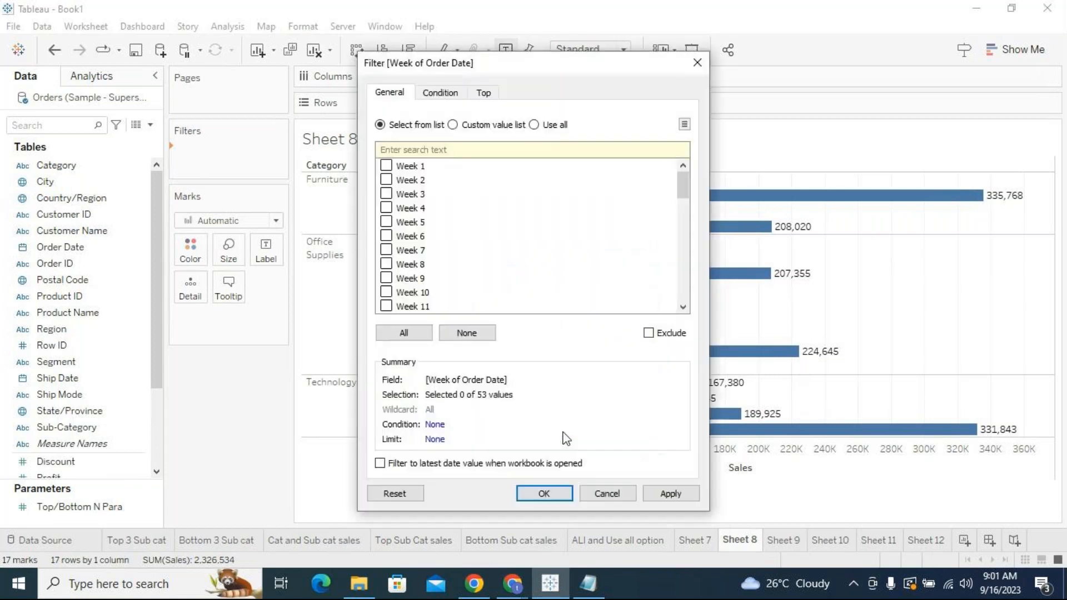
mouse_move(678, 197)
mouse_down()
mouse_move(681, 312)
mouse_move(698, 184)
mouse_move(686, 304)
mouse_move(683, 181)
mouse_up()
click(409, 167)
click(670, 494)
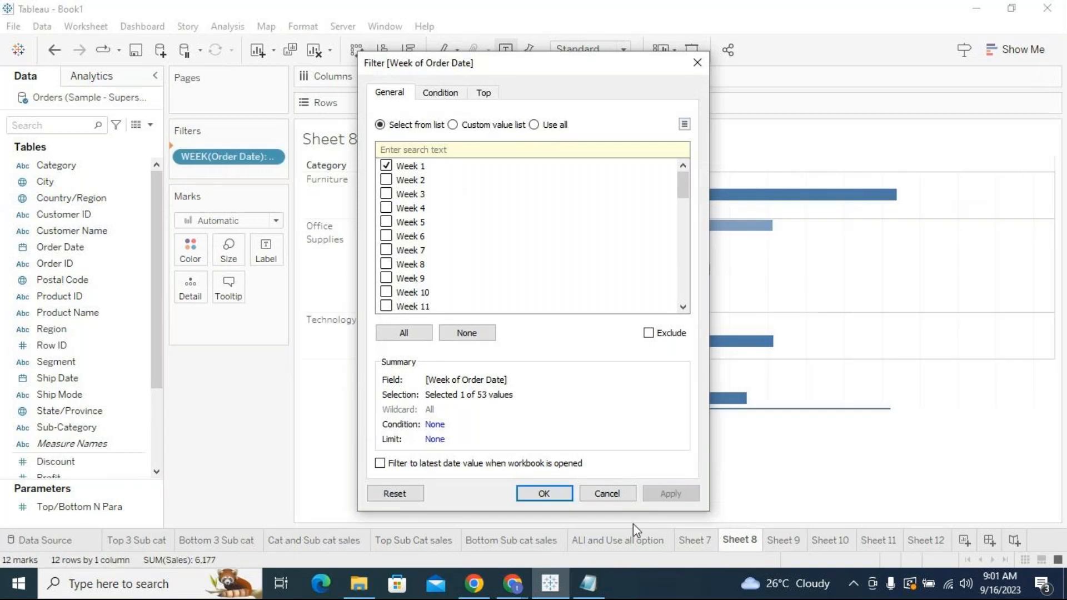
Examine the filtered chart and the list of week numbers, then leave the week filter's settings without changes.
drag(551, 69, 257, 66)
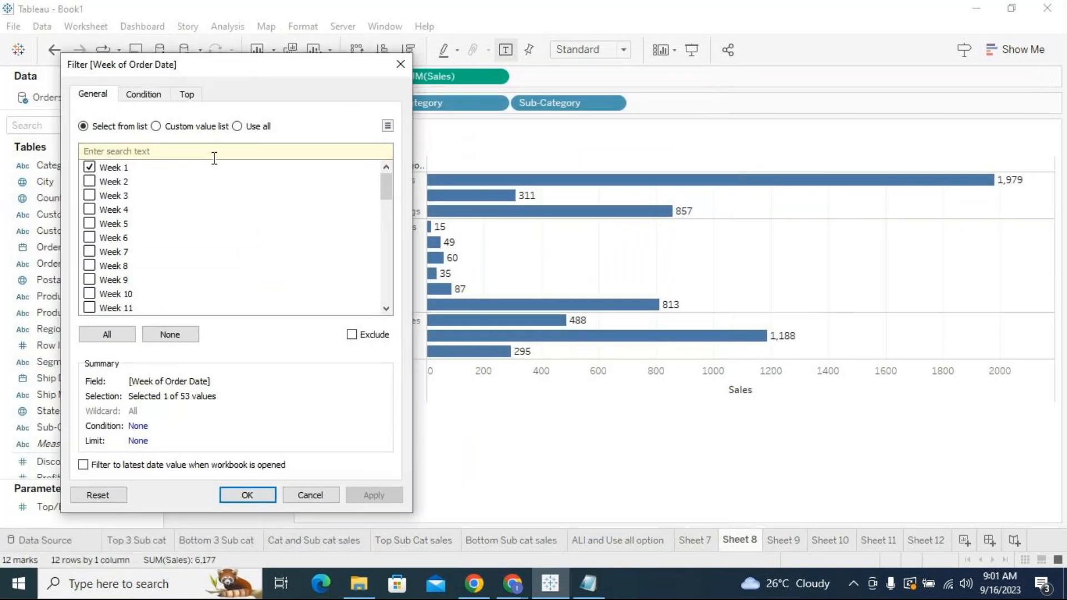
click(90, 168)
click(90, 167)
drag(385, 181, 402, 148)
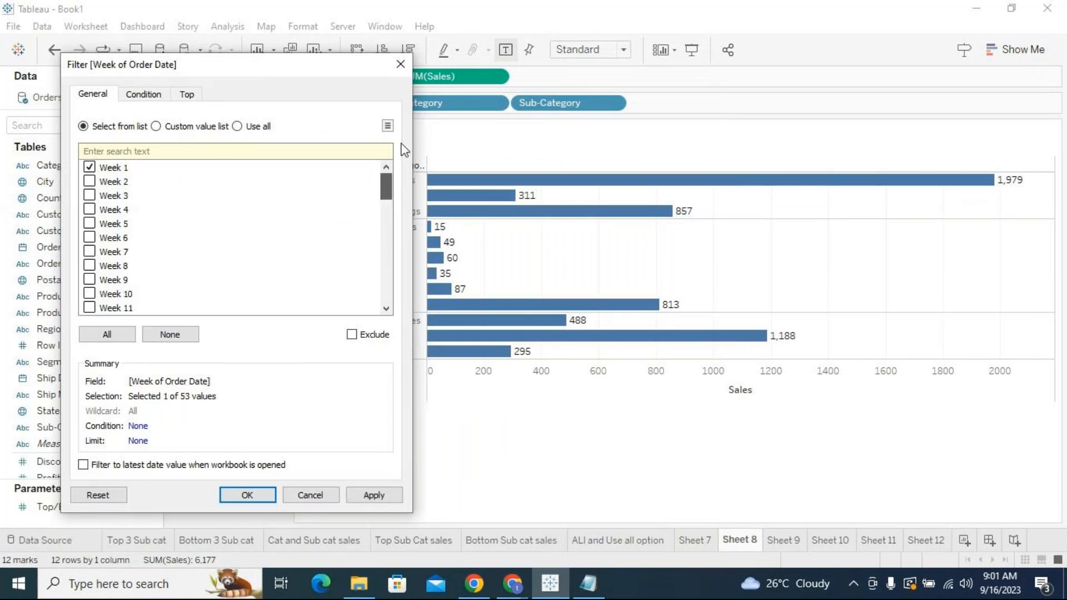
click(310, 495)
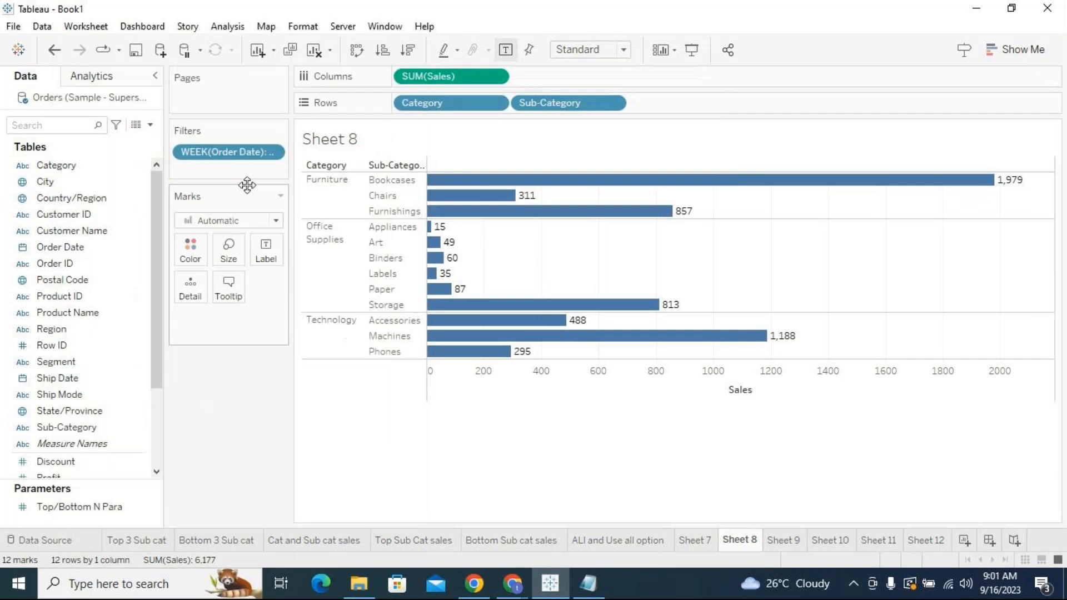
Replace the week filter with a Month / Year filter on Order Date that keeps only November 2022.
drag(250, 153, 248, 388)
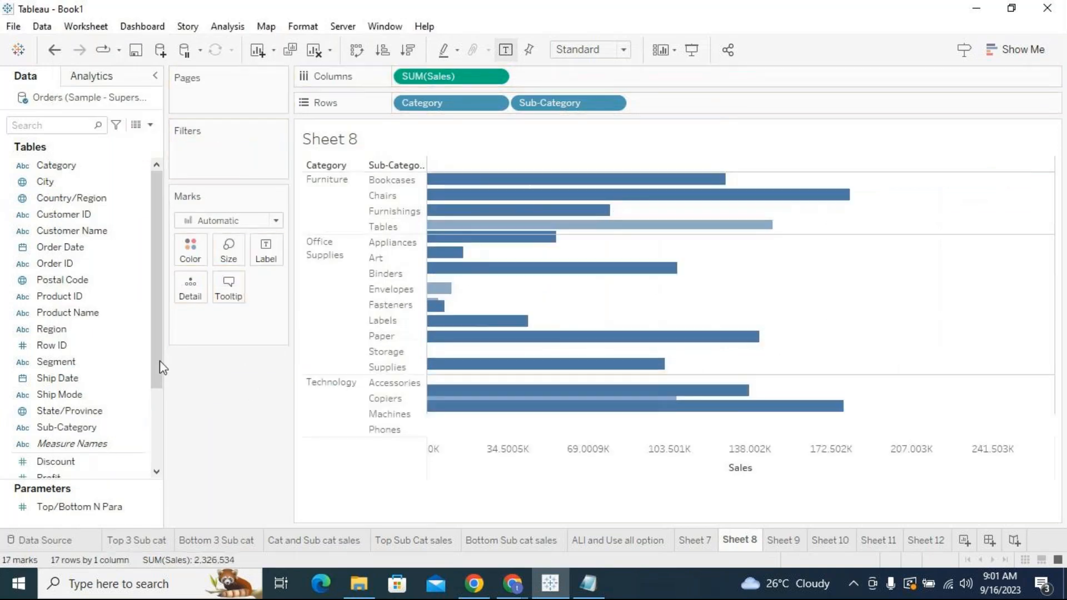
drag(61, 246, 202, 156)
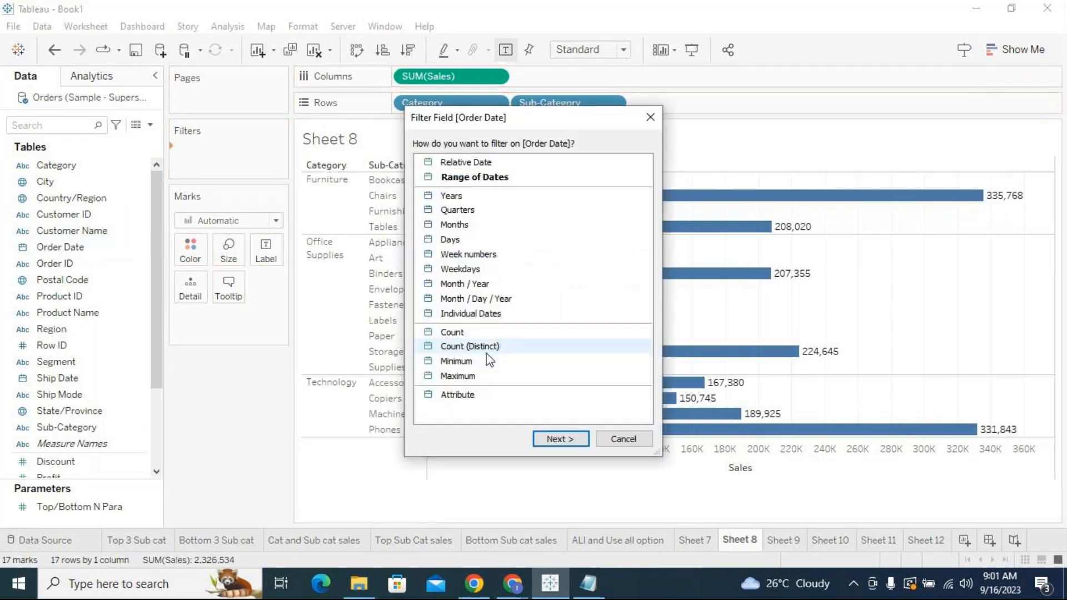
click(482, 288)
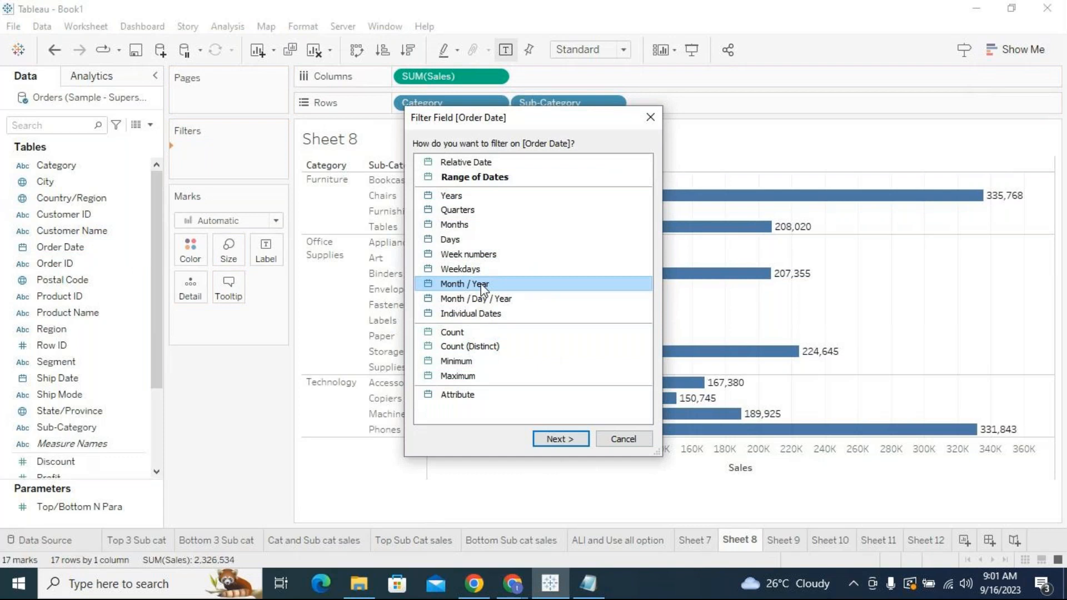
click(546, 432)
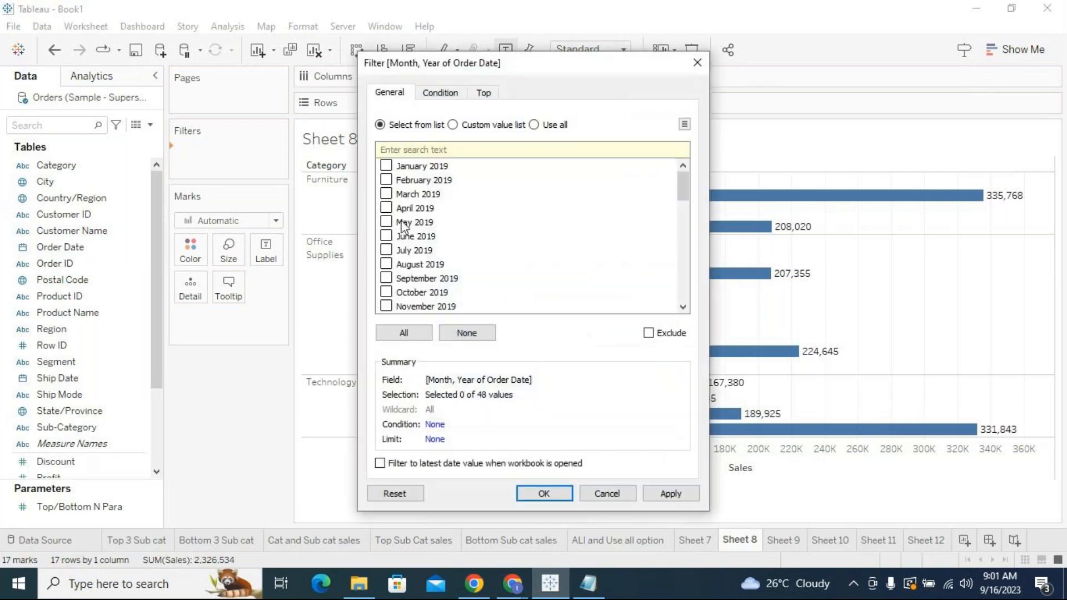
click(385, 167)
drag(680, 188, 410, 178)
click(386, 166)
scroll(509, 255, down, 12)
click(386, 307)
click(529, 489)
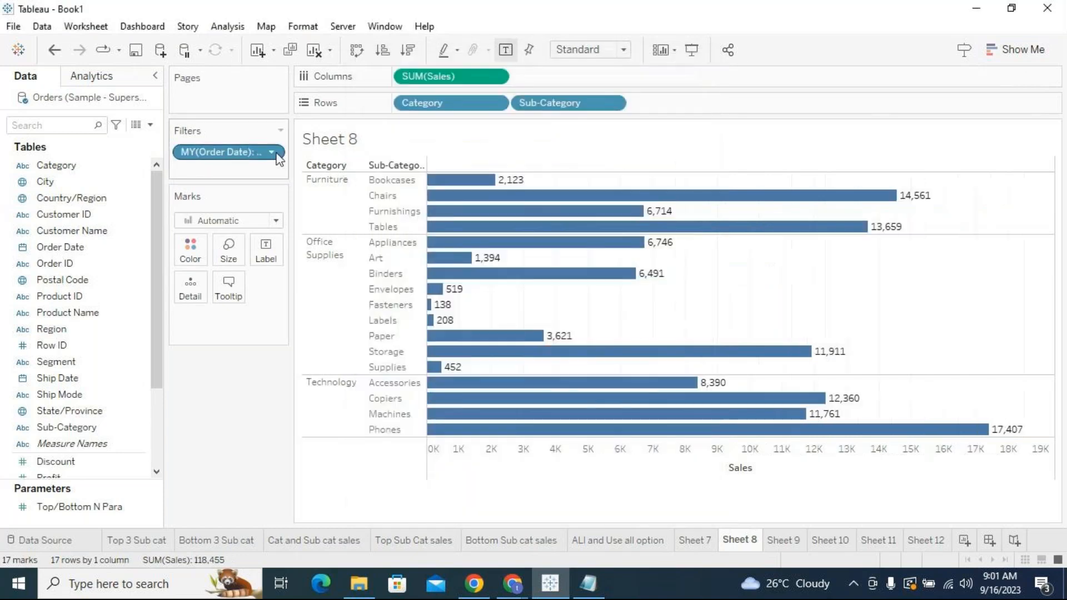
Show the Month / Year filter beside the chart and switch its selection to October 2022 only.
click(272, 153)
click(257, 176)
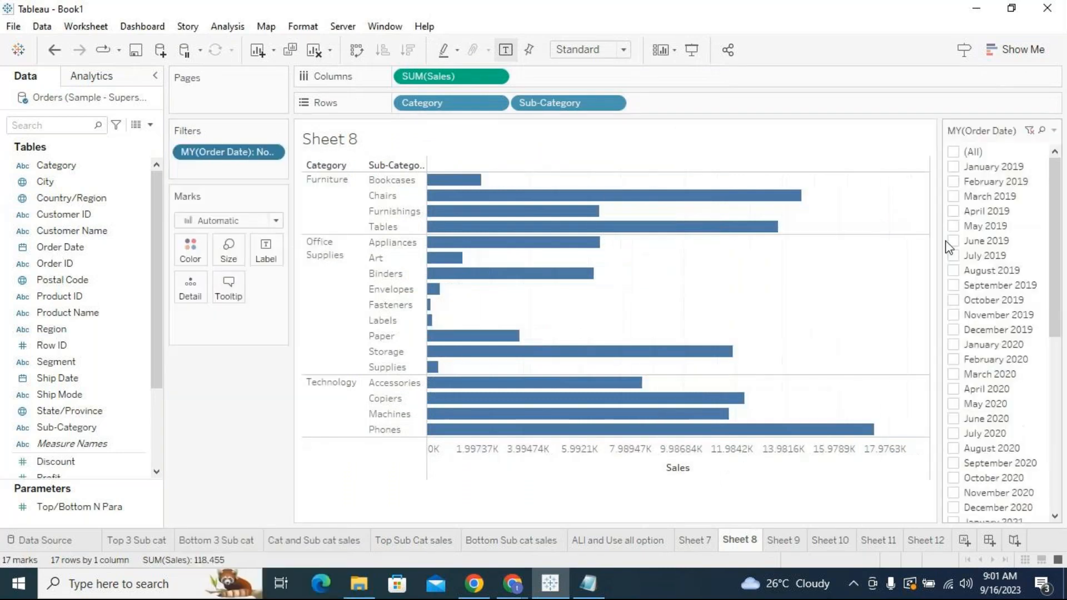
drag(1055, 245, 1055, 420)
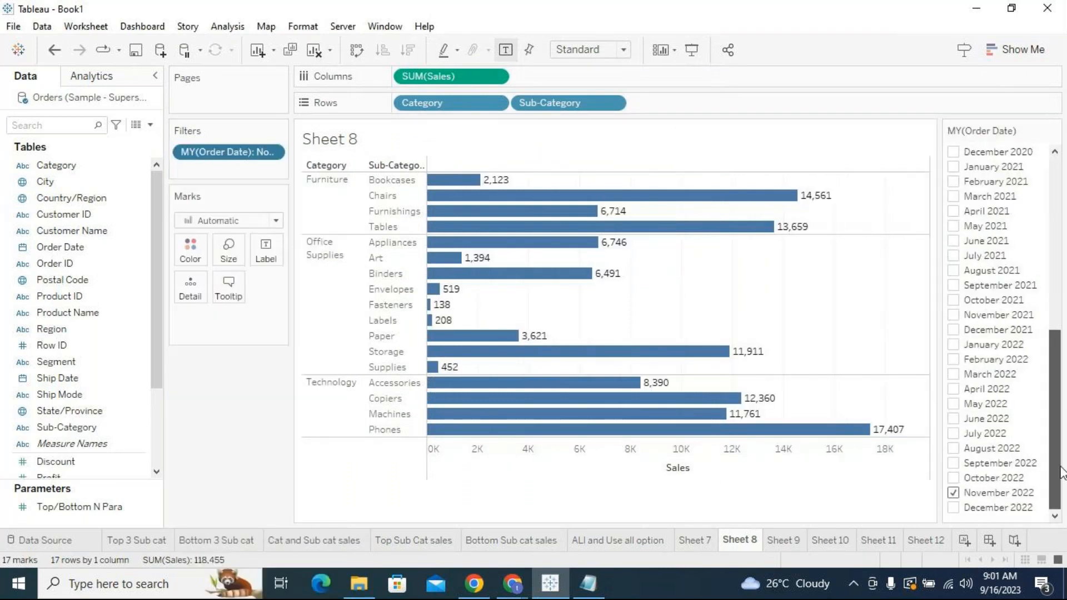
click(953, 493)
click(954, 478)
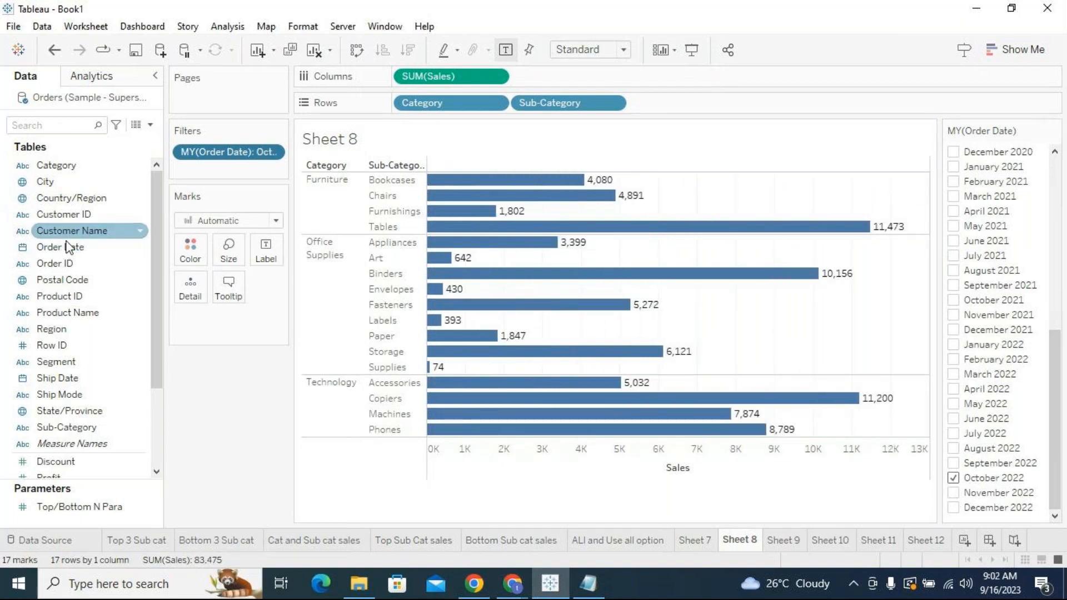
drag(67, 246, 226, 169)
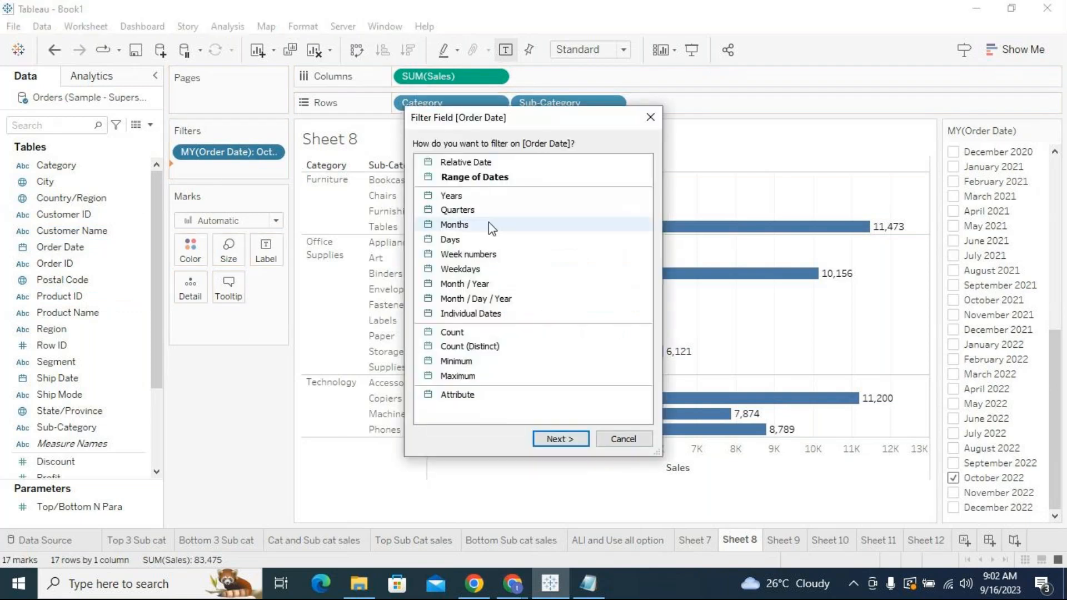
click(496, 300)
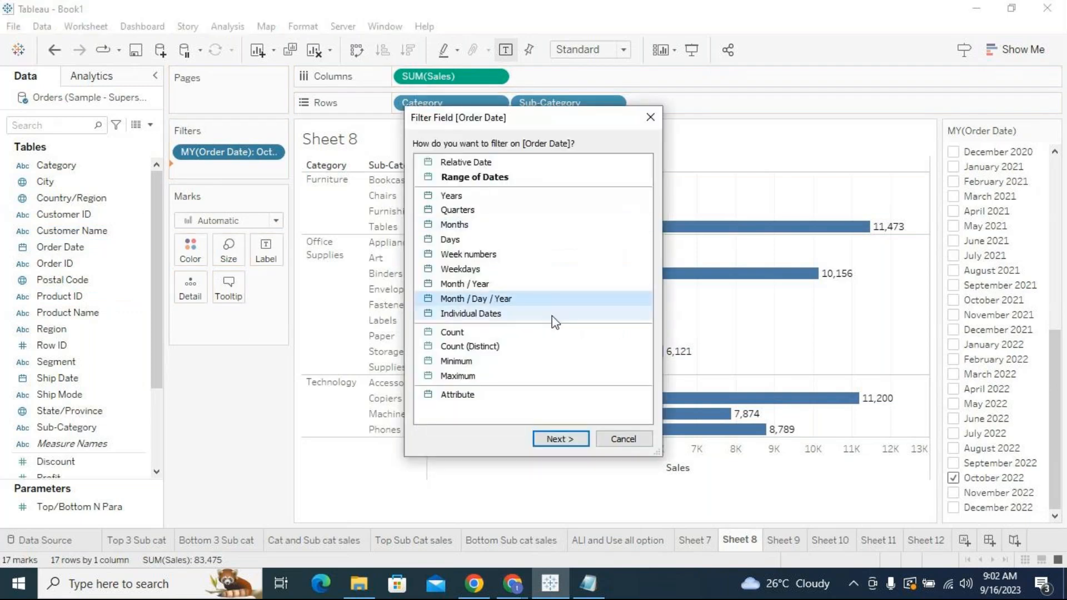
click(648, 120)
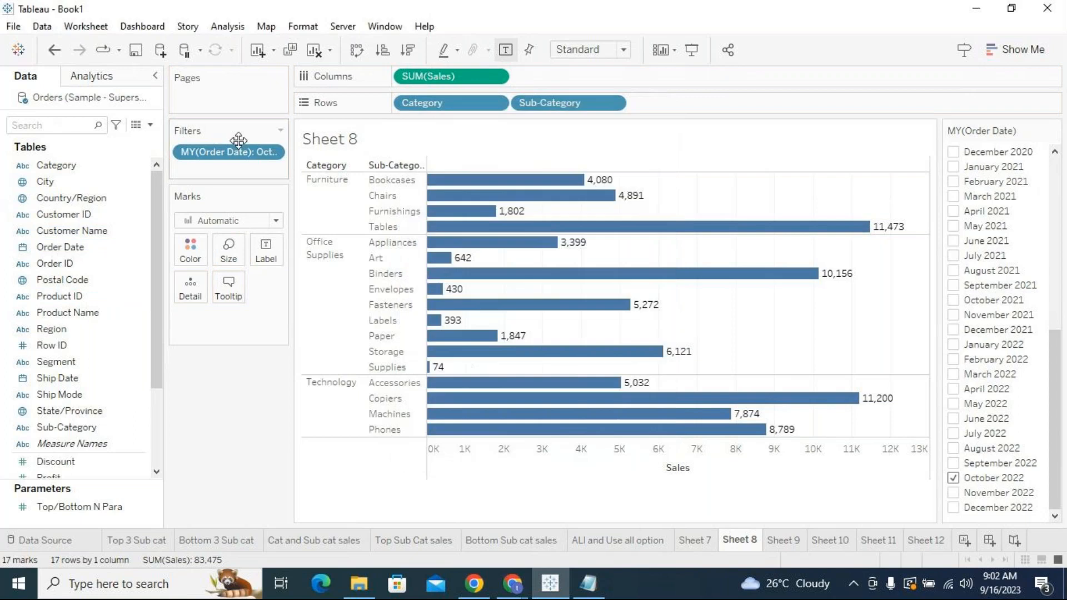
Remove the Month / Year filter, then look through the Individual Dates list for Order Date without applying a filter.
drag(233, 152, 55, 383)
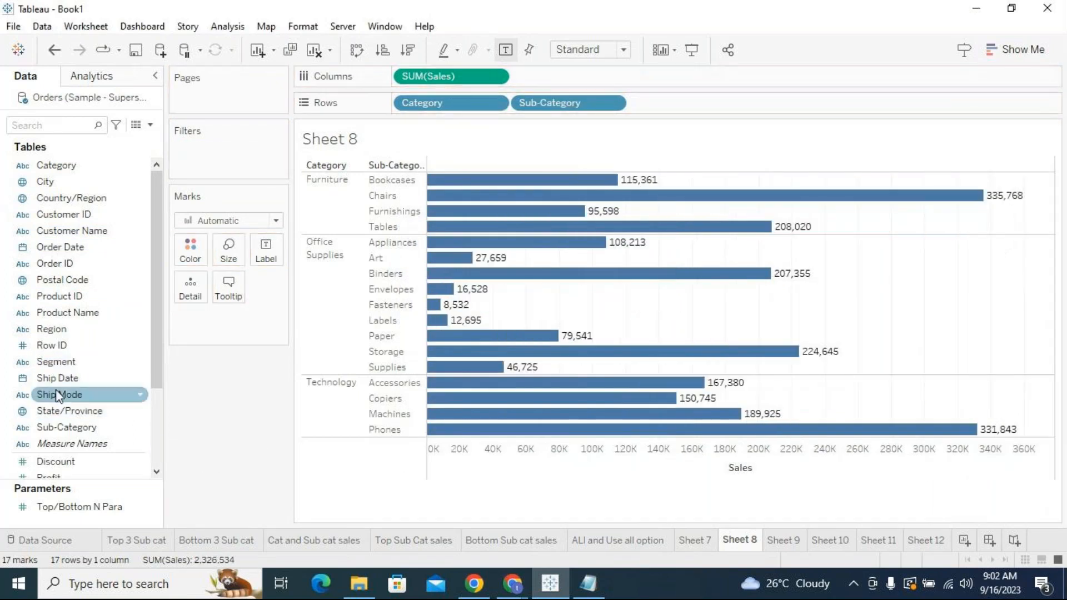
drag(66, 247, 212, 153)
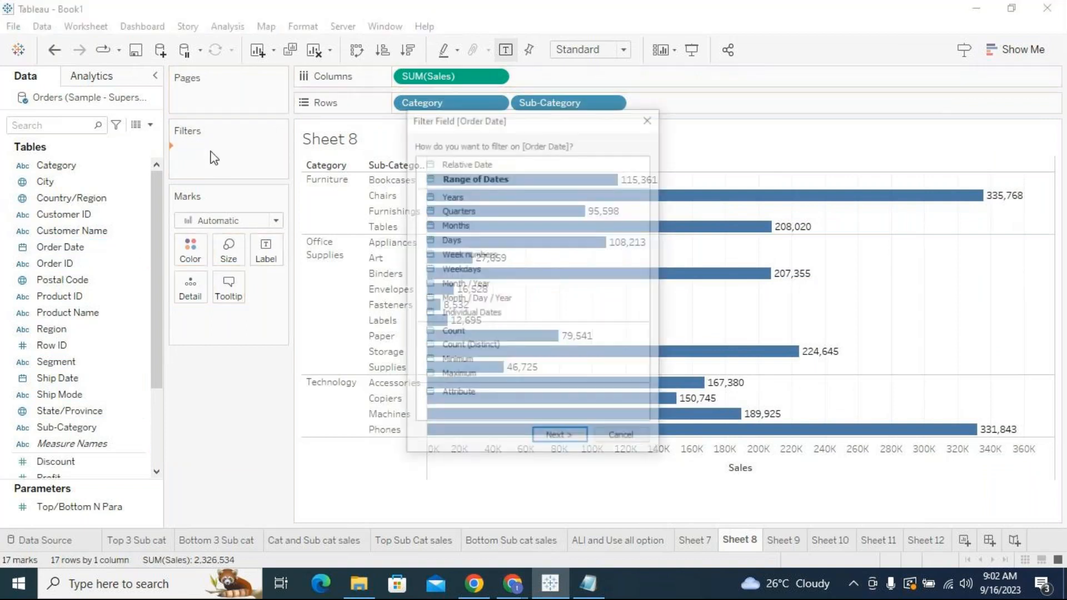
click(481, 314)
click(572, 440)
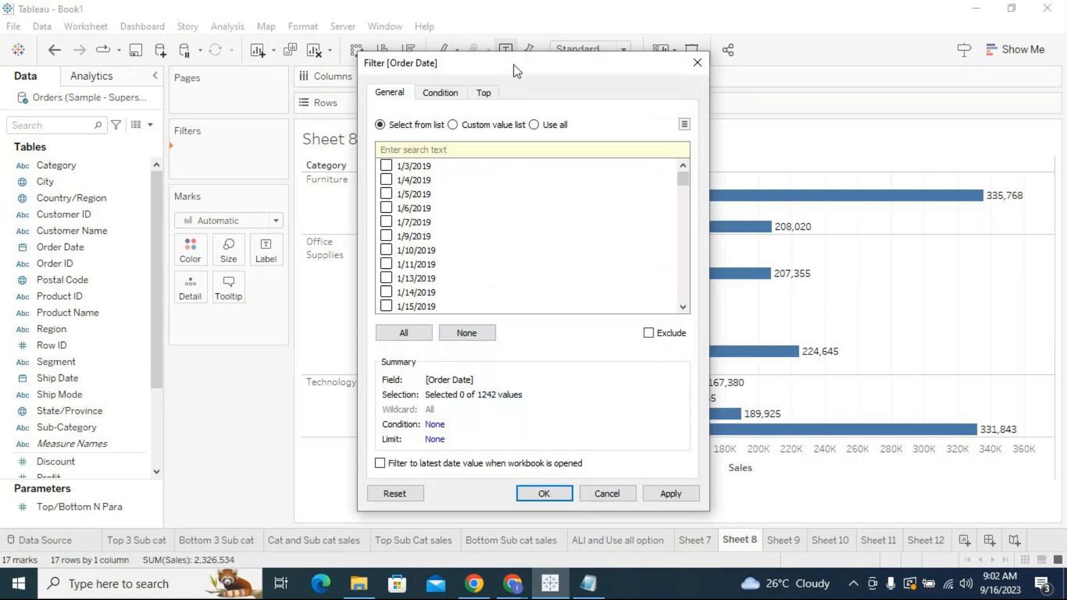
drag(513, 76, 637, 84)
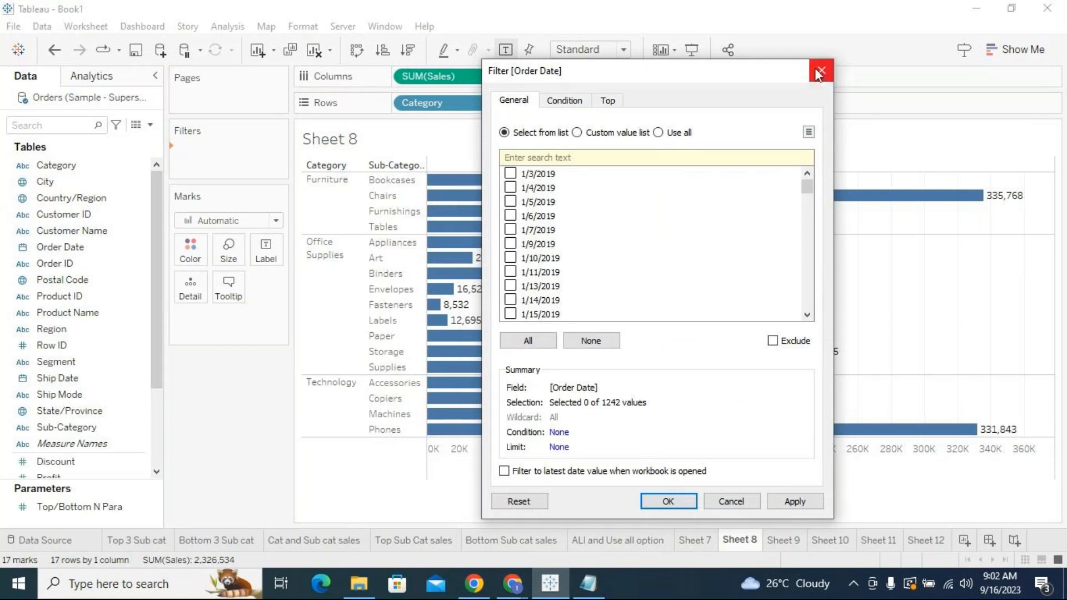
drag(807, 187, 812, 349)
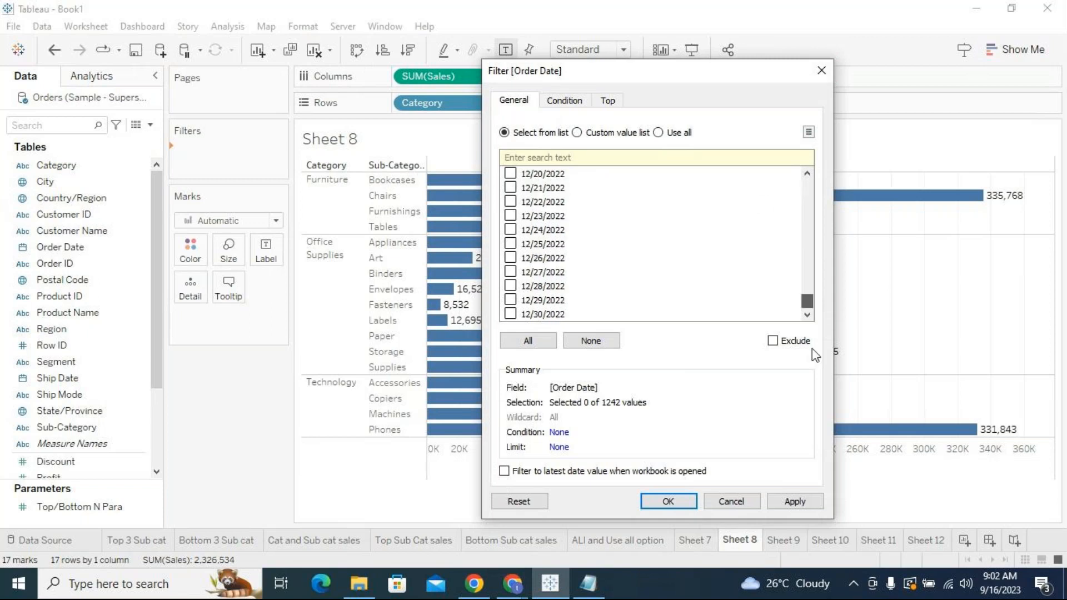
click(731, 502)
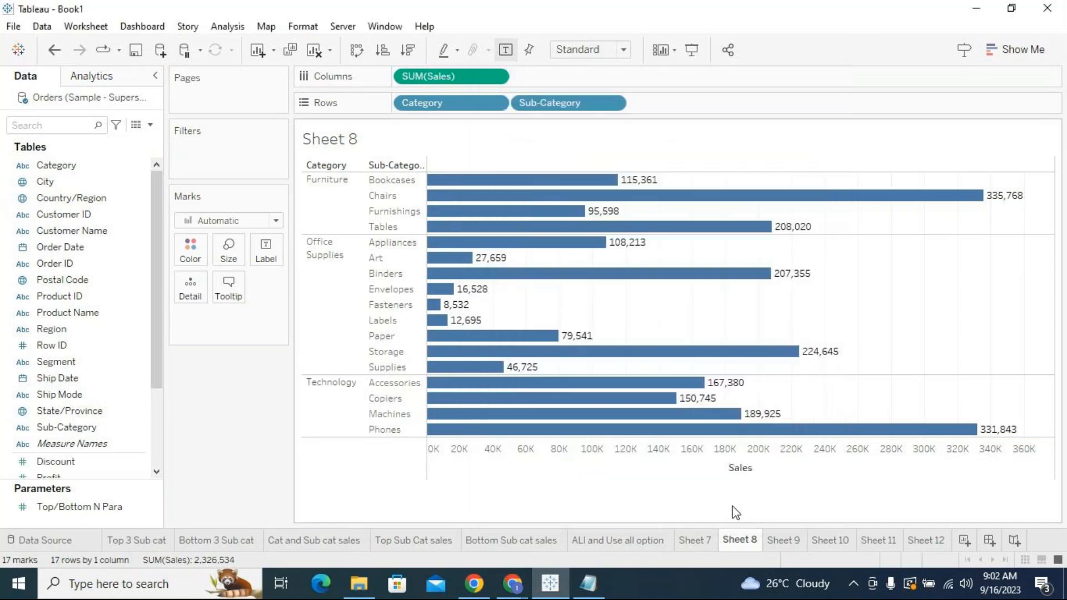
View the Range of Dates filter settings for Order Date without applying them.
drag(65, 253, 234, 162)
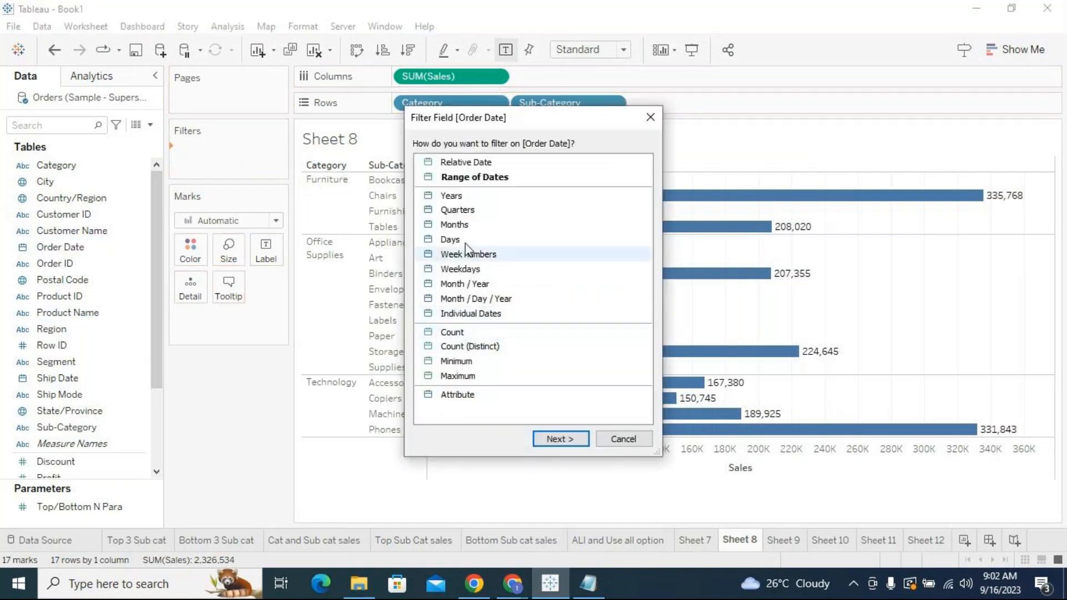
click(468, 178)
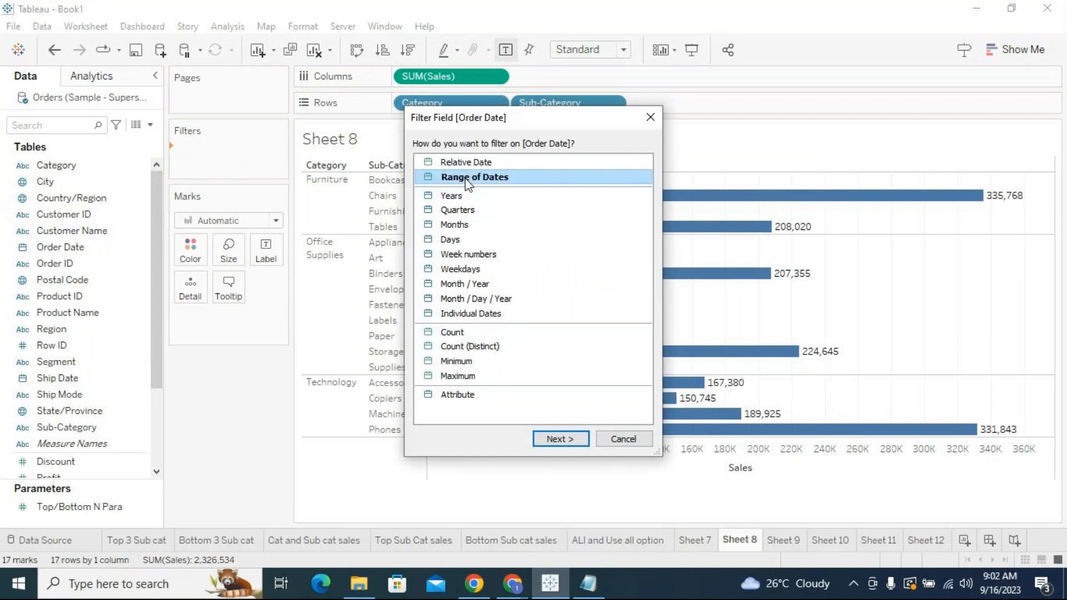
click(572, 437)
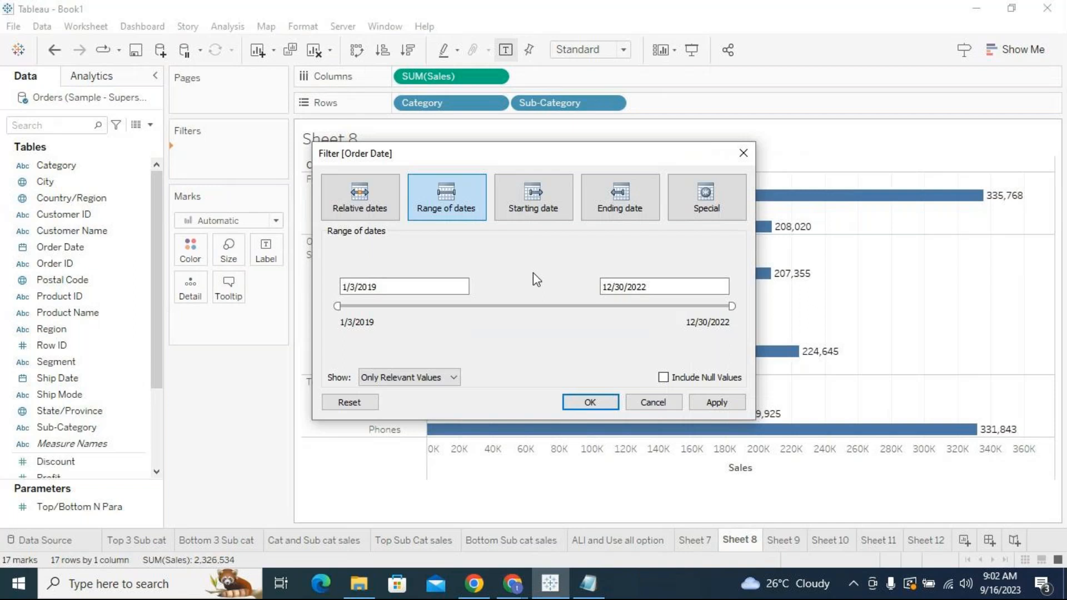
click(639, 408)
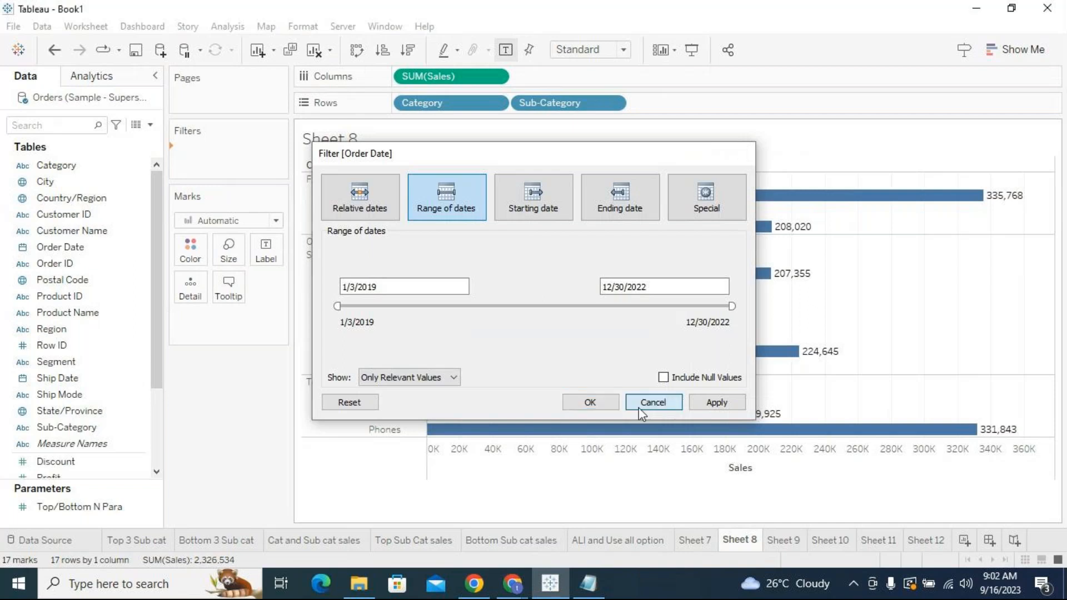
Compare the at least, at most and range of values options of an All values Sales filter without applying it.
scroll(89, 433, down, 2)
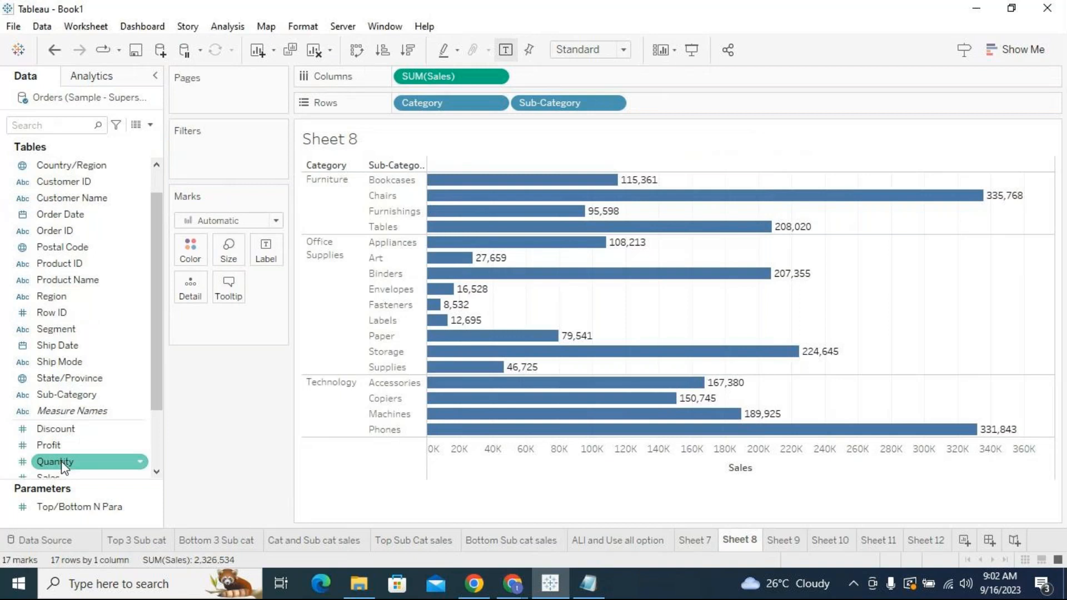
drag(55, 475, 272, 175)
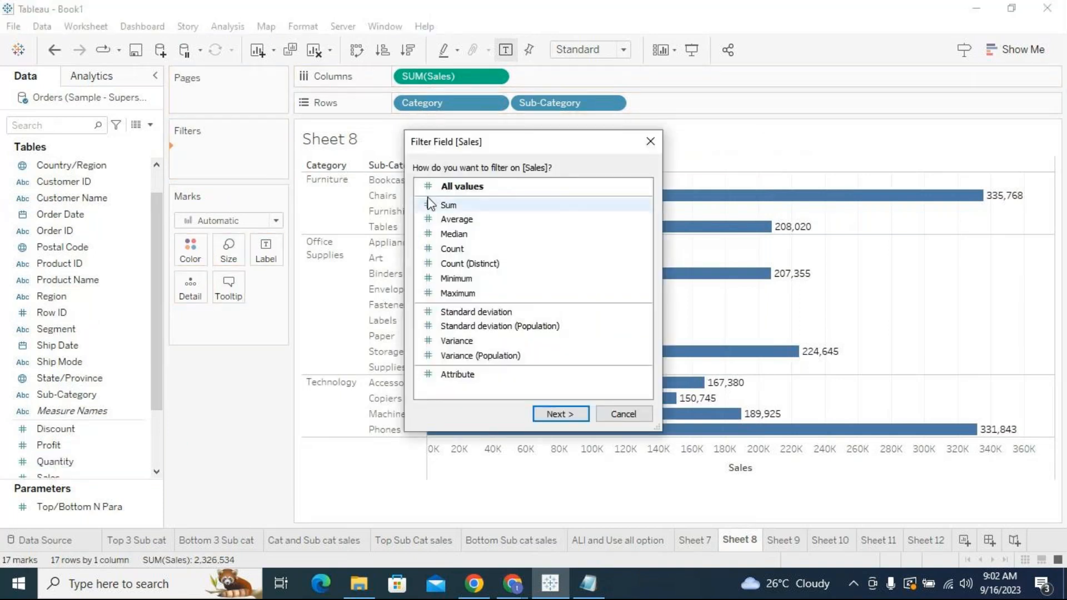
click(475, 191)
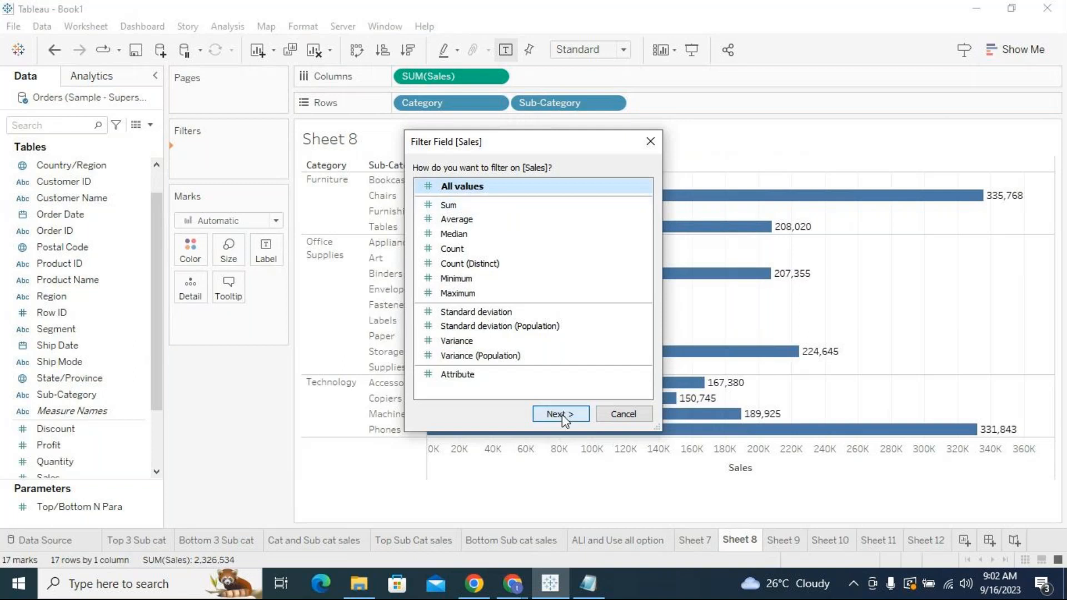
click(567, 414)
click(492, 204)
click(581, 201)
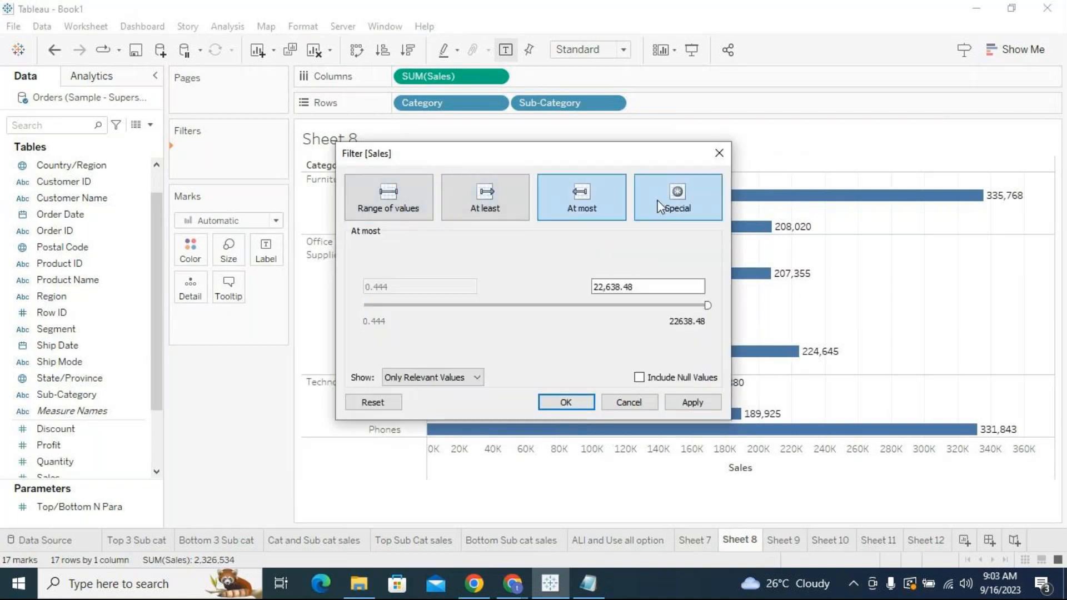
click(485, 201)
click(405, 204)
click(616, 402)
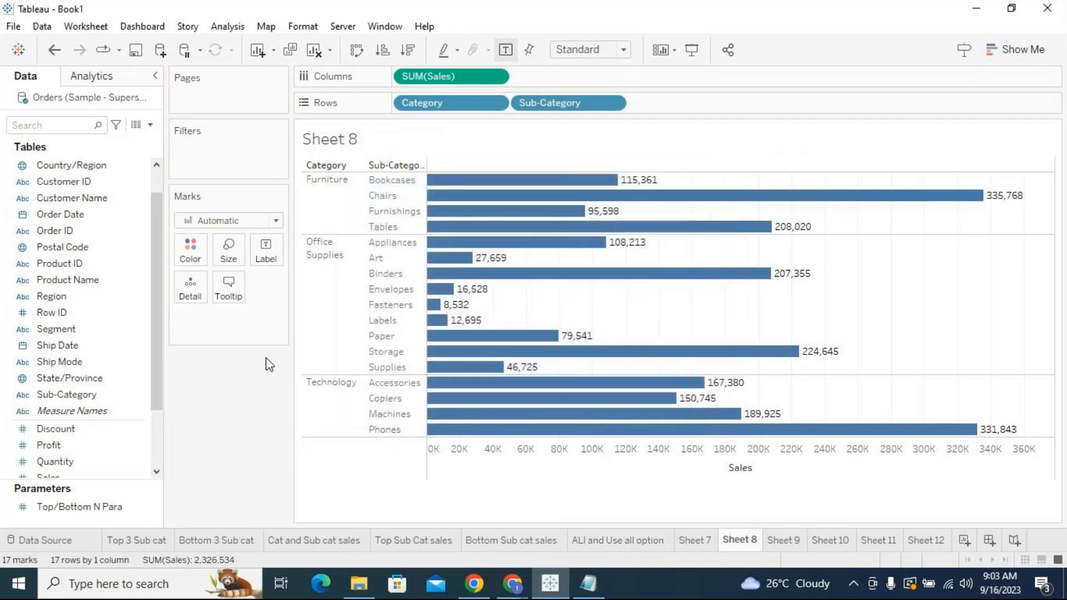
Start a relative dates filter on Order Date and review its year, quarter, month, week and day options.
drag(78, 215, 214, 155)
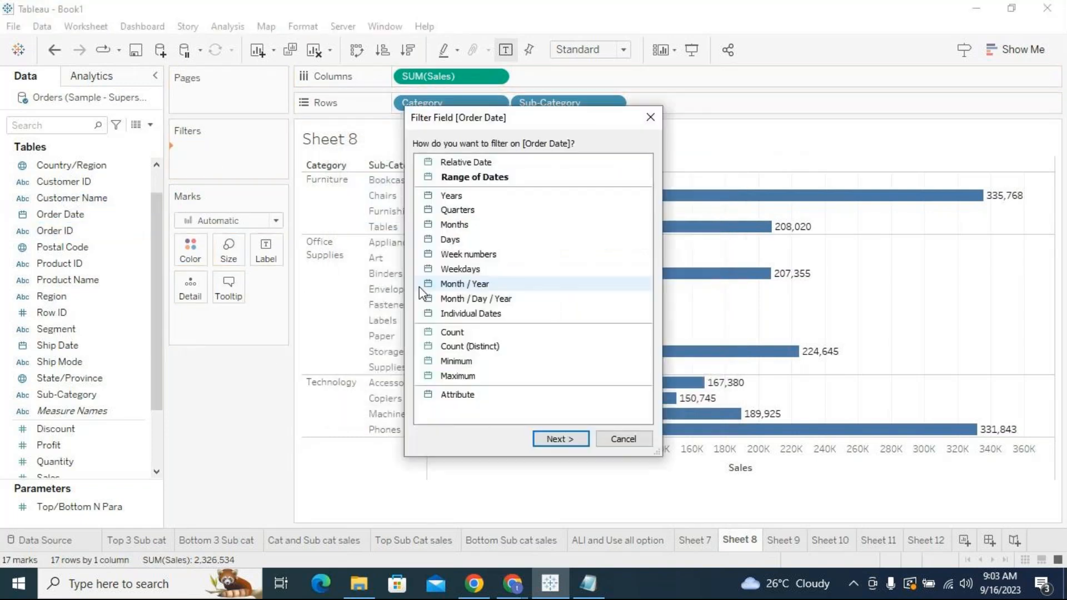
click(493, 178)
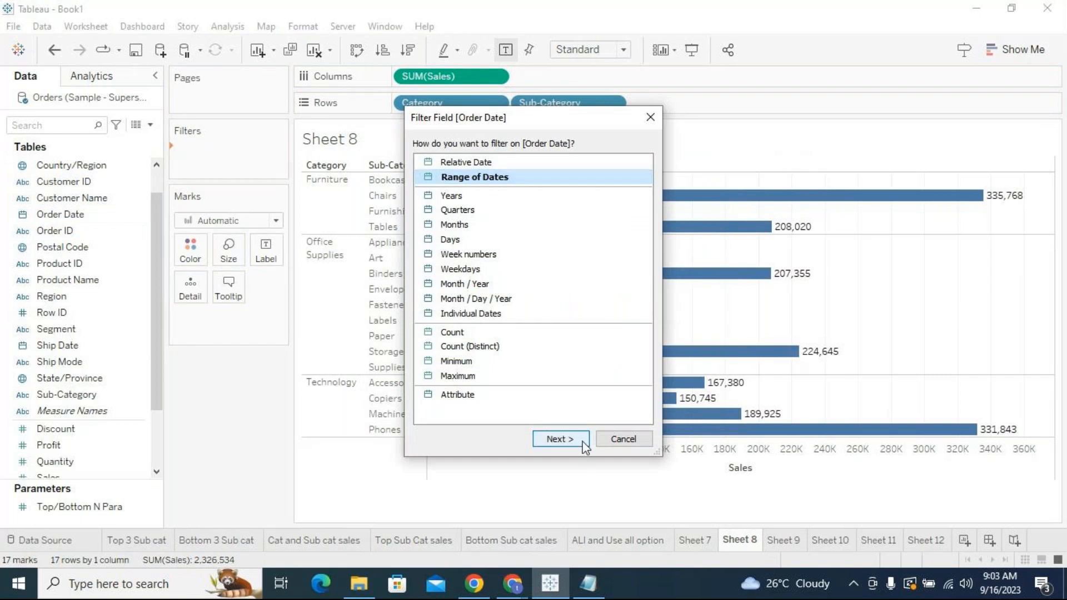
click(561, 439)
click(371, 214)
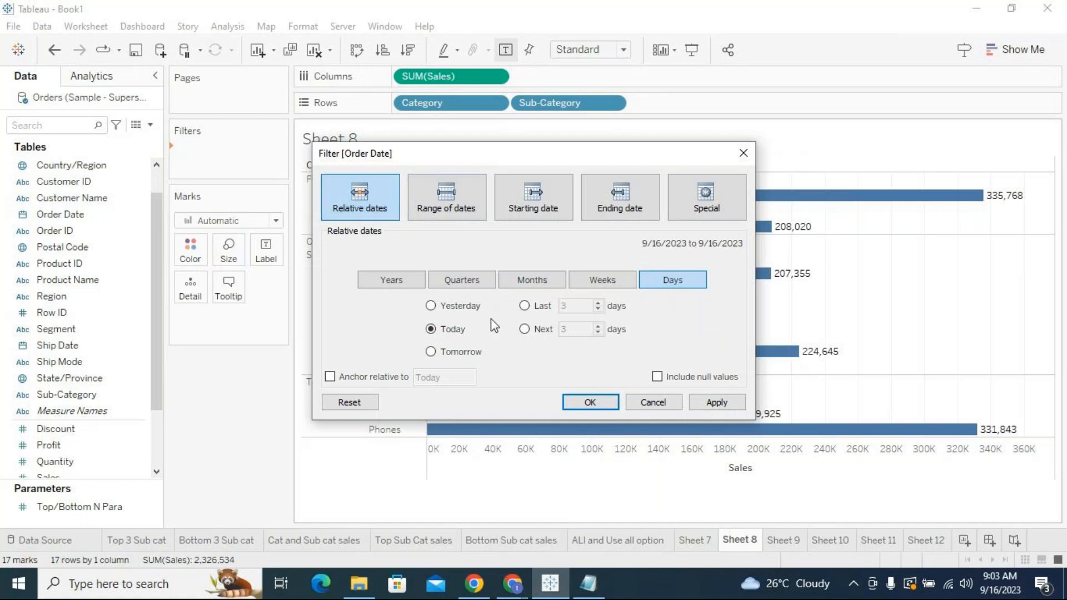
click(402, 282)
click(473, 286)
click(528, 282)
click(604, 282)
click(674, 280)
Apply the relative Order Date filter for this year and show the filter beside the chart.
click(413, 280)
click(715, 402)
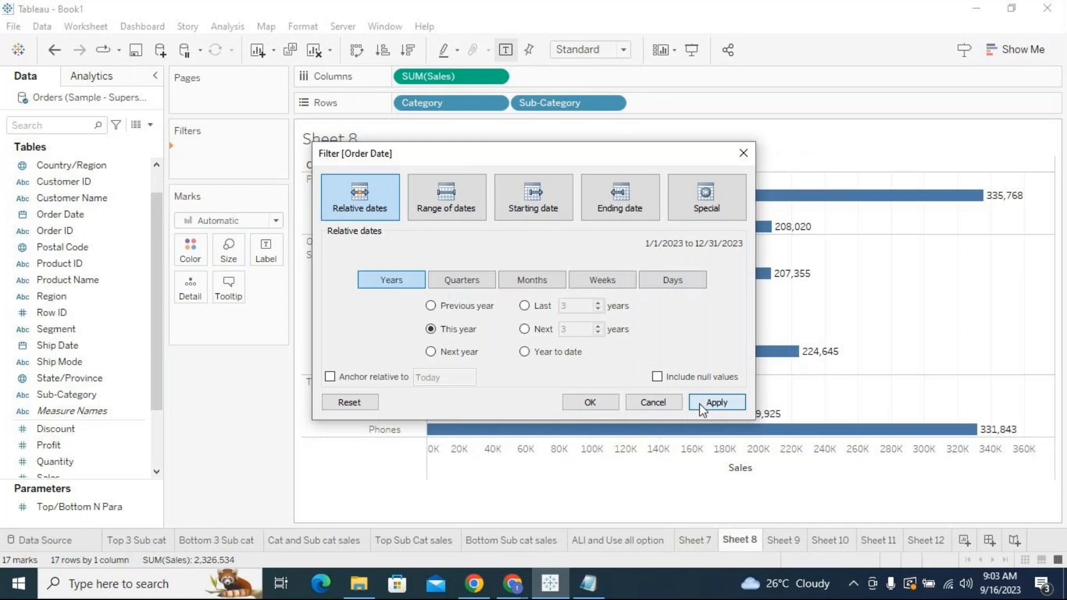
click(590, 402)
click(277, 156)
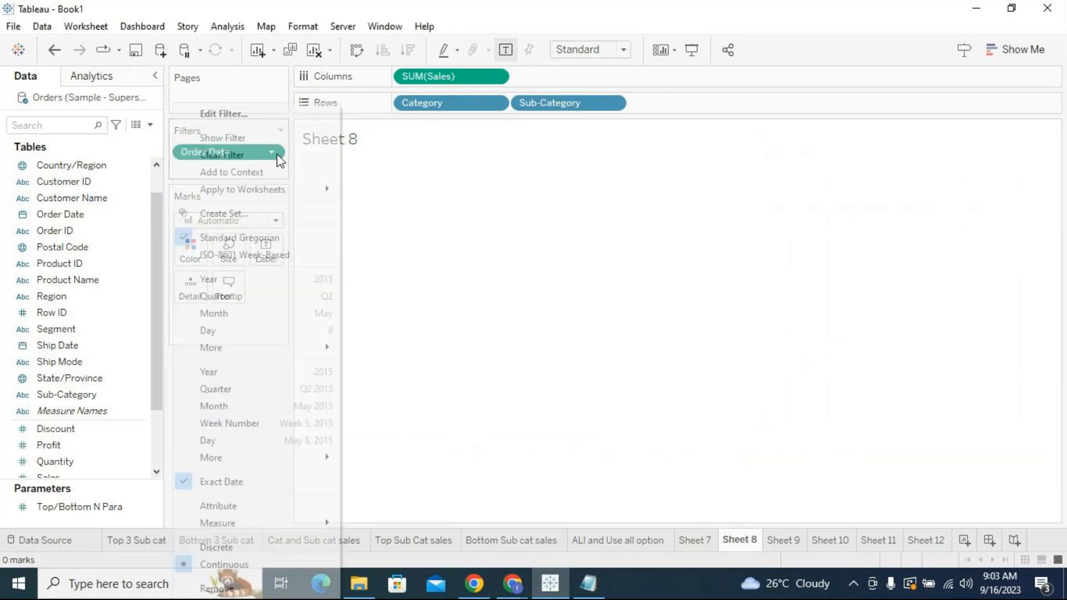
click(269, 138)
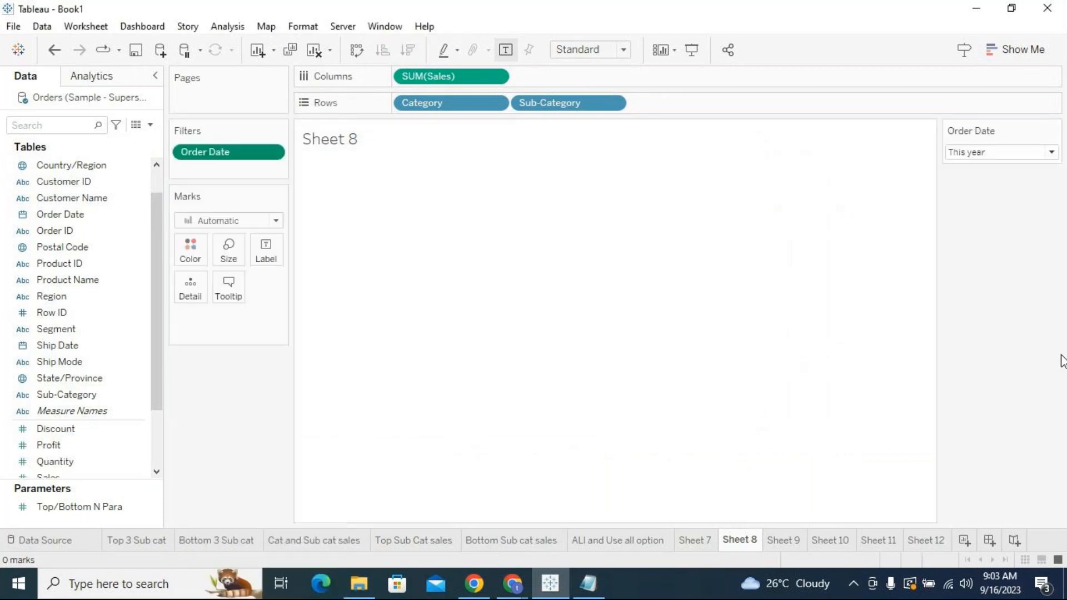
Change the relative Order Date filter to the last 3 years.
click(274, 155)
click(241, 115)
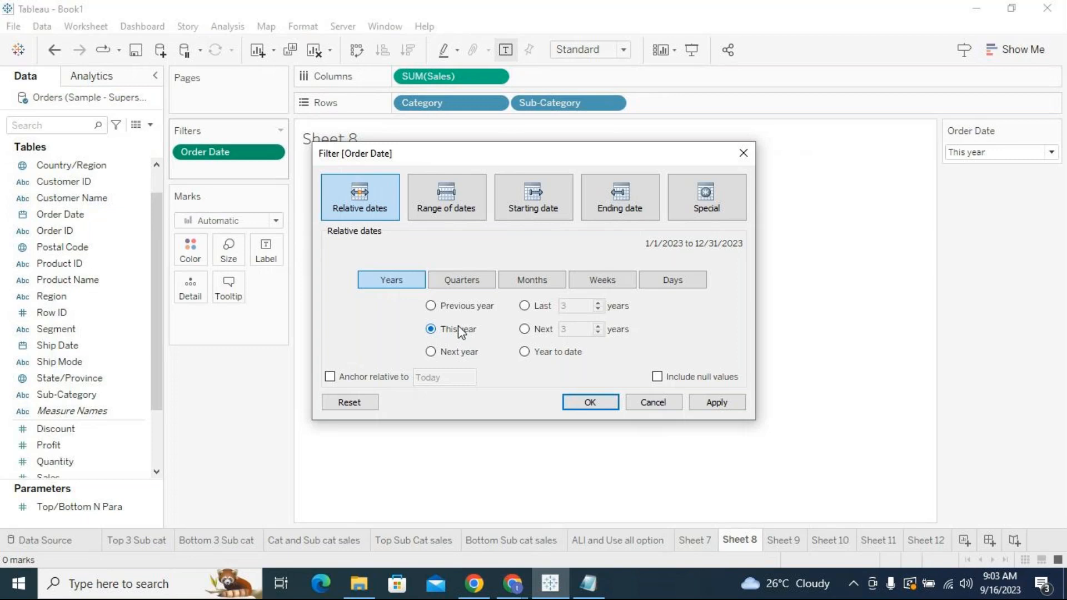
click(525, 307)
click(707, 404)
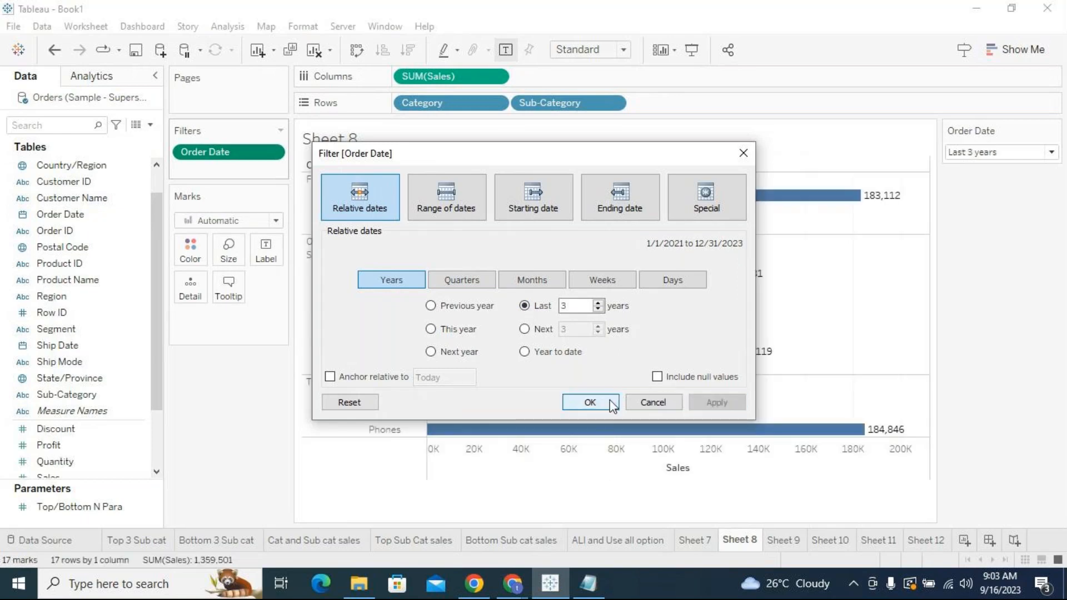
click(605, 402)
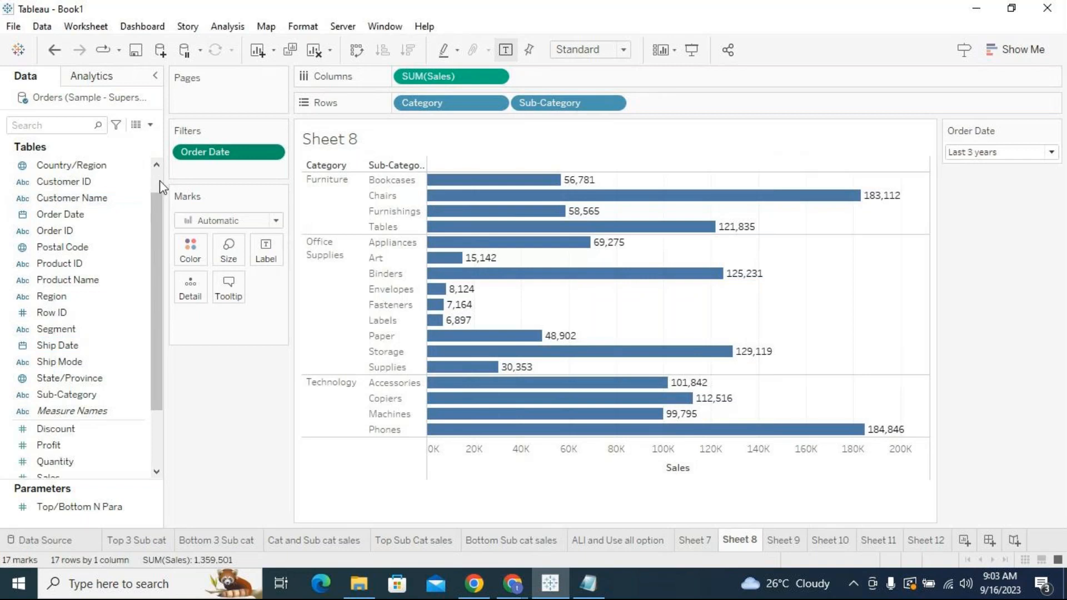
Add the year of Order Date to the rows ahead of Category and look through the bars for each year.
scroll(155, 178, up, 2)
drag(58, 249, 395, 111)
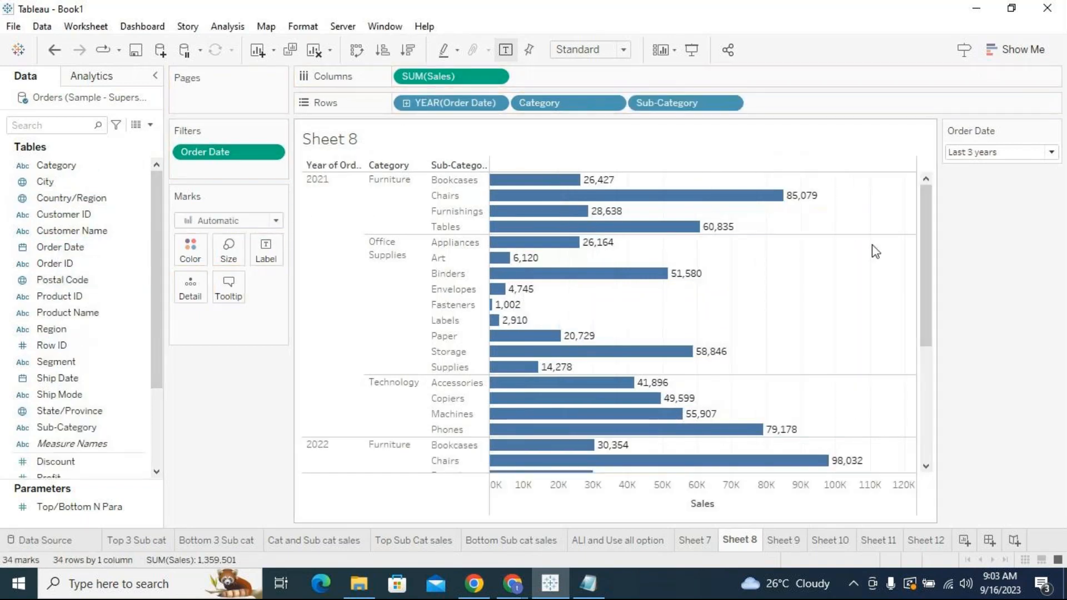
scroll(890, 203, down, 5)
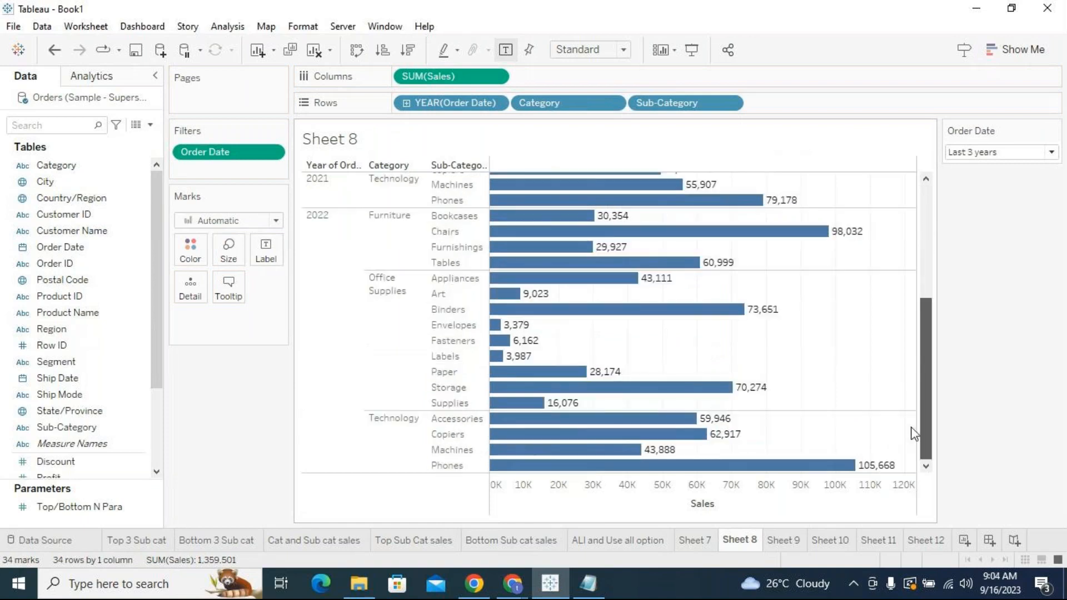
scroll(912, 217, up, 5)
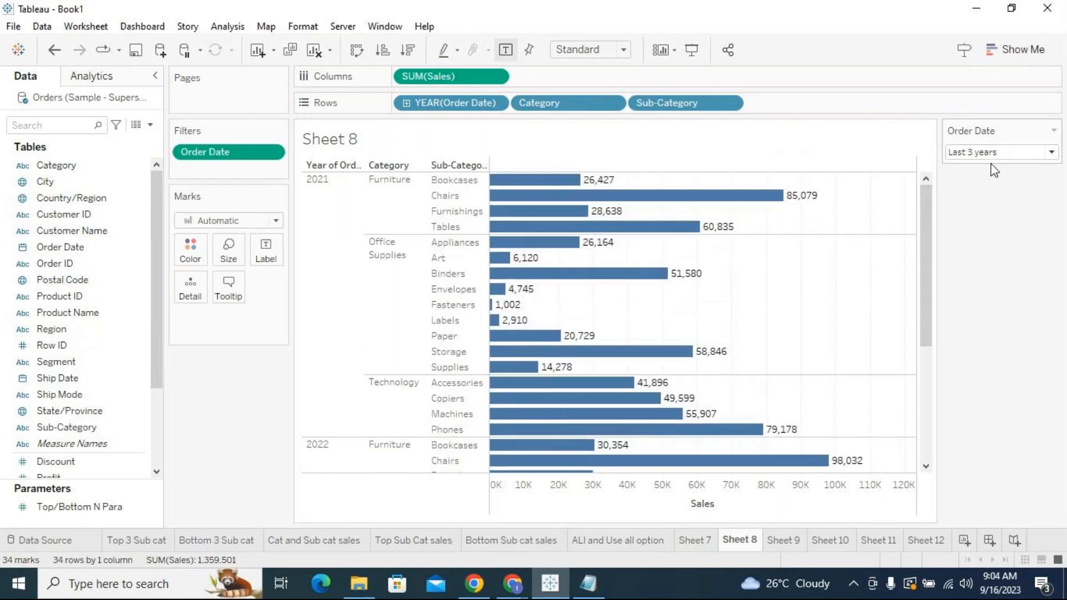
drag(930, 217, 934, 195)
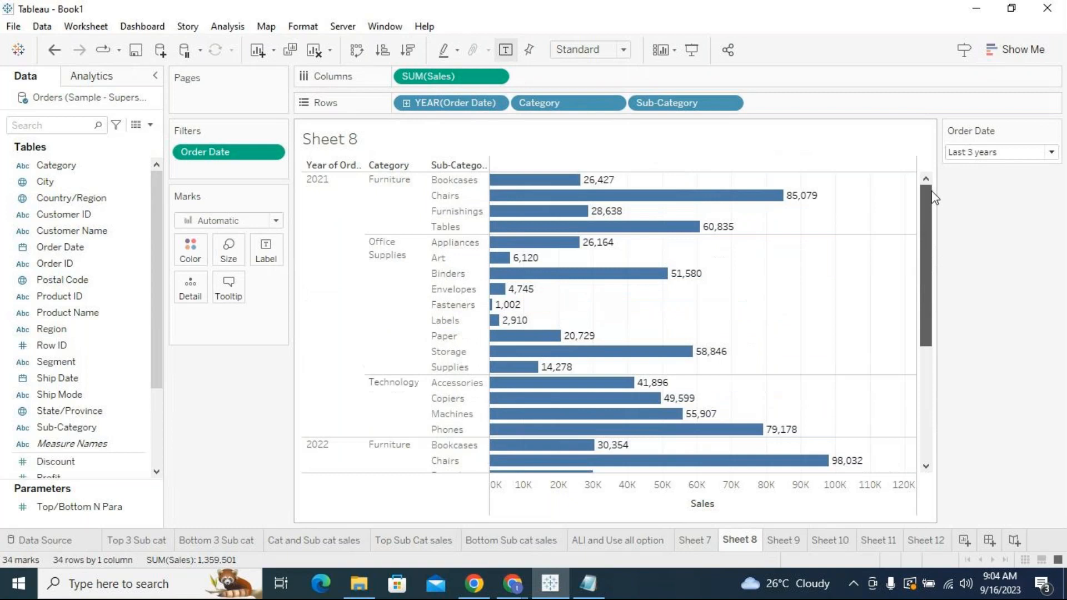
Highlight the 2022 and 2021 year groups in the chart in turn, then clear the selection.
click(318, 448)
click(338, 344)
click(321, 457)
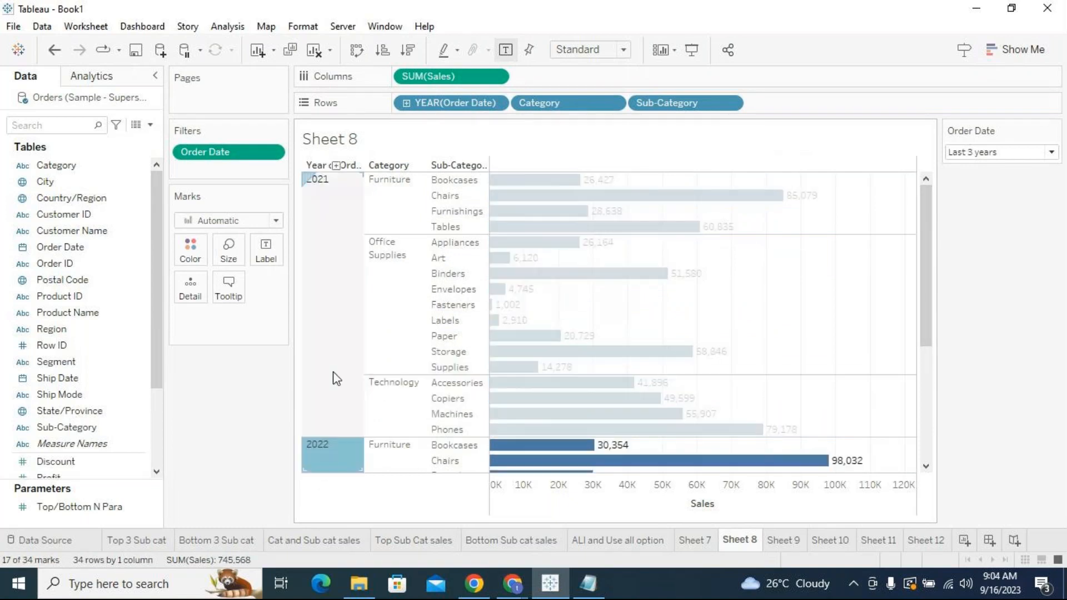
click(334, 376)
click(1042, 272)
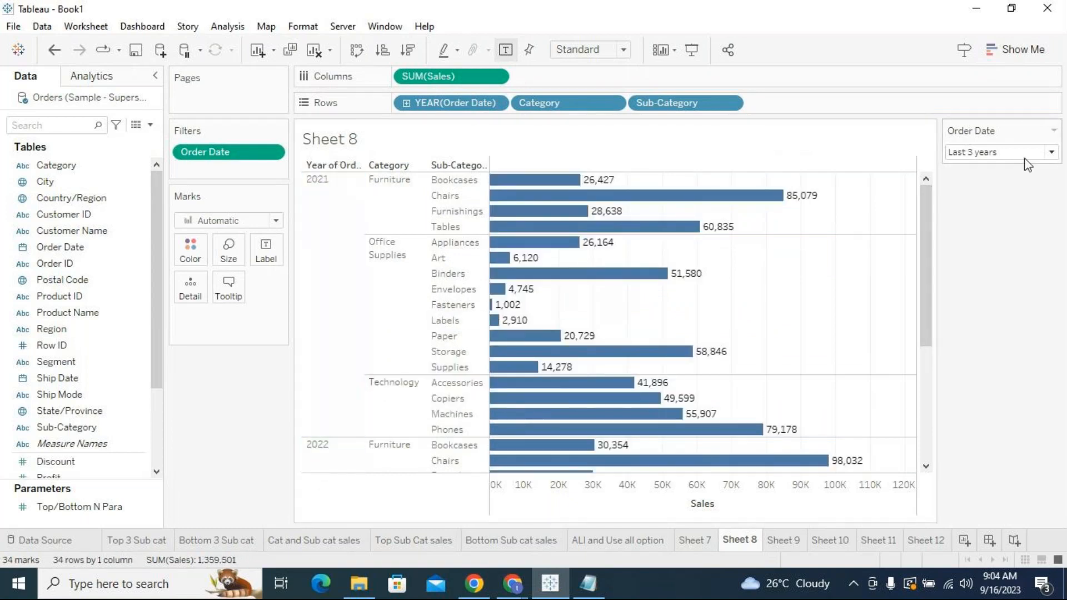
Switch the displayed Order Date filter through next 3 years, last 3 years and year to date, ending on previous year.
click(1052, 153)
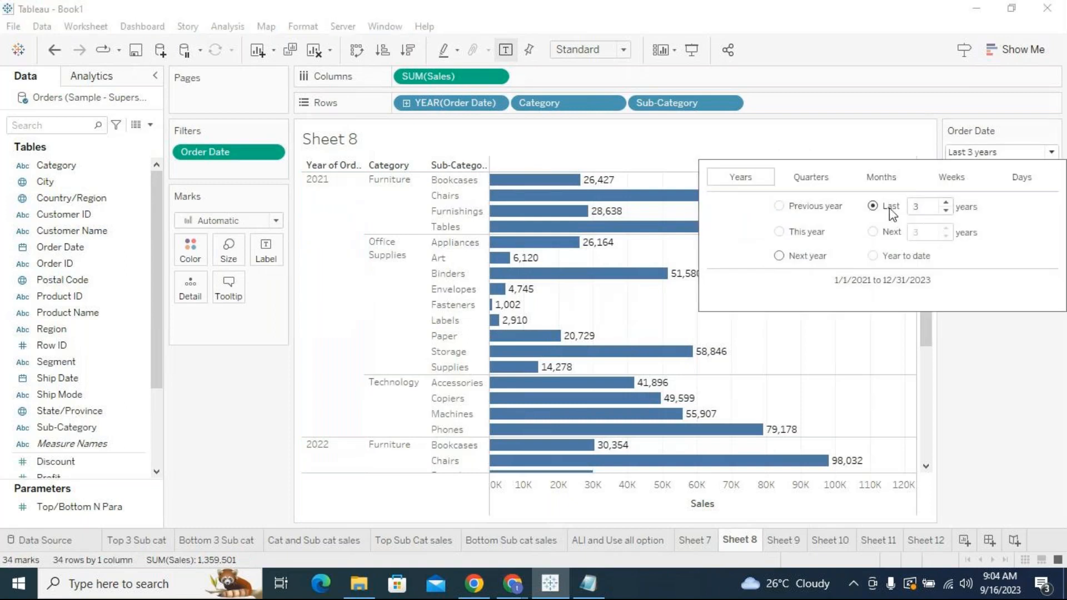
click(873, 232)
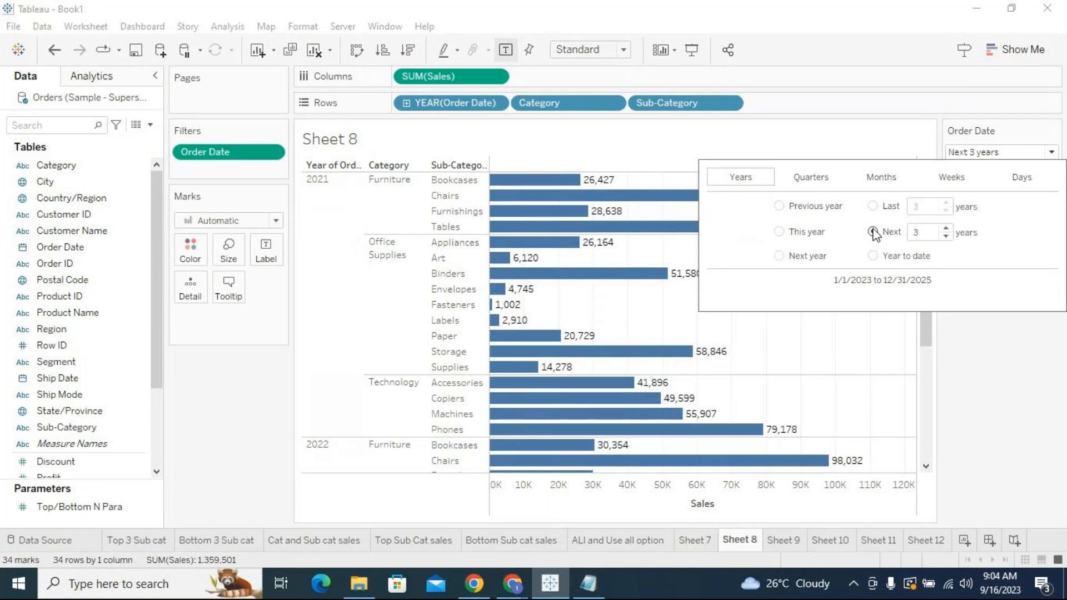
click(874, 206)
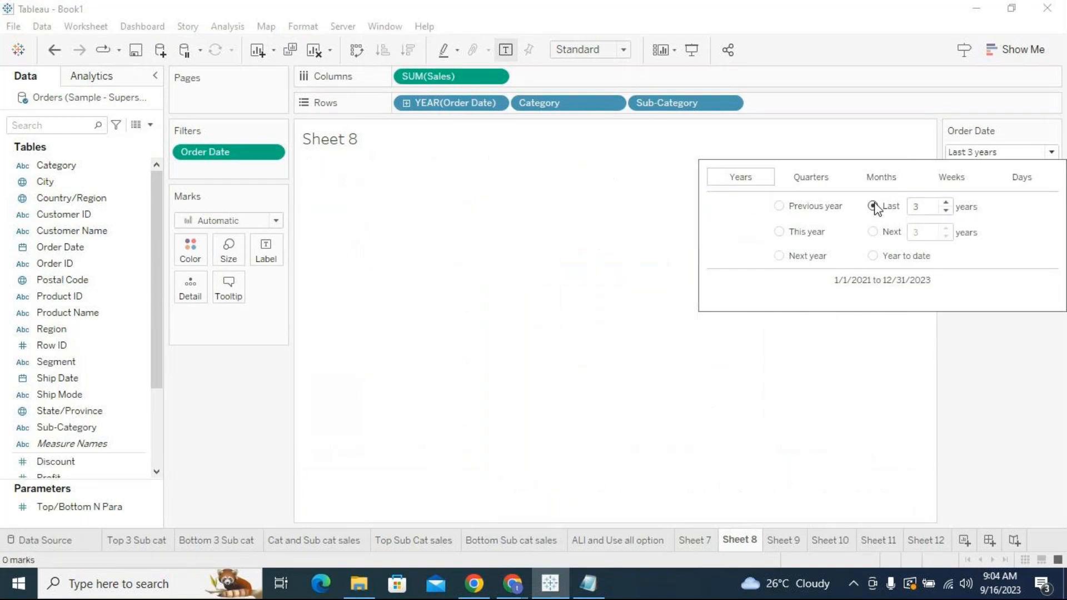
click(873, 255)
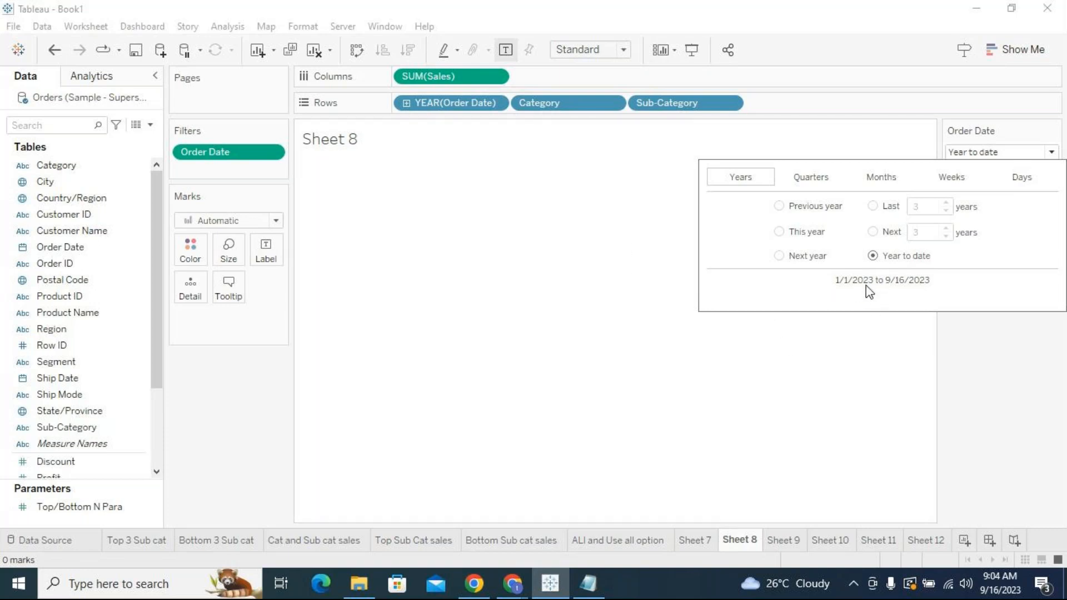
click(782, 210)
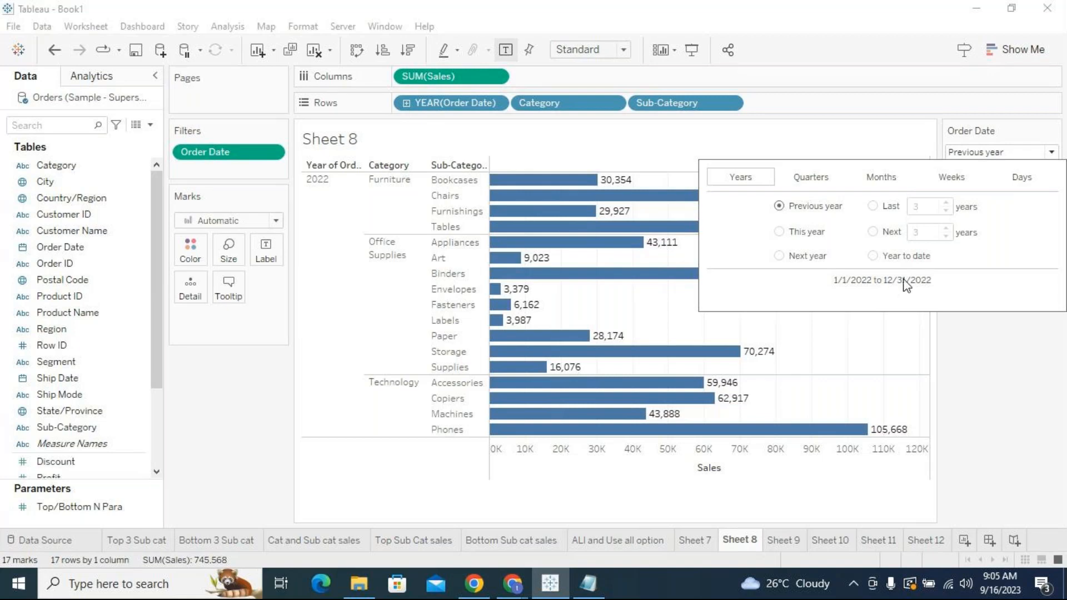
Switch the relative Order Date filter through previous quarter, month, week and yesterday, then back to previous year.
click(812, 179)
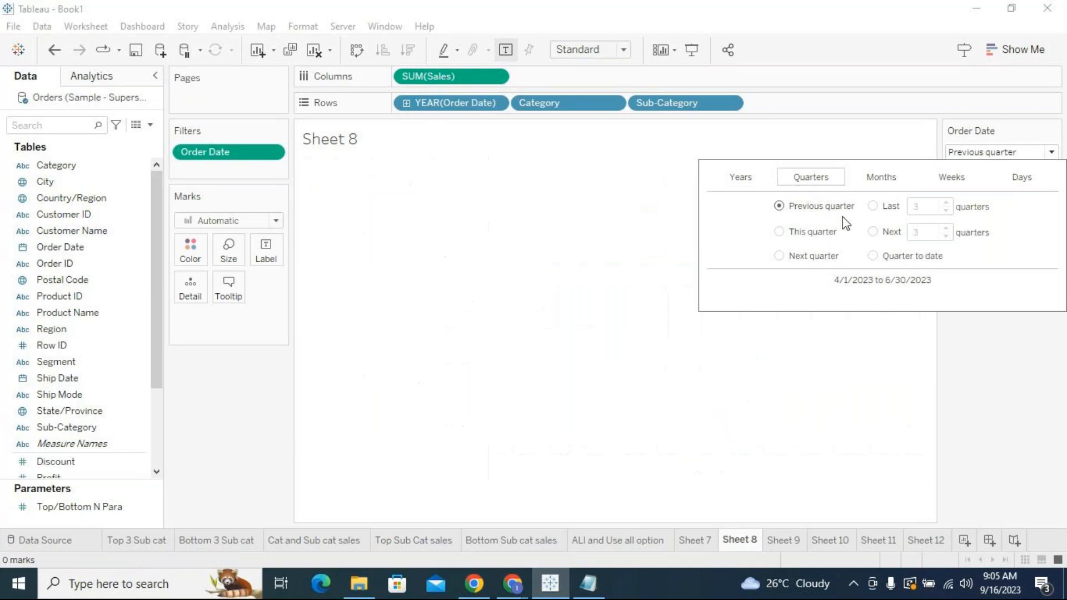
click(882, 178)
click(951, 181)
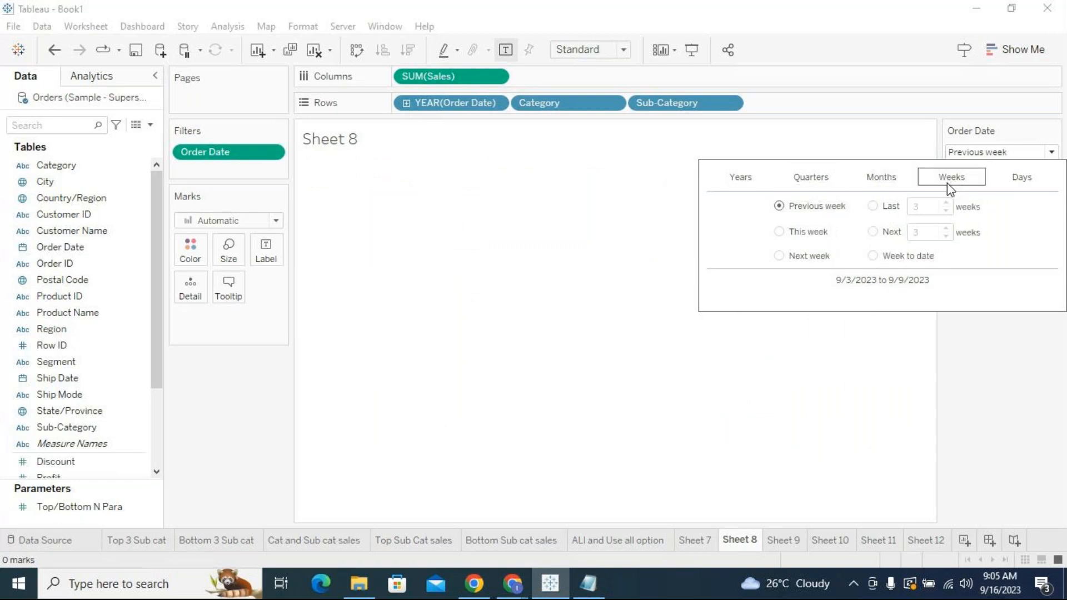
click(1023, 183)
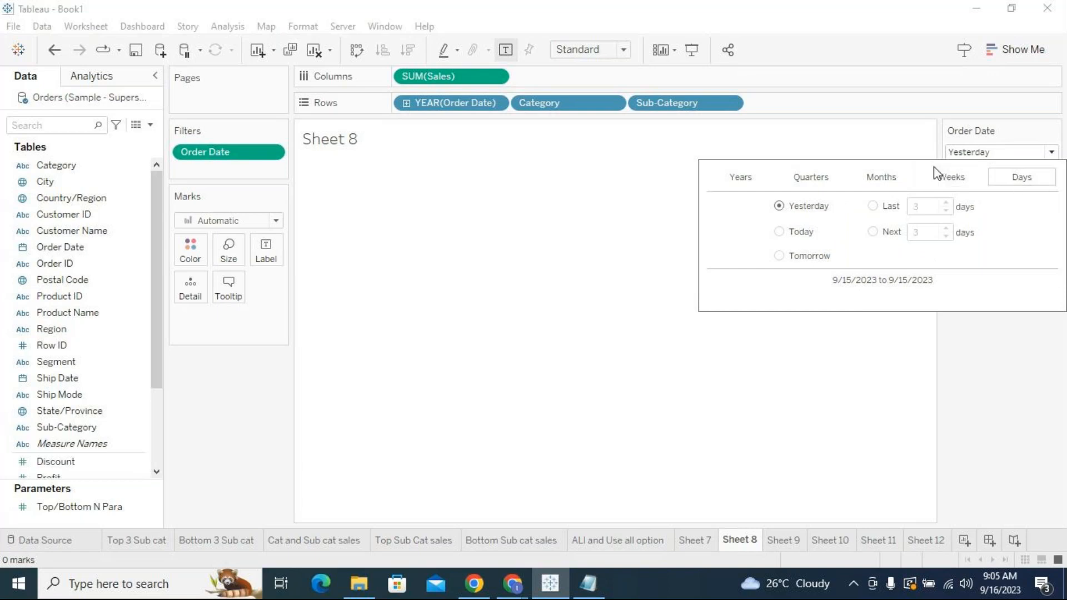
click(765, 178)
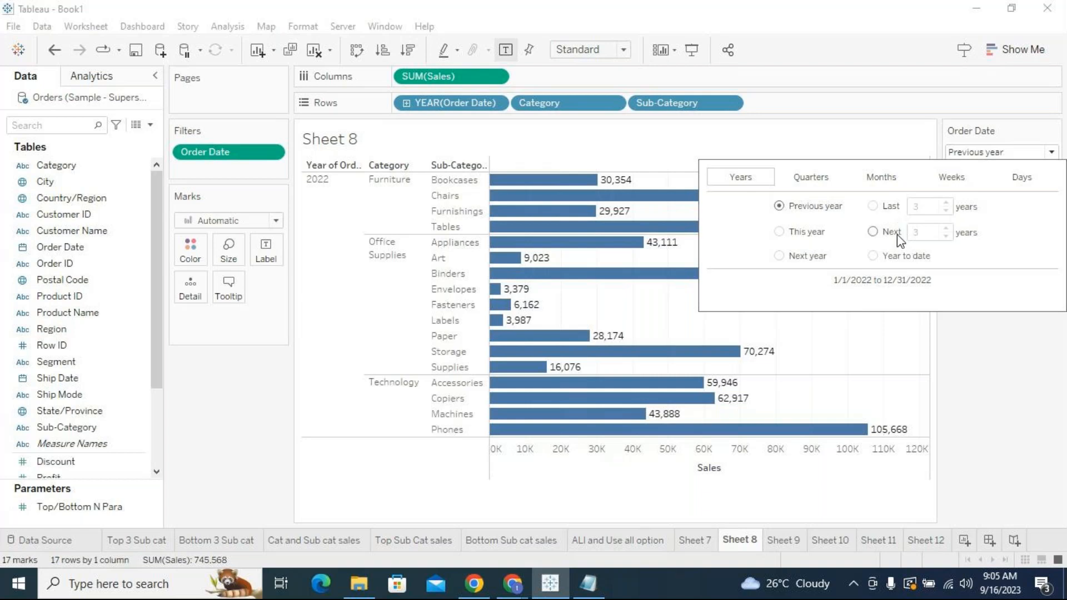
Set the relative Order Date filter to the last 4 quarters.
click(832, 181)
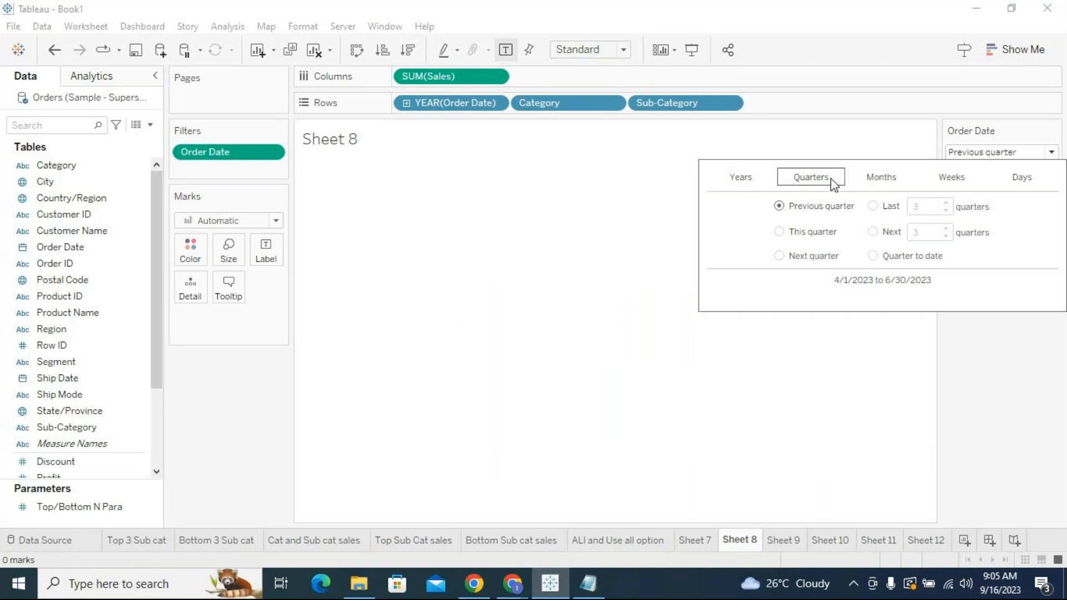
click(880, 182)
click(818, 178)
click(874, 206)
click(932, 206)
click(946, 203)
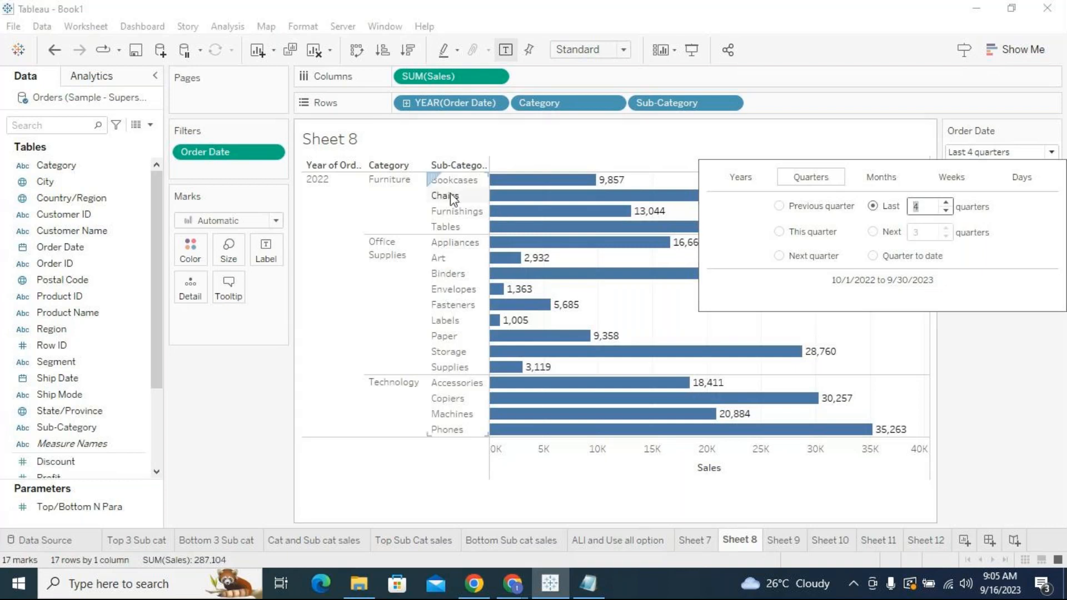
Expand the Order Date year in the rows to quarters and extend the filter to the last 5 quarters.
click(321, 207)
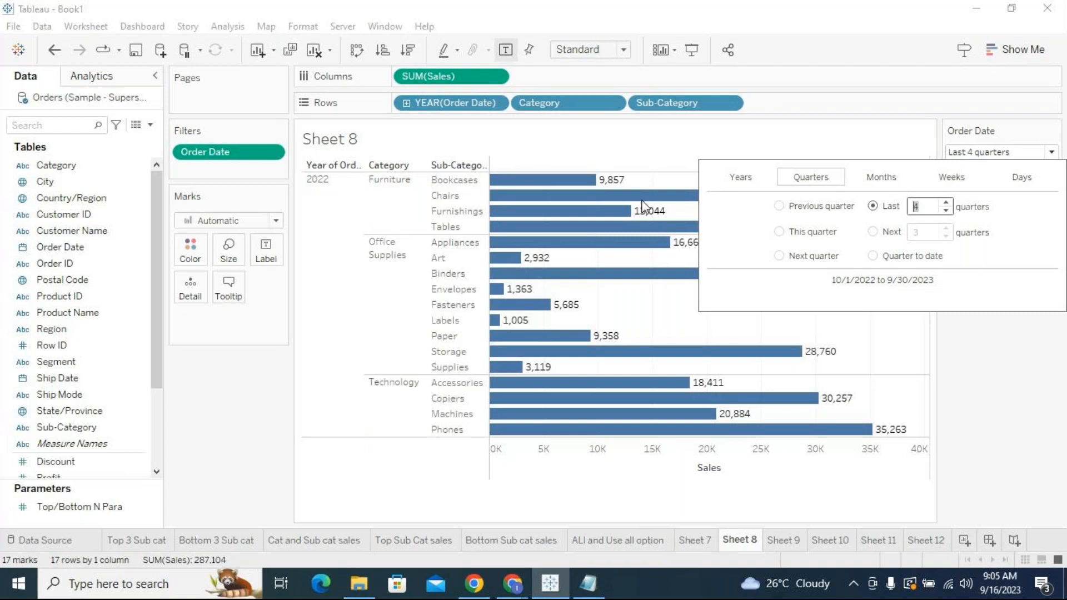
click(407, 103)
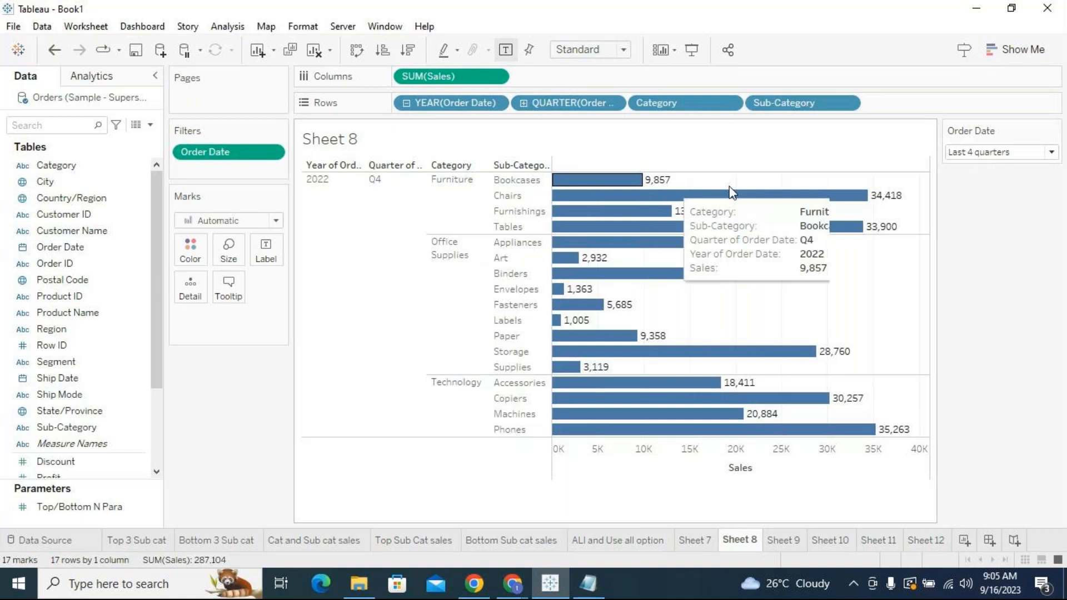
click(995, 152)
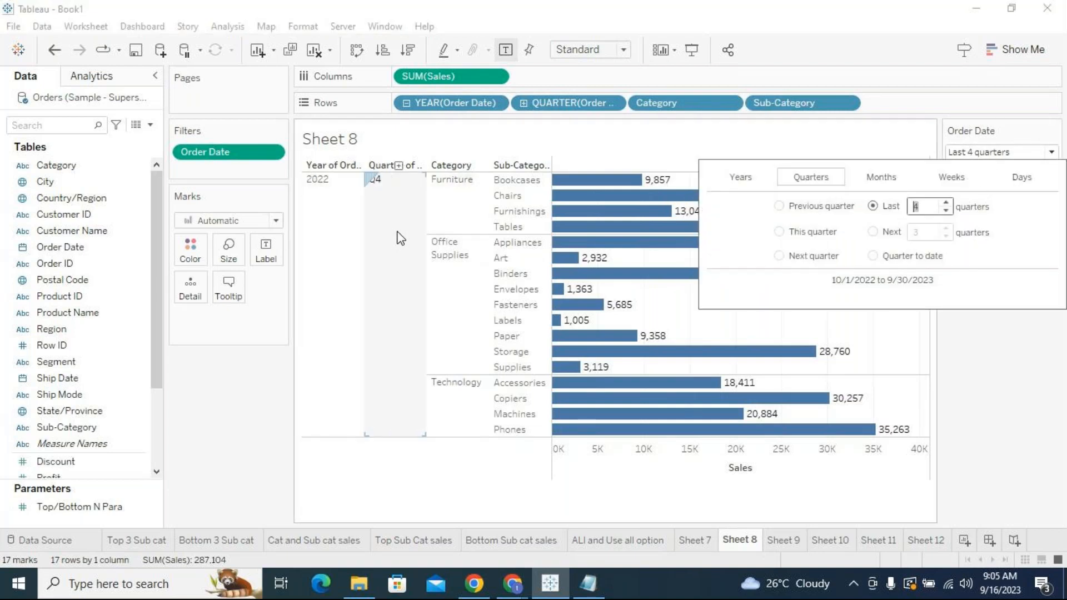
click(947, 203)
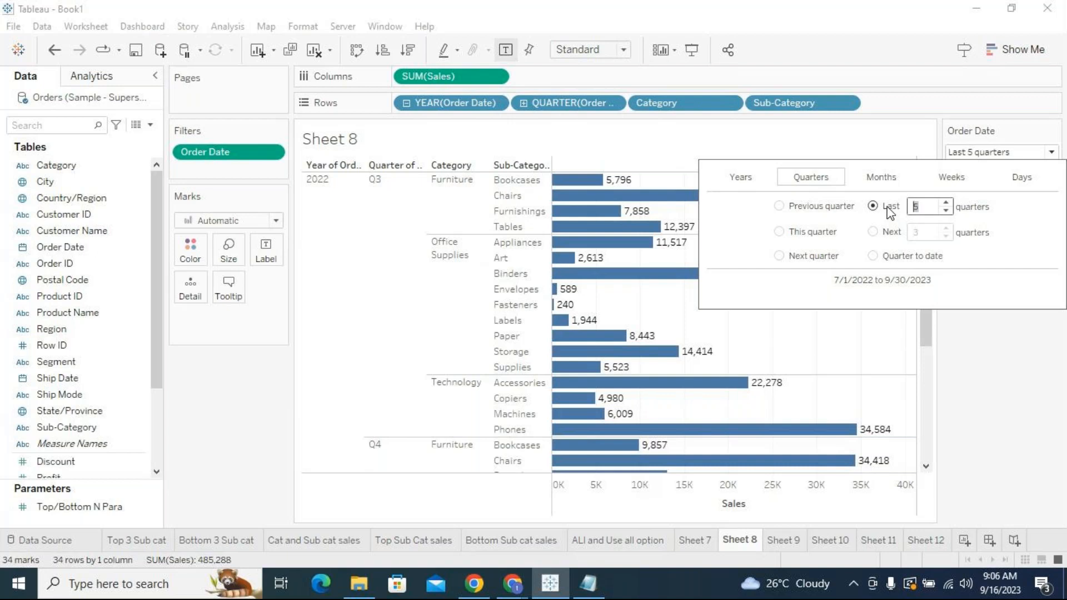
Switch the Order Date filter through previous quarter, this quarter, next quarter and next 3 quarters, ending on quarter to date.
click(779, 207)
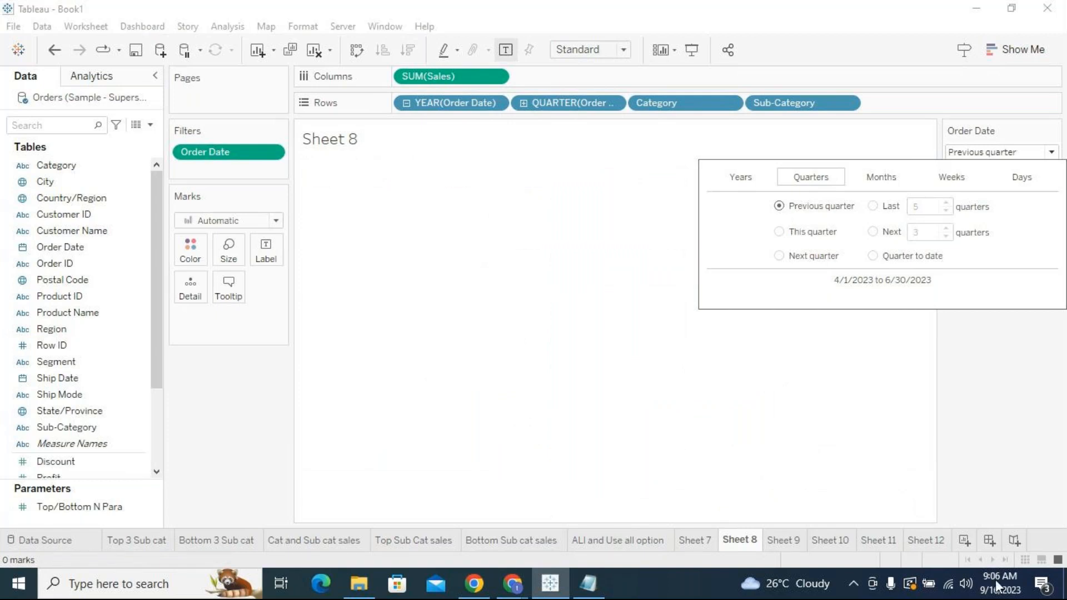
click(779, 233)
click(779, 257)
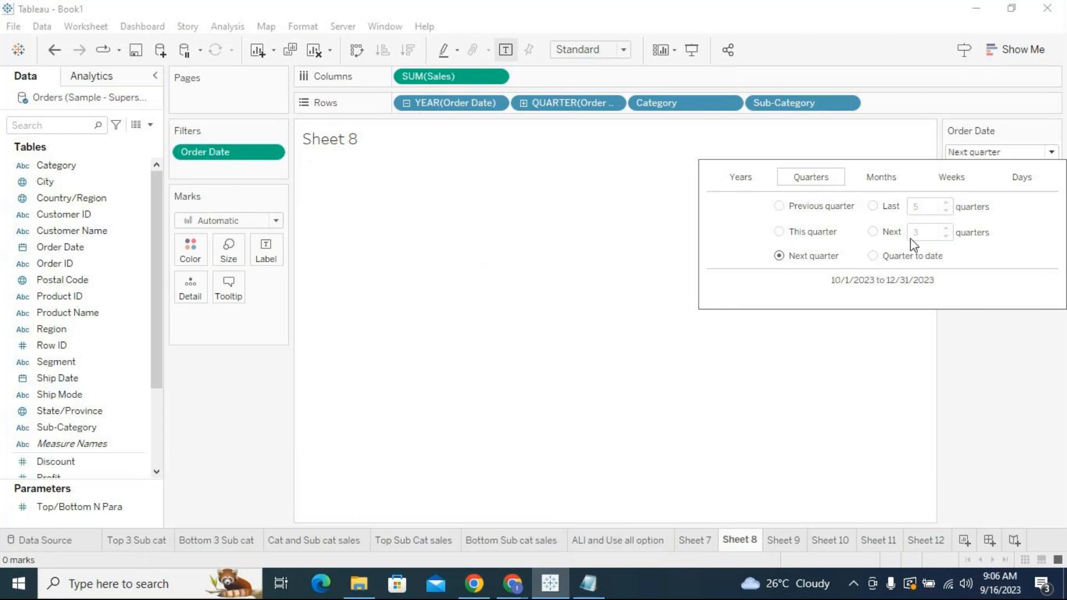
click(873, 233)
click(873, 256)
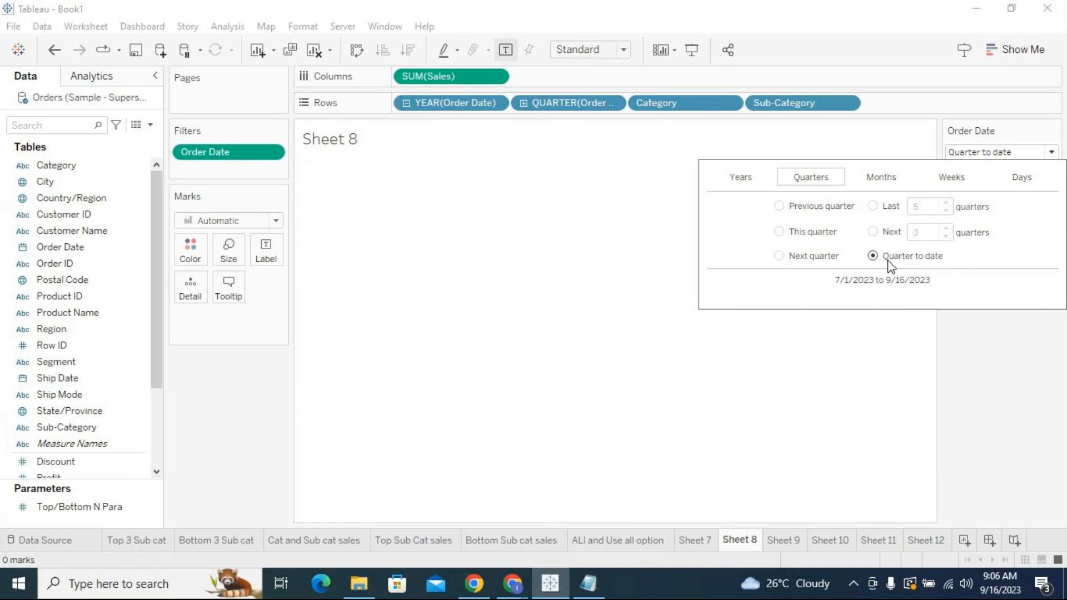
In the Notepad notes, add the line "Year to Date: Current years first date to till todays date called as year to date...".
click(589, 584)
key(Return)
key(Return)
text(Year t)
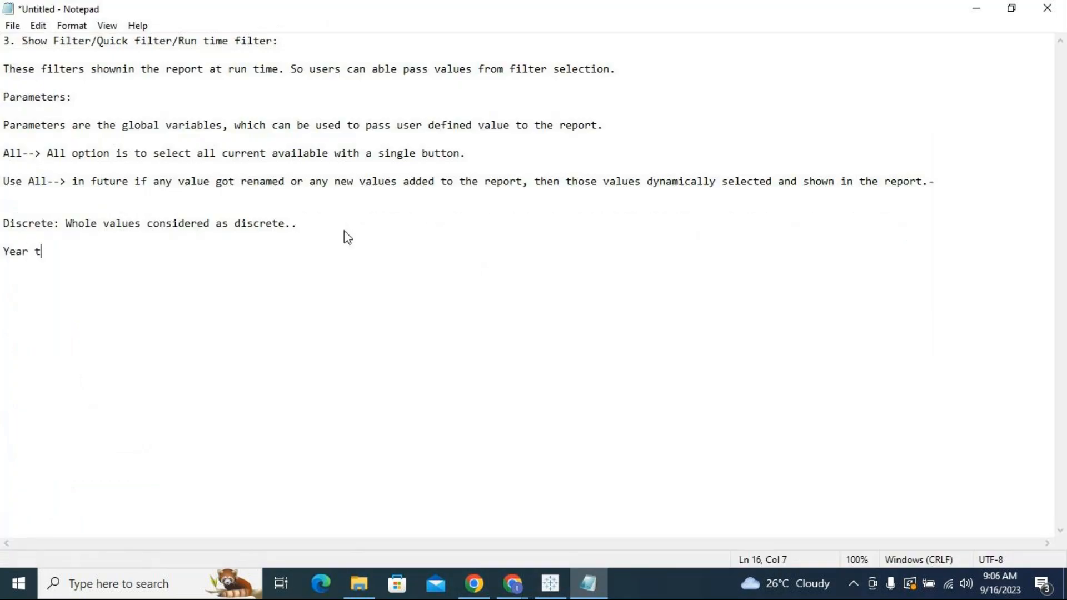
text(o Date: C)
text(urrent years )
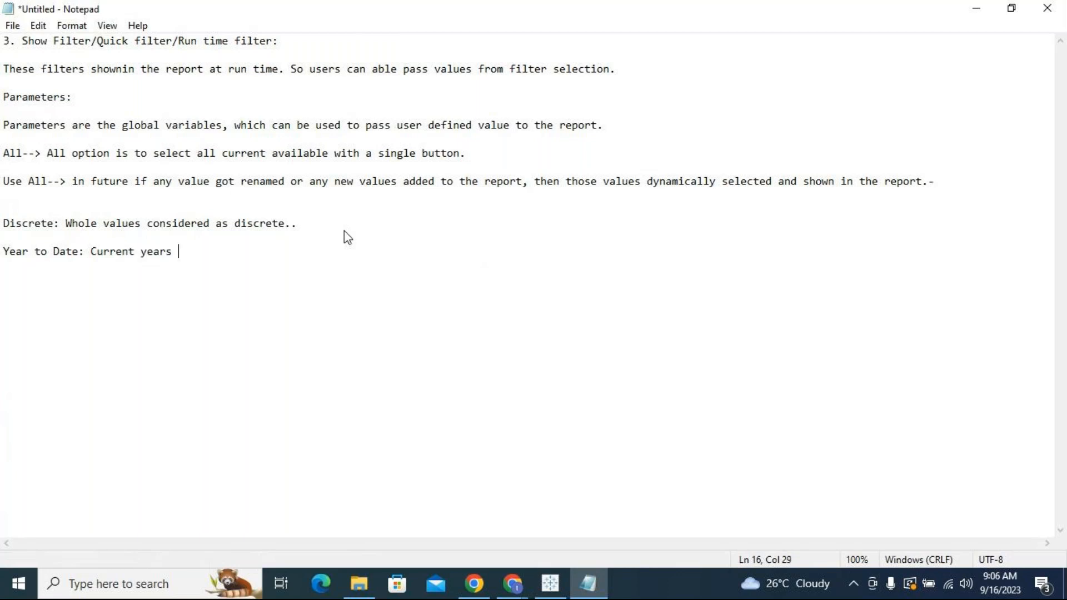
text(first date to till todays)
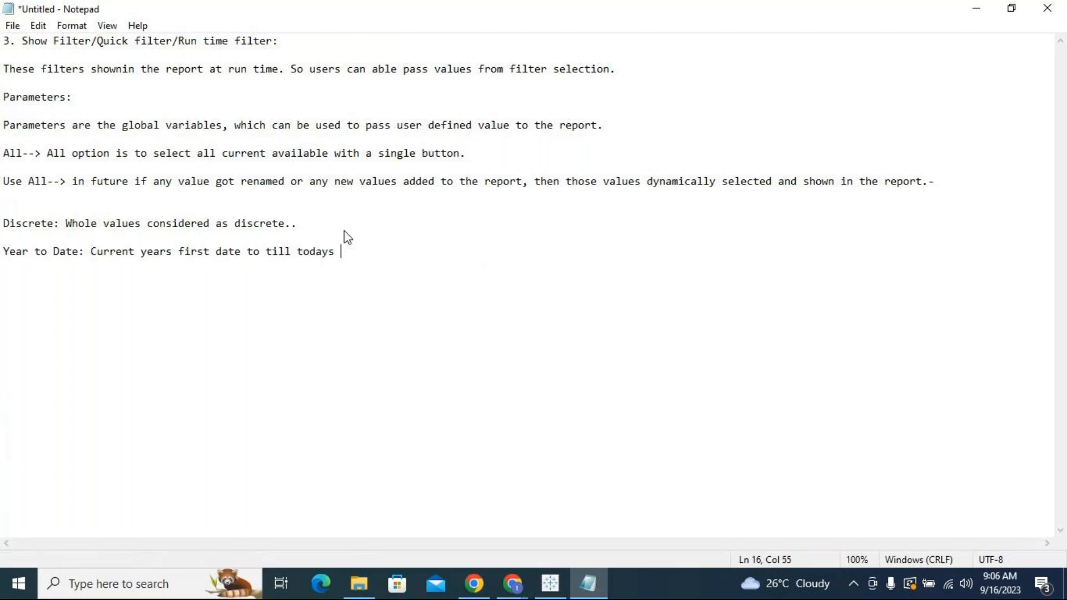
text( date called as year to date...)
key(Return)
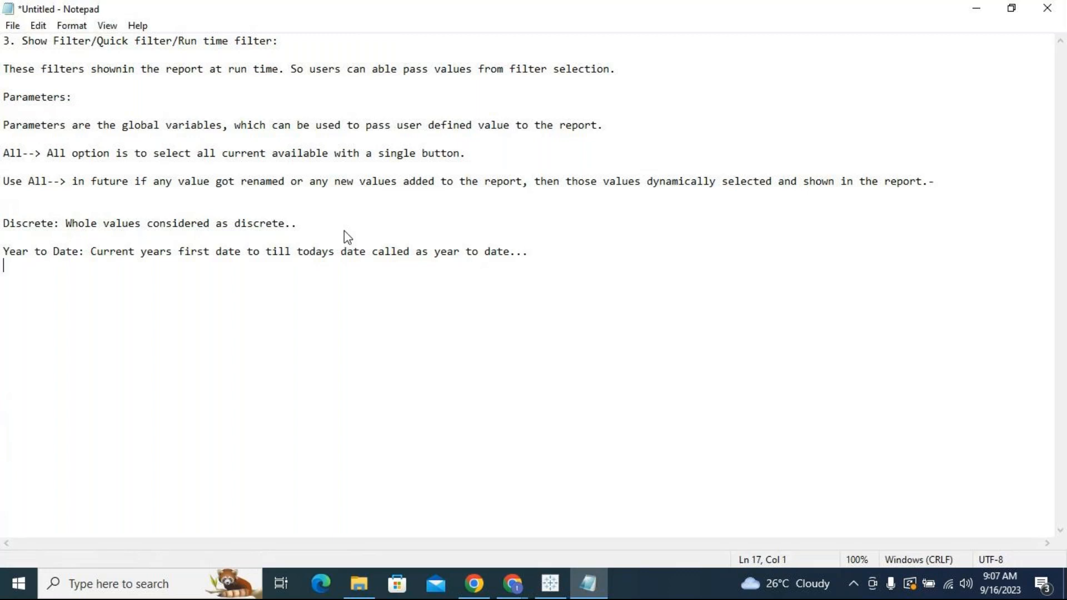
Add the note "Quarter to date: curent quarters start date to till today called quarter to date..." on the following line.
text(Quarter to date)
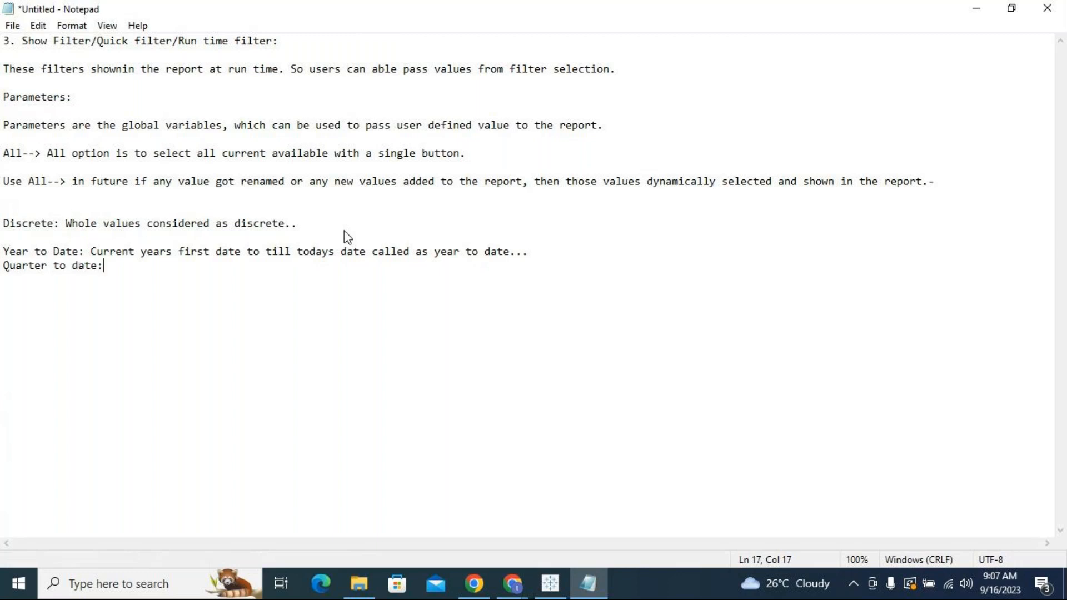
text(: curent quarters sta)
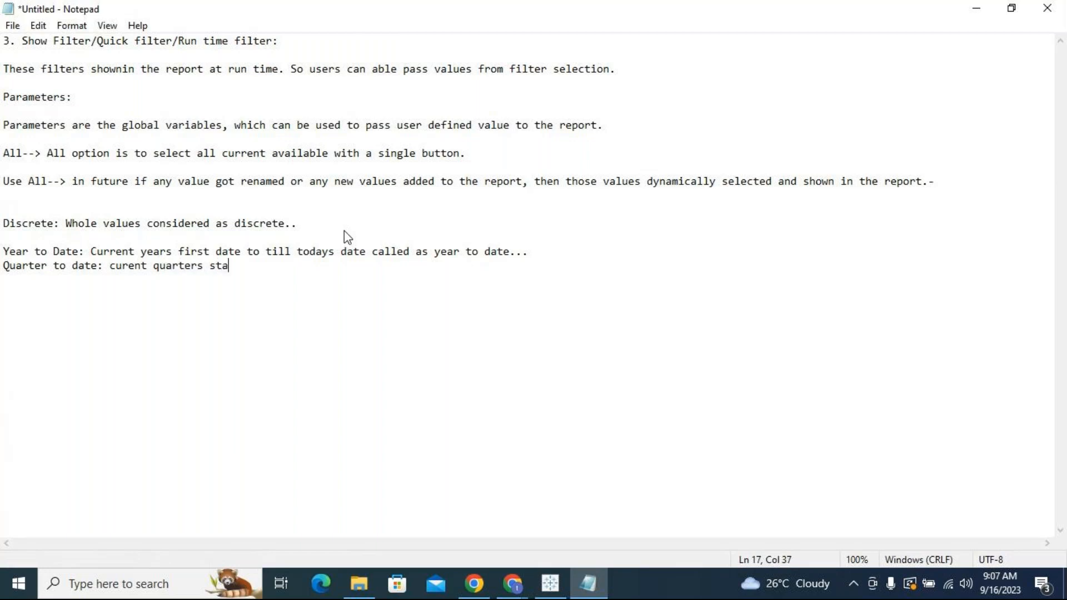
text(rt date to till tod)
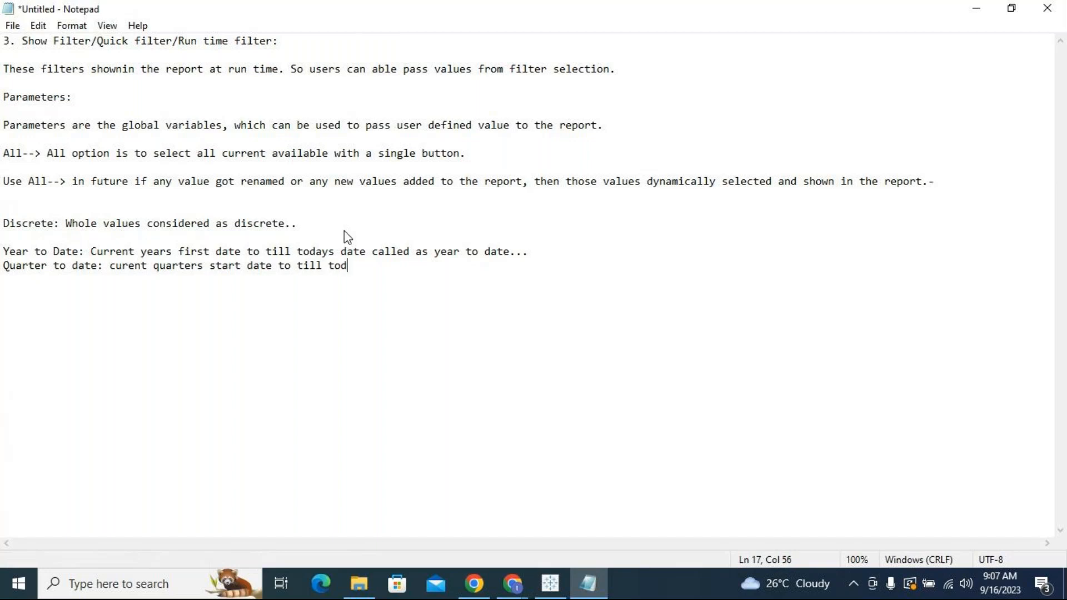
text(ay called quarter to d)
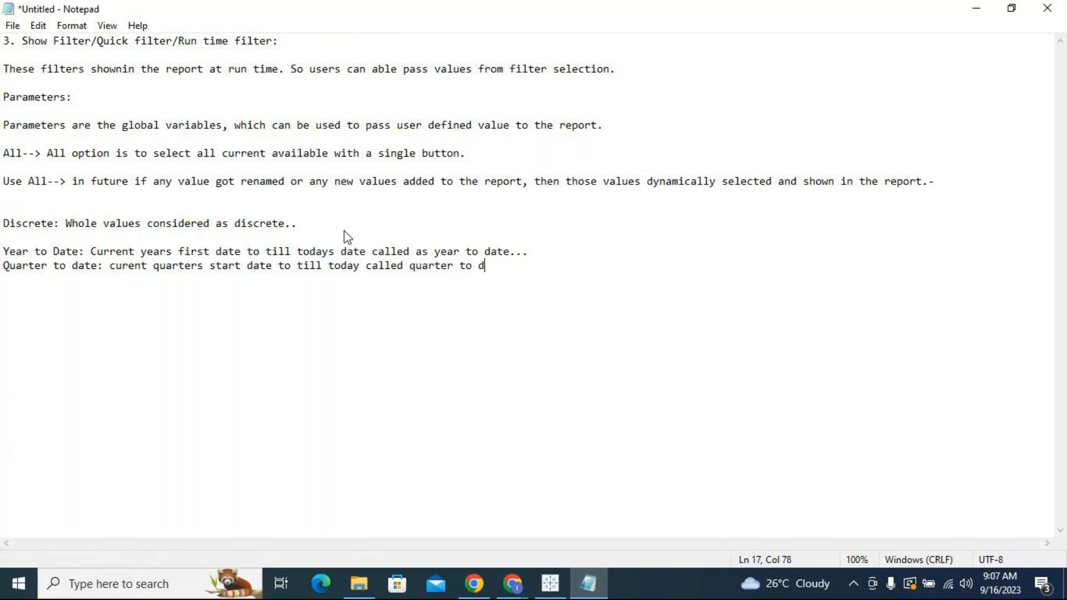
text(ate...)
Return to Tableau and switch the Order Date filter to month to date, ending on week to date.
click(975, 10)
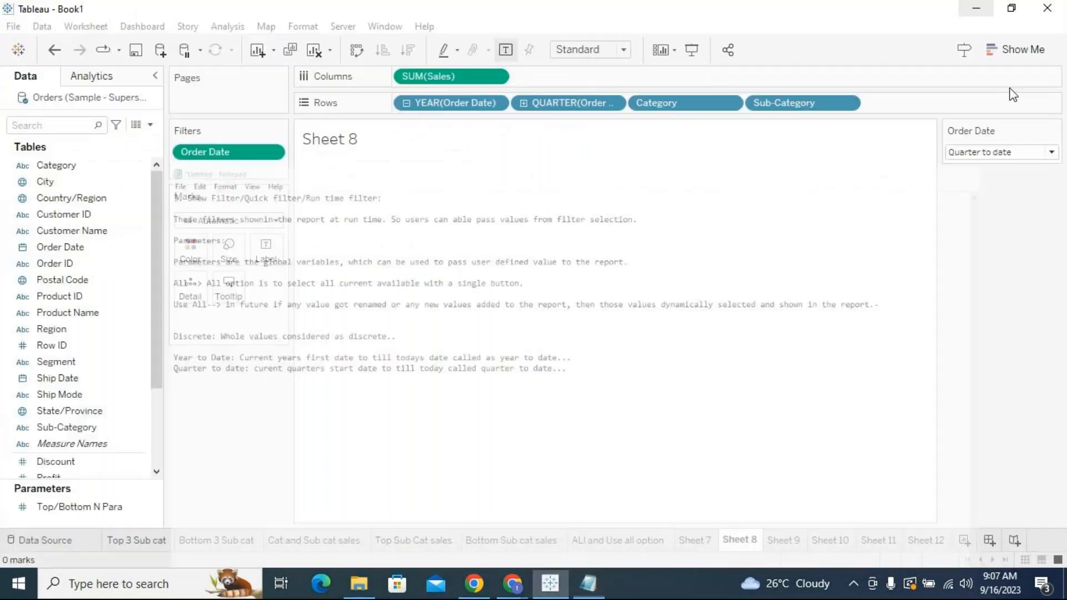
click(1003, 154)
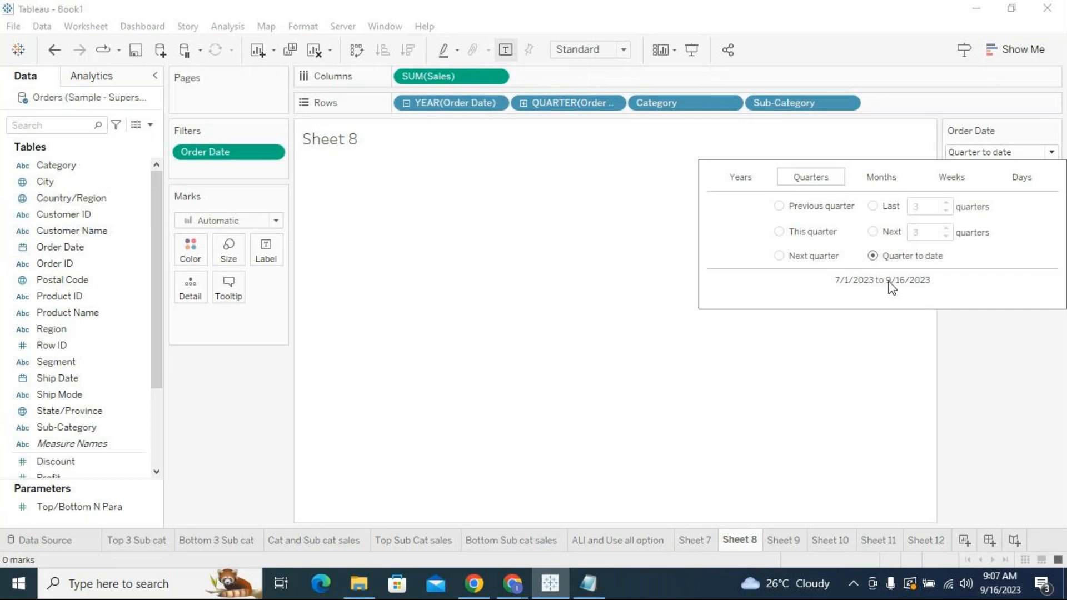
click(889, 179)
click(948, 185)
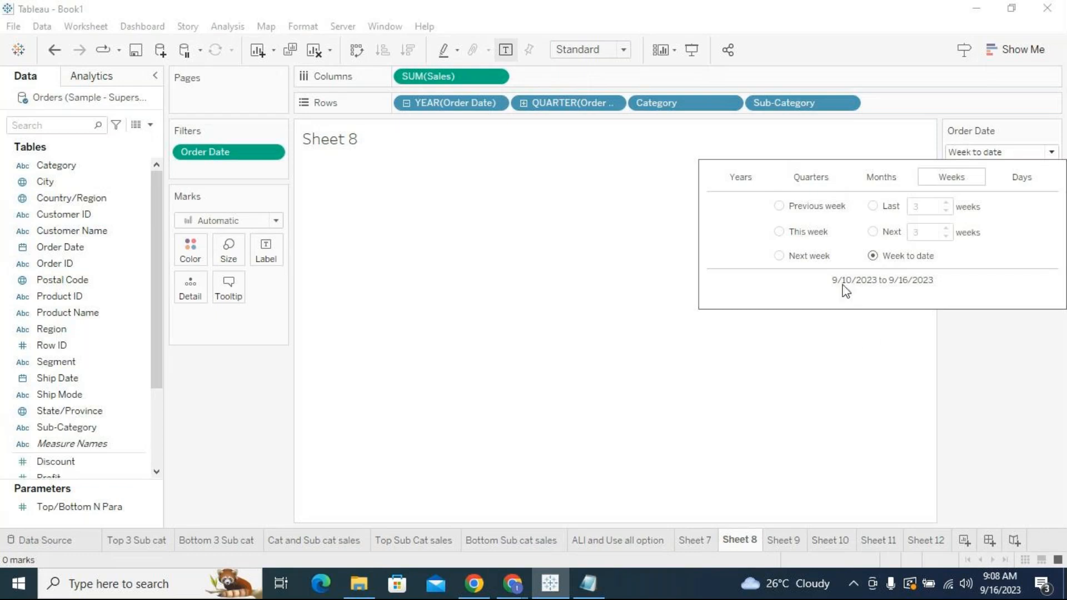
Check the weekday of September 10, 2023 in the system calendar against the week to date range of the Order Date filter.
click(996, 586)
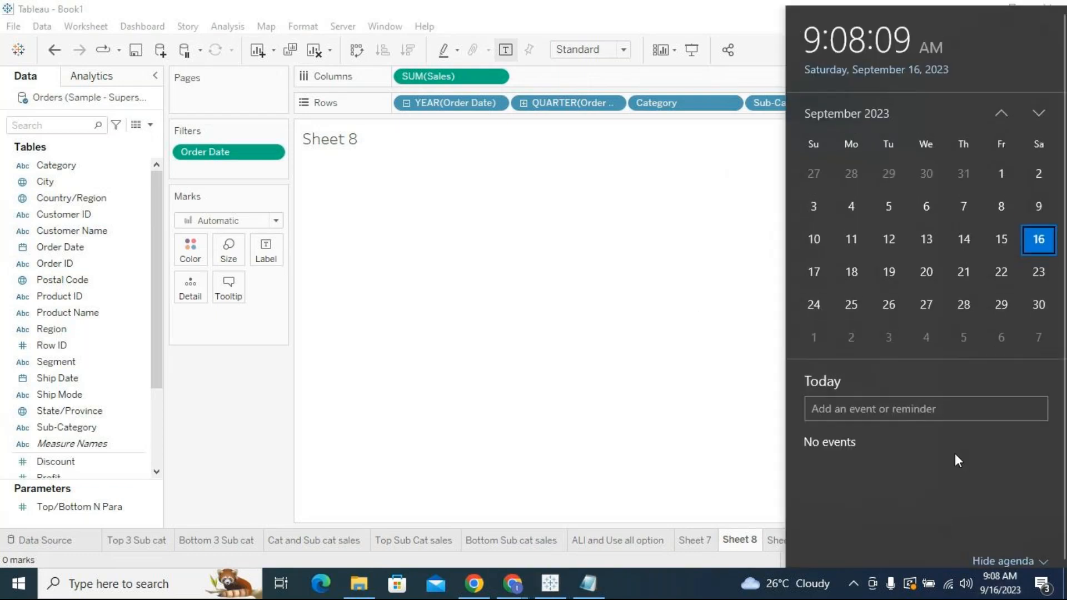
click(815, 243)
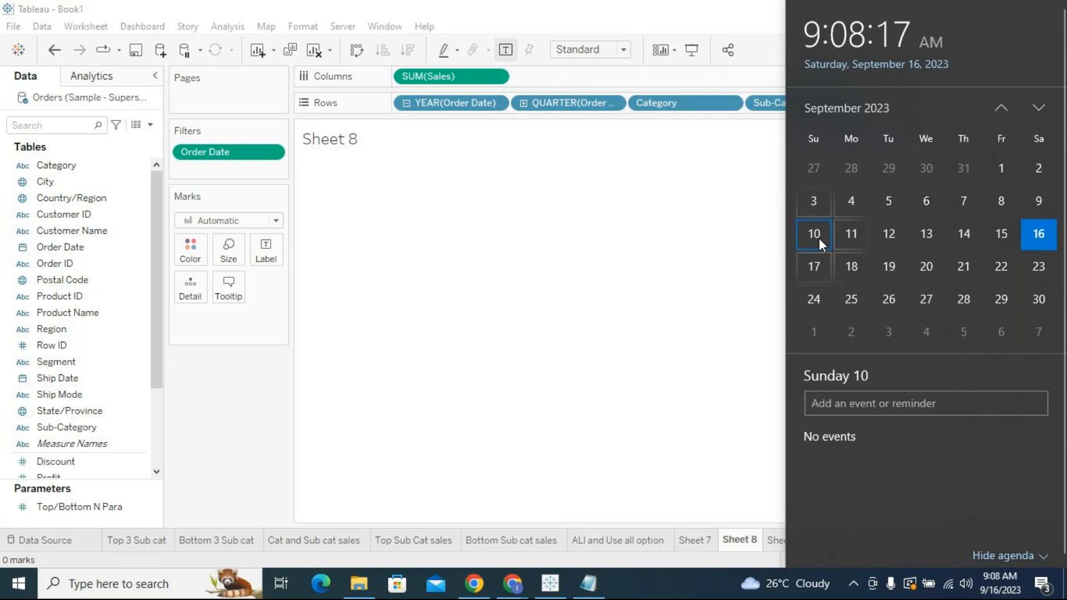
click(686, 365)
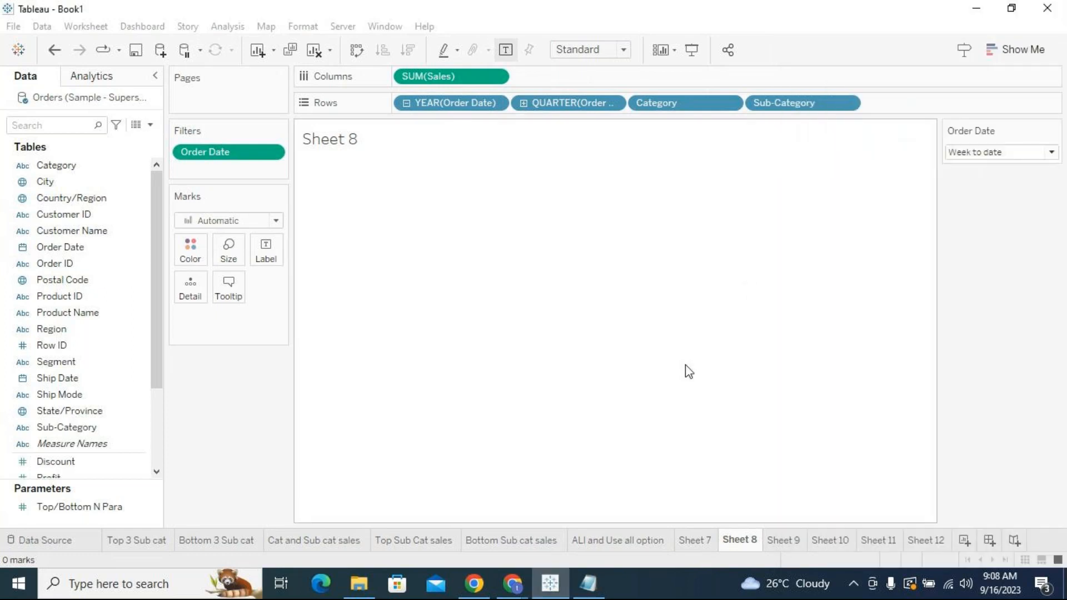
click(1020, 152)
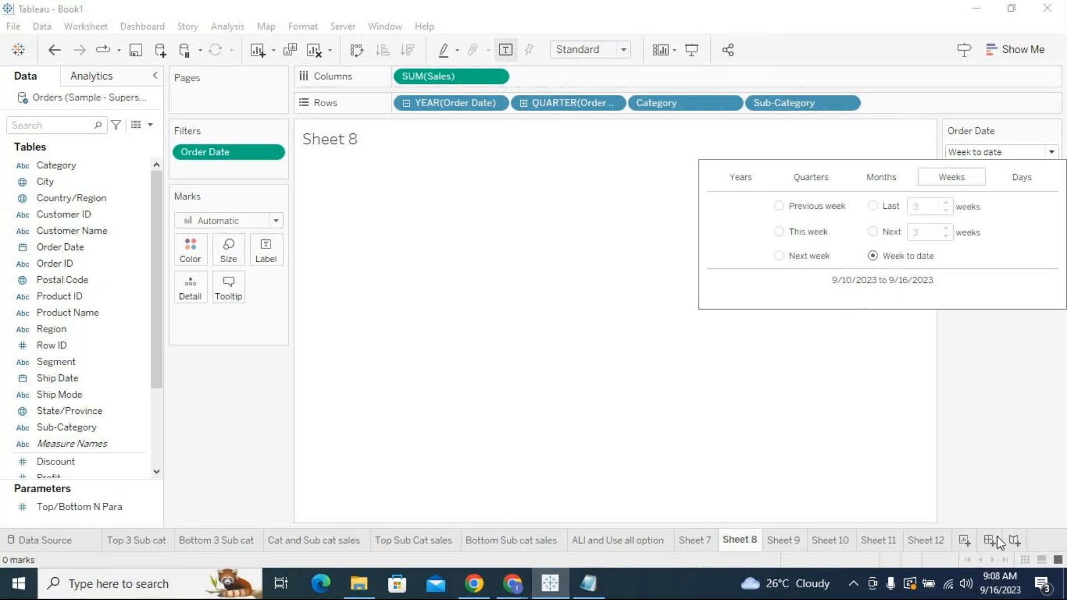
click(1001, 584)
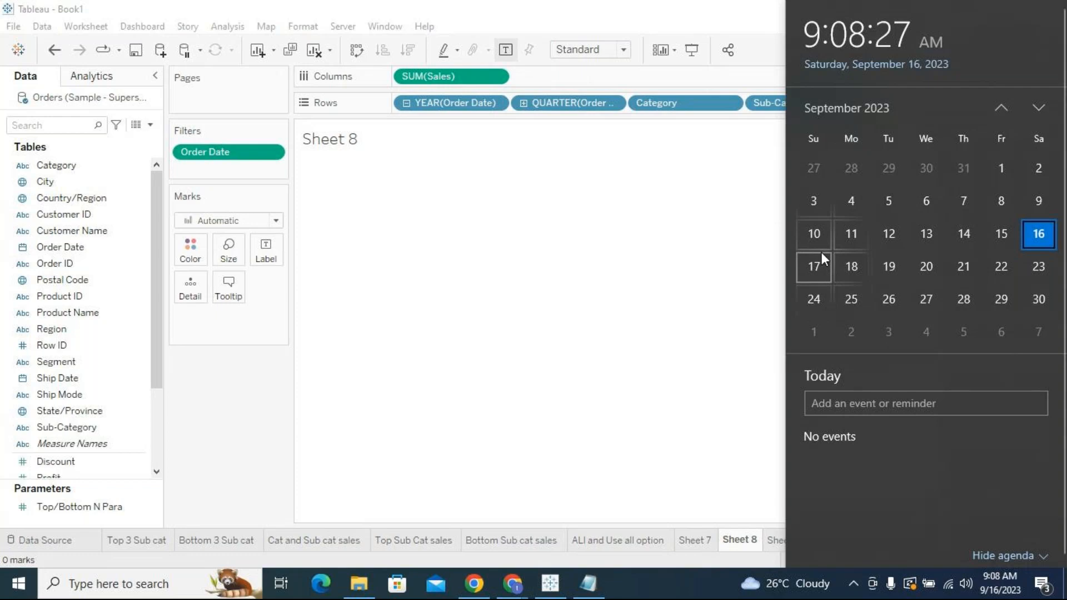
click(764, 258)
click(966, 157)
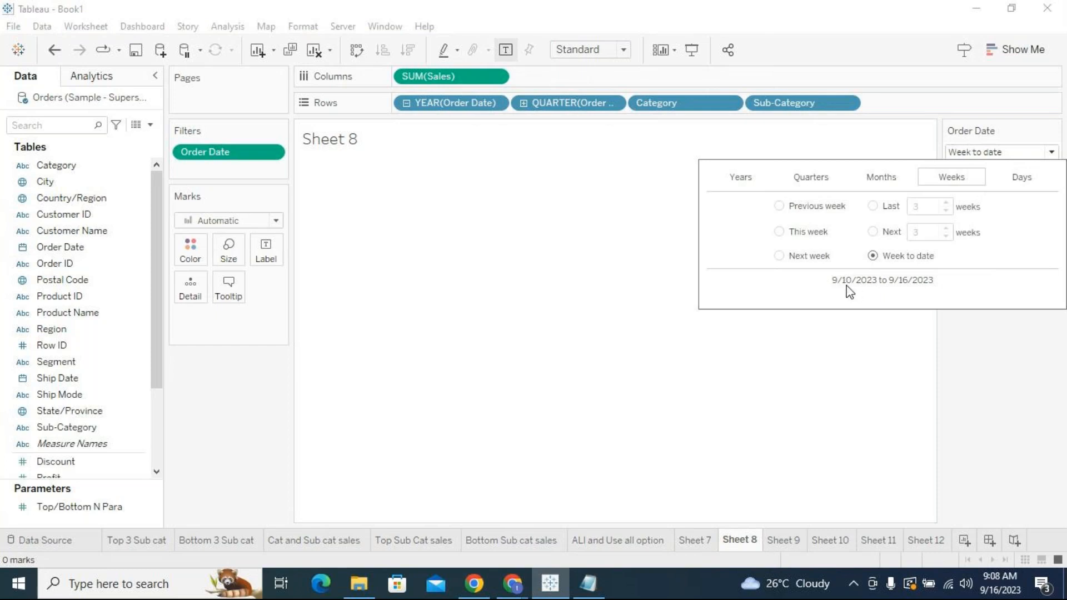
In the Notepad notes, add the line week start date as "Sunday" below the quarter to date definition.
click(588, 583)
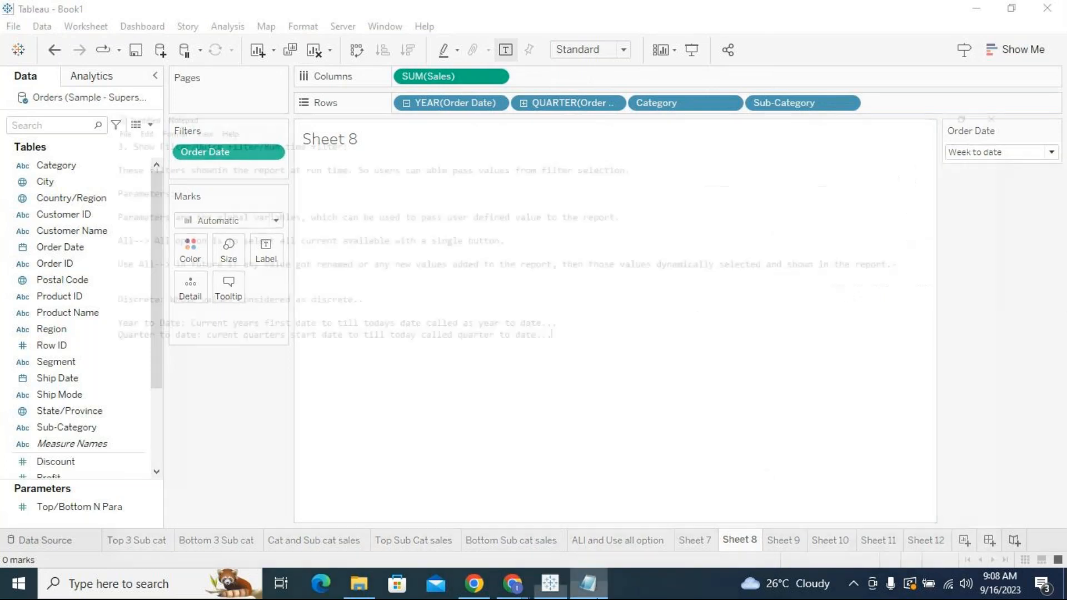
key(Return)
key(Return)
text(week)
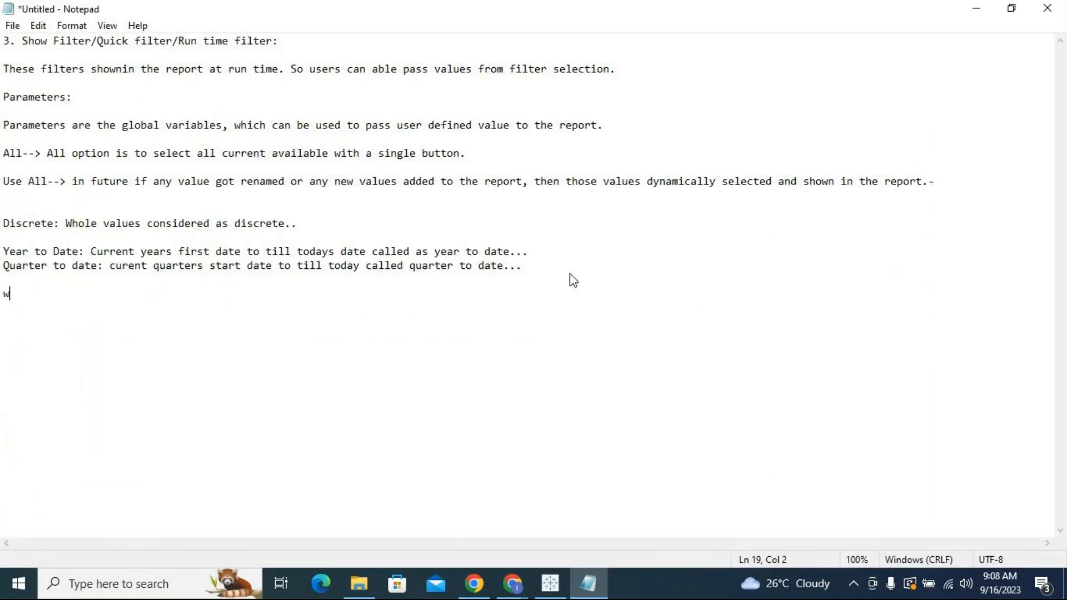
text( start date as )
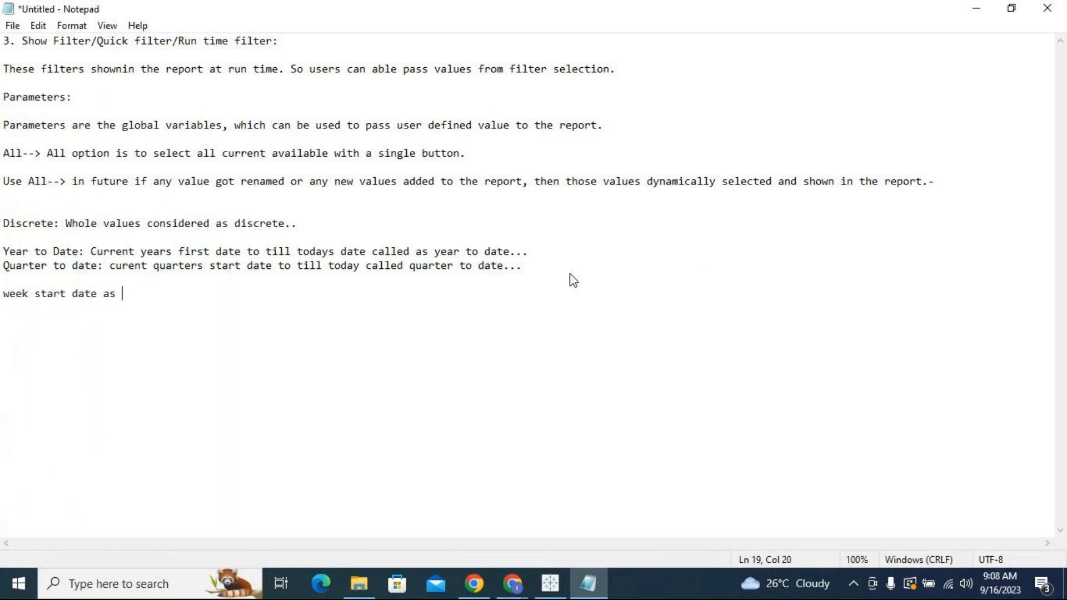
text("")
key(Left)
text(Sunday)
Return to Tableau and switch the relative Order Date filter from weeks to days, set to today.
click(976, 7)
click(1038, 154)
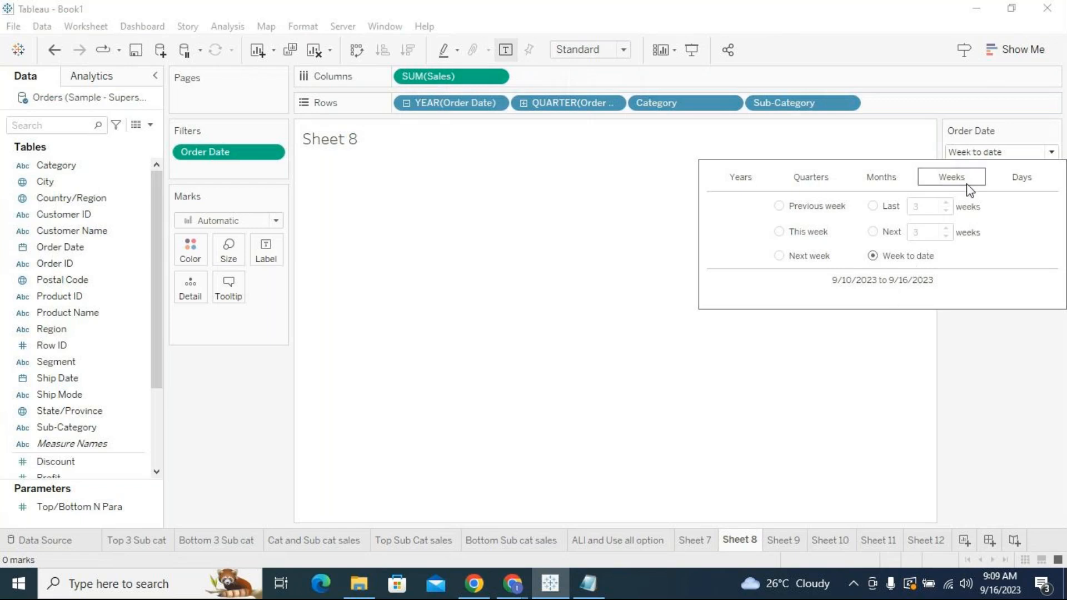
click(1020, 181)
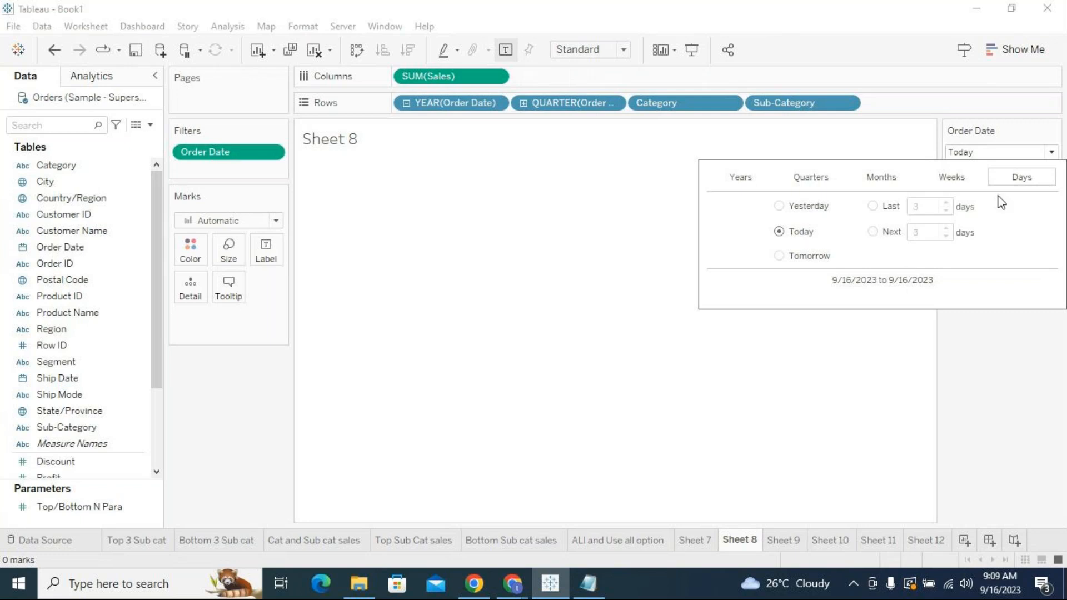
Change the Order Date filter from relative dates to a range of dates covering 1/3/2019 to 12/30/2022, and apply it.
click(1023, 154)
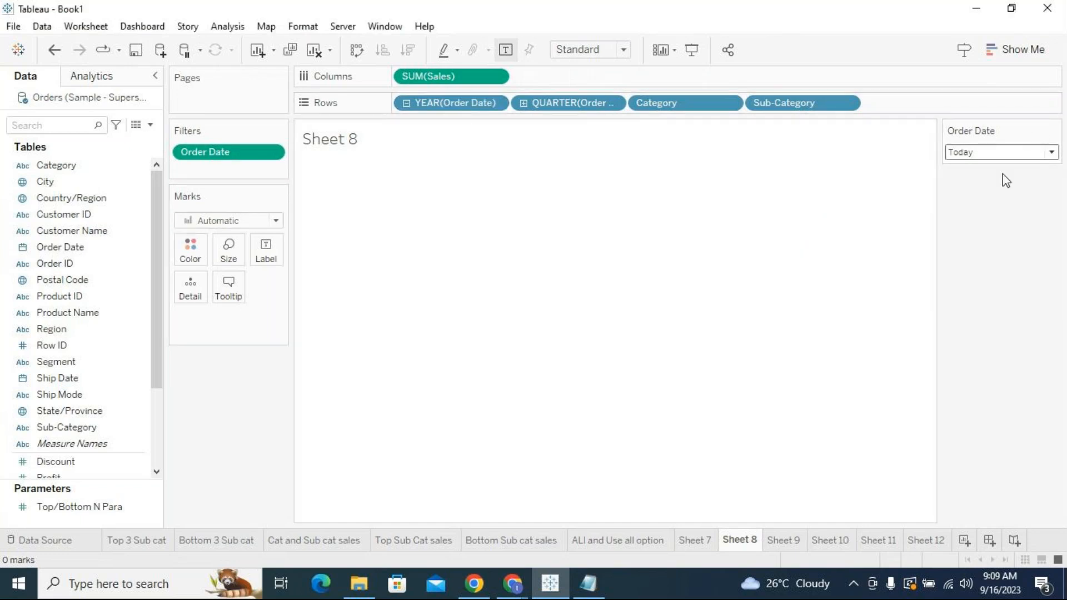
click(1003, 155)
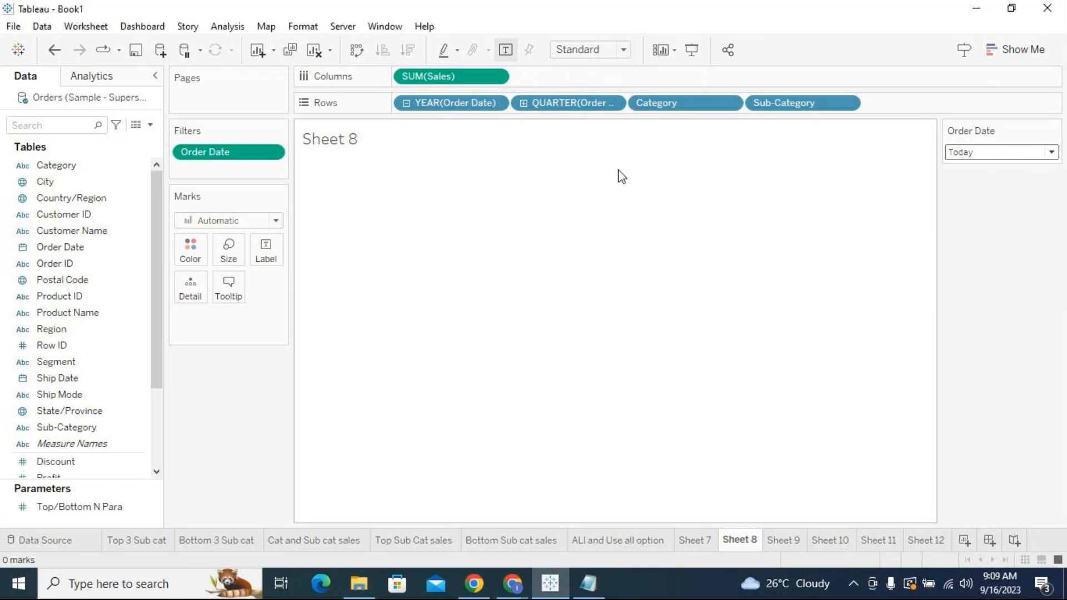
click(273, 152)
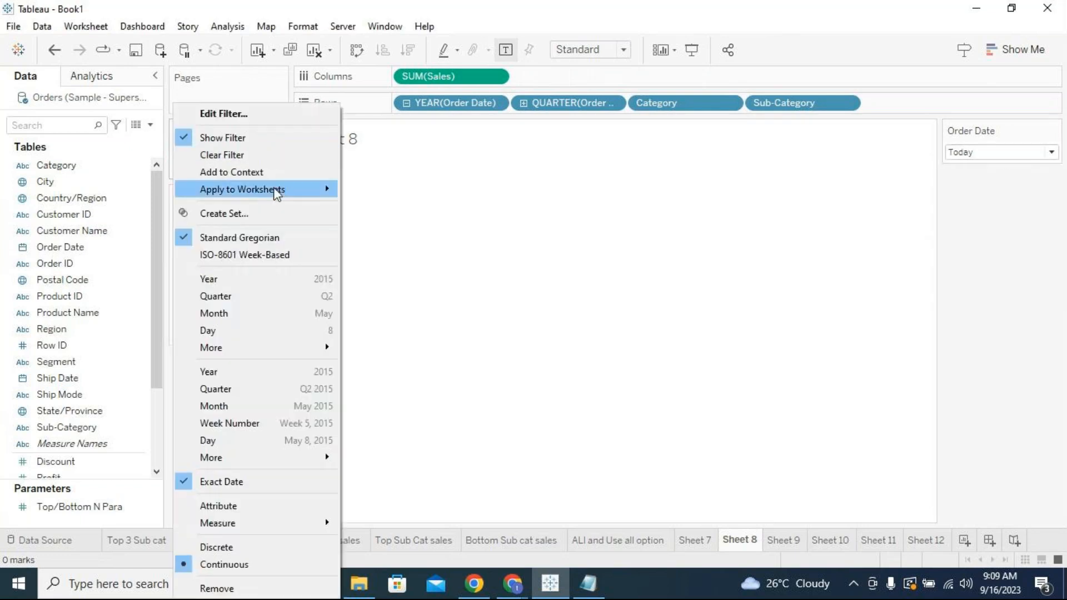
click(254, 113)
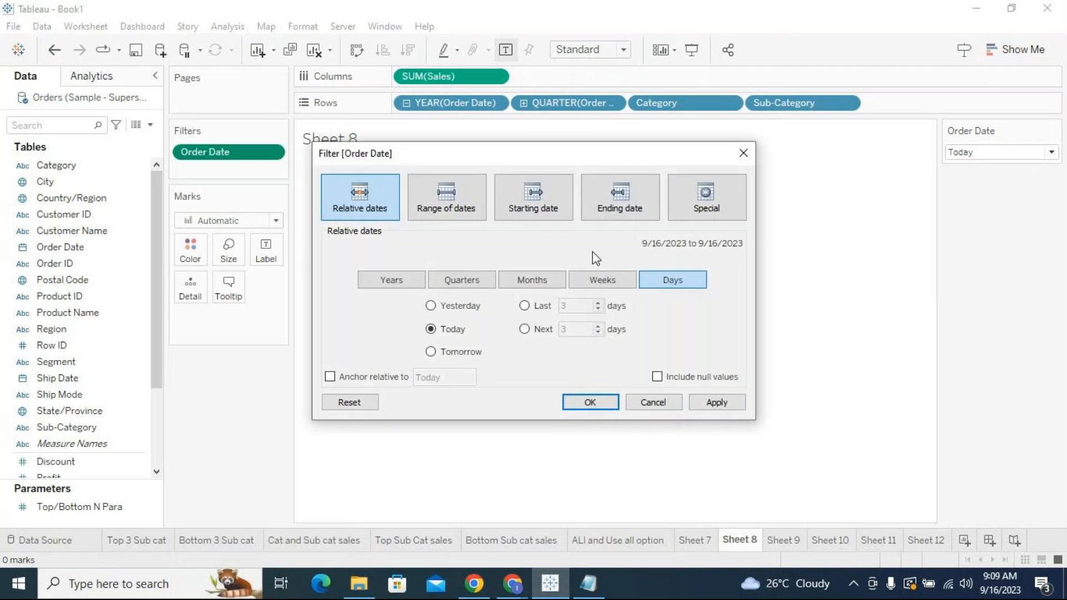
click(456, 209)
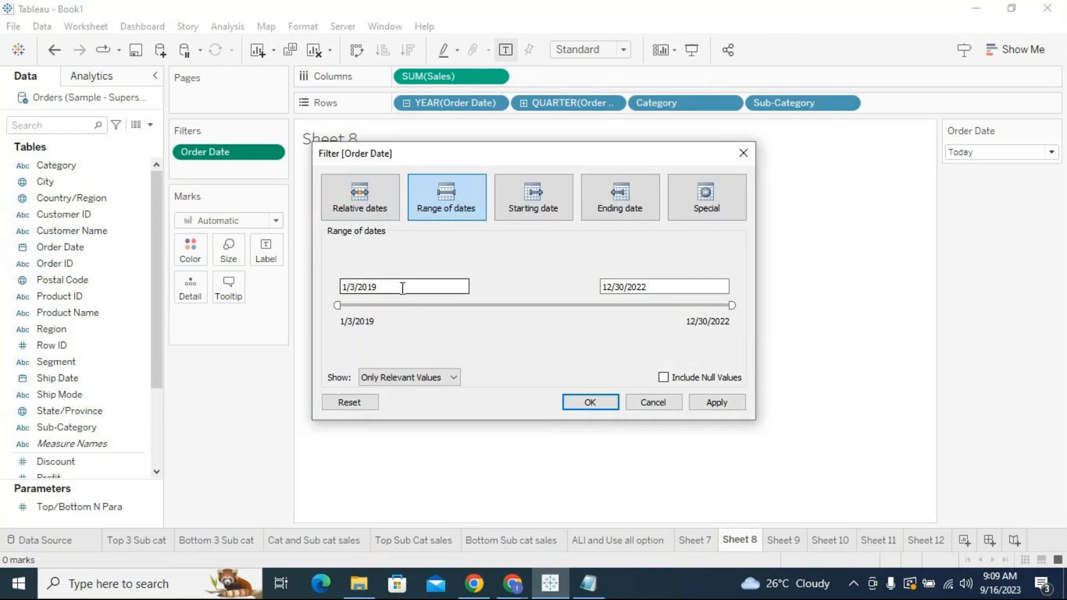
click(619, 289)
click(692, 403)
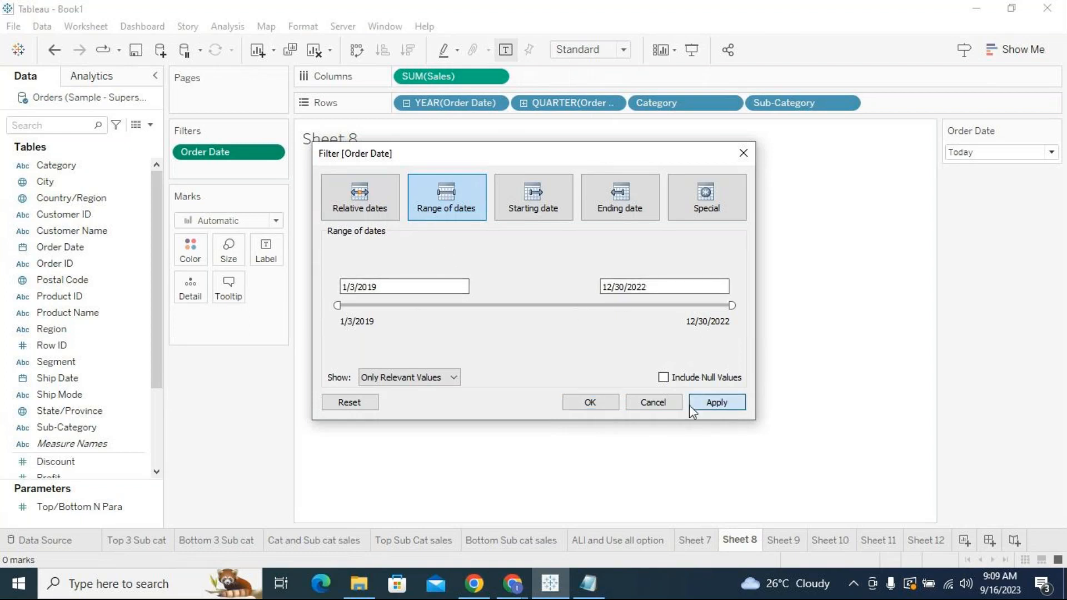
click(591, 402)
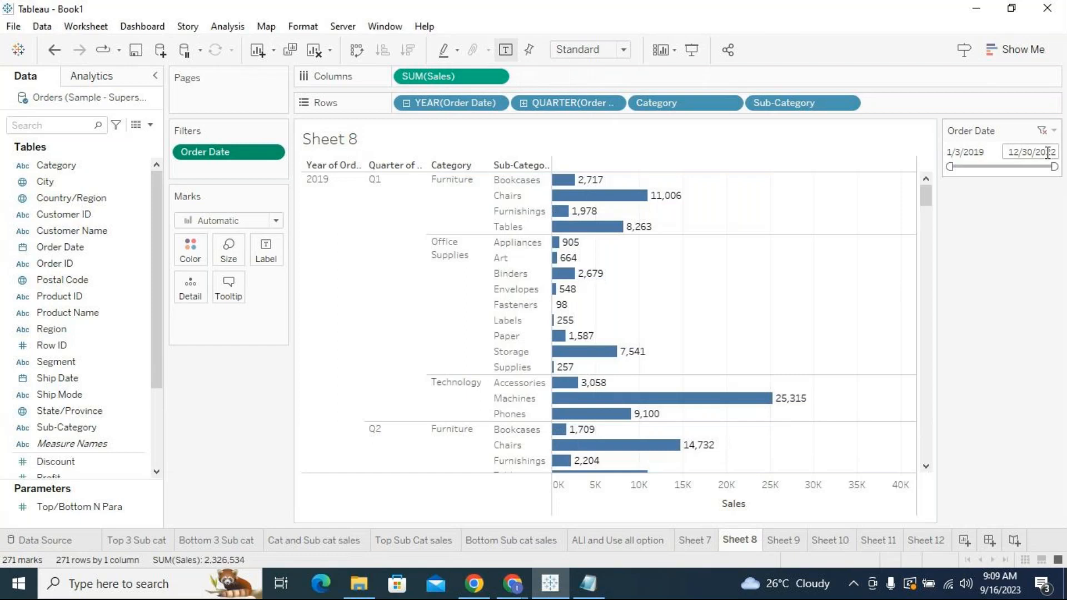
View the calendars for both ends of the Order Date range, and move its start to 1/26/2019.
click(969, 151)
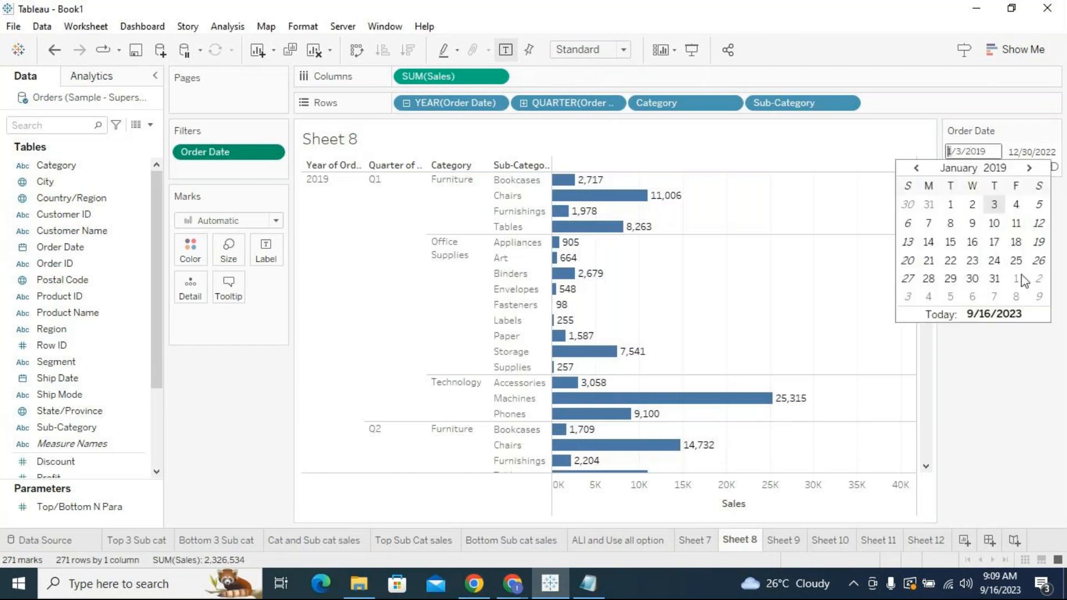
click(1031, 151)
click(1012, 338)
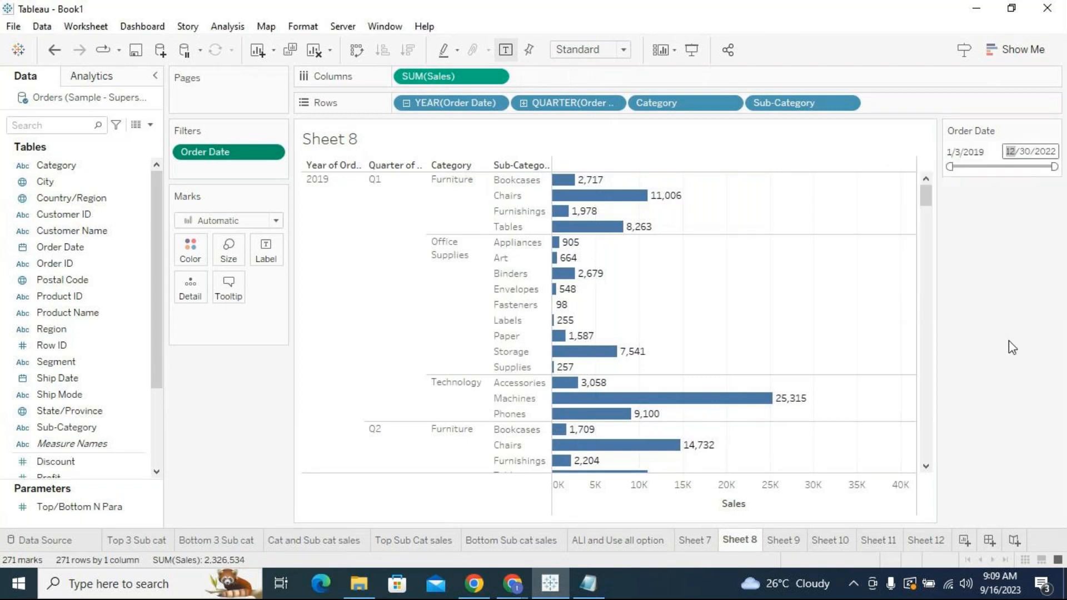
mouse_move(953, 166)
mouse_down()
mouse_move(981, 167)
mouse_move(951, 165)
mouse_up()
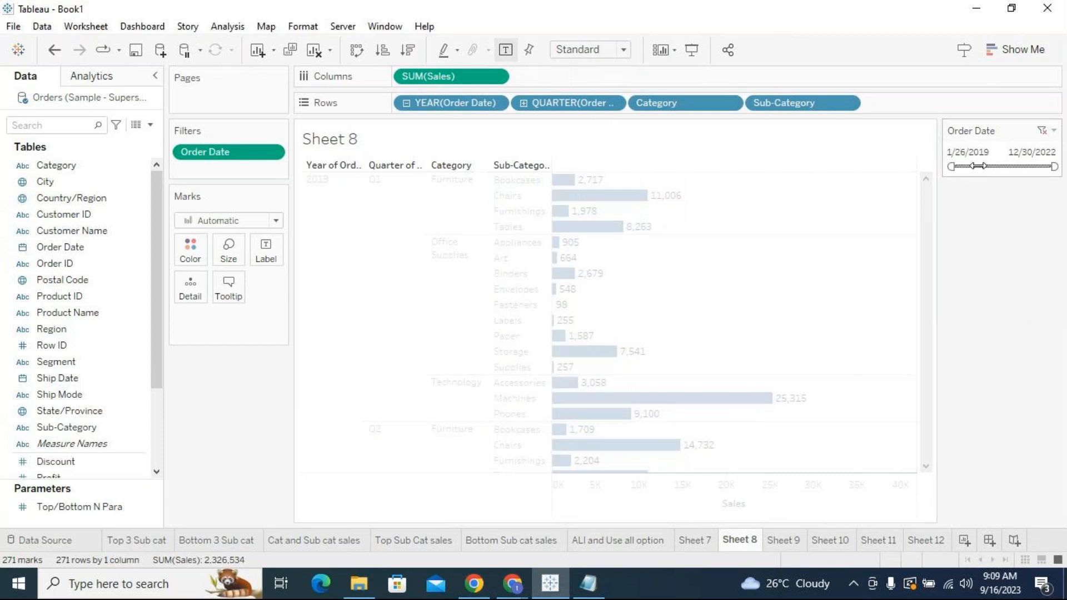
Switch the Order Date filter type to Starting date and move the start to 12/29/2019.
click(276, 152)
click(252, 115)
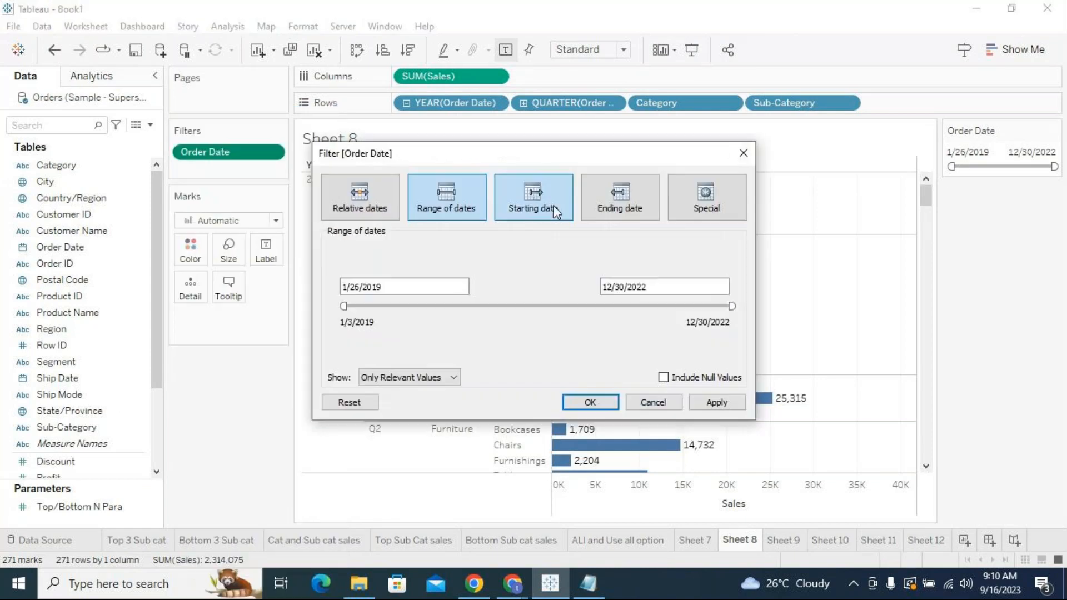
click(537, 205)
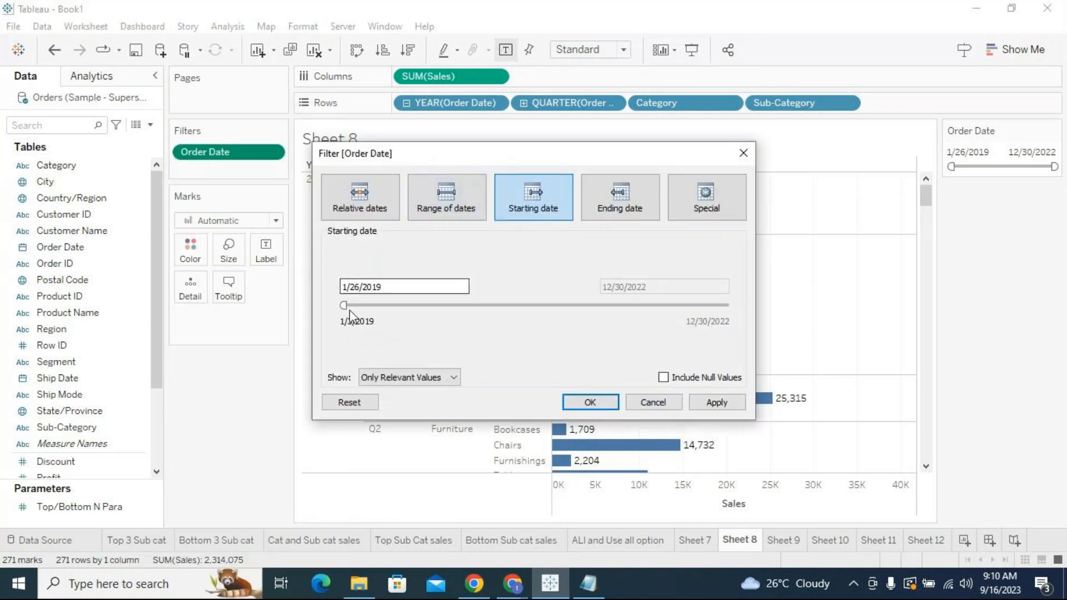
drag(345, 305, 403, 306)
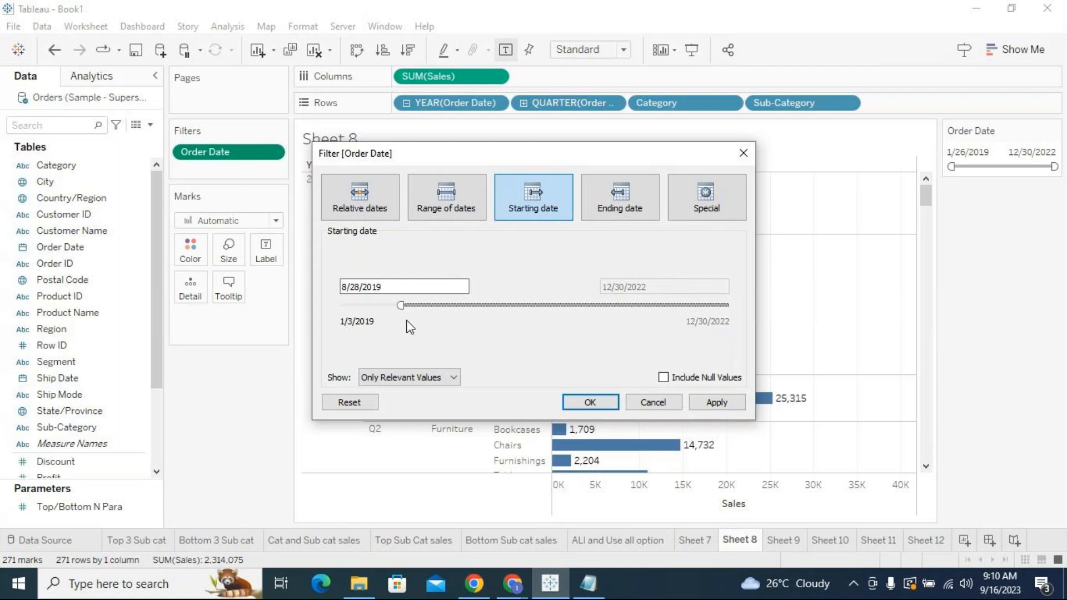
drag(403, 304, 435, 309)
Apply 1/1/2020 as the Order Date filter's starting date, and move the start on the sheet's filter to 9/18/2020.
click(404, 286)
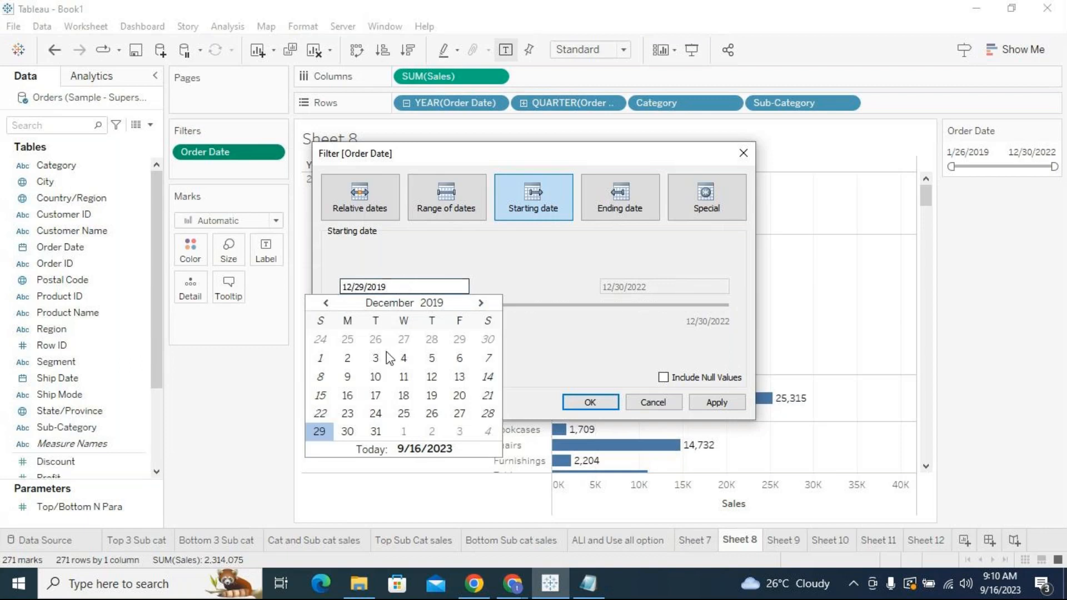
click(480, 302)
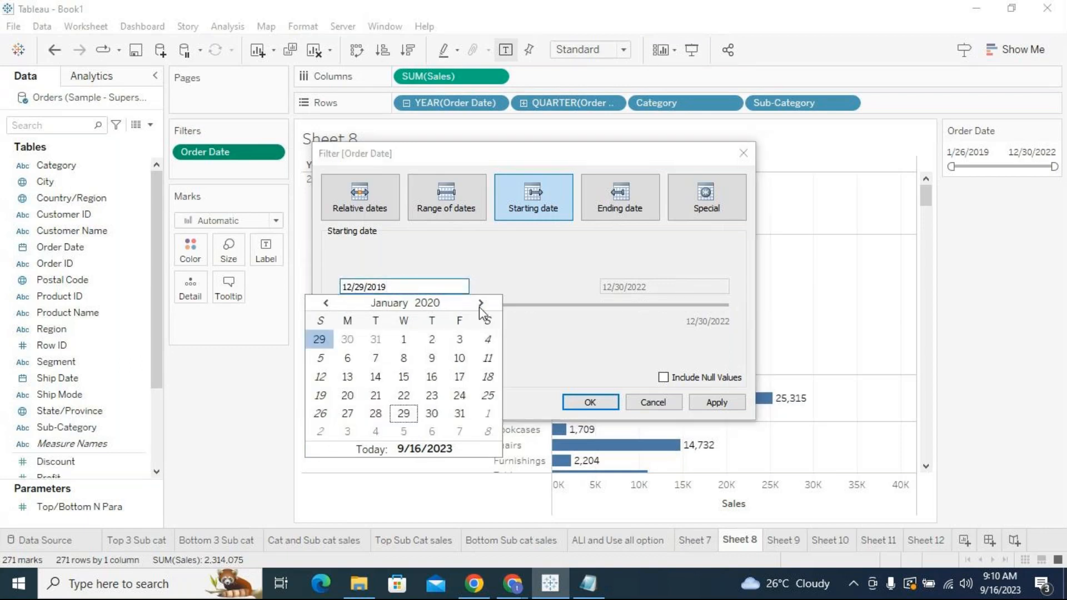
click(404, 340)
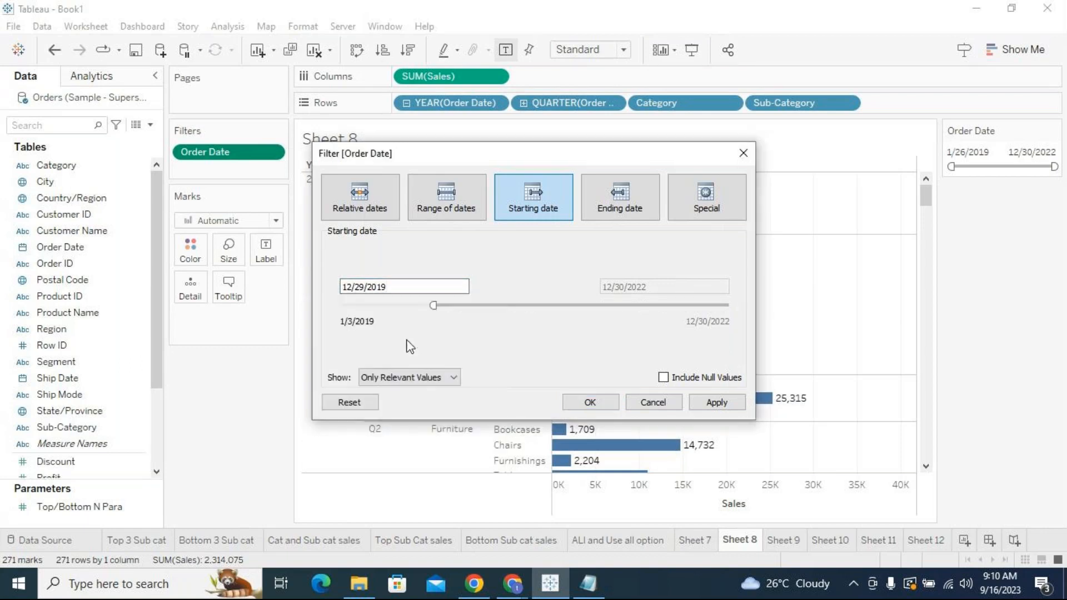
click(717, 401)
click(590, 402)
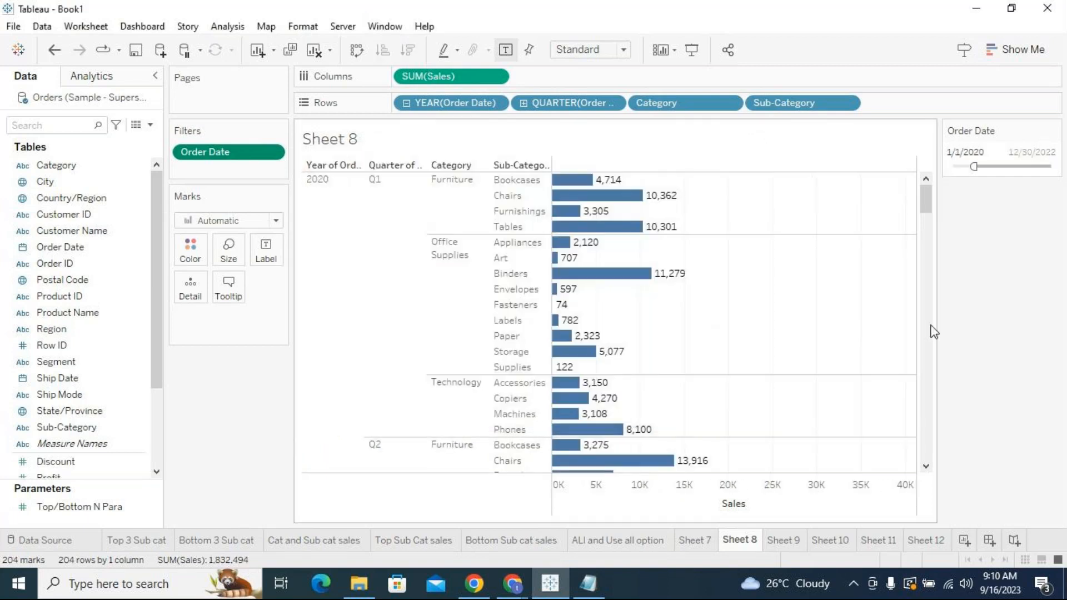
mouse_move(974, 167)
mouse_down()
mouse_move(1011, 165)
mouse_move(970, 166)
mouse_move(989, 165)
mouse_up()
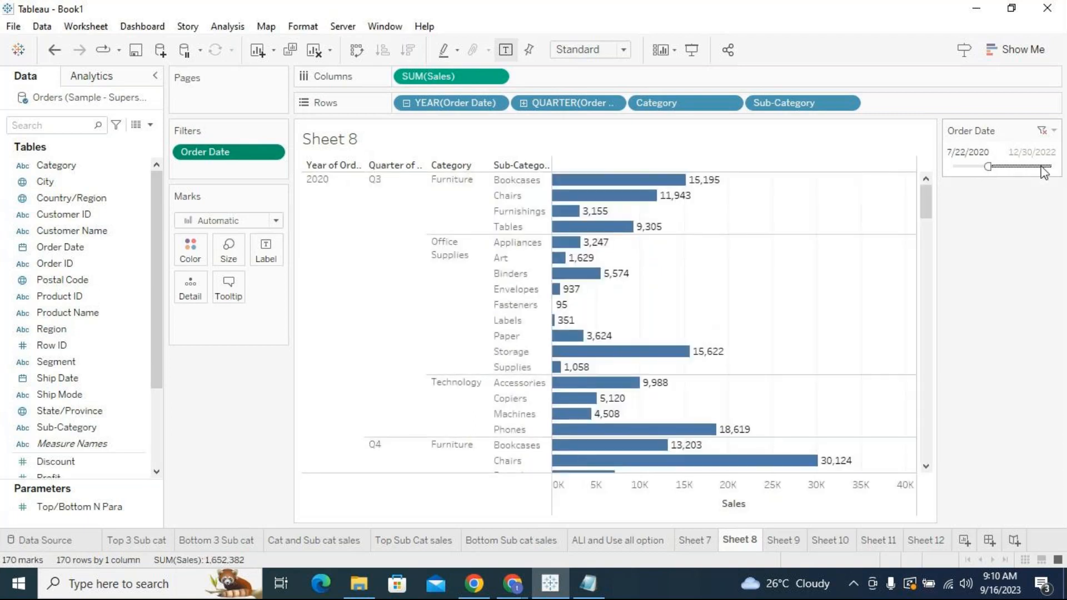
mouse_move(992, 167)
mouse_down()
mouse_move(1041, 165)
mouse_move(992, 166)
mouse_up()
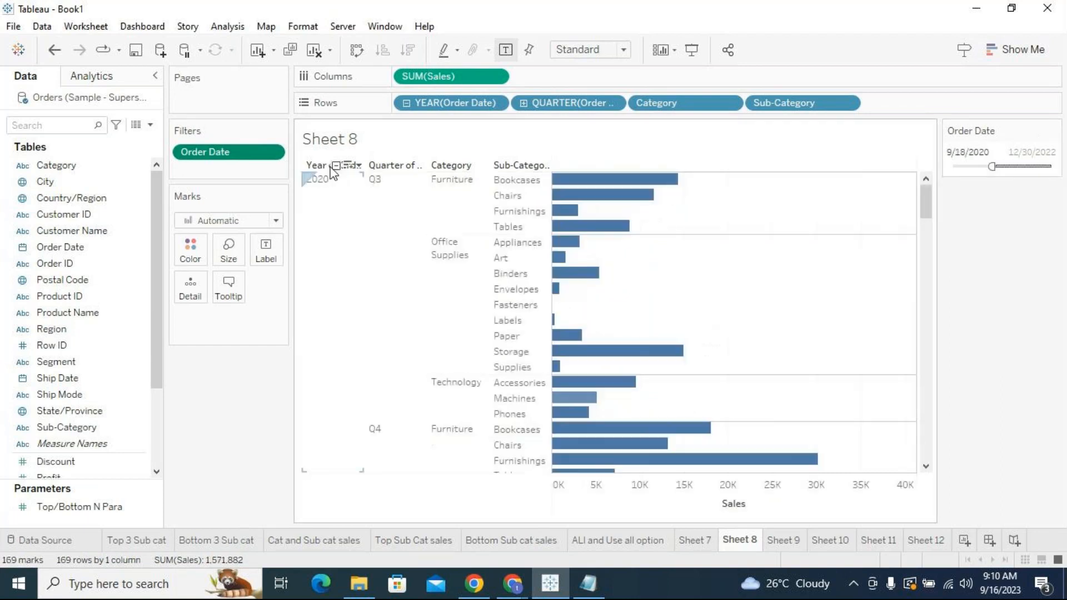
Edit the Order Date filter, switch its type to Ending date, and move the end to 7/8/2021.
click(272, 152)
click(225, 112)
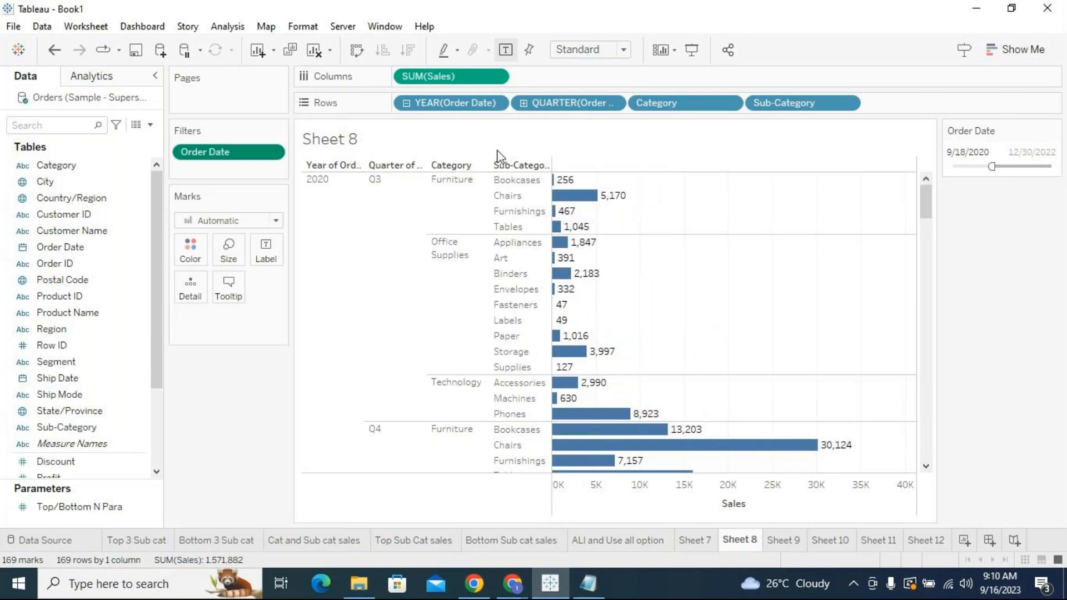
click(639, 220)
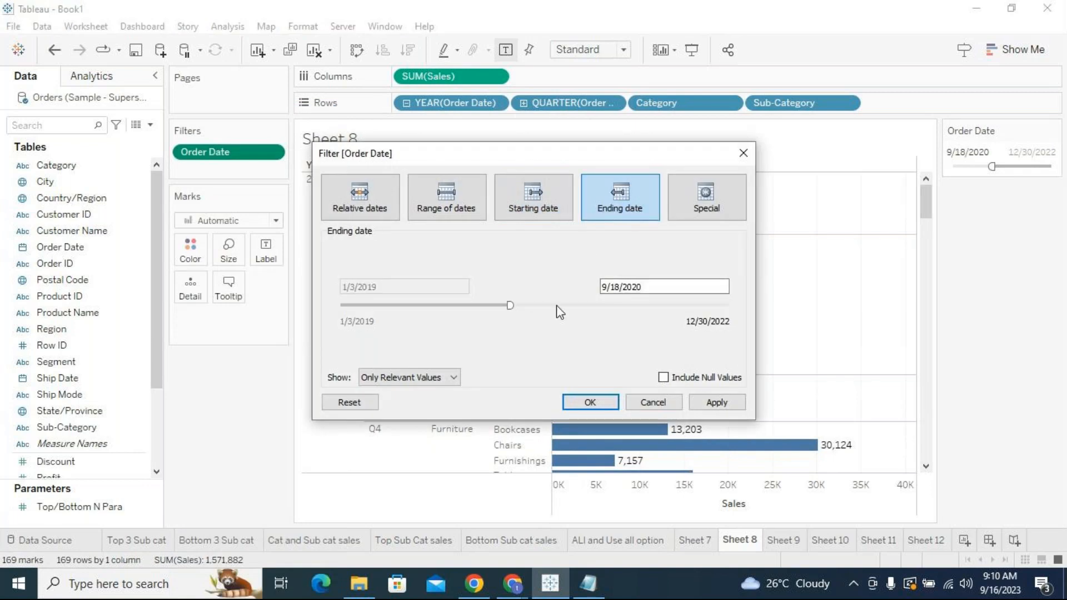
drag(509, 305, 600, 300)
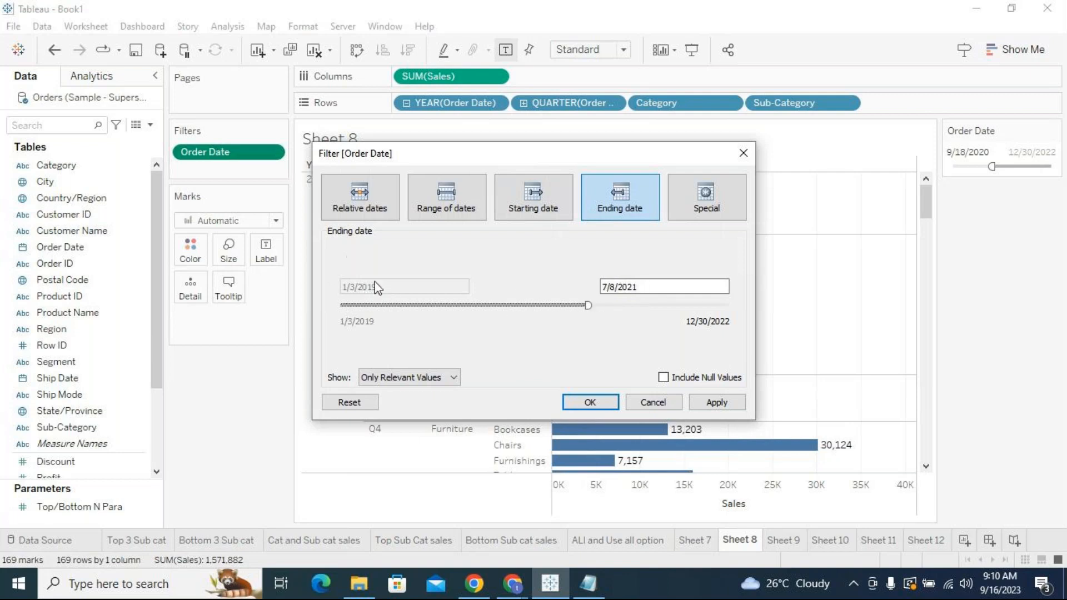
Switch the Order Date filter to Special, go through the null and non-null options, and apply All dates.
click(707, 197)
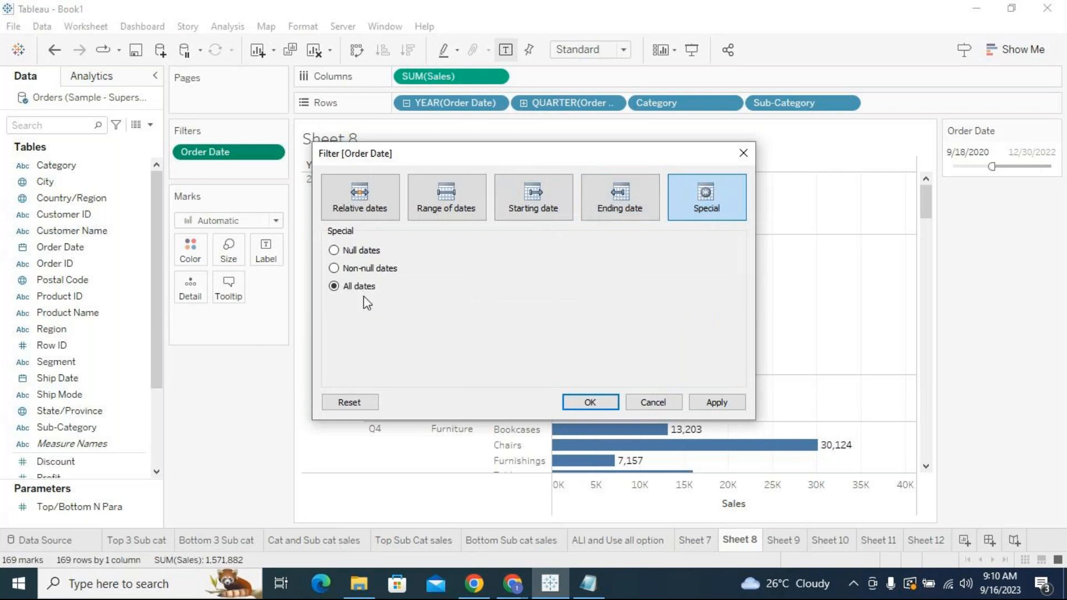
click(334, 268)
click(333, 252)
click(336, 269)
click(333, 288)
click(710, 401)
click(590, 402)
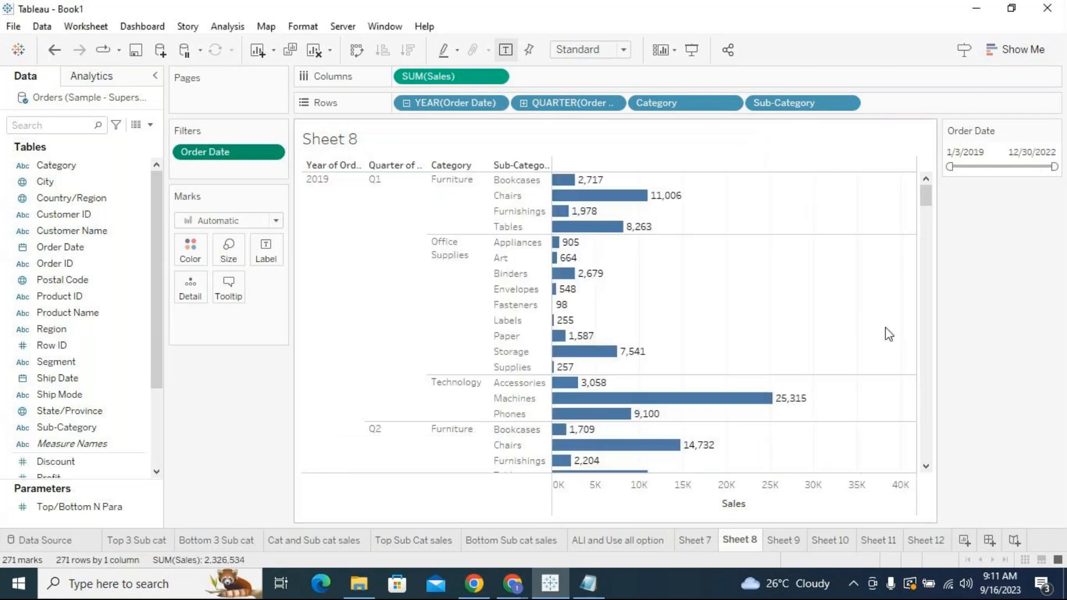
click(278, 152)
click(225, 114)
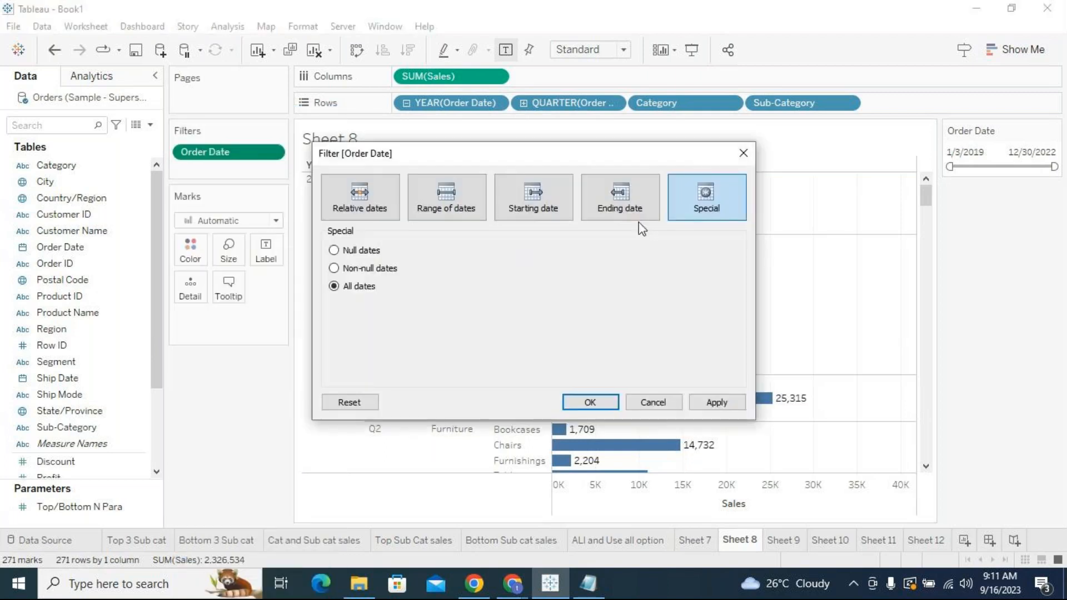
click(714, 402)
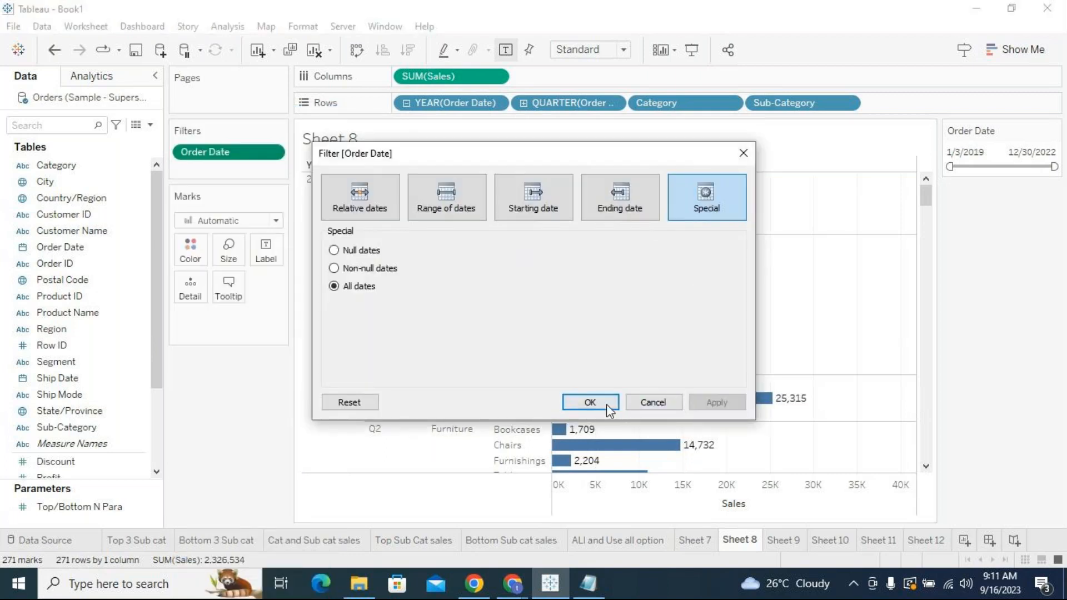
click(608, 403)
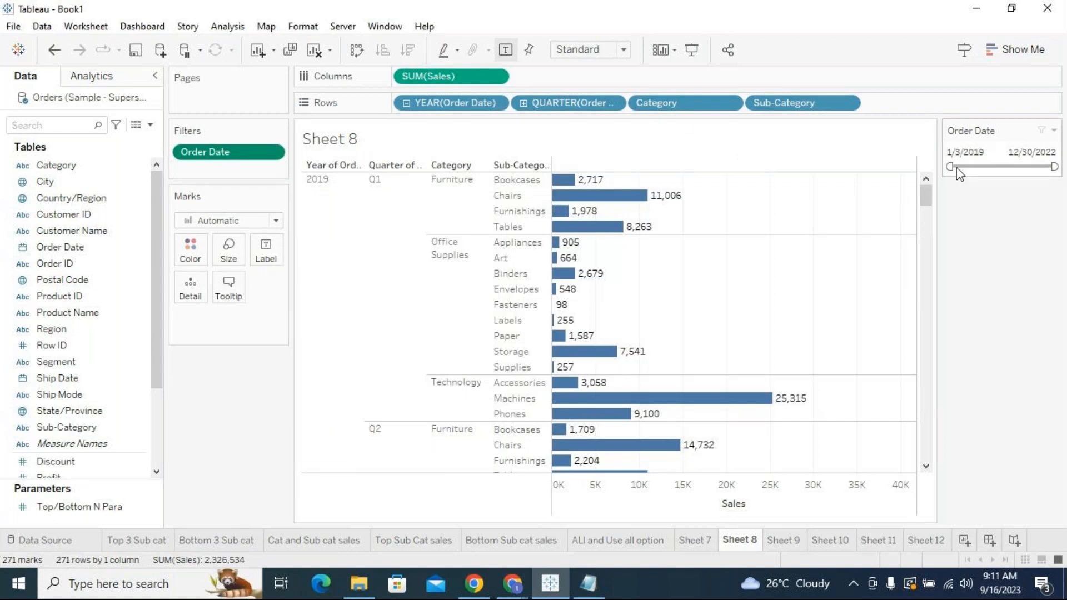
Narrow the Order Date range on the sheet to 10/7/2019 through 3/15/2022.
drag(951, 166, 969, 166)
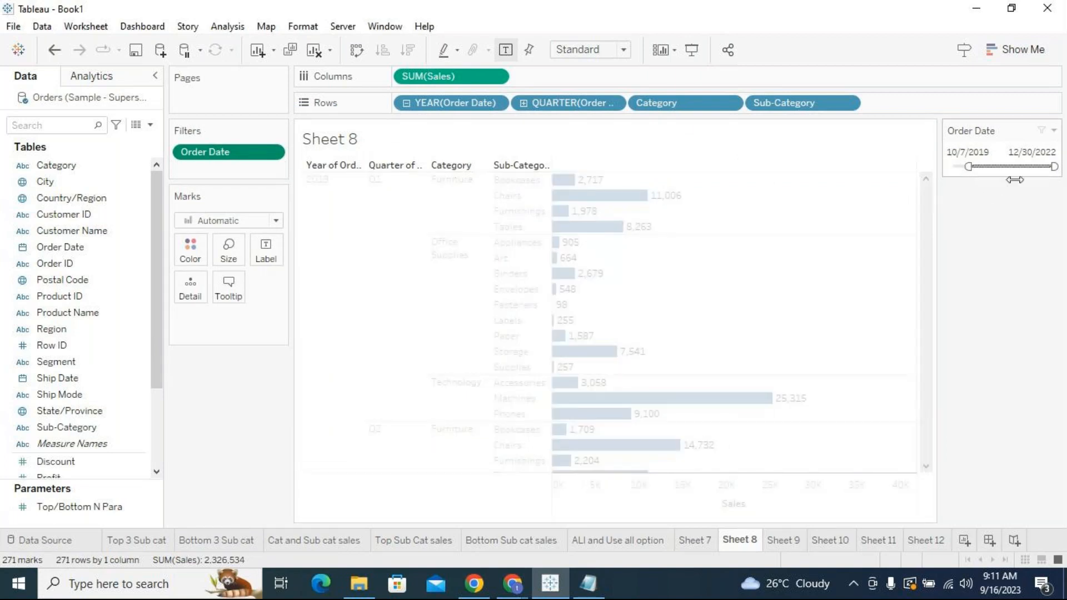
drag(1053, 167, 1035, 167)
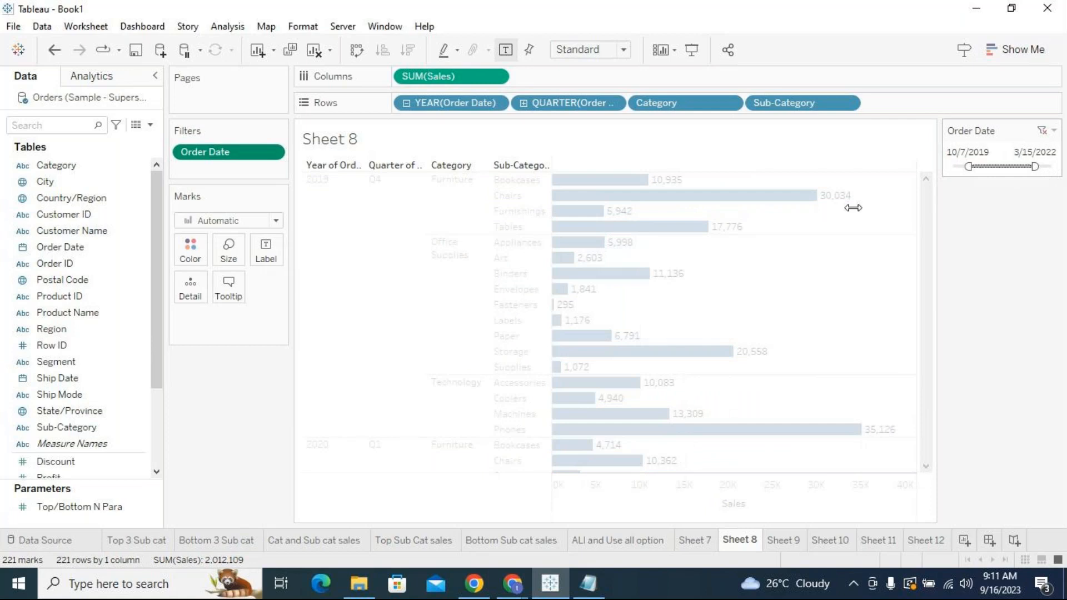
Review the Special, Relative dates and Range of dates settings of the Order Date filter without applying changes.
click(272, 152)
click(253, 121)
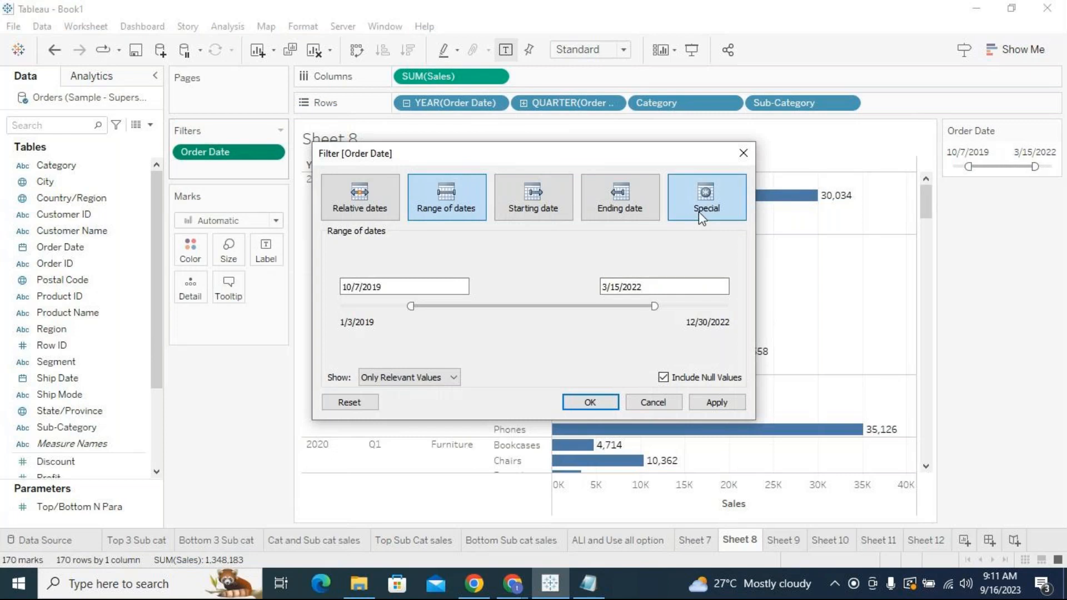
click(699, 213)
click(360, 199)
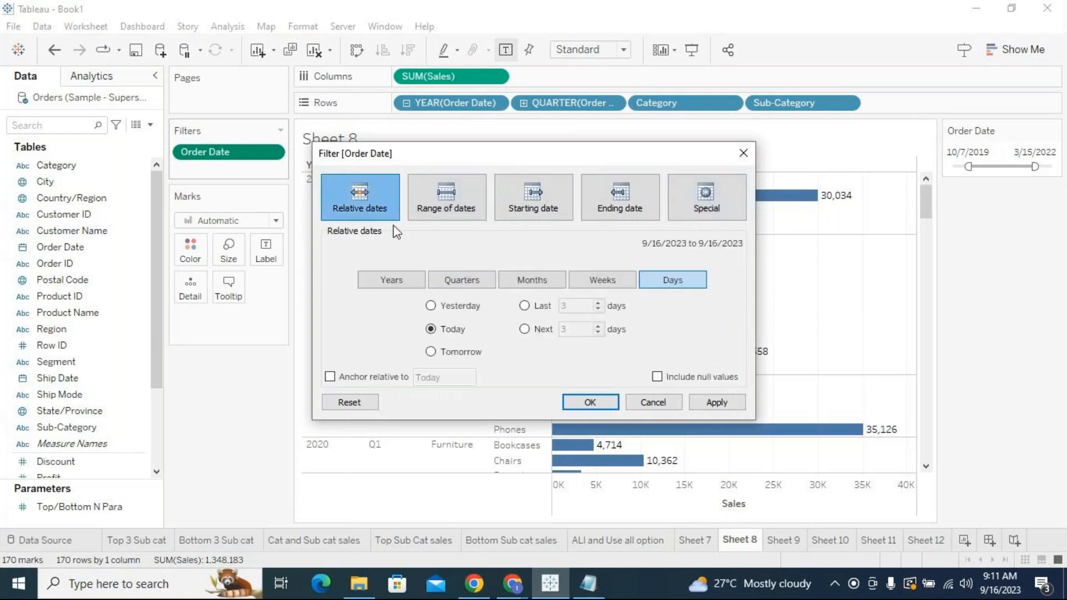
click(461, 221)
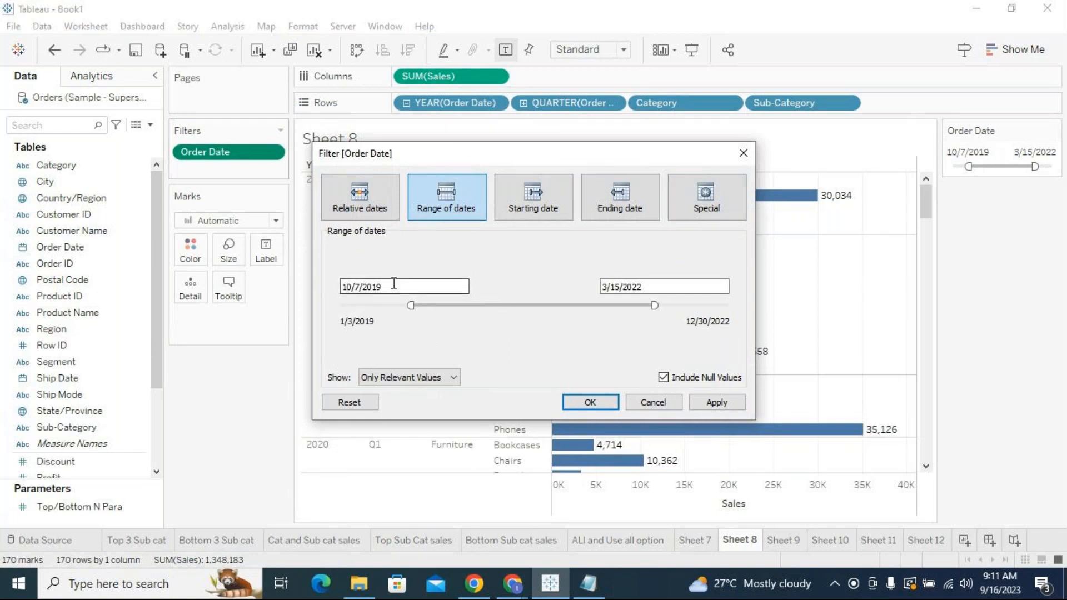
click(651, 404)
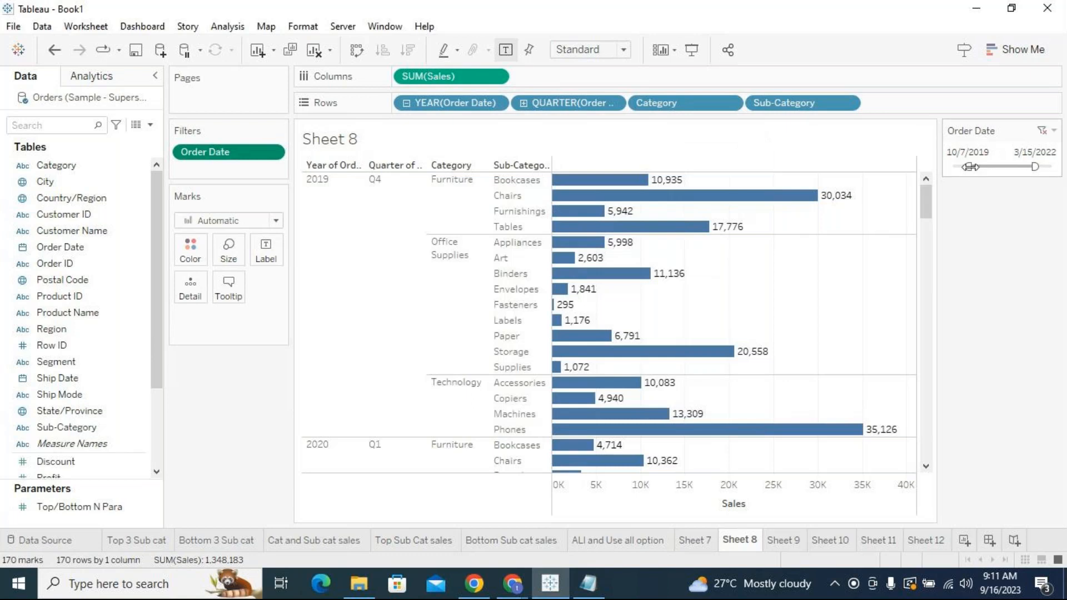
Clear the Order Date range on the sheet and confirm the filter as Special with All dates.
click(1041, 130)
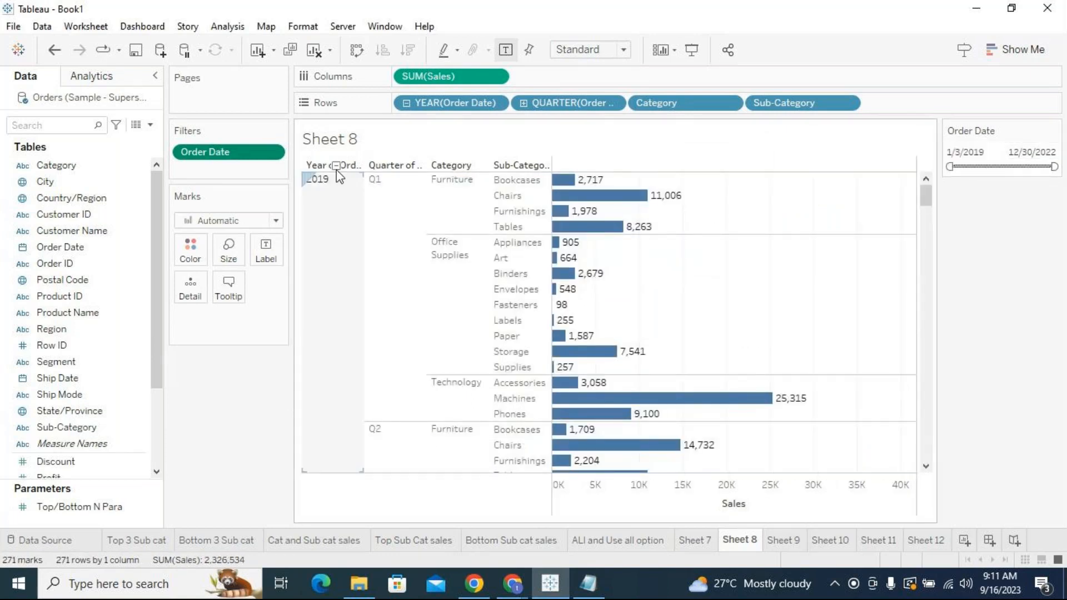
click(272, 151)
click(266, 113)
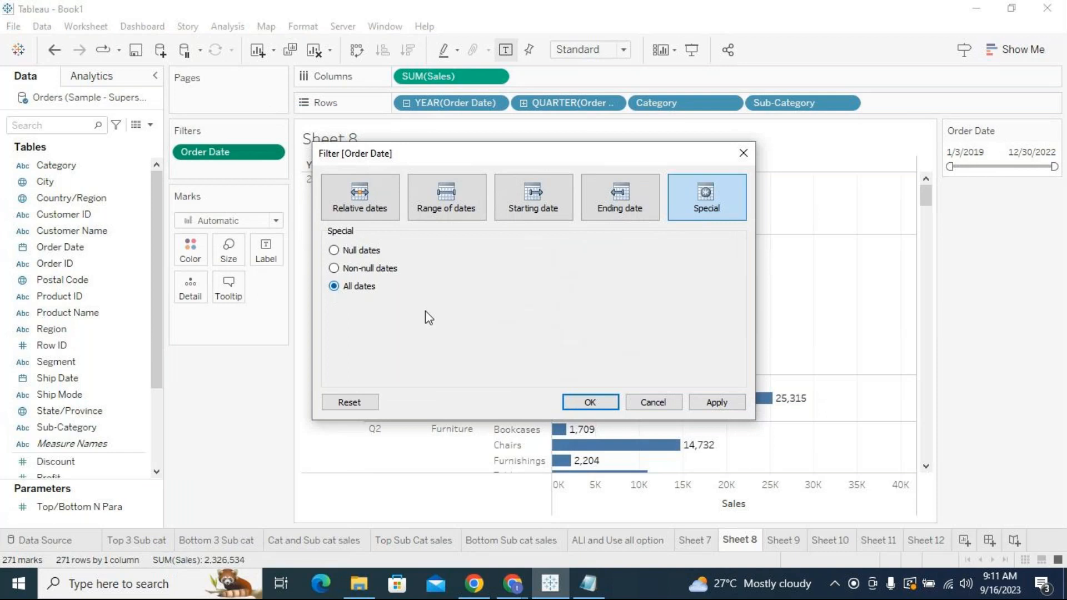
click(572, 401)
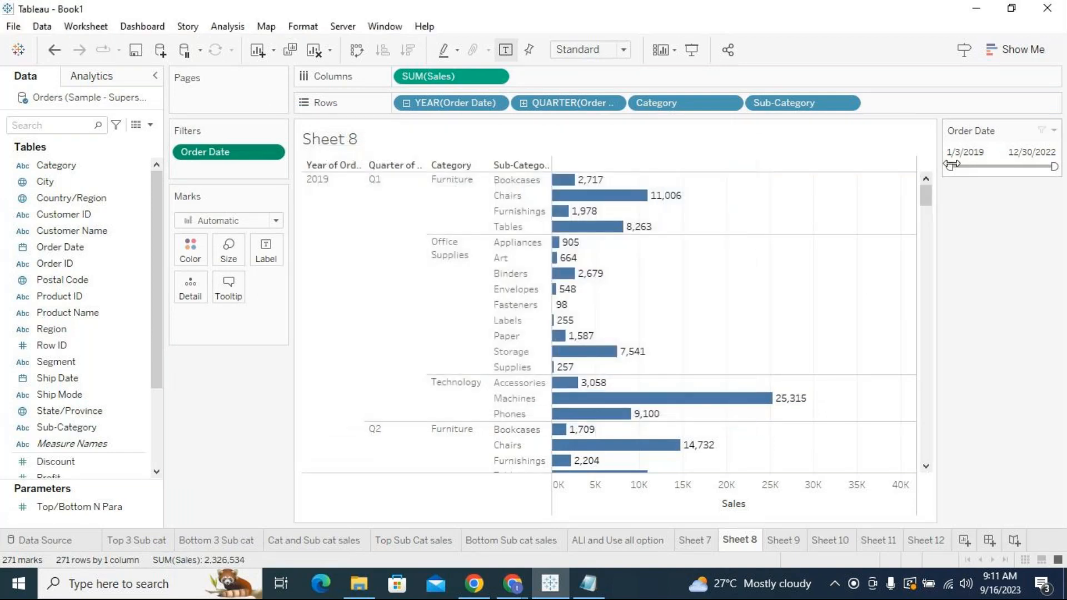
Narrow the Order Date range on the sheet to start at 3/17/2020, shift both ends, and clear the filter.
drag(950, 166, 979, 166)
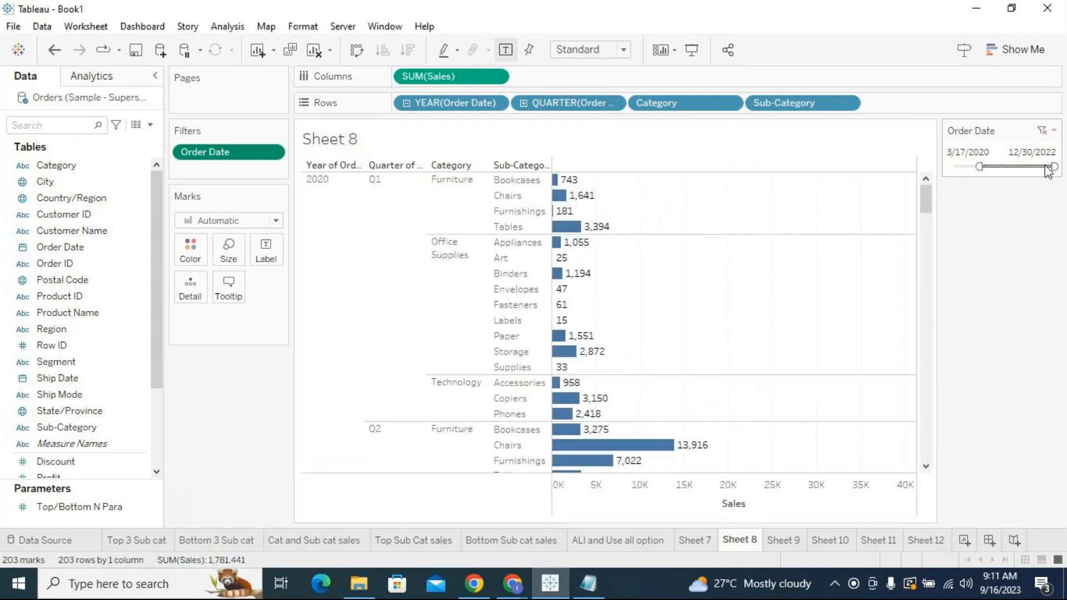
drag(1054, 167, 950, 166)
drag(1024, 167, 1055, 166)
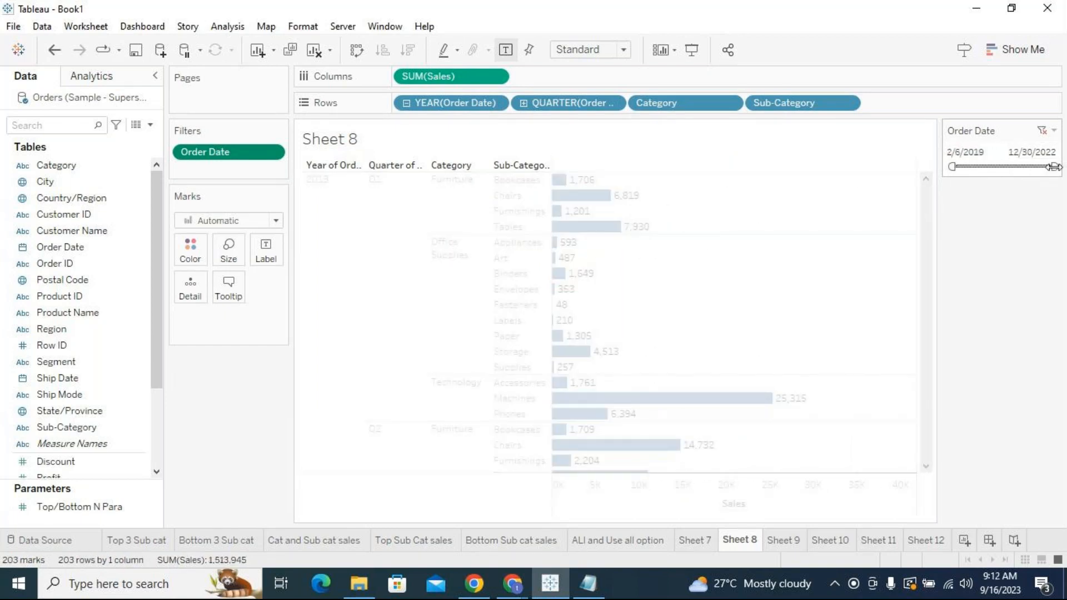
click(1043, 130)
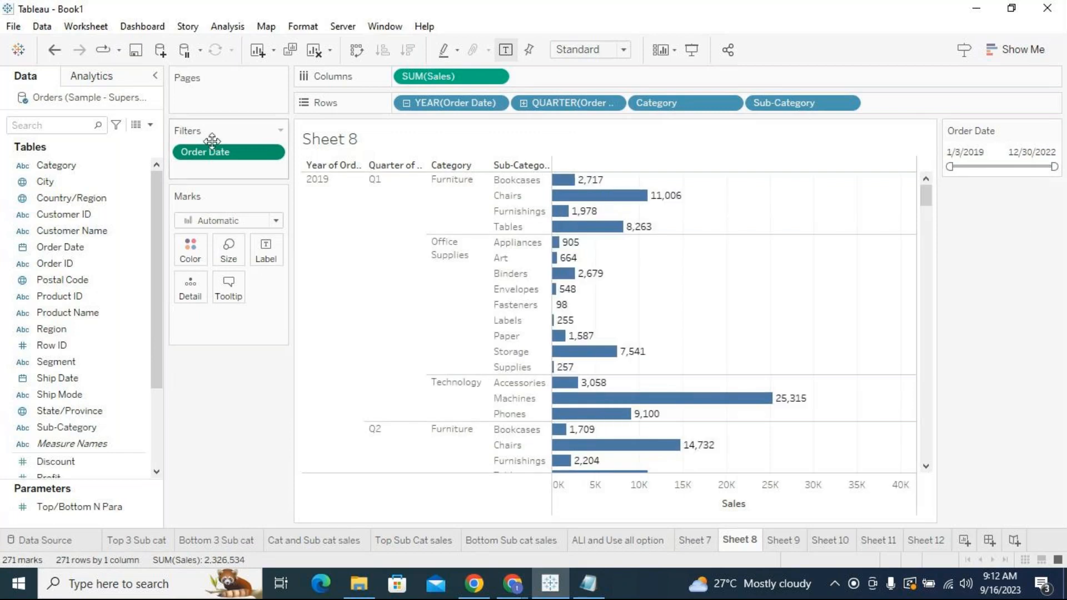
Review the Special settings of the Order Date filter and close them without applying changes.
click(271, 151)
click(236, 113)
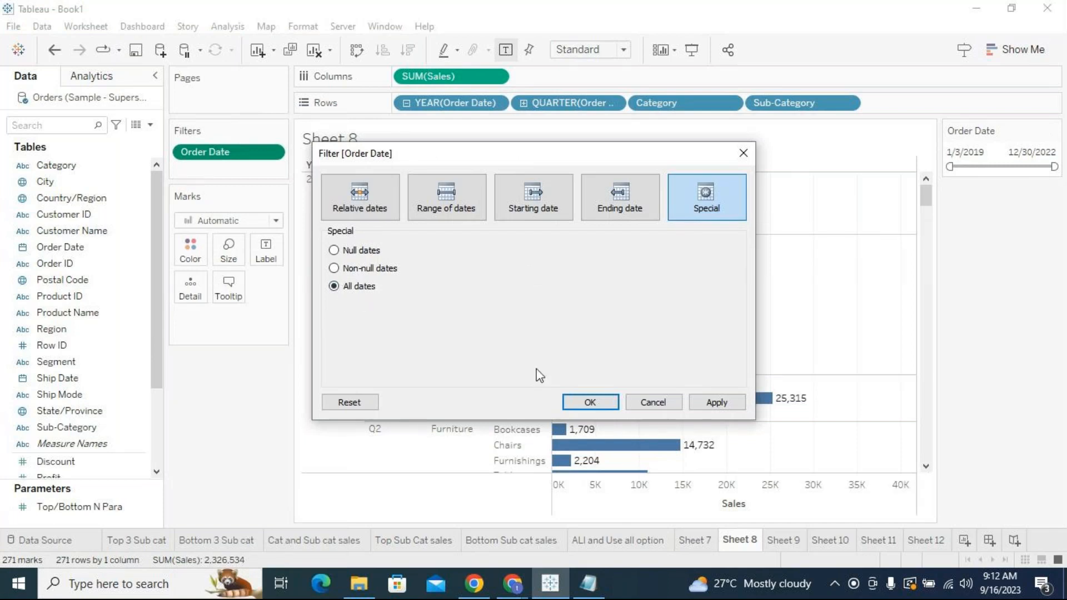
click(663, 402)
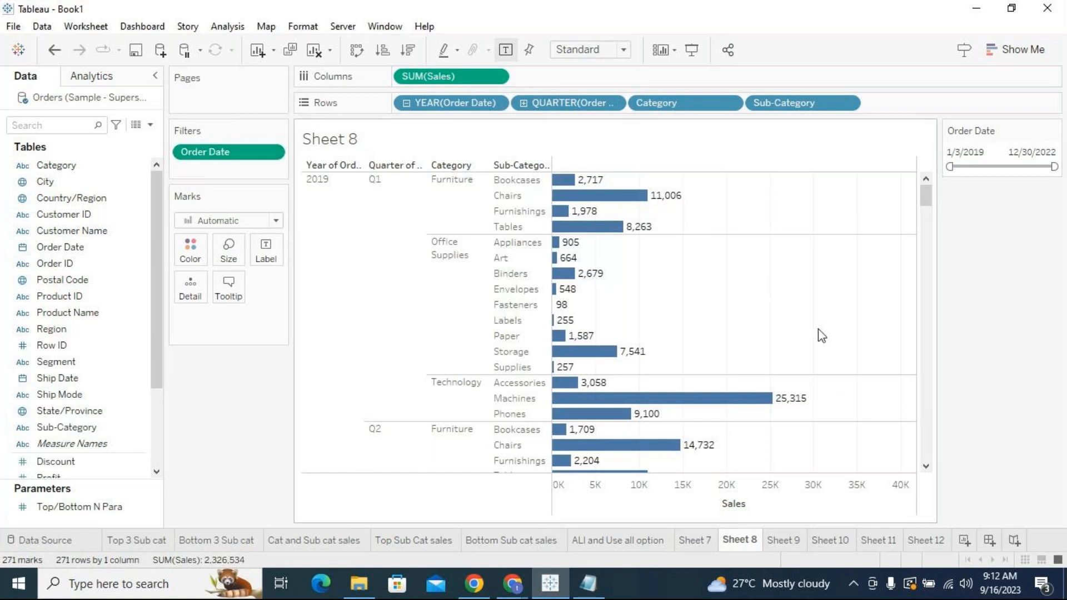
mouse_move(757, 408)
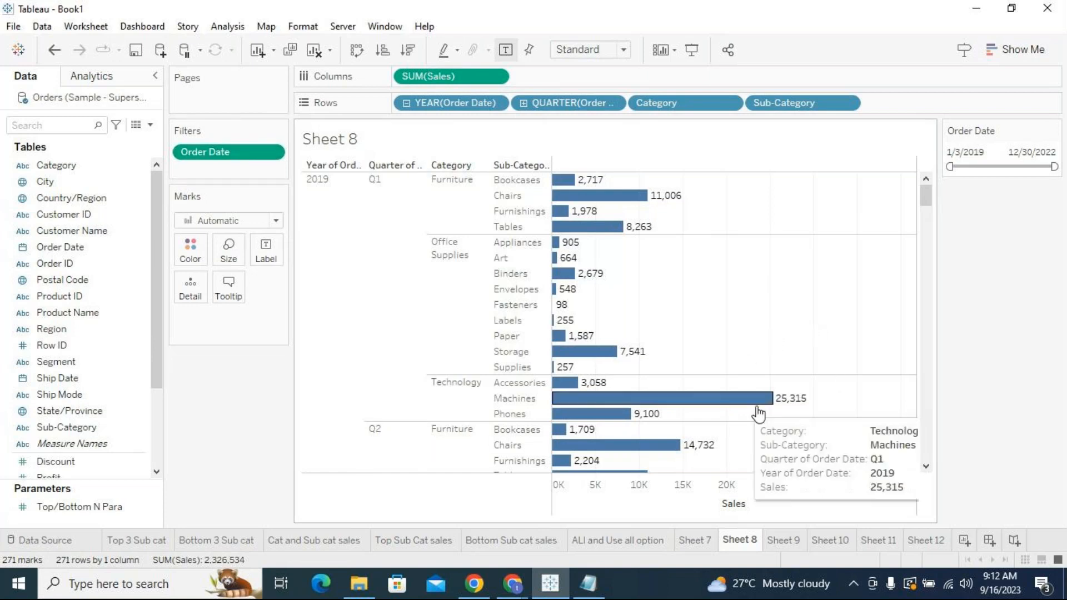
click(524, 592)
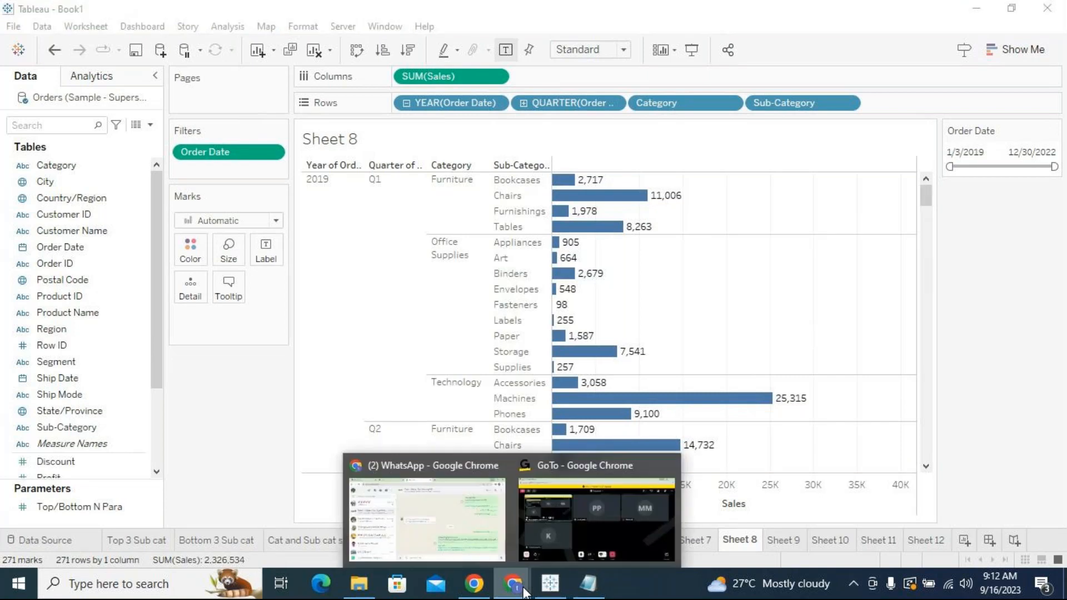
click(776, 336)
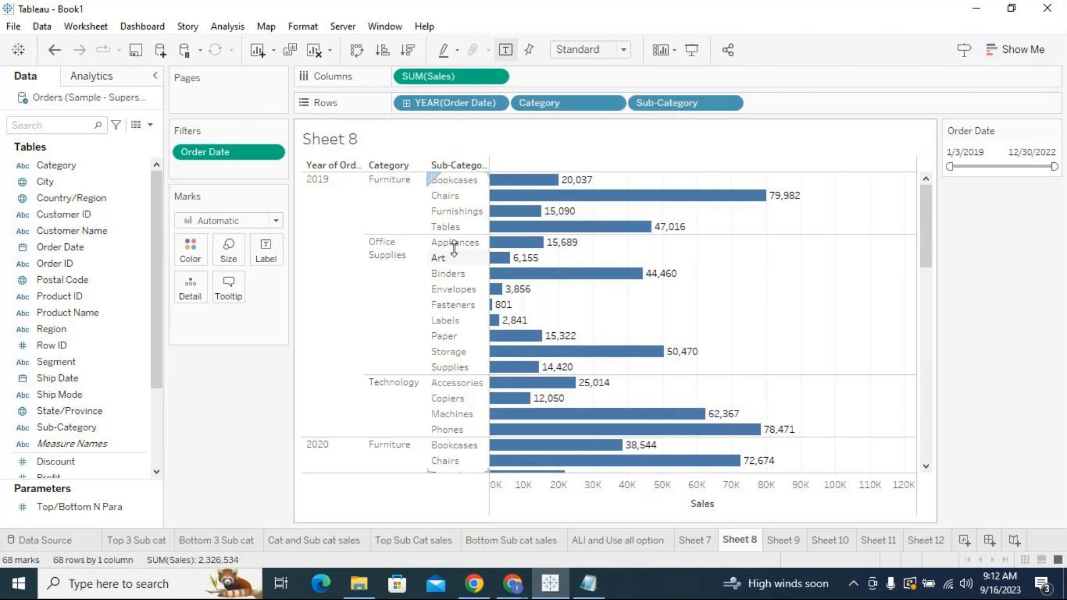
Drill Order Date on Rows down from year to quarter and month, and roll it back up to year.
click(407, 104)
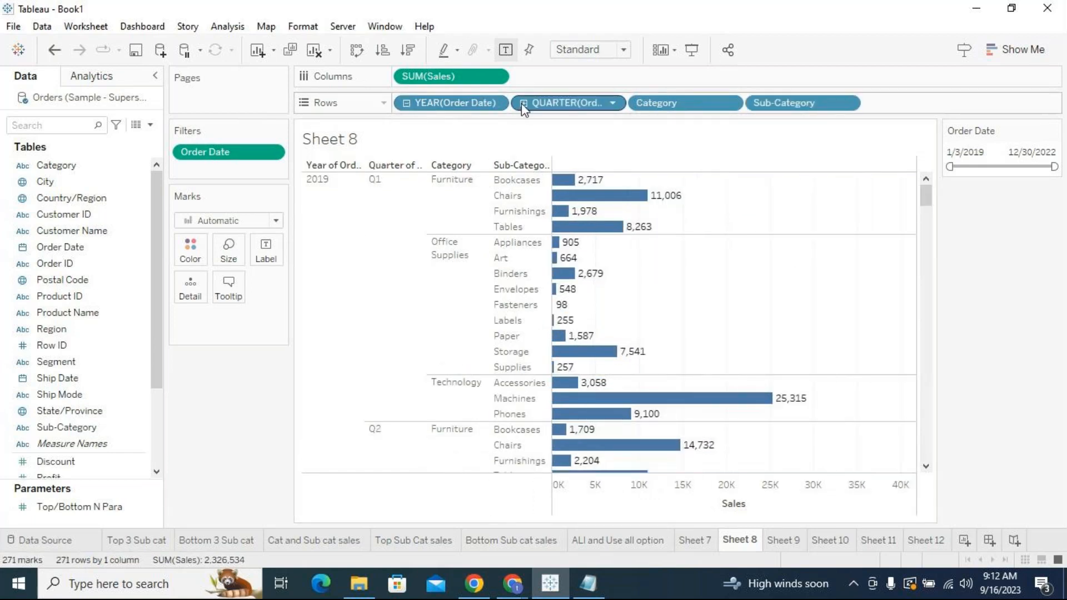
click(406, 104)
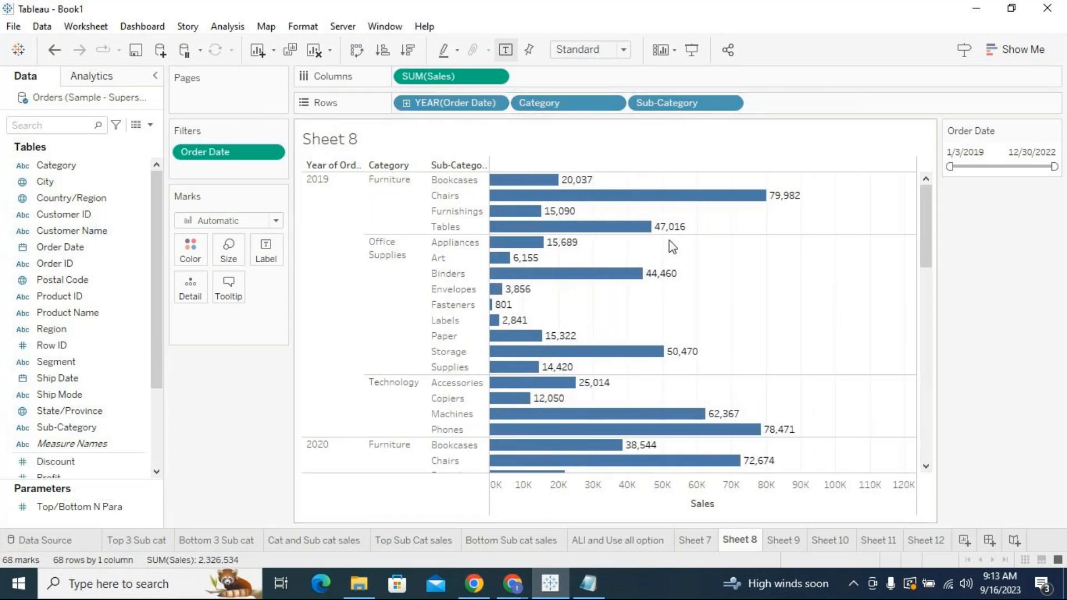
click(406, 105)
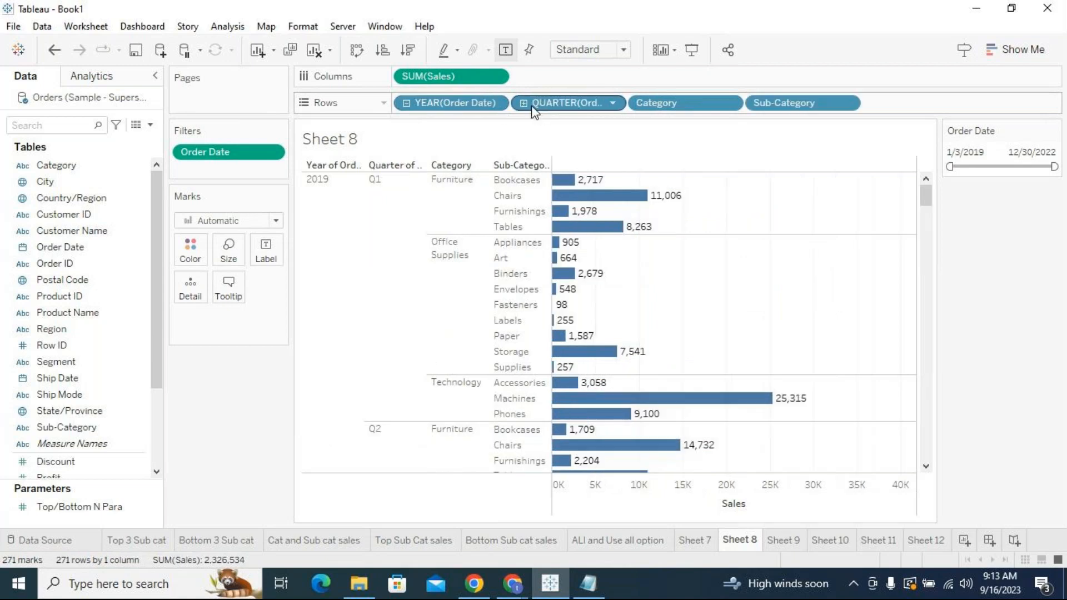
click(523, 103)
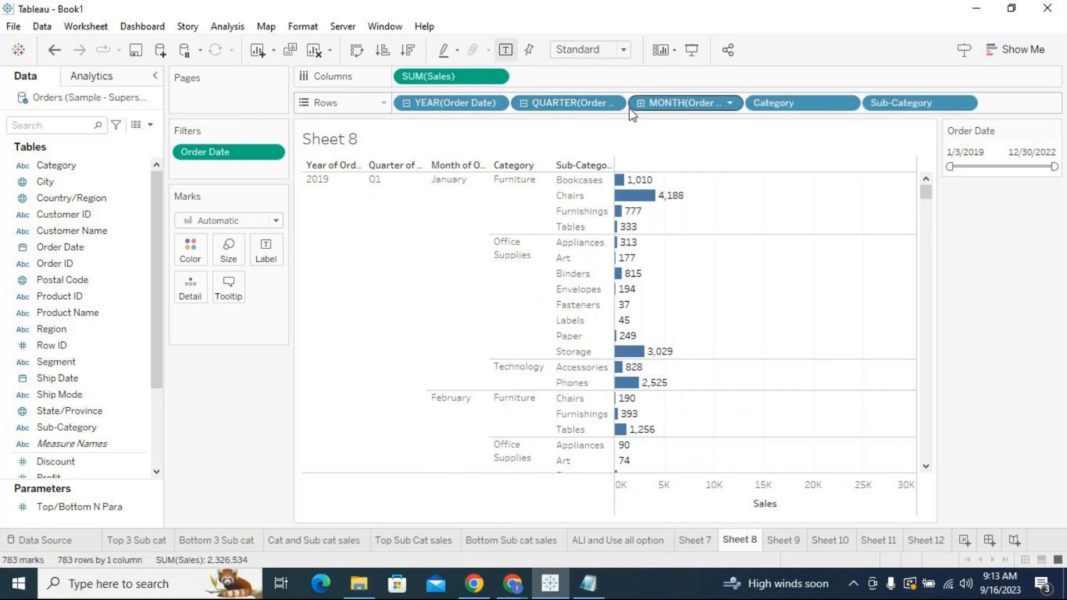
click(523, 103)
click(406, 103)
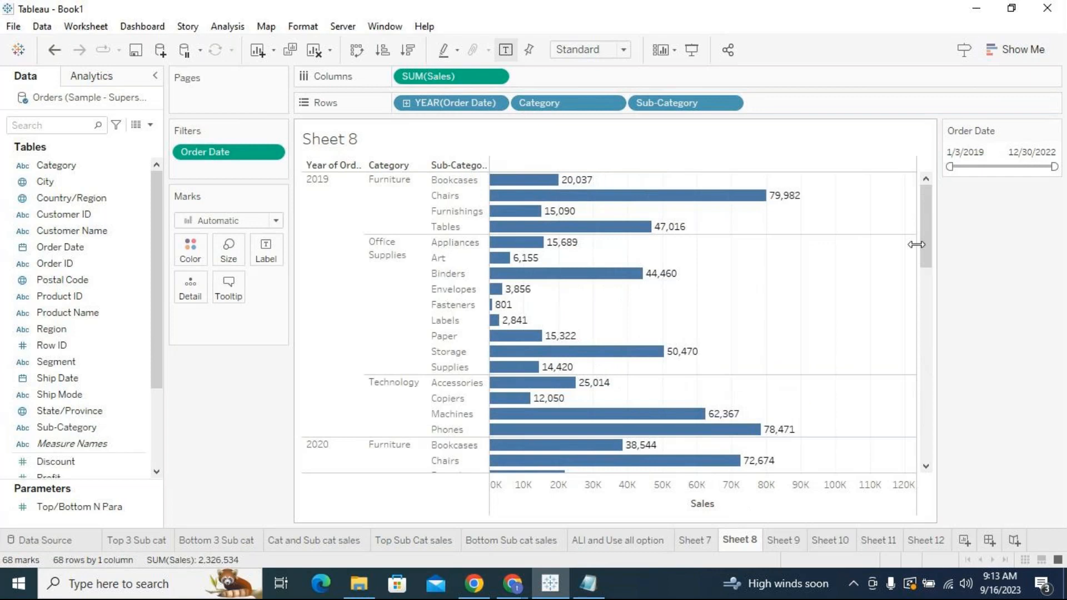
mouse_move(921, 214)
mouse_down()
mouse_move(935, 233)
mouse_move(936, 208)
mouse_up()
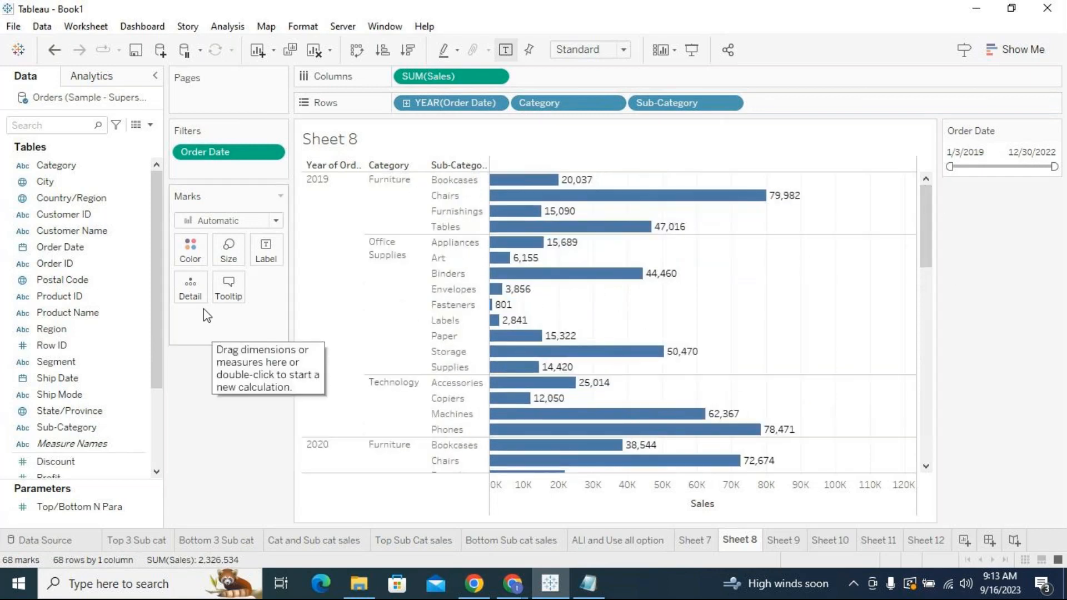
Go through the relative, range, starting and ending types of the Order Date filter and confirm Range of dates.
click(271, 153)
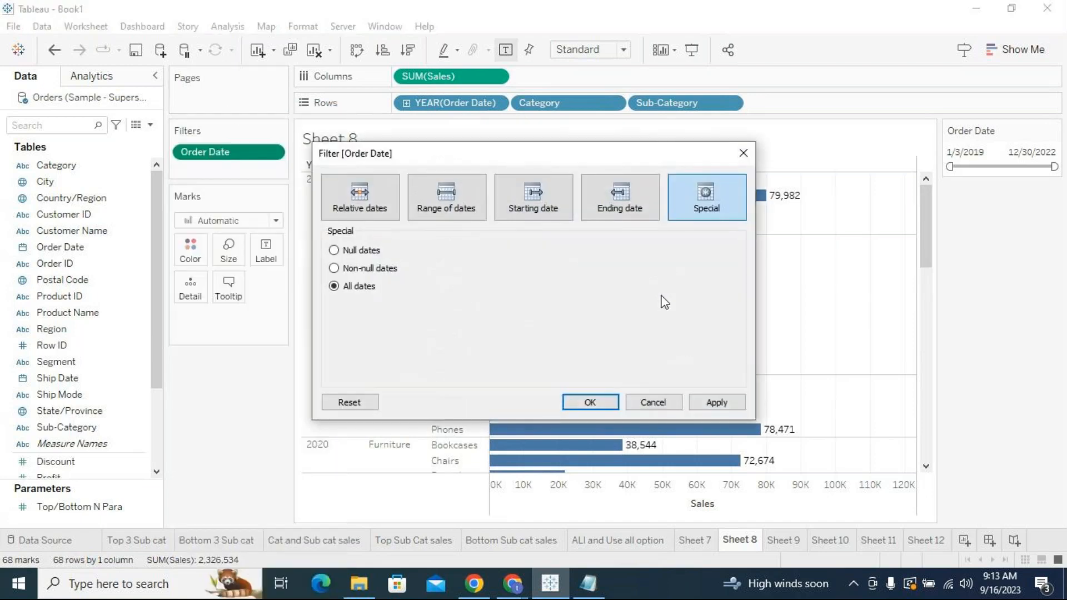
click(395, 194)
click(443, 205)
click(549, 190)
click(614, 198)
click(447, 197)
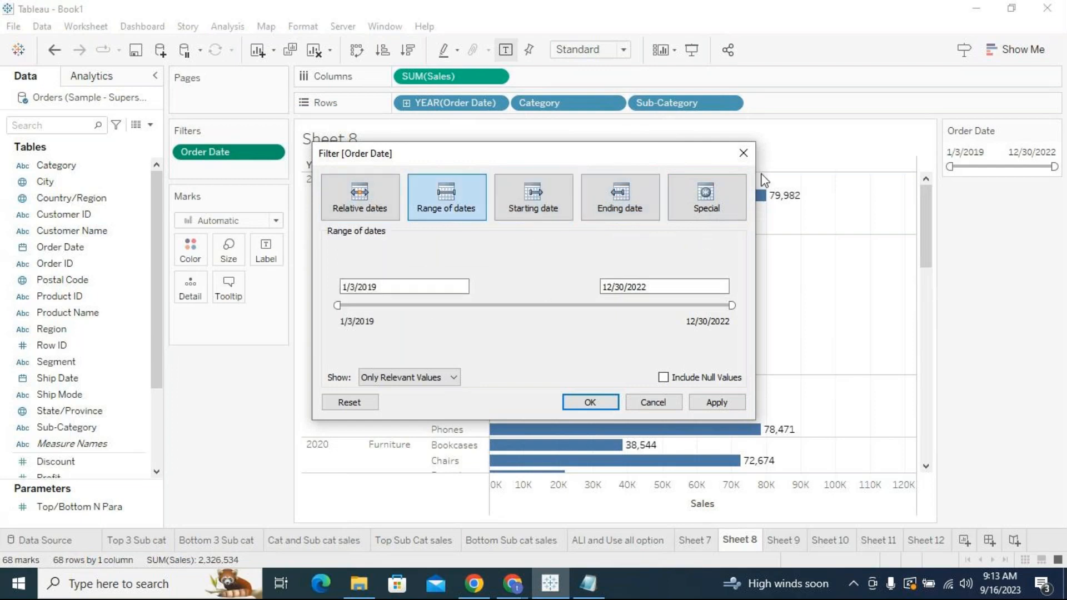
key(Return)
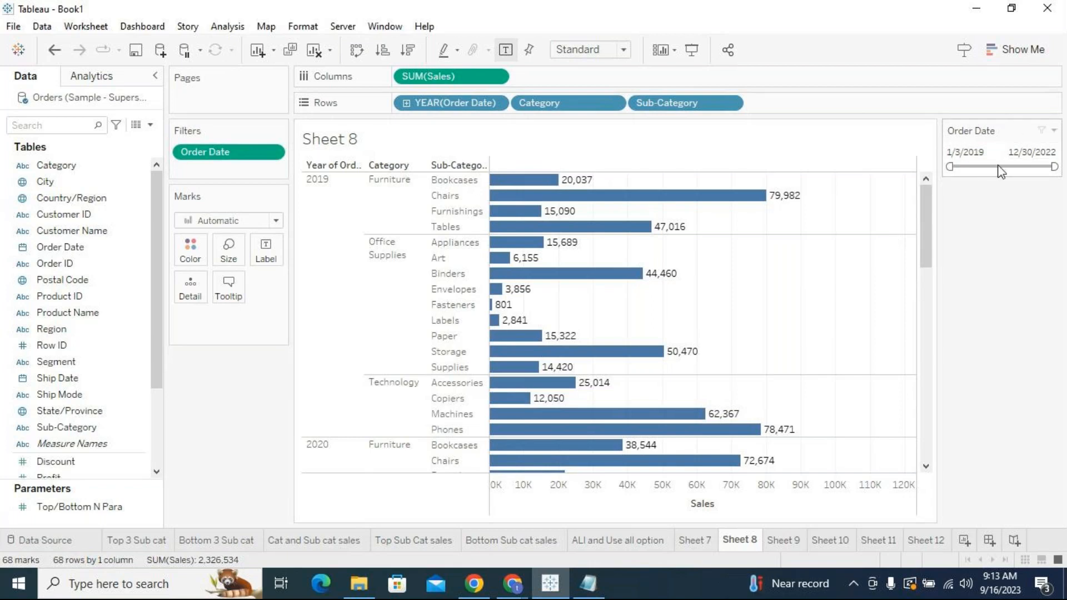
Look at the Starting date settings of the Order Date filter and cancel without applying them.
click(276, 152)
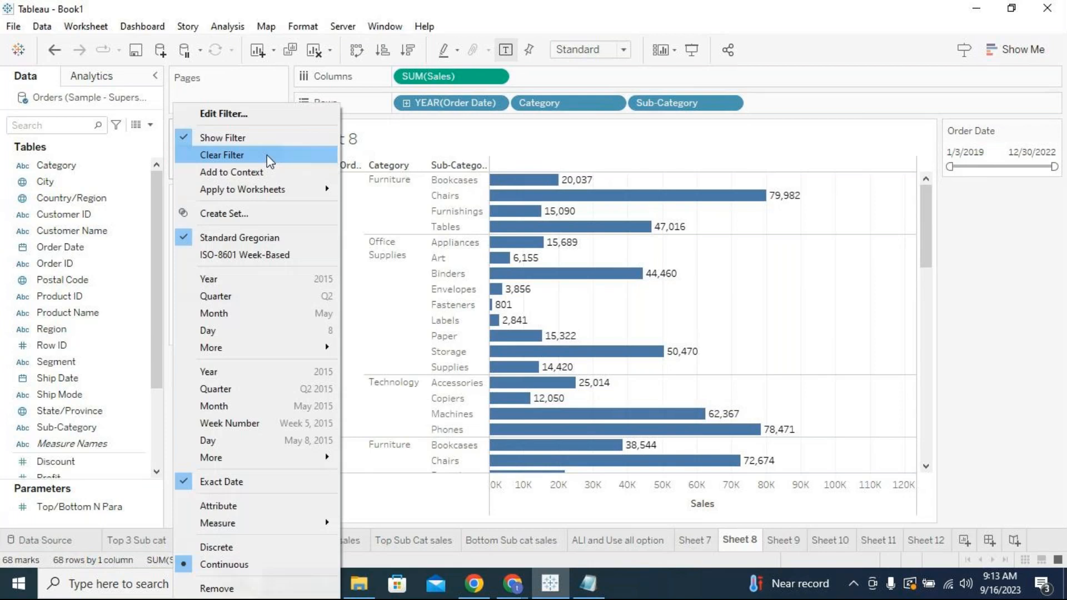
click(244, 115)
click(547, 203)
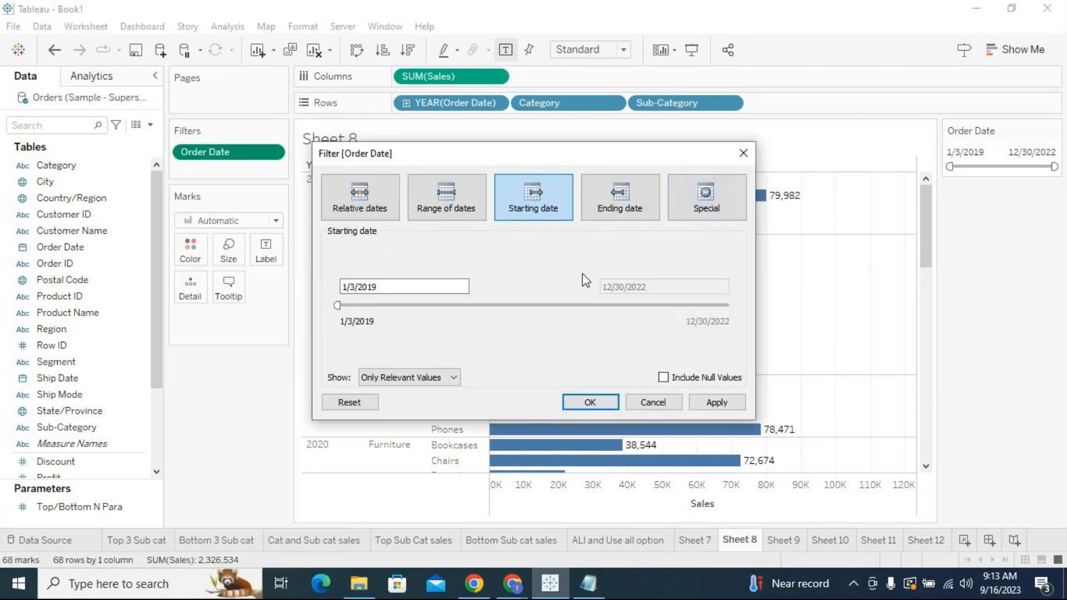
click(653, 403)
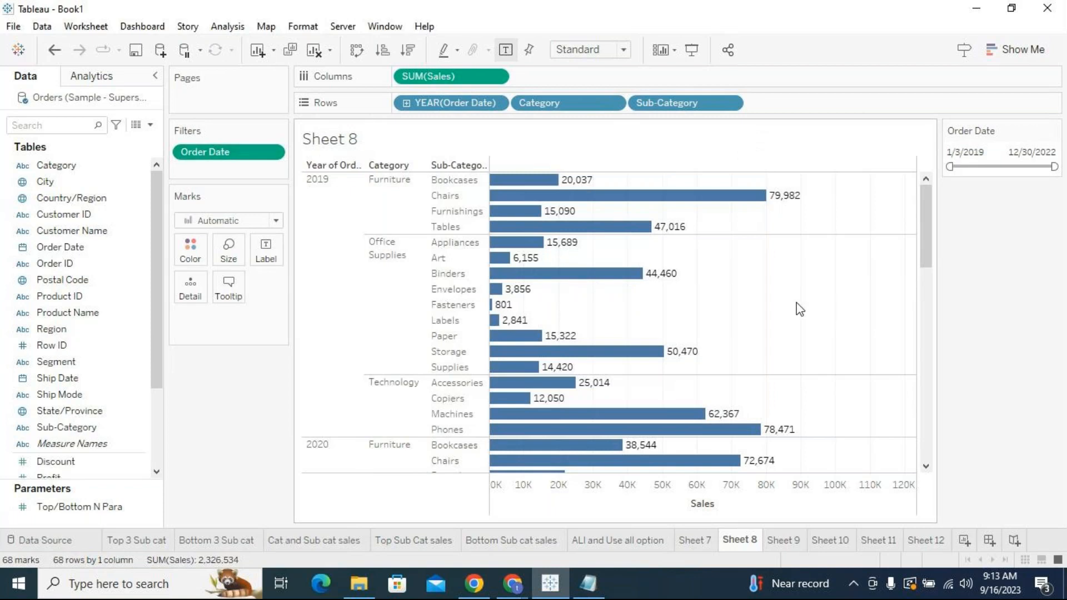
Widen the Sub-Category header column and rename Sheet 8 as "Date filters".
mouse_move(496, 266)
drag(529, 267, 530, 267)
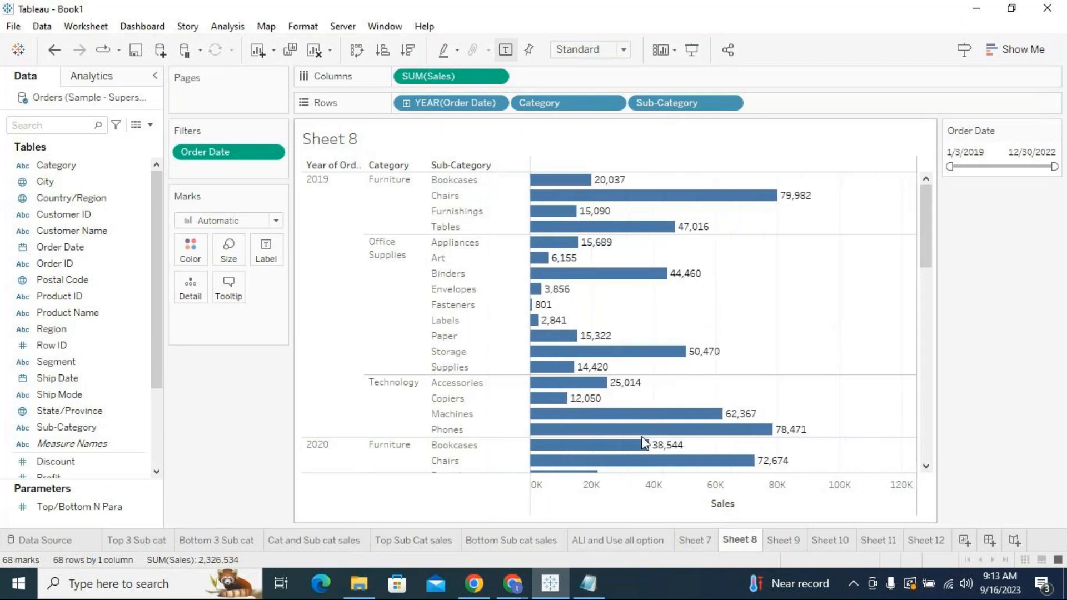
double_click(735, 539)
text(D)
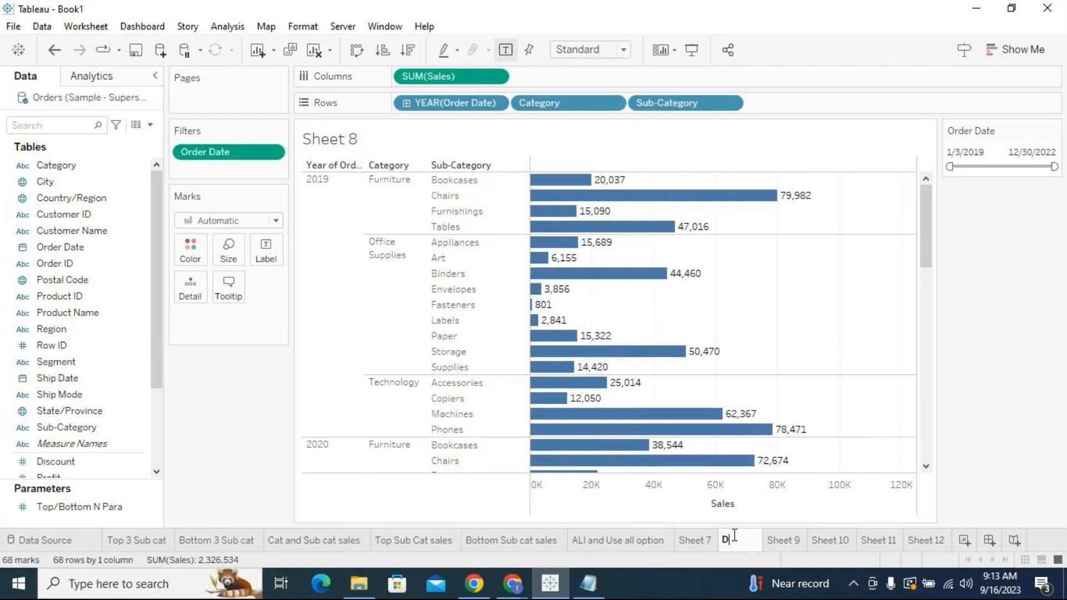
text(ate filters)
key(Return)
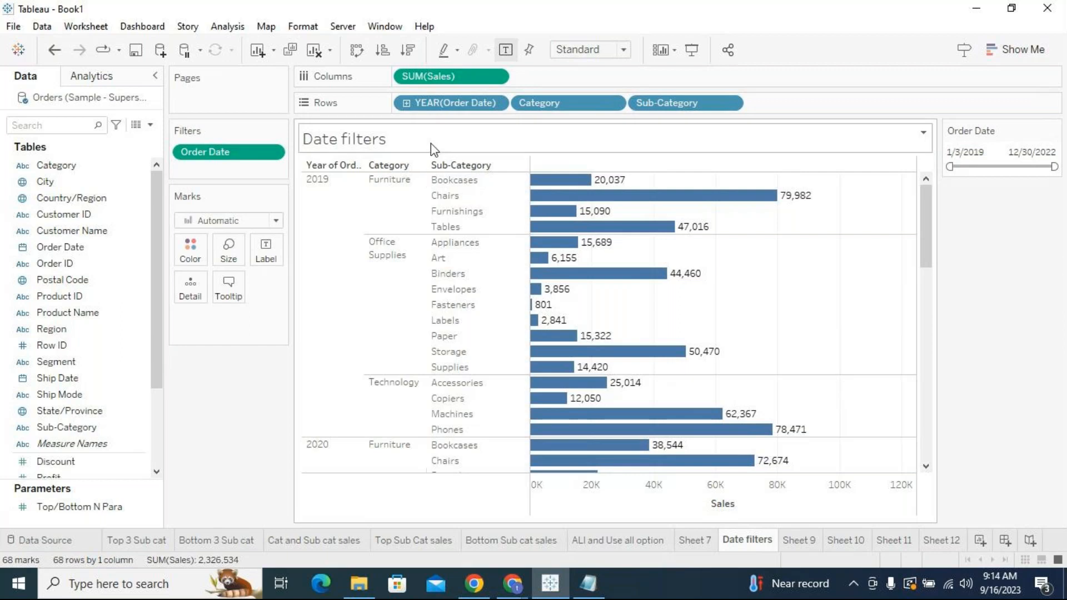
Drill Order Date down to quarter on Rows and remove the year level.
click(407, 103)
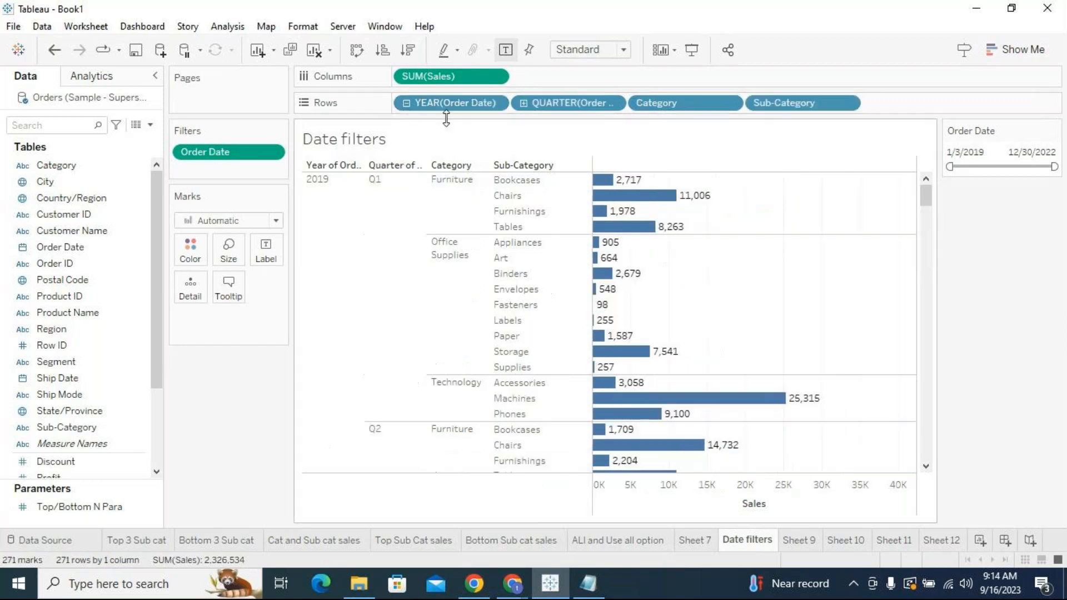
click(496, 104)
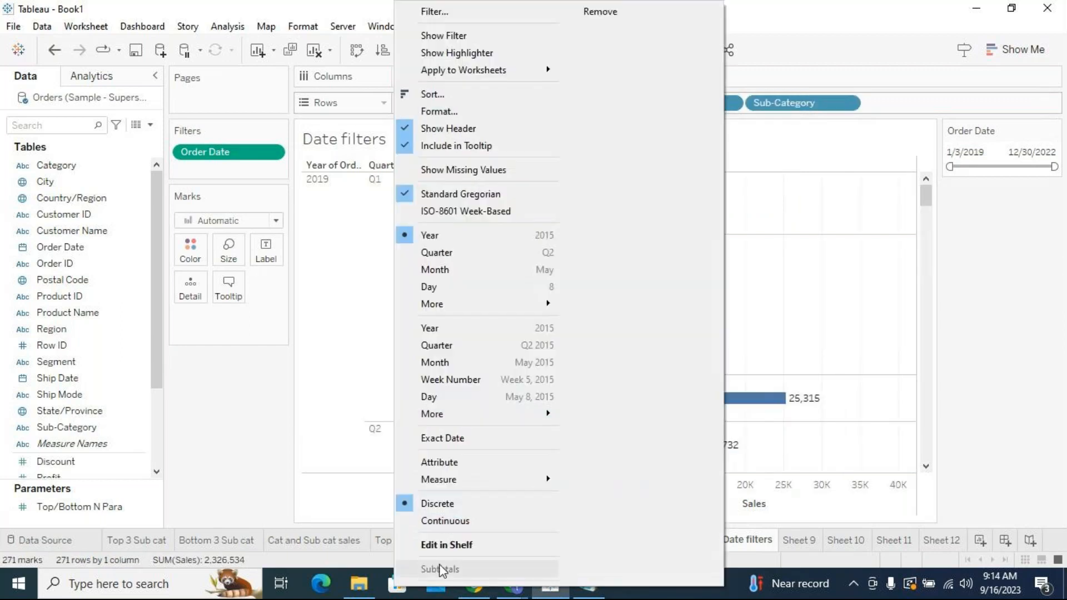
click(598, 14)
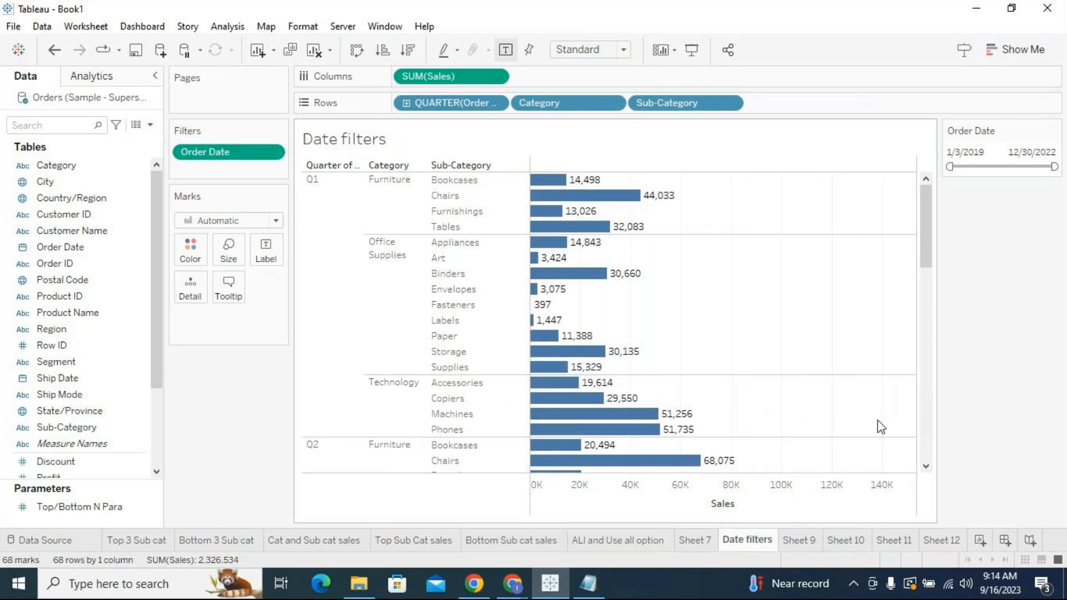
click(496, 105)
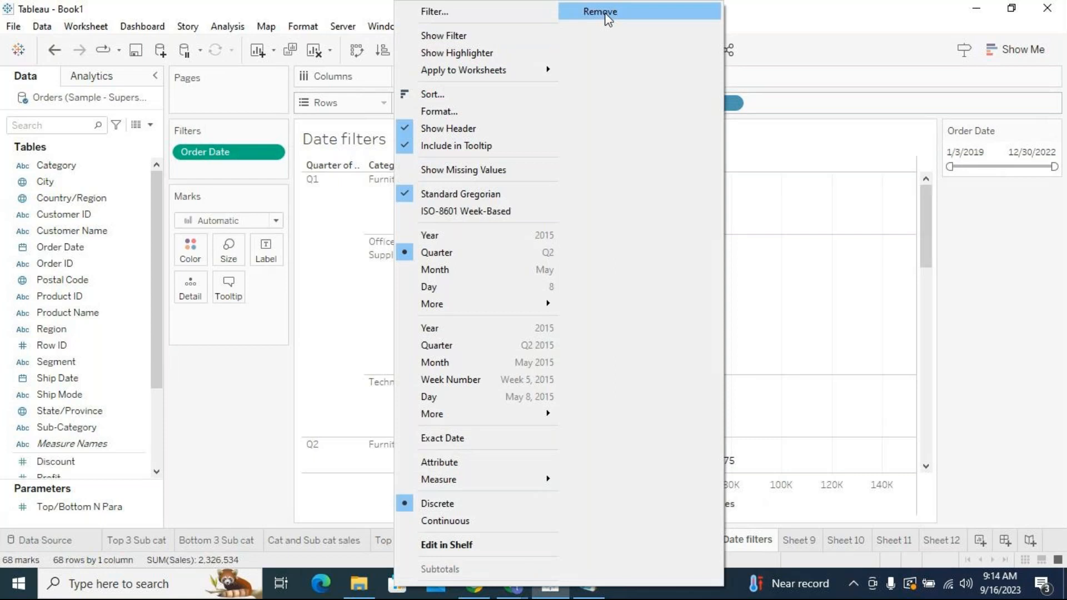
click(804, 242)
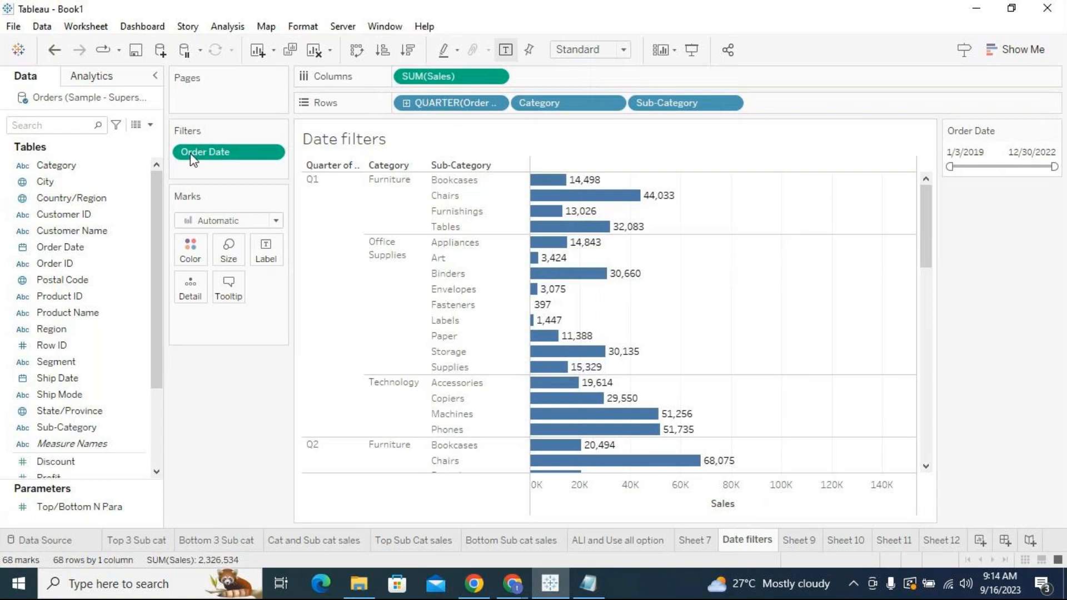
mouse_move(512, 584)
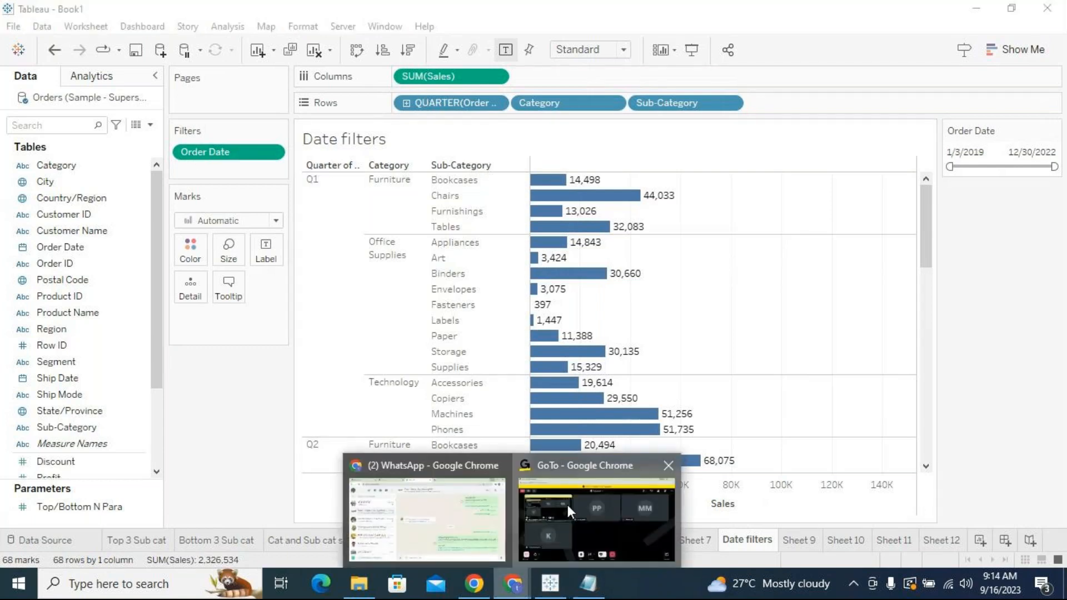